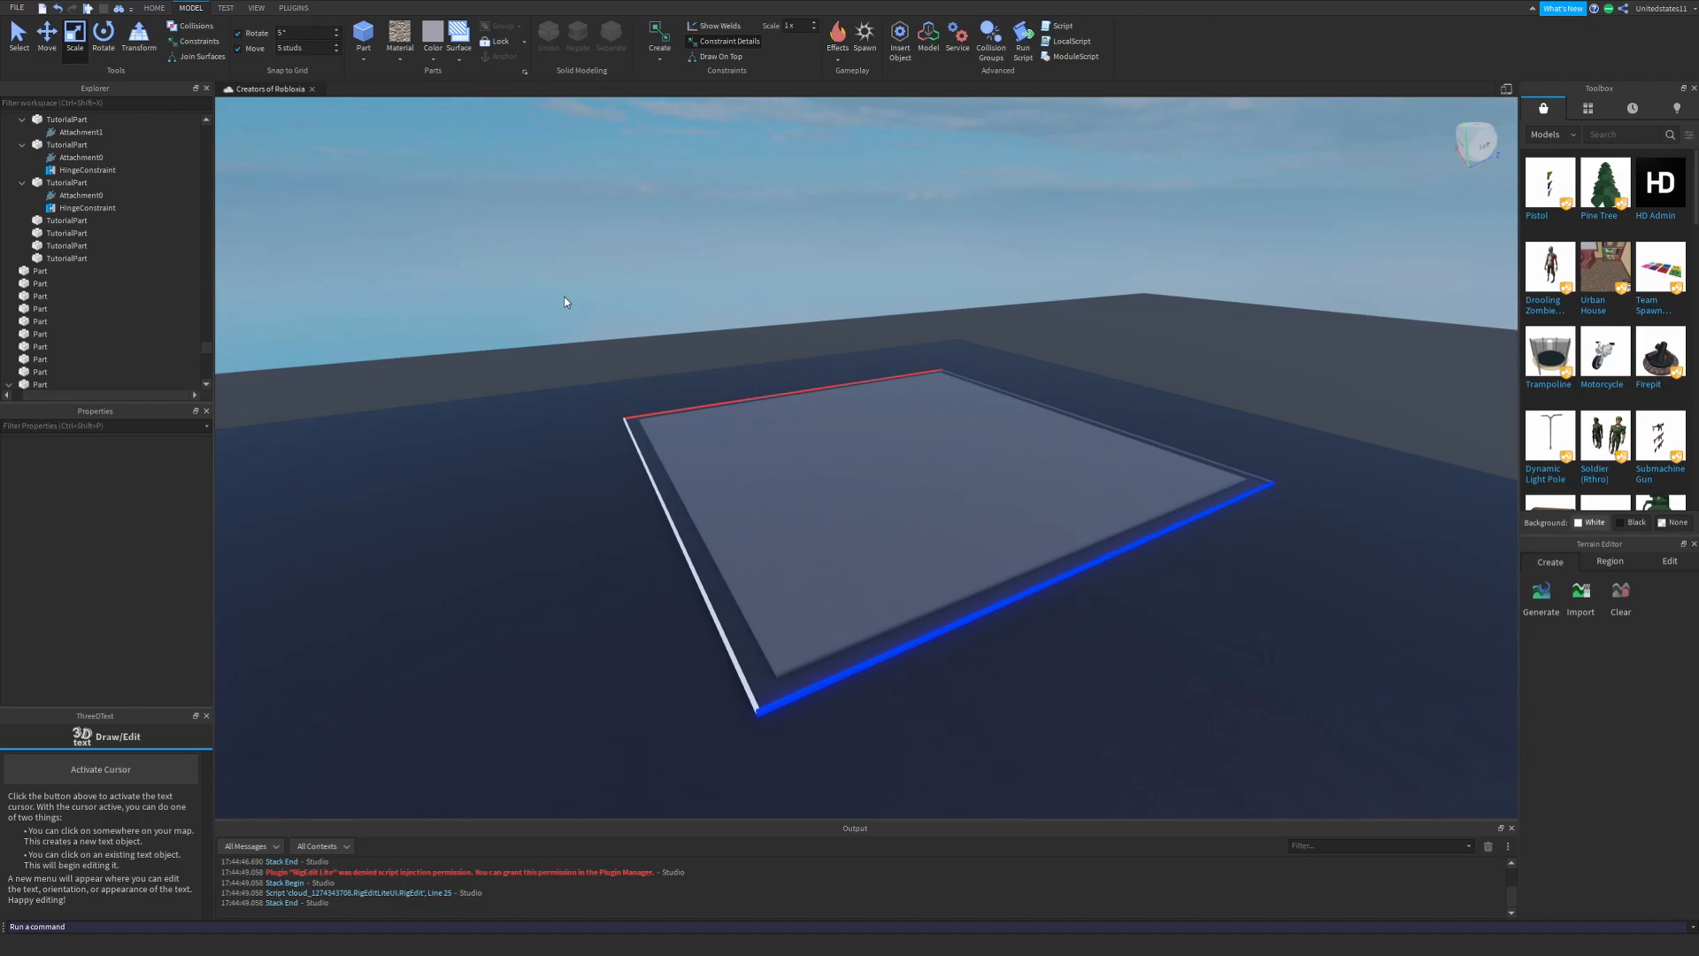
right_drag(564, 297, 709, 298)
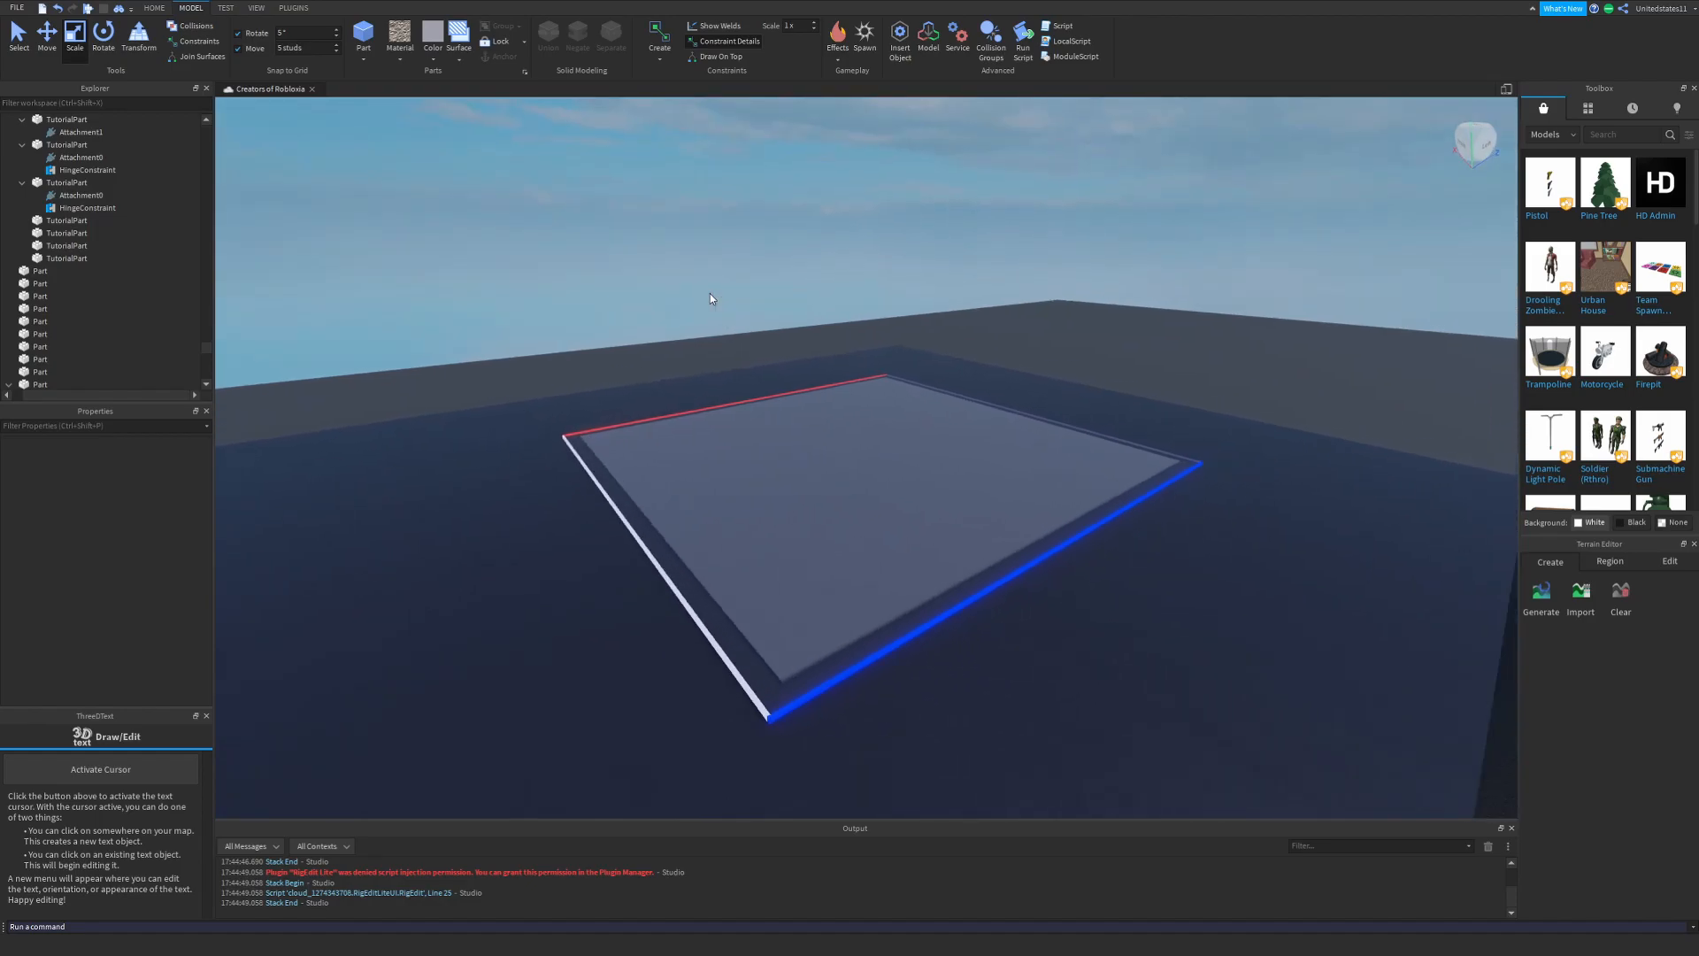
right_drag(709, 298, 710, 298)
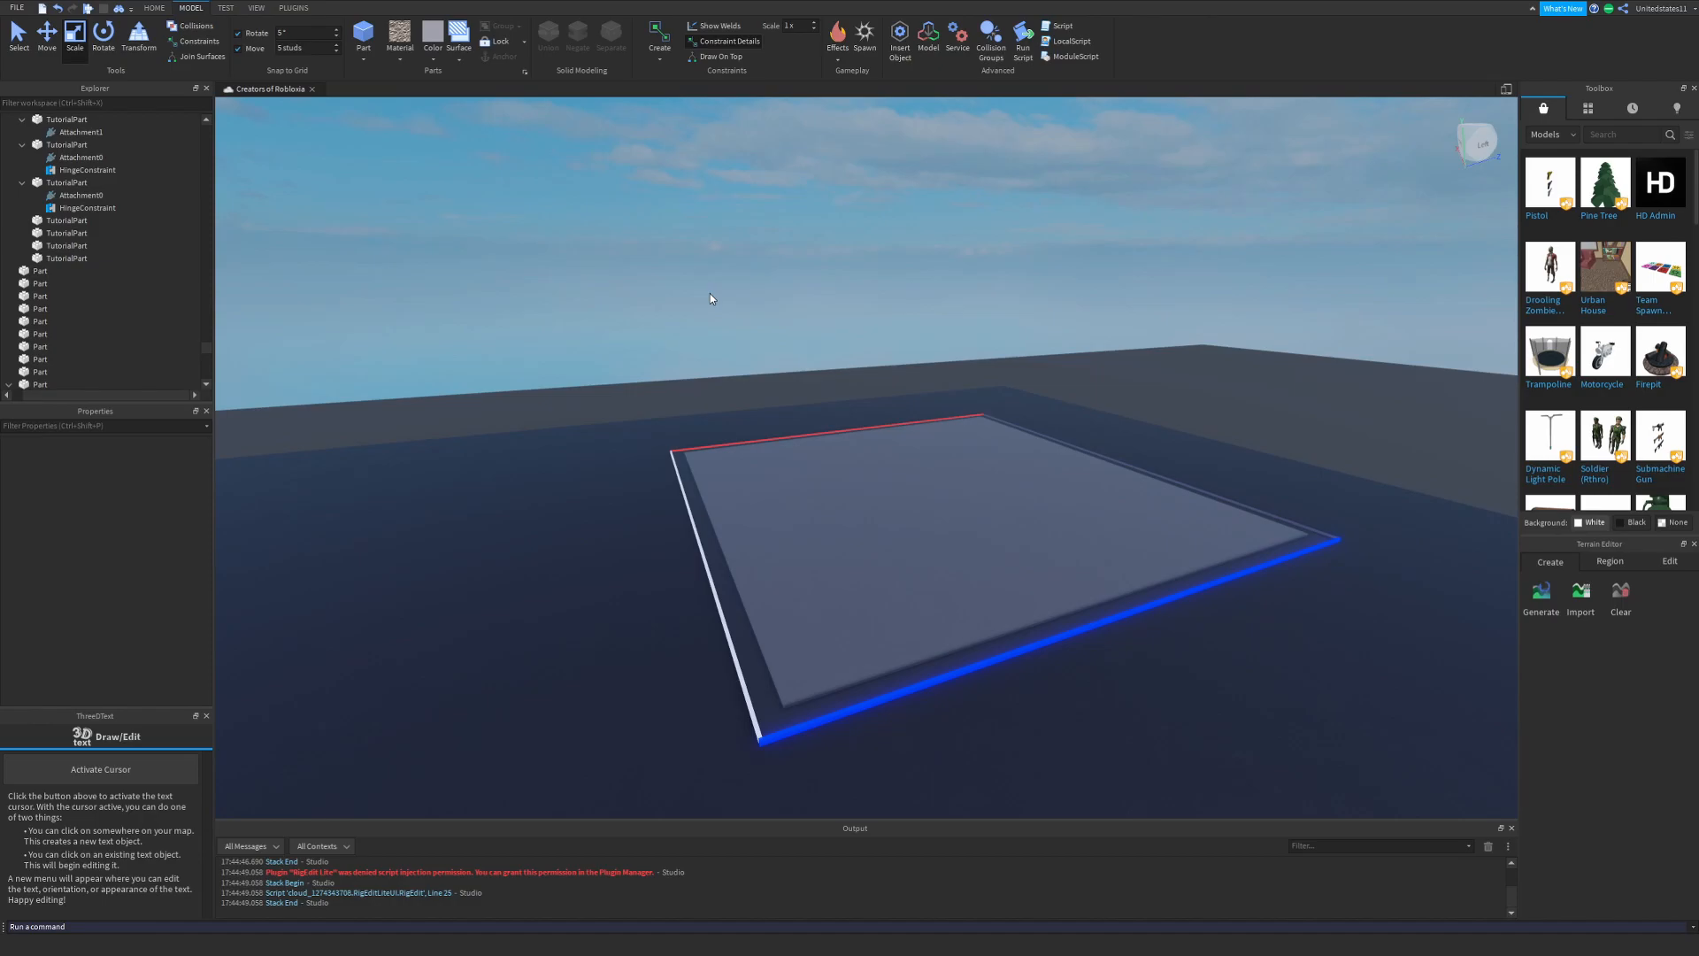
right_drag(709, 299, 710, 327)
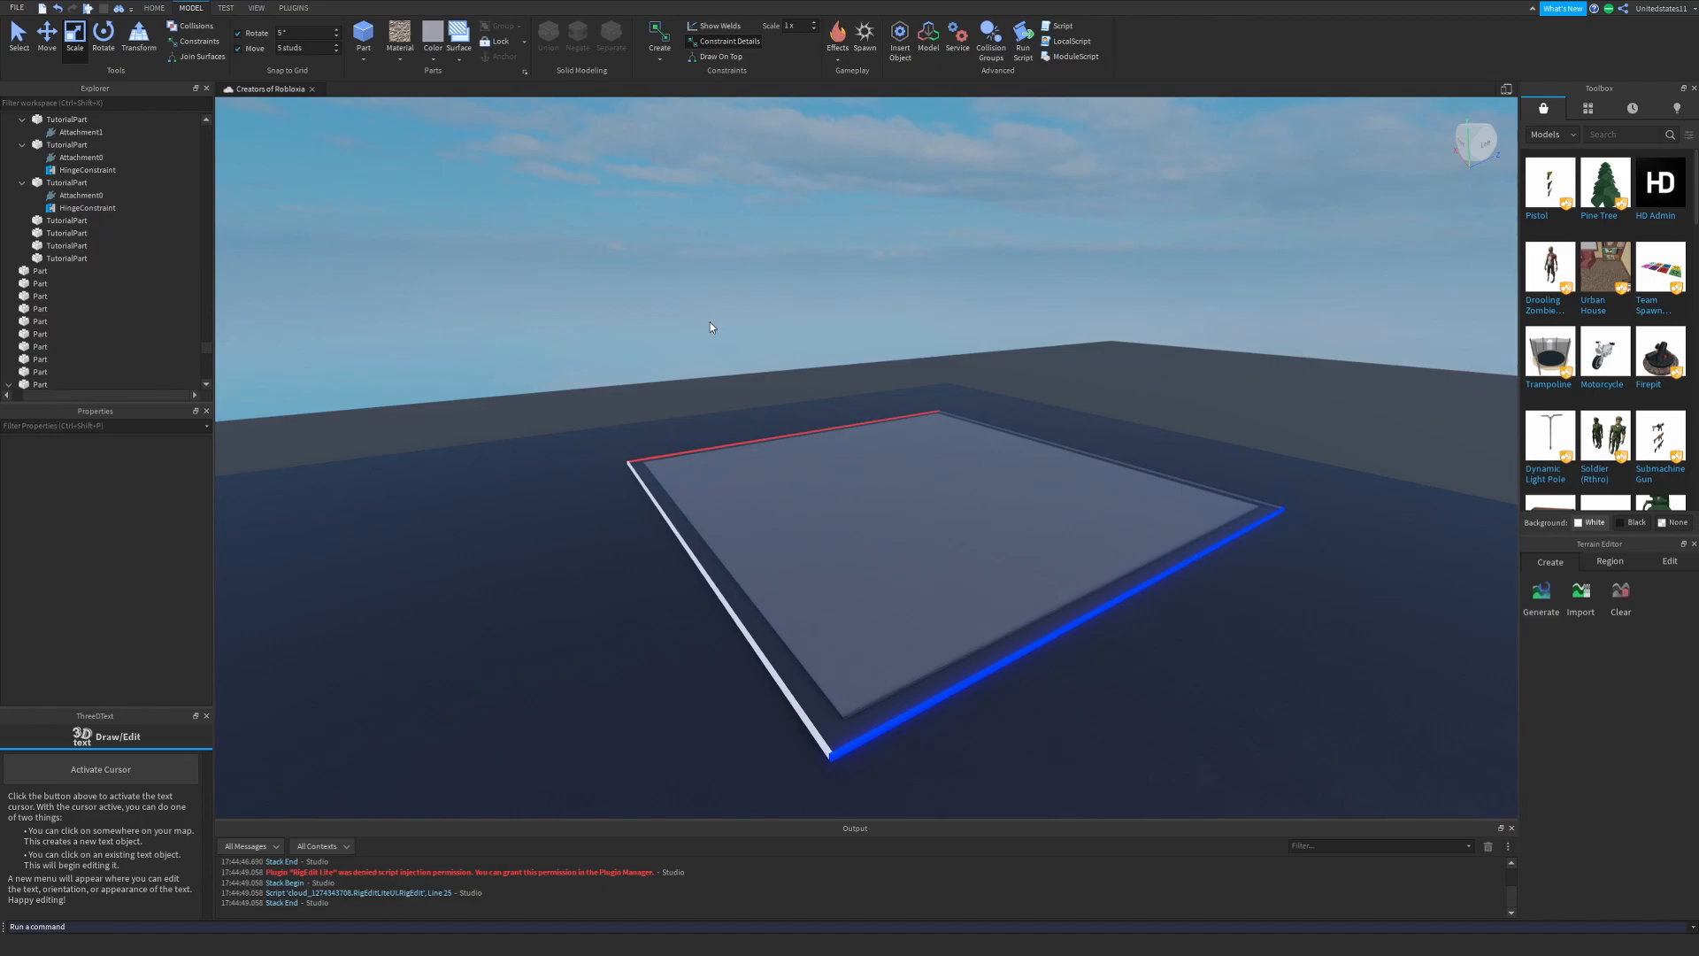
Insert a block part onto the grey platform and rotate it 90 degrees.
key(w)
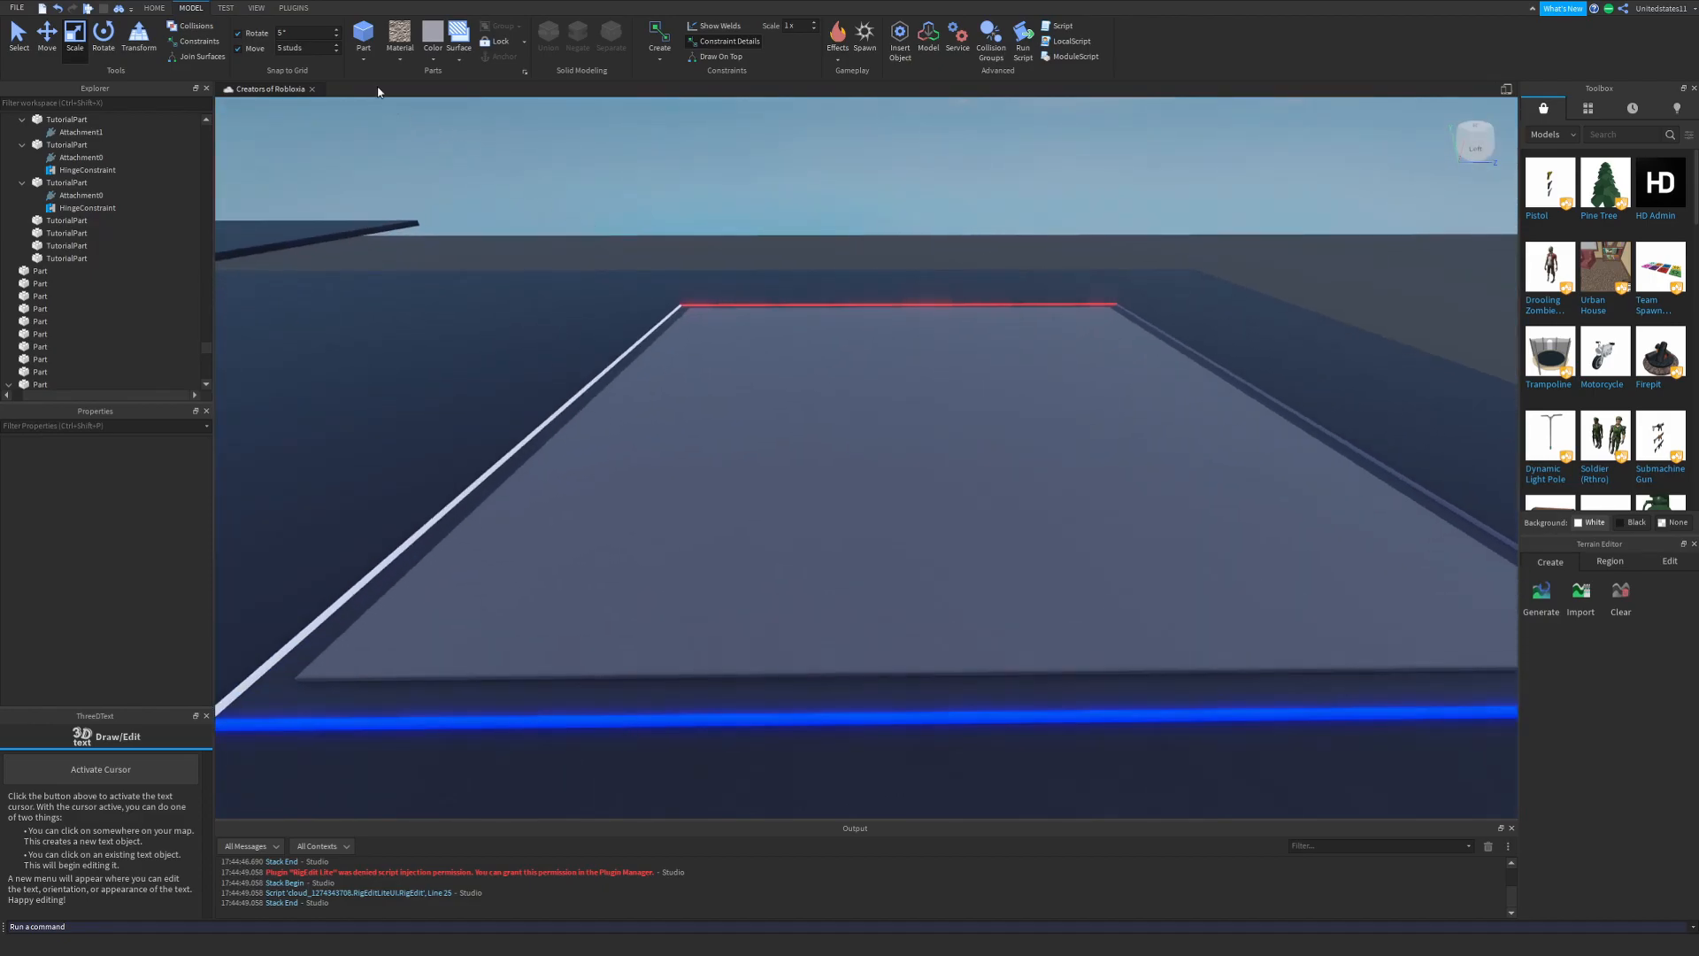
click(363, 35)
drag(901, 473, 915, 407)
key(ctrl+r)
key(d)
key(a)
Set the move snapping increment to 0.125 studs.
click(306, 48)
text(12)
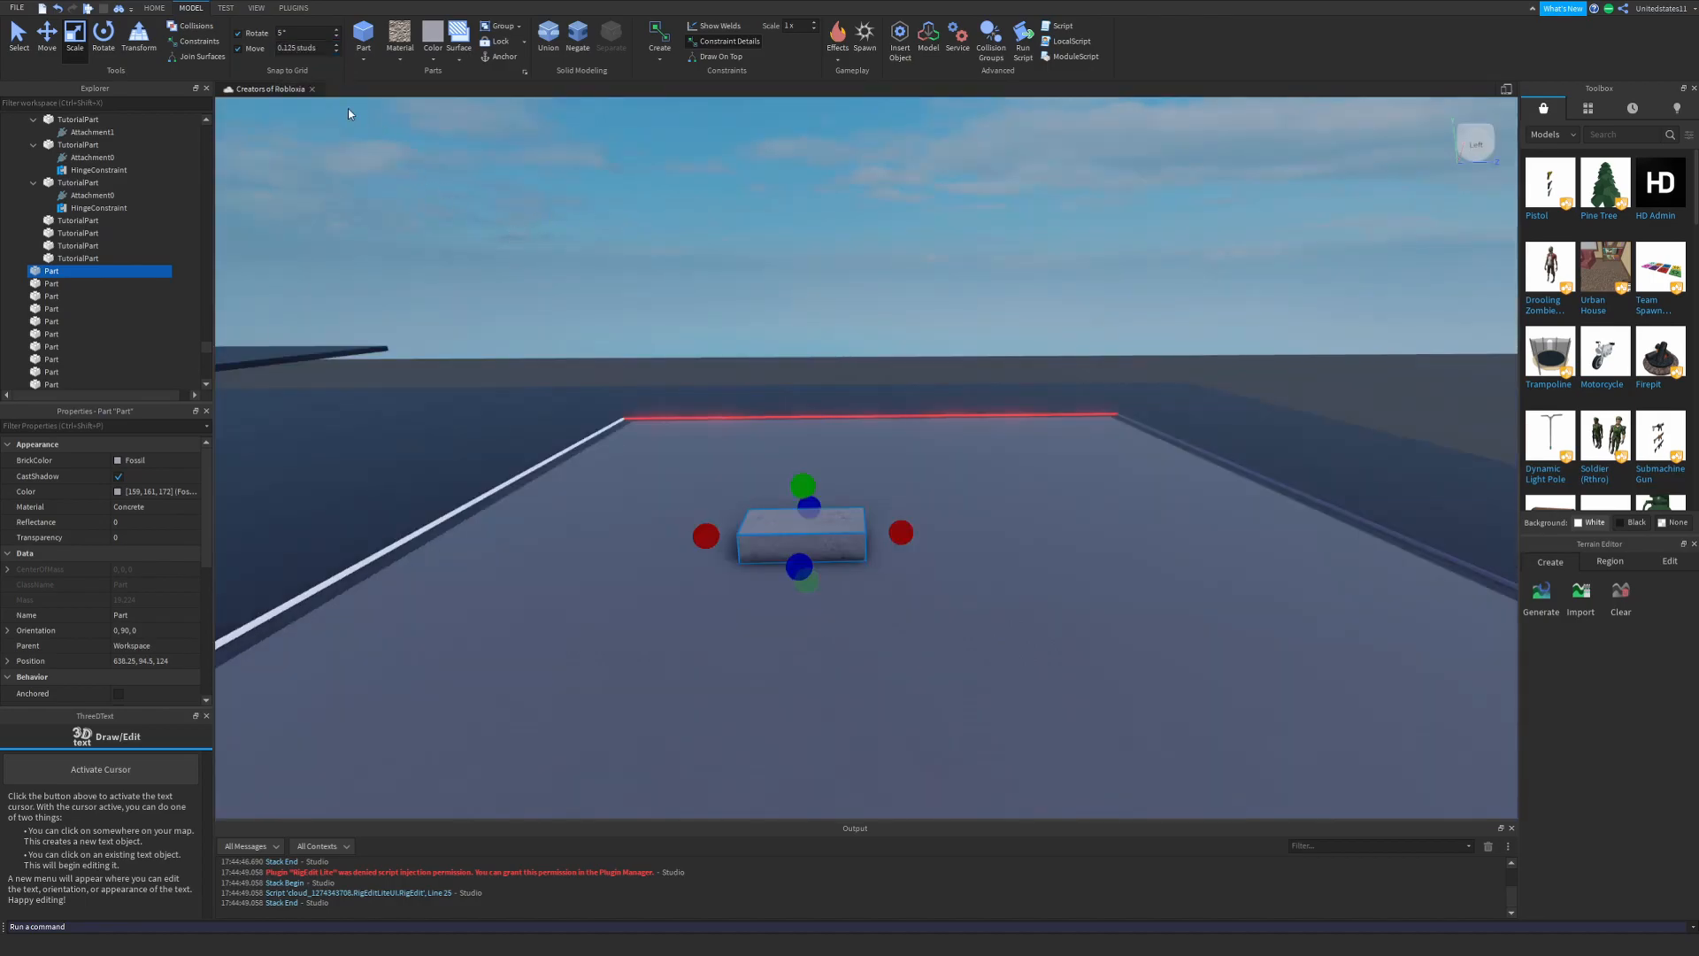
right_drag(713, 299, 713, 299)
key(w)
key(a)
key(s)
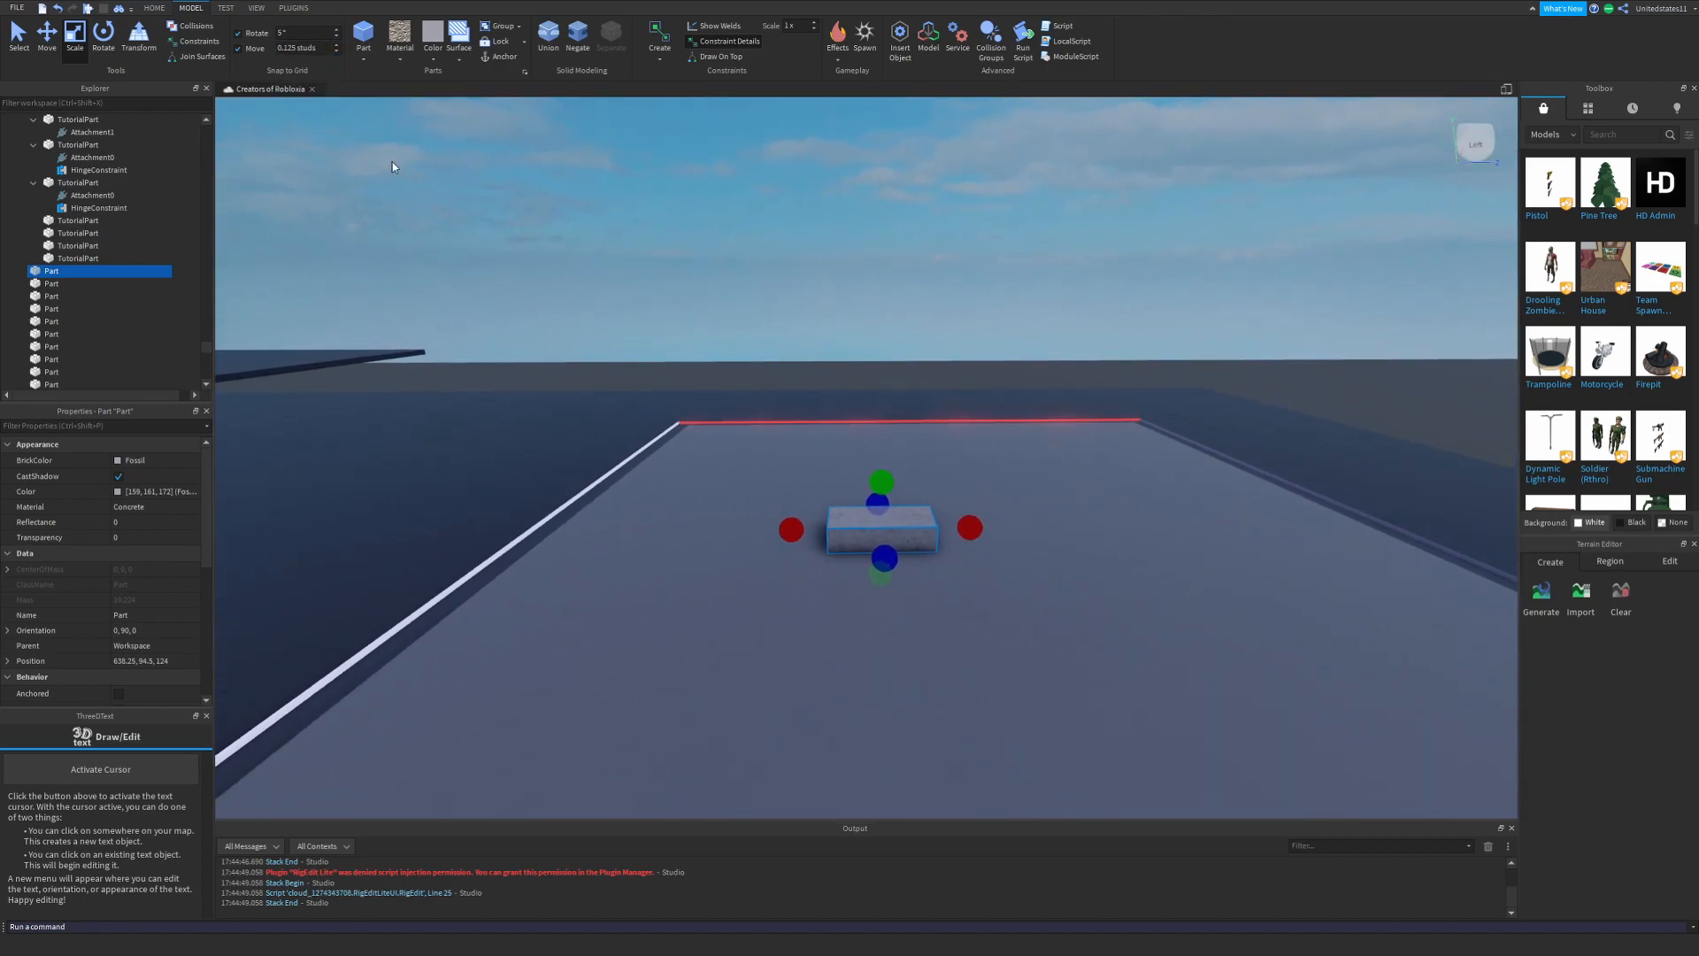
key(w)
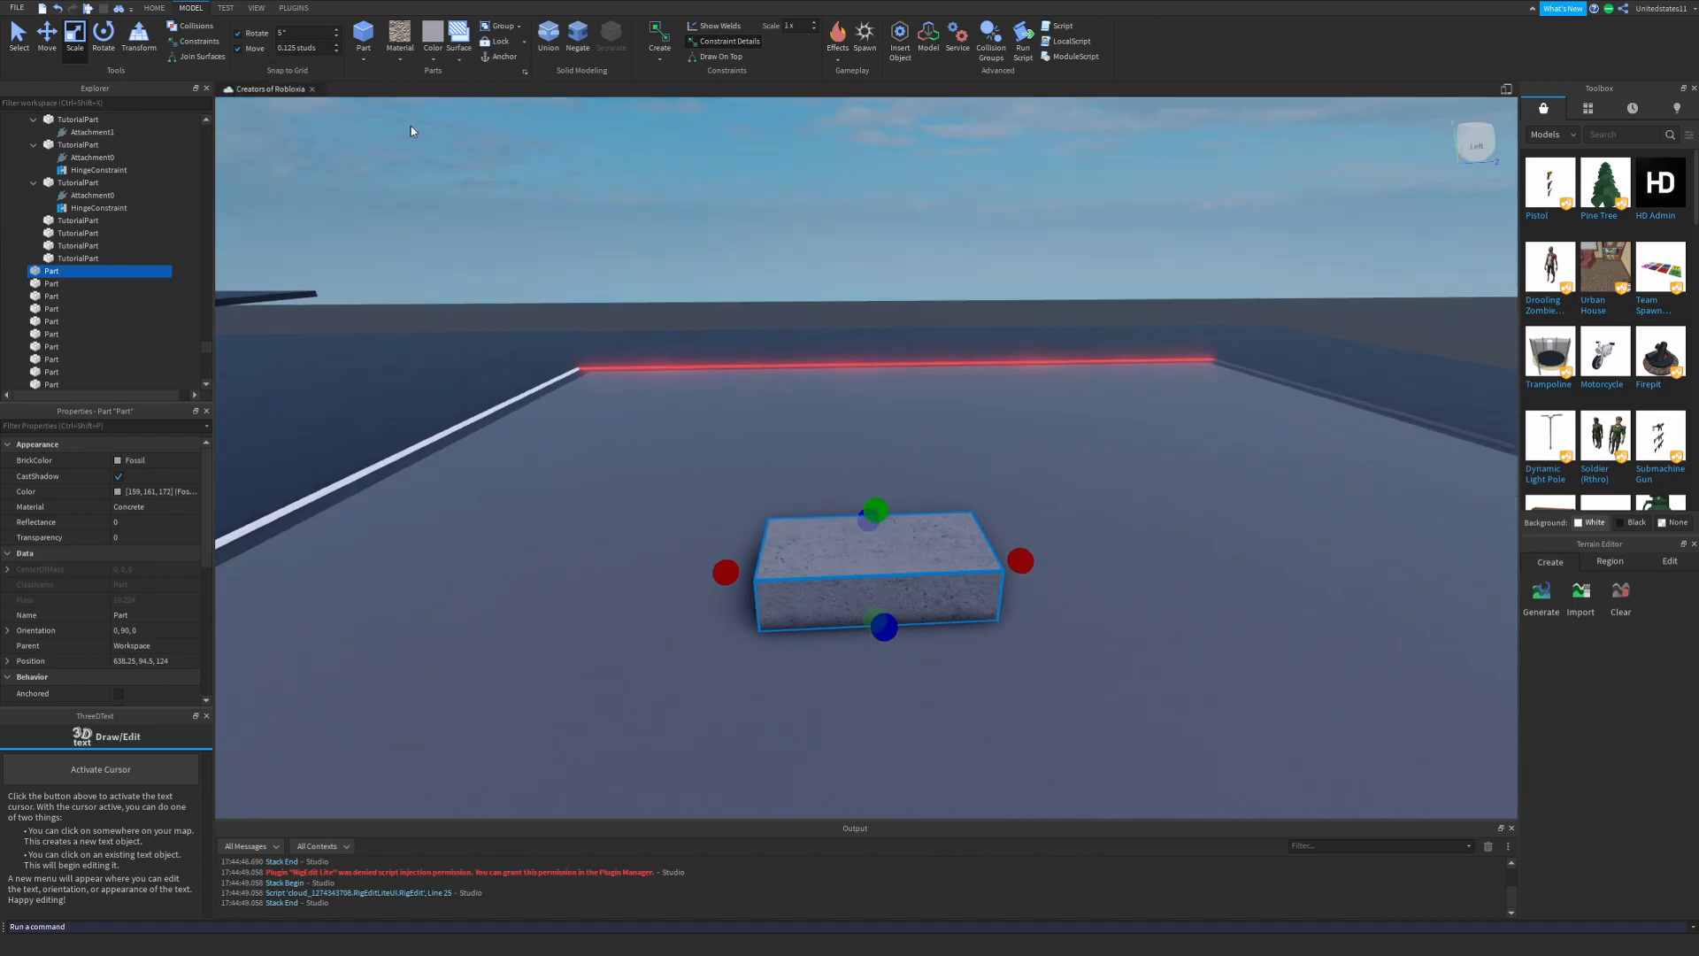
Change the material of the new block on the platform to Metal.
drag(984, 499, 875, 496)
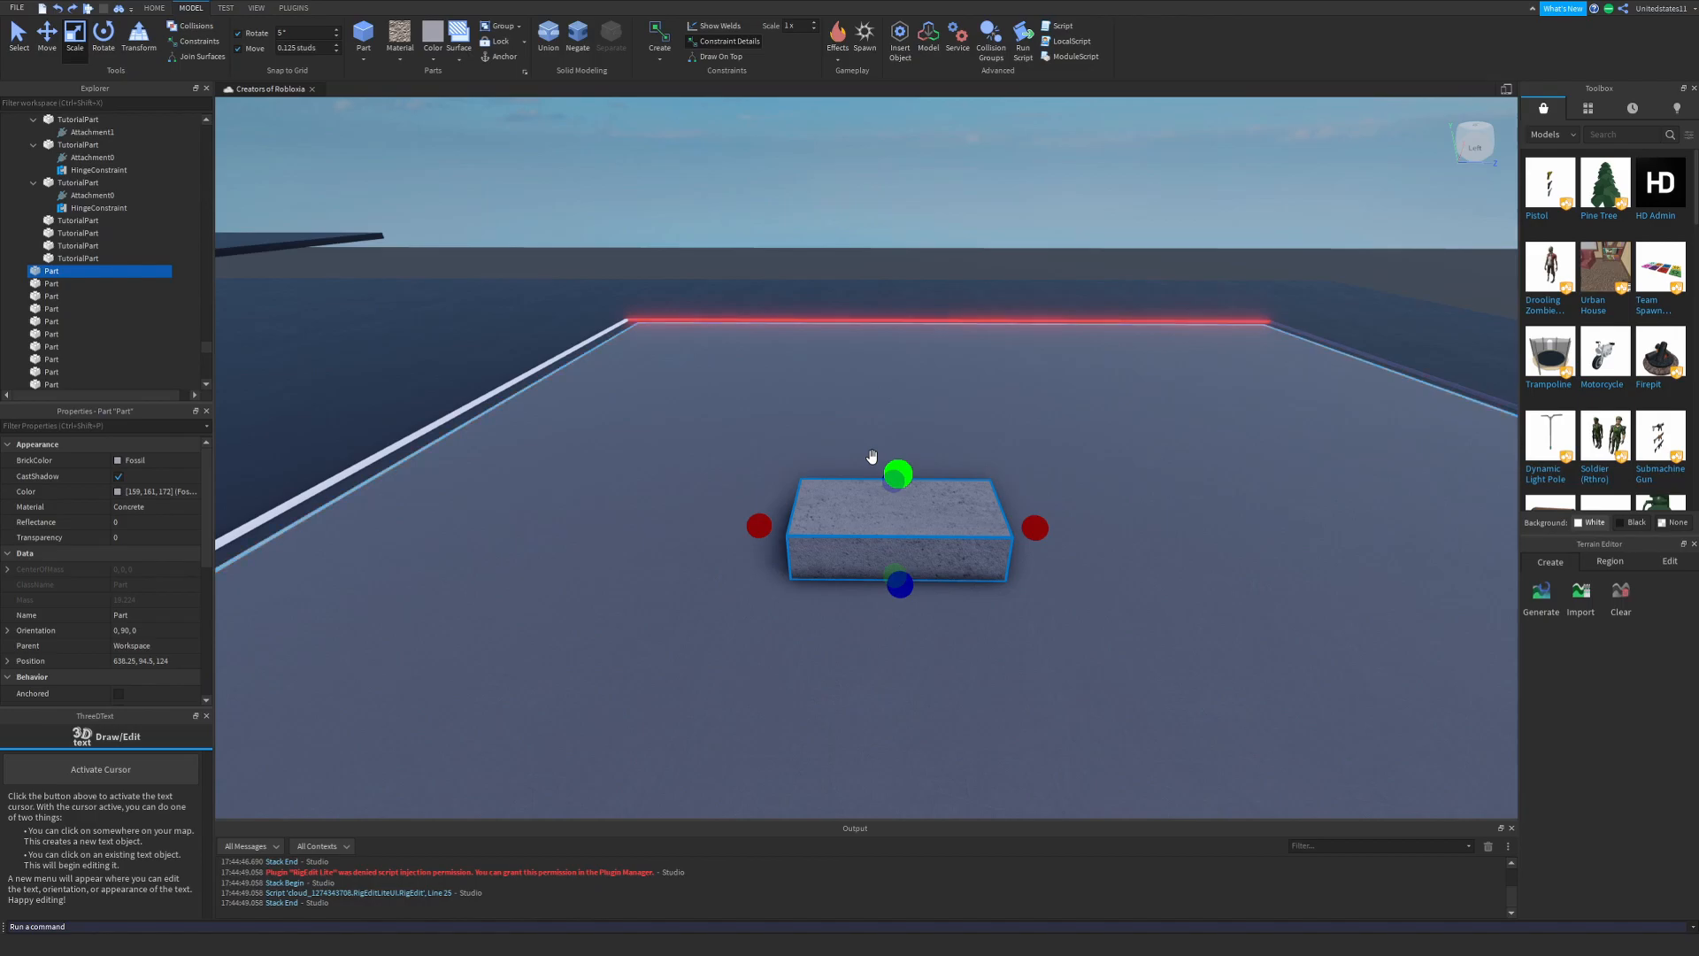
scroll(872, 456, down, 2)
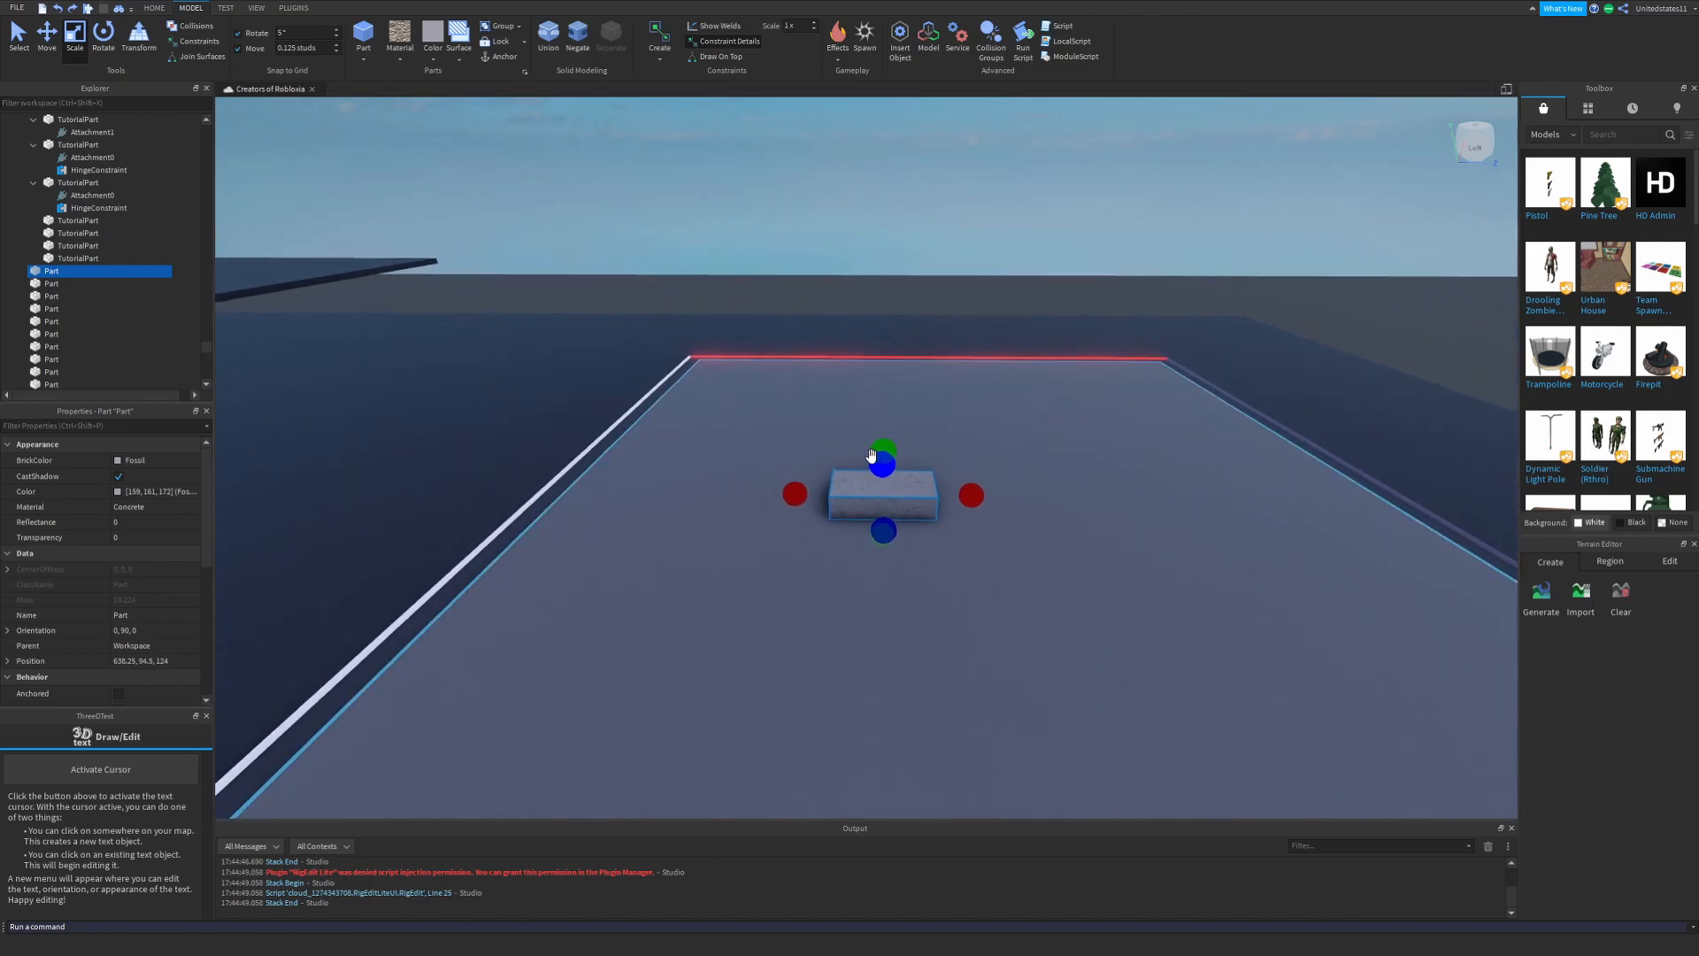
scroll(872, 456, up, 1)
right_drag(602, 186, 610, 193)
click(401, 55)
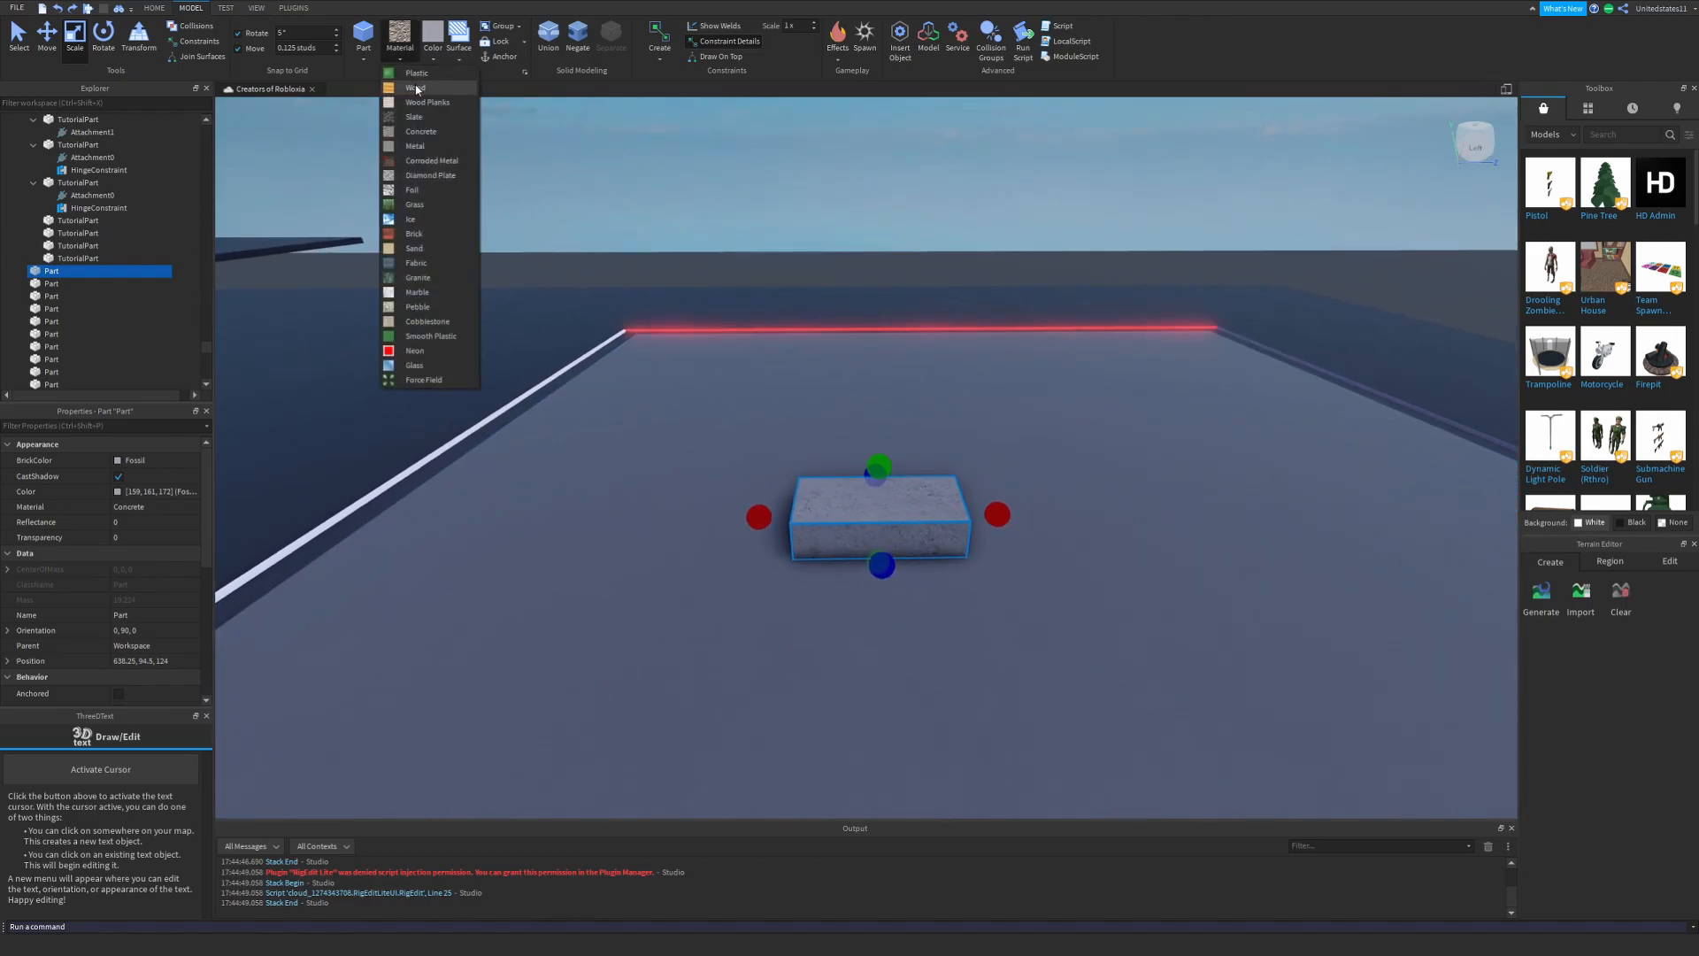
click(423, 151)
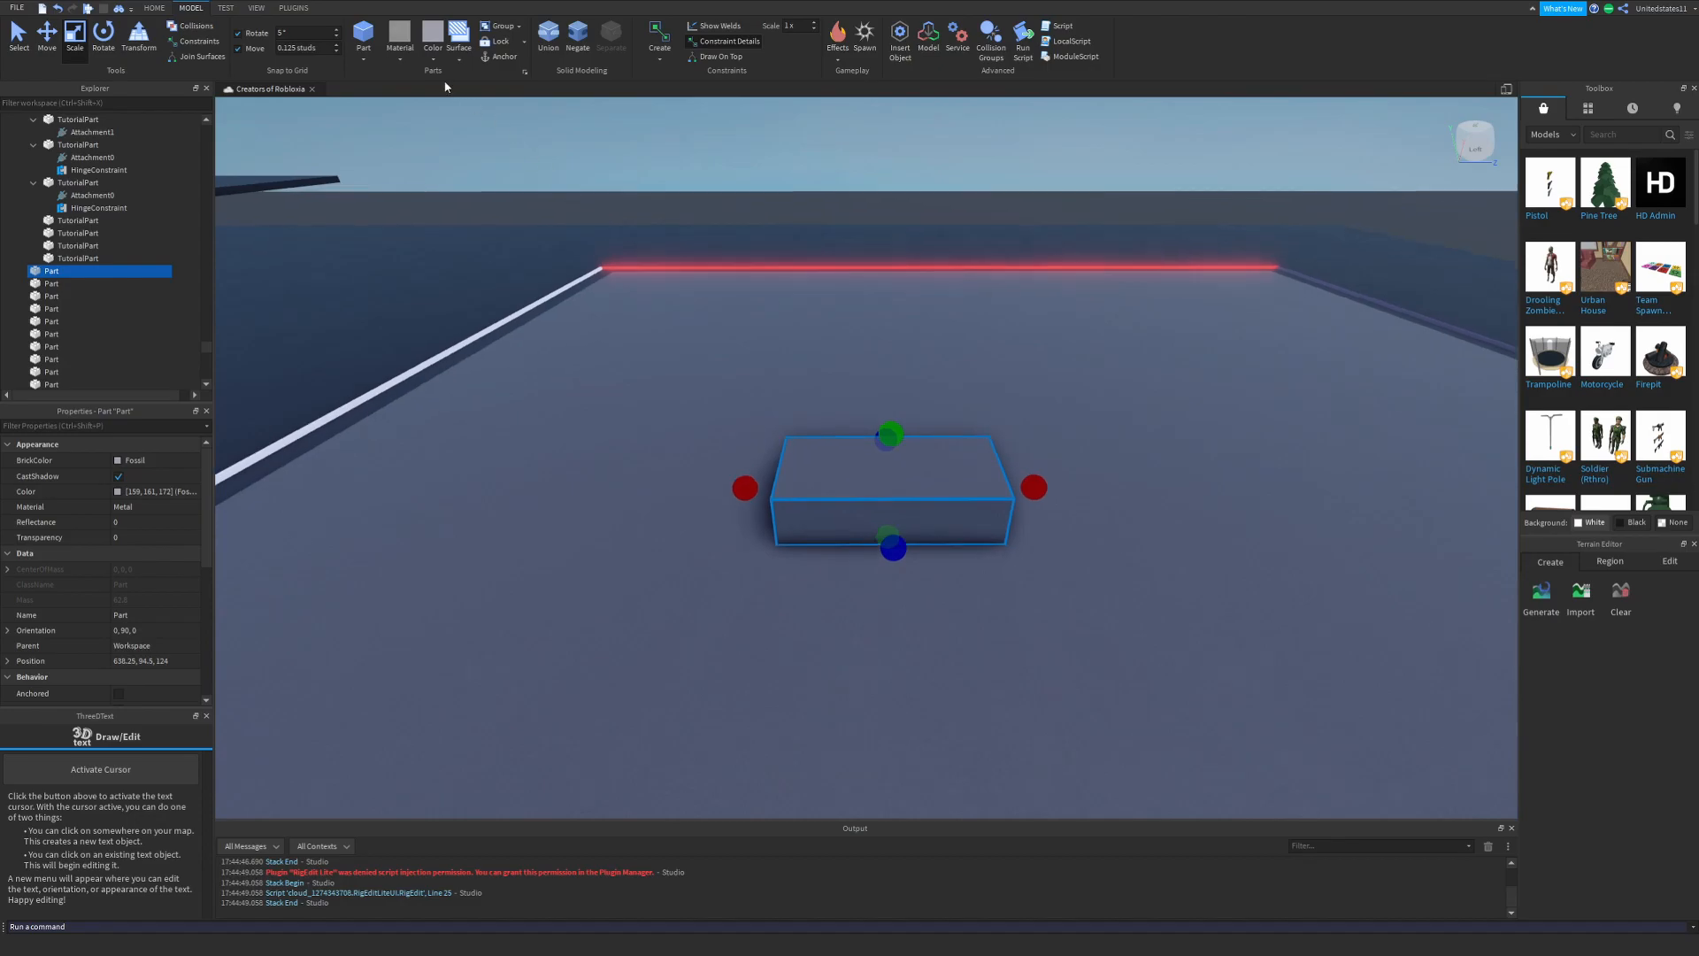
Colour the metal block Crimson first, and change it to Bright red.
click(433, 59)
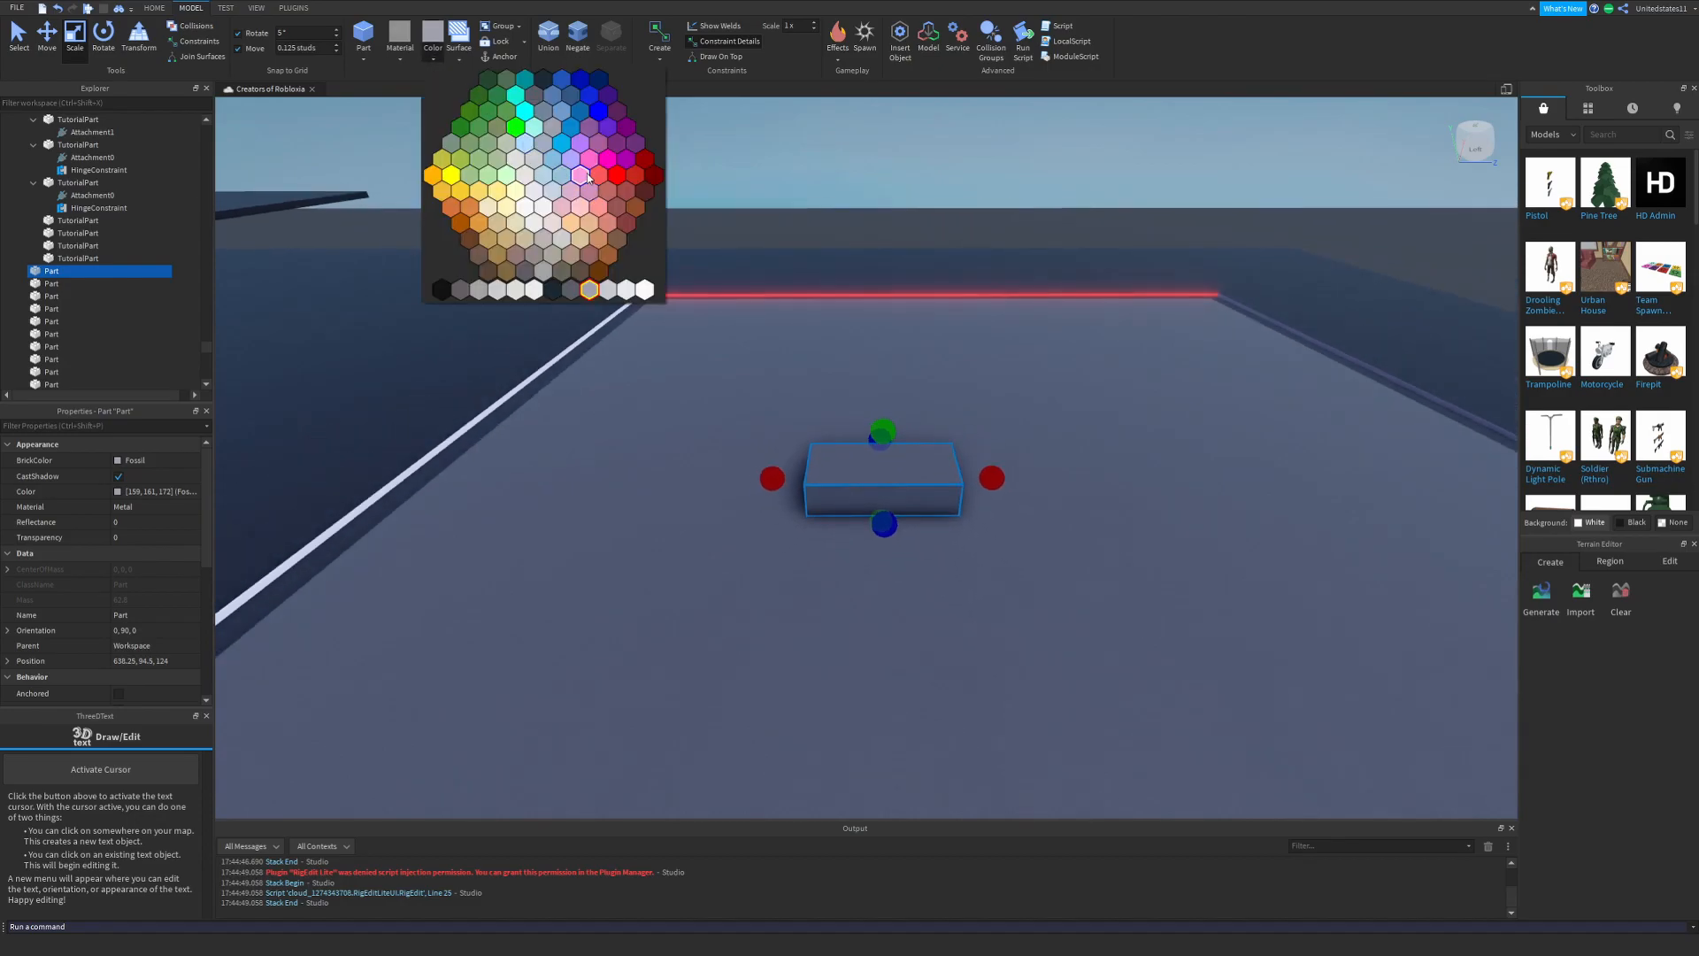
click(639, 170)
click(432, 58)
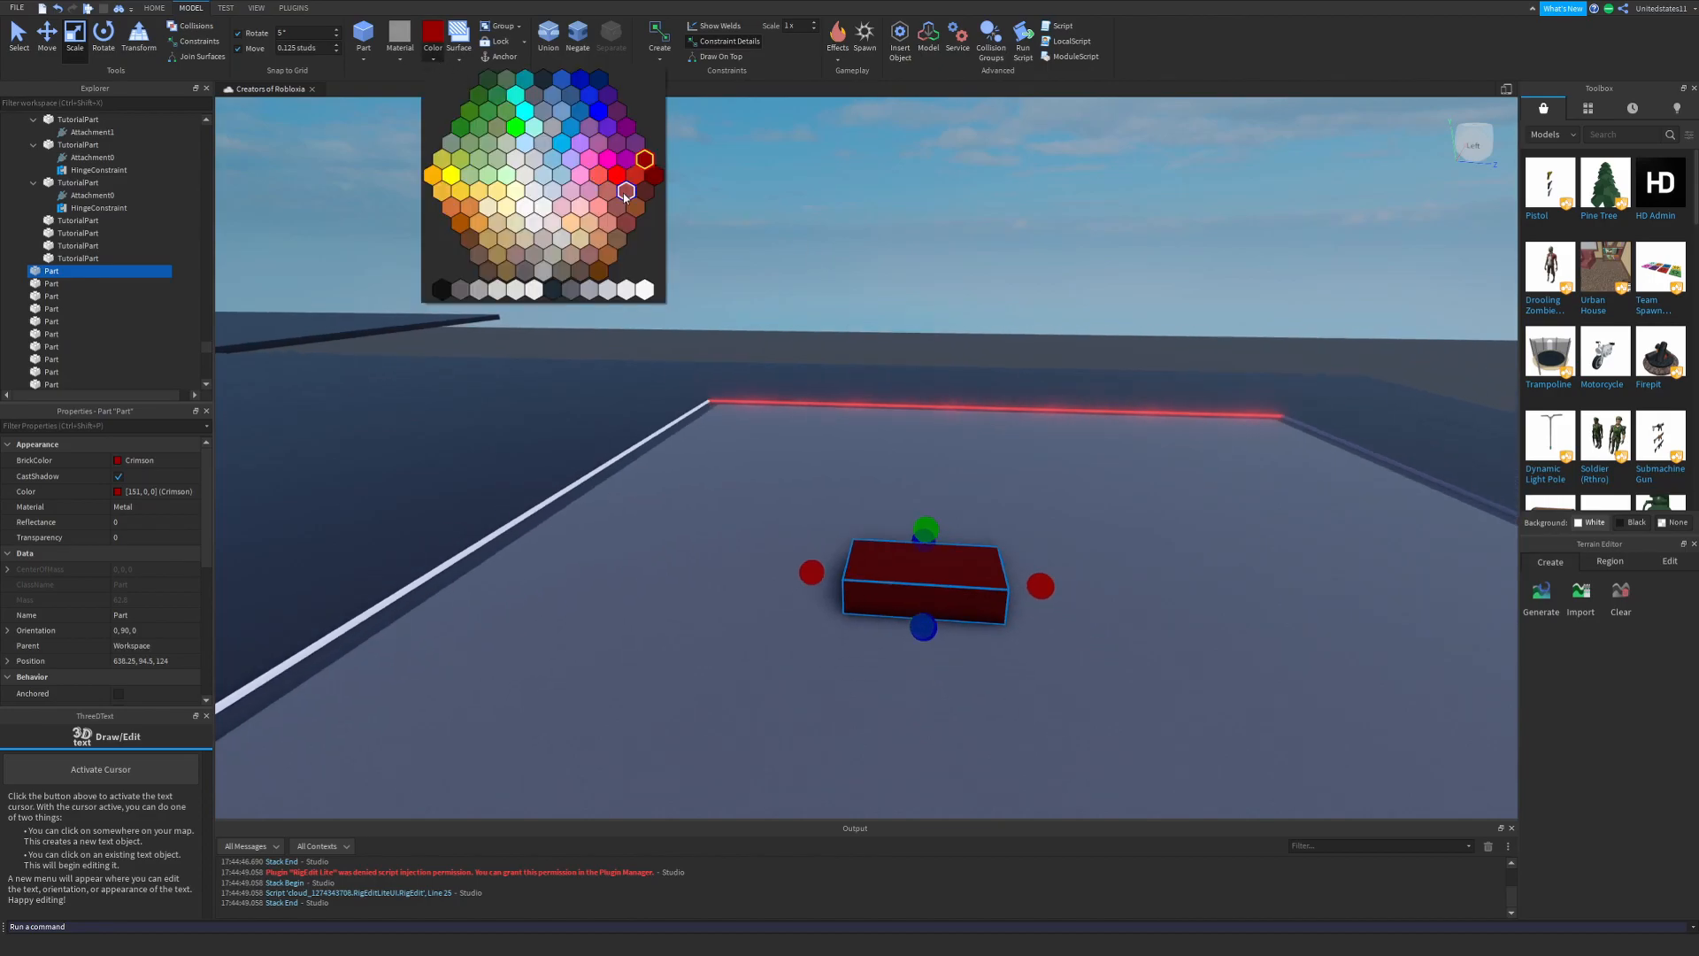
click(630, 169)
click(750, 177)
right_drag(807, 189, 808, 189)
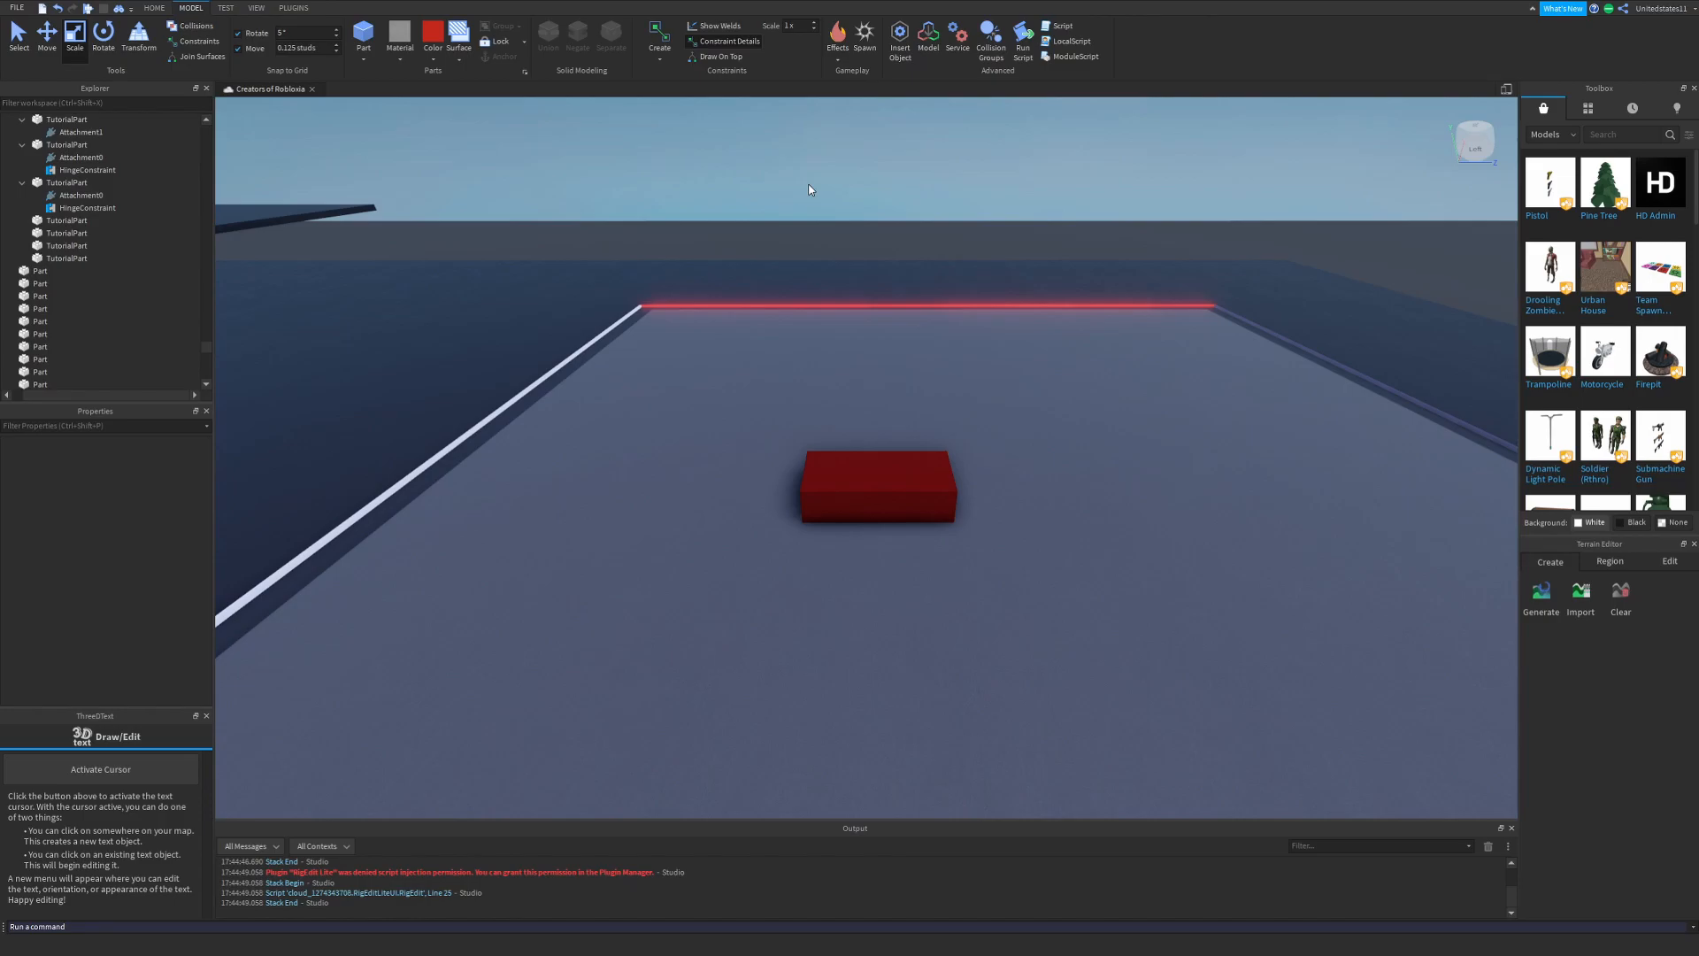
key(w)
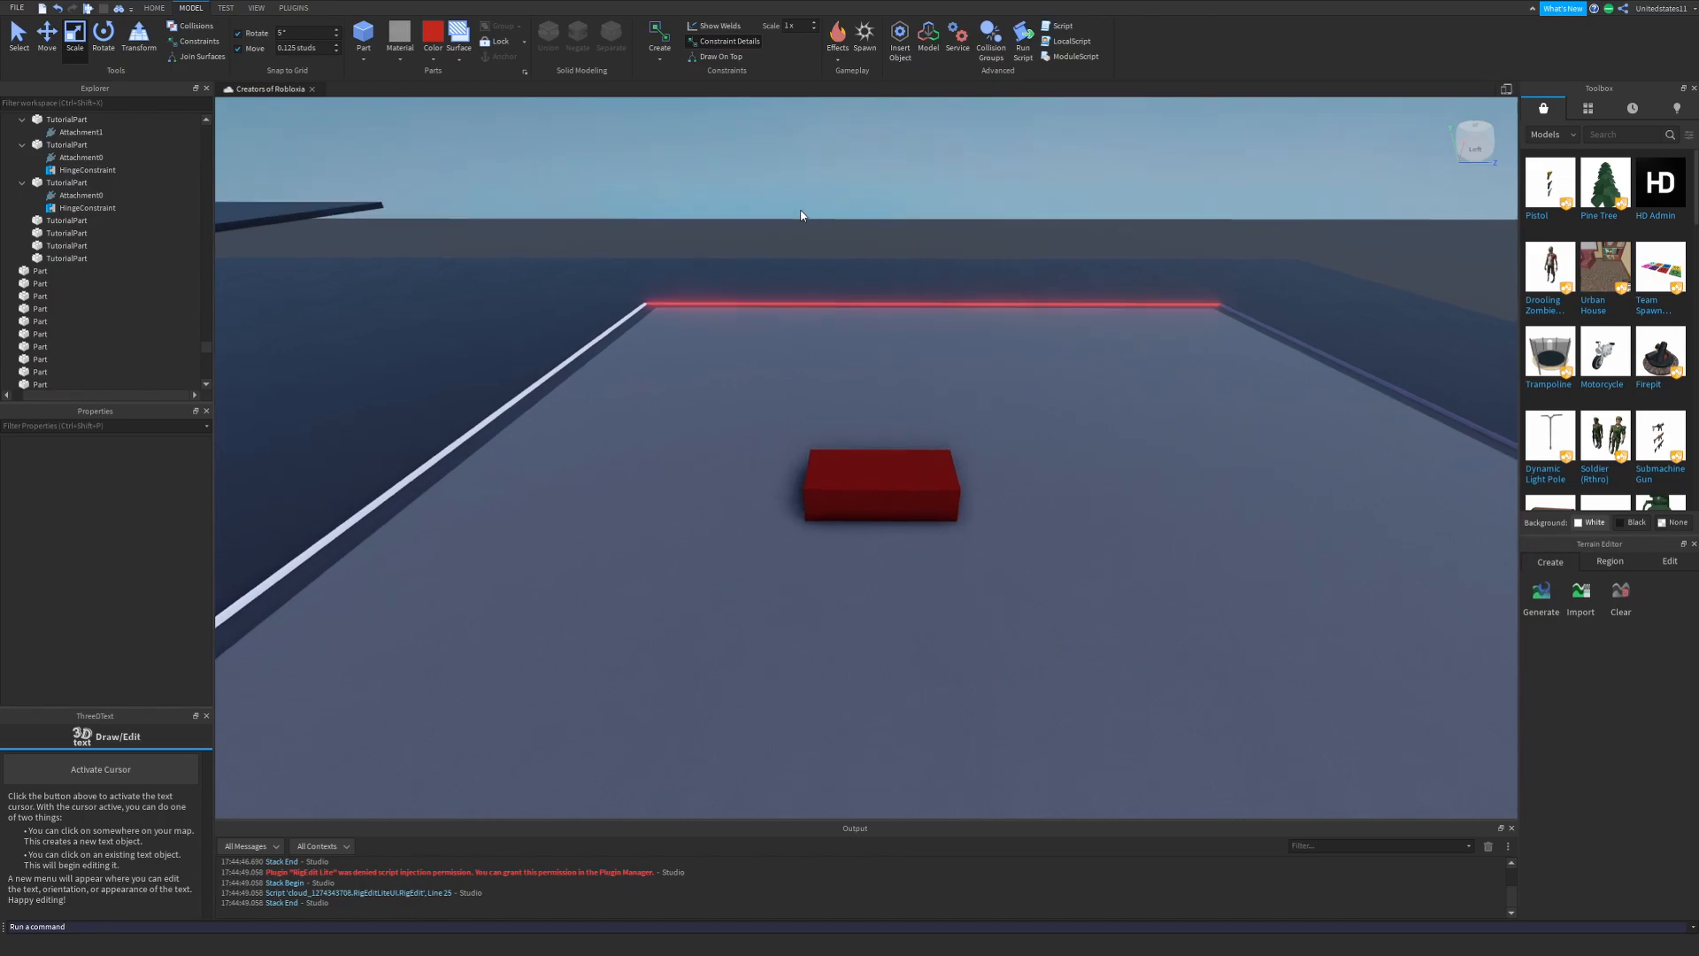
right_drag(800, 209, 800, 209)
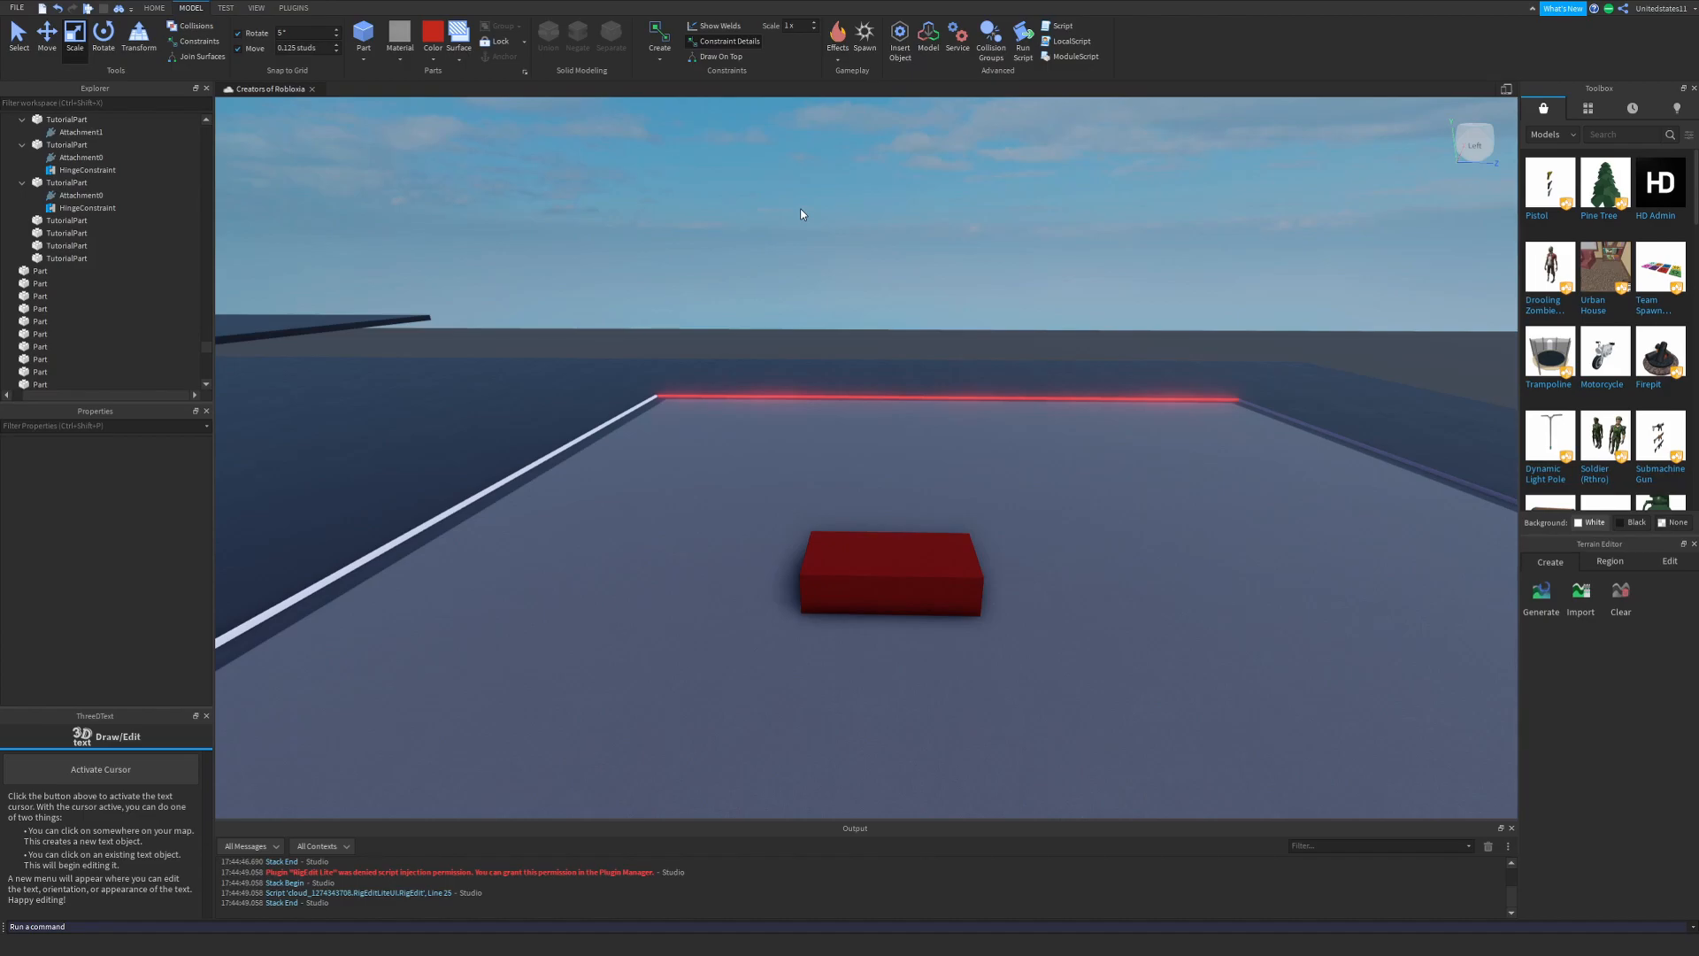
right_drag(800, 209, 809, 235)
key(a)
key(s)
key(a)
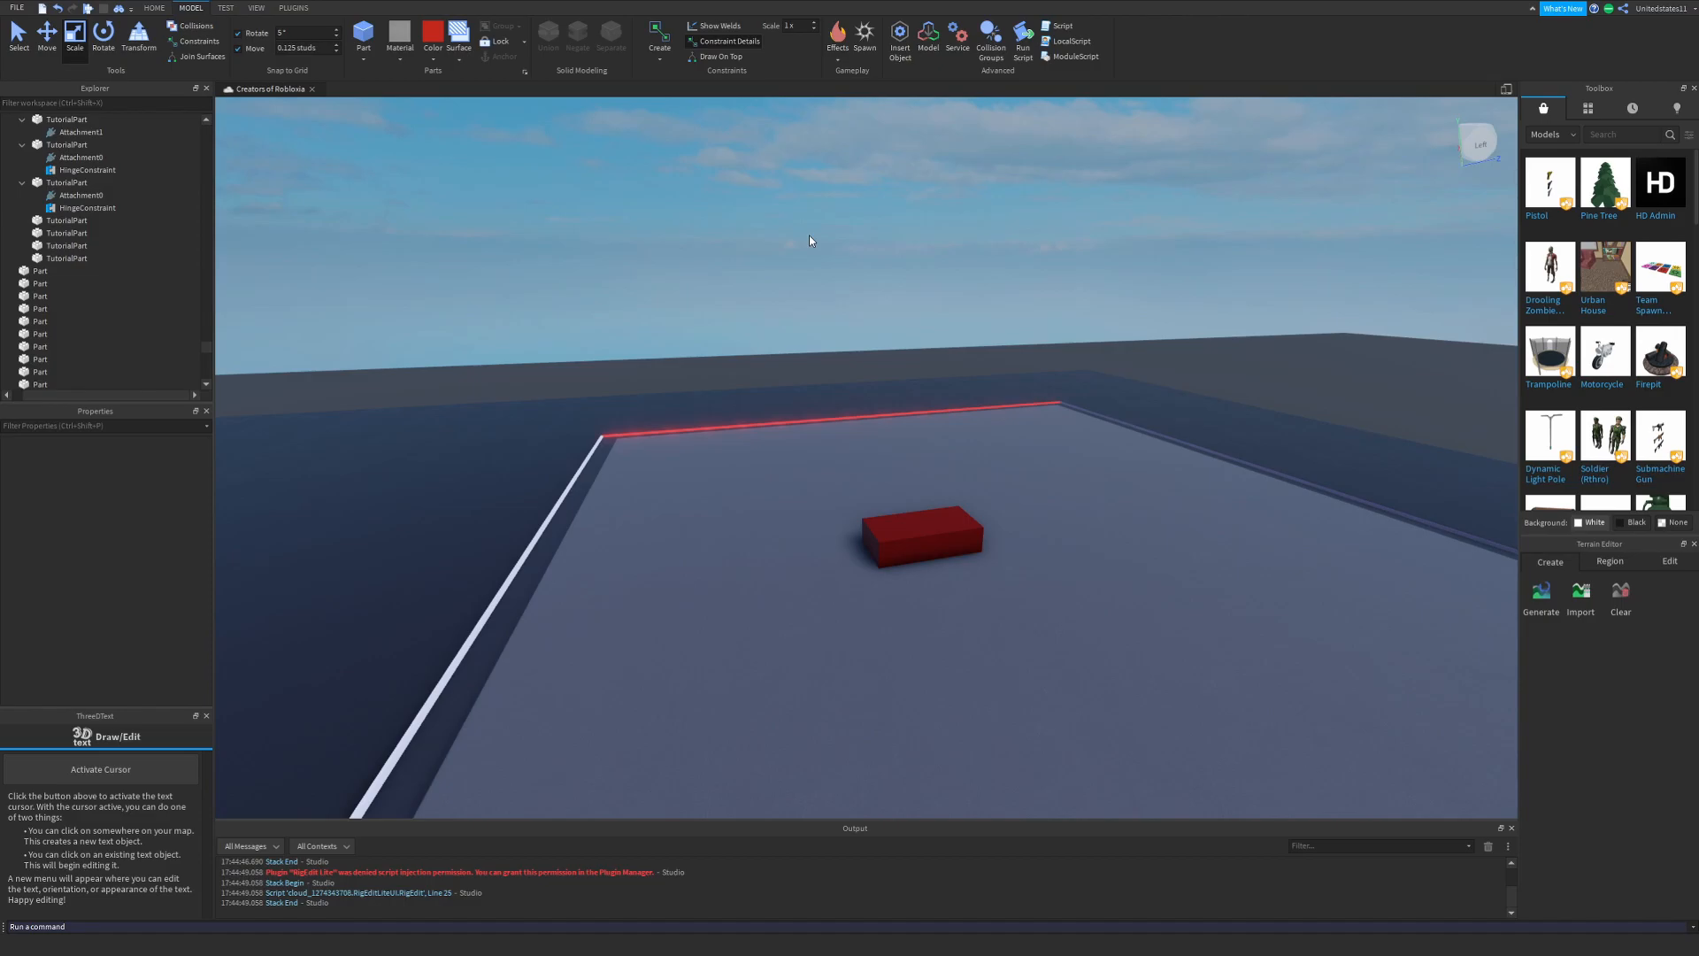
right_drag(809, 235, 809, 236)
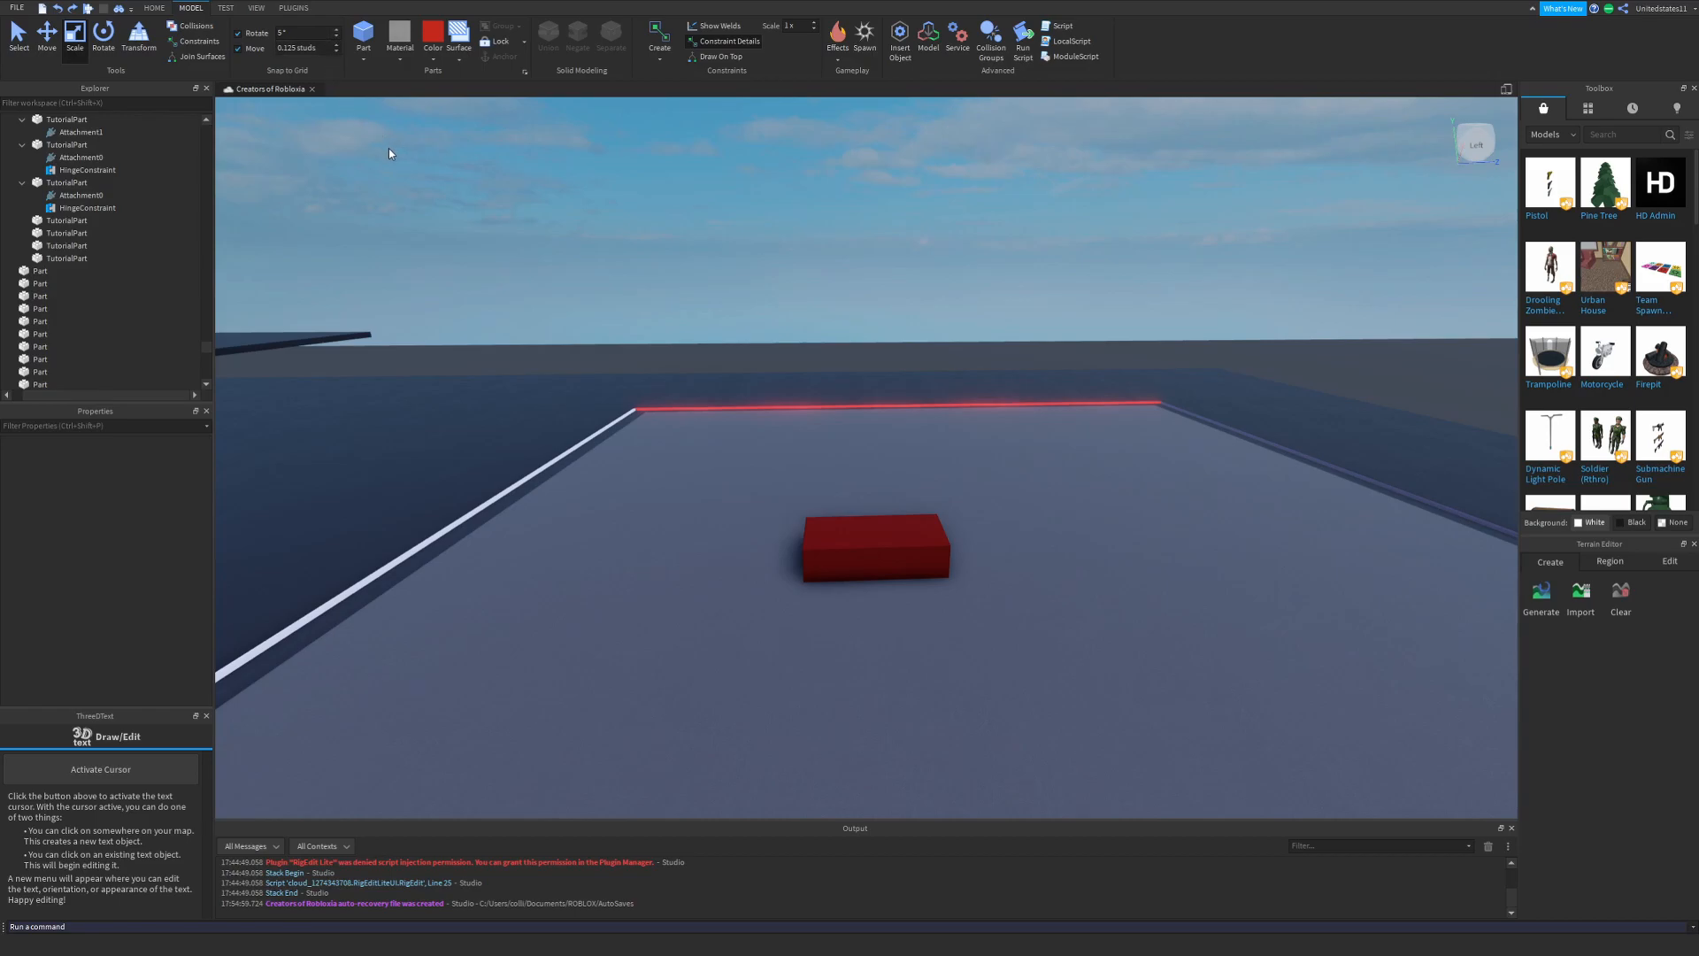
Insert the preset user's avatar as an Old R15 rig with the Character Inserter plugin as a size reference.
click(294, 8)
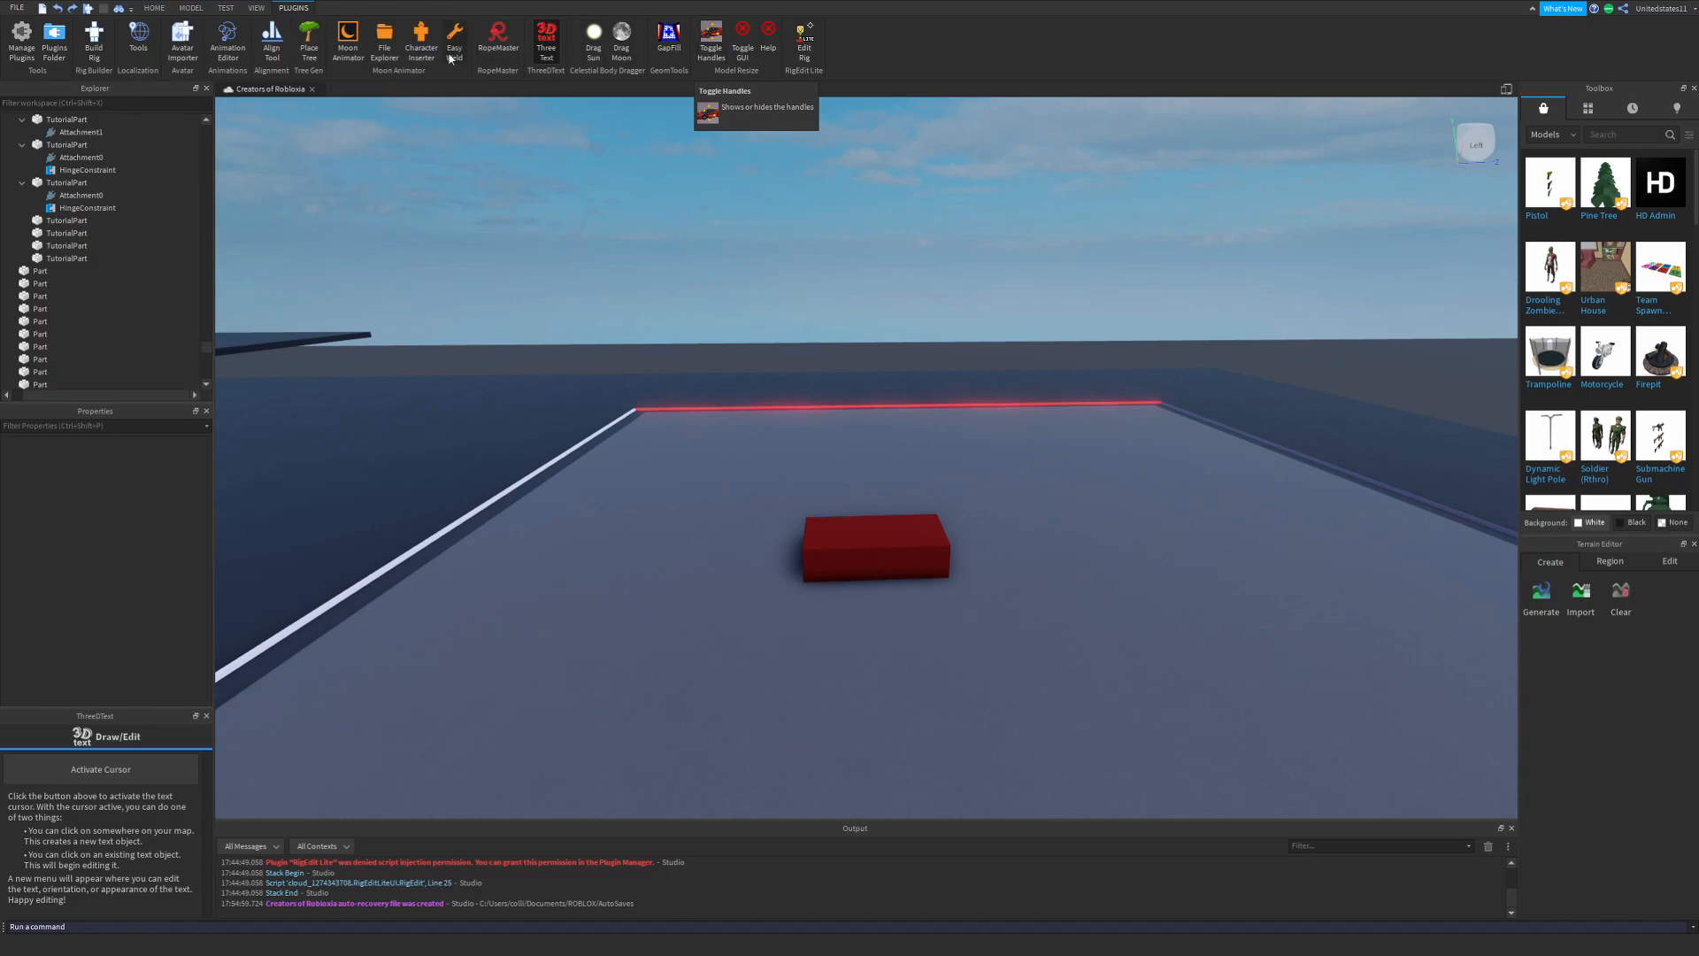
click(420, 46)
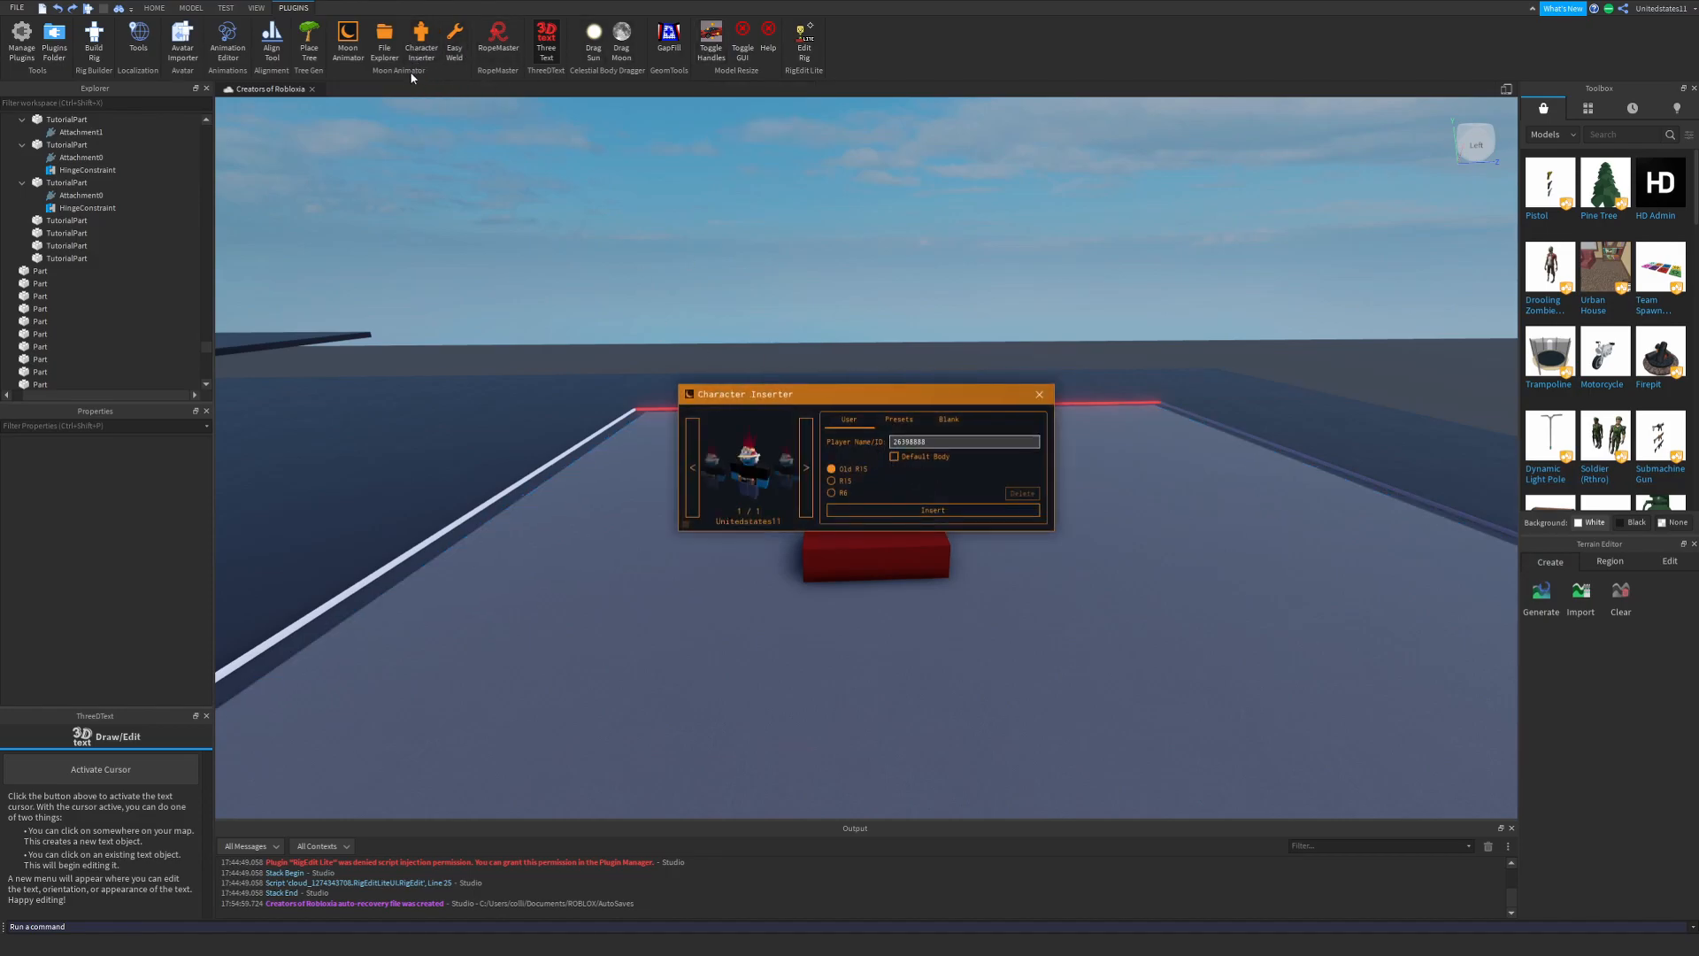
click(912, 507)
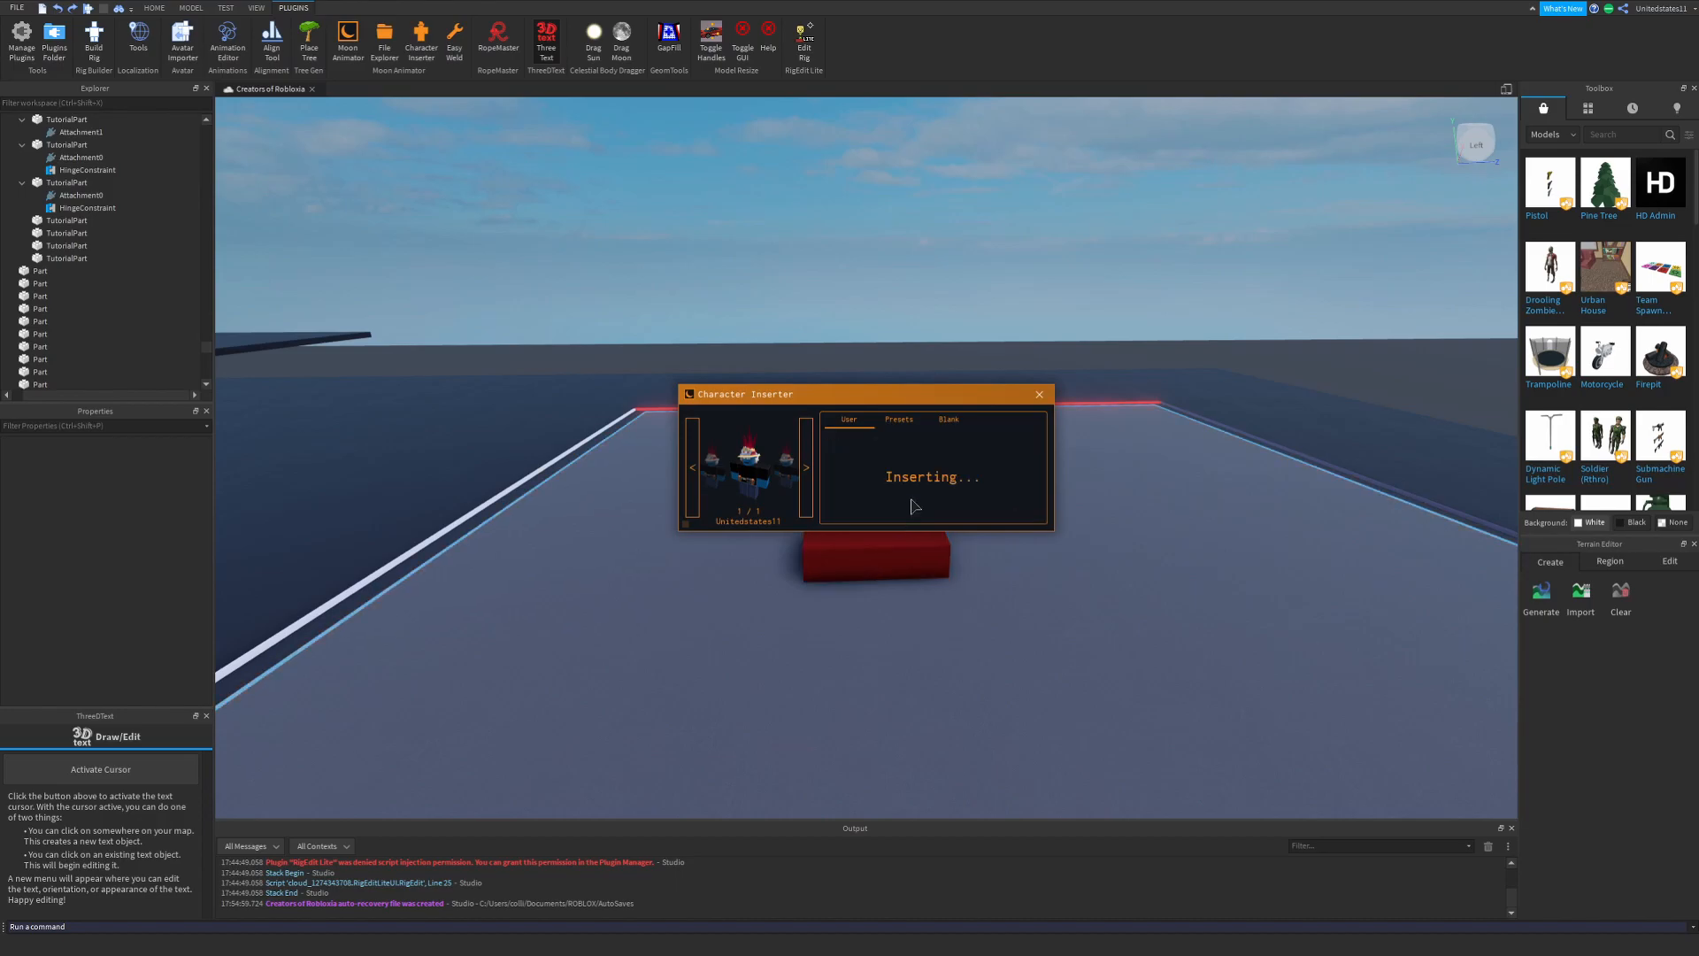
right_drag(864, 251, 864, 251)
click(1039, 394)
right_drag(965, 328, 761, 199)
scroll(644, 136, up, 2)
scroll(644, 136, down, 2)
right_drag(681, 159, 702, 167)
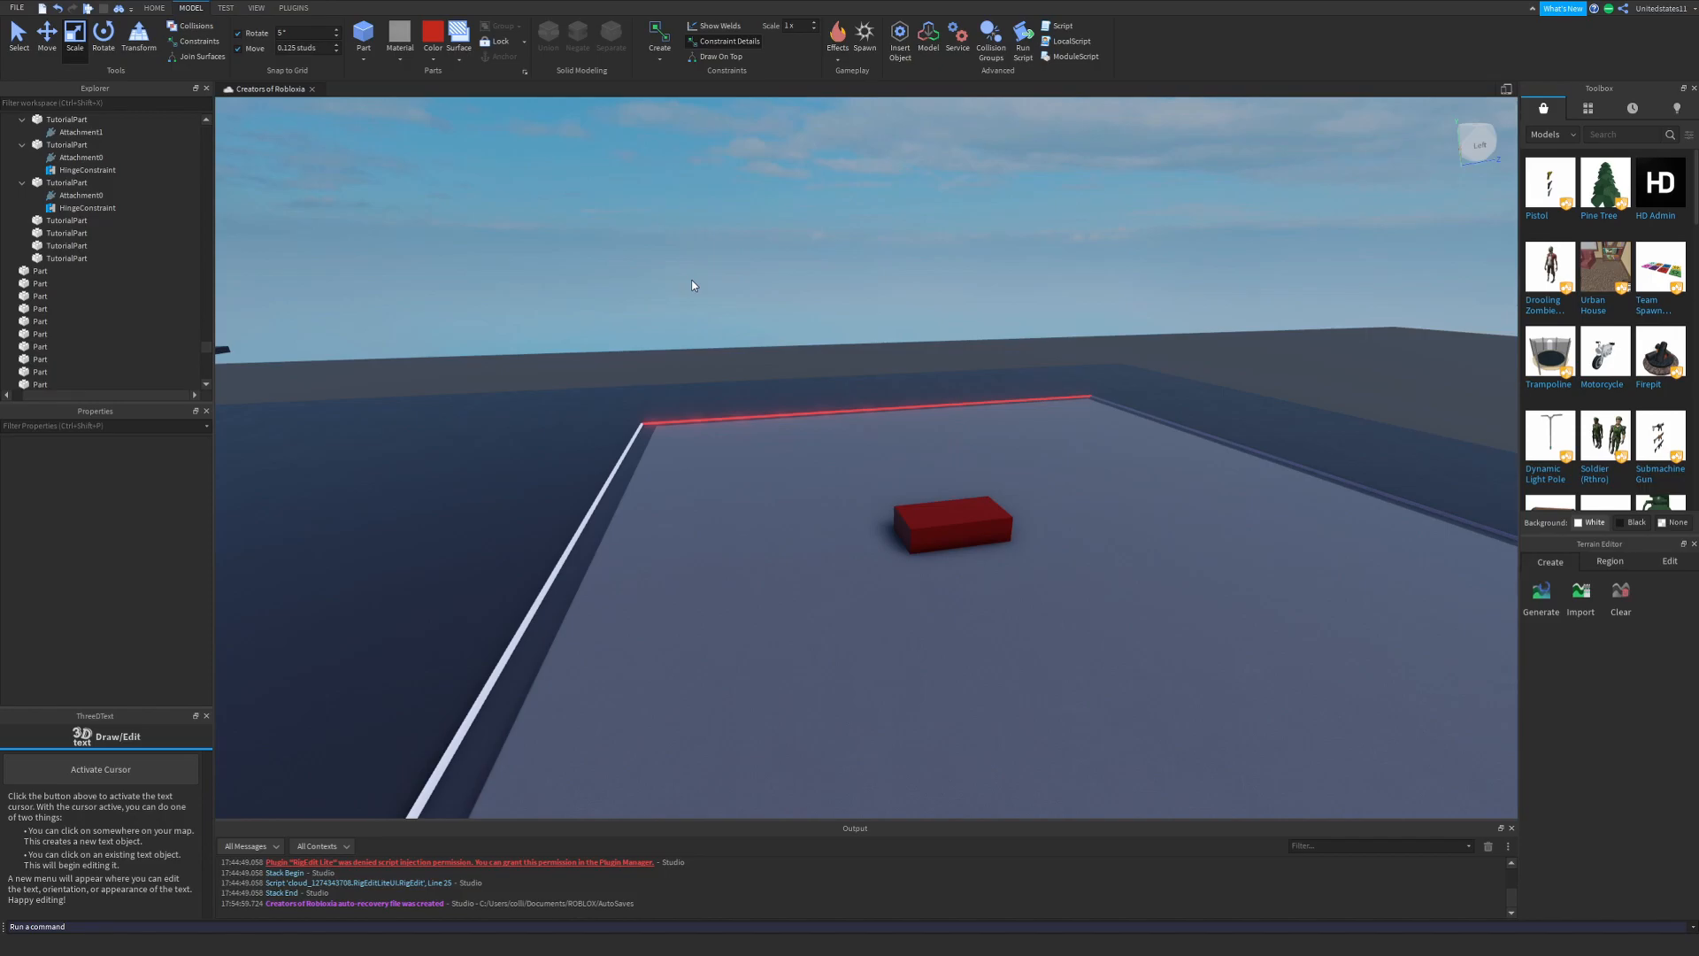
key(s)
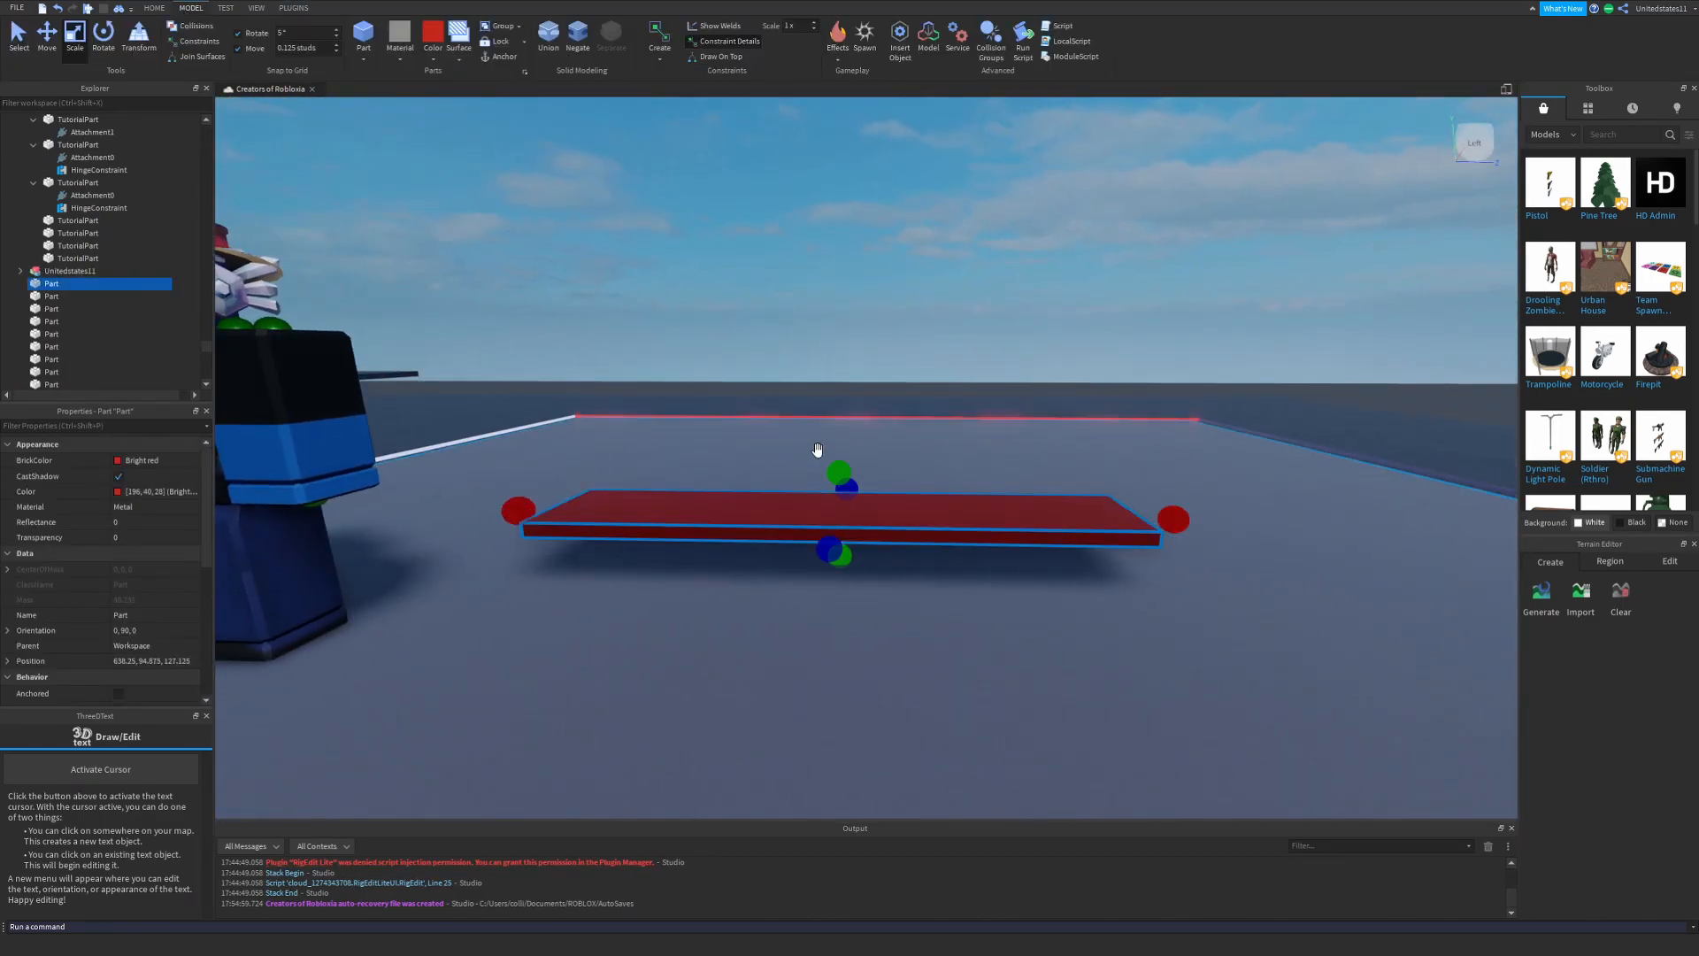
Scale the red block into a wide, thin slab next to the character to serve as the base.
right_drag(885, 460, 820, 445)
drag(846, 448, 973, 434)
right_drag(543, 406, 619, 402)
right_drag(879, 402, 1027, 429)
Duplicate the base slab and reshape the copy into an upright end panel standing on the base's end.
key(ctrl+d)
drag(764, 454, 694, 521)
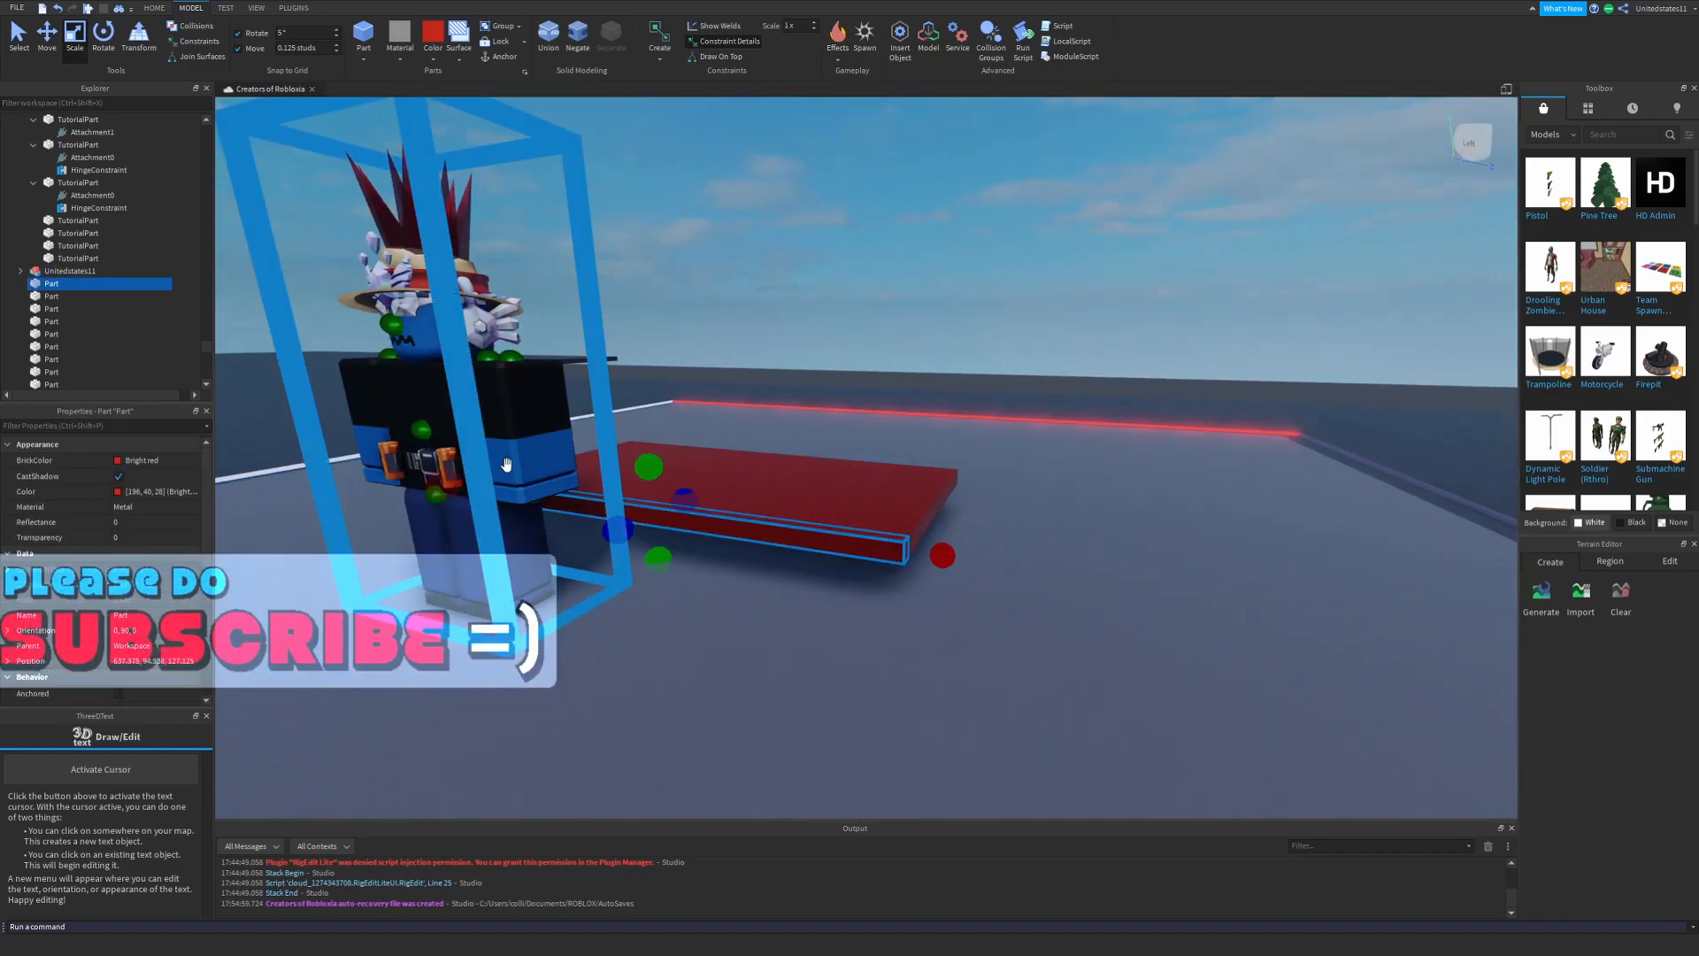
drag(482, 492, 845, 566)
right_drag(845, 566, 852, 579)
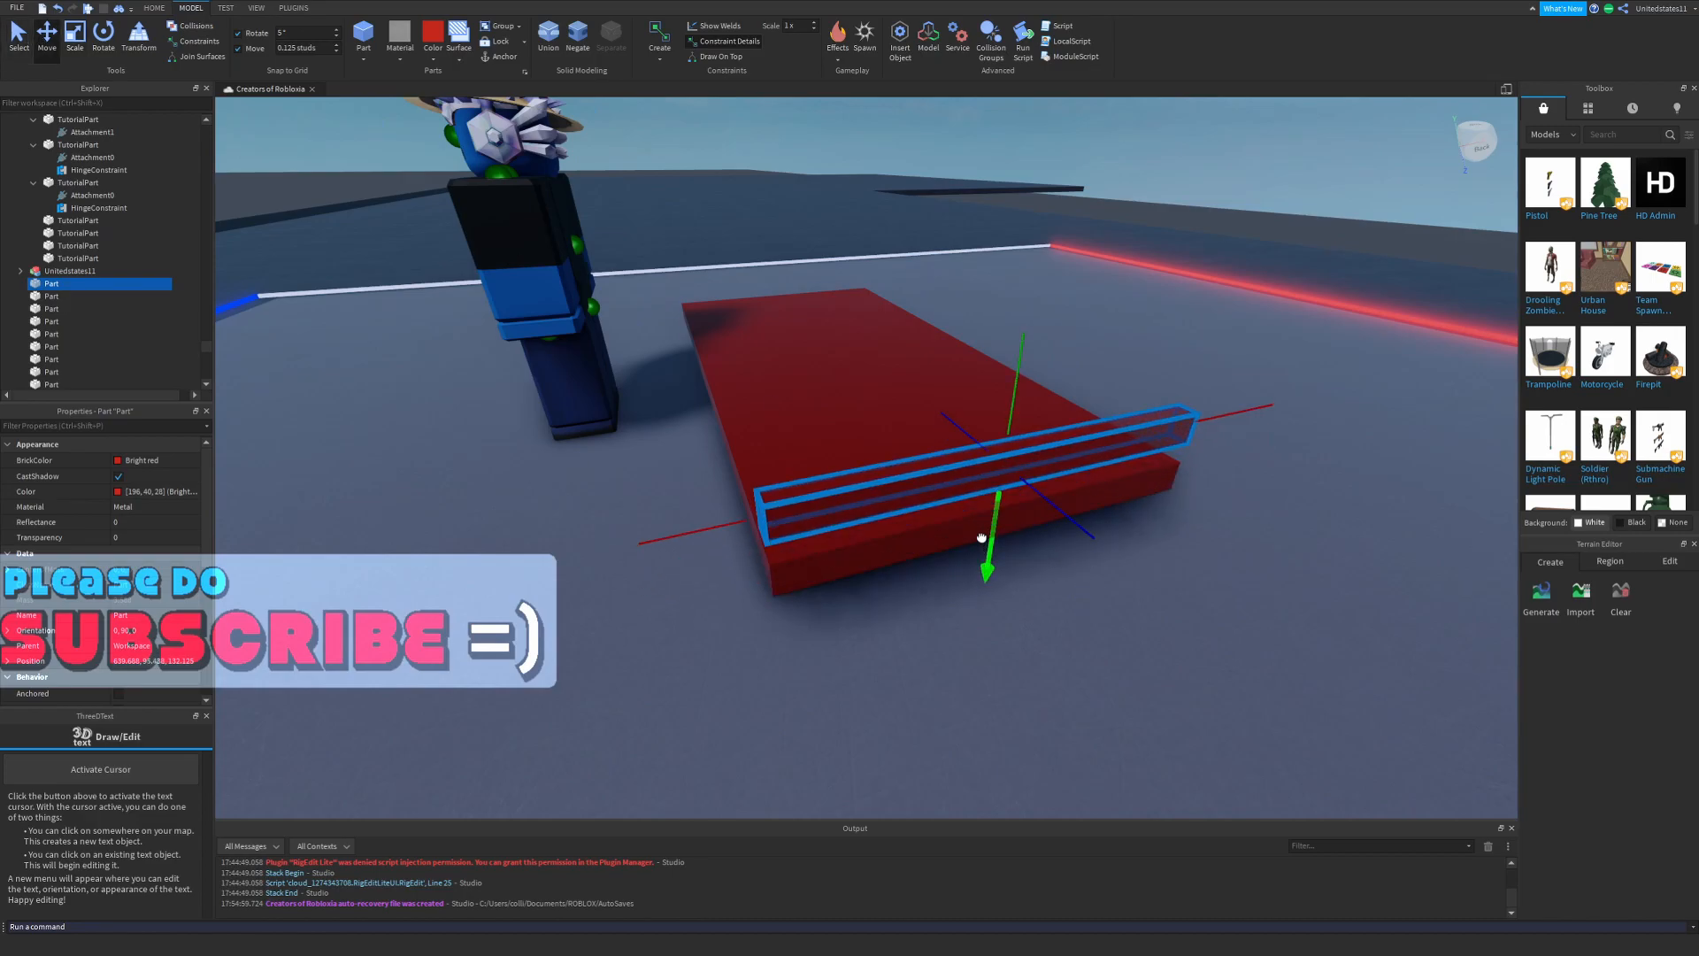
right_drag(981, 538, 885, 531)
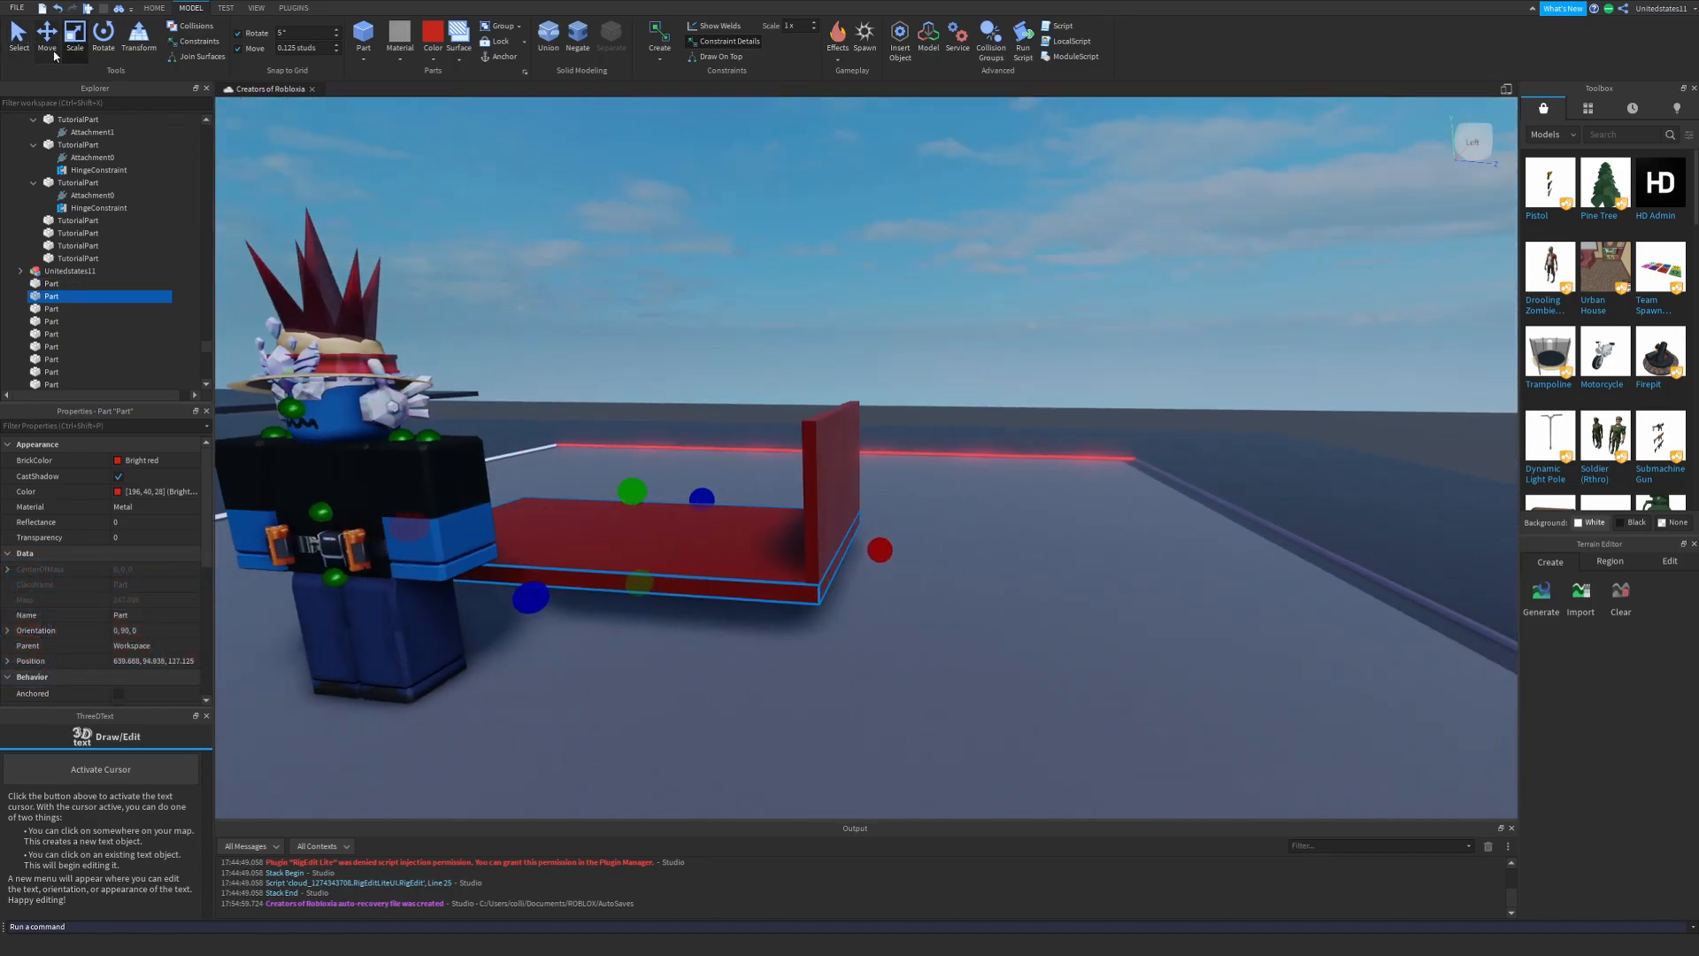
Duplicate the base slab and raise the copy to the end panel's upper edge to form the top.
click(51, 51)
key(ctrl+4)
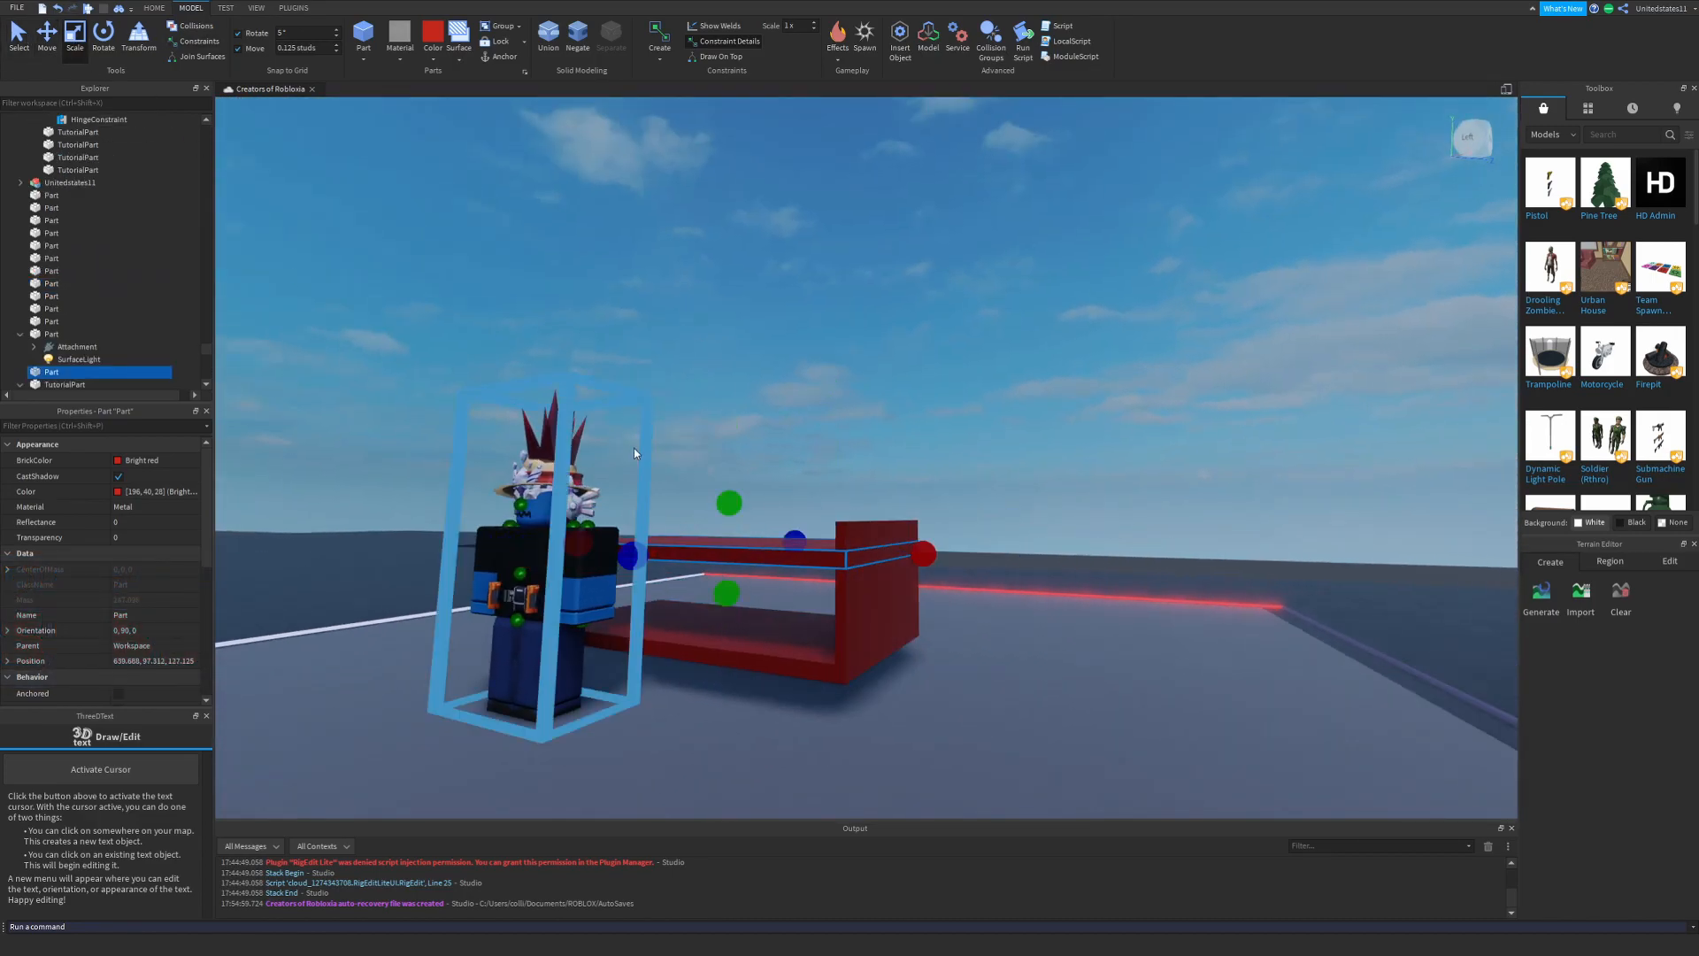
drag(892, 520, 891, 530)
right_drag(889, 529, 880, 523)
shift+click(880, 523)
shift+click(734, 646)
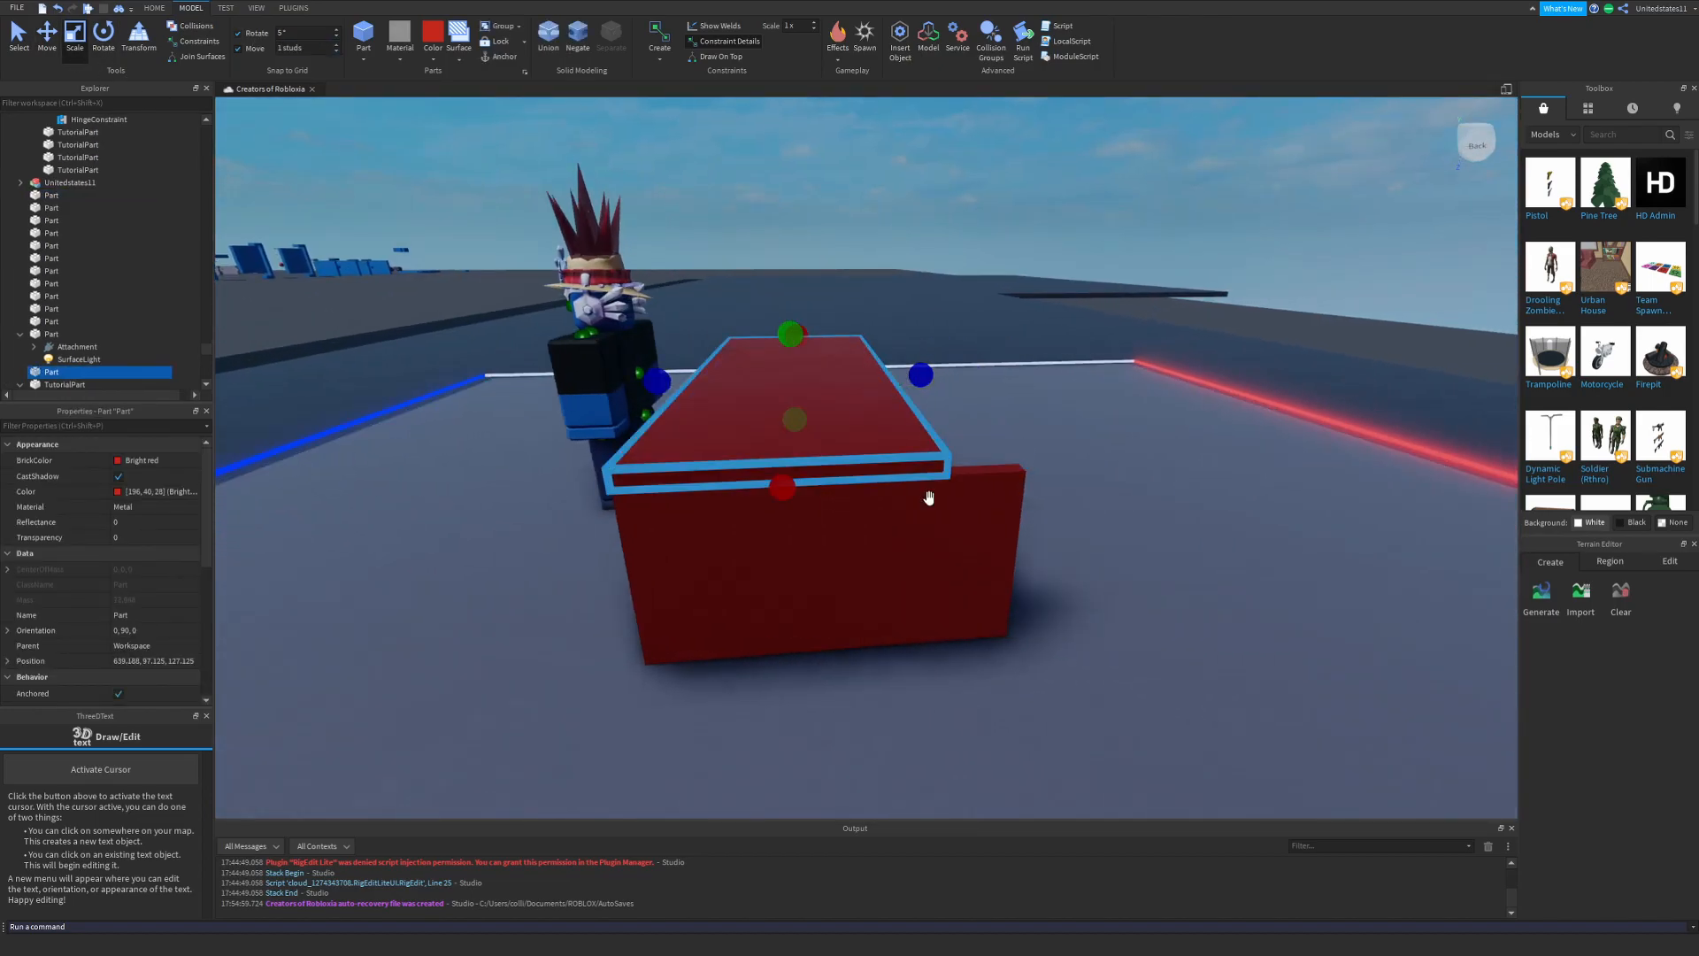
Trim the end panel and the base slab to about the same depth as the top slab.
click(928, 497)
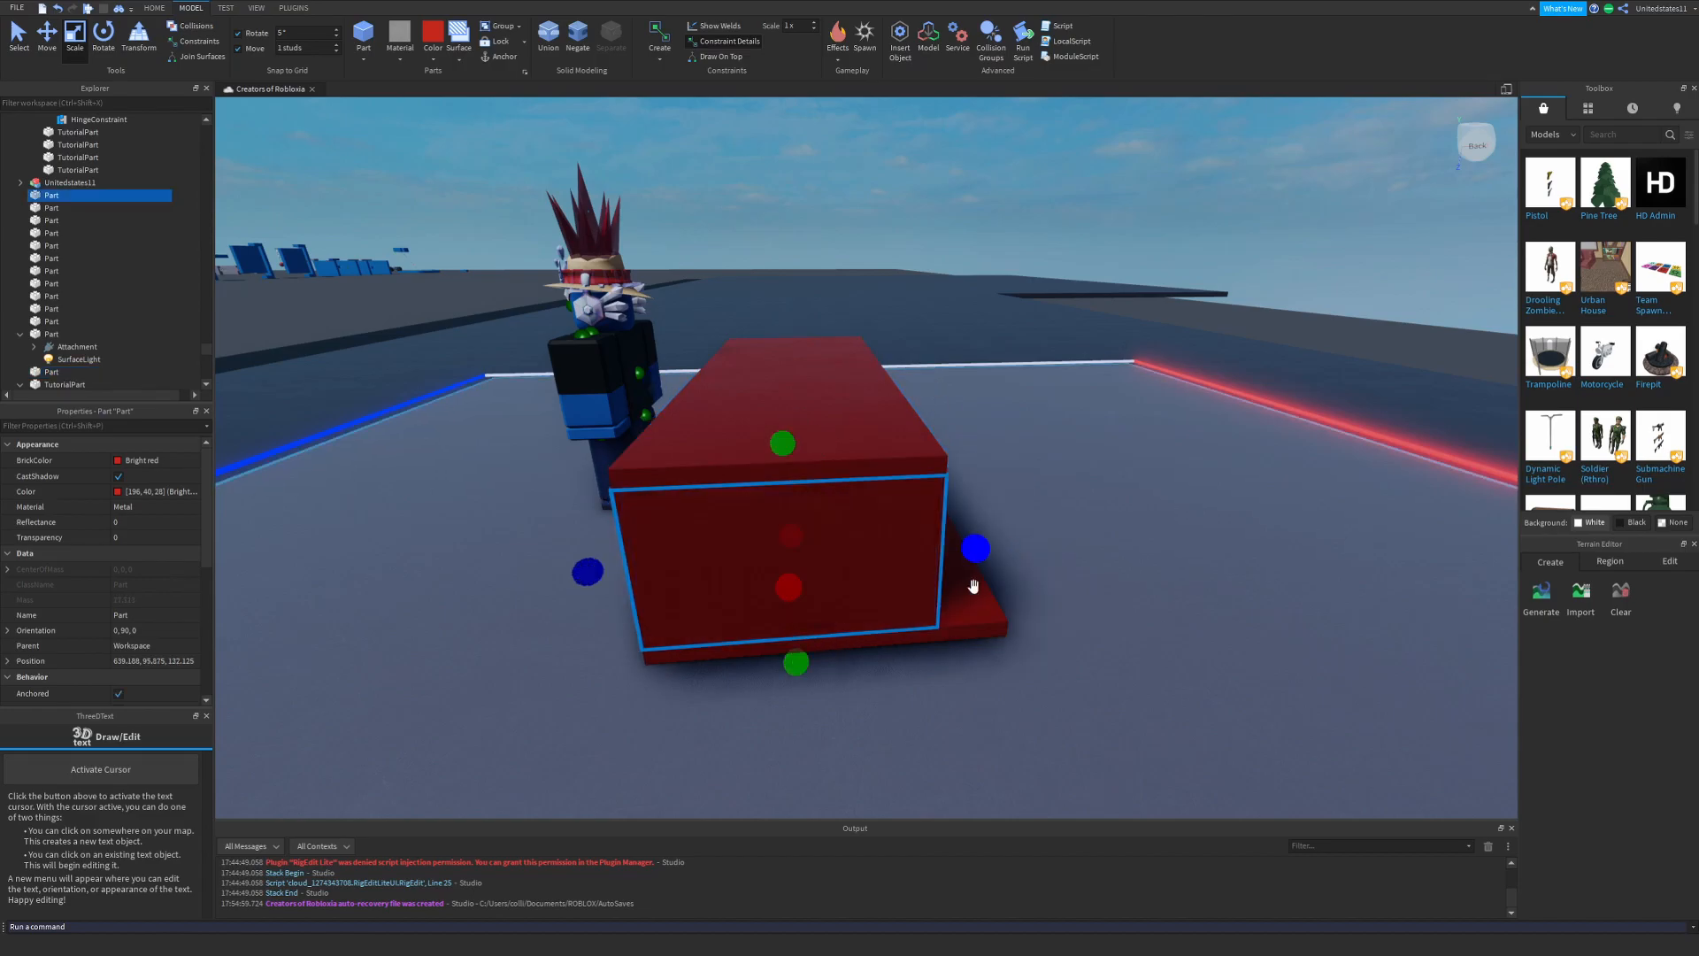
right_drag(928, 492, 911, 492)
click(326, 48)
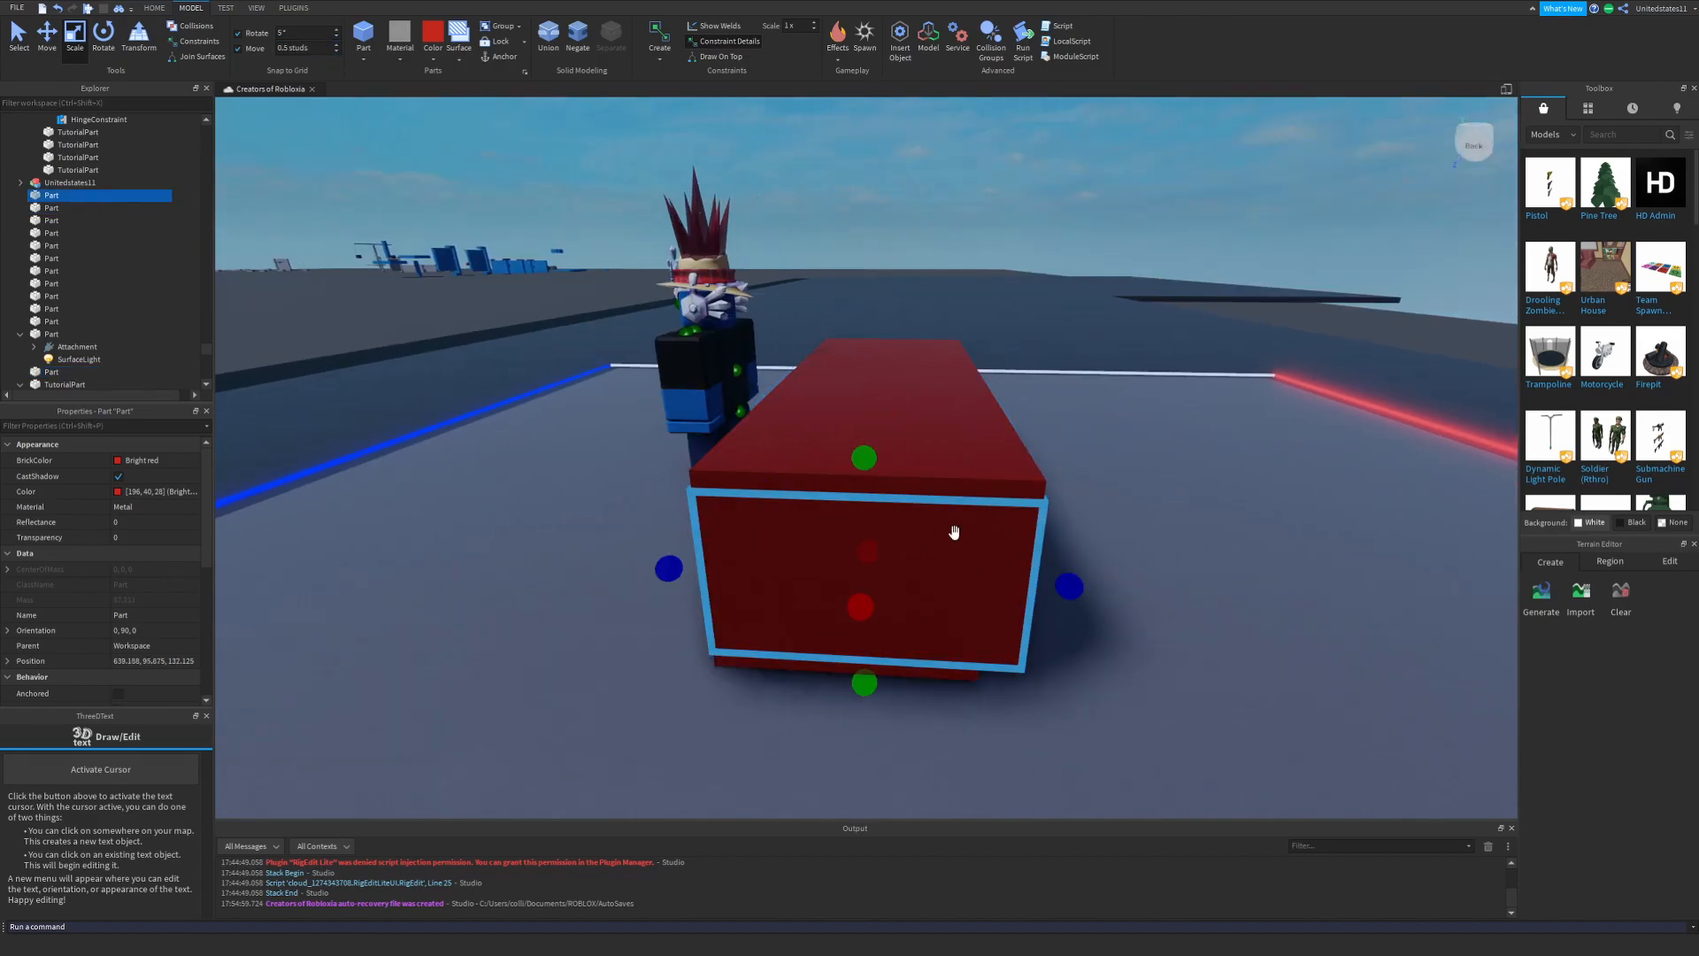
Duplicate the end panel and place the copy at the opposite end of the base.
click(841, 550)
click(47, 38)
key(ctrl+d)
mouse_move(891, 501)
mouse_down()
mouse_move(834, 501)
mouse_move(891, 493)
mouse_up()
right_drag(891, 493, 699, 641)
click(889, 522)
click(75, 37)
key(ctrl+d)
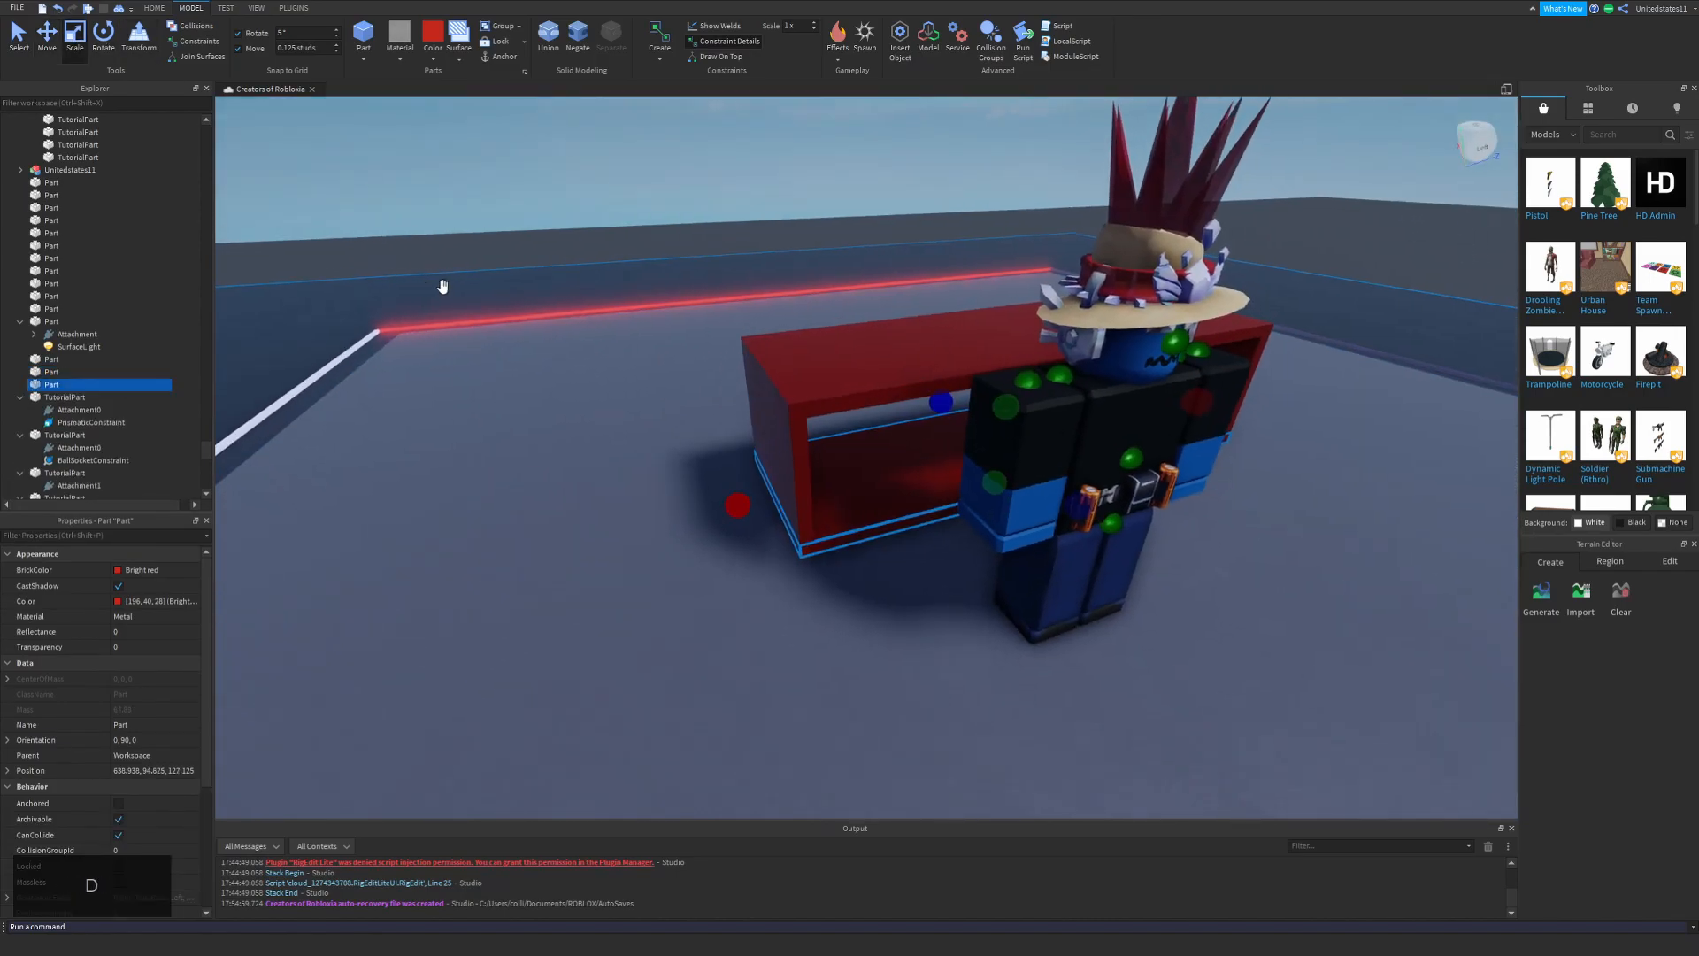
right_drag(443, 289, 602, 383)
key(Delete)
Duplicate an end panel and shape the copy into a thin upright divider inside the frame near the character's end.
click(1017, 442)
right_drag(1018, 442, 761, 469)
click(701, 491)
click(47, 37)
key(shift+w)
key(ctrl+d)
drag(724, 483, 892, 520)
key(shift+a)
click(75, 37)
Duplicate the thin divider and move the copy across the frame towards the far end panel.
click(53, 51)
key(ctrl+d)
drag(460, 567, 912, 584)
key(d)
key(a)
key(s)
drag(1079, 506, 1087, 506)
key(w)
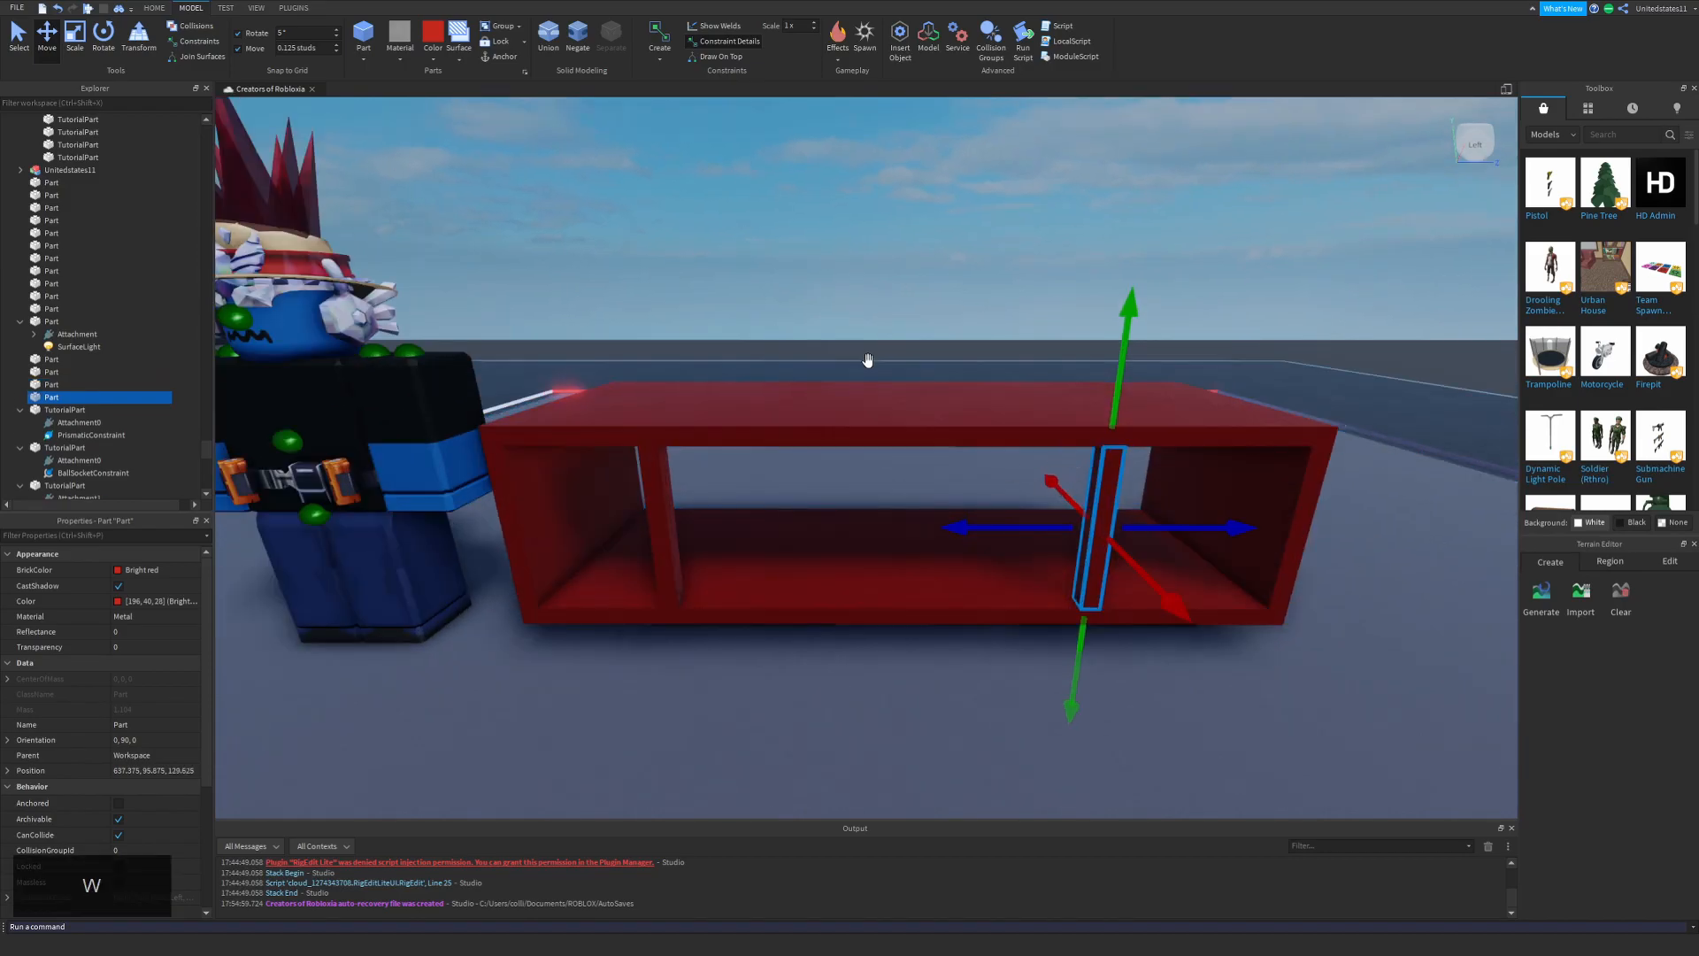
Shorten the far divider and move a duplicate of it to the divider near the character's end.
click(75, 37)
right_drag(867, 360, 867, 292)
key(s)
key(shift+w)
drag(925, 501, 611, 607)
click(51, 44)
key(ctrl+d)
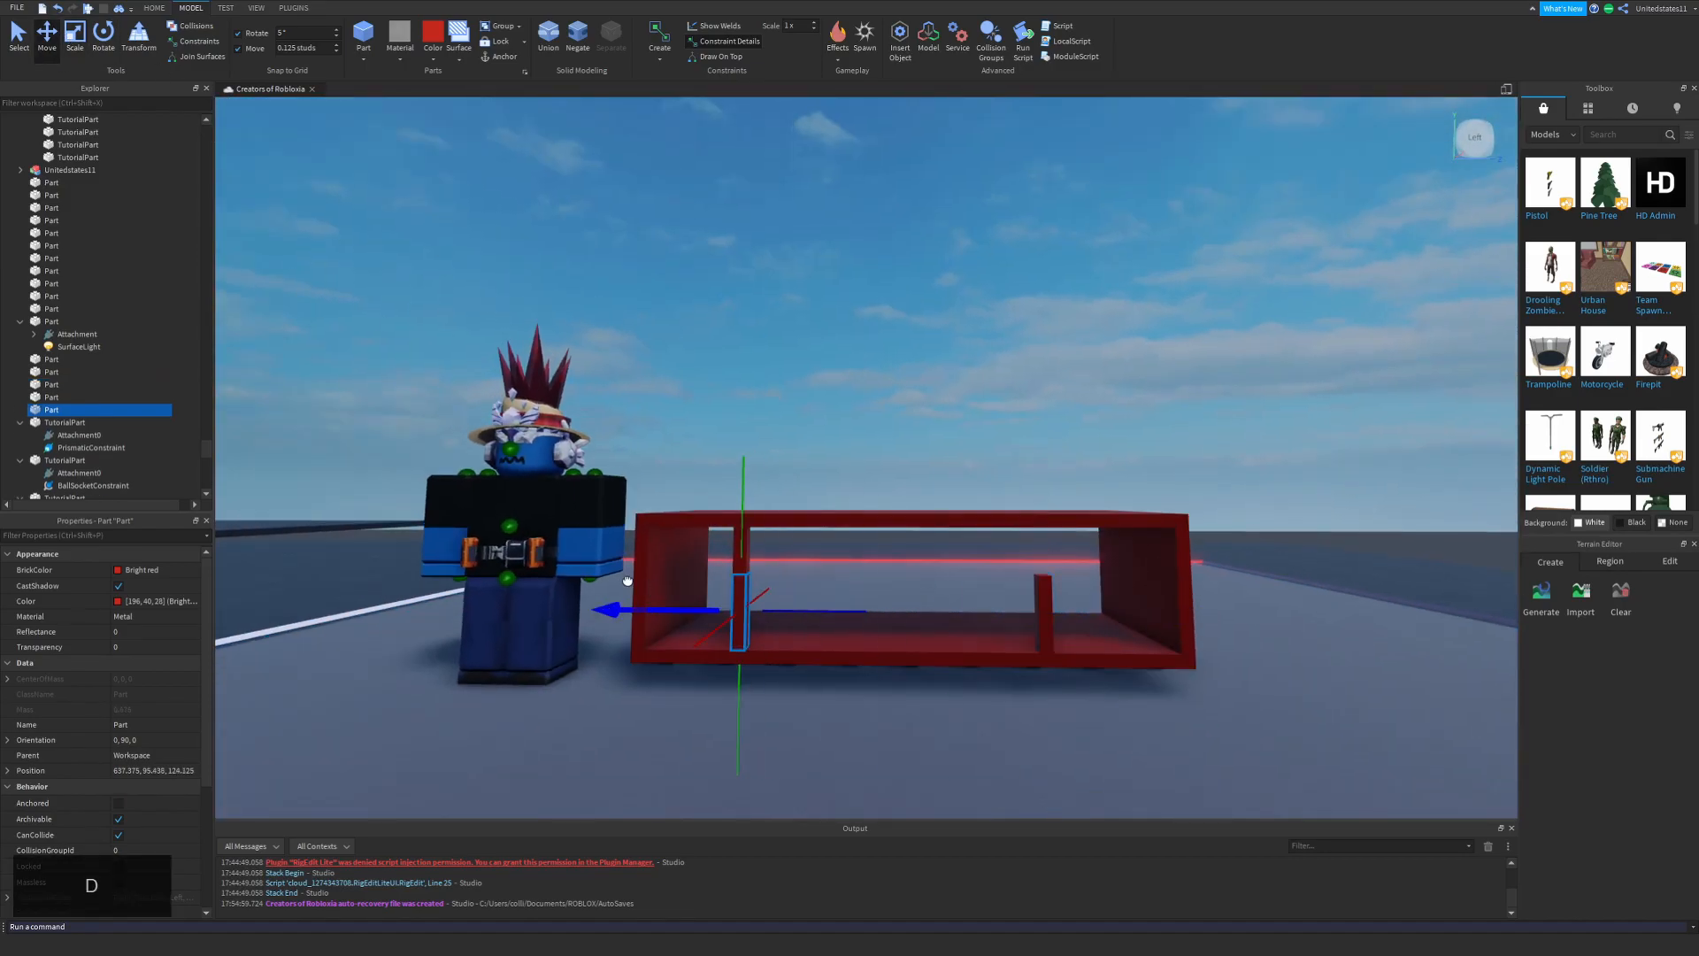
Reshape the remaining tall divider into a horizontal rail across both short dividers and stretch a front panel over the opening above.
click(739, 554)
click(74, 40)
key(w)
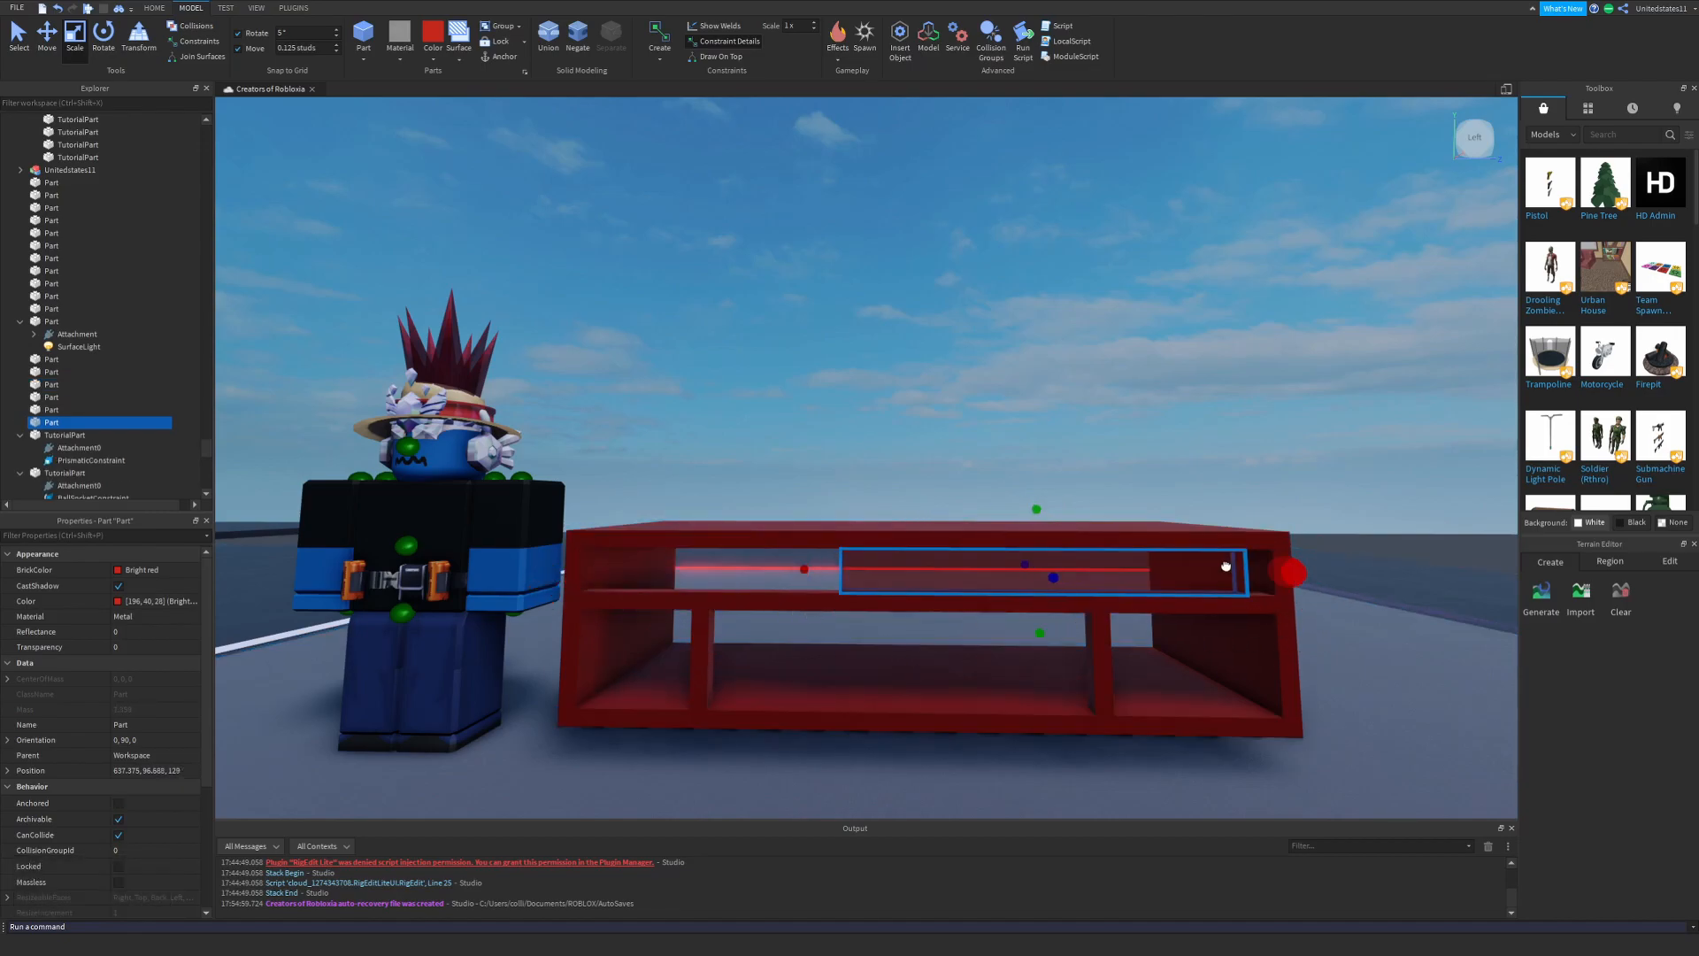
key(d)
Duplicate an inner panel of the frame and reshape the copy into a back panel closing the open rear.
click(735, 649)
key(ctrl+d)
drag(687, 690, 734, 610)
key(shift+w)
right_drag(713, 595, 902, 416)
drag(1136, 559, 1119, 137)
right_drag(1119, 136, 1097, 204)
key(shift+s)
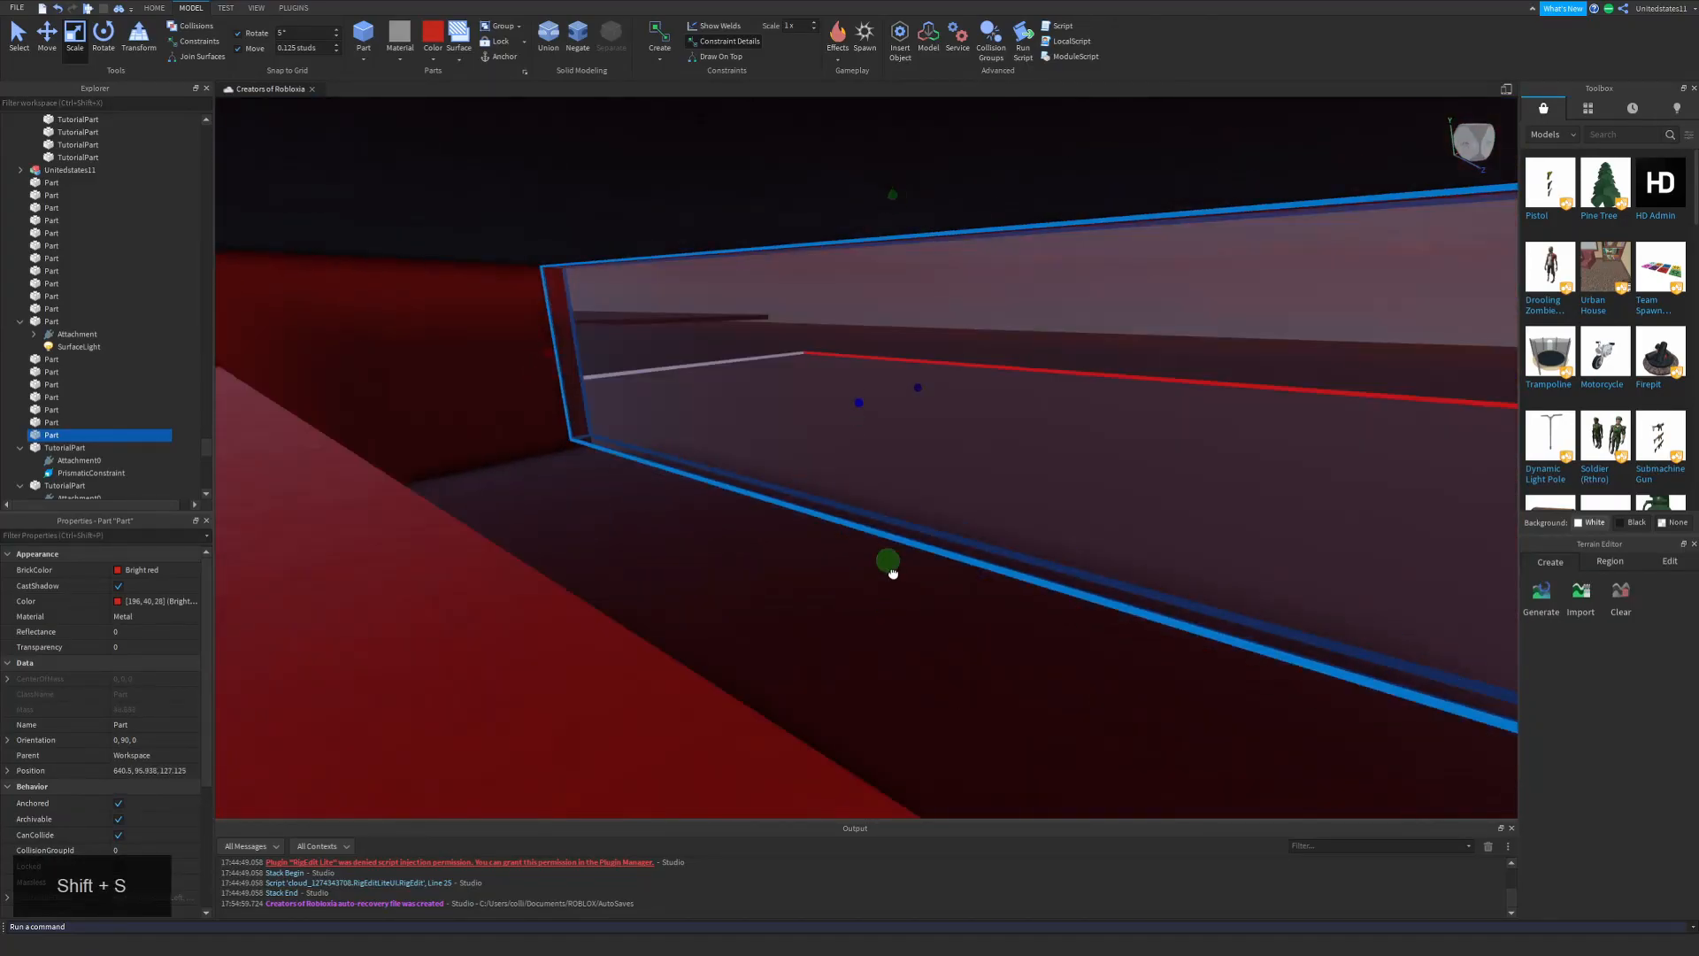
key(s)
click(1006, 328)
right_drag(1006, 327, 991, 376)
Duplicate the frame's red top, move the copy up onto it, and set the copy's material to Wood.
click(774, 566)
key(shift+a)
right_drag(812, 539, 796, 584)
click(743, 398)
click(47, 40)
key(ctrl+d)
drag(999, 358, 983, 320)
key(ctrl+3)
click(417, 92)
right_drag(619, 292, 610, 345)
key(shift+s)
Recolor the wooden tabletop to a light brown with RGB 191, 132, 98.
click(433, 54)
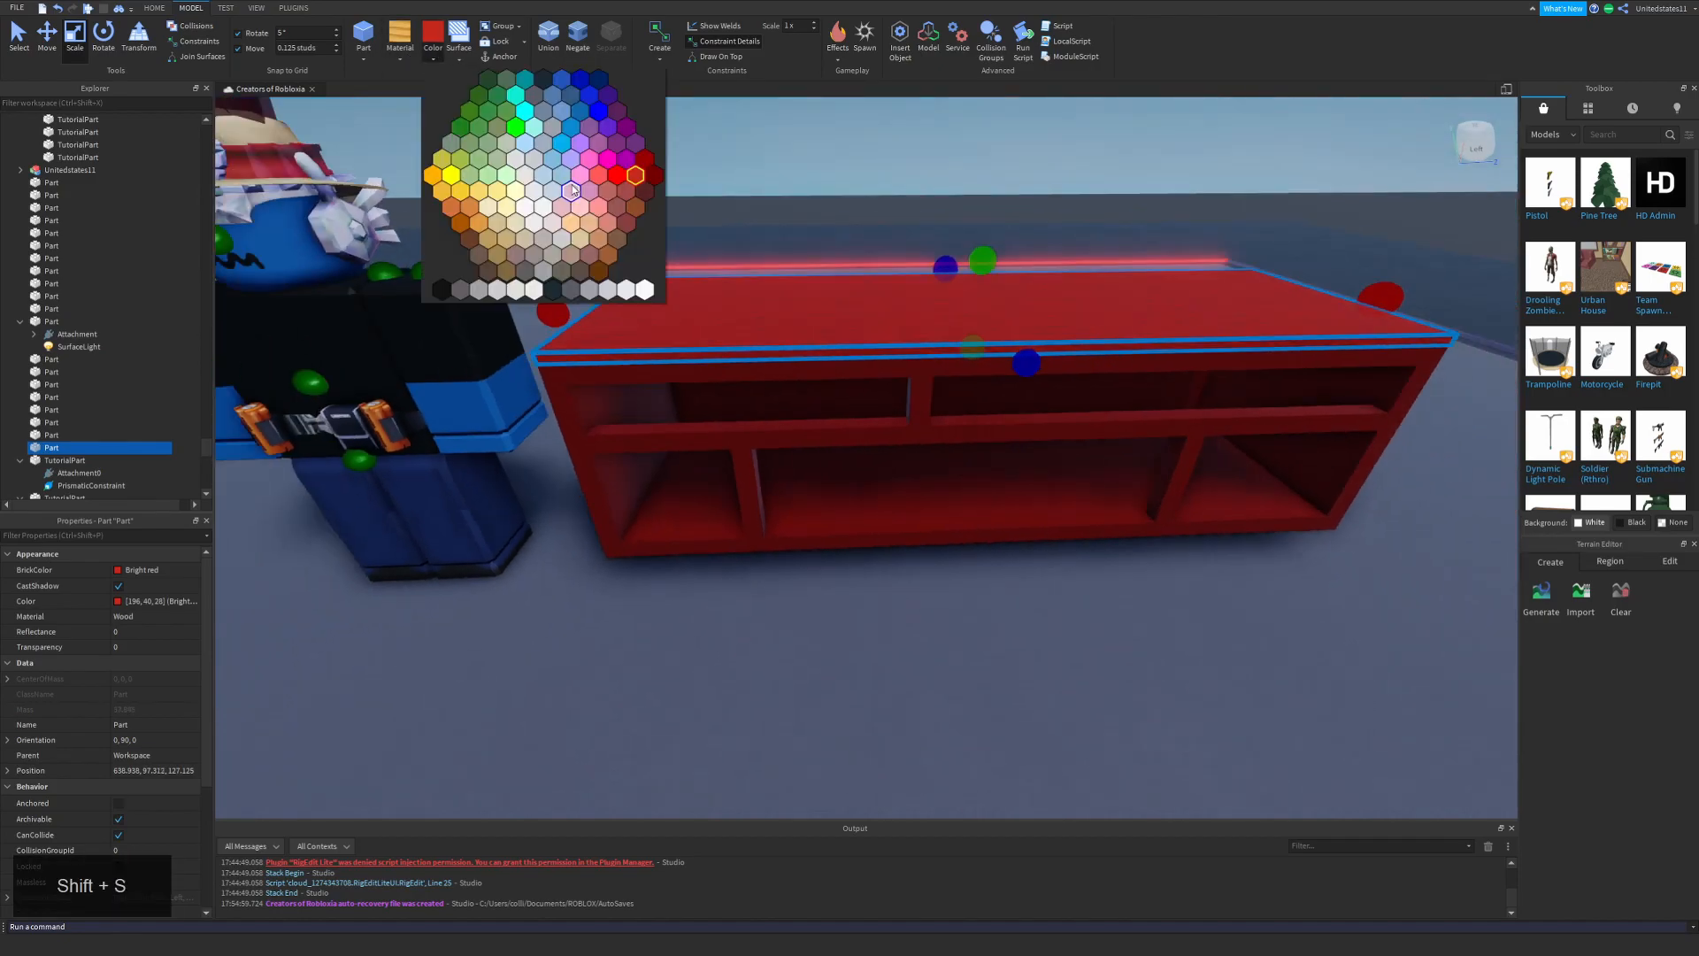
click(598, 240)
click(119, 602)
drag(885, 334, 713, 383)
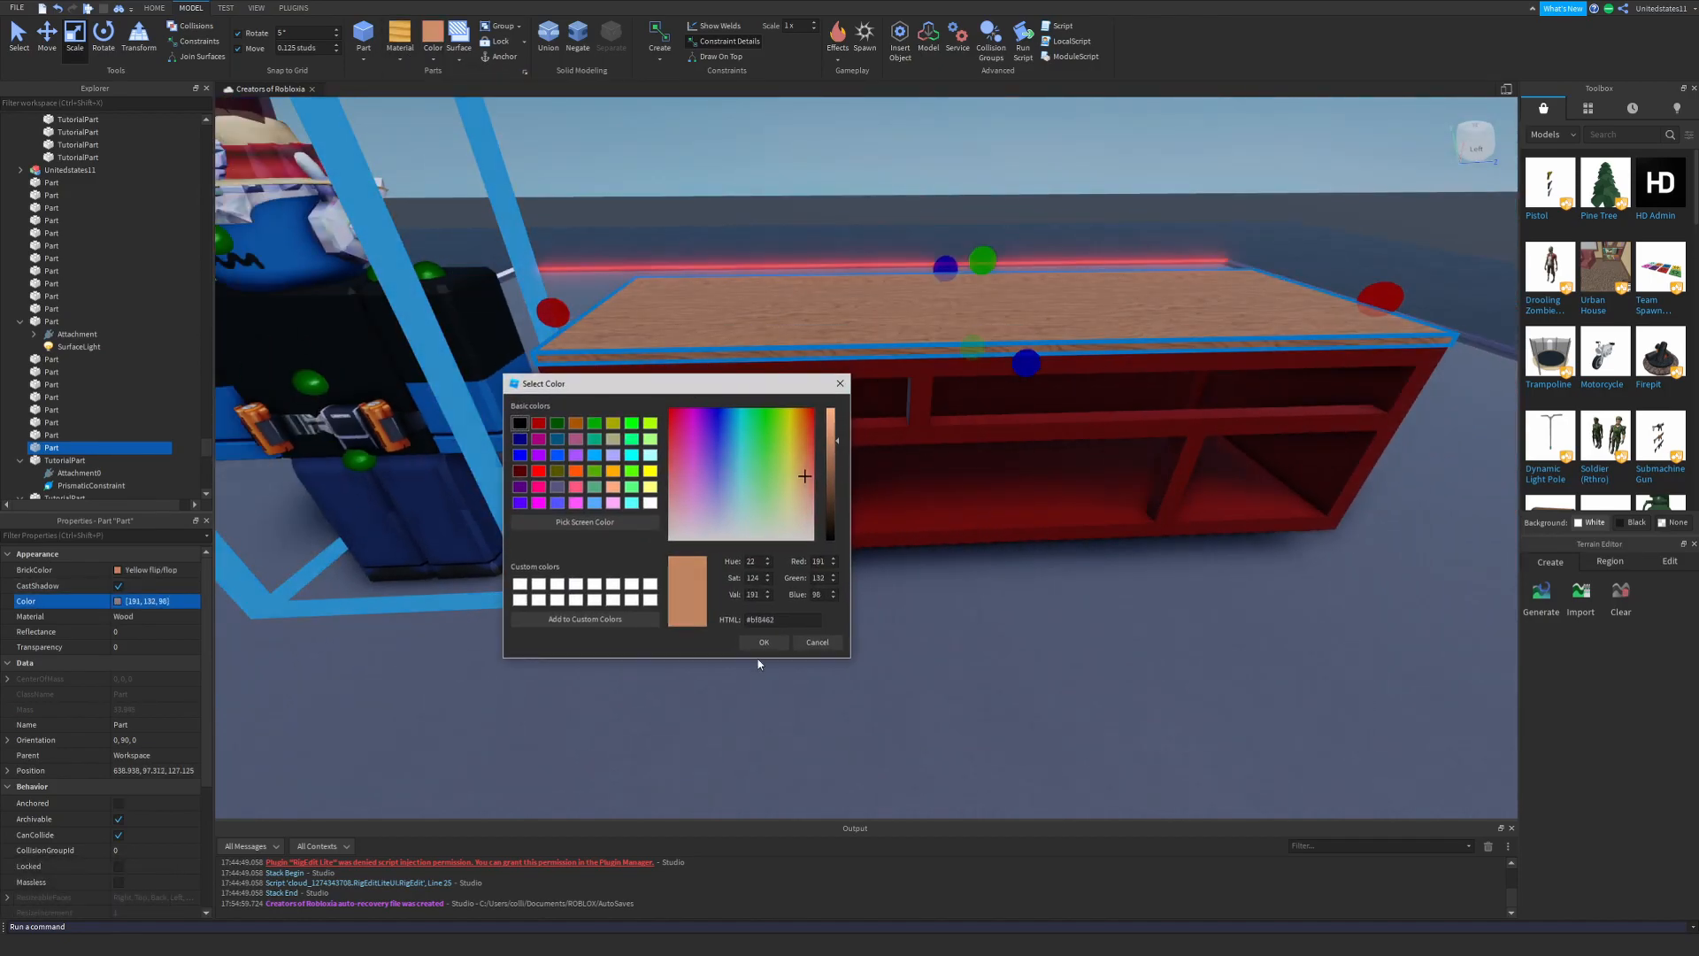
click(764, 644)
Shrink the wooden tabletop into a narrow plank along the front edge, covering about half the desk's length.
right_drag(716, 328, 699, 310)
key(shift+s)
drag(693, 303, 899, 305)
right_drag(911, 300, 964, 275)
key(d)
key(s)
drag(1031, 239, 608, 214)
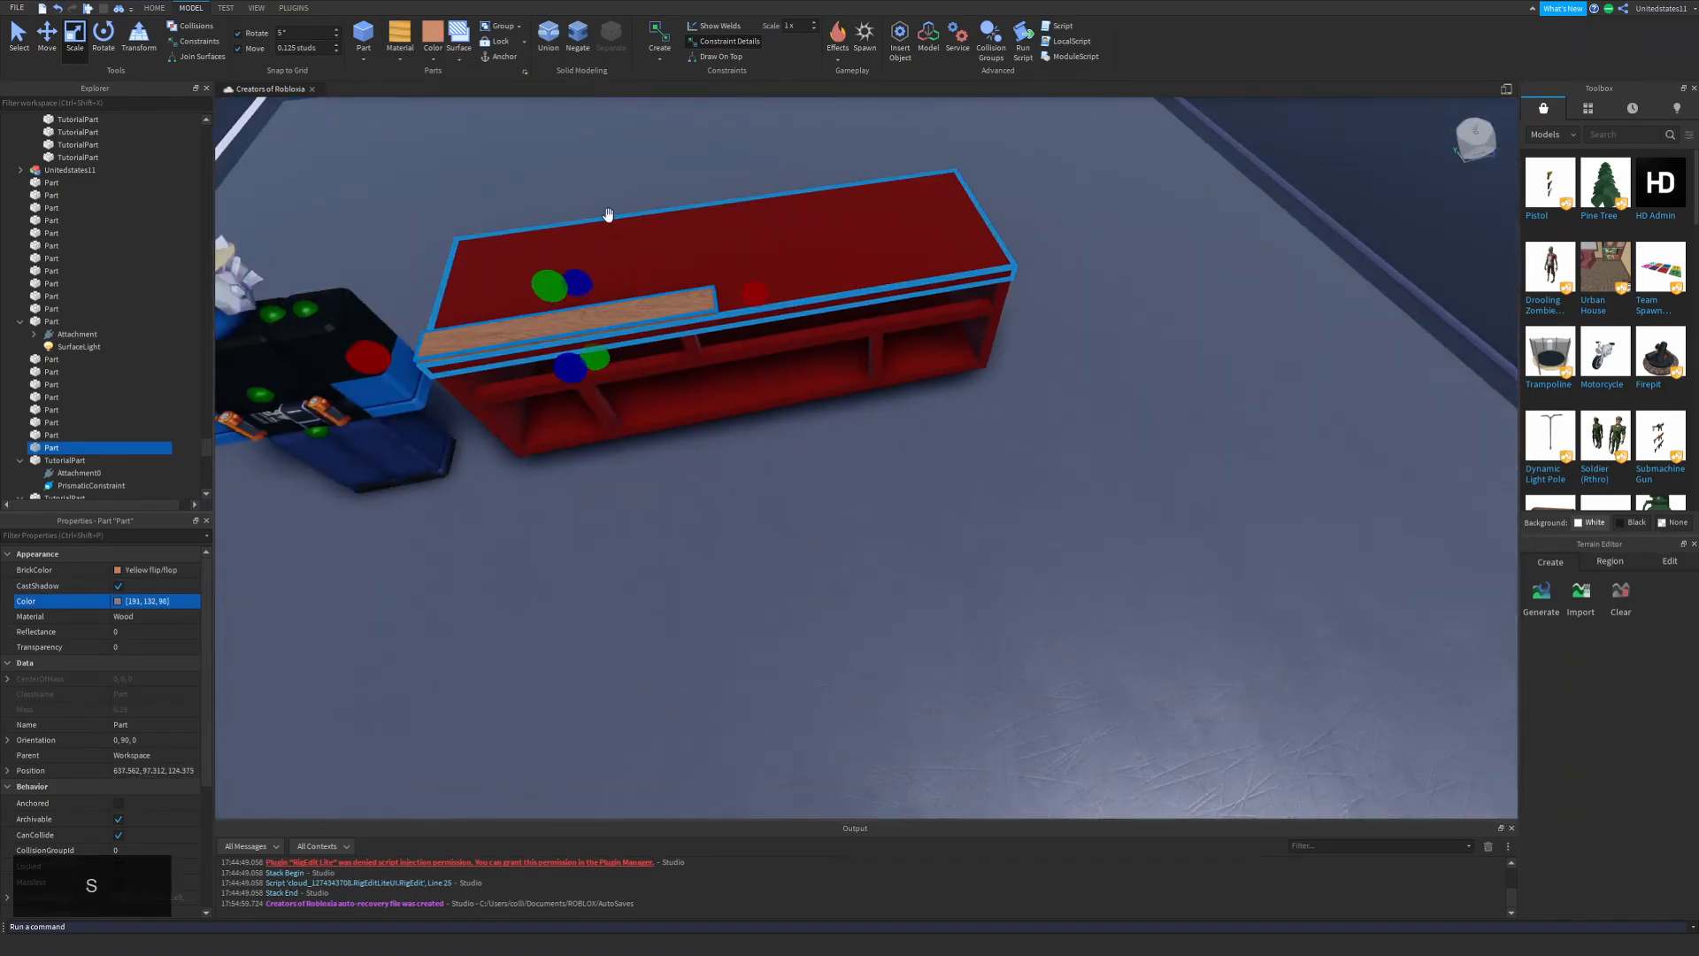
Duplicate the plank and fit the copy along the remaining half of the front edge.
key(ctrl+2)
key(ctrl+d)
drag(850, 377, 1177, 364)
key(ctrl+3)
key(shift+w)
drag(1044, 345, 1080, 342)
Duplicate both front planks to form a second row behind them and adjust where the two meet.
shift+click(496, 379)
key(ctrl+2)
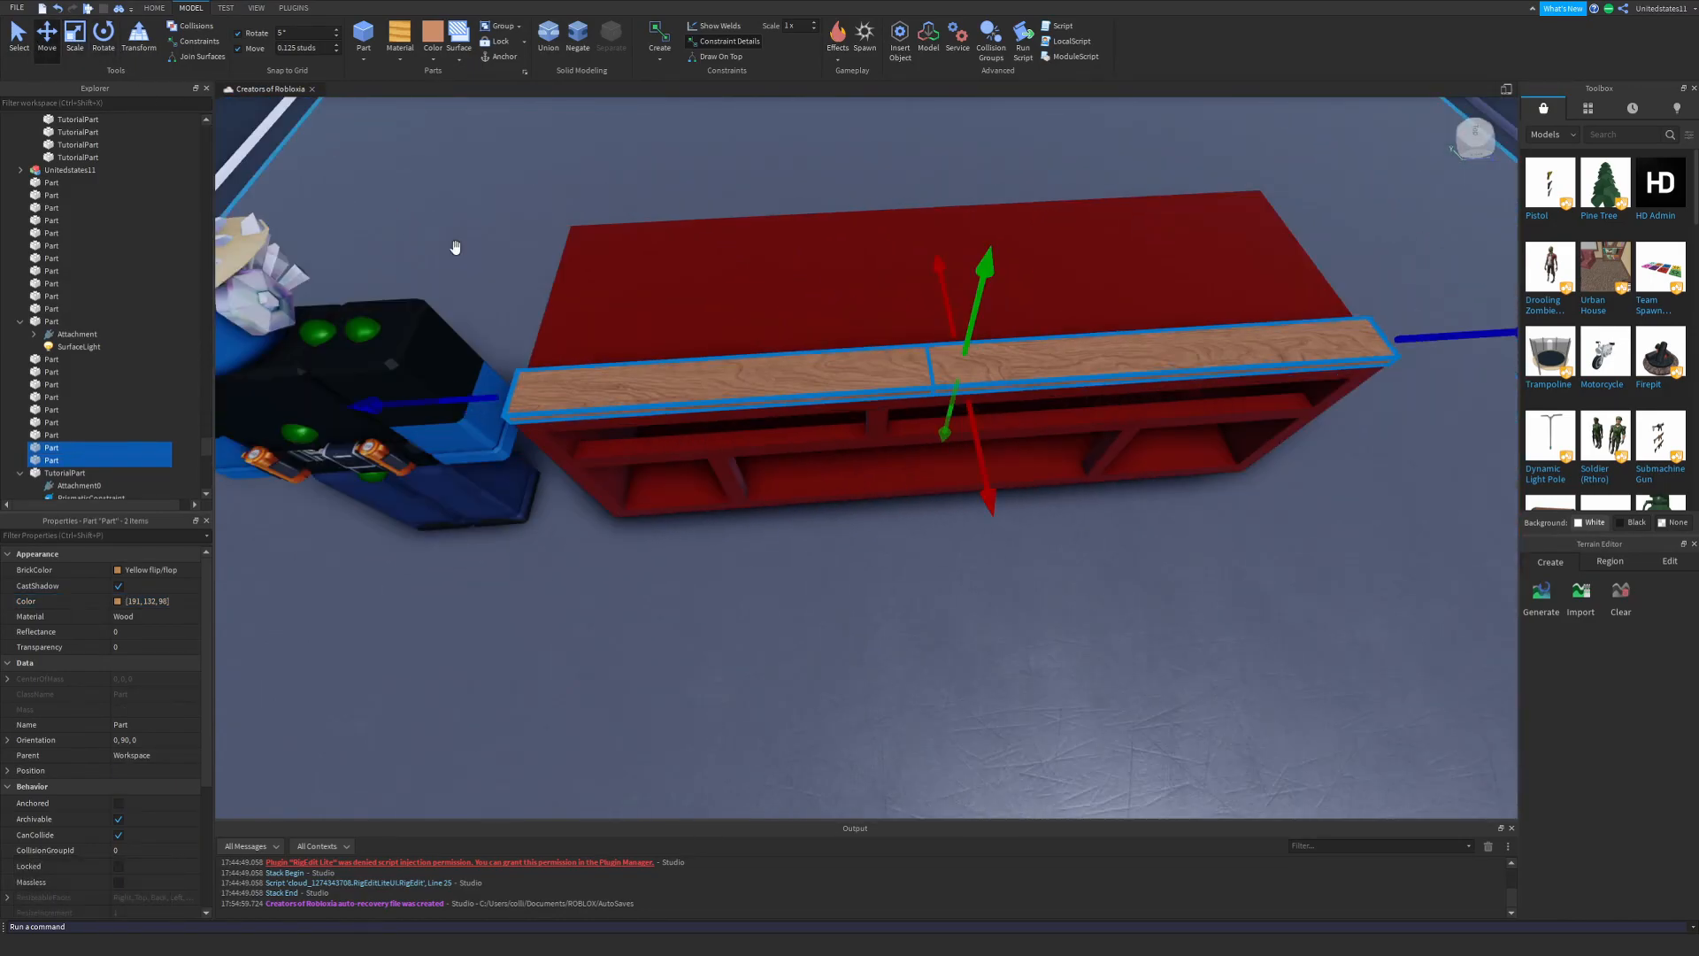
right_drag(849, 353, 938, 328)
key(ctrl+d)
drag(938, 251, 1009, 268)
click(75, 37)
click(871, 376)
right_drag(956, 292, 991, 292)
alt+click(988, 242)
Duplicate a pair of planks as a third row and start resizing the plank nearer the character.
key(ctrl+2)
alt+shift+click(648, 337)
key(ctrl+d)
drag(903, 442, 779, 438)
click(878, 217)
key(ctrl+3)
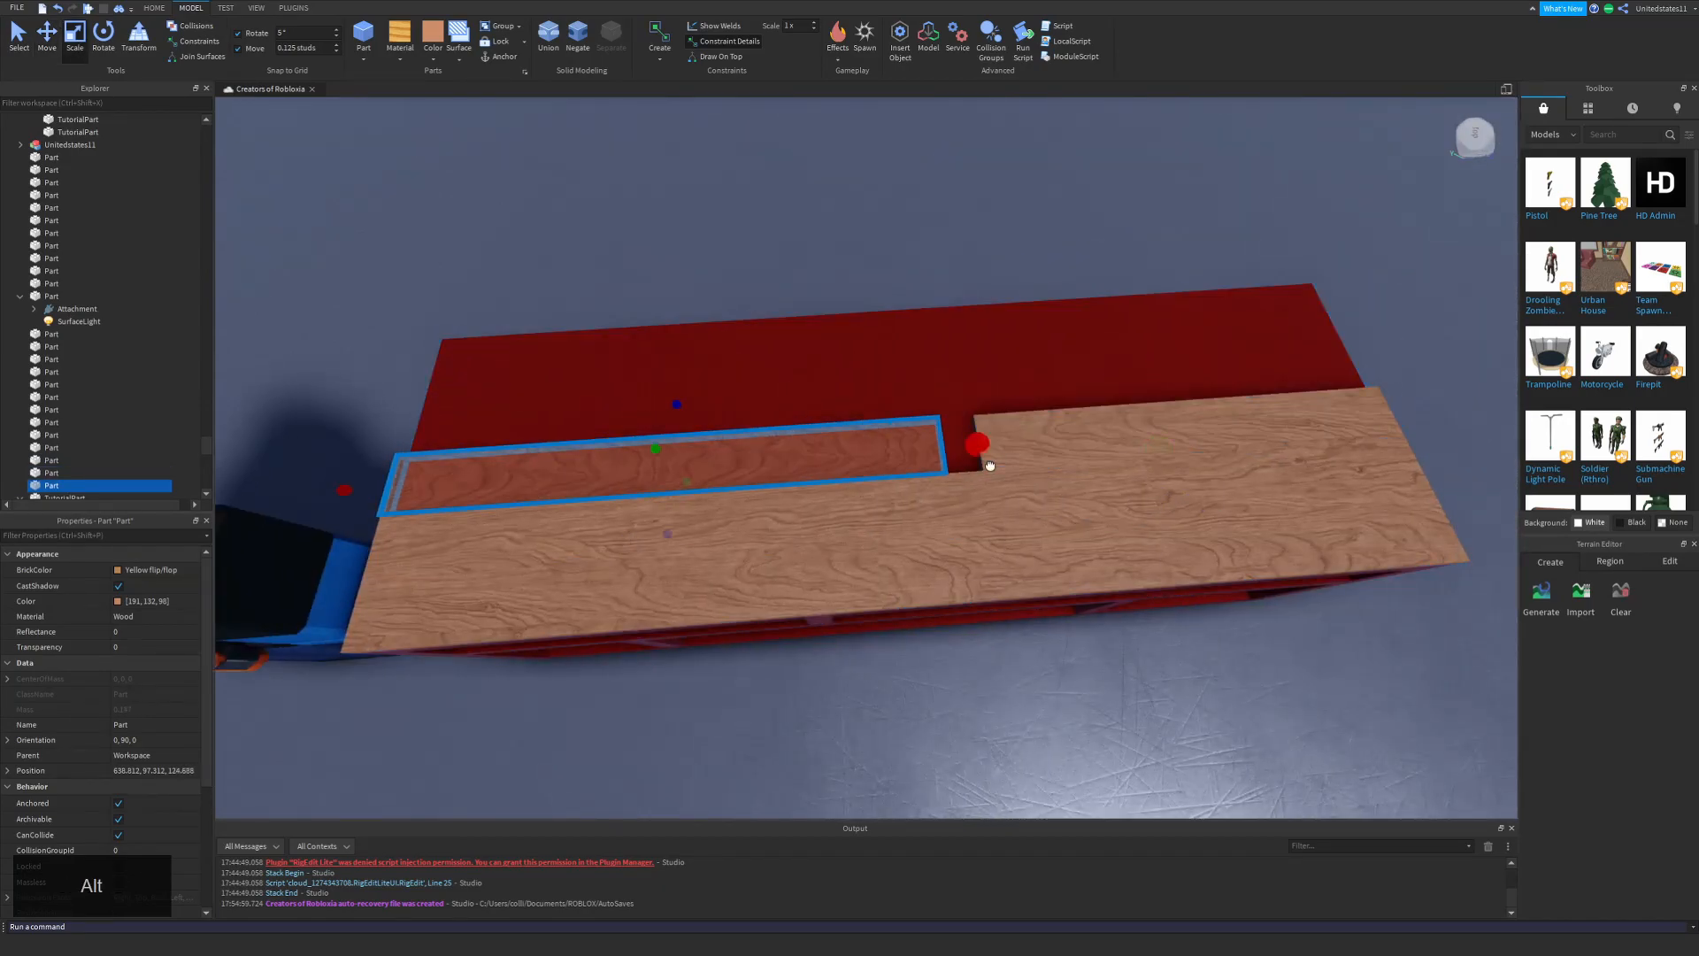
Duplicate the third-row planks as a fourth row and shorten the copy nearer the character.
alt+shift+click(1061, 434)
right_drag(740, 333, 850, 354)
key(ctrl+2)
key(ctrl+d)
drag(920, 398, 858, 382)
alt+click(716, 425)
right_drag(850, 354, 743, 337)
key(ctrl+3)
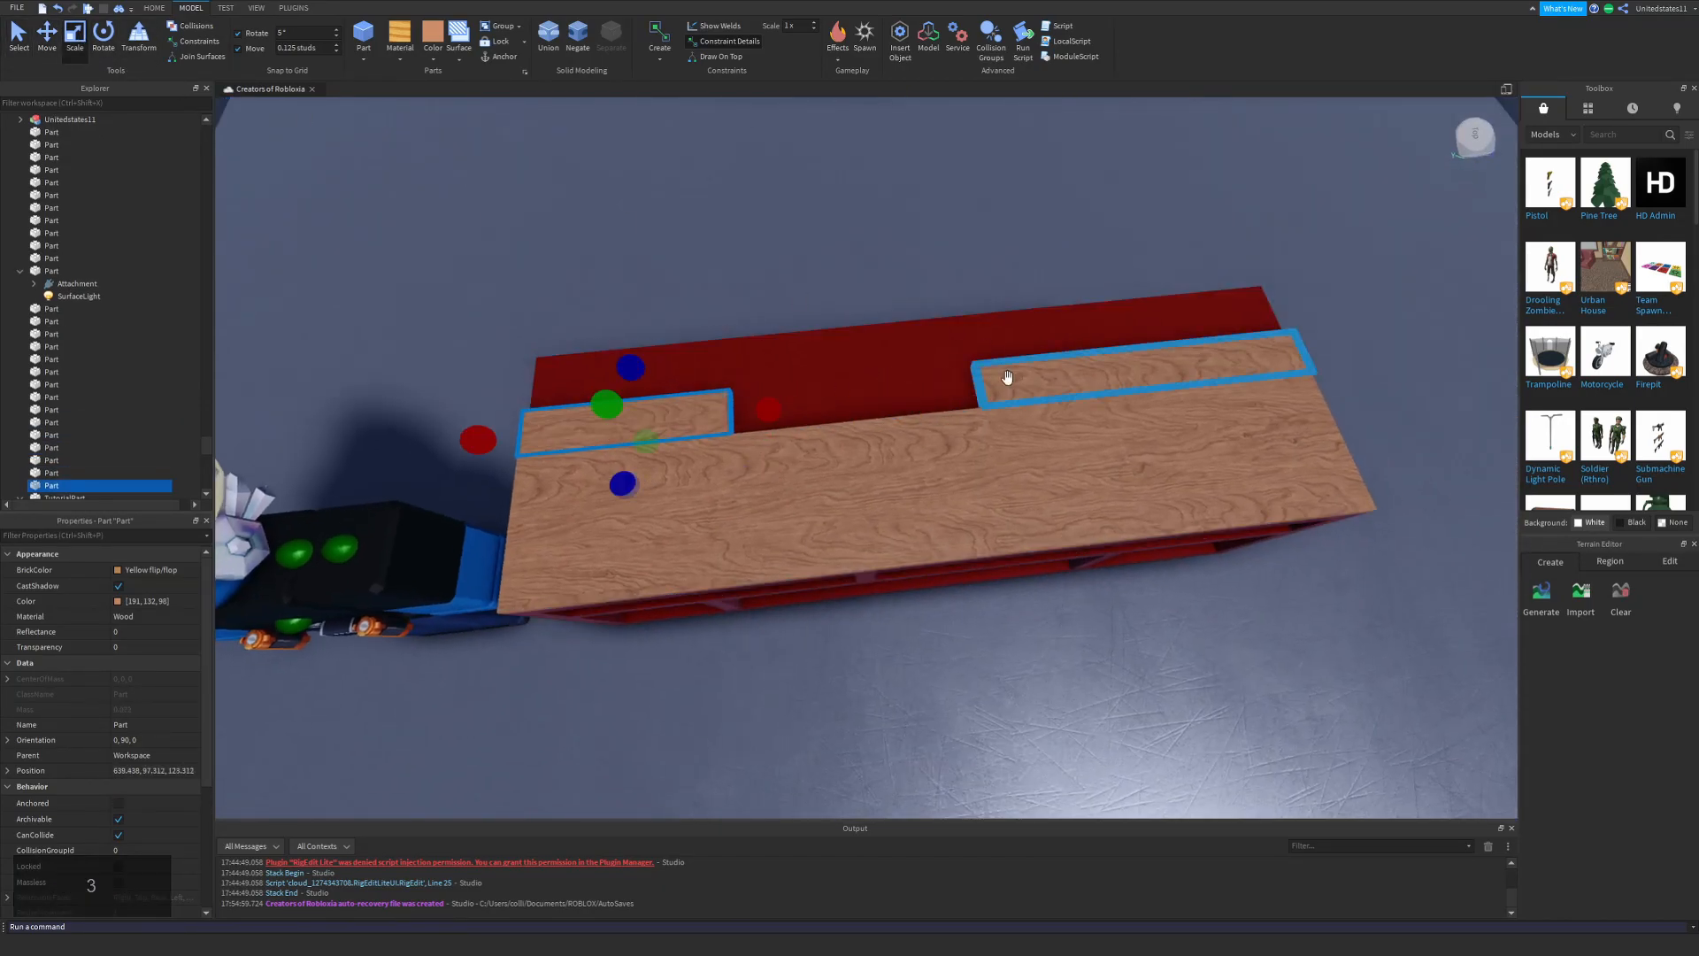
Duplicate the fourth-row planks as a fifth row at the desk's rear and resize them to stagger the joint.
key(ctrl+2)
right_drag(838, 386, 956, 380)
key(shift+a)
key(ctrl+d)
drag(1013, 390, 947, 376)
right_drag(947, 386, 949, 336)
key(shift+d)
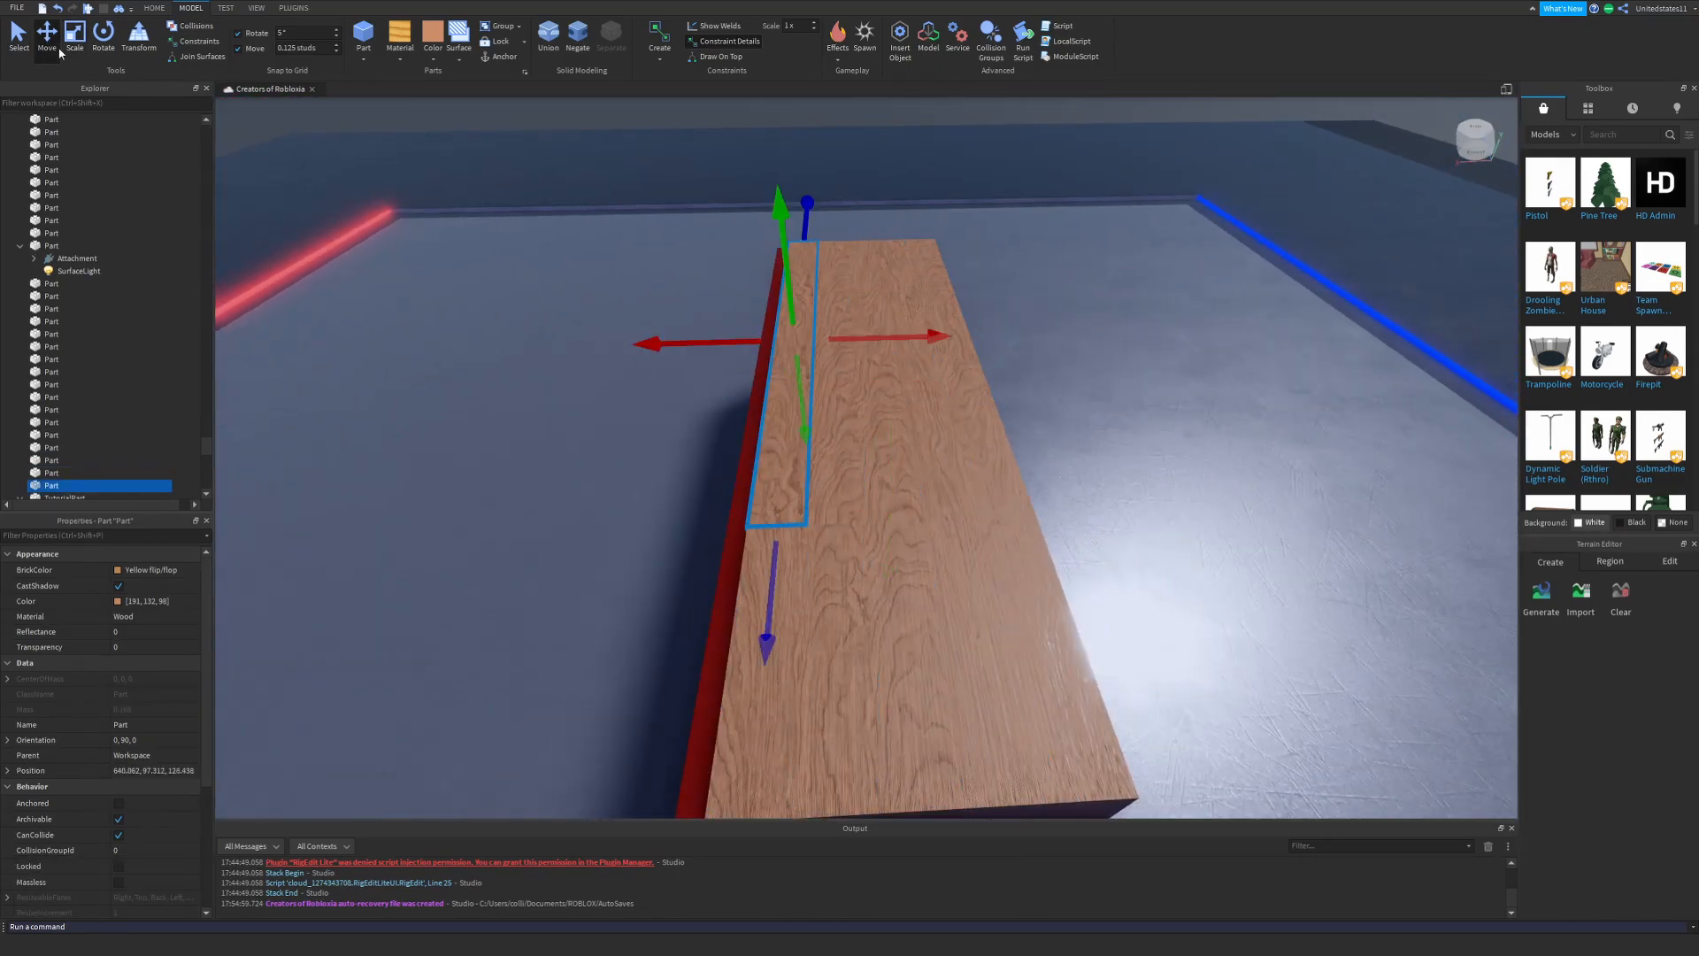
click(72, 47)
right_drag(849, 407, 696, 415)
drag(651, 440, 847, 416)
Duplicate the red back panel and raise the copy into an upright backboard above the tabletop.
scroll(870, 453, down, 4)
click(845, 387)
key(w)
right_drag(845, 389, 858, 311)
key(ctrl+d)
key(d)
drag(819, 177, 820, 181)
right_drag(876, 345, 799, 353)
key(d)
key(s)
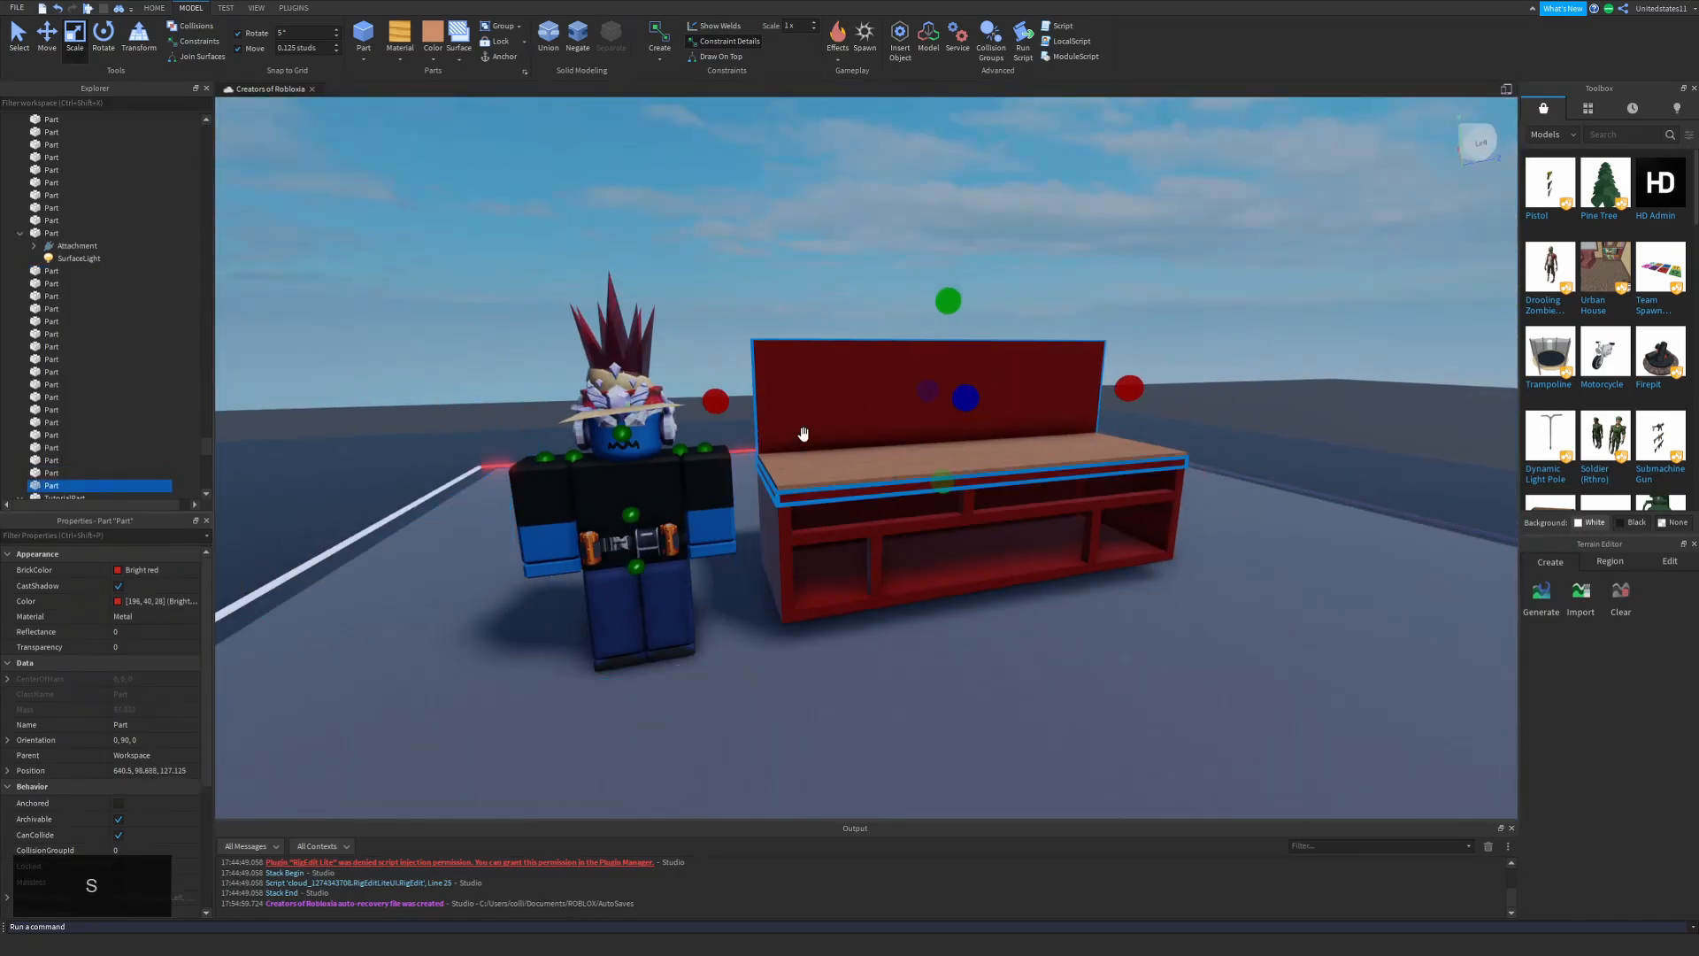
Give the tabletop planks slightly different wood shades so the individual boards stand out.
key(w)
right_drag(940, 257, 941, 288)
key(s)
click(935, 484)
key(d)
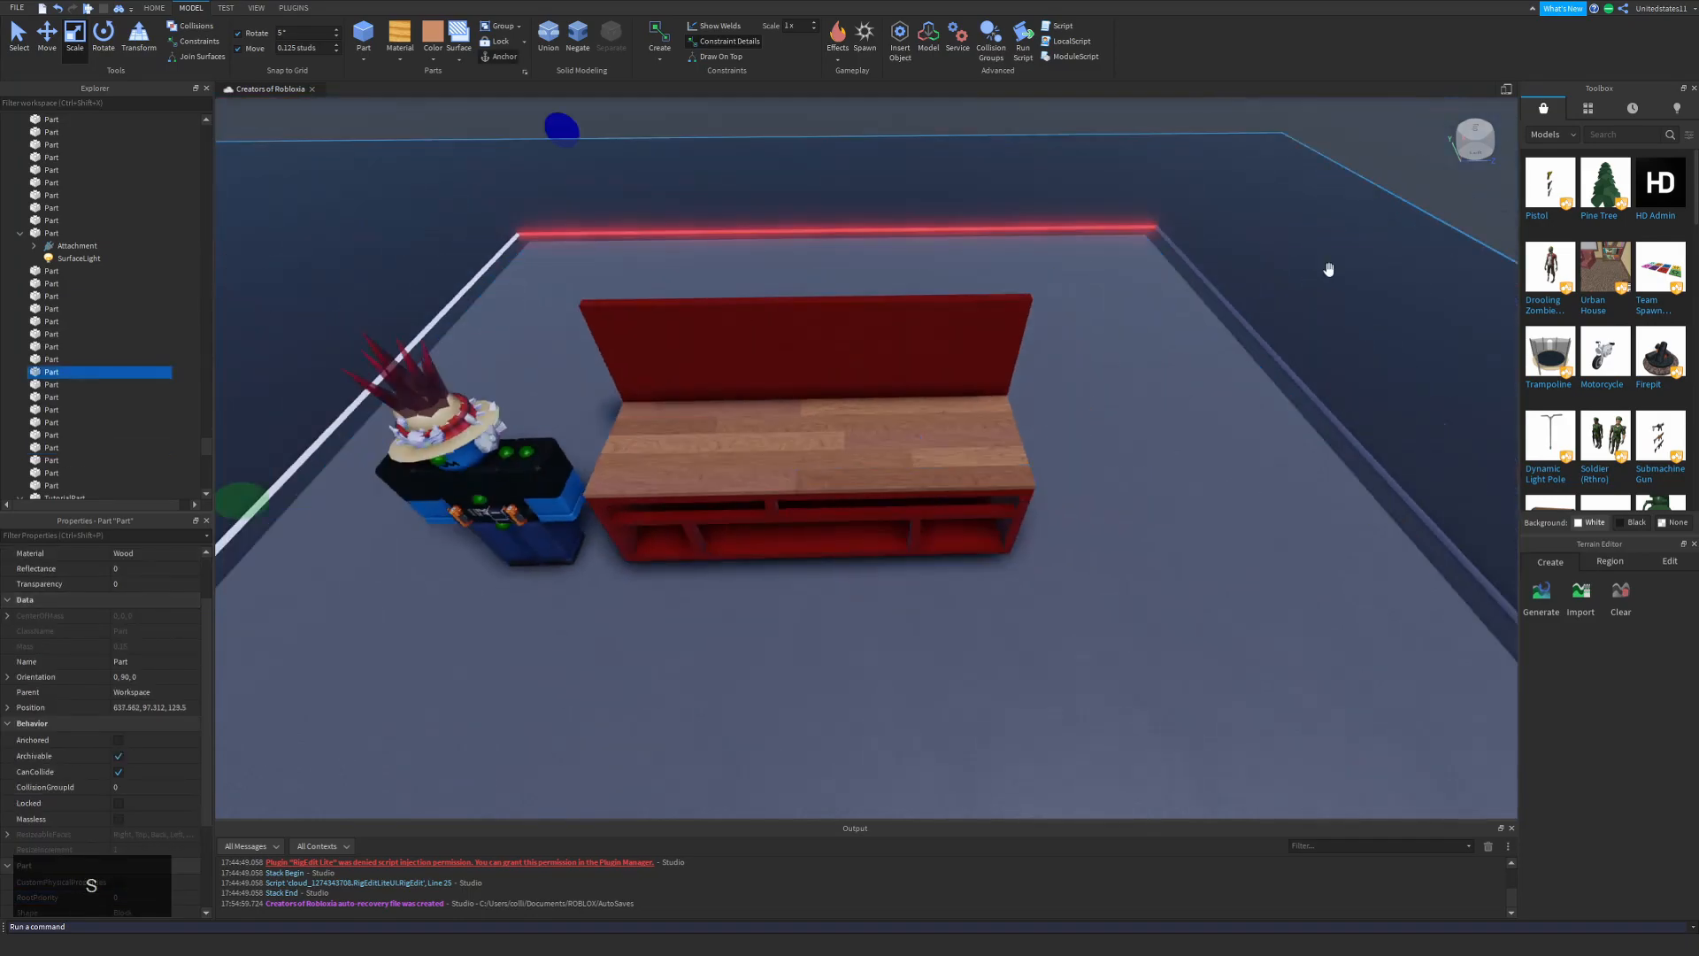
Duplicate the horizontal rail, shorten the copy to the wider upper compartment, and heighten it to fill the opening.
click(829, 498)
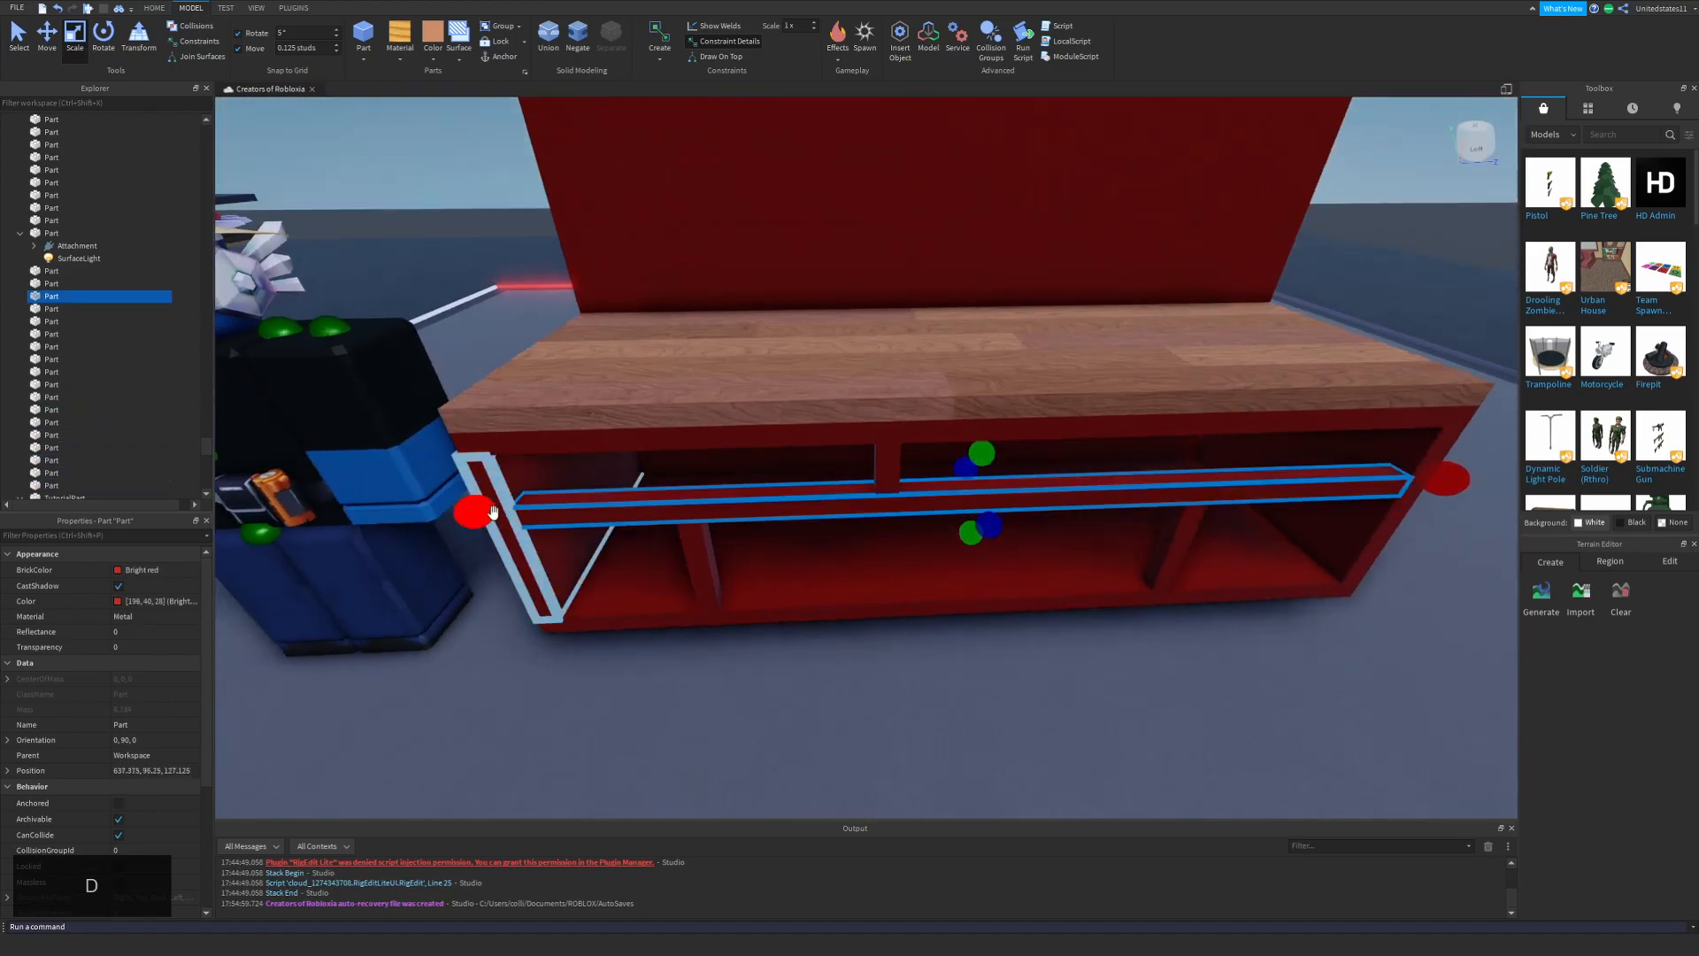
click(1045, 487)
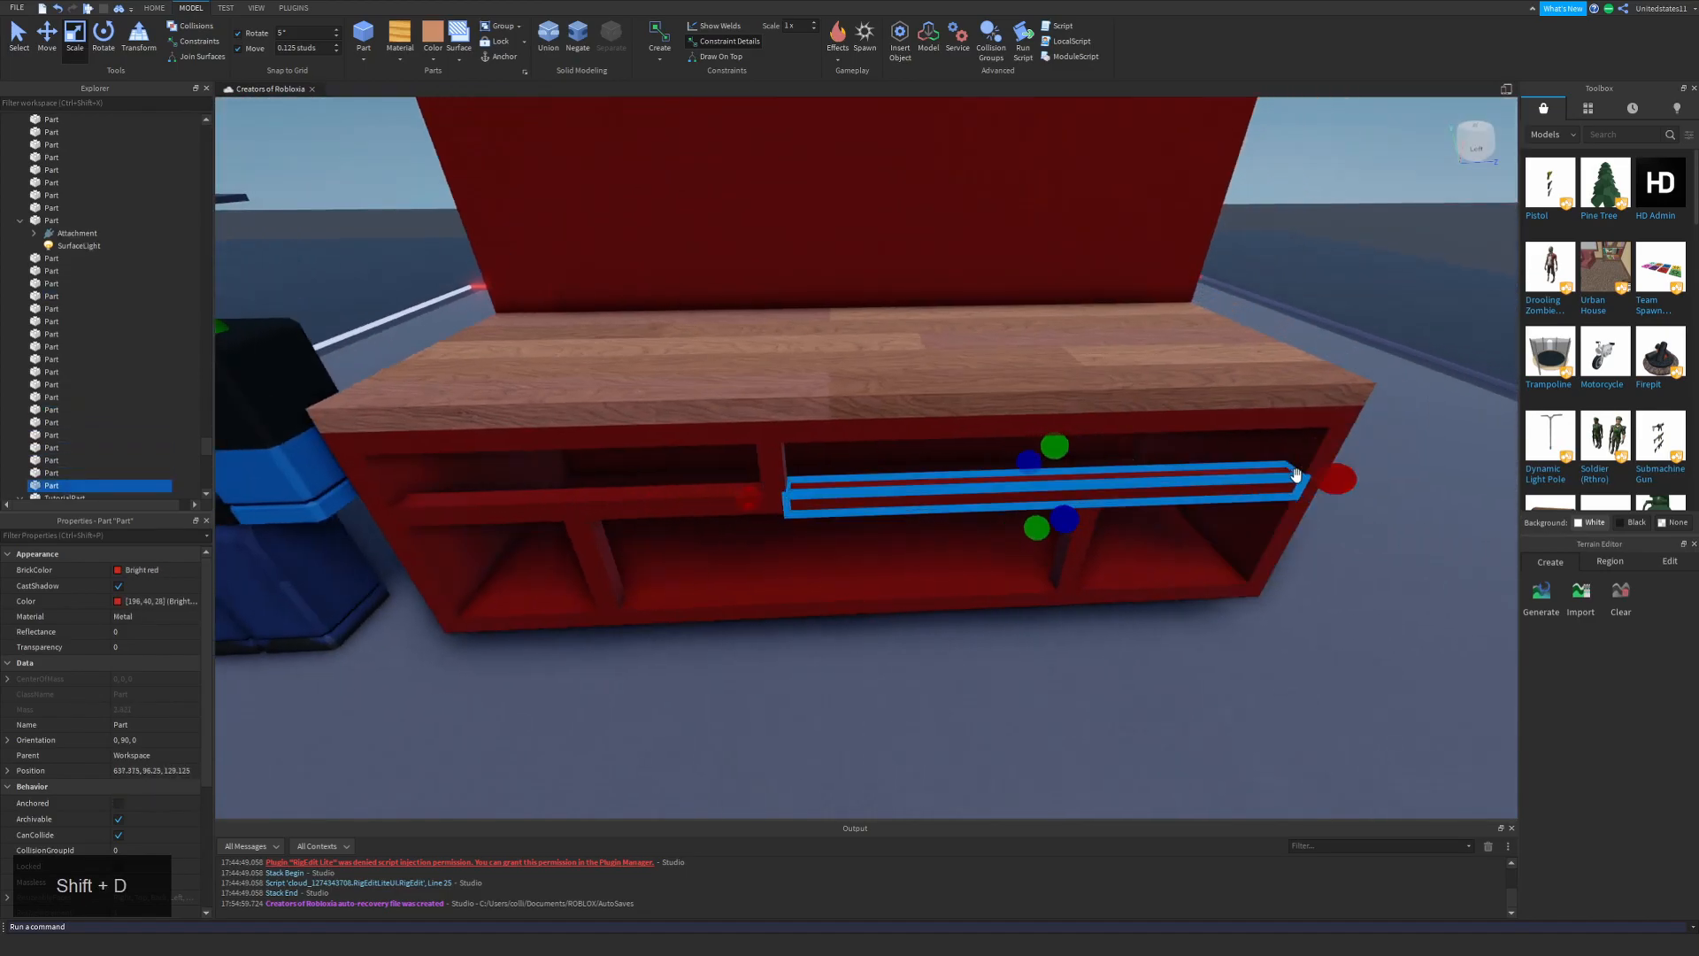
key(shift+w)
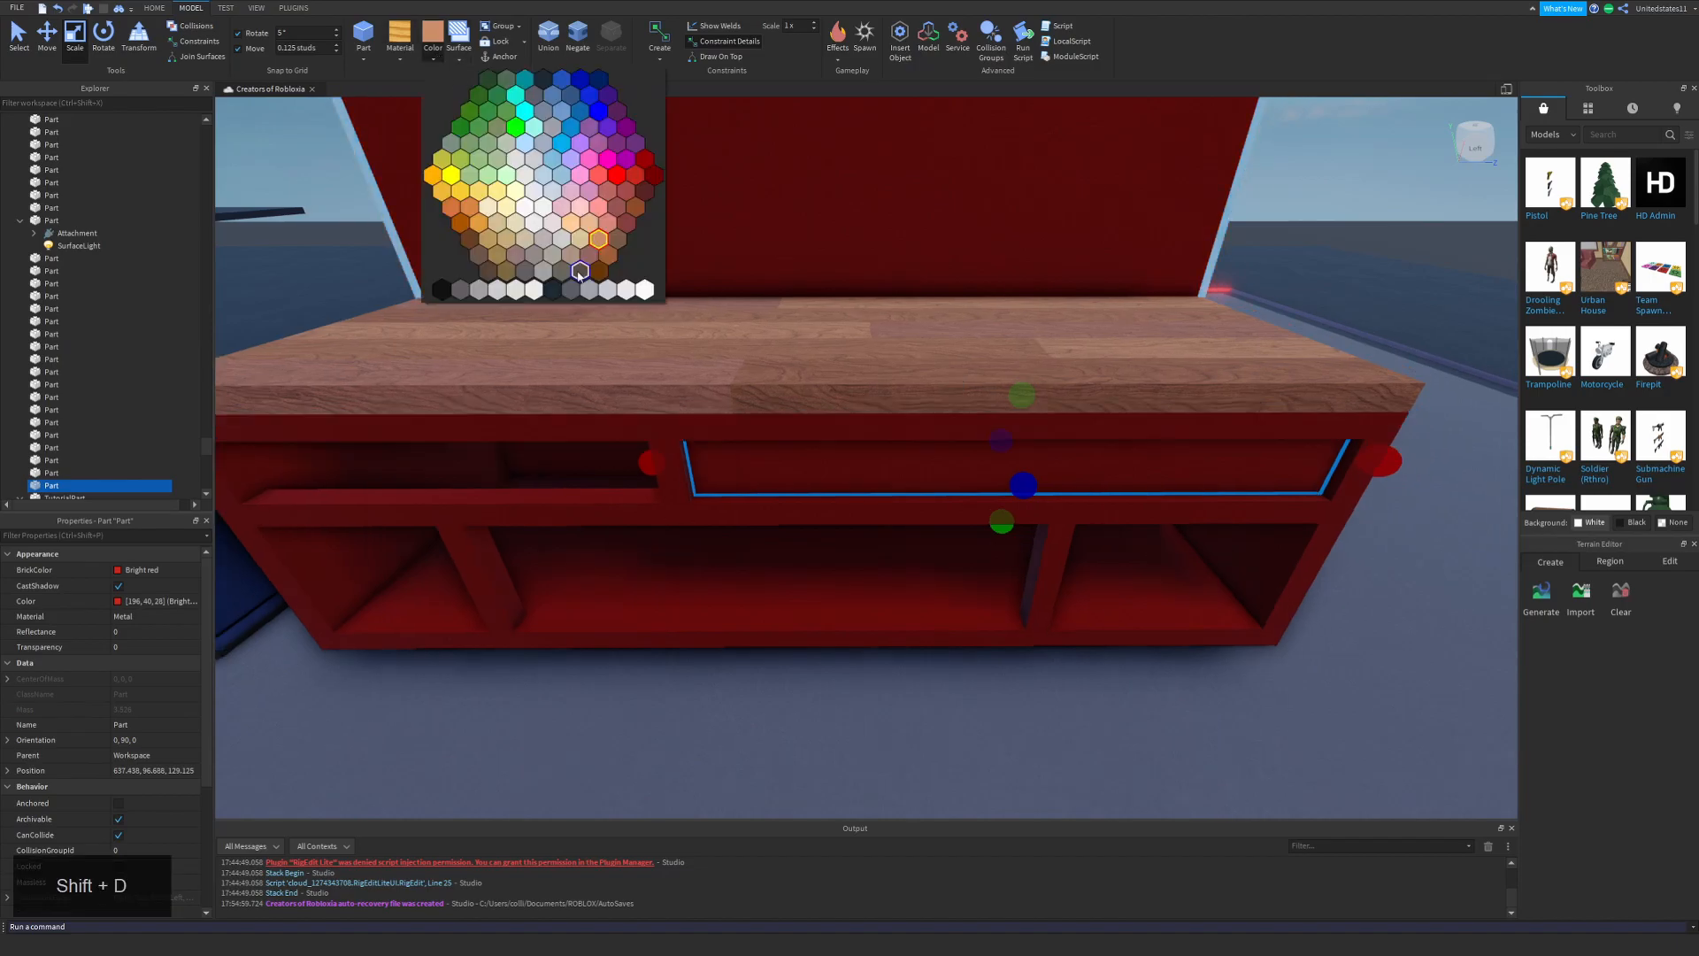
Set the new compartment panel's material to DiamondPlate and its color to RGB 43, 43, 43.
click(399, 57)
click(428, 162)
key(shift+w)
click(399, 56)
click(428, 175)
click(432, 57)
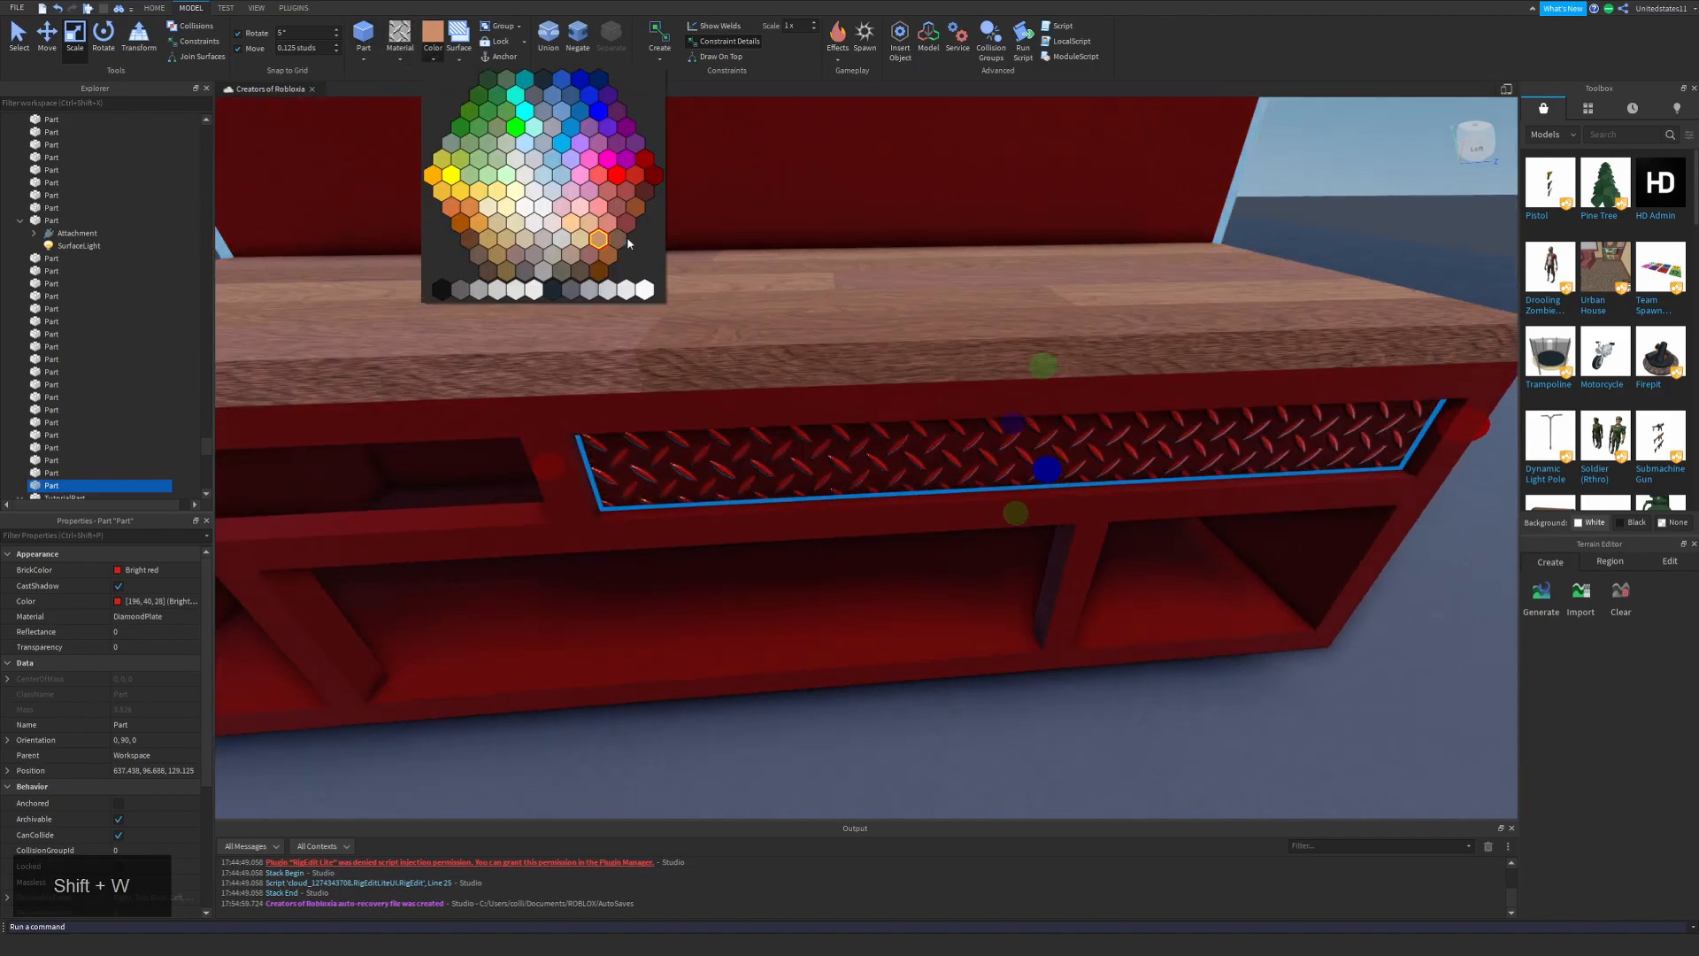
click(442, 289)
click(117, 601)
click(604, 582)
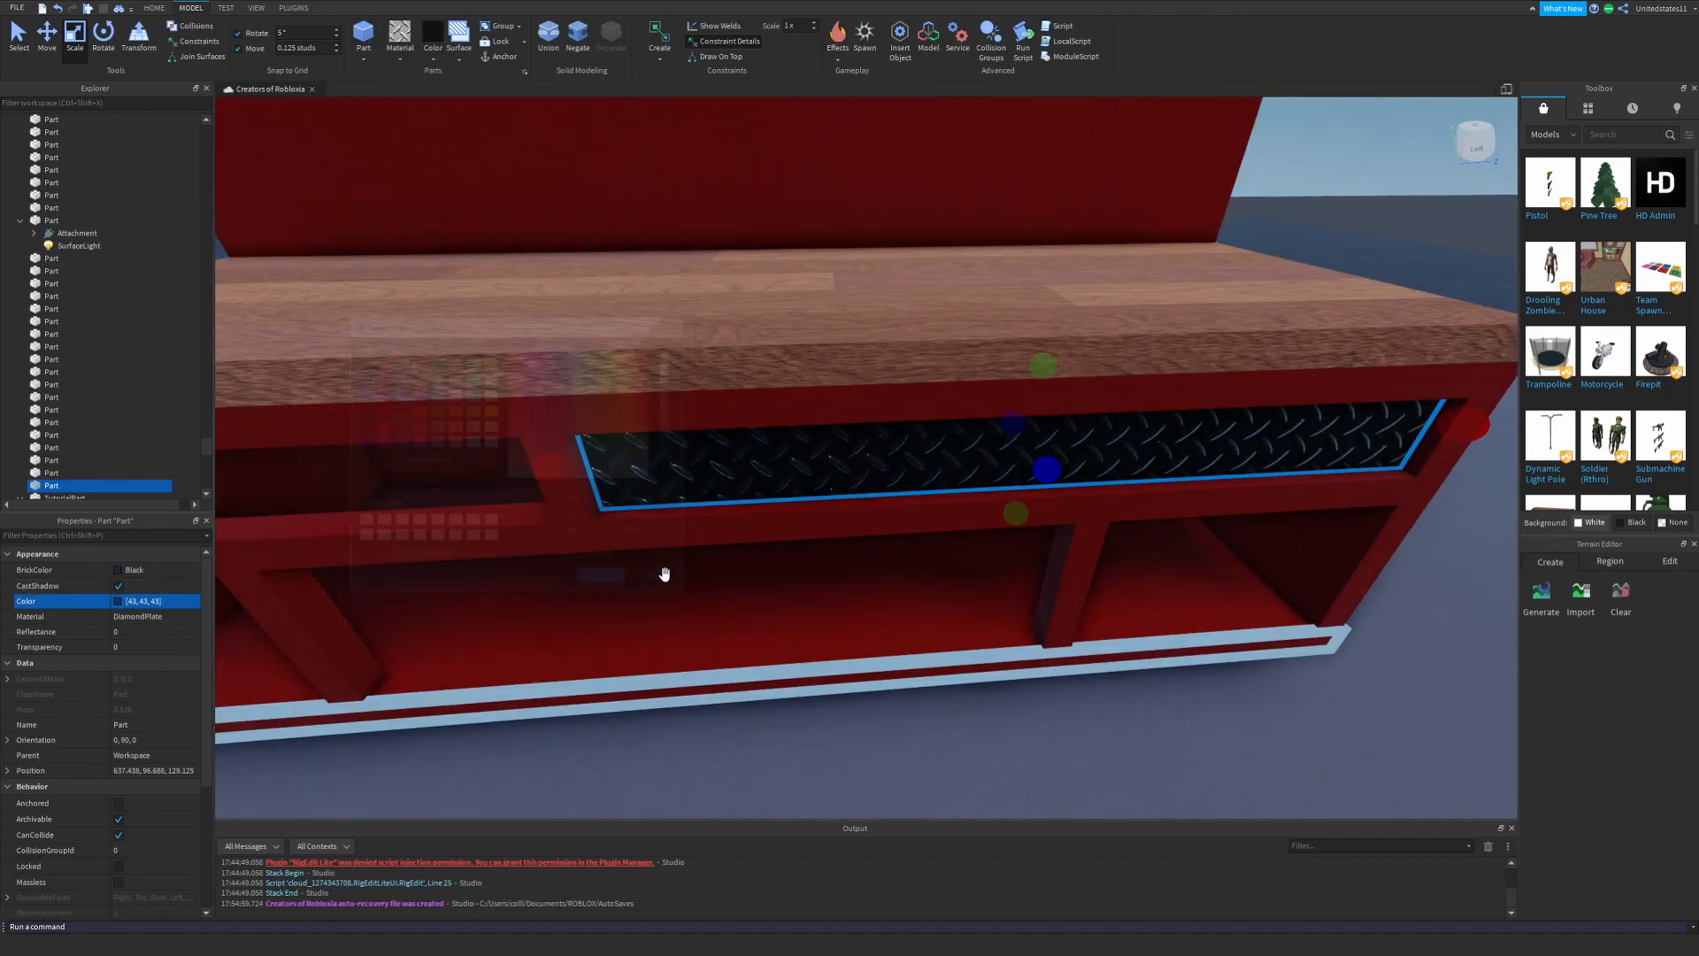
Reduce the diamond-plate panel's height to a thin strip along the upper edge of the compartment.
right_drag(664, 573, 664, 572)
drag(968, 575, 955, 524)
click(47, 36)
key(shift+a)
right_drag(1009, 475, 973, 549)
click(972, 549)
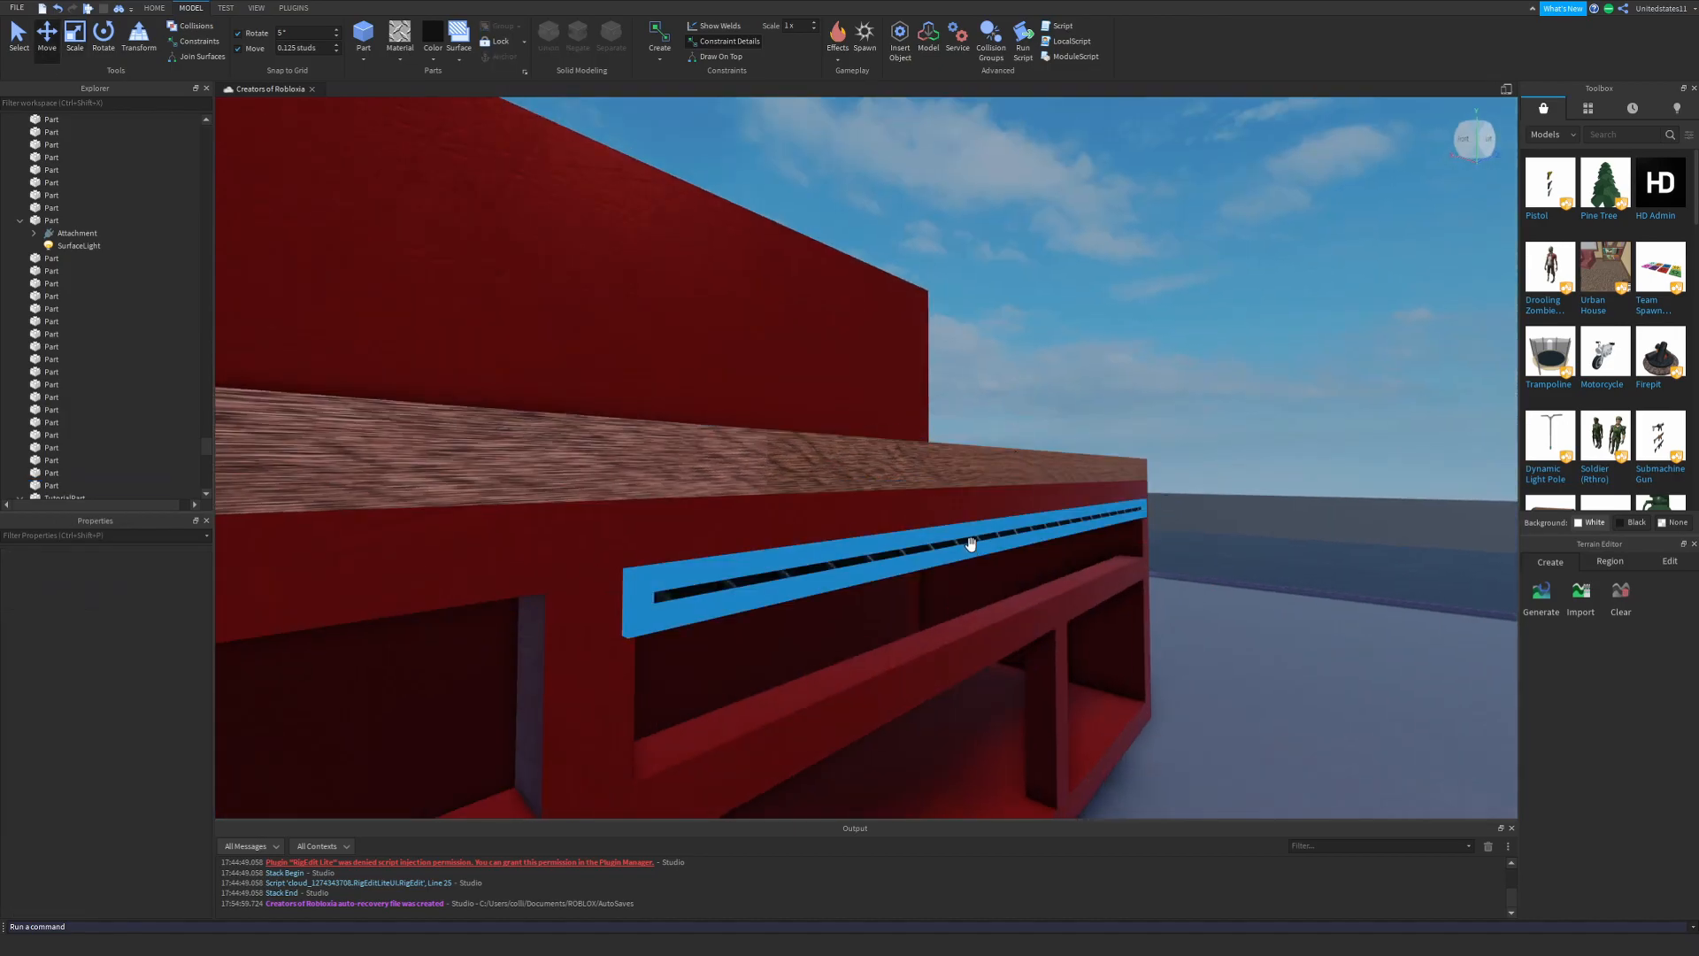
Extend a copy of the dark strip down the compartment as a backing plate.
right_drag(1099, 550, 1017, 553)
key(shift+d)
drag(869, 591, 871, 642)
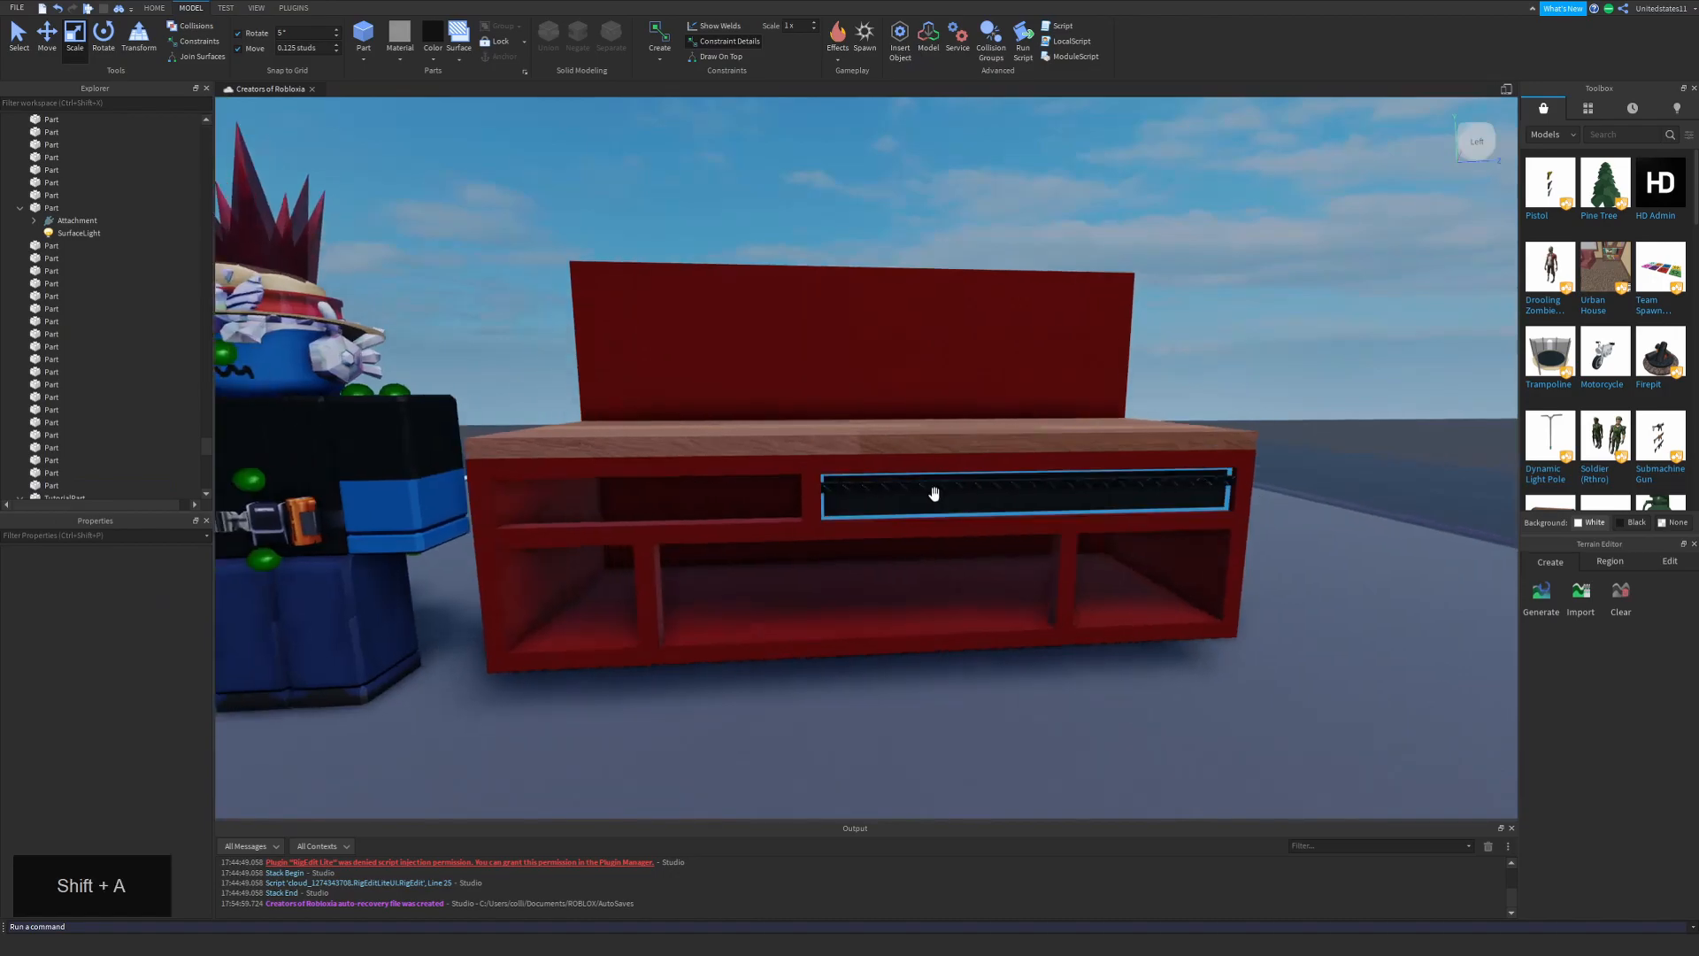
key(shift+w)
Duplicate a dark piece as a thin strip along the compartment's lower edge and refine its size with 0.025-stud snapping.
click(952, 544)
key(ctrl+d)
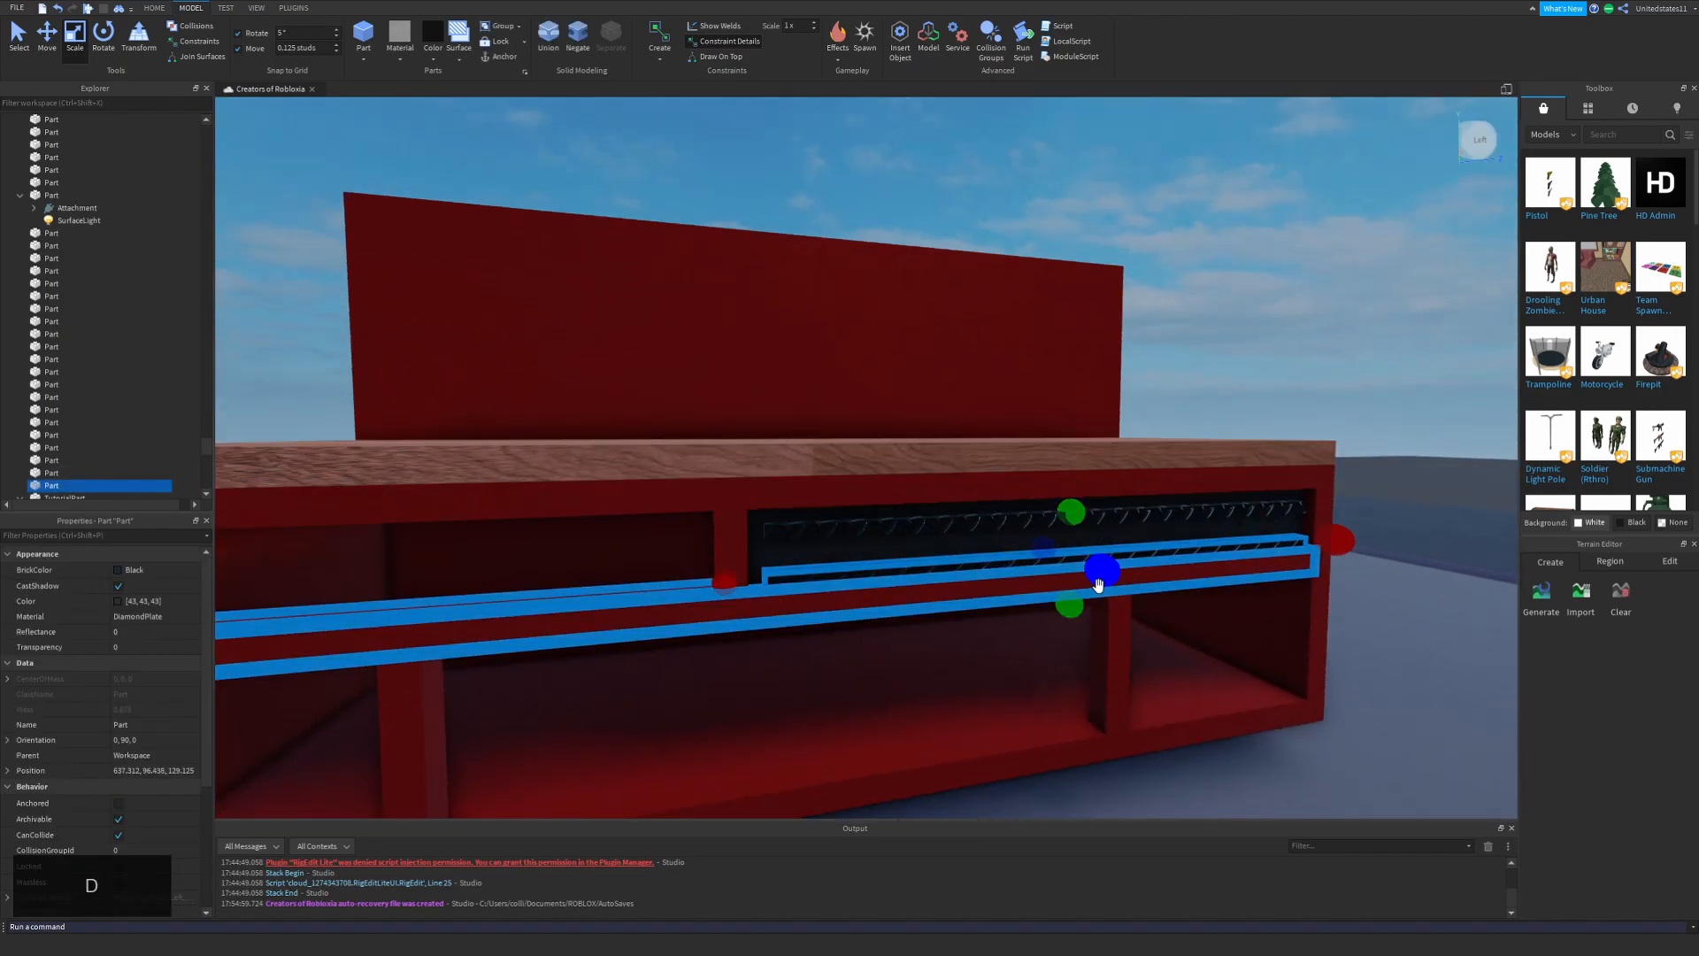
key(shift+w)
click(310, 50)
right_drag(566, 204, 619, 226)
drag(1134, 587, 1129, 584)
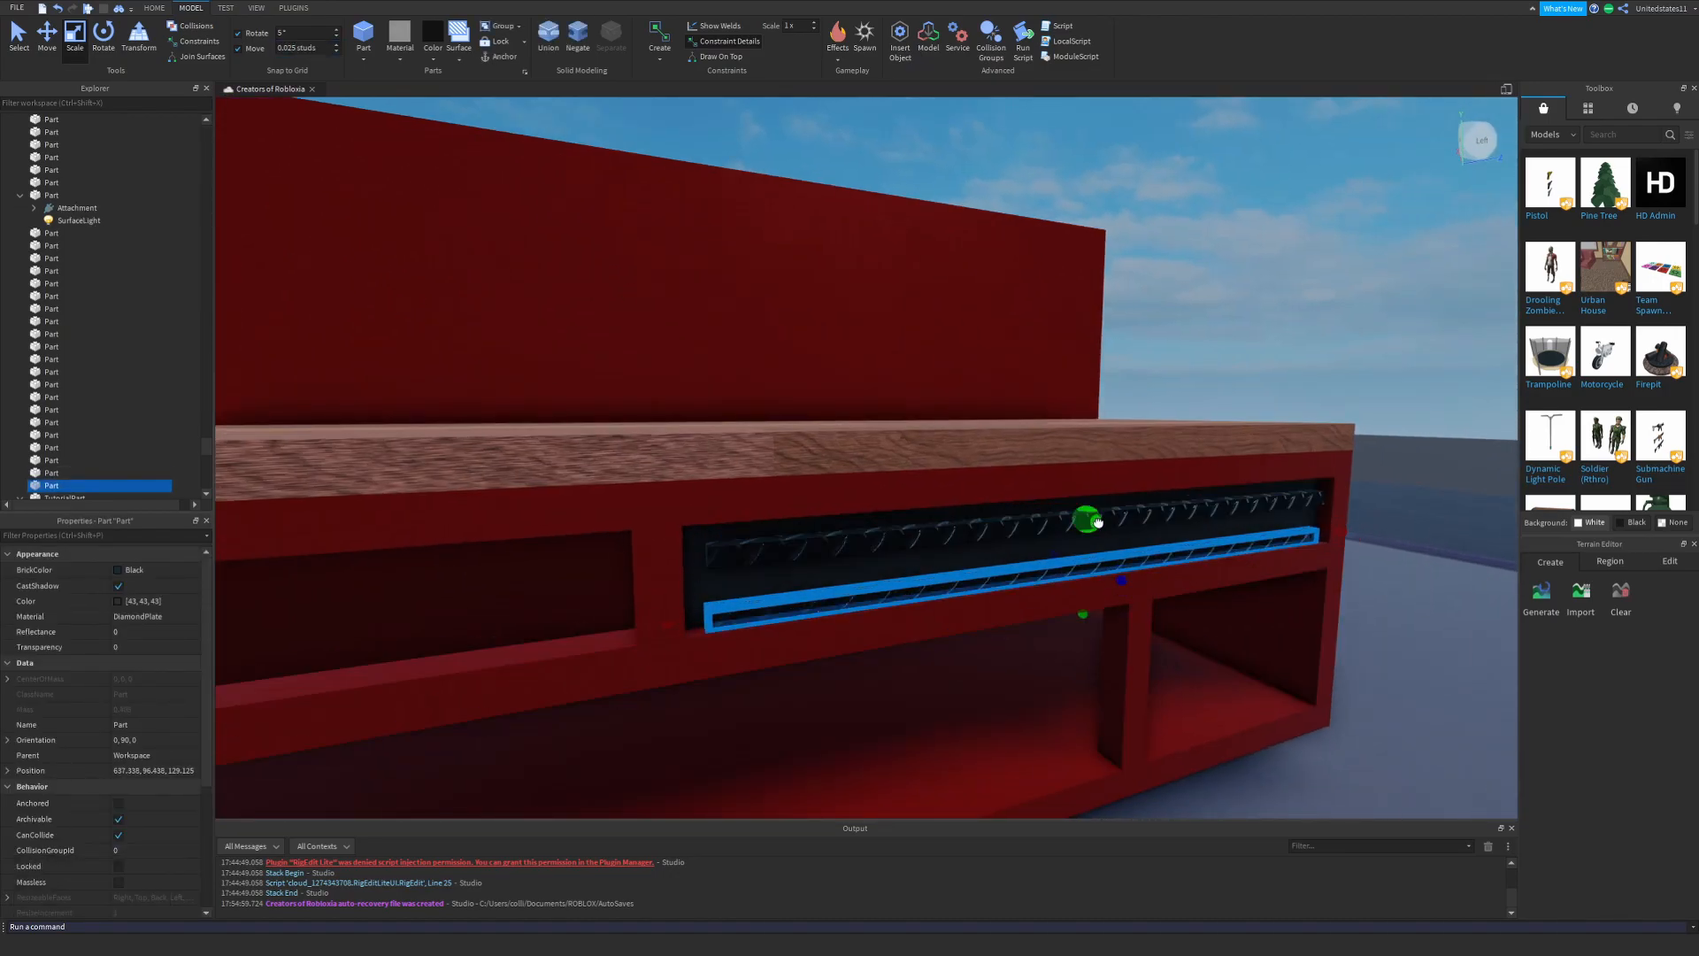
drag(1098, 522, 1097, 528)
key(ctrl+2)
key(shift+w)
key(ctrl+3)
drag(1161, 591, 1168, 599)
right_drag(1168, 496, 1203, 413)
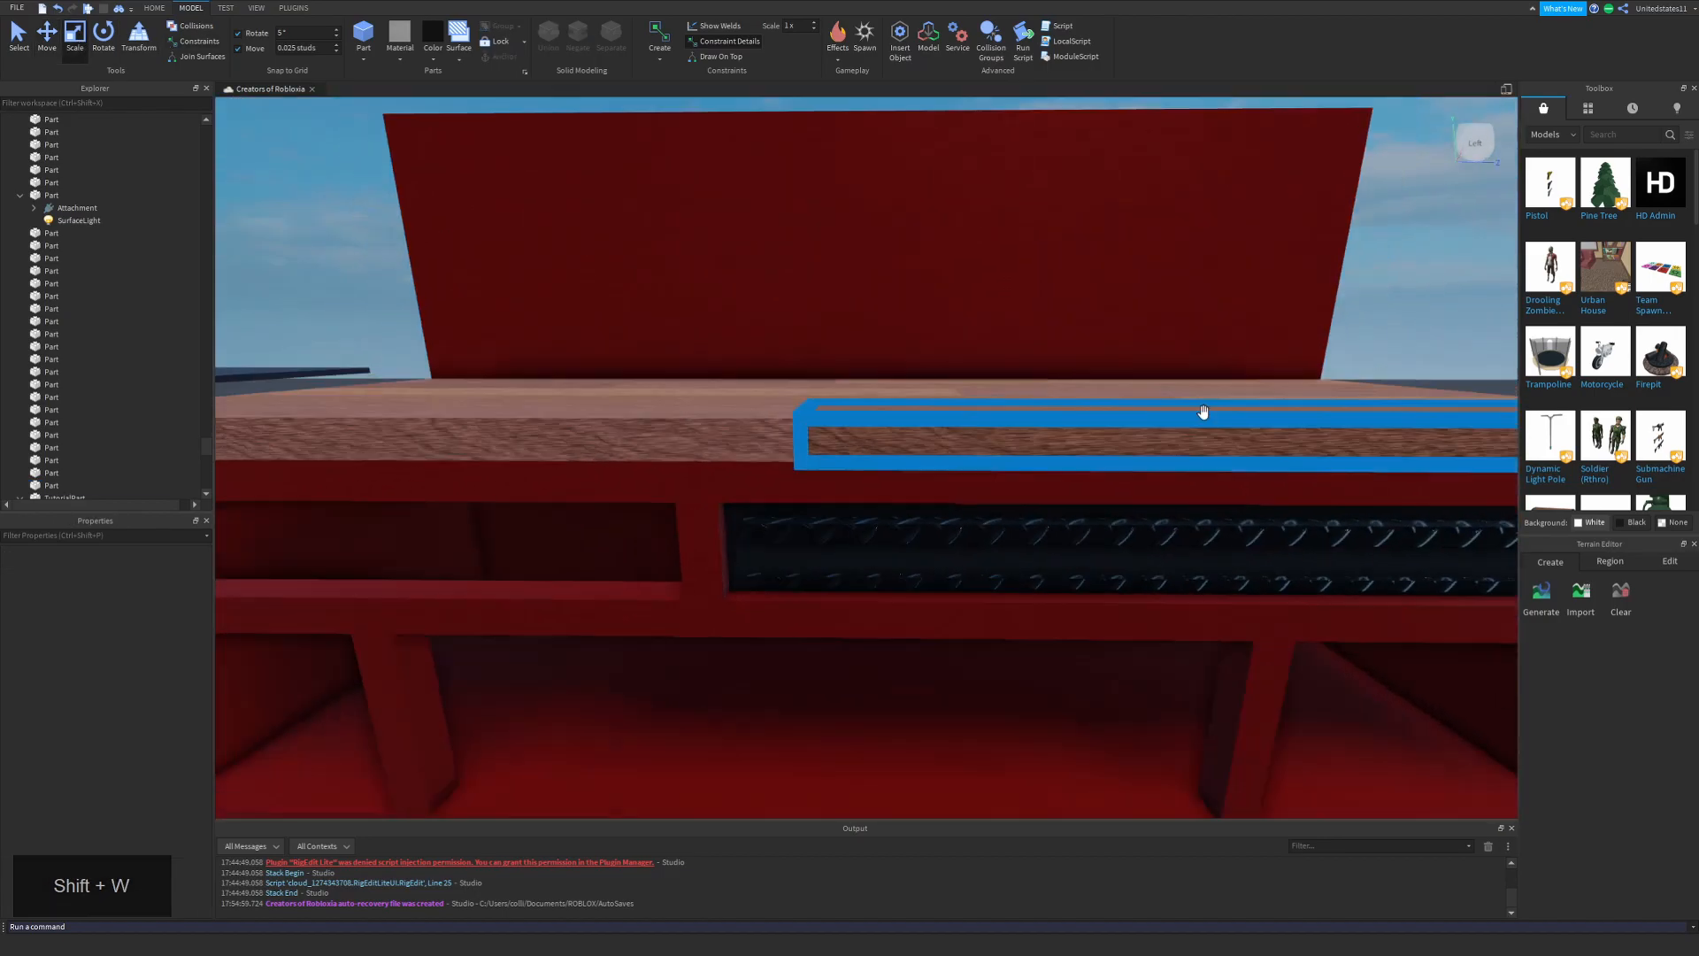
Change the material of the dark compartment parts from diamond plate to Metal.
click(1106, 542)
click(407, 51)
click(423, 267)
click(398, 34)
key(shift+s)
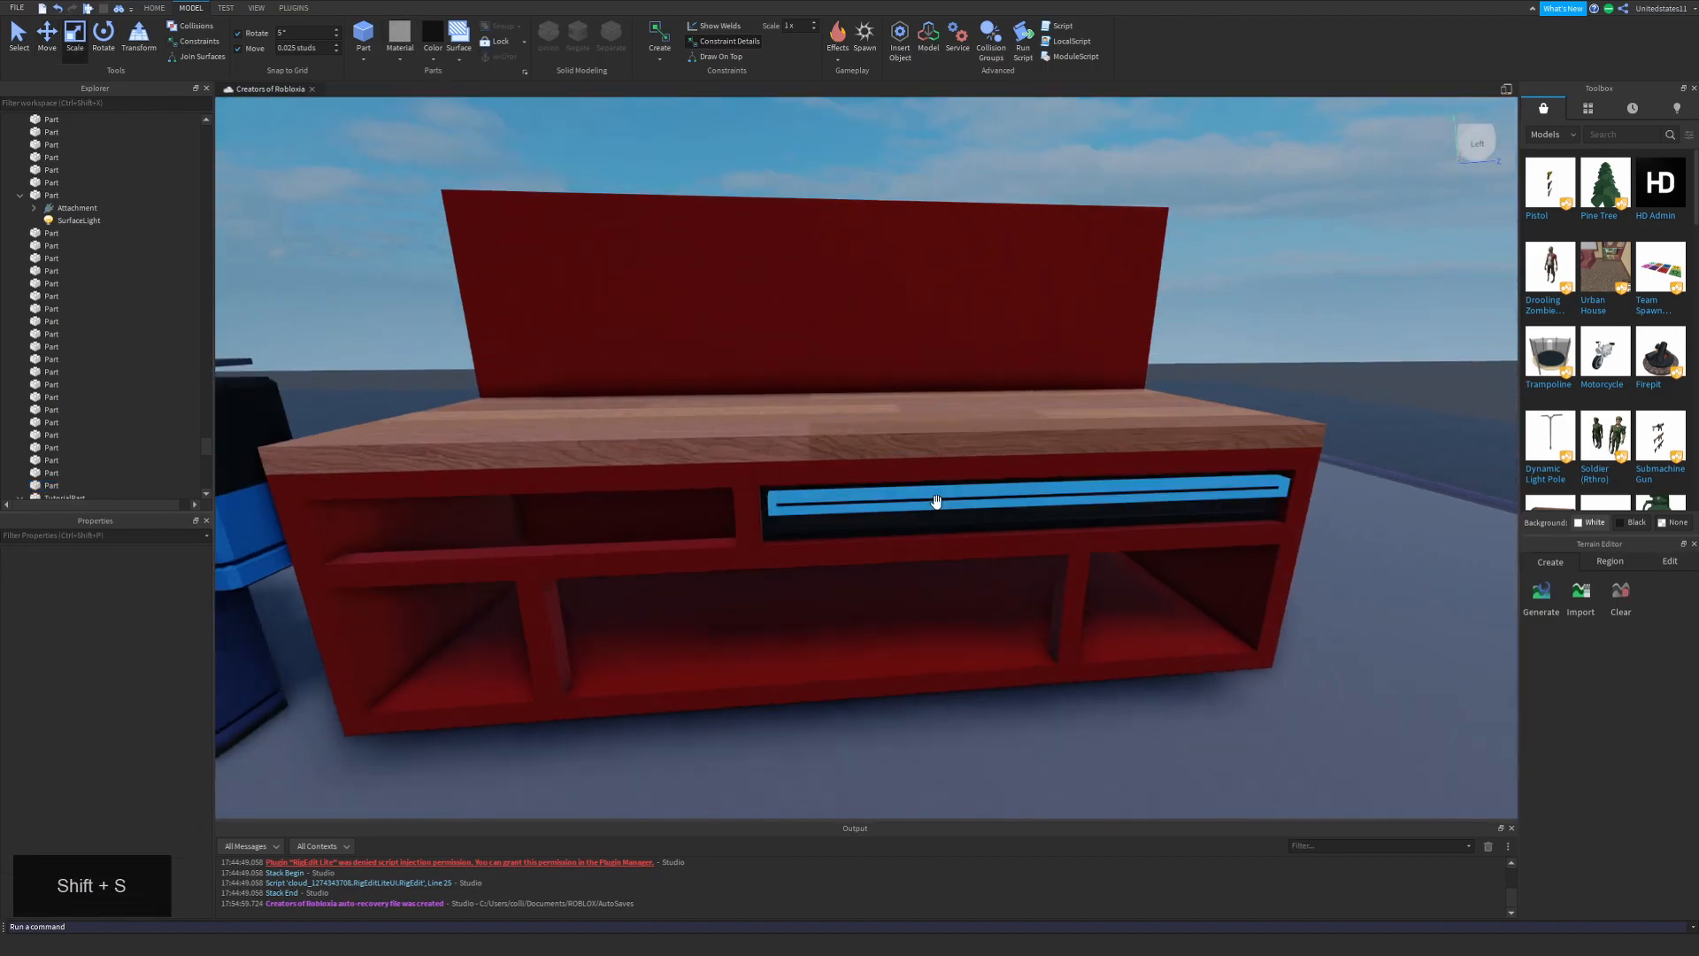
Recolor the dark compartment metal to a lighter grey with RGB 66, 66, 66.
click(936, 501)
key(shift+w)
click(126, 601)
click(948, 593)
click(1219, 343)
key(s)
key(shift+w)
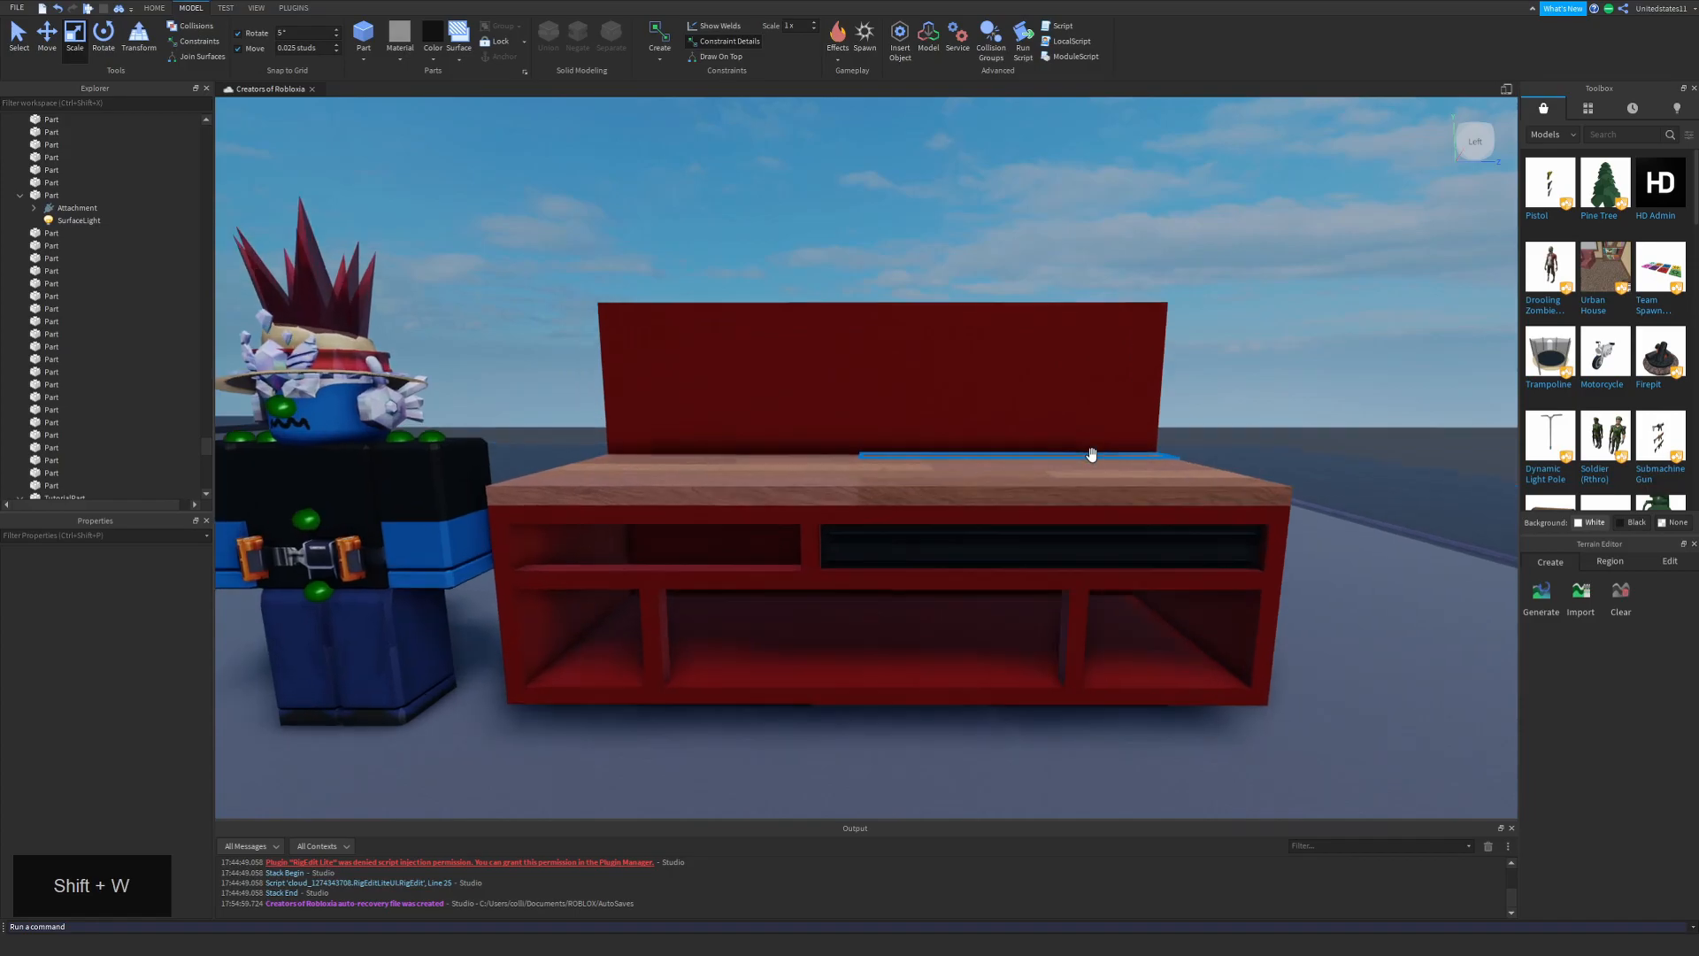
Select all parts of the desk without the surrounding walls, group them, and name the model Workbench.
key(ctrl+a)
key(s)
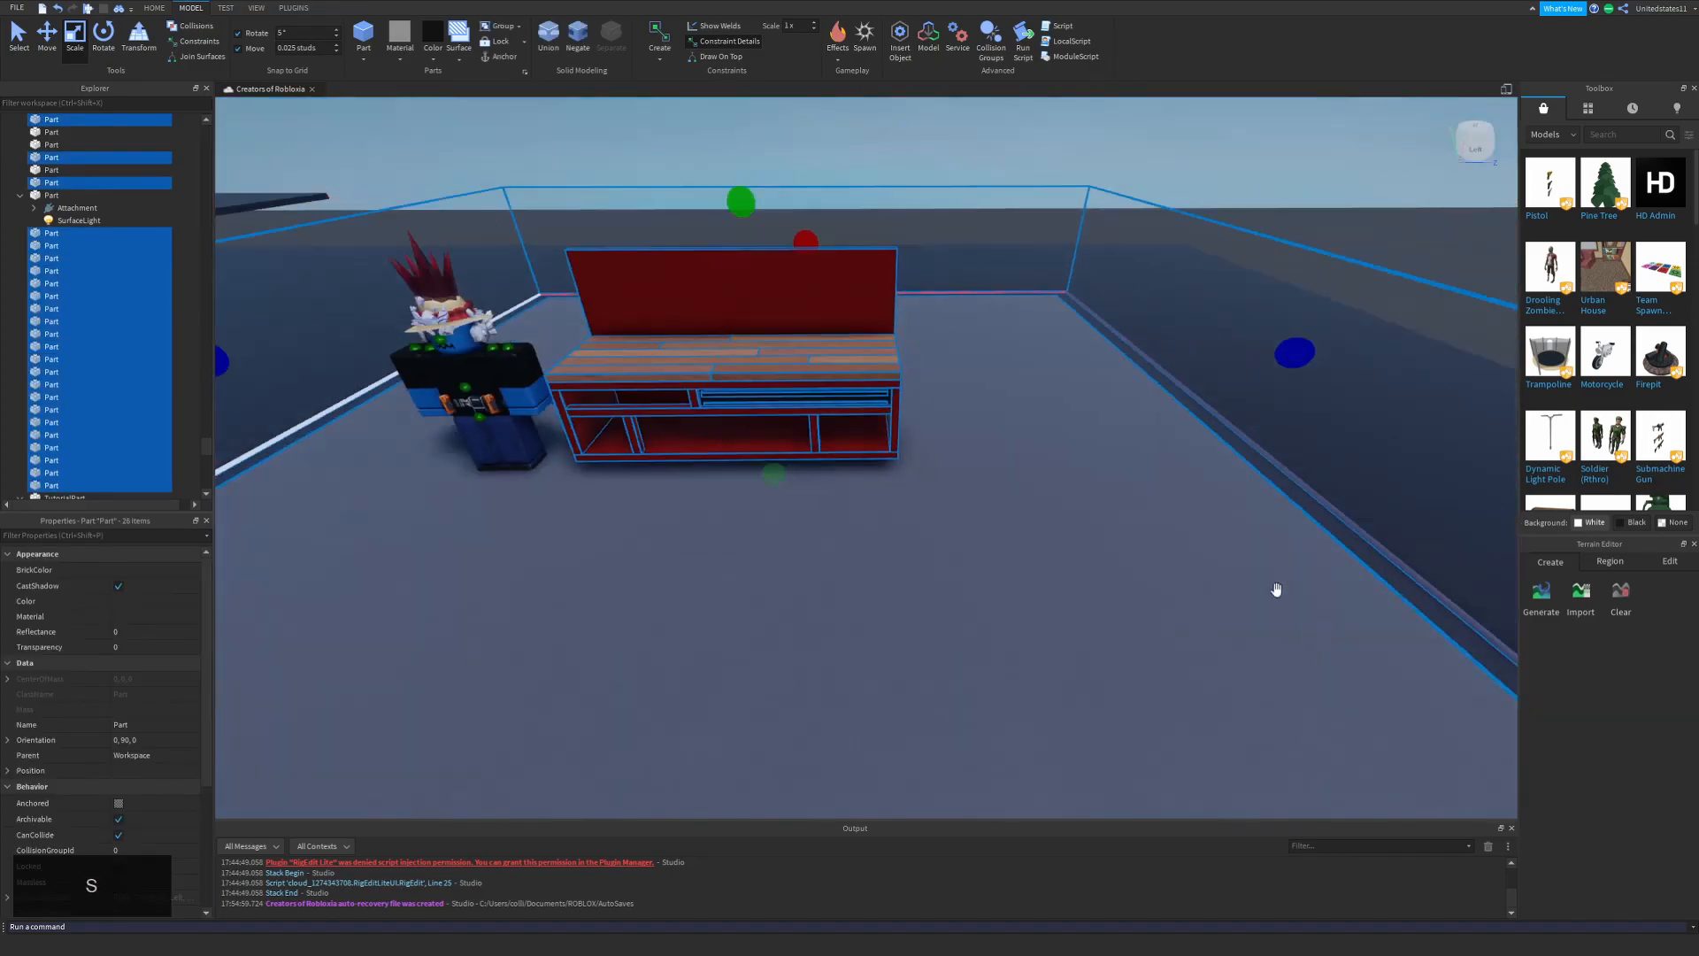
right_drag(1021, 282, 704, 245)
click(725, 224)
key(shift+d)
key(shift+s)
drag(703, 245, 1289, 518)
key(s)
mouse_move(620, 398)
right_down()
mouse_move(610, 451)
mouse_move(610, 425)
right_up()
click(47, 37)
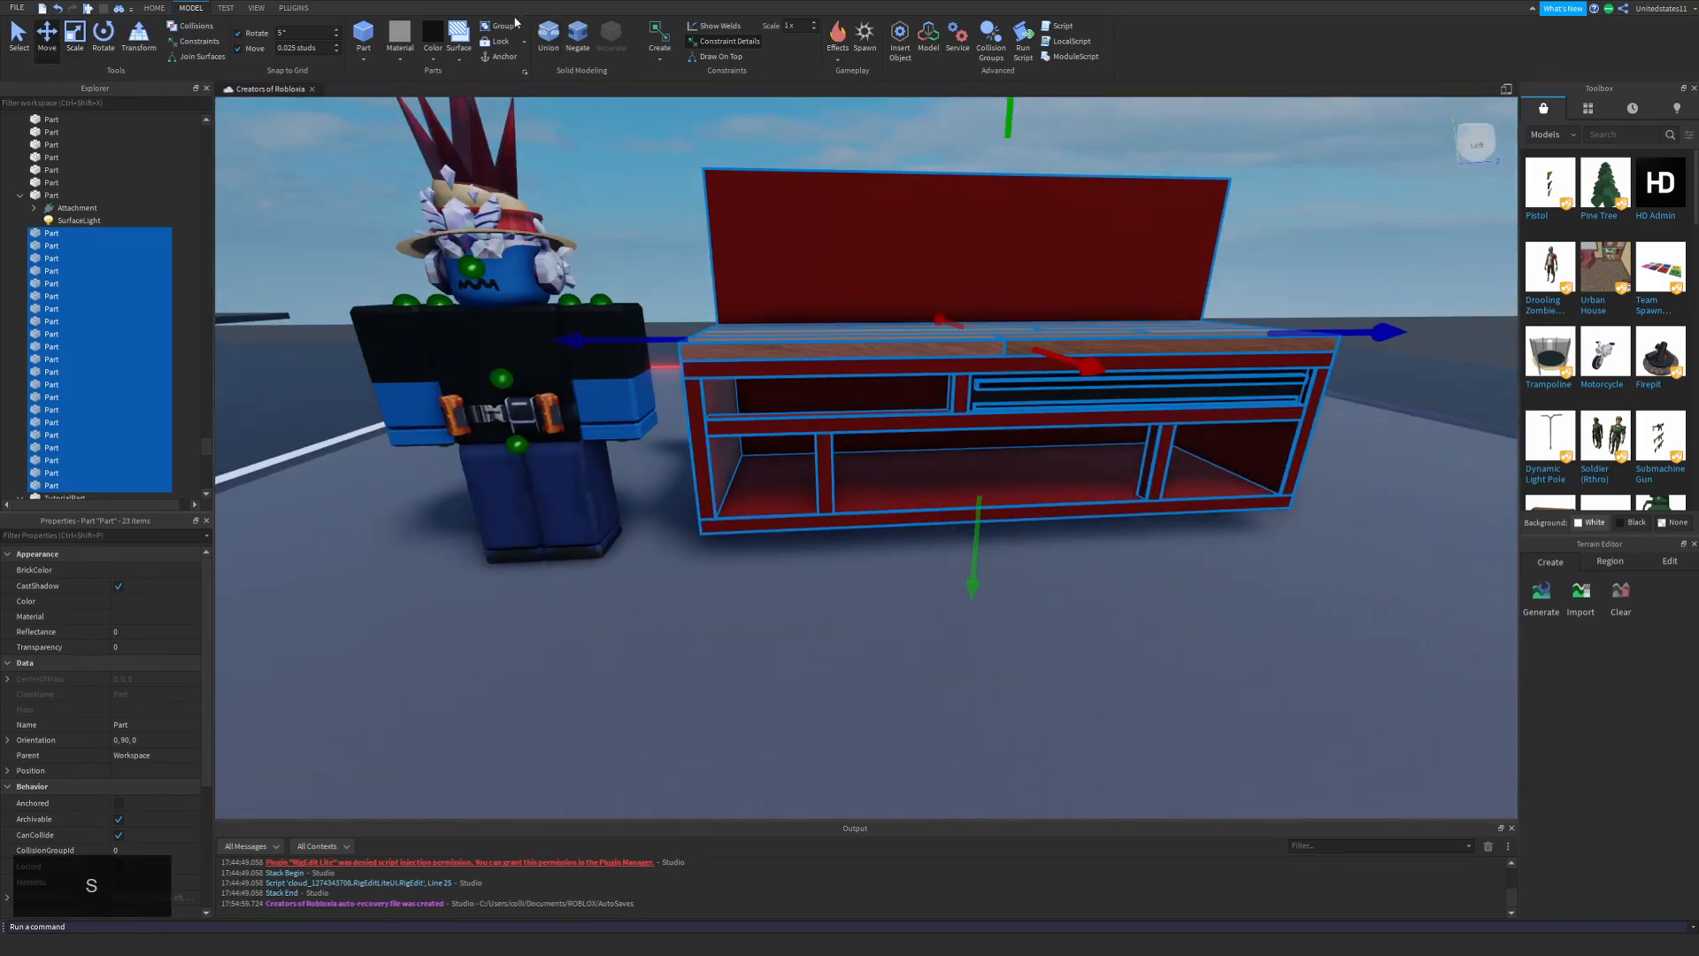
key(ctrl+g)
text(Workbench)
key(Return)
Duplicate the dark backing panel, set movement snapping to 0.125 studs, and fit the copy into the narrower upper compartment.
right_drag(792, 495, 823, 530)
alt+click(1000, 479)
key(ctrl+d)
drag(955, 460, 516, 452)
key(shift+d)
click(70, 40)
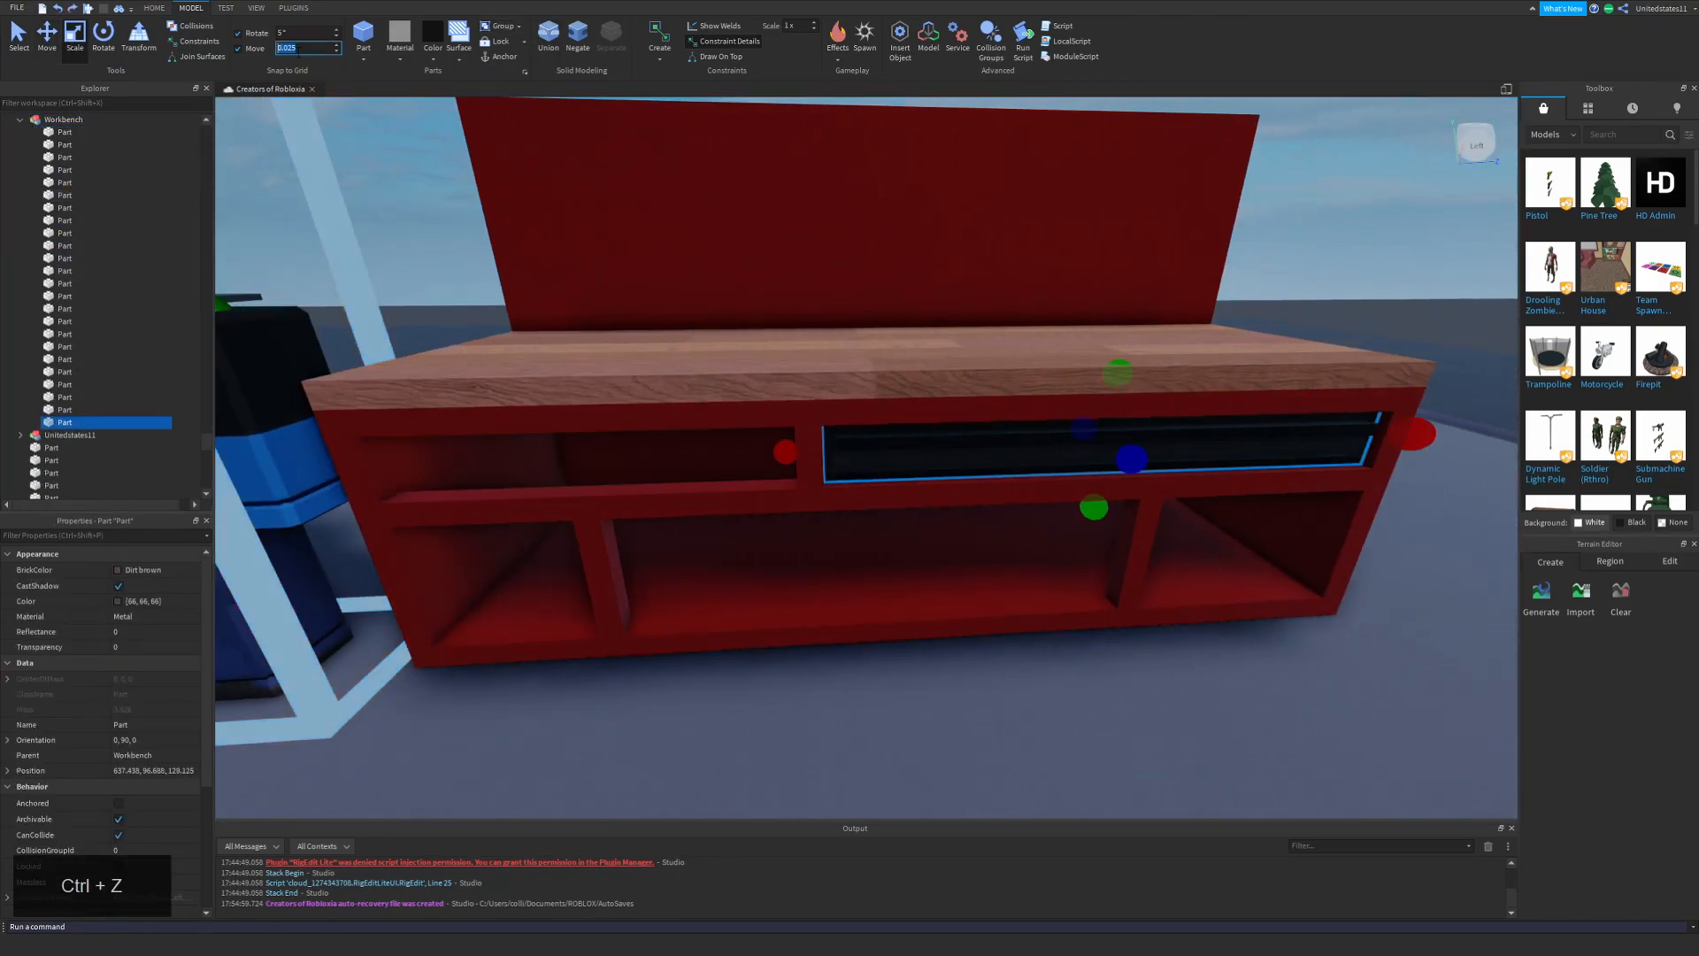
text(0.125)
key(Return)
drag(785, 451, 326, 463)
drag(1409, 430, 808, 441)
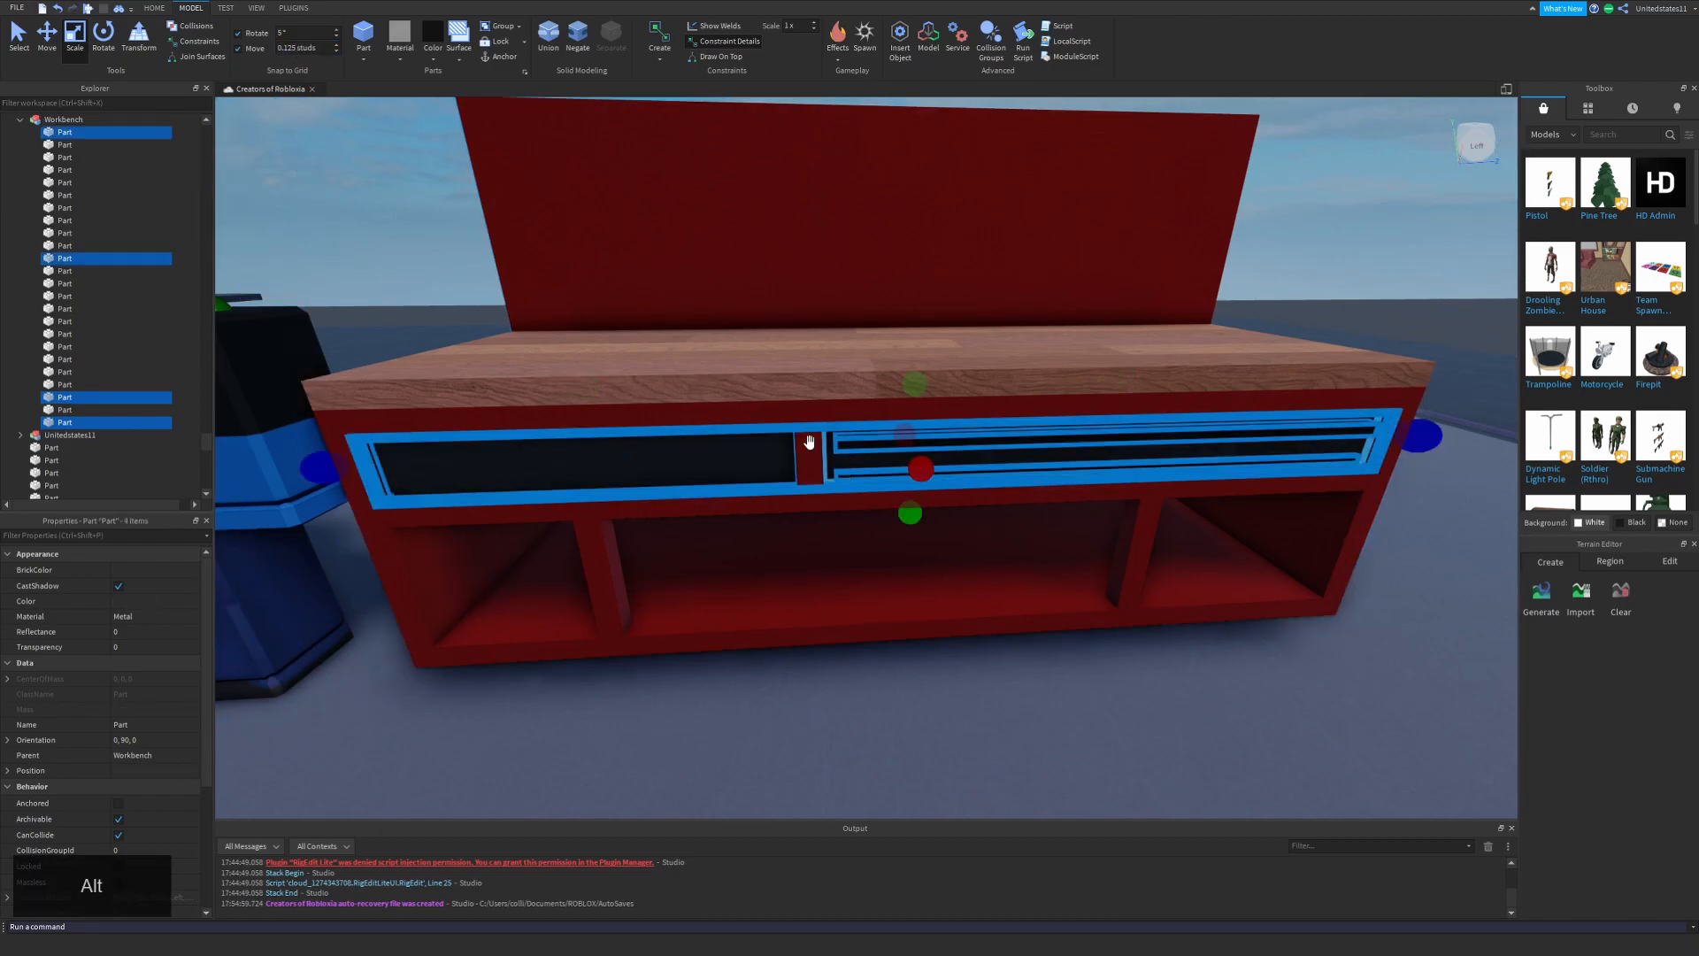
Set movement snapping to 0.025 studs and shift the selected panel and rail parts of the wider upper compartment slightly in depth.
click(47, 40)
double_click(290, 49)
text(0.025)
key(Return)
right_drag(879, 576, 920, 496)
key(shift+w)
drag(917, 315, 904, 315)
click(982, 235)
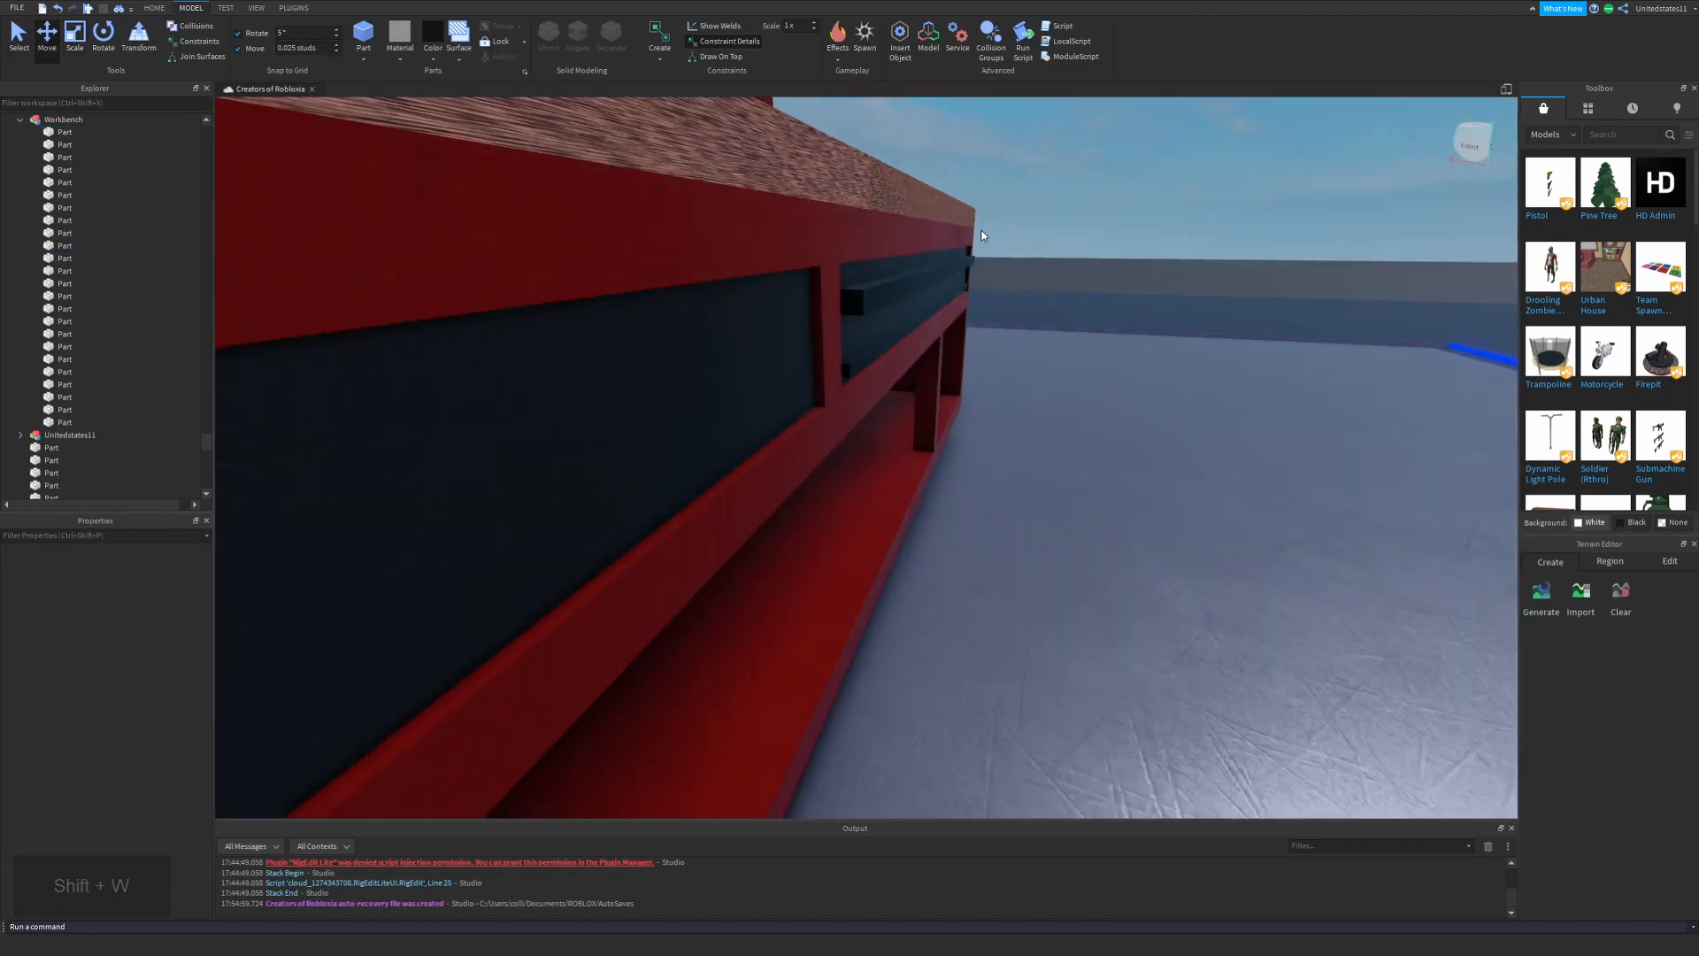
Duplicate a rail in the wider upper compartment and resize the copy.
right_drag(981, 236, 865, 357)
key(shift+s)
alt+click(864, 357)
click(74, 40)
key(shift+d)
right_drag(1103, 383, 1085, 315)
key(shift+a)
key(ctrl+d)
drag(908, 332, 921, 331)
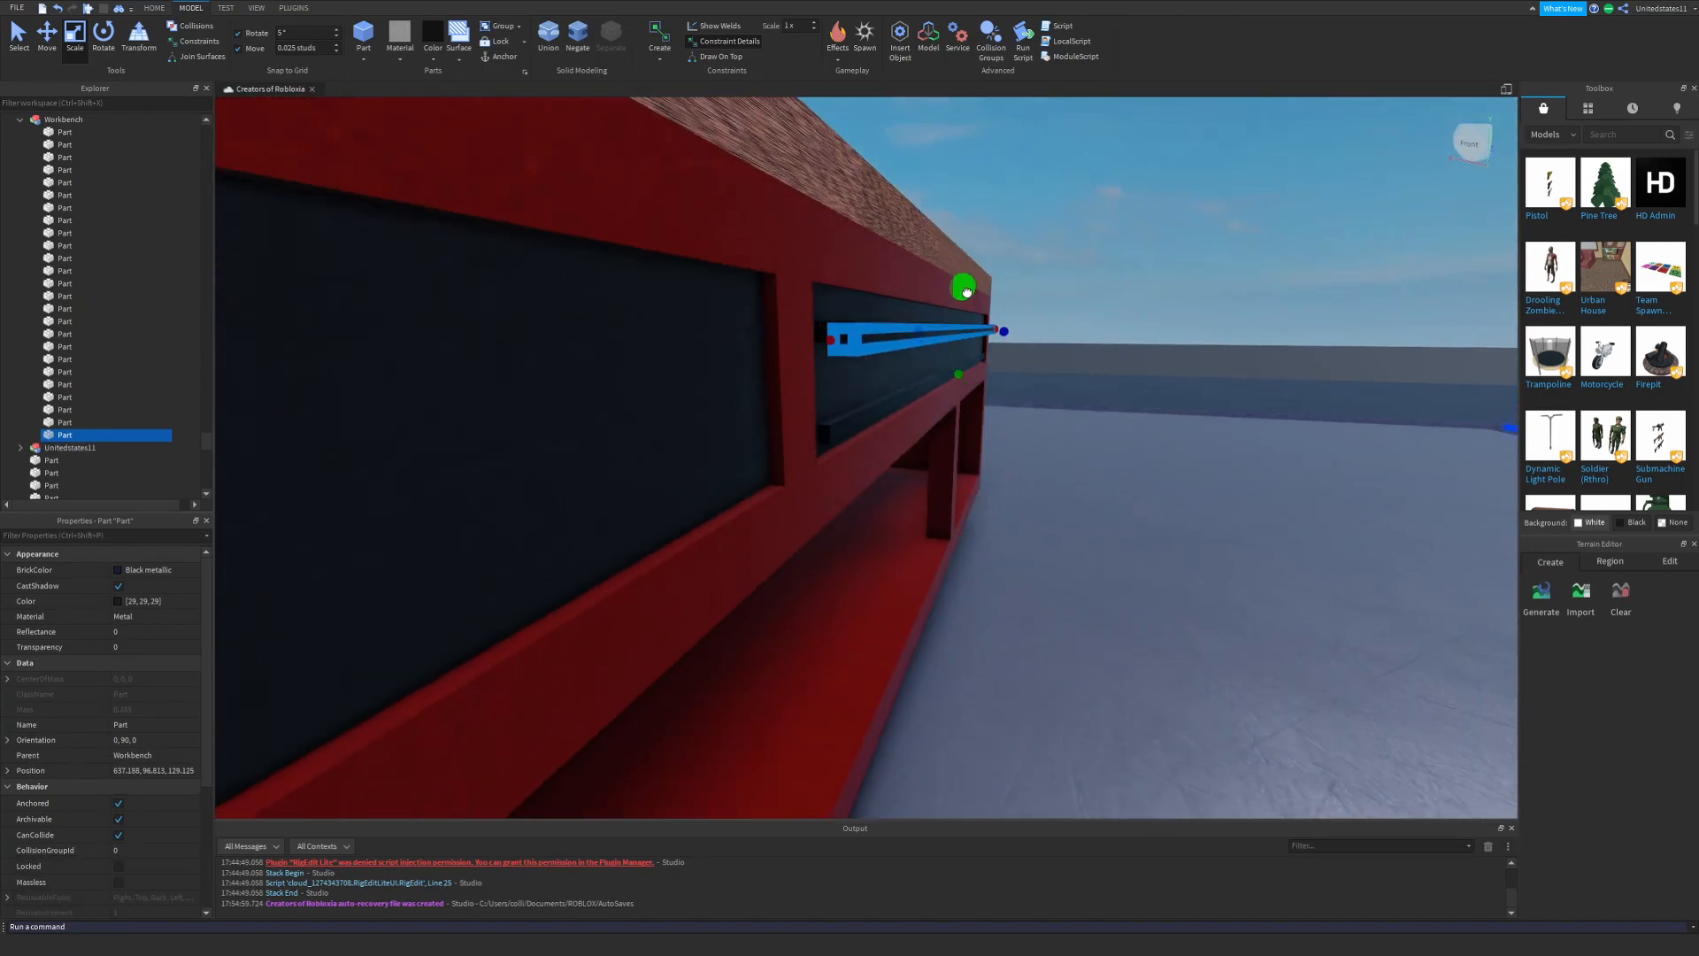
Try the Cylinder shape on the copied rail in the wider upper compartment.
key(shift+w)
scroll(159, 747, down, 4)
right_drag(1189, 380, 1233, 368)
key(ctrl+z)
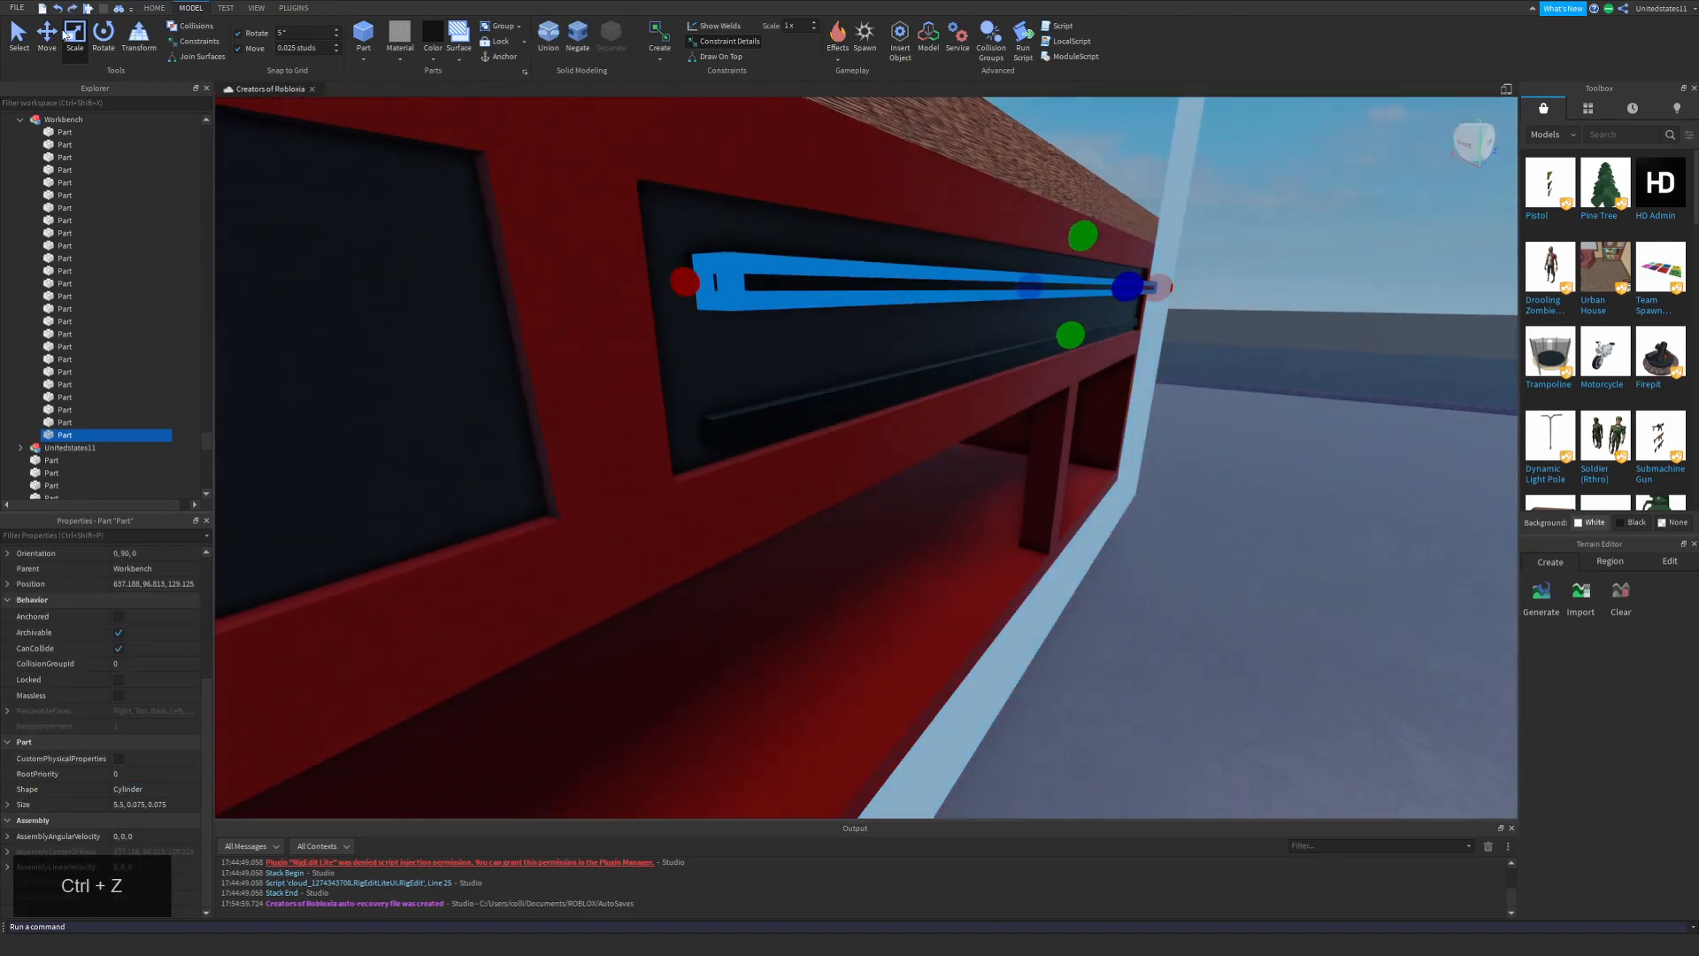
click(47, 40)
click(238, 49)
key(shift+w)
click(1276, 180)
right_drag(916, 279, 914, 281)
key(shift+s)
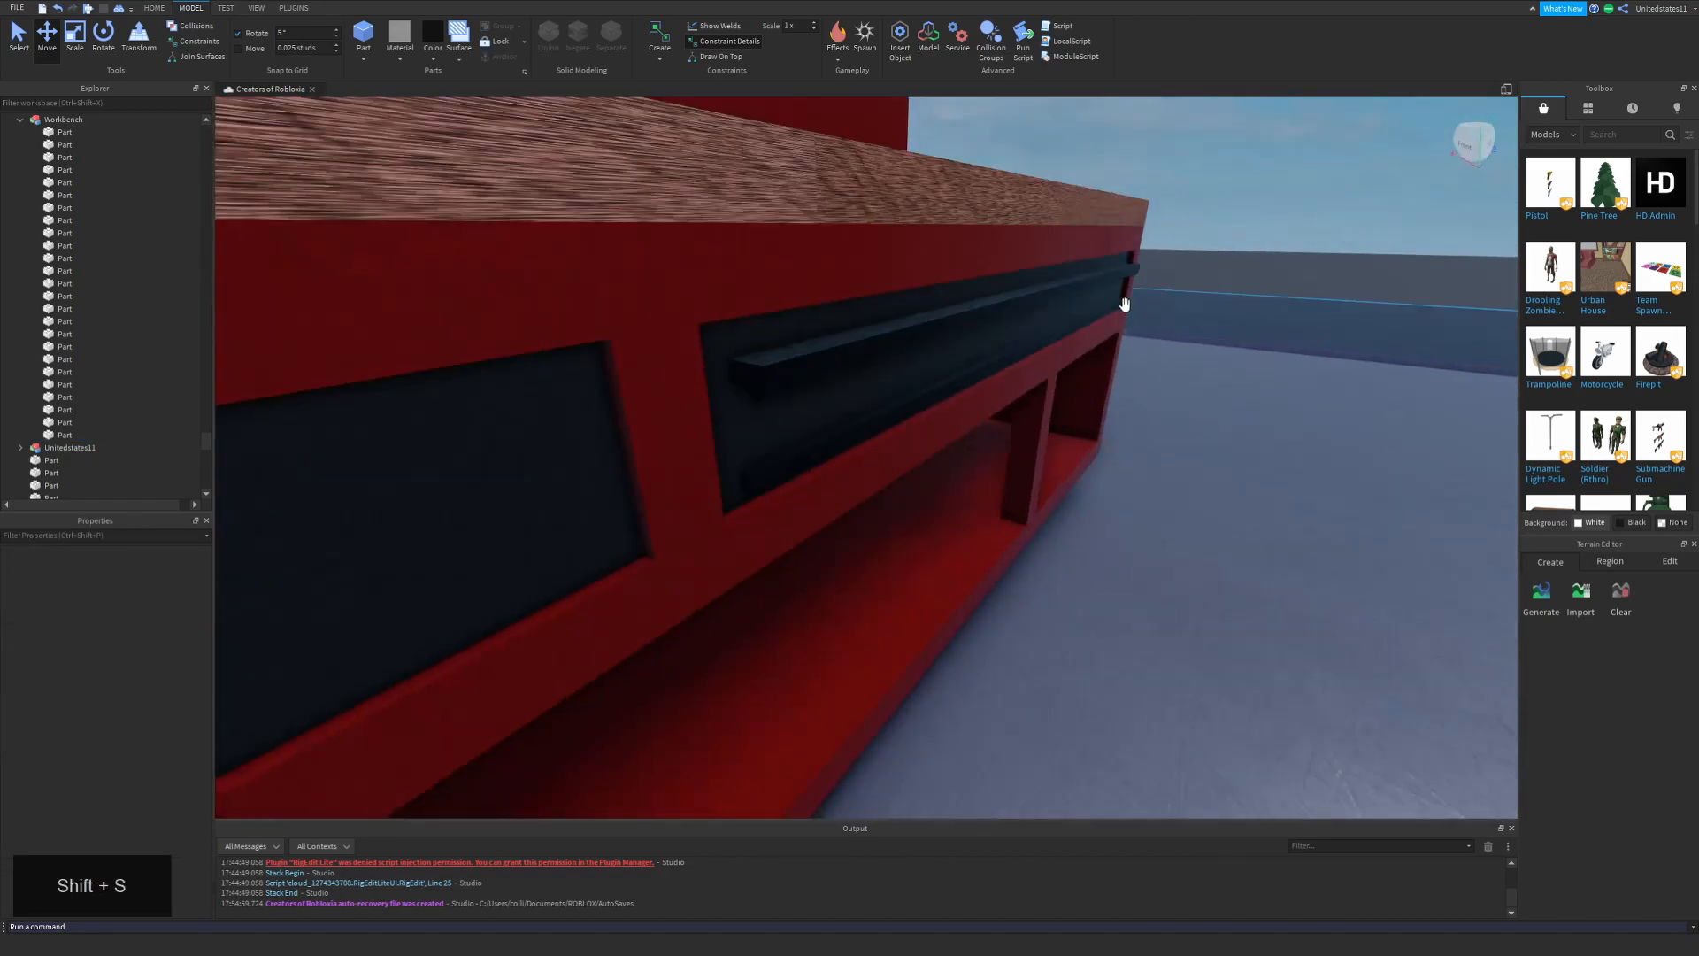
Recolor the lower rail of the wider upper compartment to dark grey with RGB 79, 79, 79.
right_drag(858, 392, 855, 390)
key(shift+w)
click(76, 40)
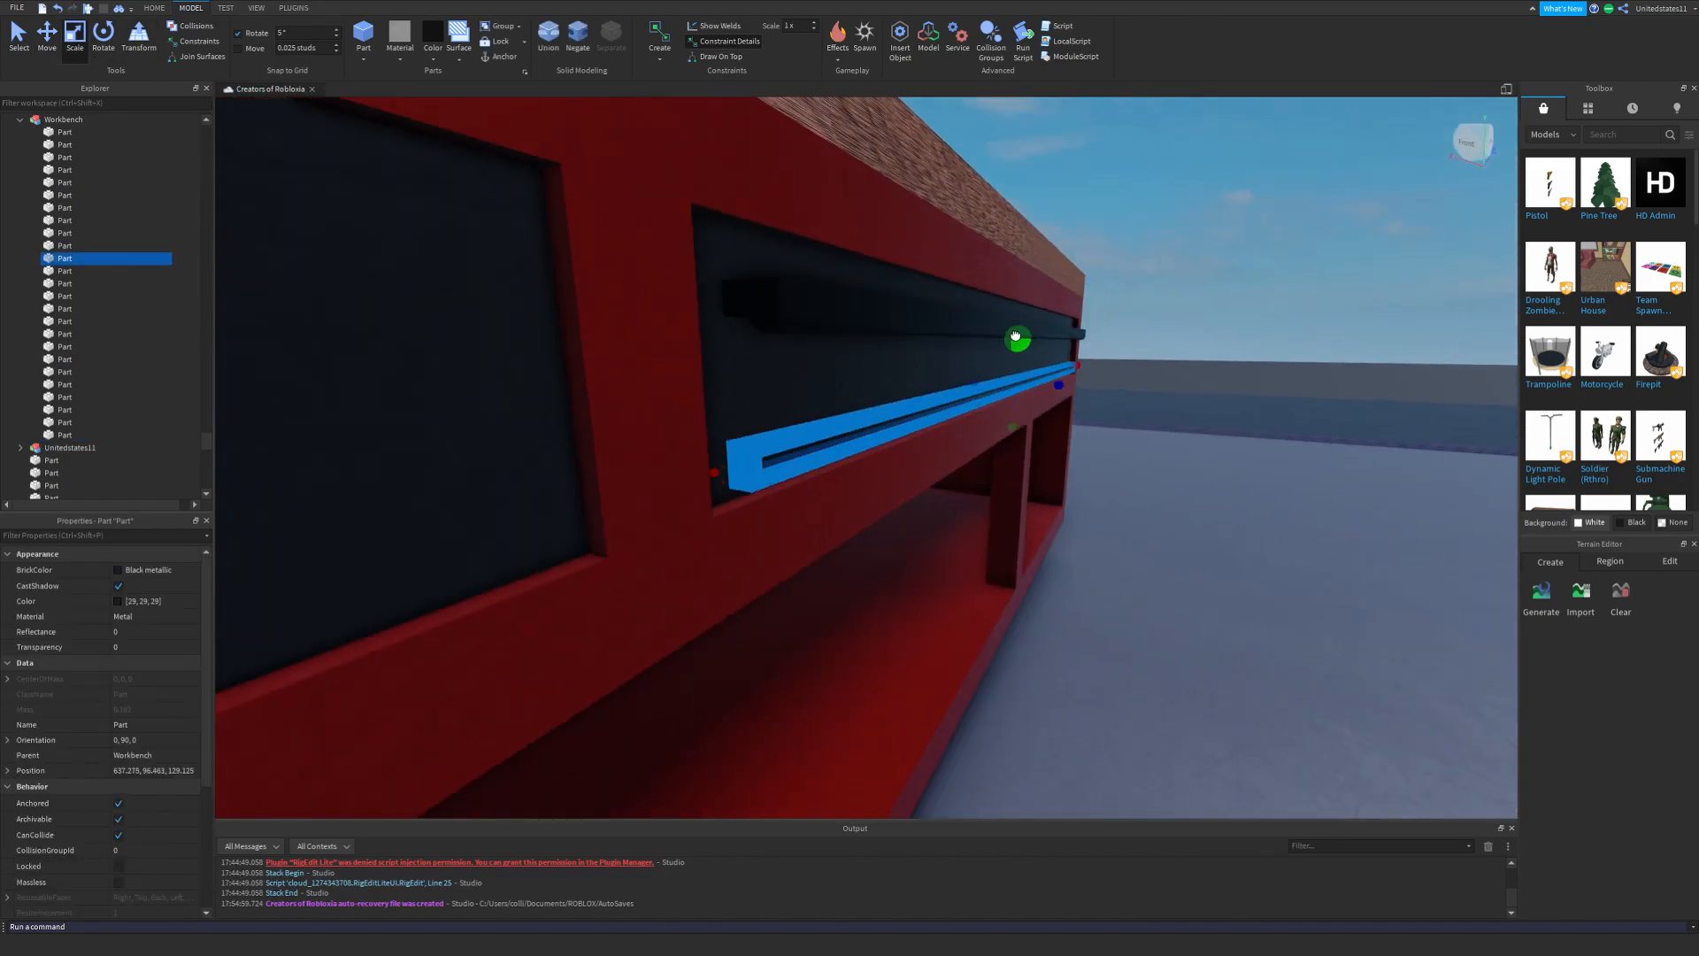
click(98, 602)
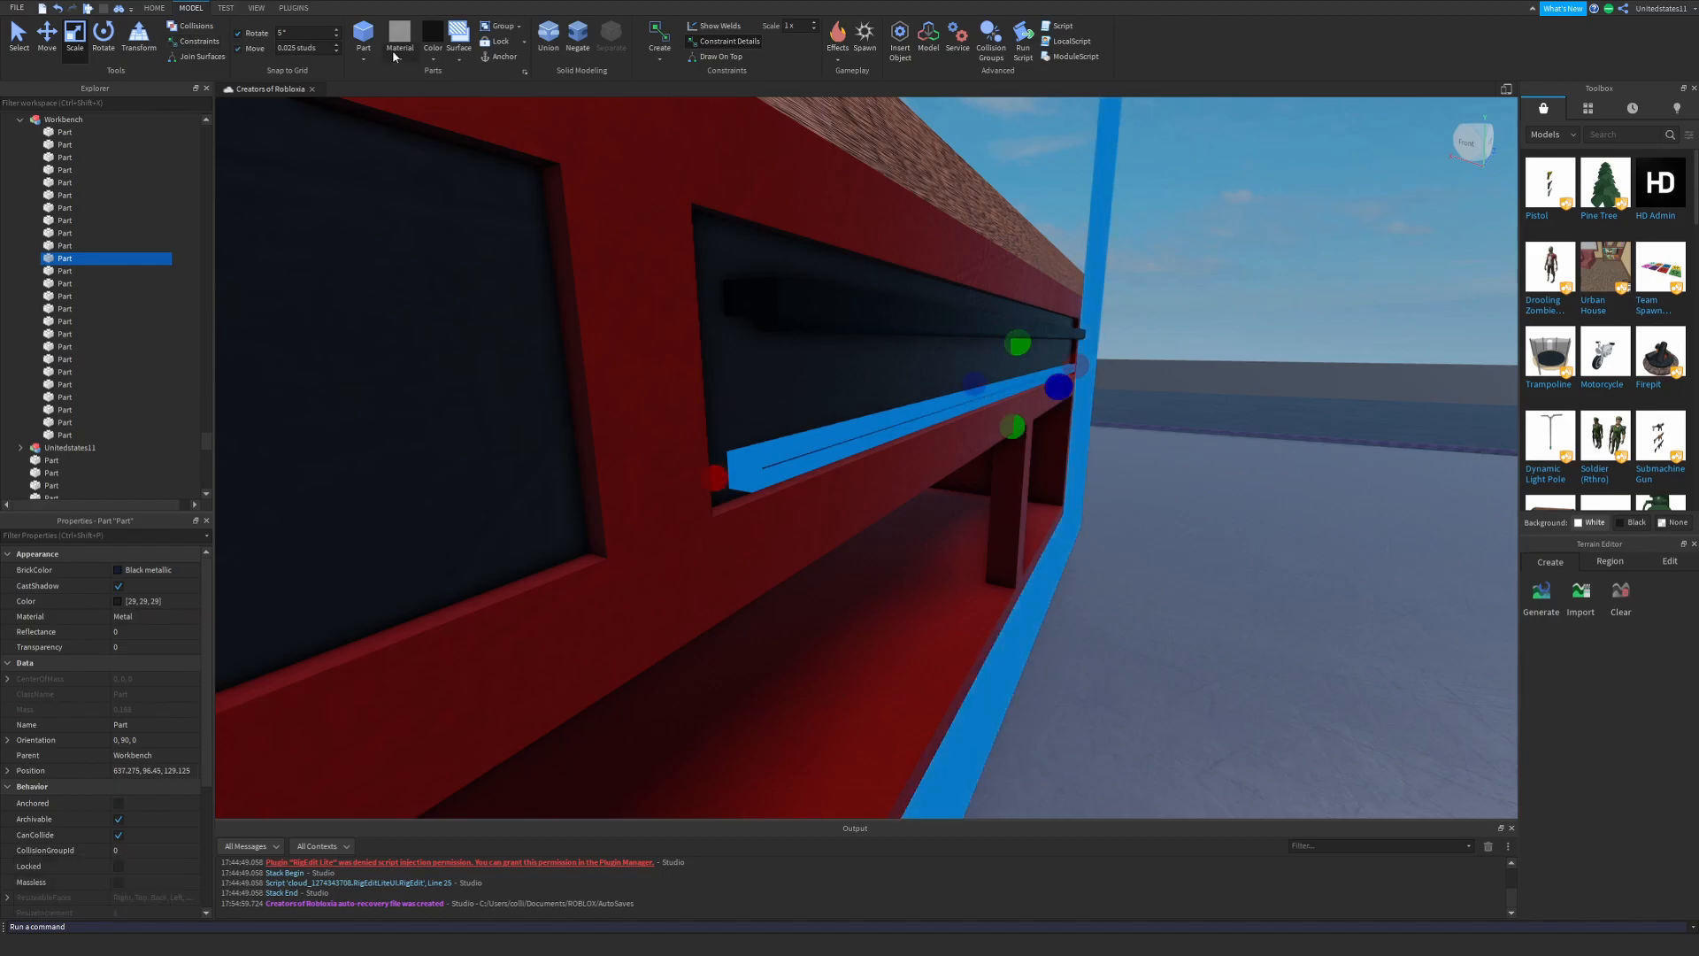
click(116, 603)
click(999, 459)
click(933, 591)
Recolor the lower rail of the wider upper compartment to a lighter grey with RGB 139, 139, 139.
key(shift+s)
key(shift+w)
click(116, 604)
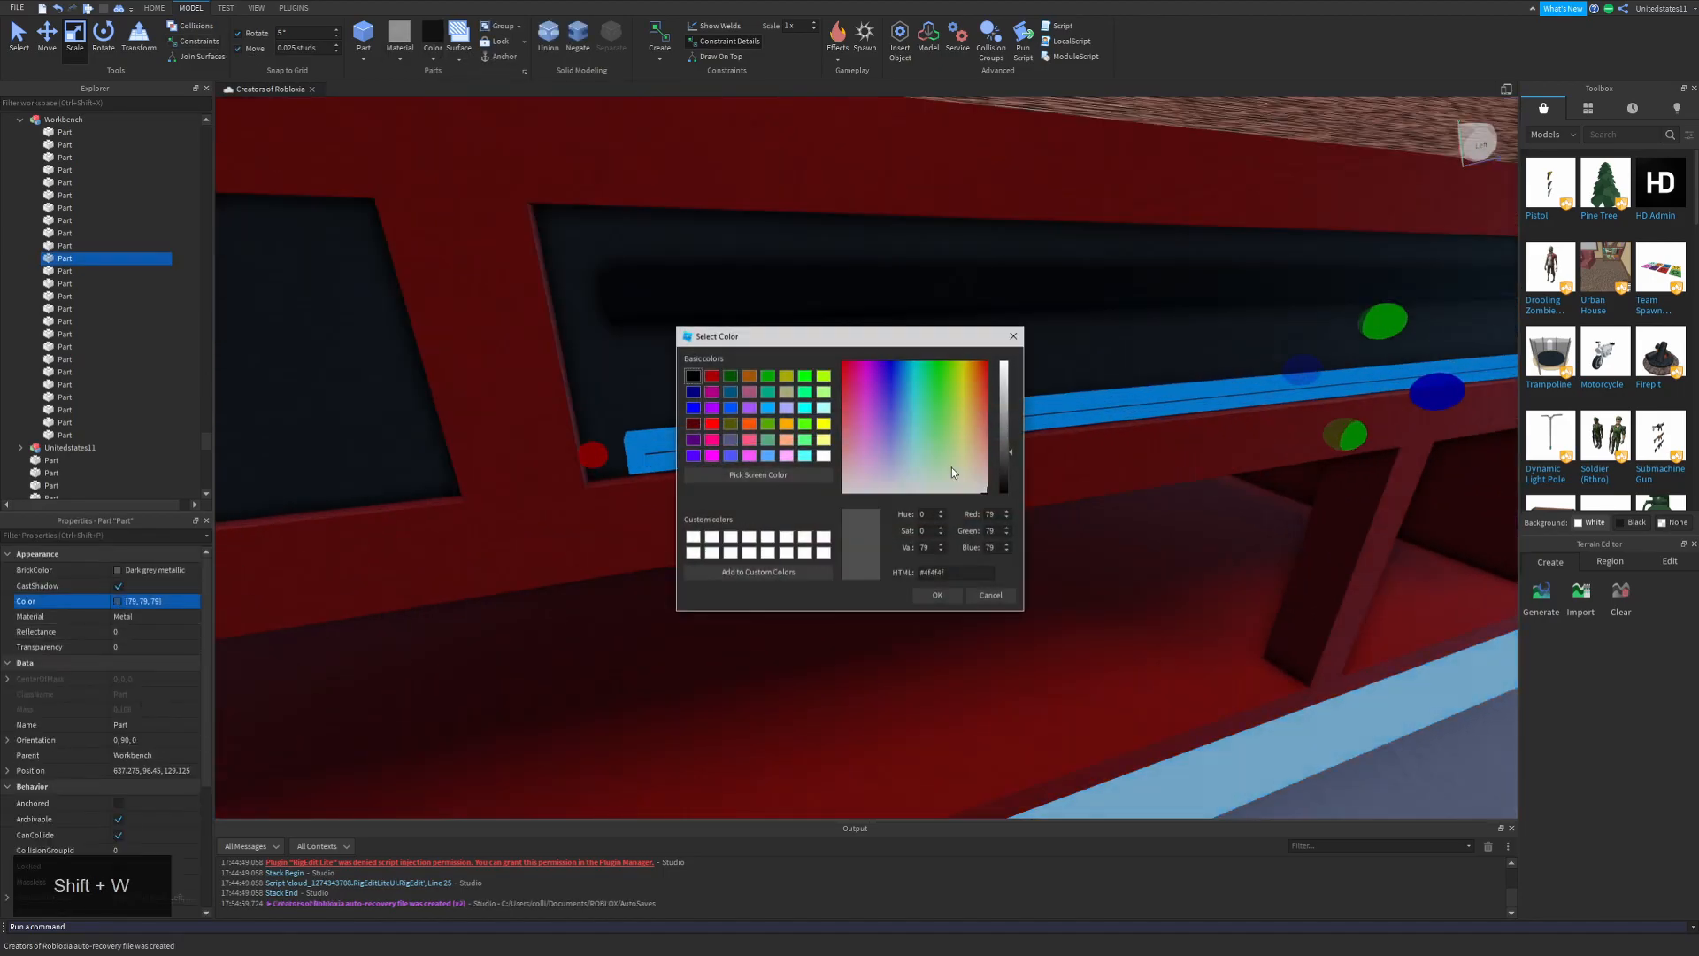
click(998, 422)
click(933, 590)
key(shift+s)
key(shift+d)
click(1324, 340)
key(shift+w)
Undo the height change of the lower rail in the wider upper compartment.
alt+click(876, 514)
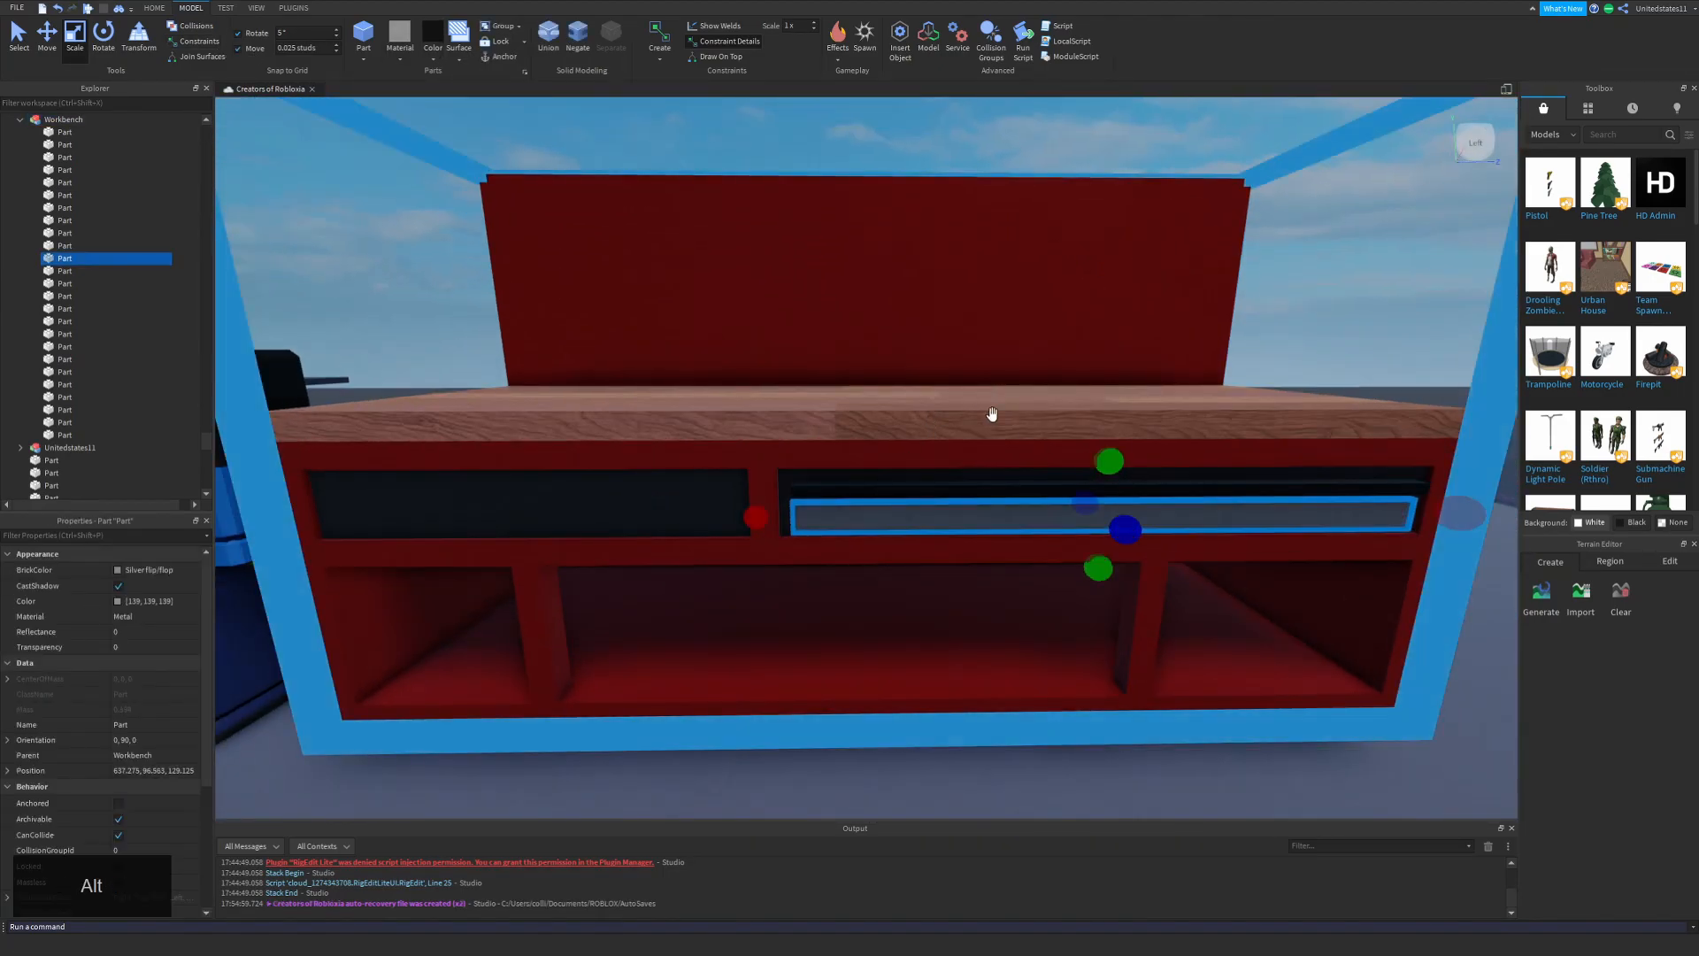
key(shift+s)
key(ctrl+z)
click(1213, 326)
click(1212, 326)
Copy the lower rail's color, RGB 139, 139, 139, onto the upper rail of the wider compartment.
key(shift+w)
alt+click(901, 606)
click(146, 601)
key(ctrl+c)
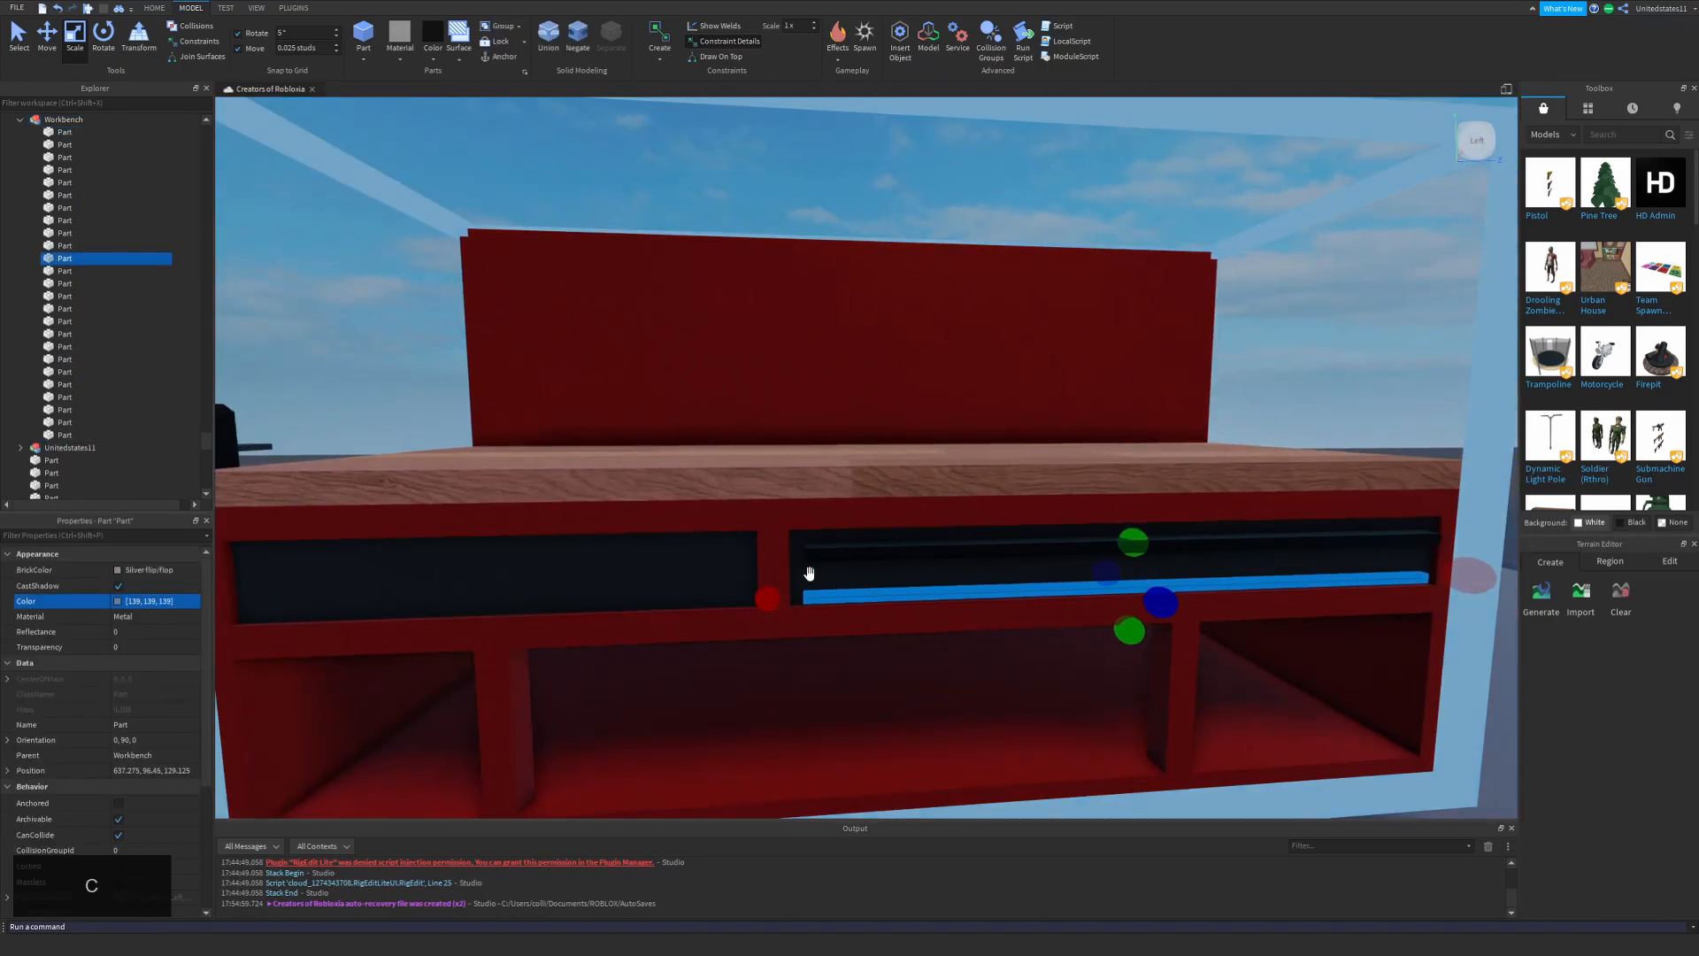
alt+shift+click(832, 559)
click(146, 601)
key(ctrl+v)
key(Return)
click(1247, 307)
key(shift+w)
Group the panels and rails of the wider upper compartment into a model named Drawer.
click(784, 545)
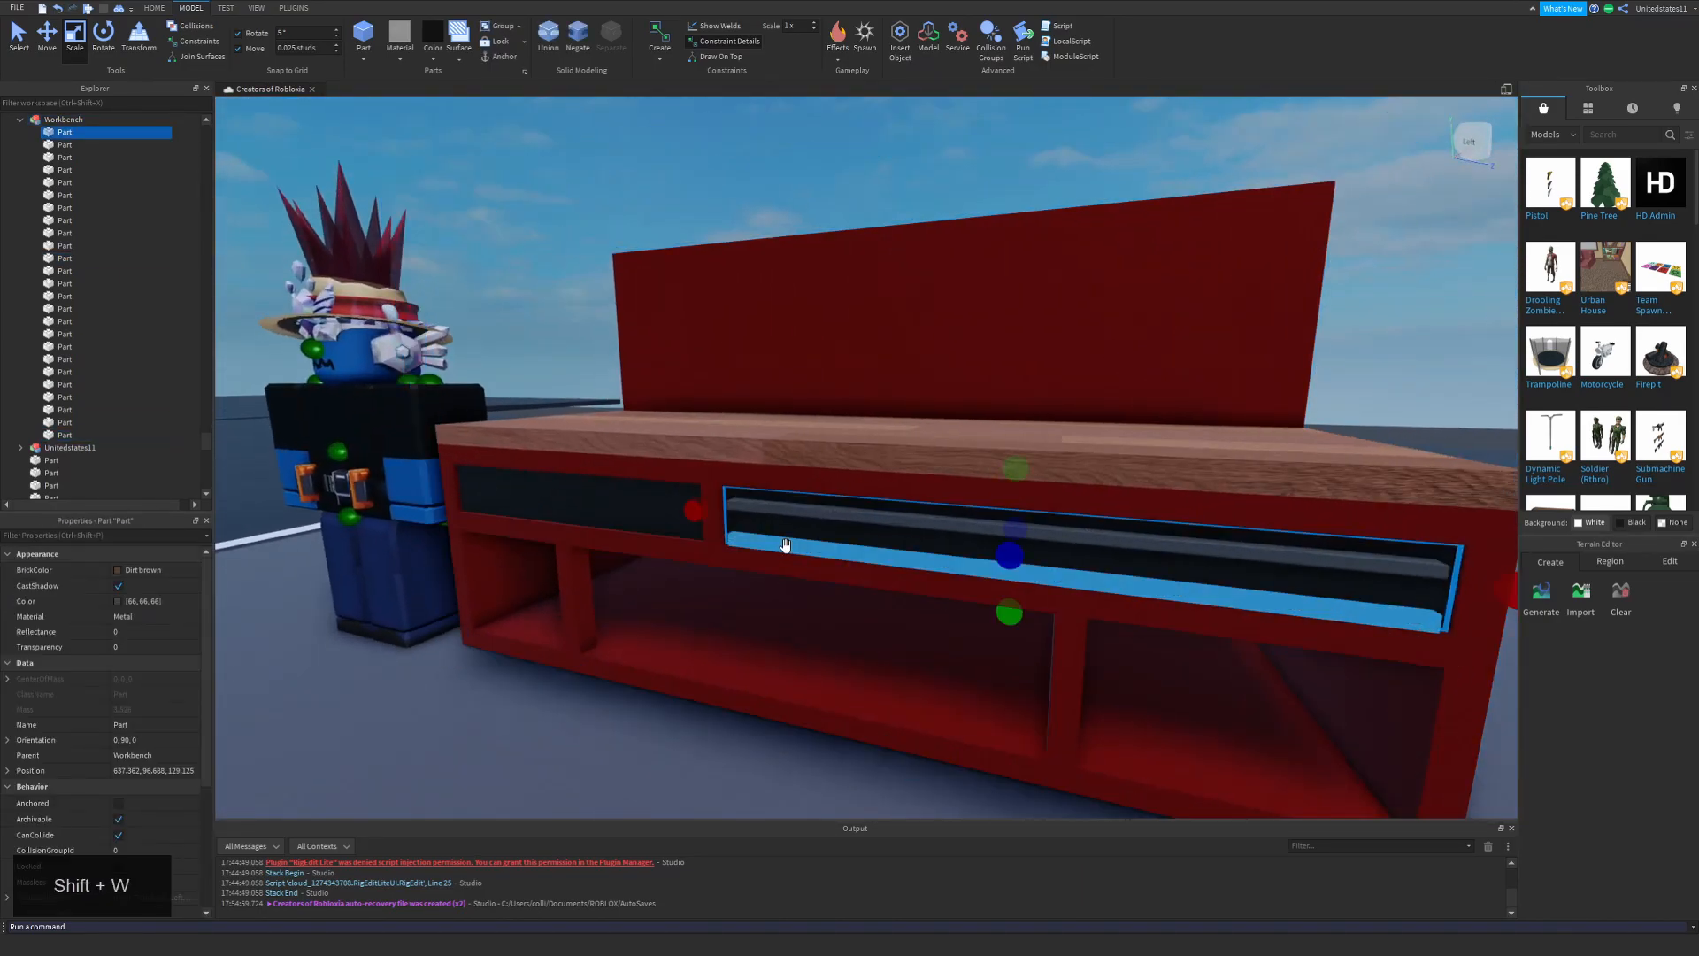
key(ctrl+g)
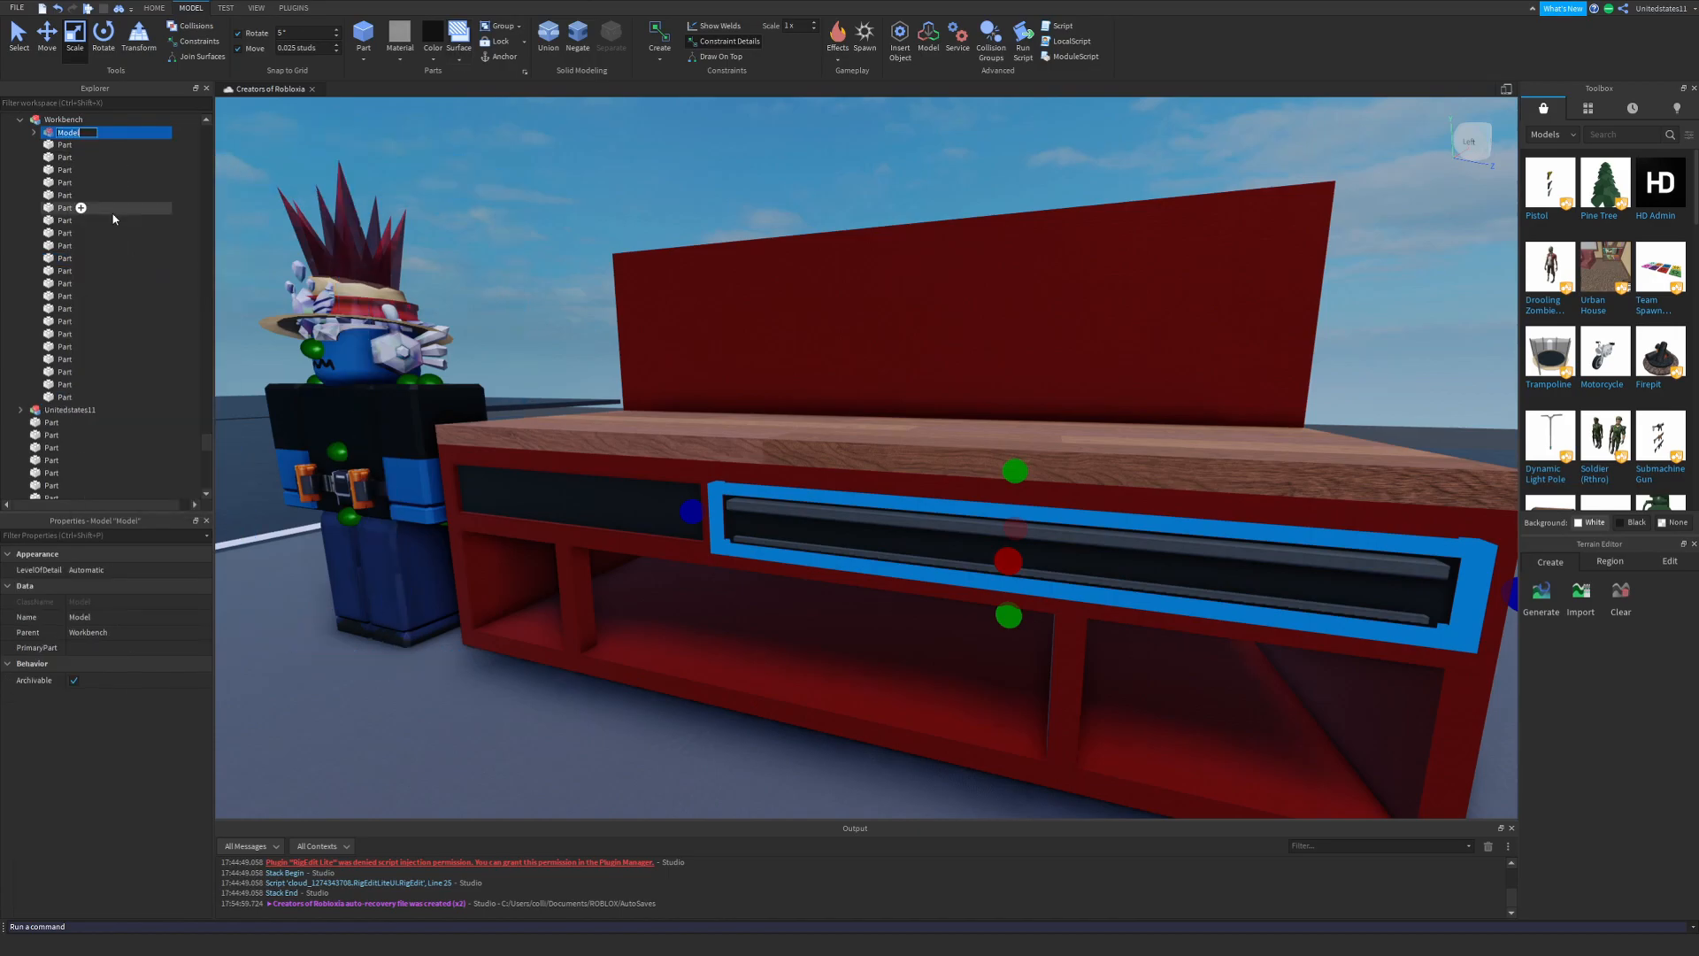
text(Drawer)
key(Return)
Set movement snapping to 0.125 studs and move a copy of the narrower upper compartment's panel down to the lower shelf level.
key(a)
alt+click(788, 479)
click(46, 38)
key(shift+a)
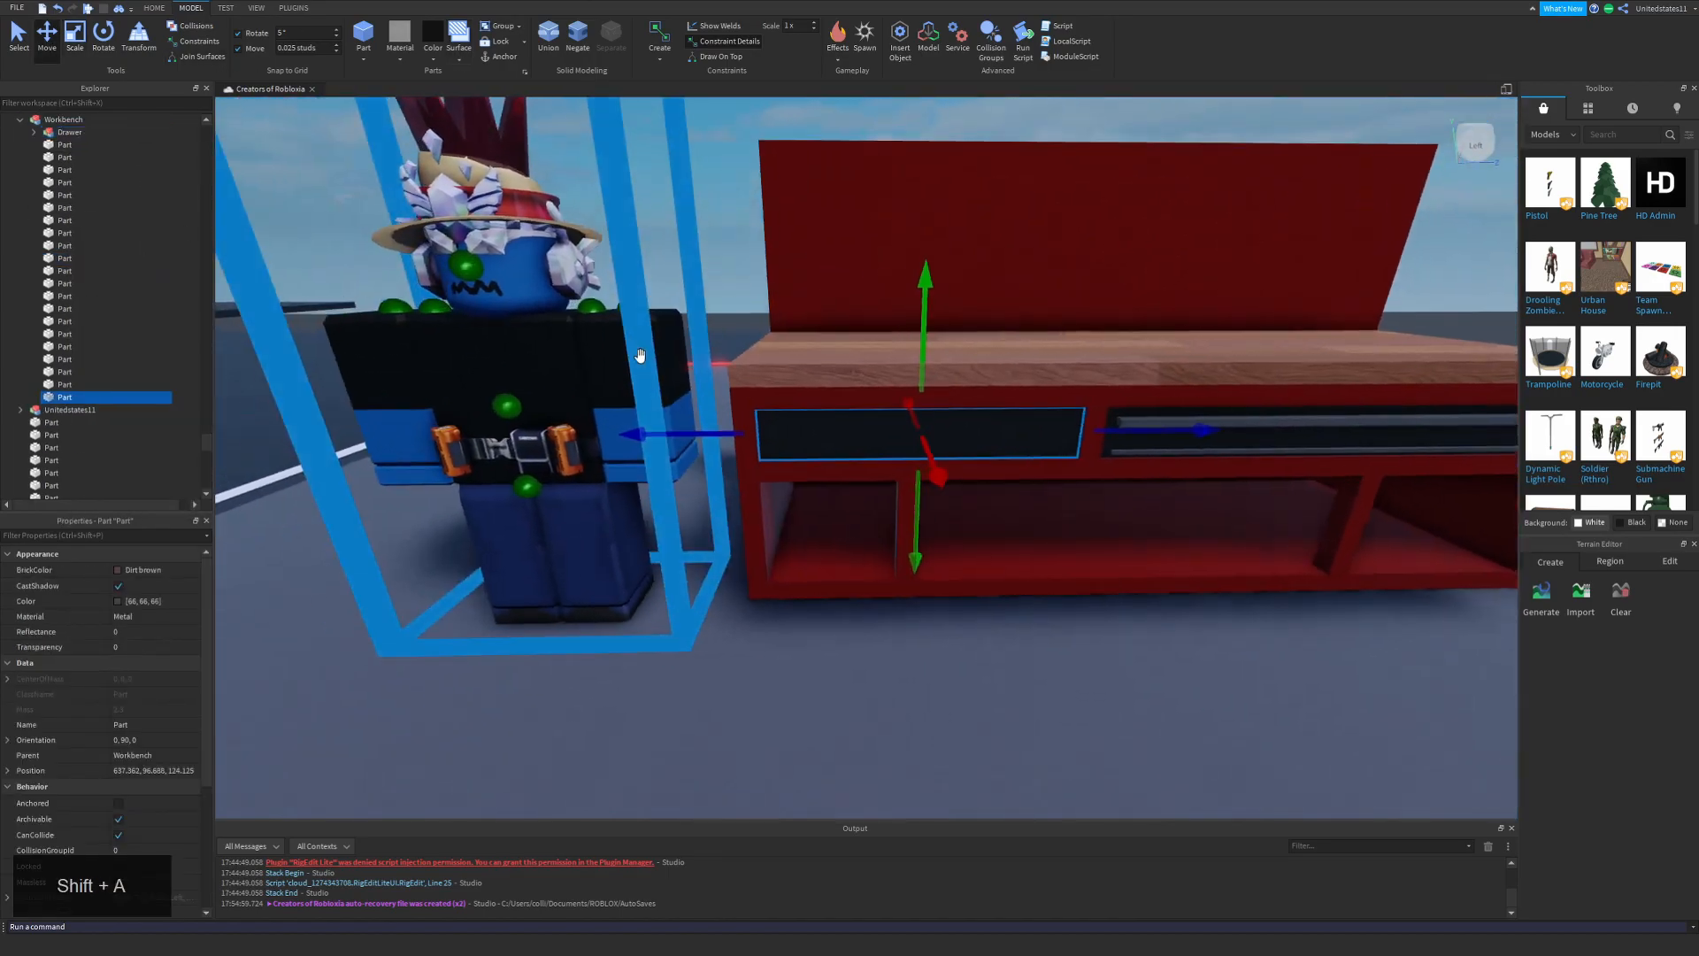
drag(916, 561, 915, 590)
key(ctrl+z)
double_click(294, 48)
text(0.125)
key(Return)
drag(909, 299, 899, 489)
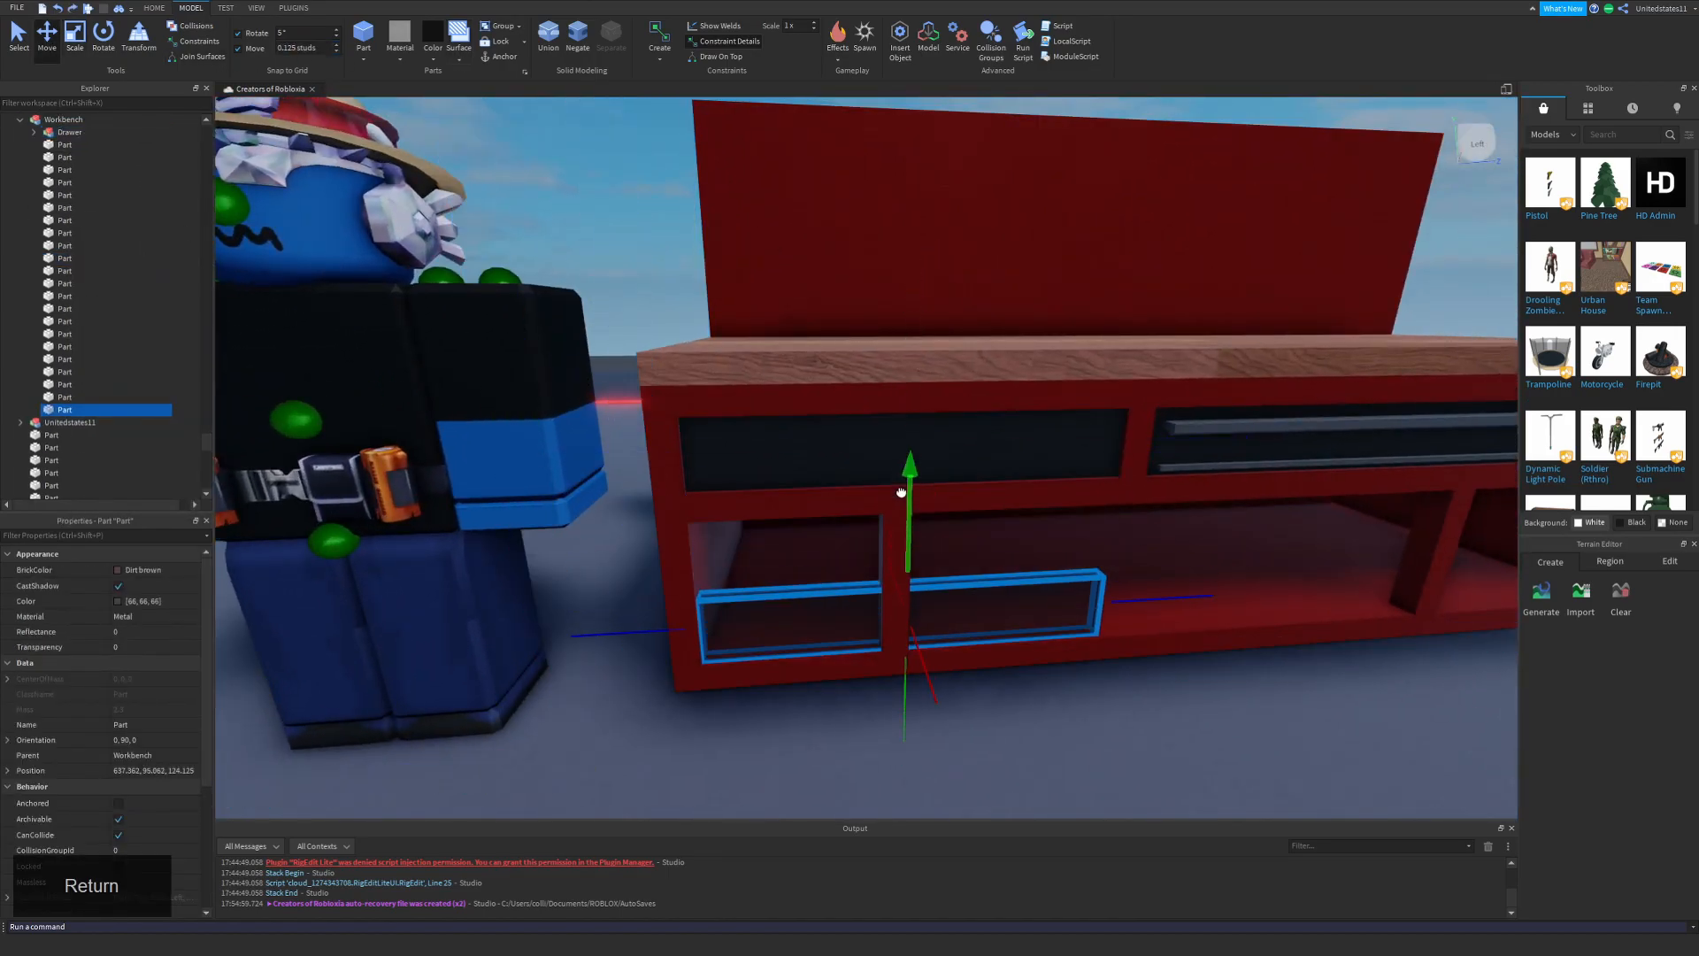
Scale the copied panel to fill the lower compartment nearest the character.
click(75, 37)
drag(787, 490, 789, 479)
key(shift+a)
mouse_move(788, 477)
right_down()
mouse_move(746, 470)
mouse_move(775, 479)
right_up()
key(shift+w)
key(shift+s)
key(shift+w)
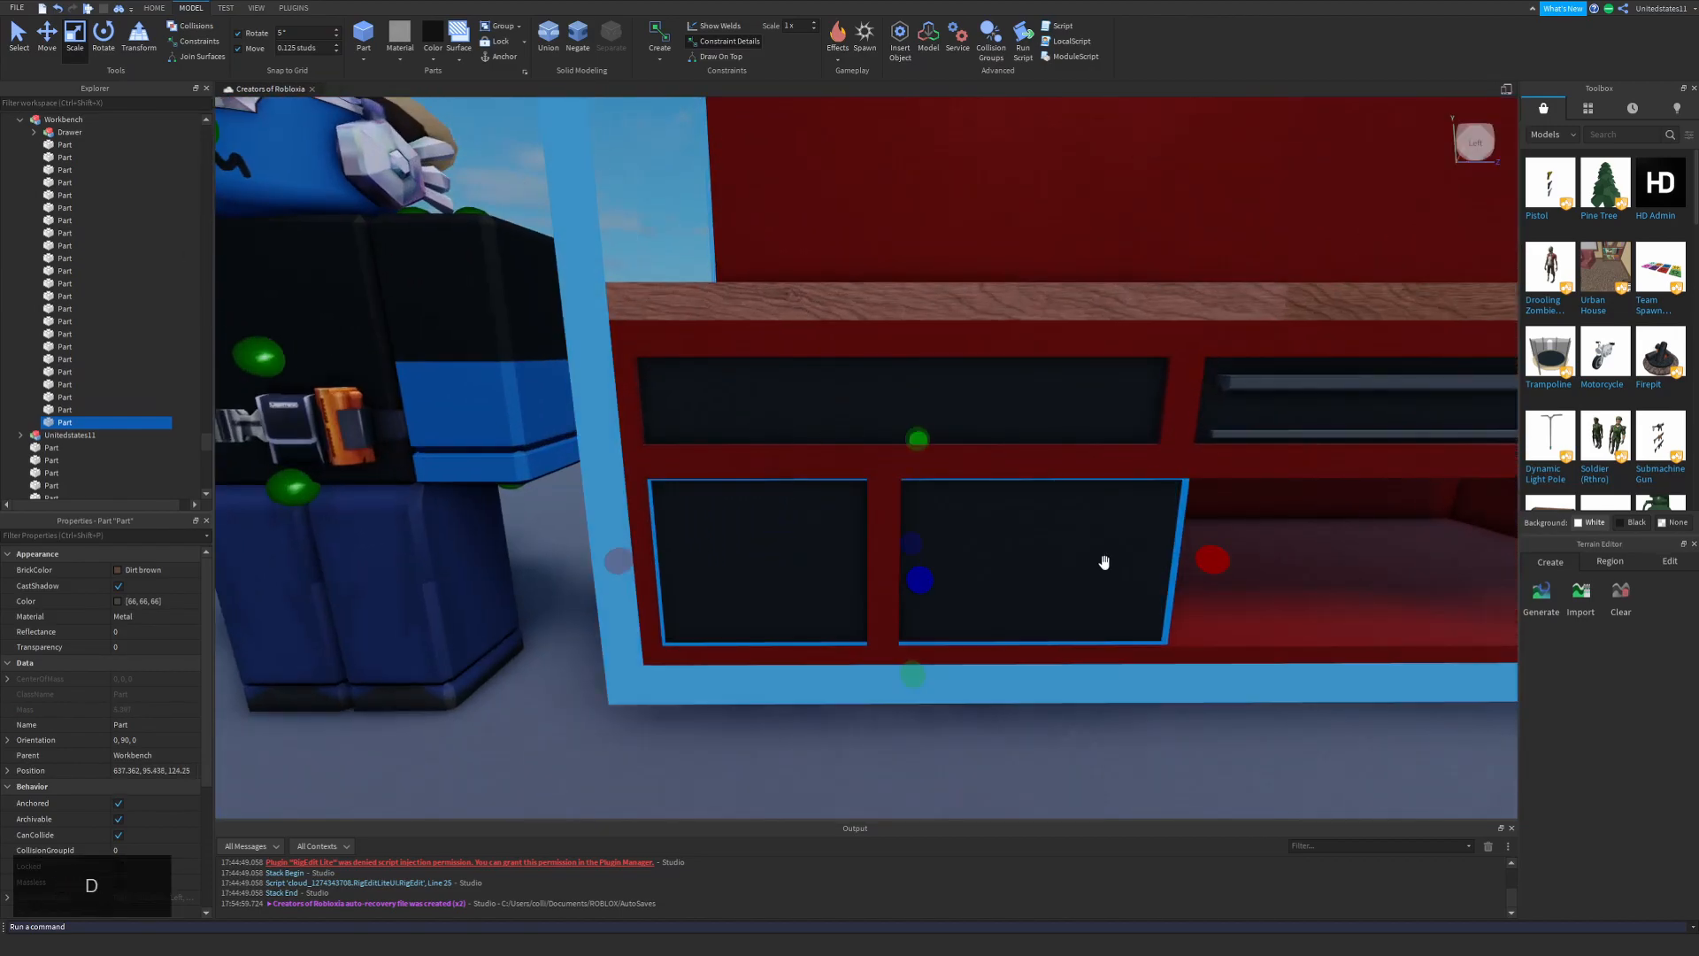
Fit another panel copy across the middle lower compartment, covering only its lower half.
drag(618, 560, 872, 561)
key(d)
right_drag(871, 561, 853, 599)
key(s)
drag(845, 549, 1164, 577)
drag(873, 434, 876, 490)
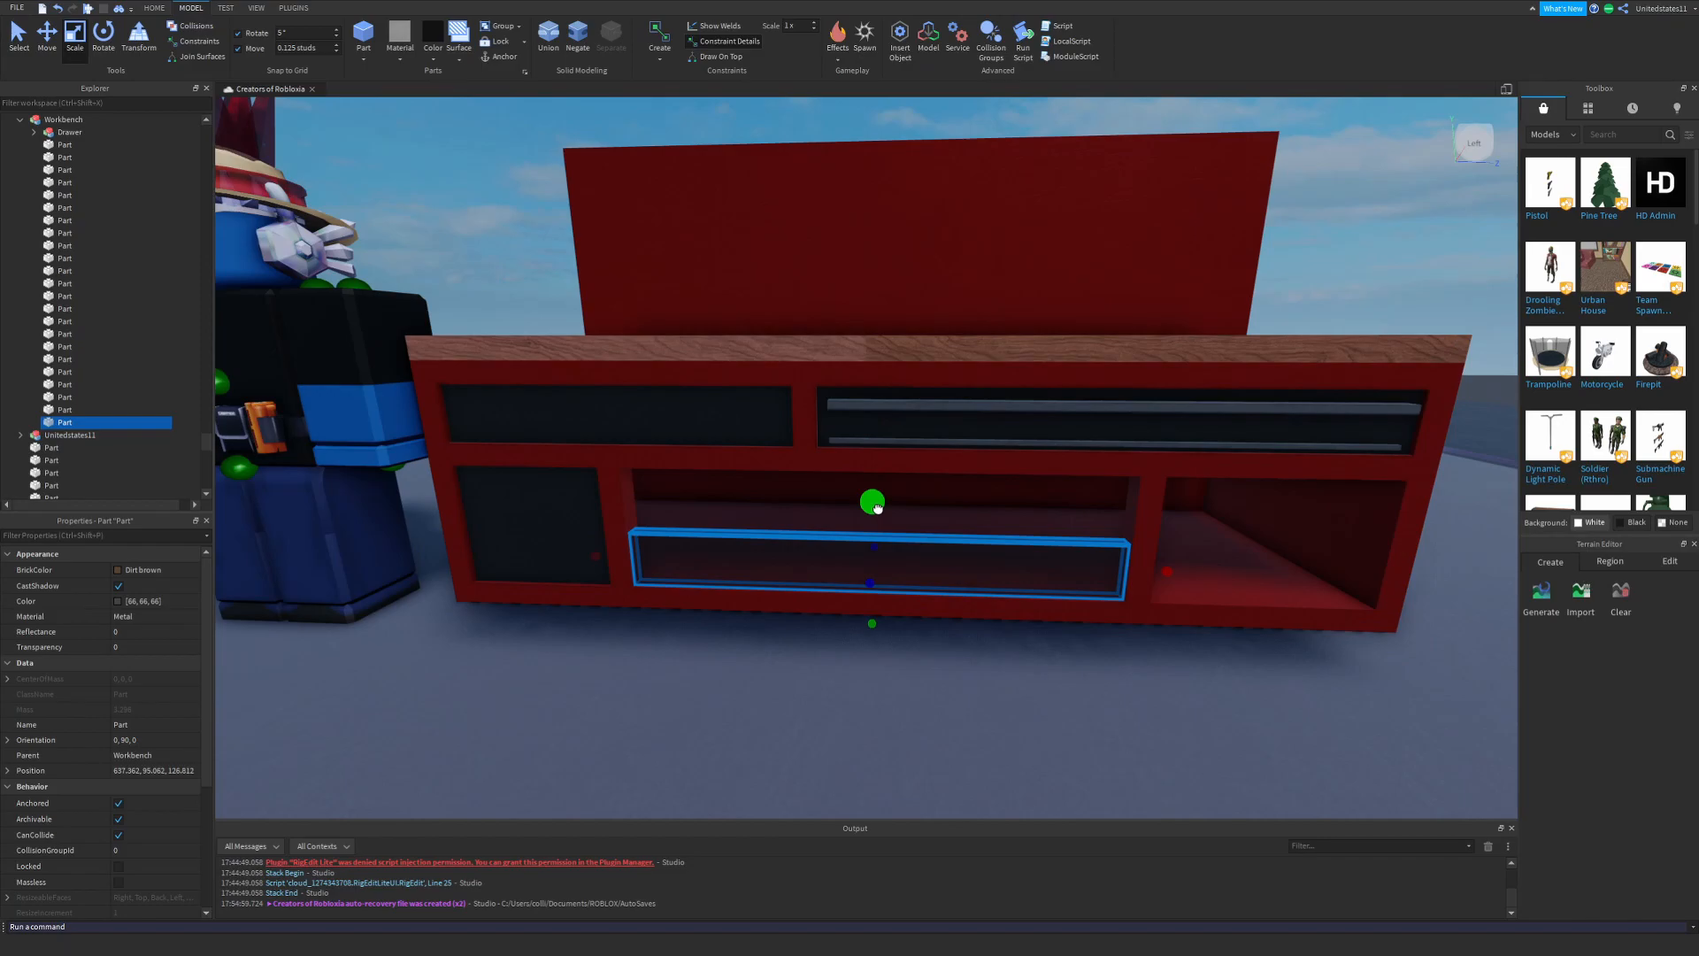
right_drag(876, 489, 874, 531)
key(shift+w)
Duplicate the middle compartment panel, move the copy up, and scale it to cover the upper half.
key(ctrl+d)
click(47, 37)
drag(858, 513, 857, 439)
click(76, 37)
drag(847, 618, 860, 600)
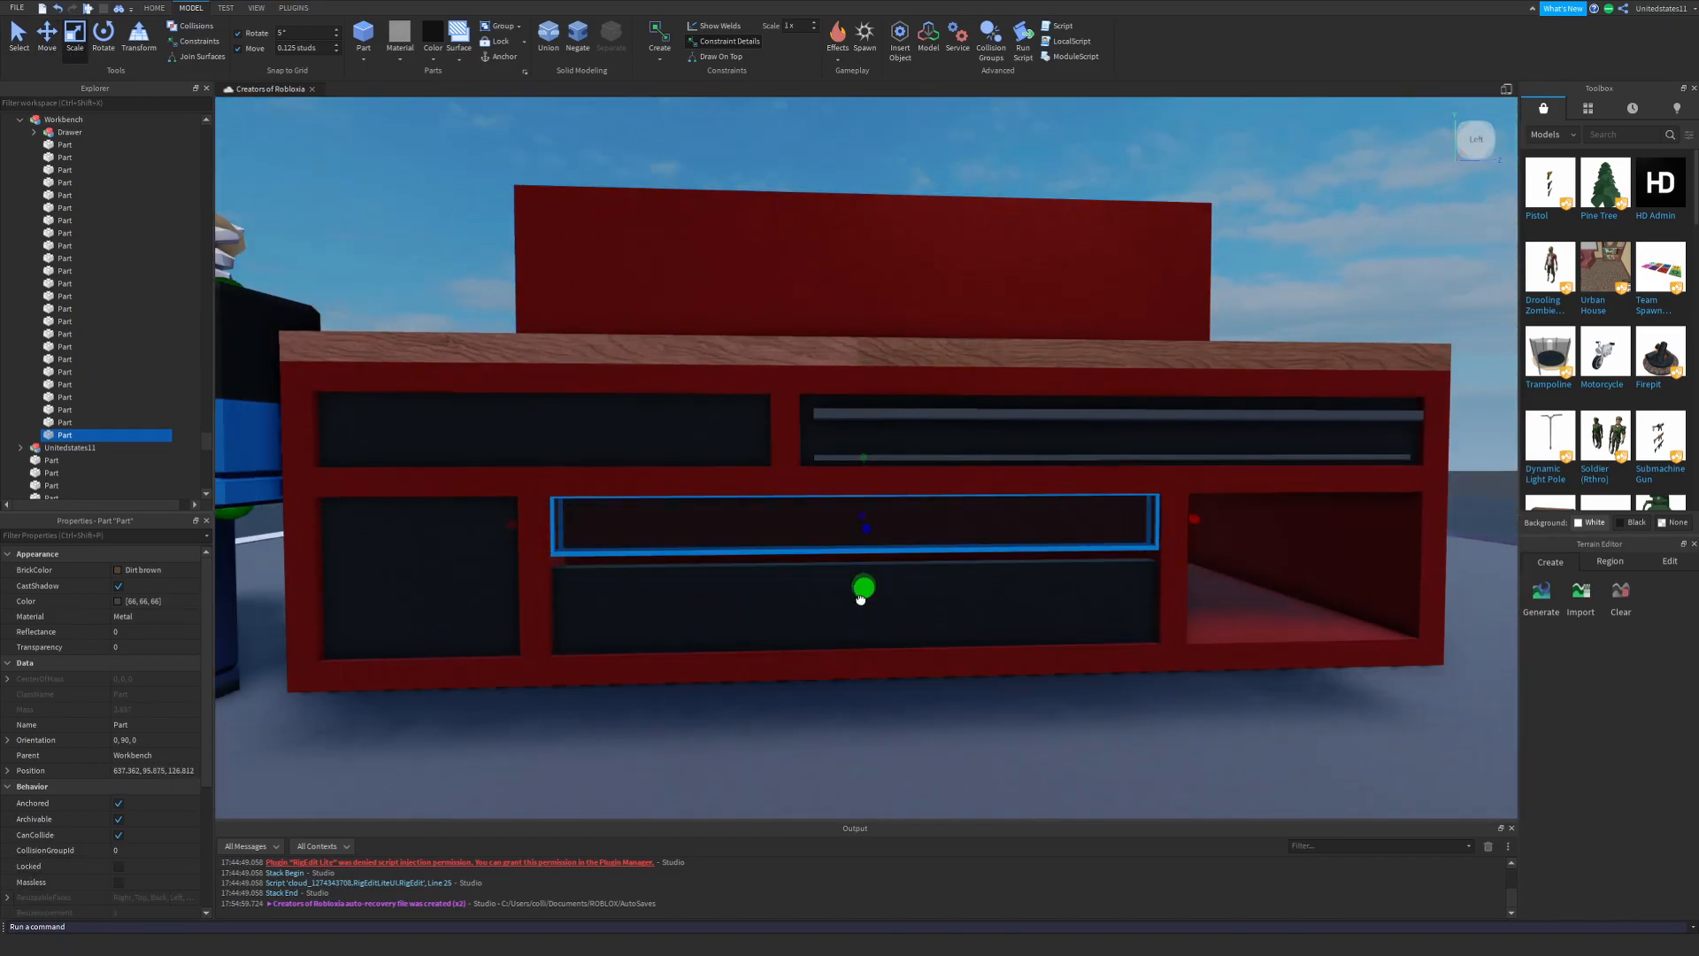
Set snapping to 0.025 studs and refine the seam between the two middle drawer panels.
key(shift+w)
click(793, 538)
alt+click(652, 322)
key(shift+s)
double_click(288, 48)
text(0.025)
key(Return)
drag(799, 398, 798, 390)
click(773, 466)
Fit a copy of the lower middle panel into the open lower compartment at the workbench's far end.
key(shift+w)
alt+click(773, 466)
key(shift+s)
key(shift+d)
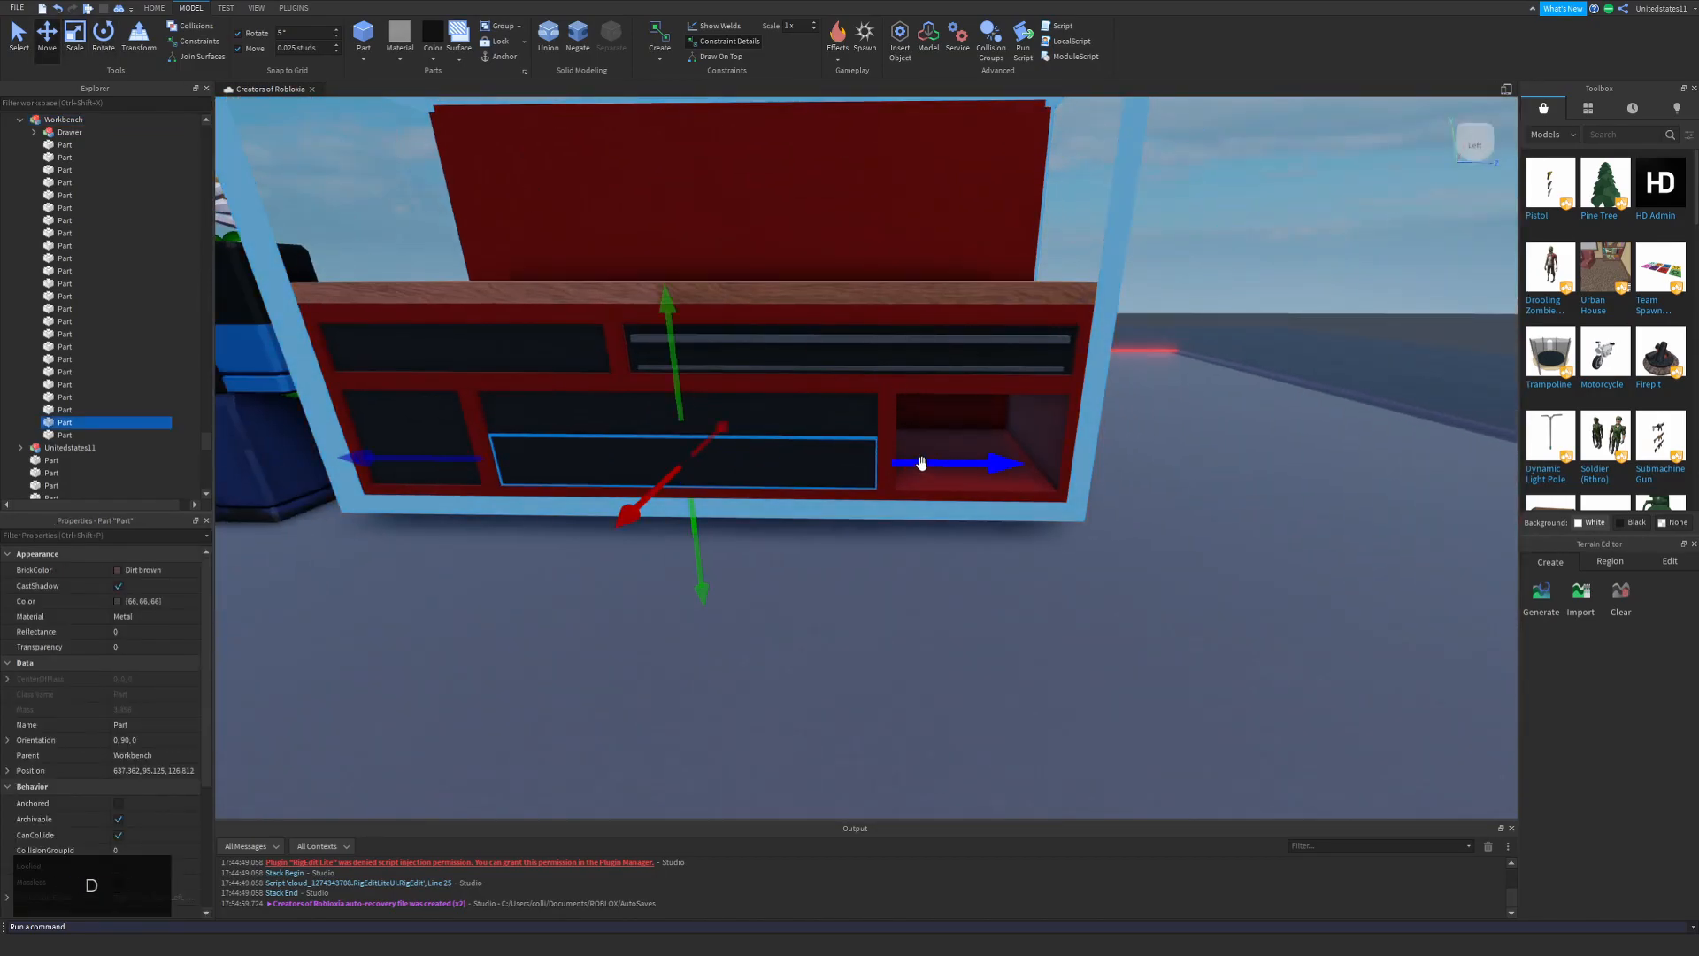
click(75, 37)
drag(631, 460, 851, 462)
key(shift+w)
right_drag(864, 493, 872, 471)
key(shift+d)
drag(876, 475, 881, 386)
Duplicate the end compartment panel twice and scale the copy into a shorter drawer front.
key(shift+w)
click(47, 37)
key(ctrl+d)
key(ctrl+d)
click(75, 37)
drag(883, 546, 883, 527)
Set snapping to 0.025 studs and adjust the end compartment's three stacked drawer fronts to leave thin gaps between them.
double_click(305, 48)
text(.025)
key(Return)
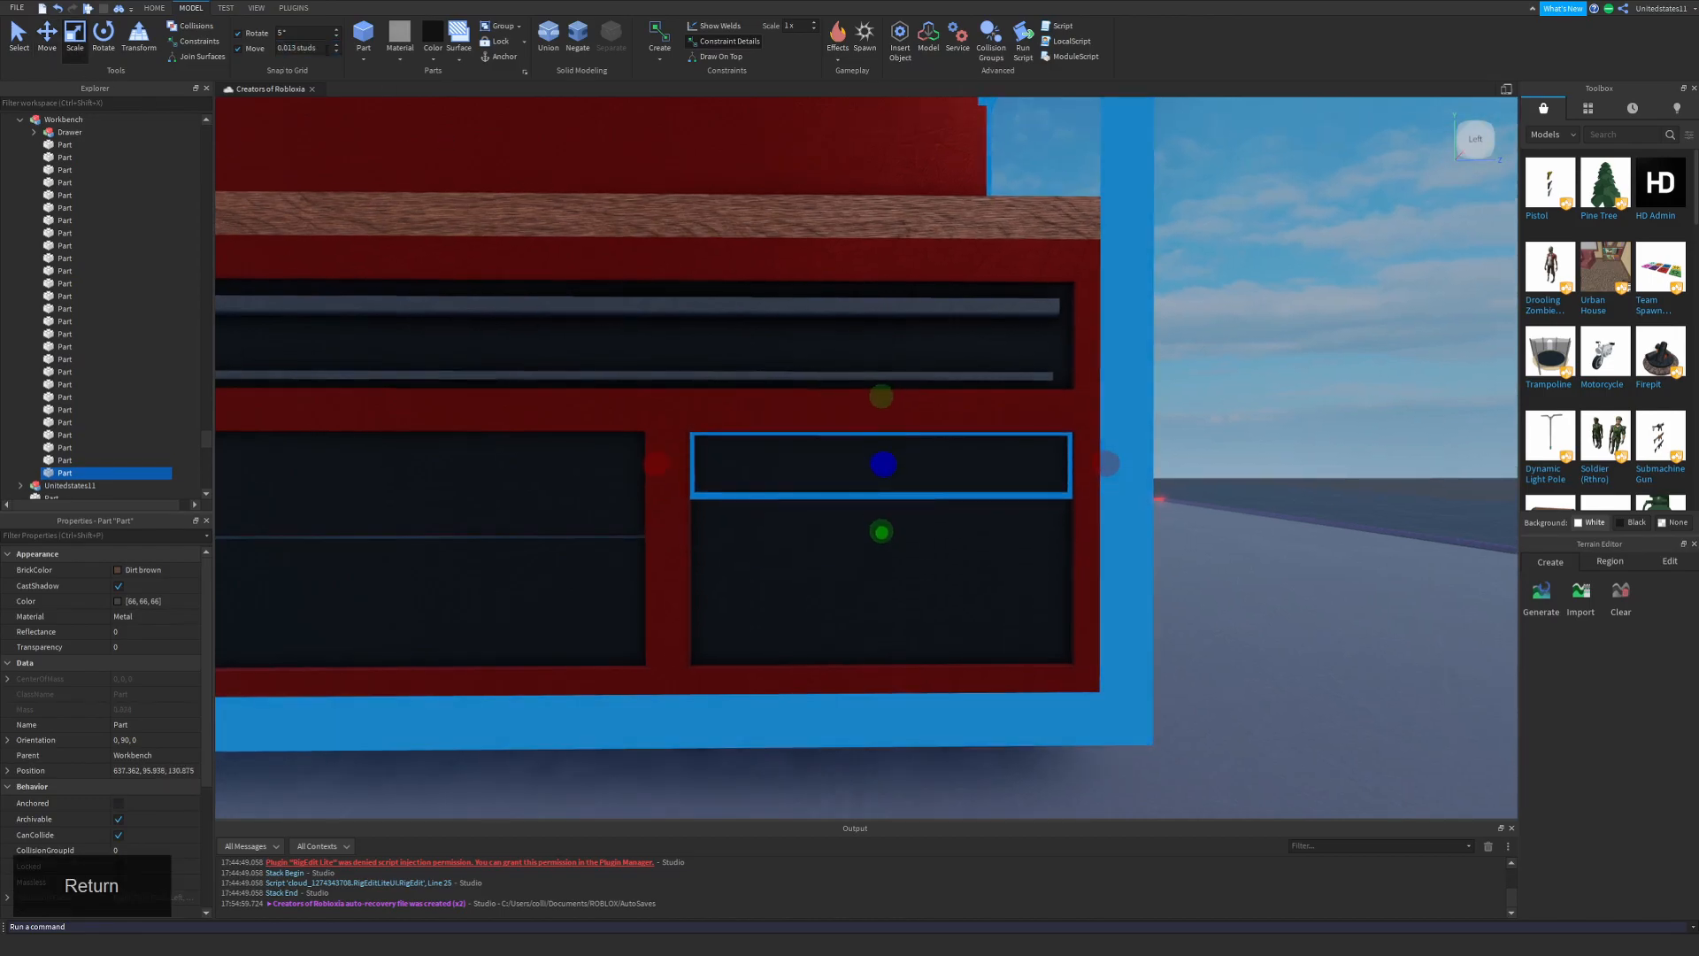
right_drag(924, 524, 911, 512)
alt+click(911, 513)
key(shift+s)
alt+click(818, 427)
alt+click(790, 352)
right_drag(786, 341, 788, 348)
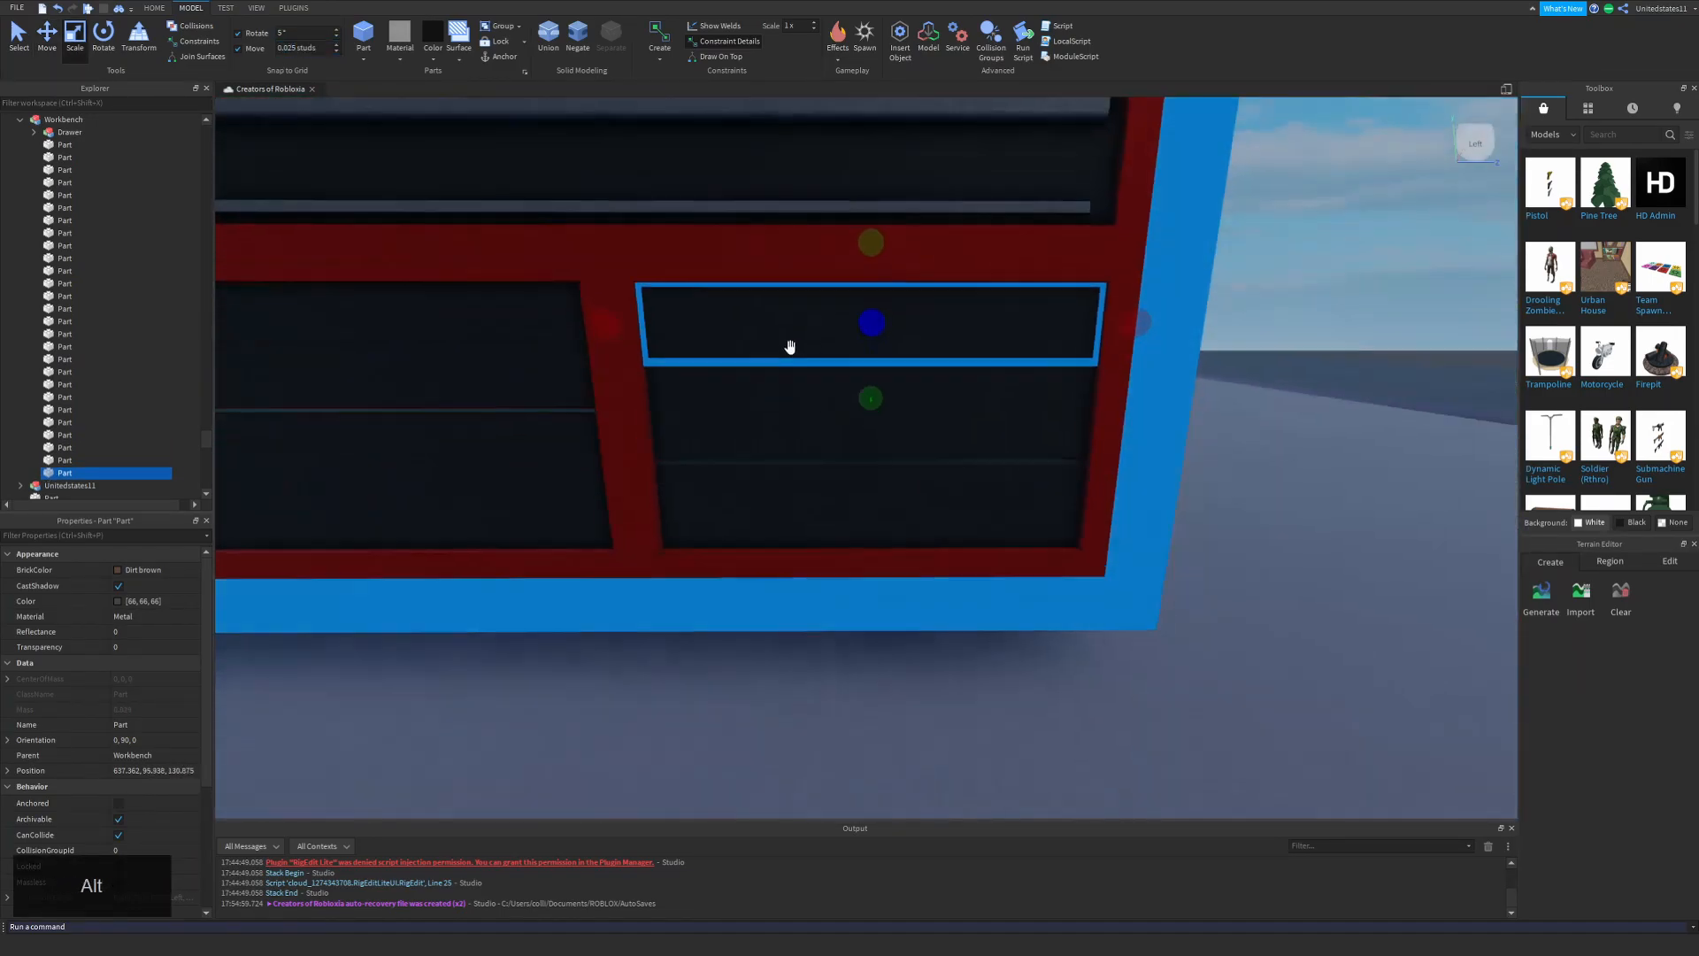
key(shift+s)
click(1239, 383)
key(s)
key(w)
key(shift+a)
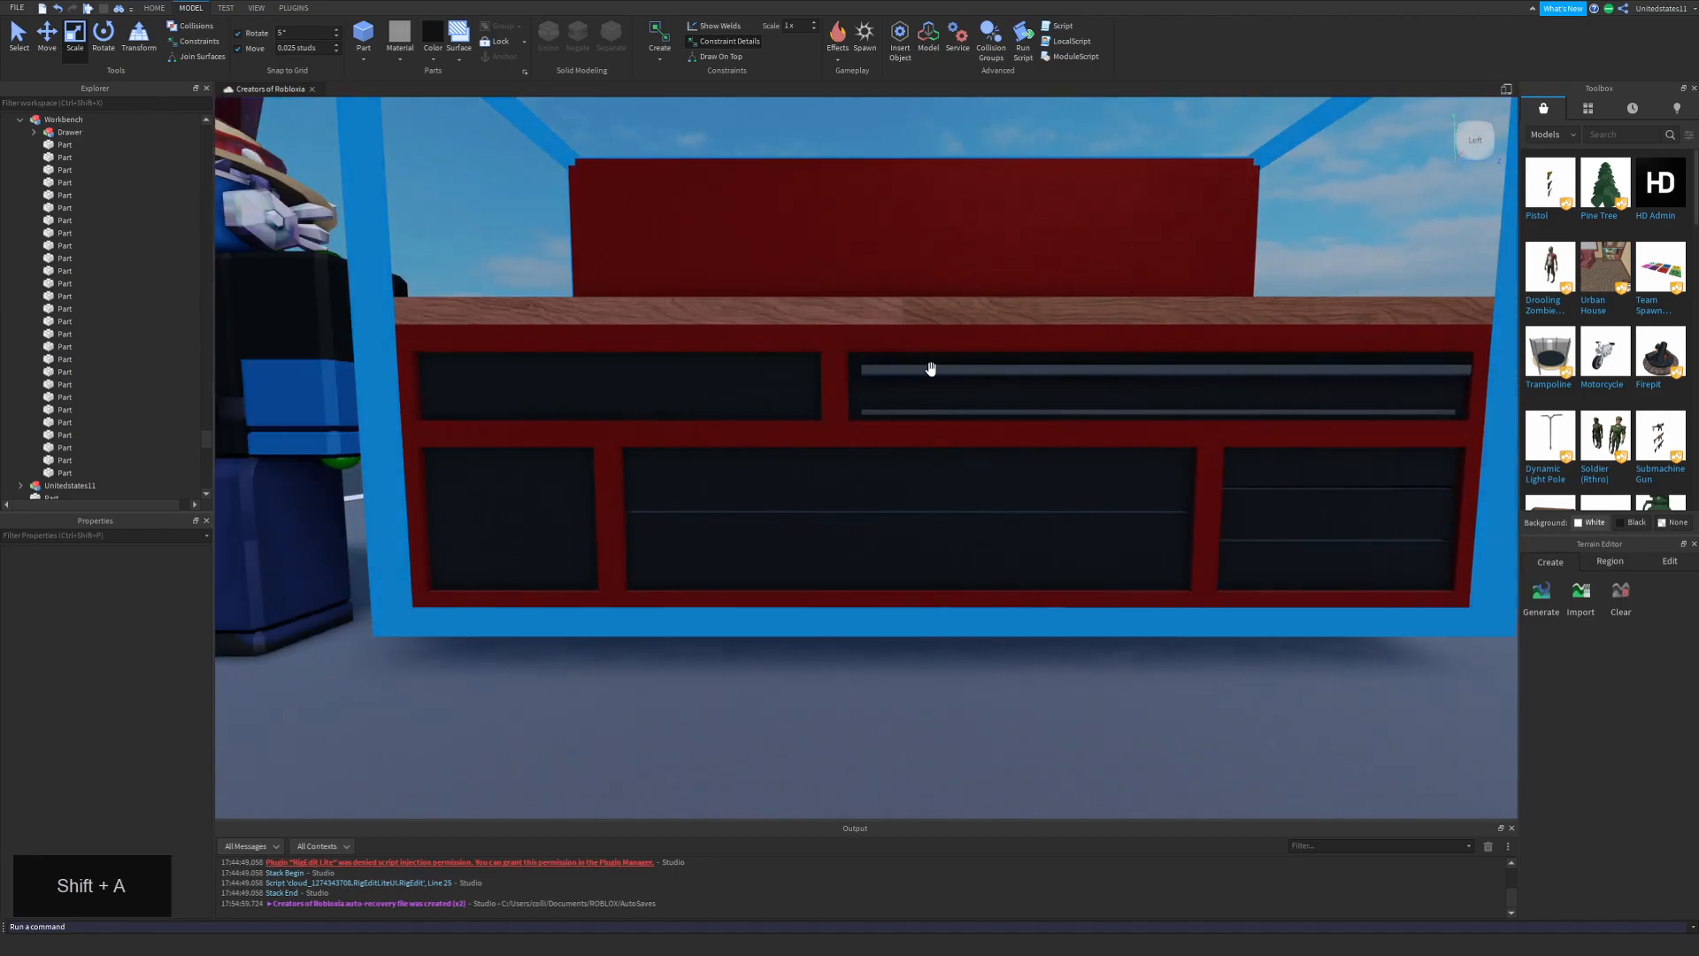
Ungroup the Drawer model in the wider upper compartment.
alt+click(929, 368)
click(63, 137)
click(47, 40)
key(shift+a)
right_drag(1044, 257, 1192, 215)
key(ctrl+u)
click(1192, 215)
Duplicate both grey rails, set movement snapping to 0.125 studs, and move the copies across to the narrower upper compartment.
key(shift+w)
alt+shift+click(748, 393)
right_drag(748, 393, 807, 383)
key(ctrl+d)
double_click(294, 48)
text(0.125)
drag(796, 384, 675, 410)
click(847, 426)
Shorten the two copied rails to end inside the narrower upper compartment.
key(shift+w)
alt+click(846, 427)
click(75, 40)
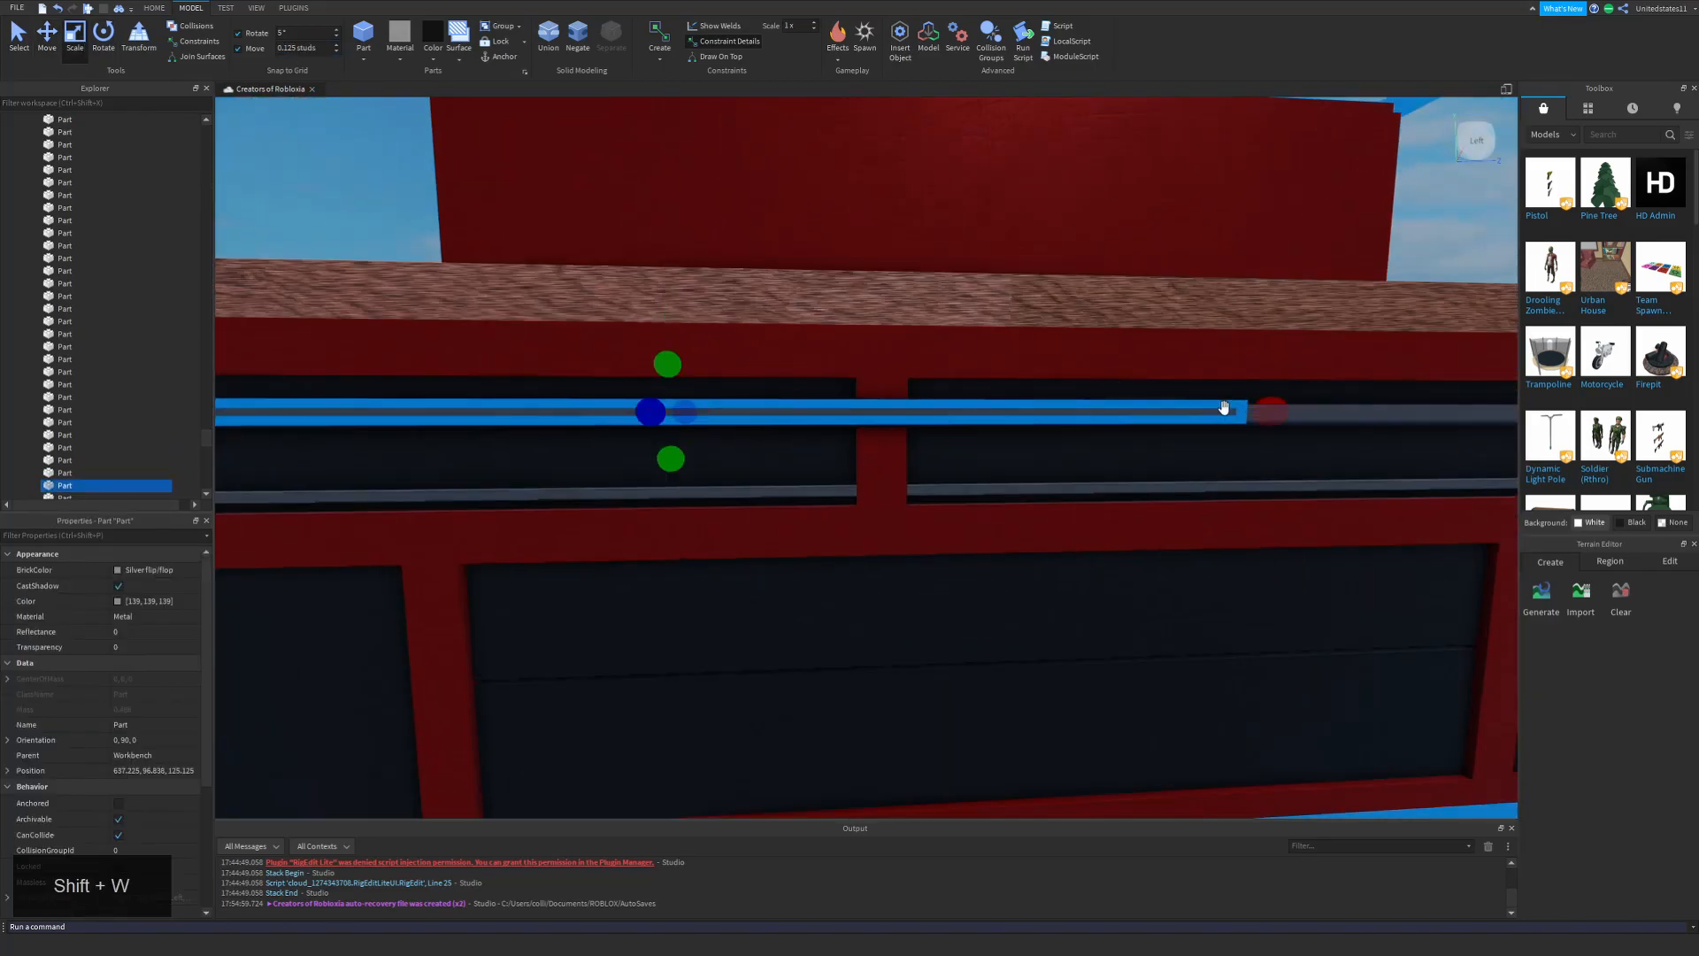
drag(1259, 485, 854, 487)
key(a)
key(s)
click(834, 522)
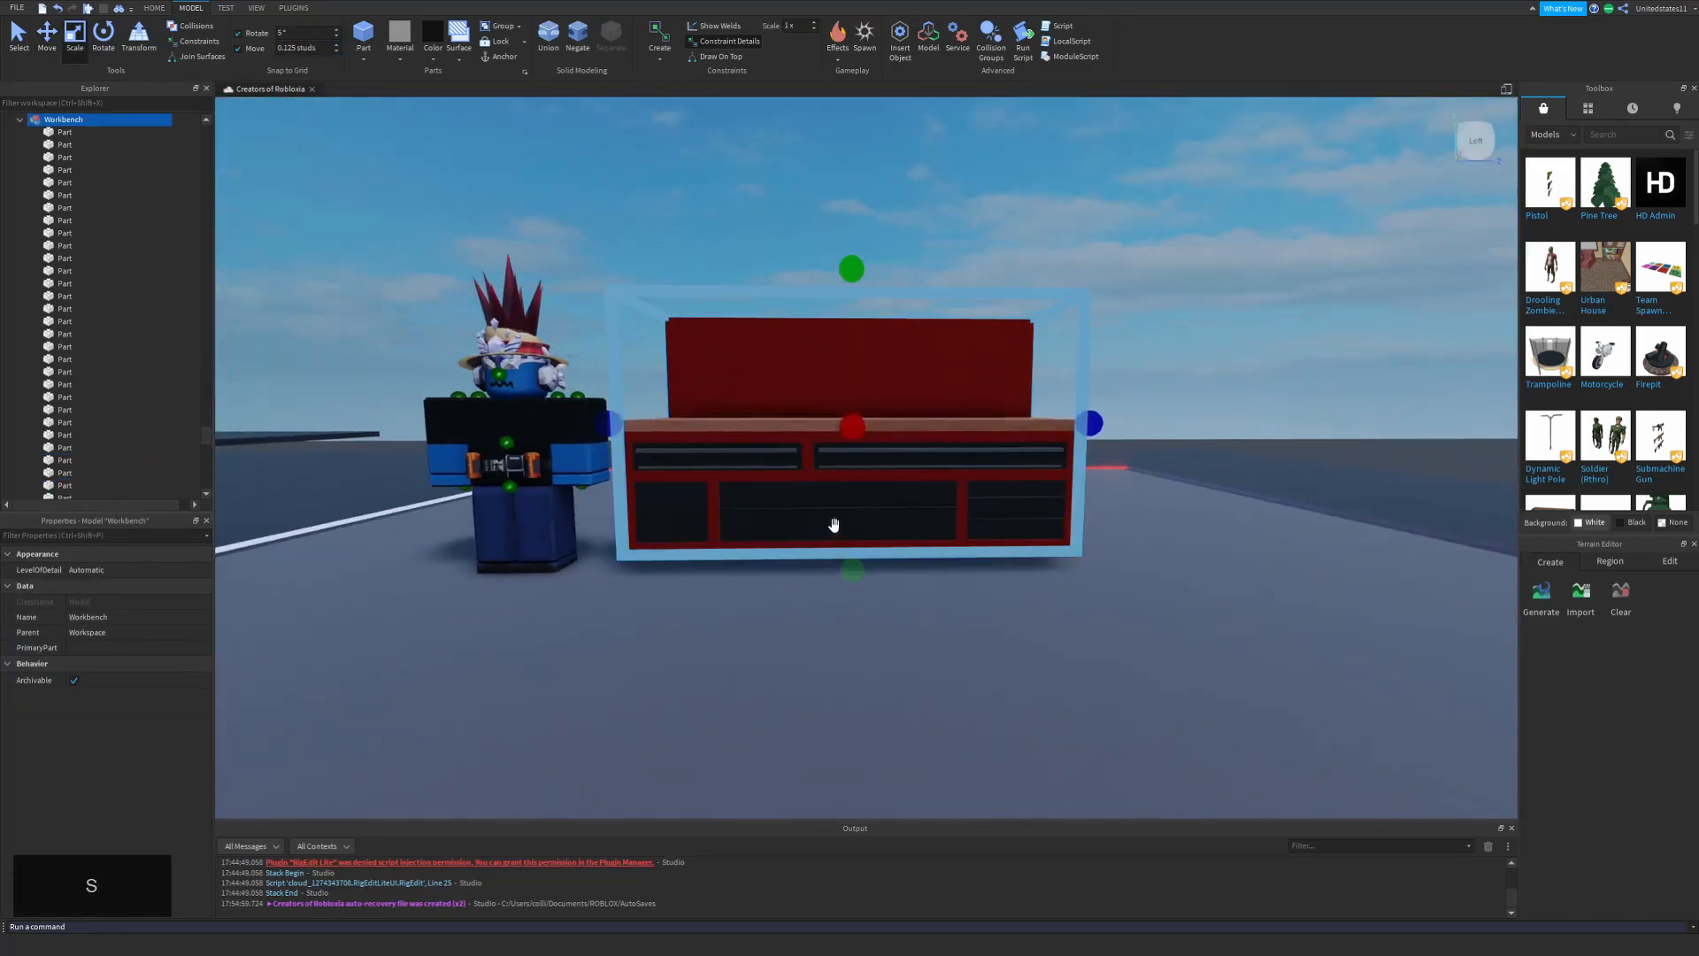
Duplicate the narrower upper compartment's three rail parts and move the copies down into the middle lower compartment.
key(shift+w)
alt+click(816, 476)
alt+shift+click(838, 440)
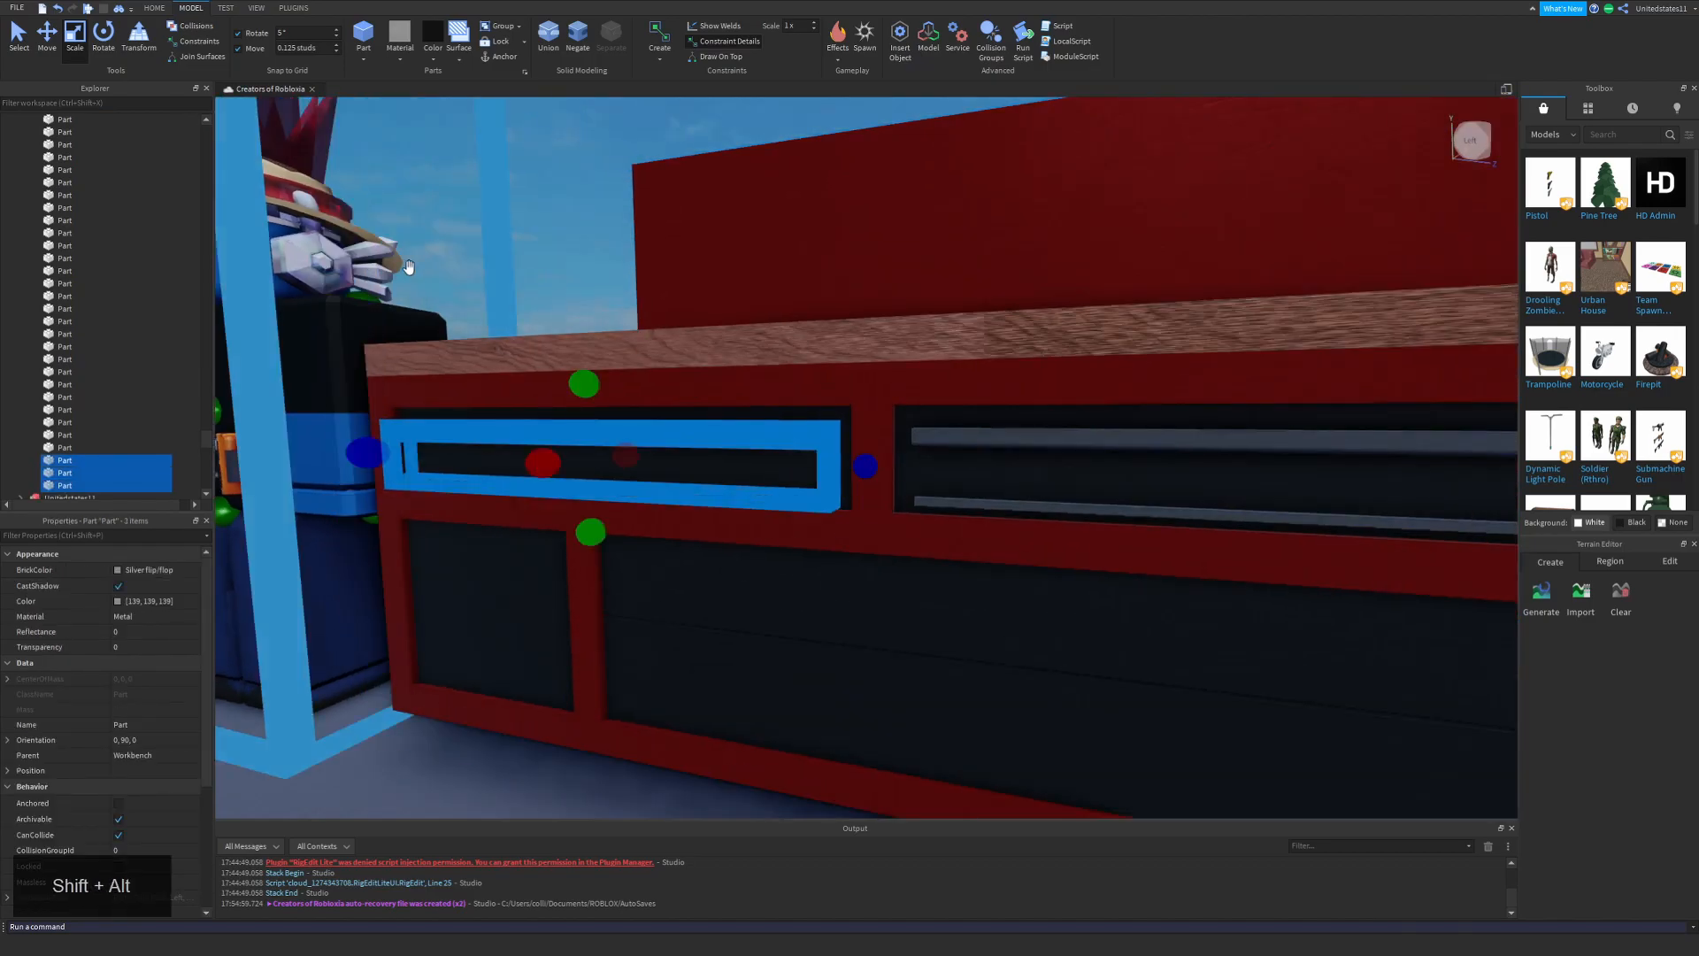
click(47, 39)
key(s)
key(ctrl+d)
drag(815, 392, 824, 456)
key(shift+d)
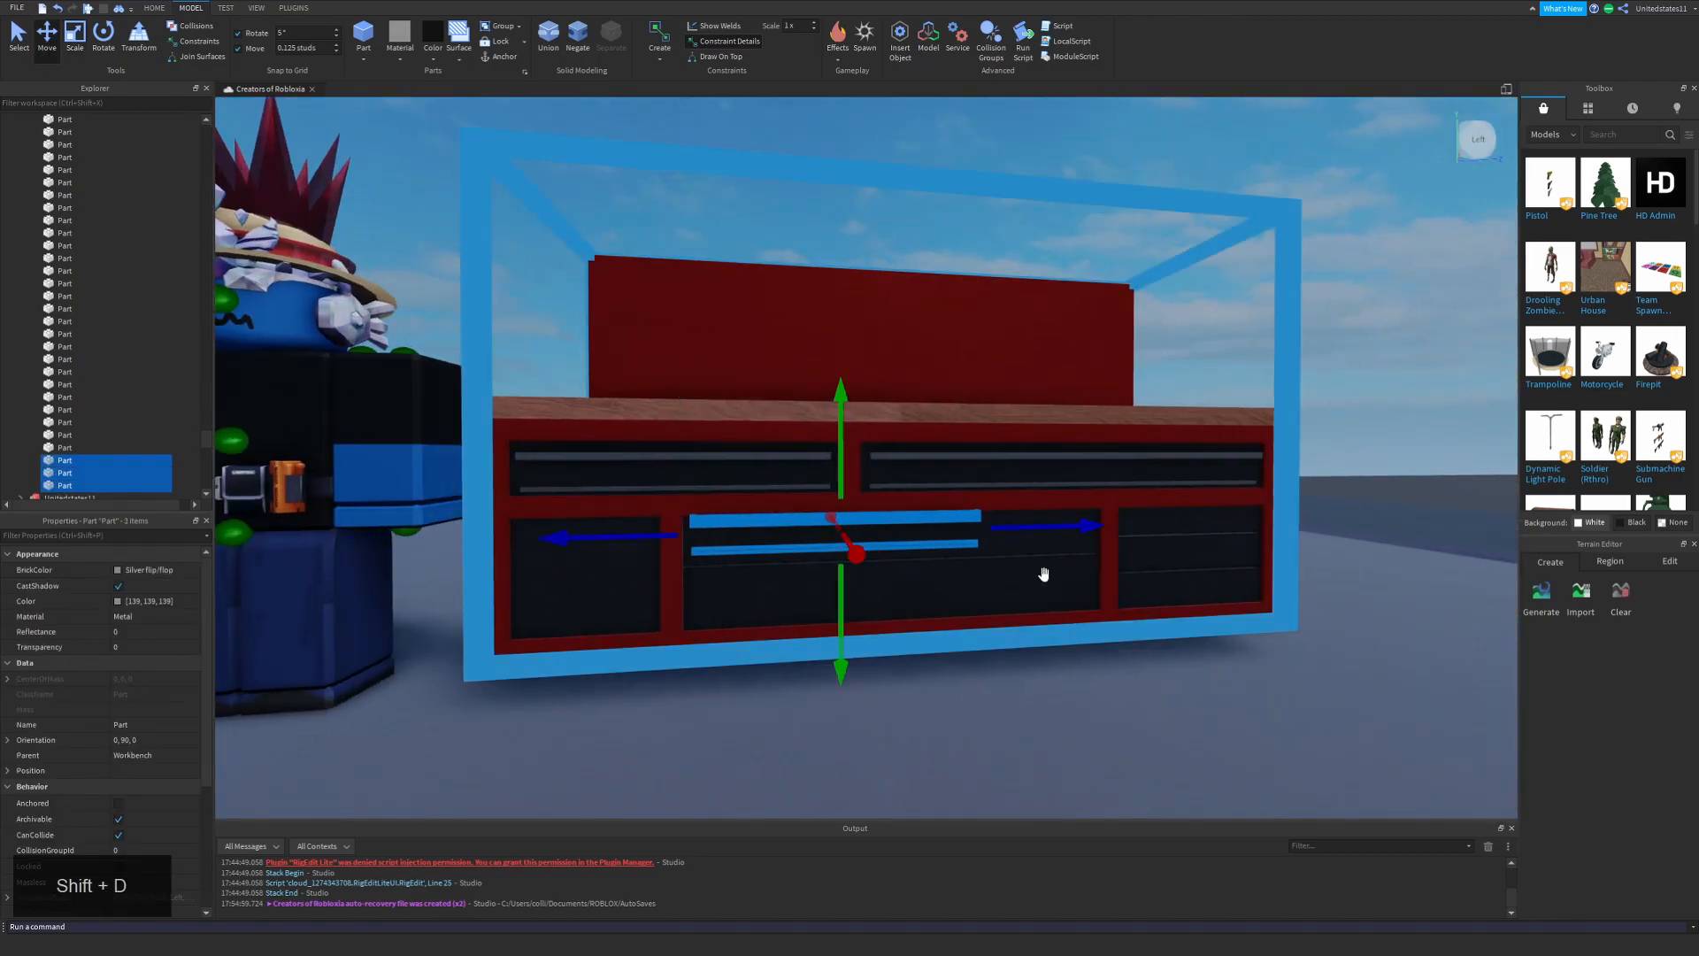
Align the copied rails with the upper drawer front of the middle lower compartment.
key(shift+w)
key(z)
drag(1150, 506, 1139, 506)
drag(956, 410, 956, 420)
key(shift+a)
click(968, 566)
Lengthen the copied rail parts one by one to span the middle lower compartment's upper drawer.
alt+click(708, 341)
click(75, 40)
key(shift+d)
drag(880, 340, 975, 394)
alt+click(531, 348)
drag(578, 345, 992, 352)
alt+click(549, 433)
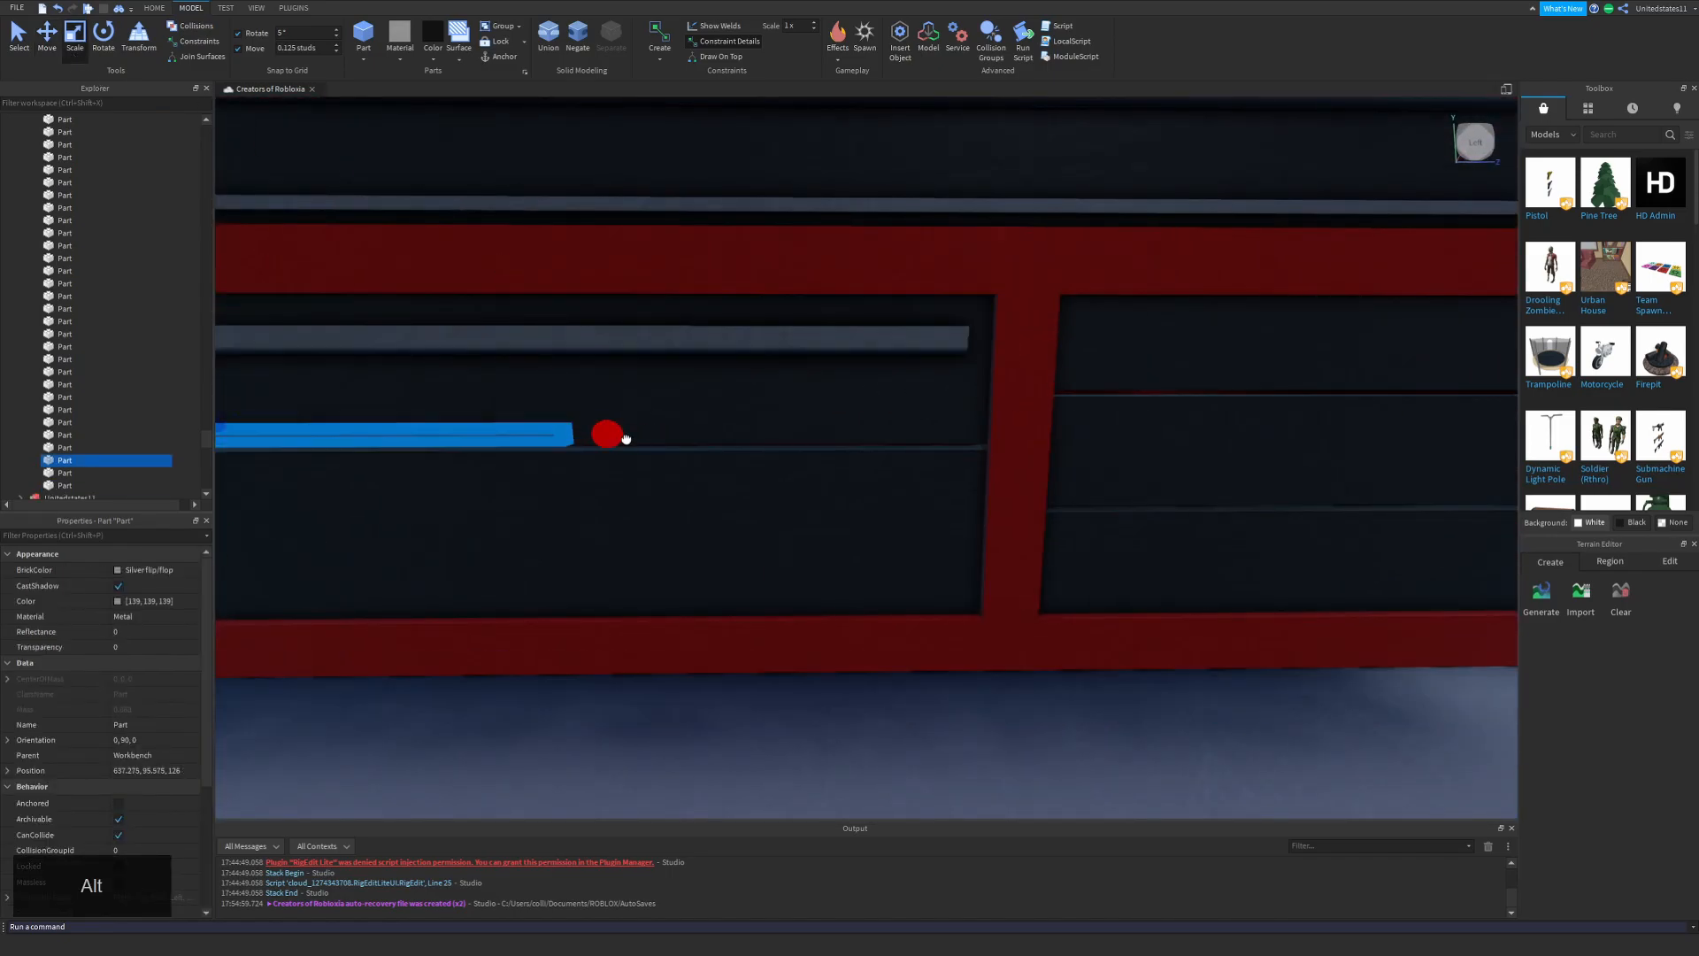
drag(611, 434, 992, 436)
Duplicate the lengthened rails and move the copies down onto the middle compartment's lower drawer.
key(s)
alt+shift+click(720, 417)
click(47, 39)
key(shift+d)
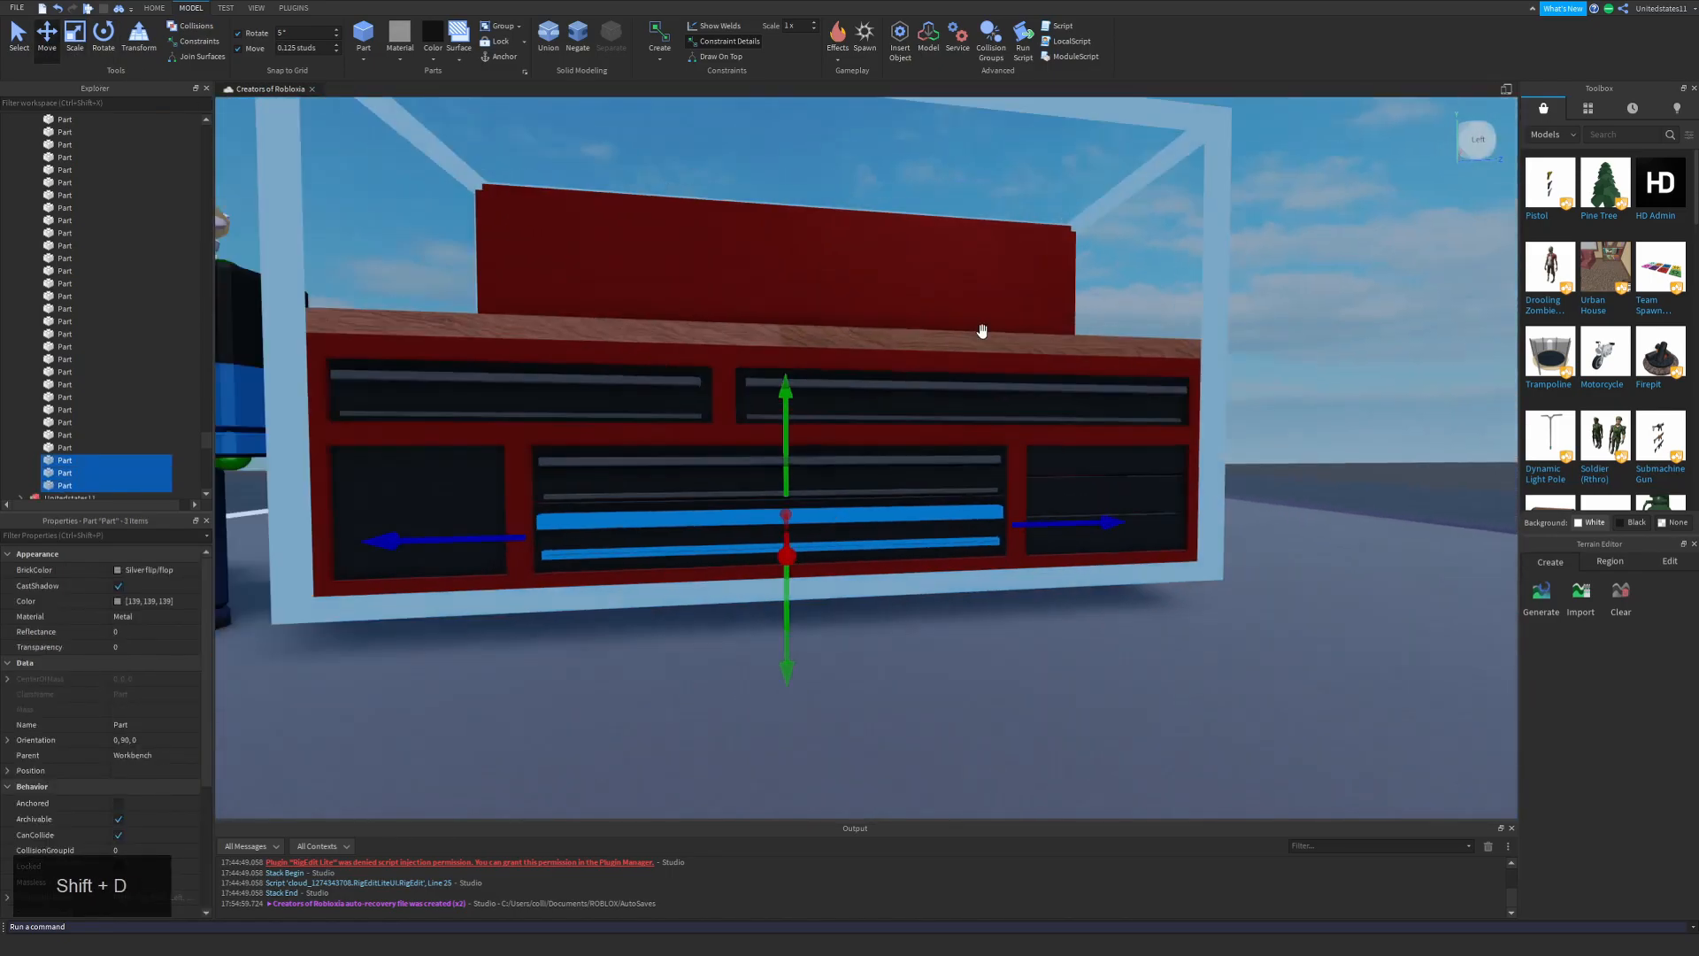
Duplicate the middle compartment's rails and move the copies across toward the three-drawer end compartment.
alt+click(889, 520)
right_drag(880, 475, 890, 491)
key(ctrl+d)
drag(878, 470, 1130, 494)
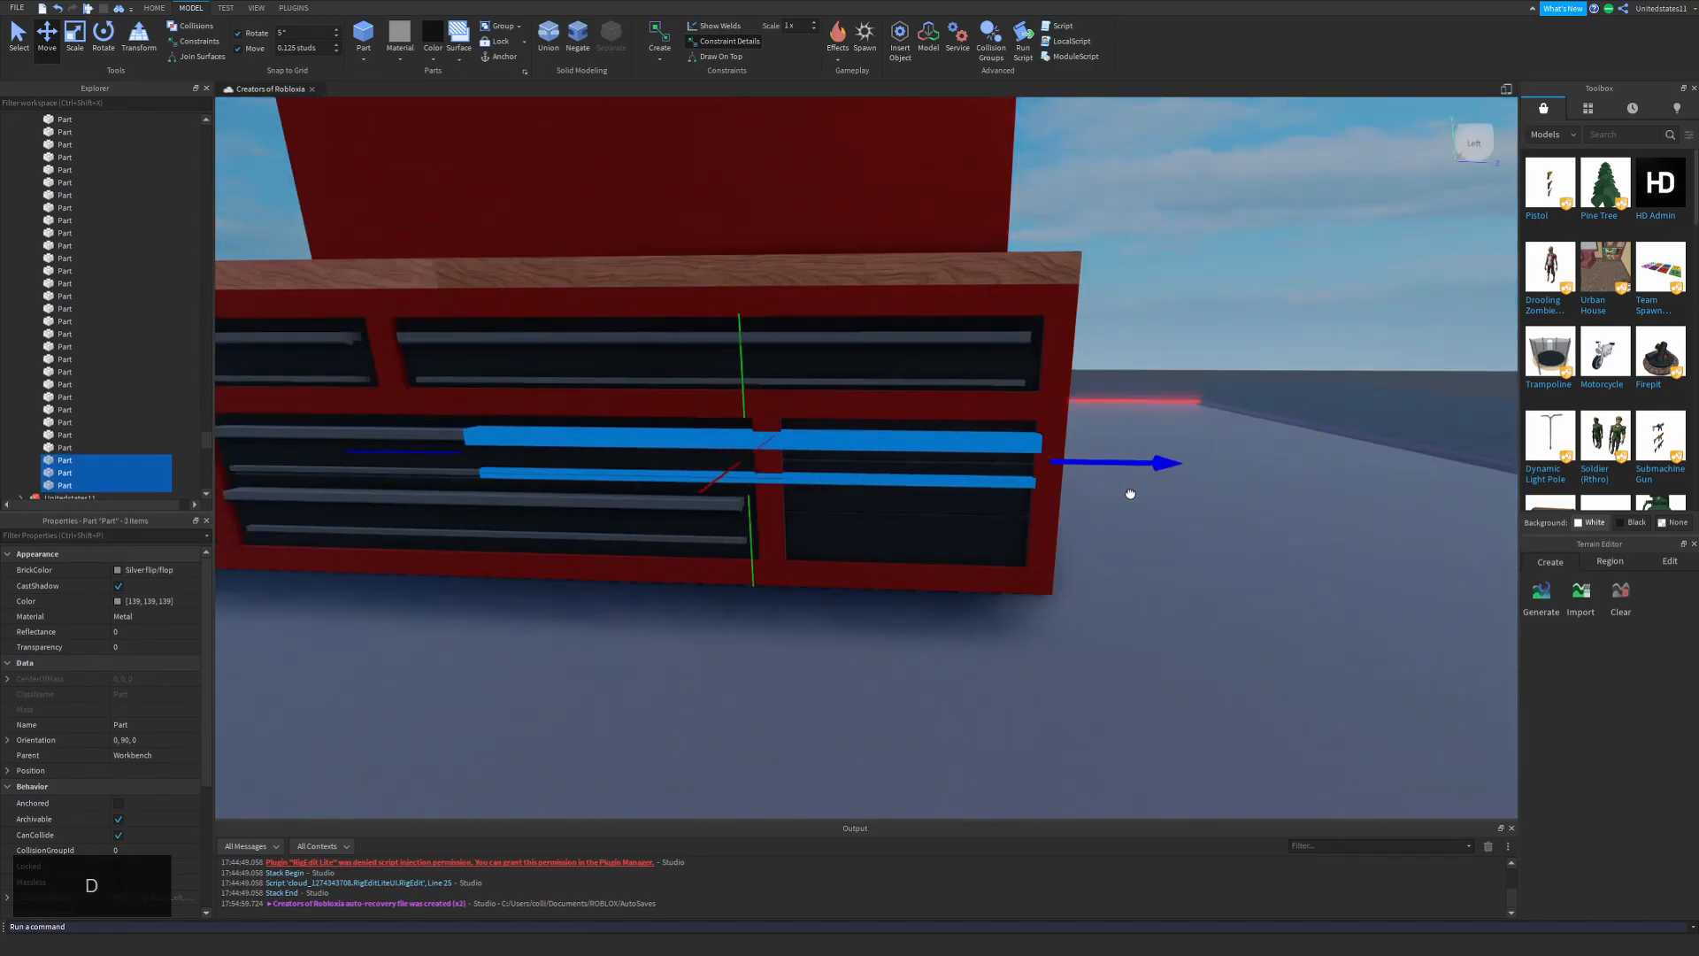
Set movement snapping to 0.025 studs and nudge the copied rails vertically at the end compartment's top drawer.
scroll(729, 355, up, 3)
click(294, 48)
text(.02)
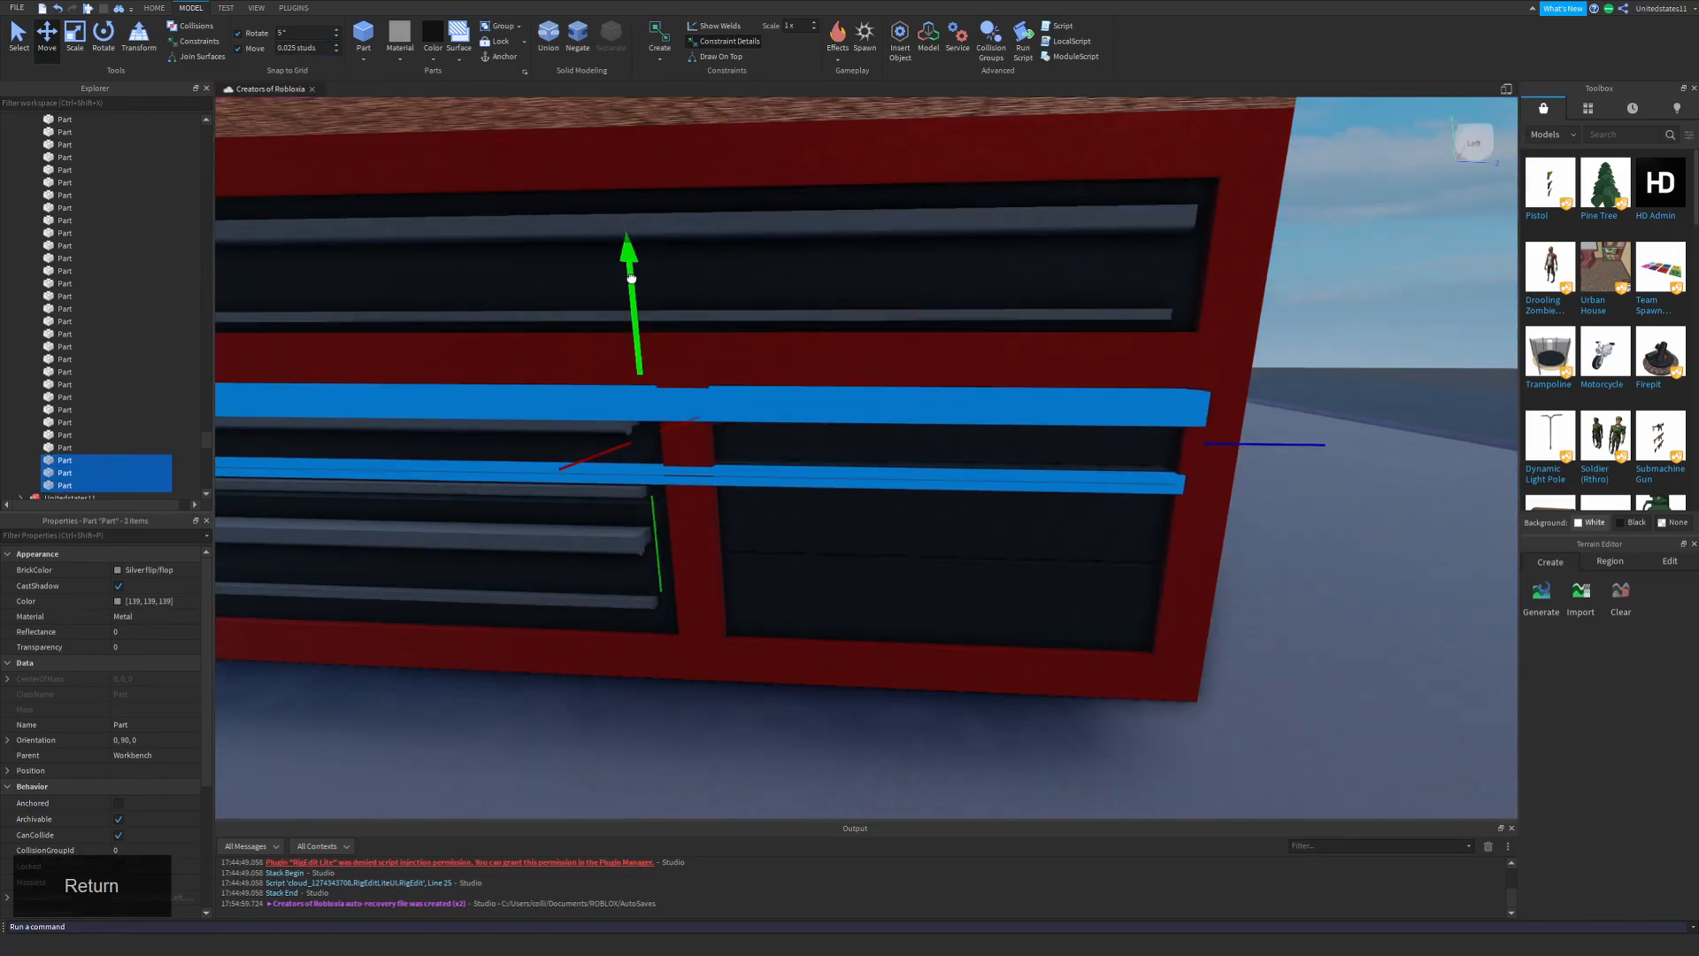
drag(630, 278, 632, 287)
key(shift+s)
click(1324, 337)
key(shift+w)
Set movement snapping to 0.125 studs and shift the copied rails down and sideways into the end compartment's top drawer.
click(893, 408)
double_click(290, 48)
text(0.125)
key(Return)
drag(740, 322, 739, 340)
key(shift+s)
drag(1138, 455, 1116, 455)
key(shift+w)
right_drag(1125, 349, 1062, 349)
Shorten the upper rail's parts to fit the end compartment's top drawer and delete the leftover lower rail.
click(619, 425)
click(75, 37)
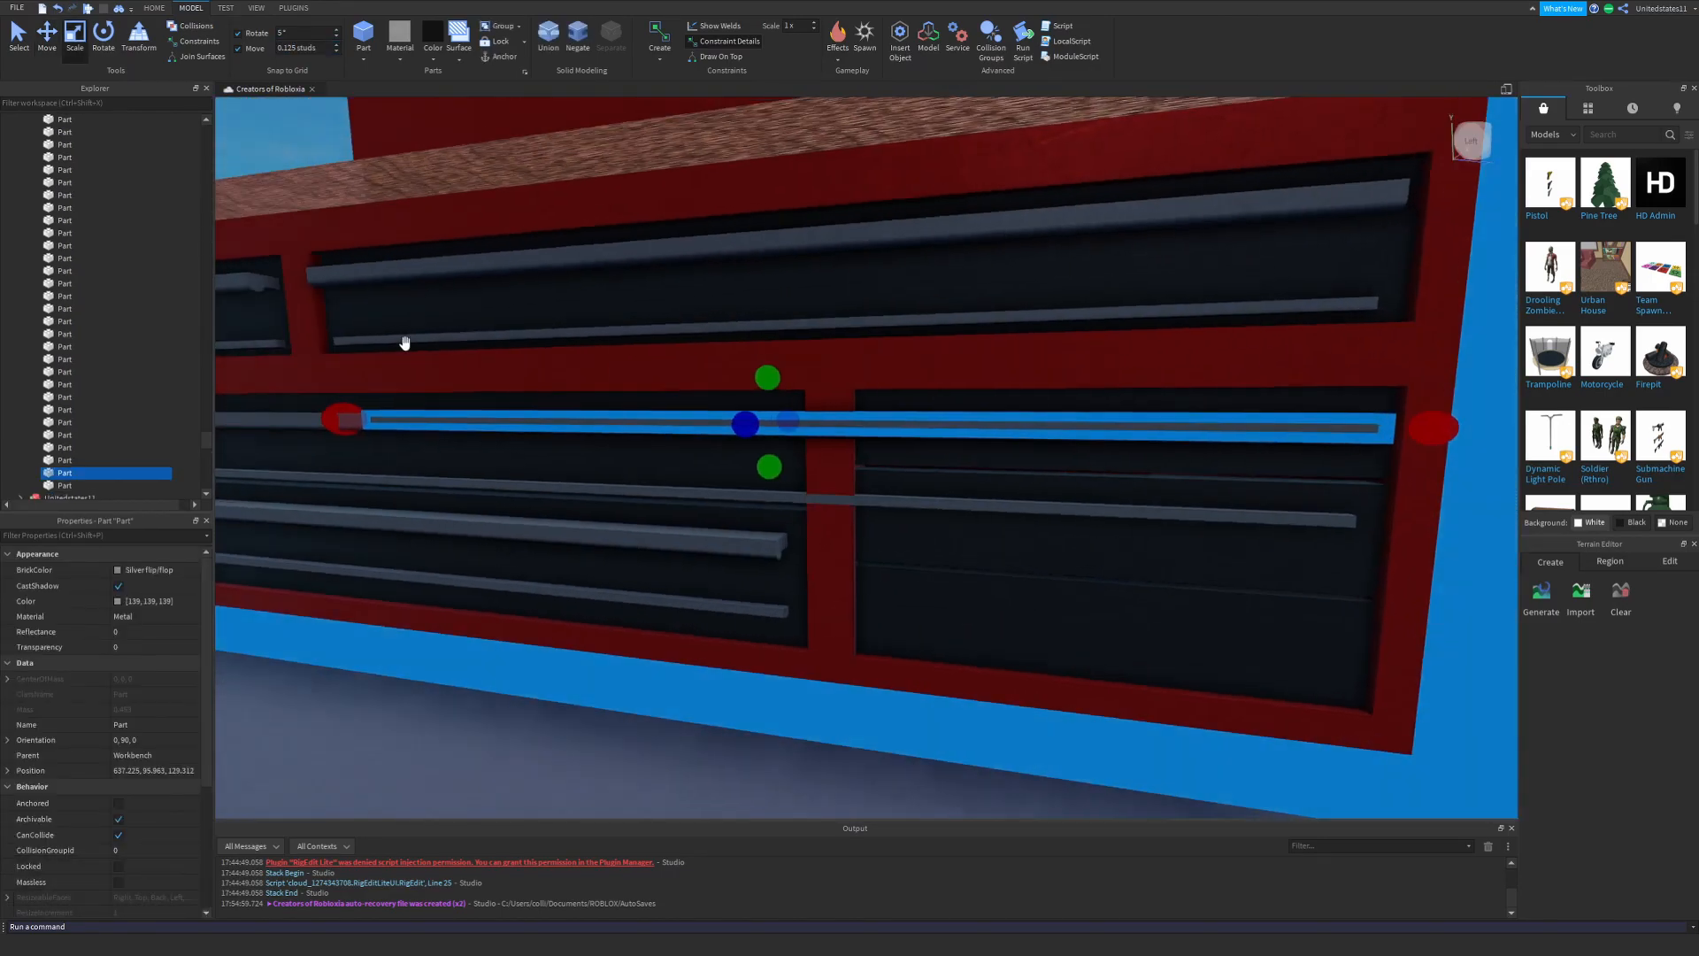
drag(342, 417, 809, 471)
key(Delete)
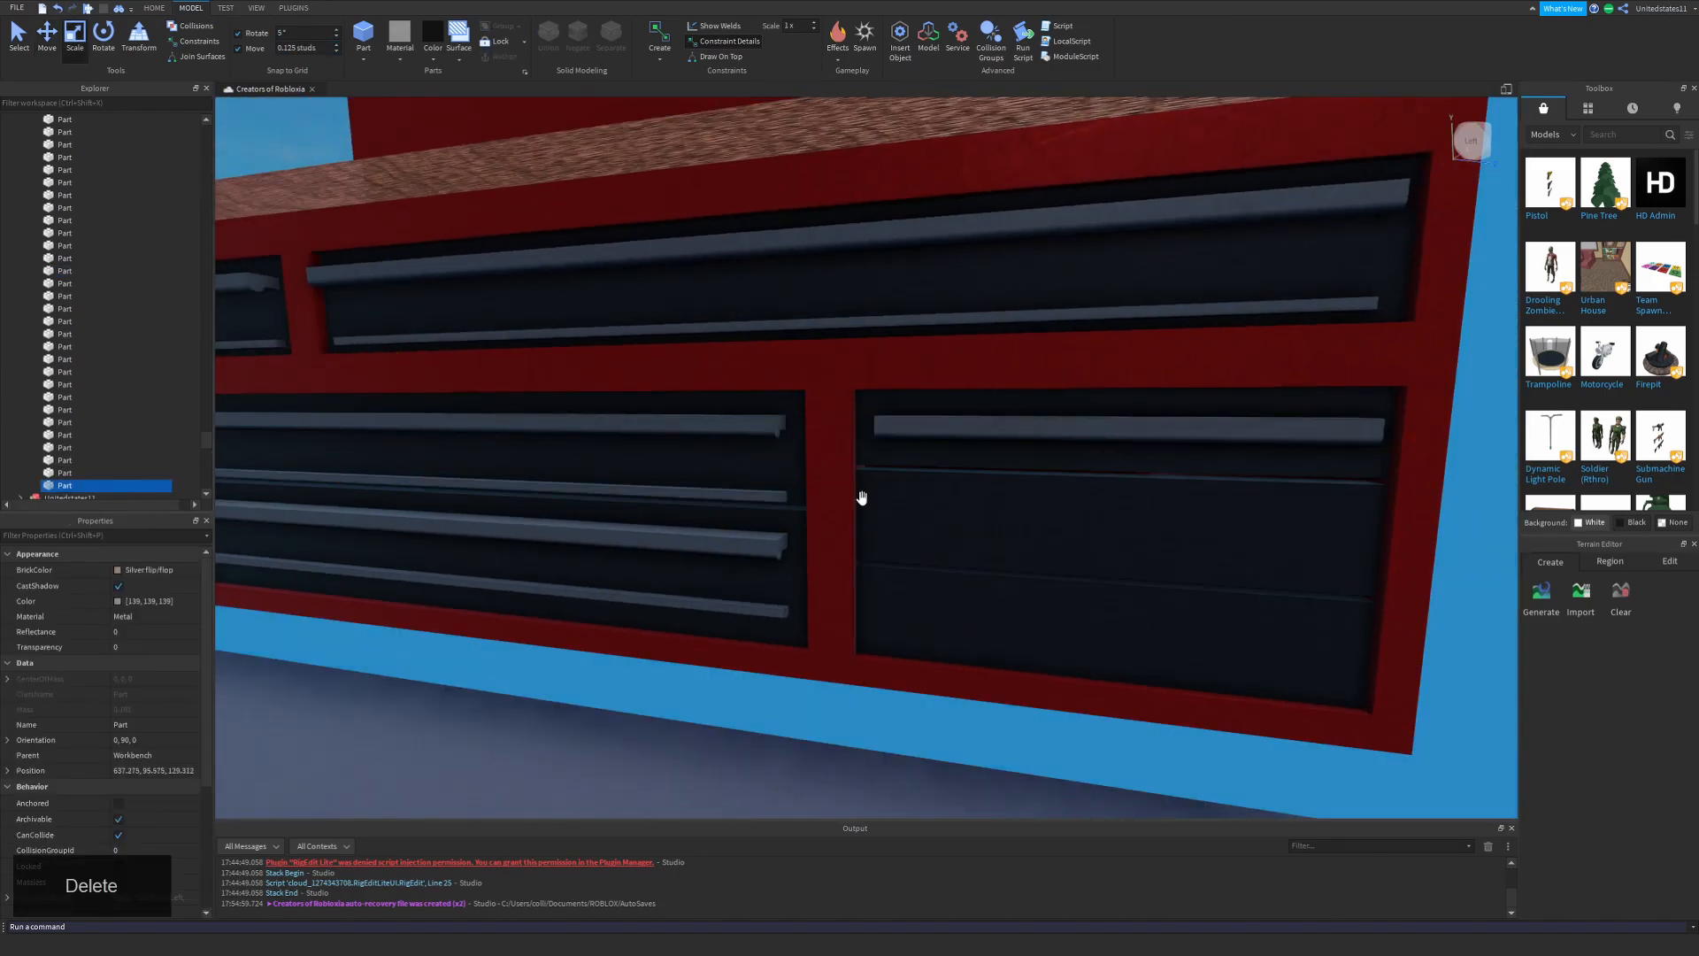
Duplicate the short two-part rail onto the middle and bottom drawers of the end compartment.
click(766, 416)
key(d)
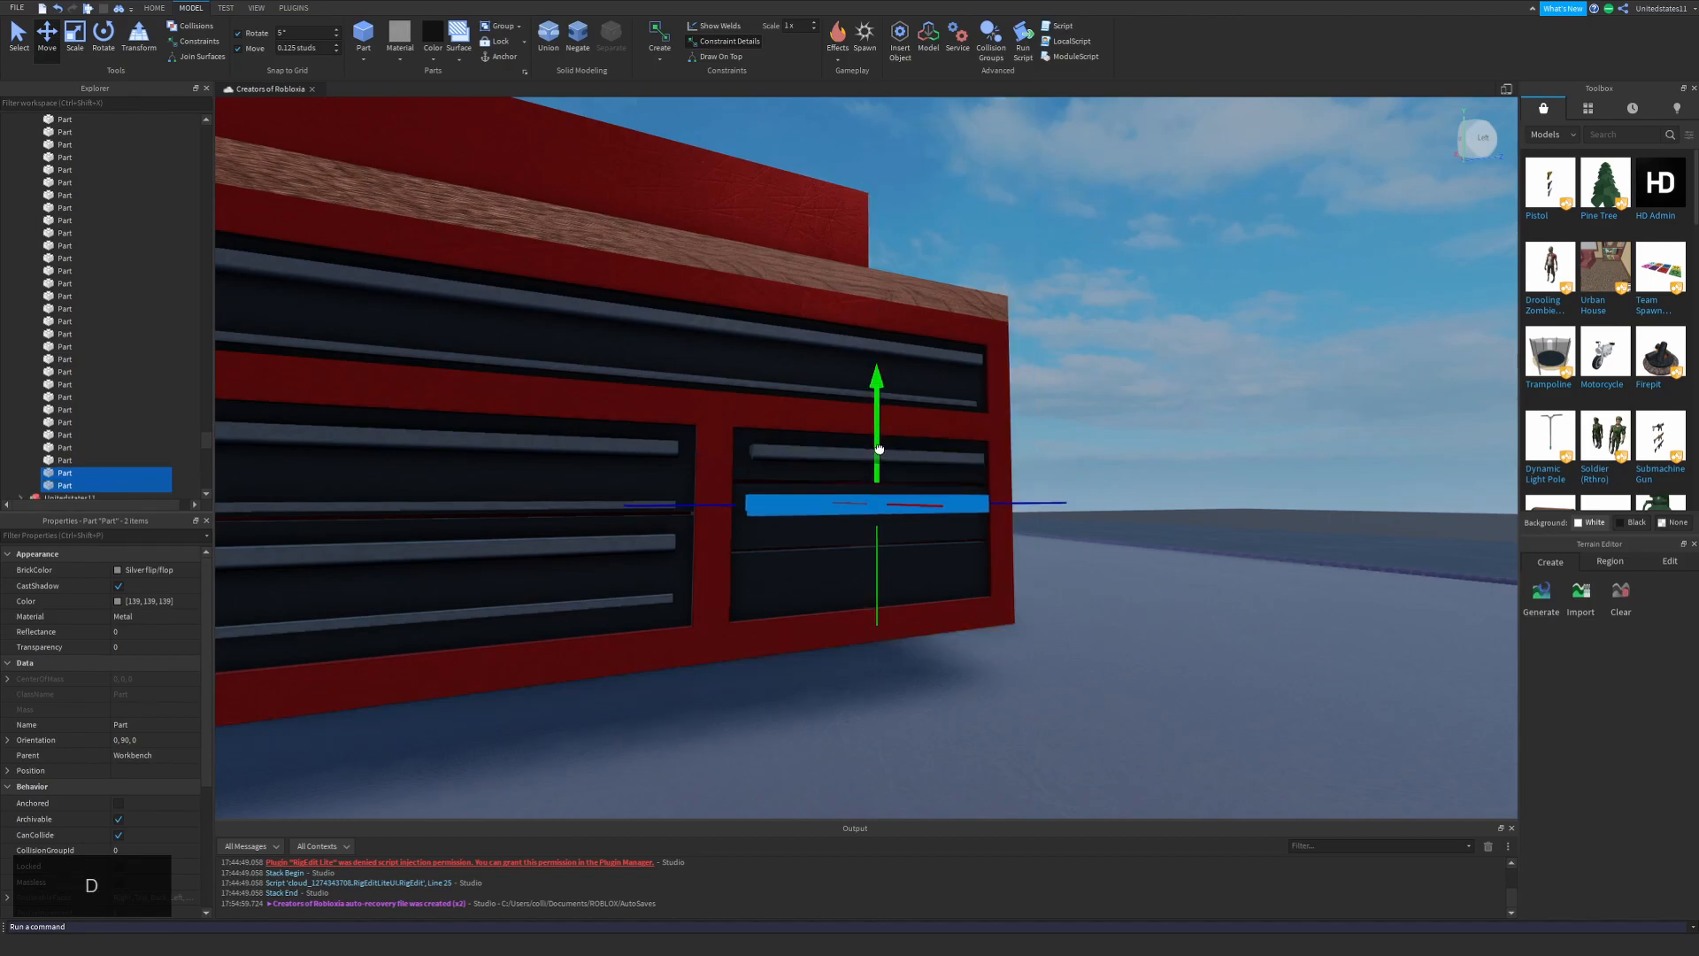
key(shift+a)
key(shift+w)
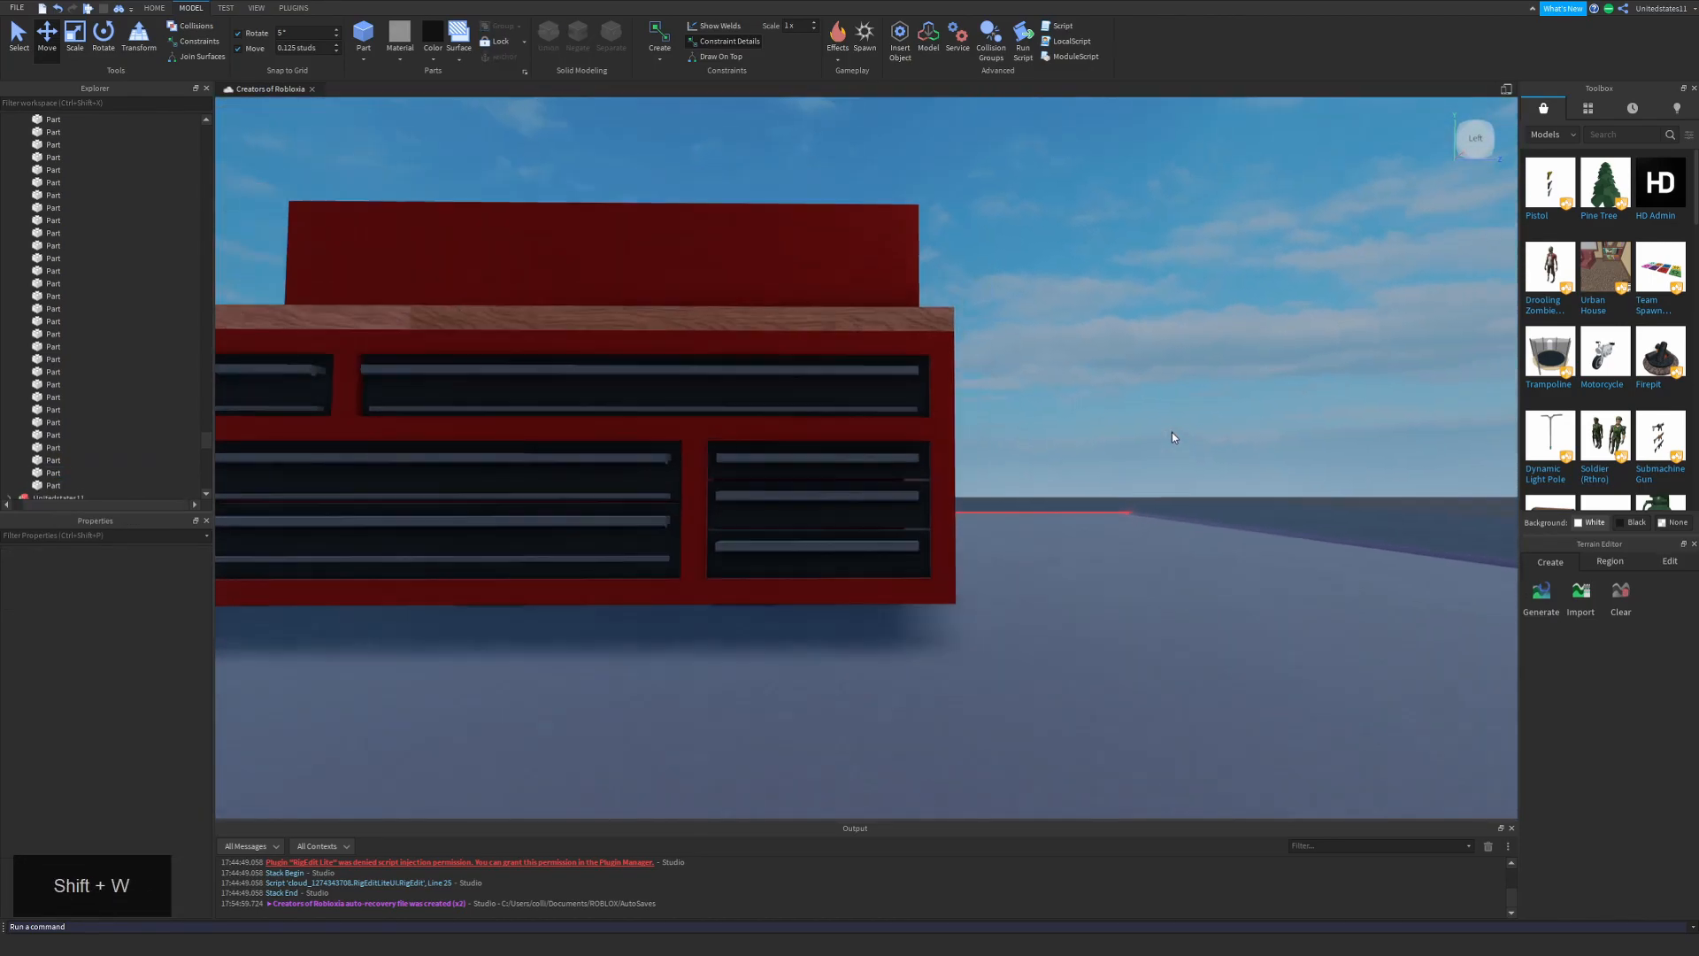
Duplicate a middle compartment drawer front, set snapping to 0.025 studs, and shrink the copy to a thin strip covering the drawer gap.
key(shift+a)
alt+click(1149, 428)
key(shift+d)
key(ctrl+d)
click(303, 46)
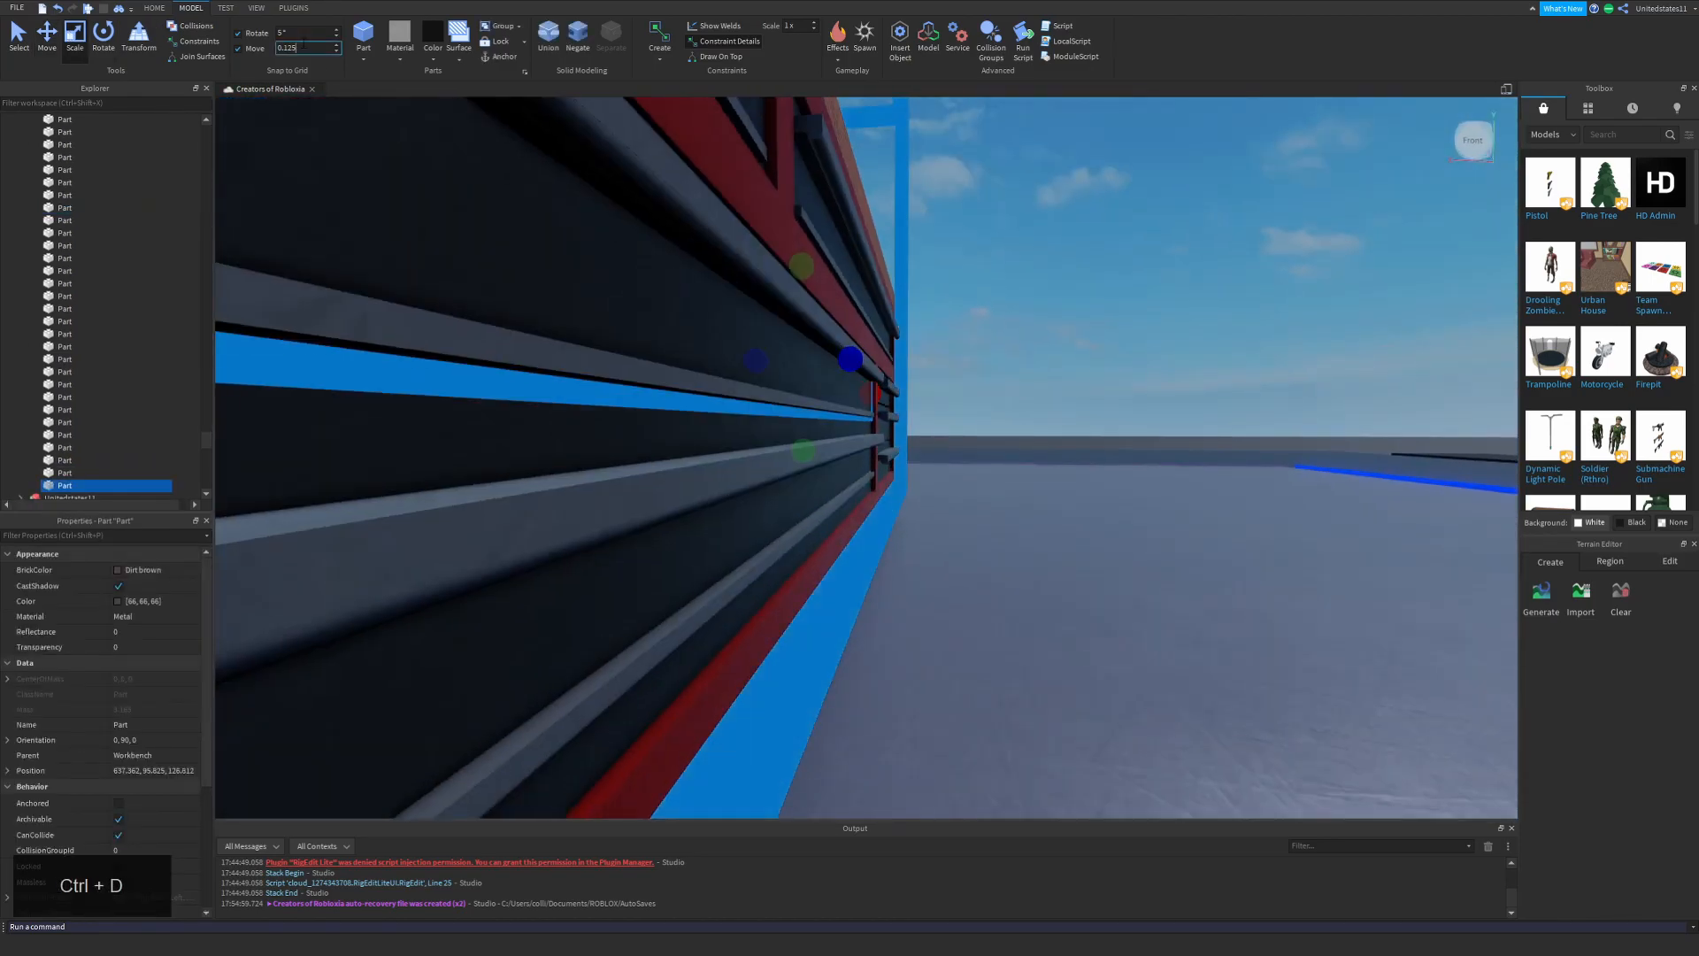
drag(801, 267, 808, 391)
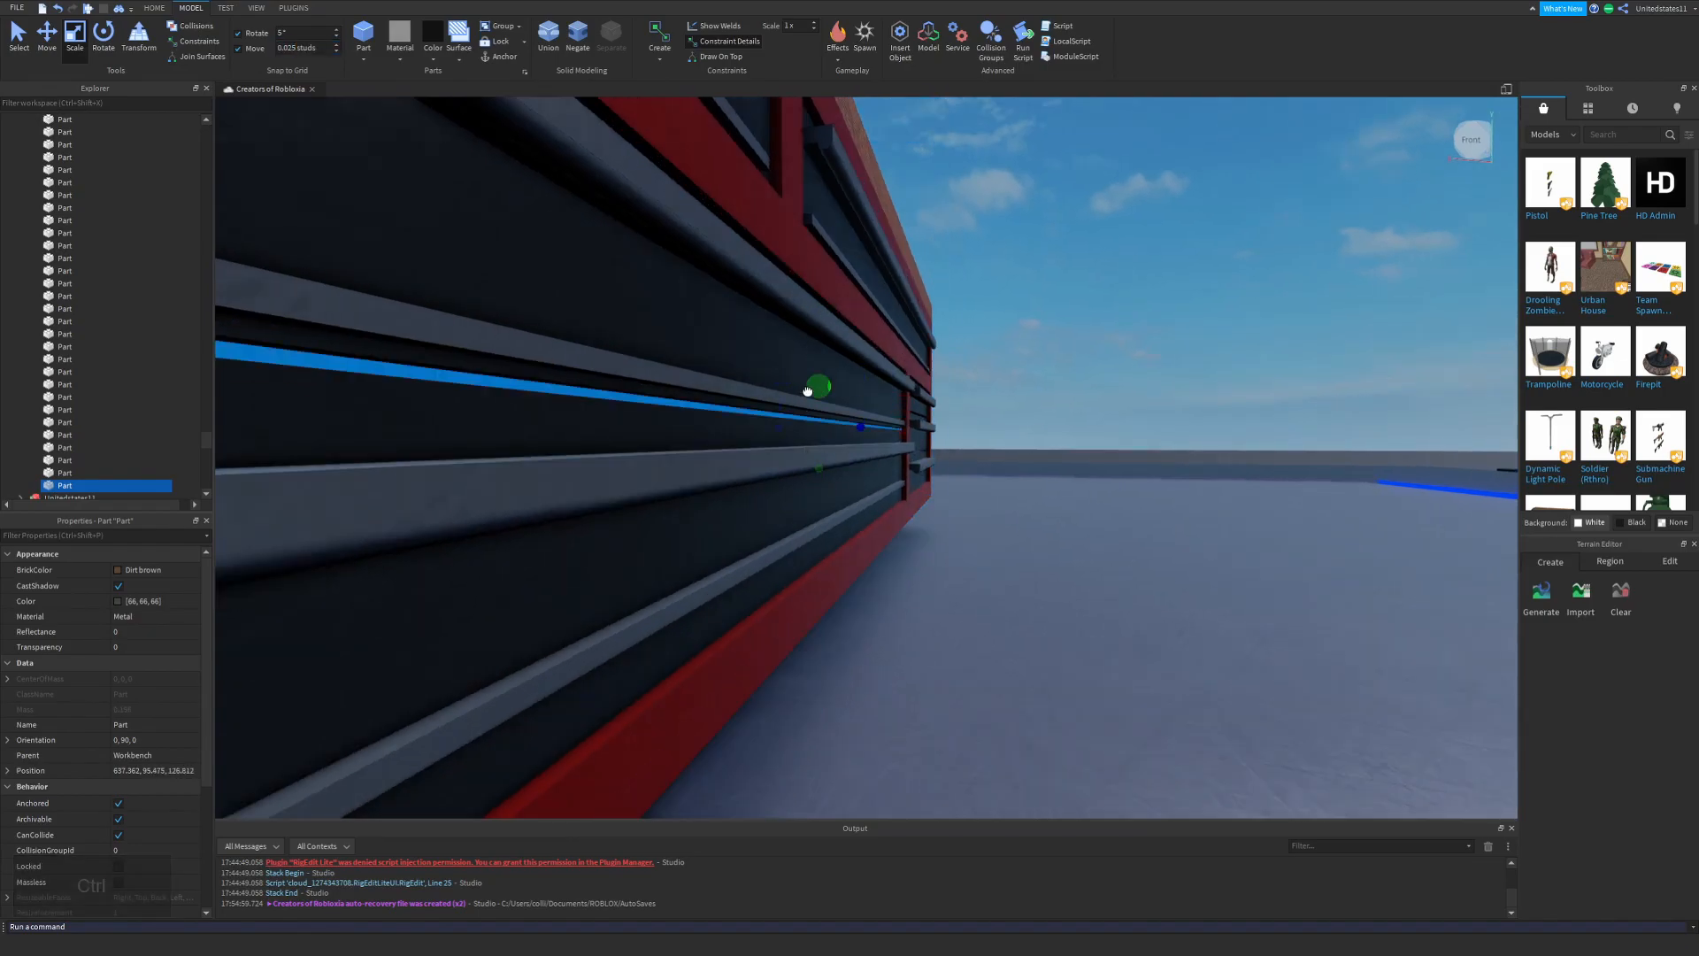
Colour the thin gap strip 26, 26, 26 and rename it GapFillPart.
right_drag(808, 390, 912, 390)
key(shift+d)
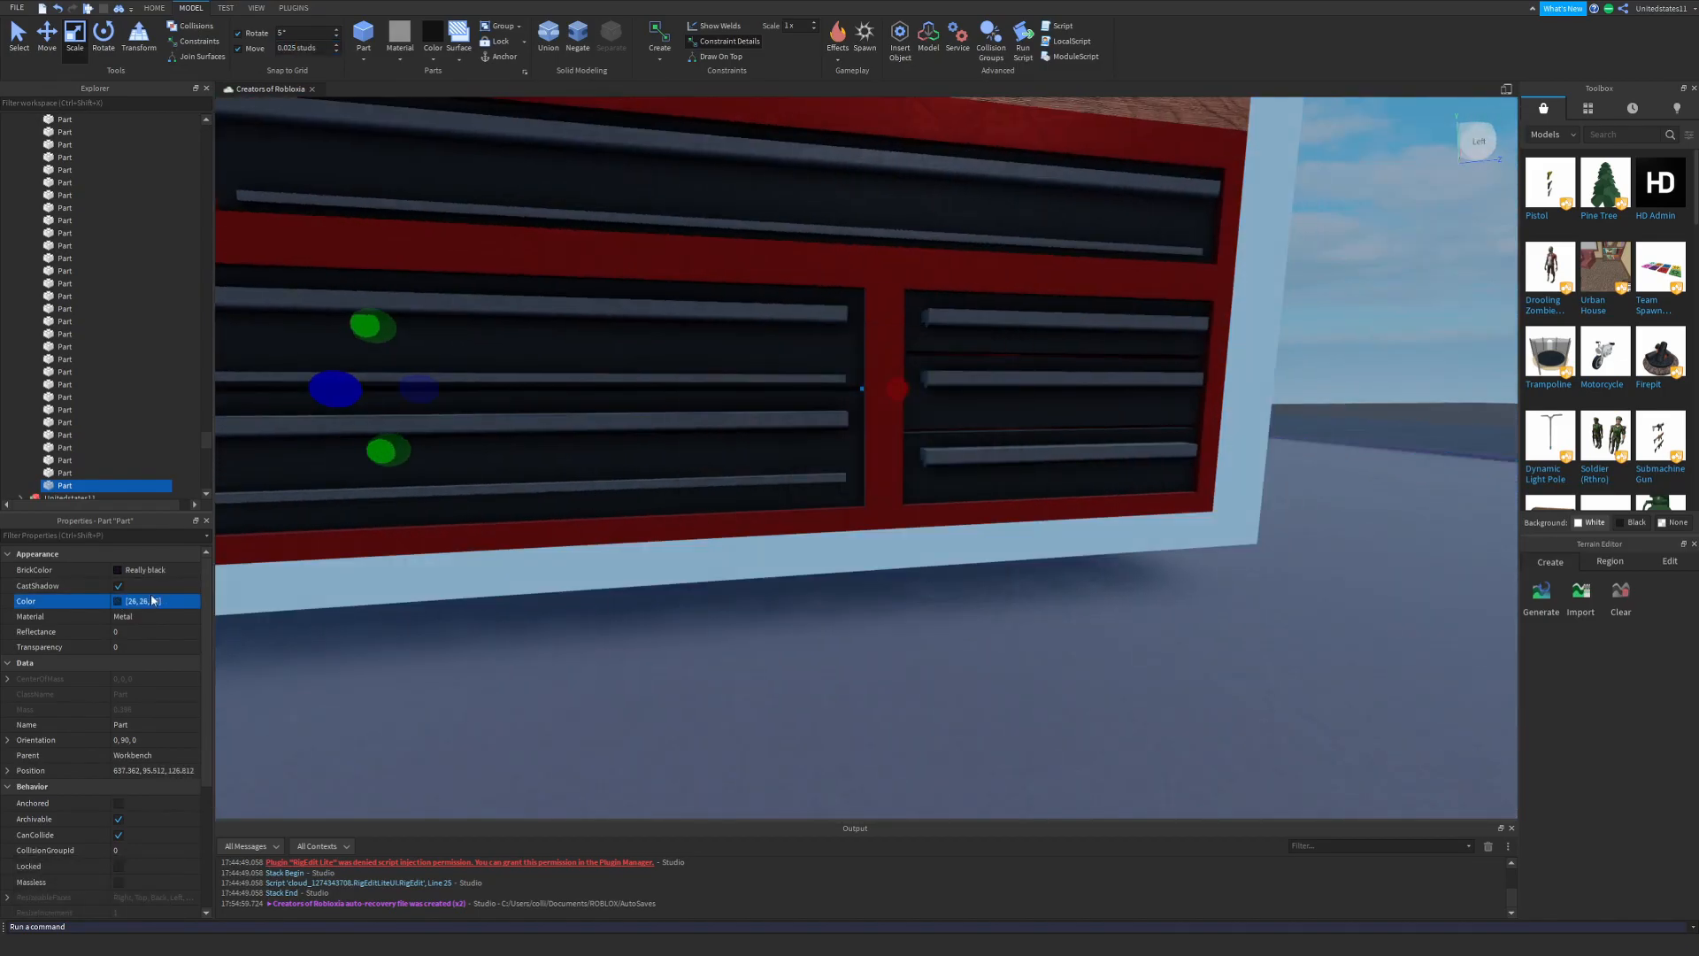
double_click(65, 438)
text(GapFillPart)
key(Return)
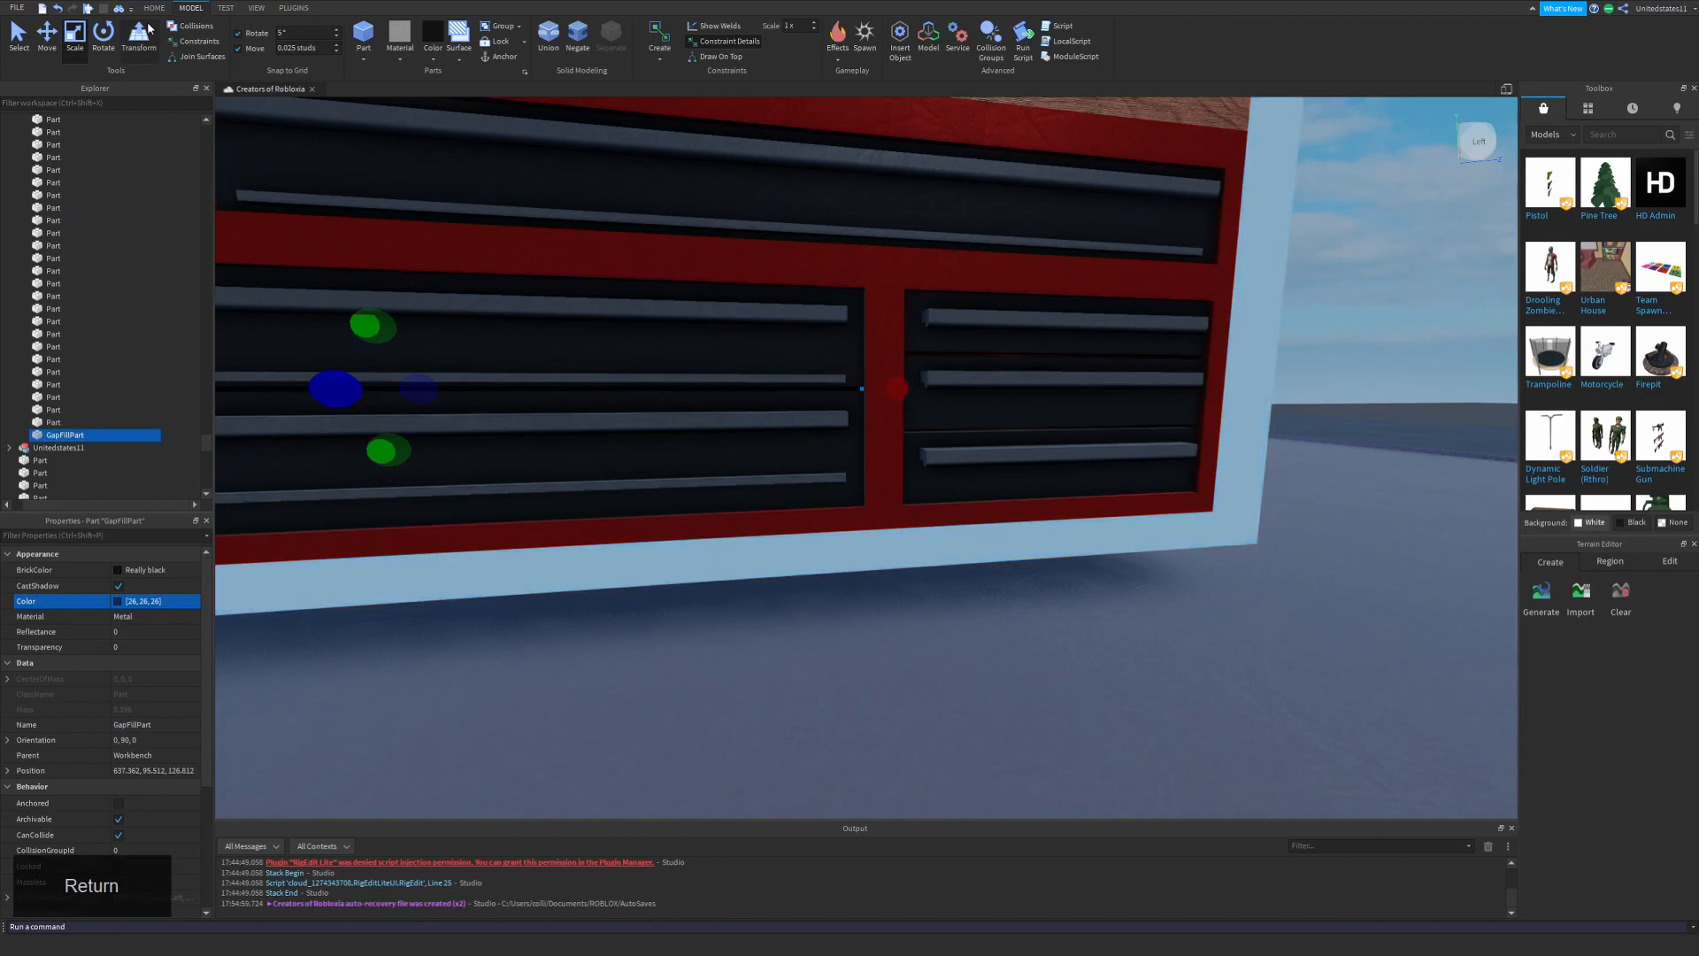
Duplicate GapFillPart and move the copy across to the three-drawer end compartment.
key(ctrl+2)
key(shift+a)
right_drag(619, 349, 504, 342)
drag(796, 504, 1271, 558)
click(99, 46)
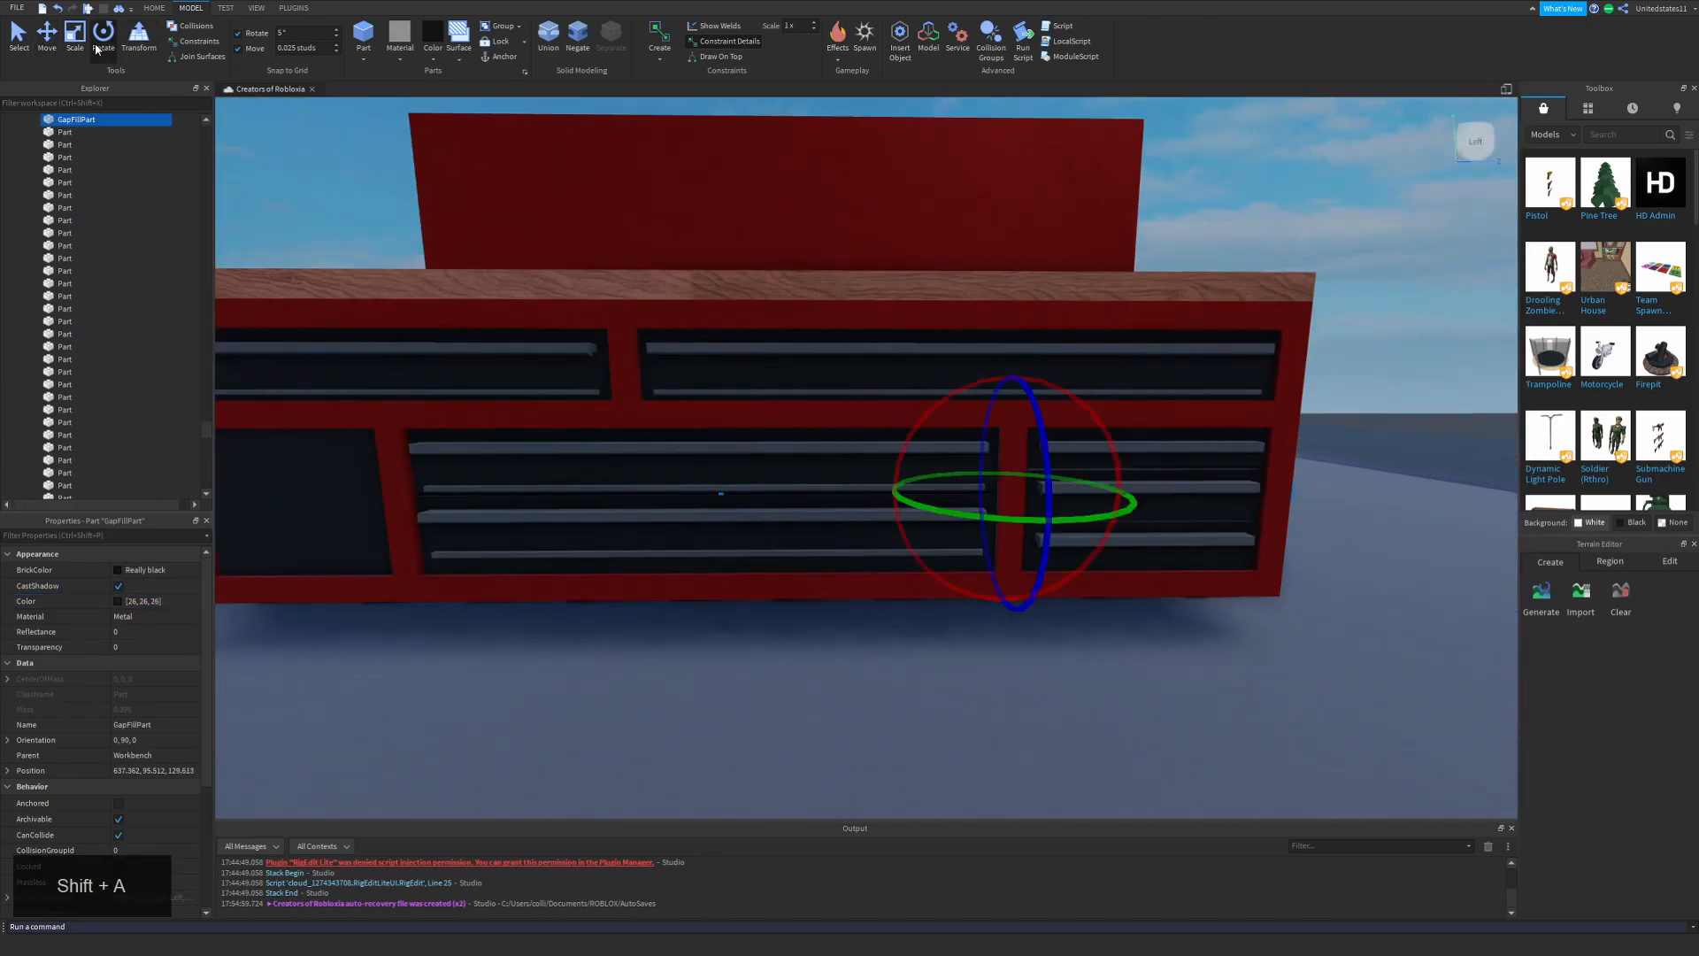
key(ctrl+2)
key(shift+d)
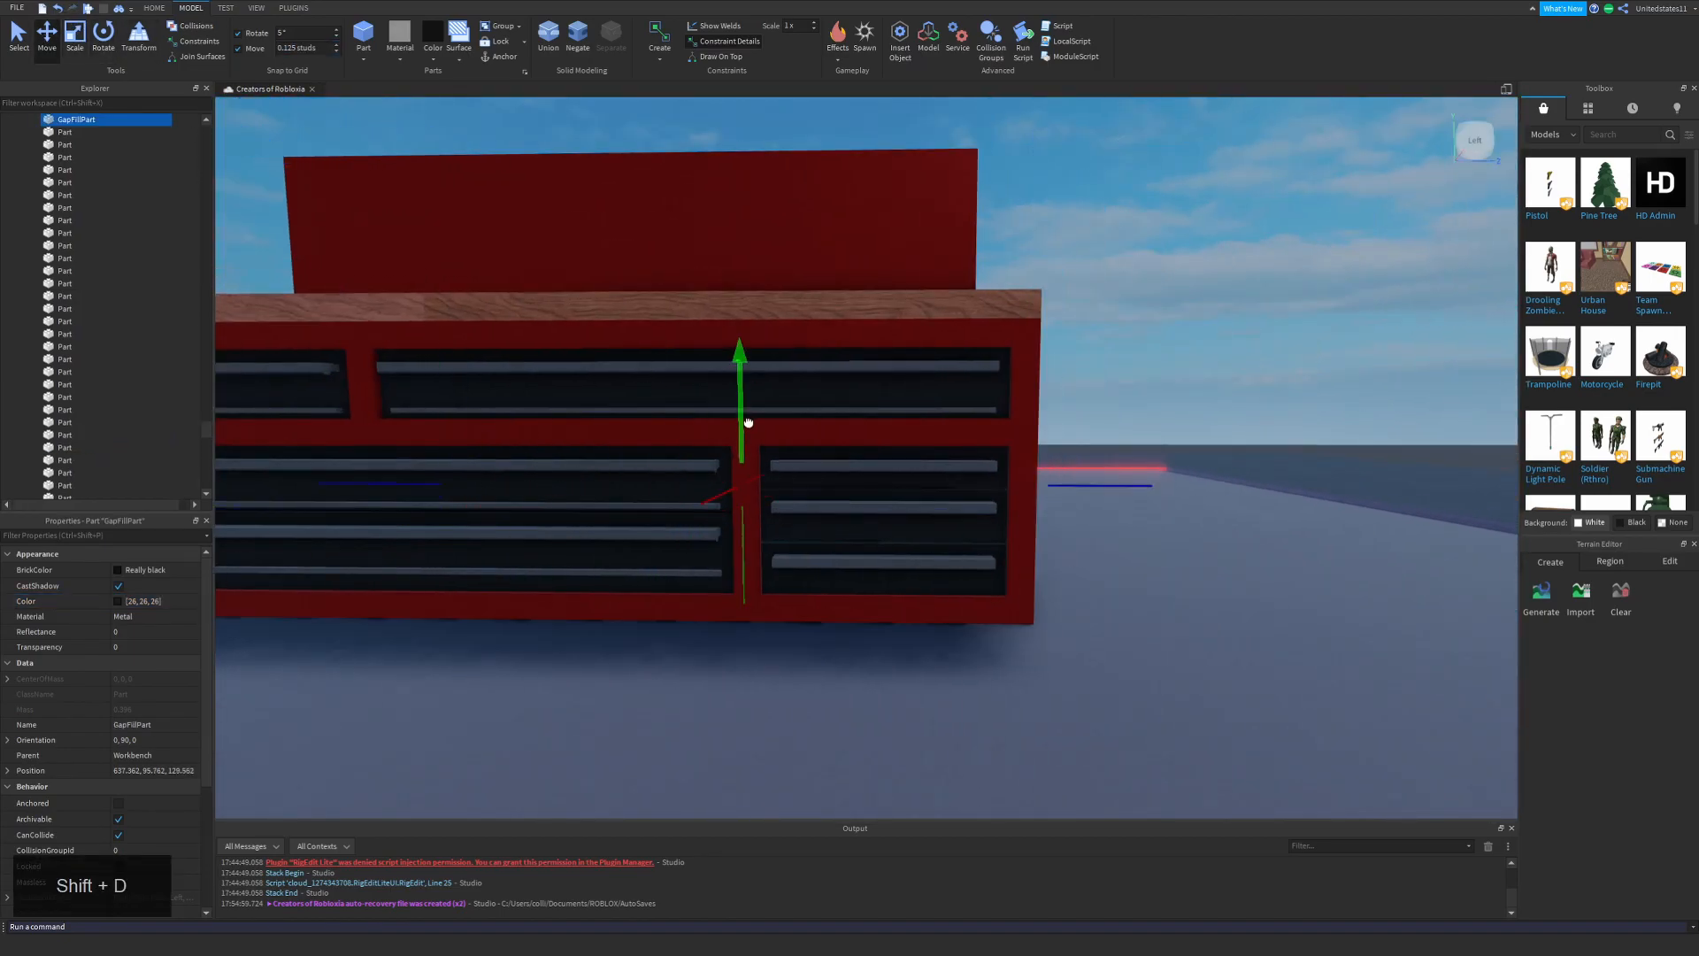
key(shift+w)
key(shift+s)
Set snapping to 0.025 studs and resize the copied GapFillPart to cover both gaps between the end compartment's drawers.
click(301, 48)
text(0.025)
key(Return)
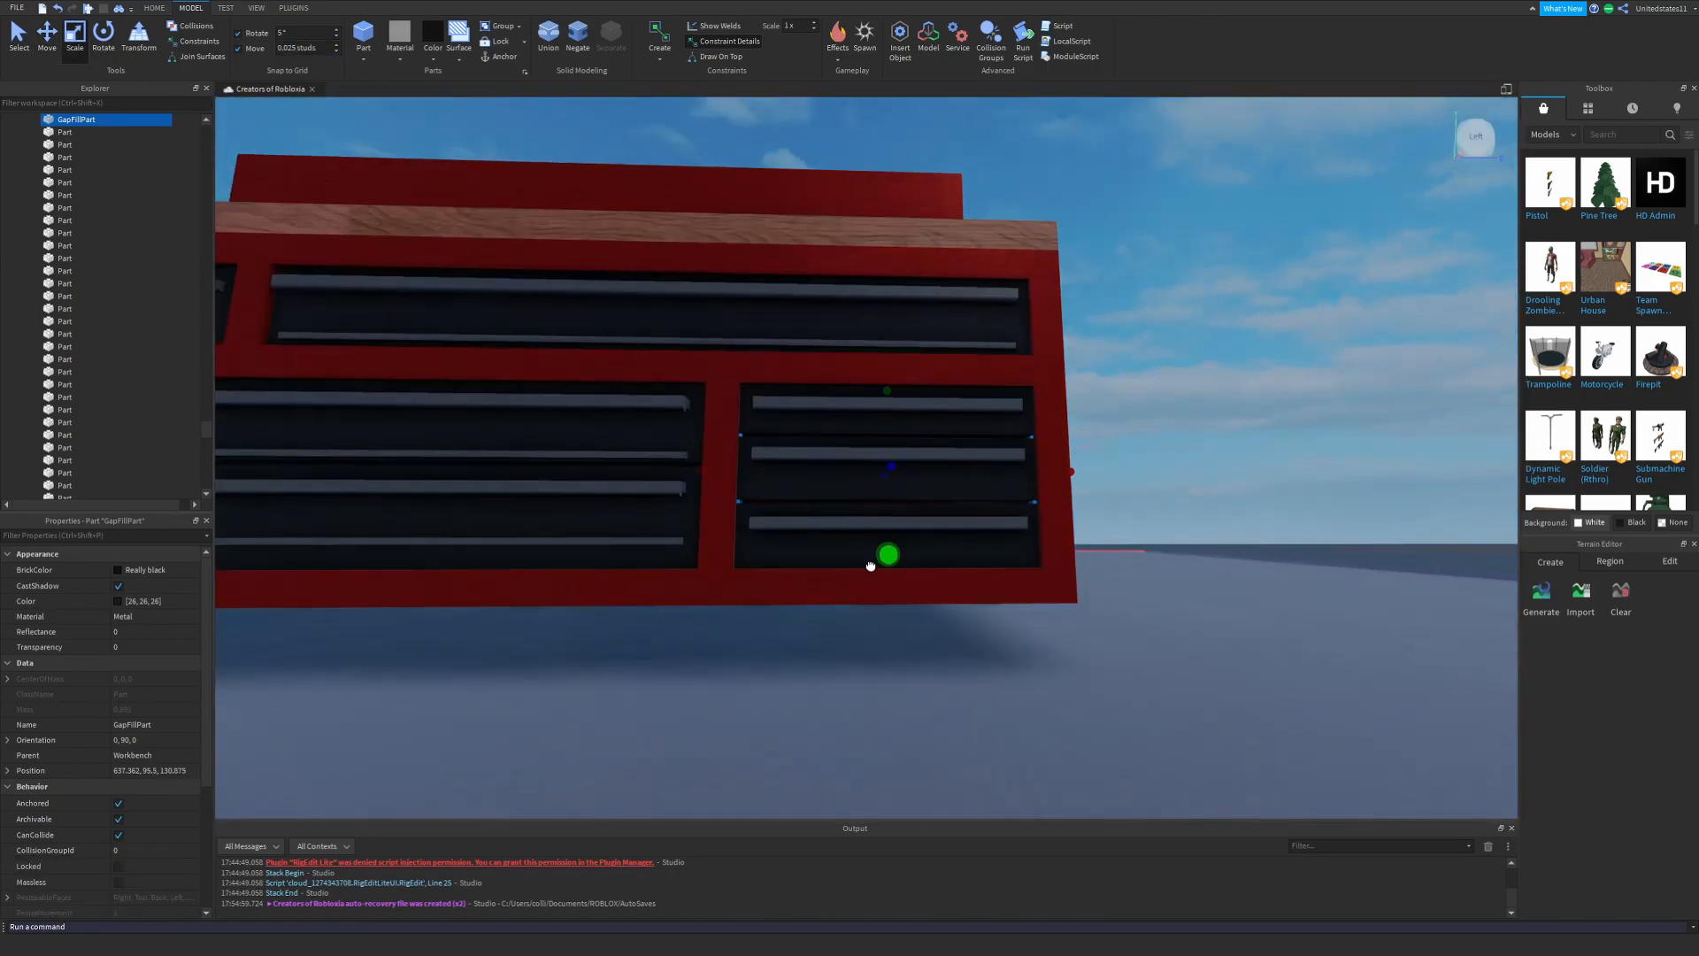
drag(871, 566, 871, 563)
click(1206, 402)
key(shift+w)
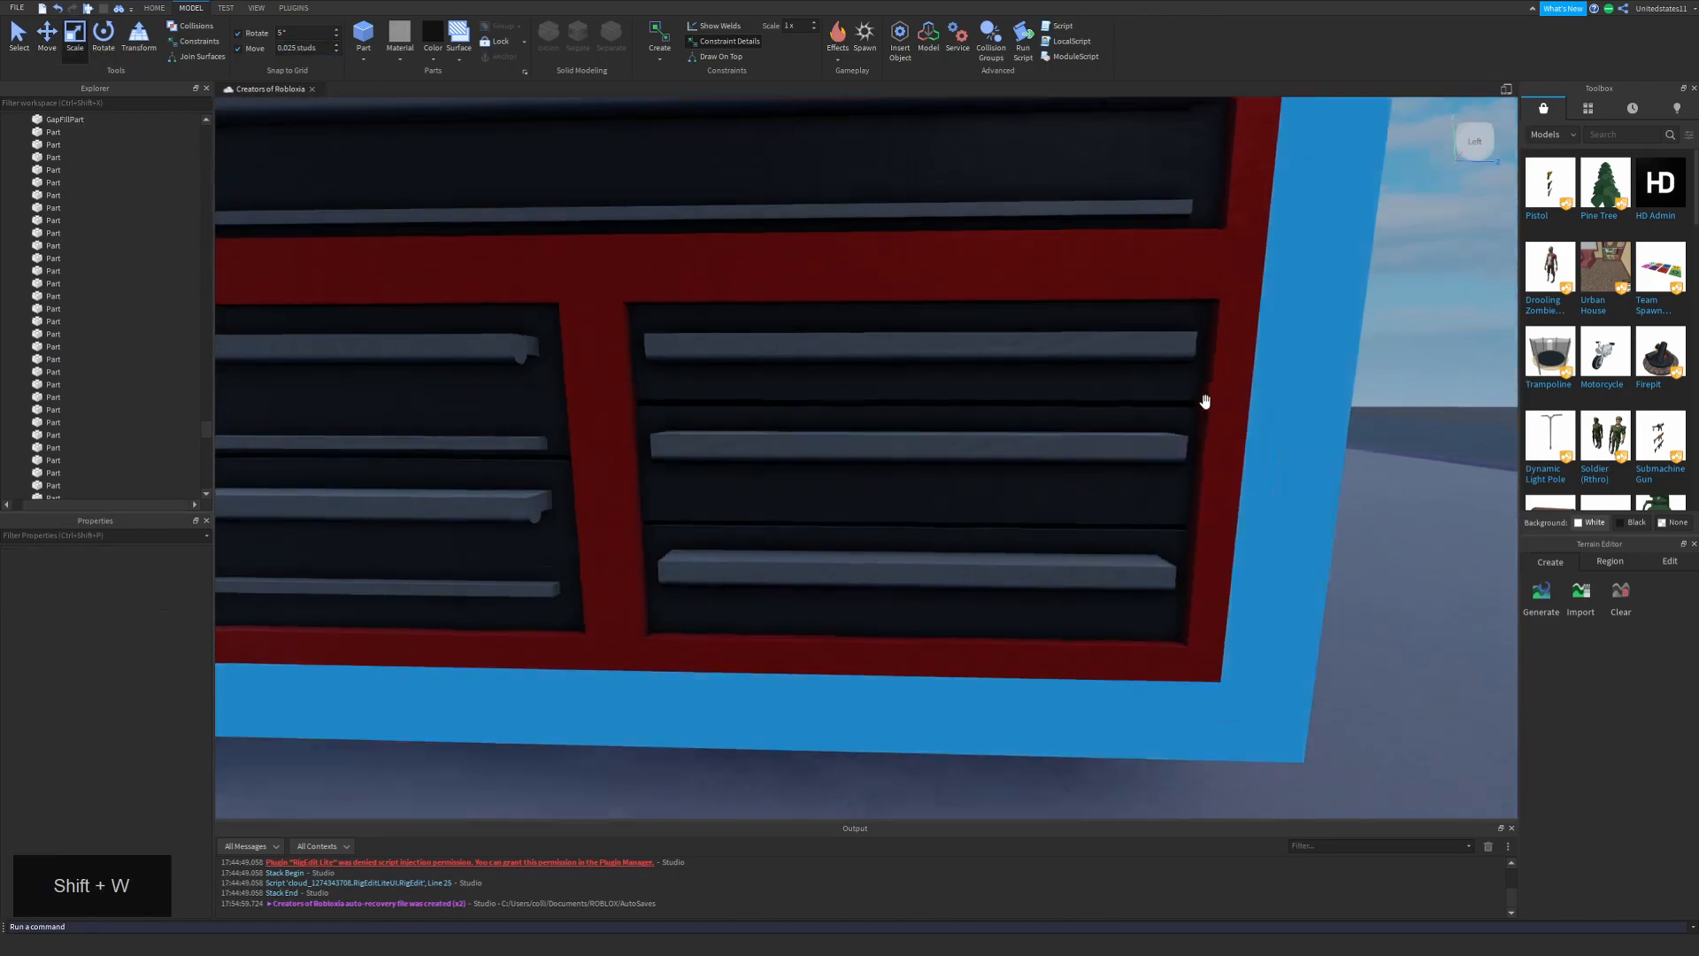
Duplicate the two parts of the end compartment's top rail and rotate the copies 90 degrees to stand vertically.
key(w)
click(810, 480)
key(shift+w)
key(shift+d)
alt+click(964, 432)
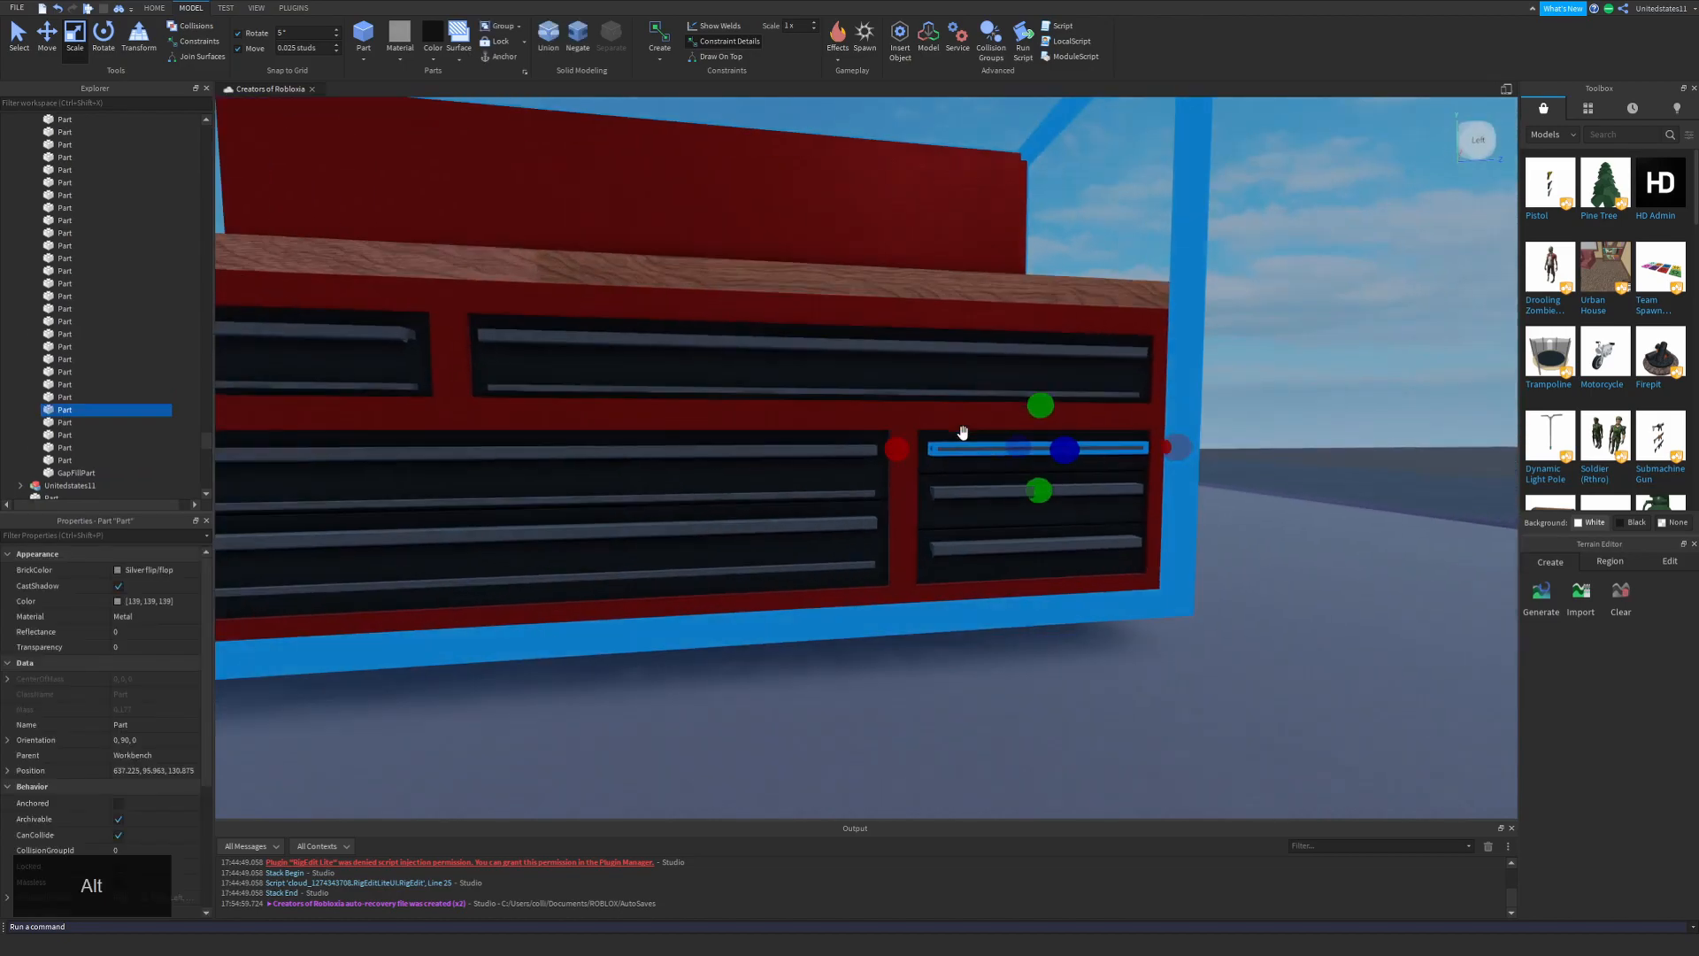
alt+shift+click(991, 450)
key(ctrl+4)
key(shift+d)
key(ctrl+d)
drag(983, 387, 792, 338)
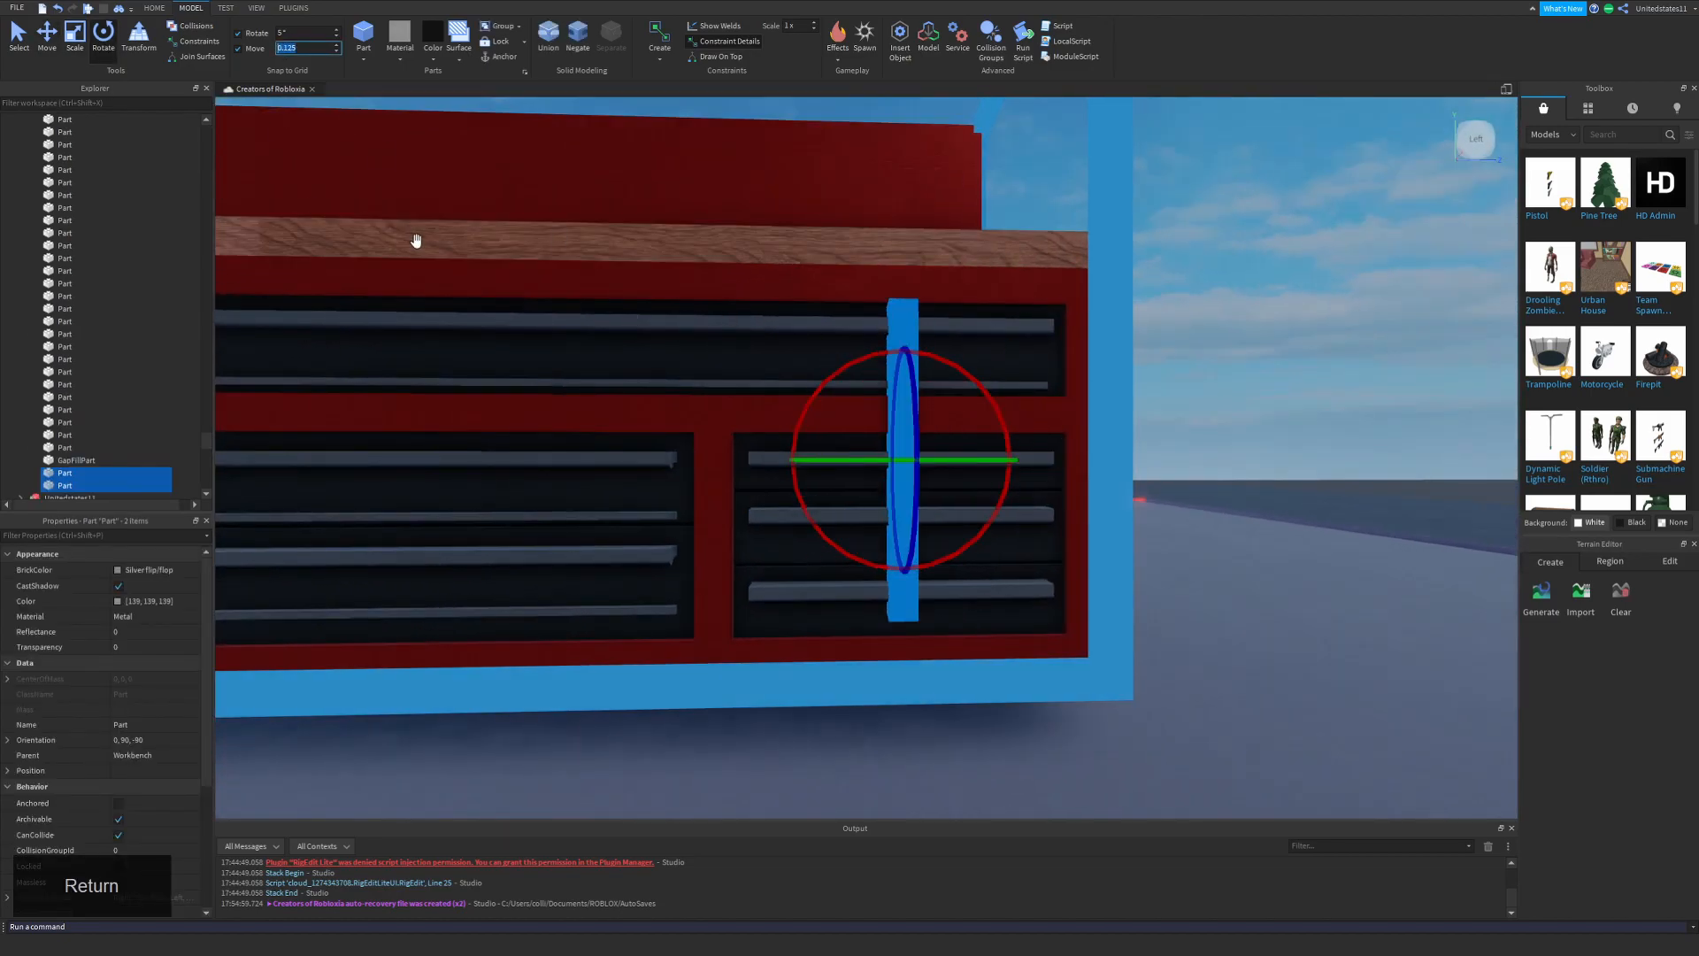
Set movement snapping to 0.125 studs and move the vertical rail across to the plain compartment at the opposite end.
key(a)
mouse_move(1000, 459)
mouse_down()
mouse_move(958, 456)
mouse_move(1001, 461)
mouse_up()
key(shift+d)
mouse_move(771, 259)
mouse_down()
mouse_move(770, 273)
mouse_move(788, 249)
mouse_up()
key(w)
Shorten and position both vertical rail parts as a handle inside the plain cabinet door, beside the red divider.
alt+click(718, 354)
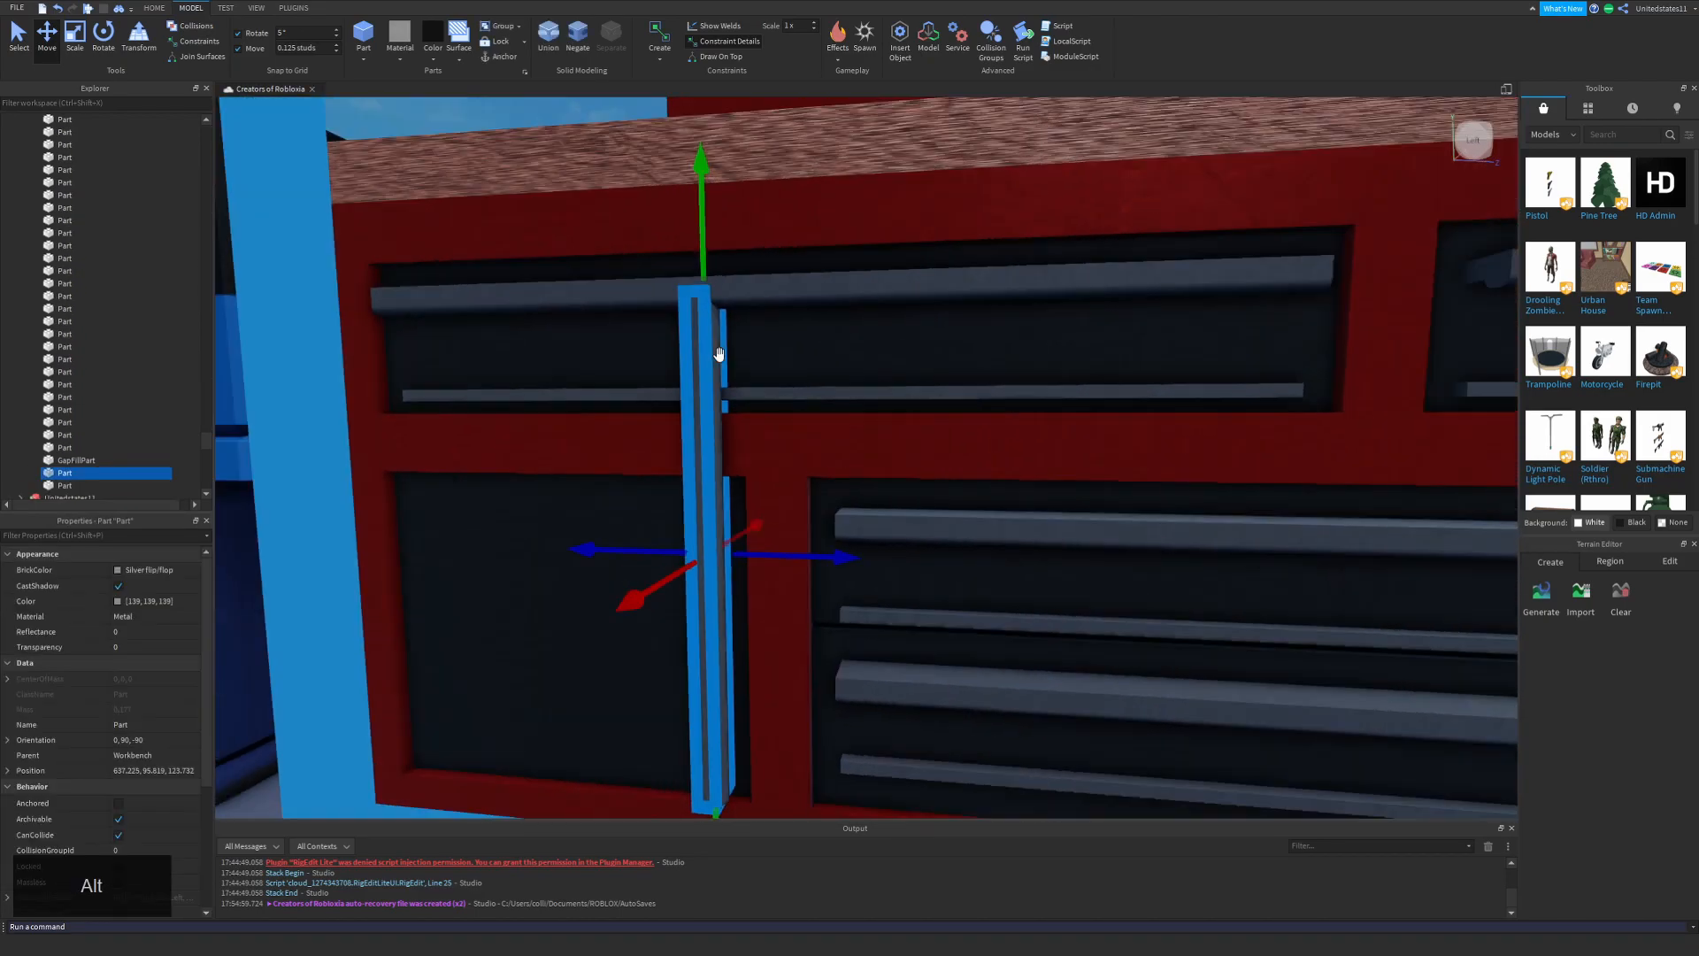
key(ctrl+3)
key(shift+s)
key(shift+w)
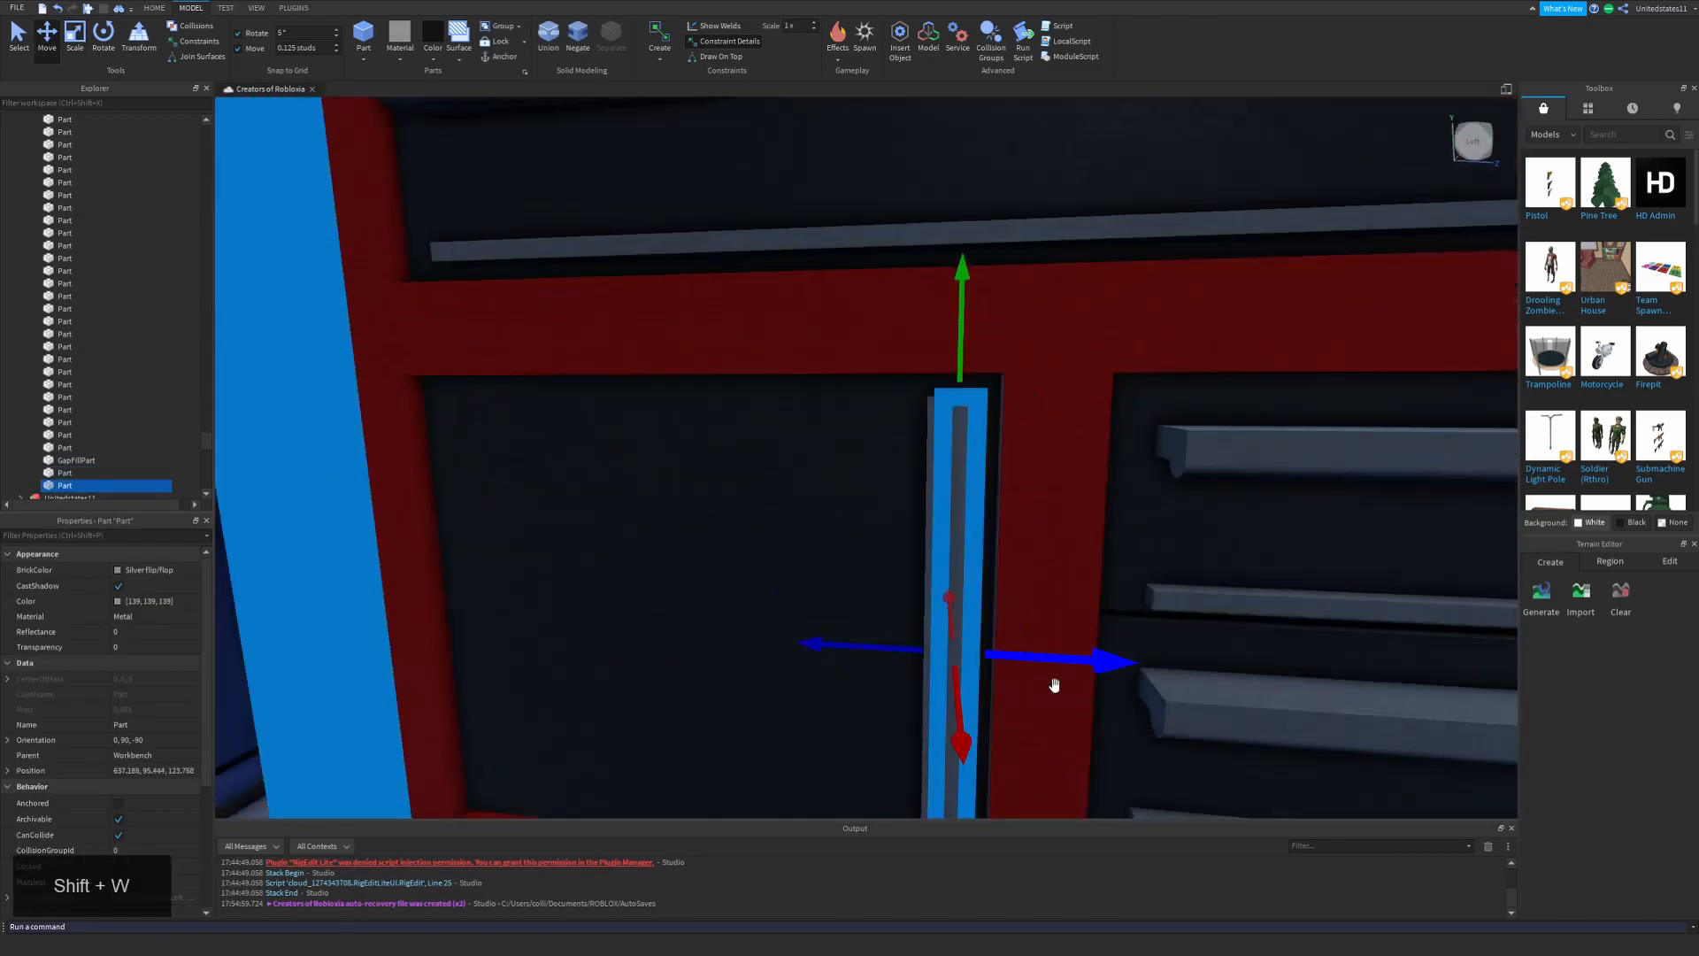
click(1028, 685)
right_drag(1032, 580, 974, 518)
scroll(1031, 580, down, 3)
key(shift+d)
key(shift+s)
Duplicate the rounded part of the vertical door handle and rotate the copy to face outward from the door.
alt+click(835, 555)
key(shift+a)
right_drag(694, 459, 694, 459)
key(ctrl+4)
key(d)
drag(825, 668, 832, 662)
Shrink the rotated copy to a small lock disc about 0.05 x 0.125 x 0.125 studs beside the door handle.
right_drag(1013, 590, 944, 611)
key(shift+d)
key(ctrl+3)
drag(945, 646, 766, 599)
right_drag(765, 599, 766, 599)
drag(762, 627, 762, 633)
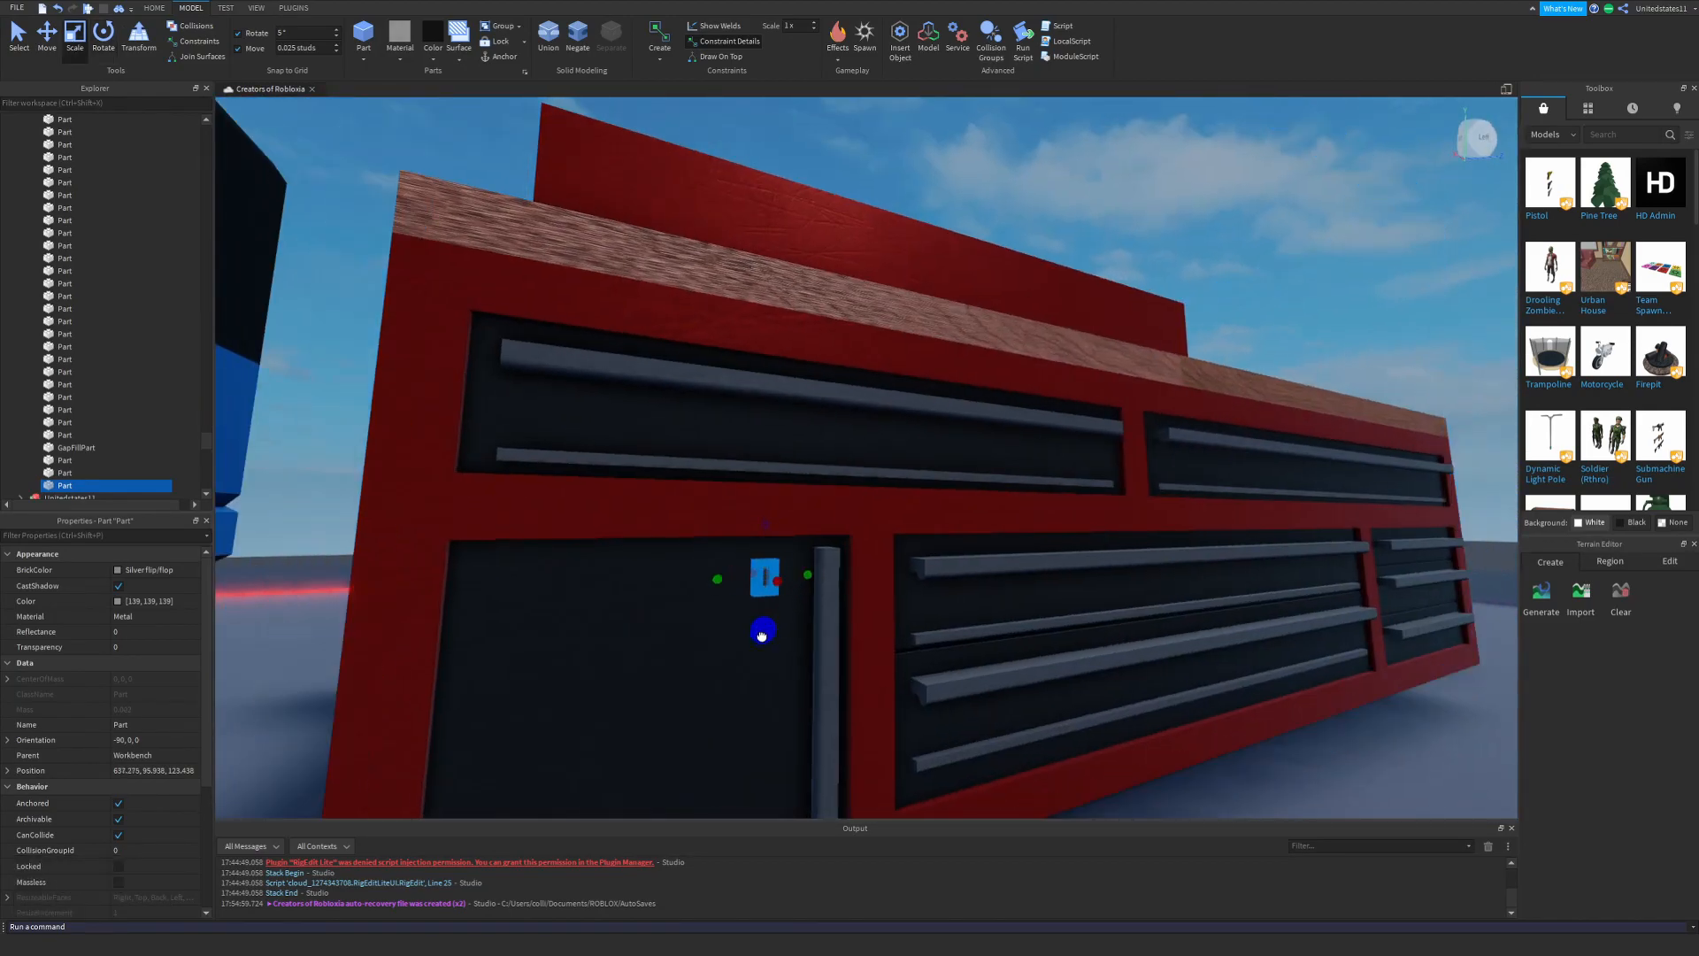
click(766, 611)
Move the small lock disc slightly inward toward the cabinet door's face.
alt+click(777, 559)
key(ctrl+2)
right_drag(829, 474, 829, 475)
key(shift+a)
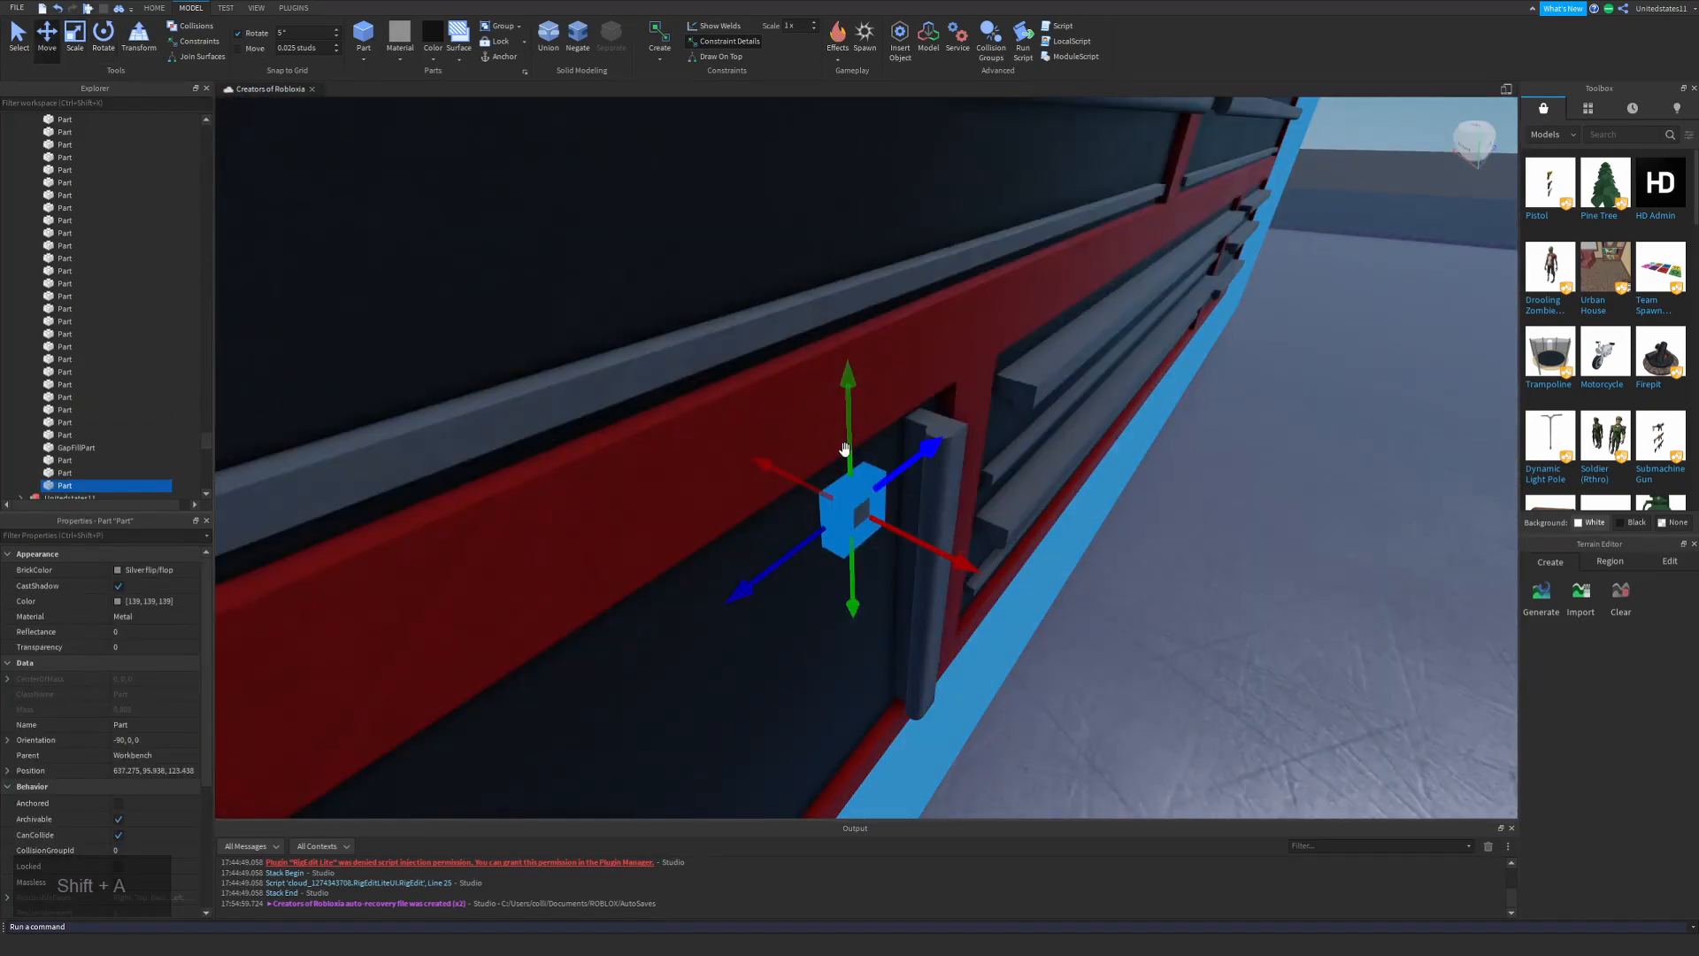
right_drag(998, 525, 998, 525)
click(955, 516)
key(ctrl+z)
right_drag(1035, 459, 1035, 459)
alt+click(690, 417)
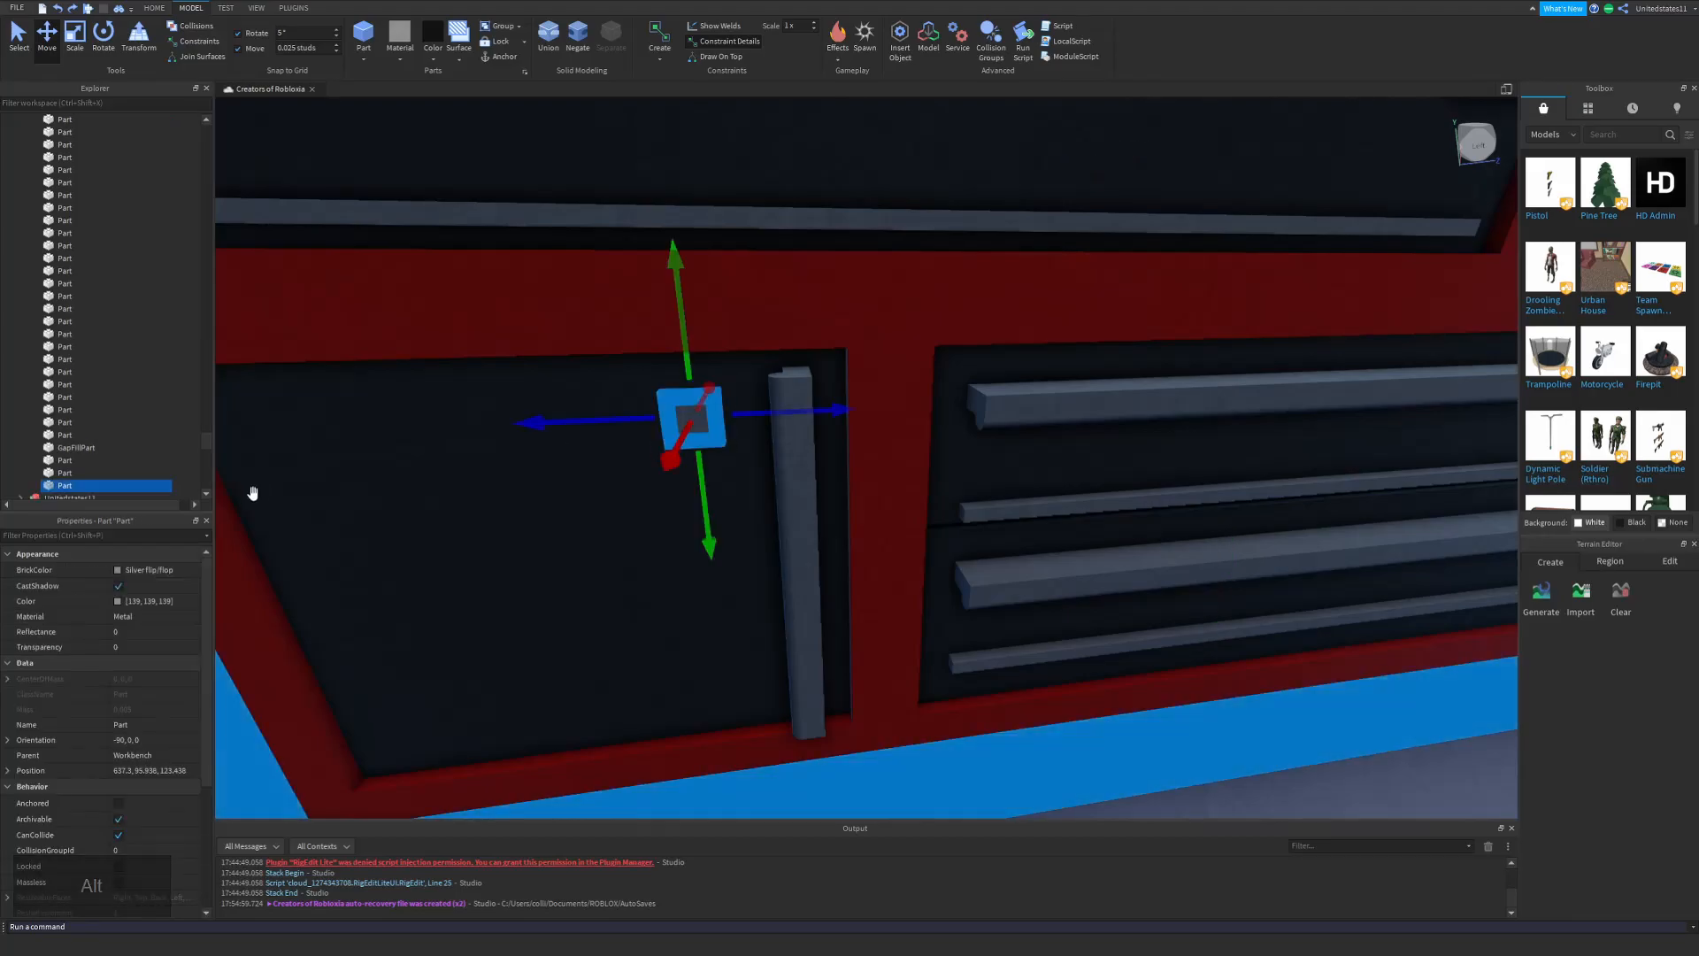
Recolour the lock disc to light grey 170, 170, 170.
key(shift+s)
key(shift+w)
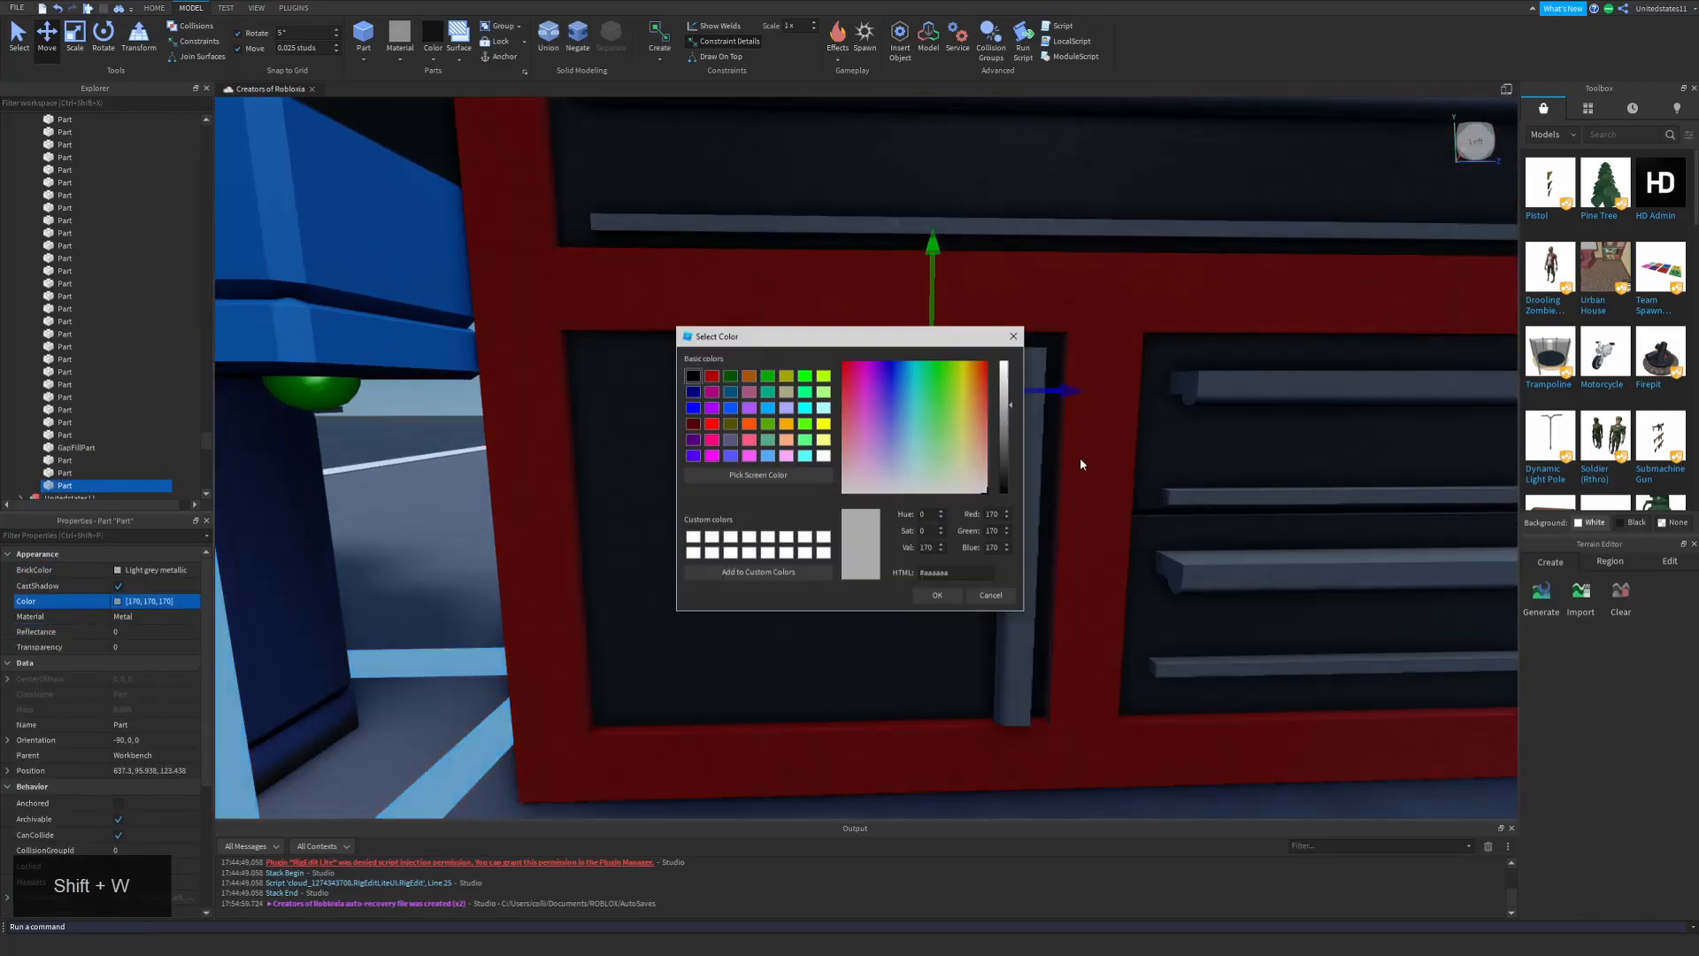
click(937, 594)
key(shift+w)
Duplicate the lock disc, reshape the copy into a Block about 0.05 x 0.05 x 0.063 studs, and negate it.
key(d)
scroll(152, 743, down, 3)
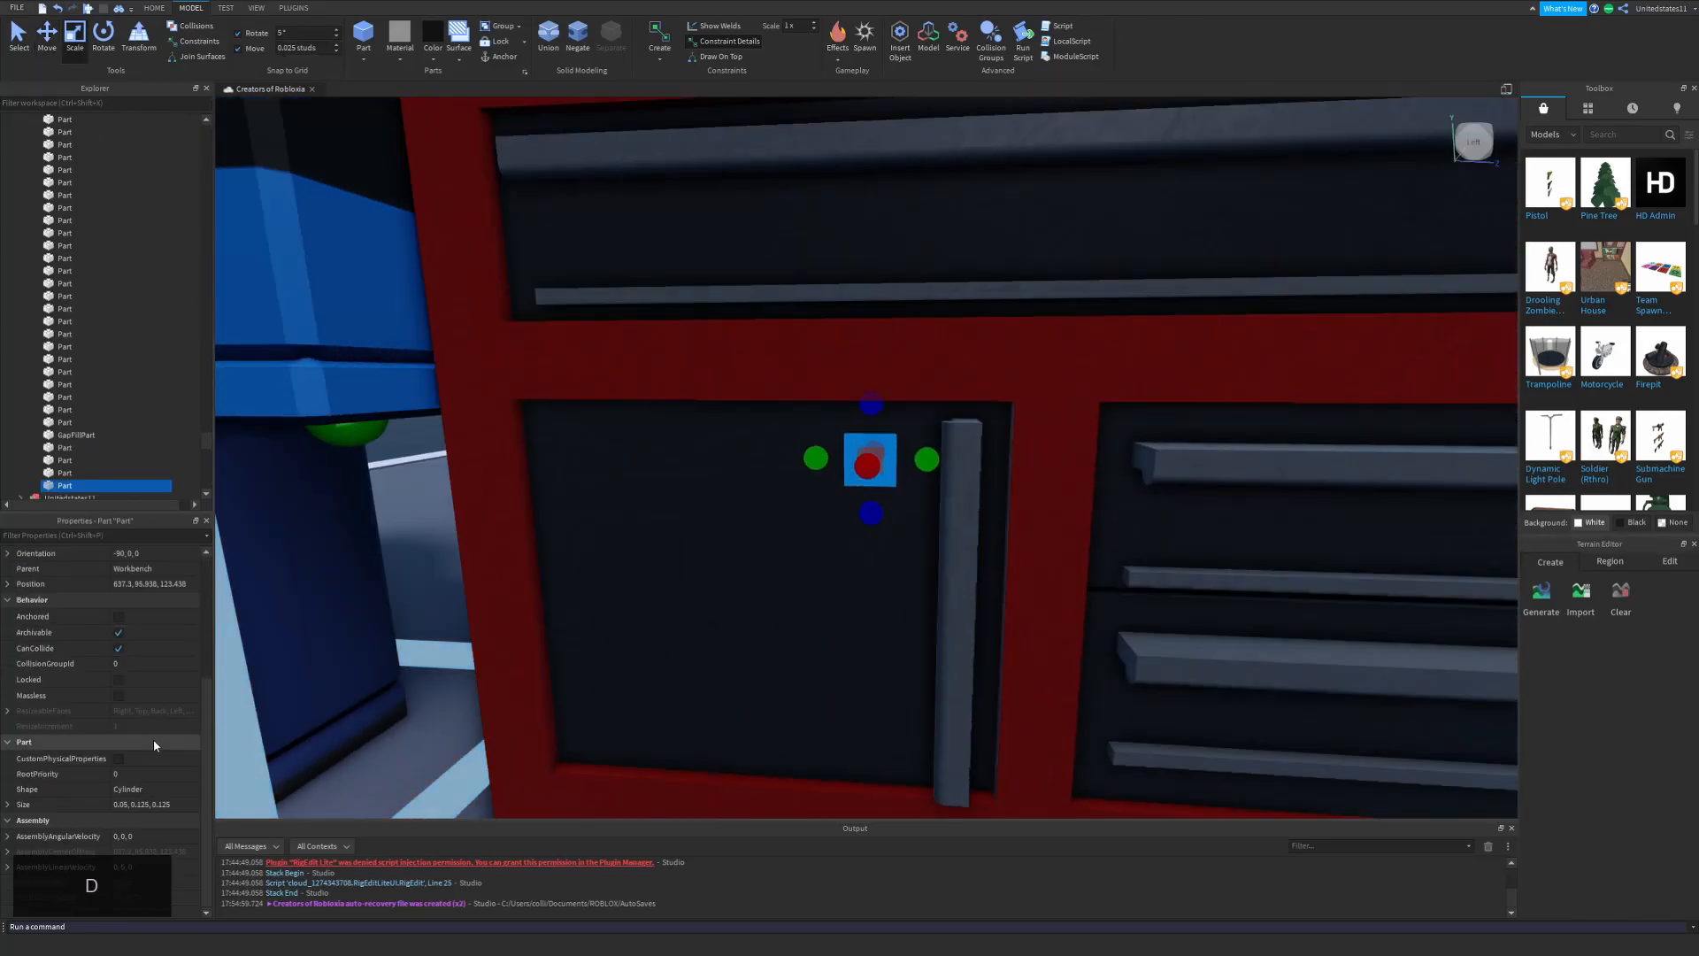
ctrl+drag(883, 414, 883, 420)
right_drag(921, 443, 920, 442)
ctrl+drag(940, 459, 933, 459)
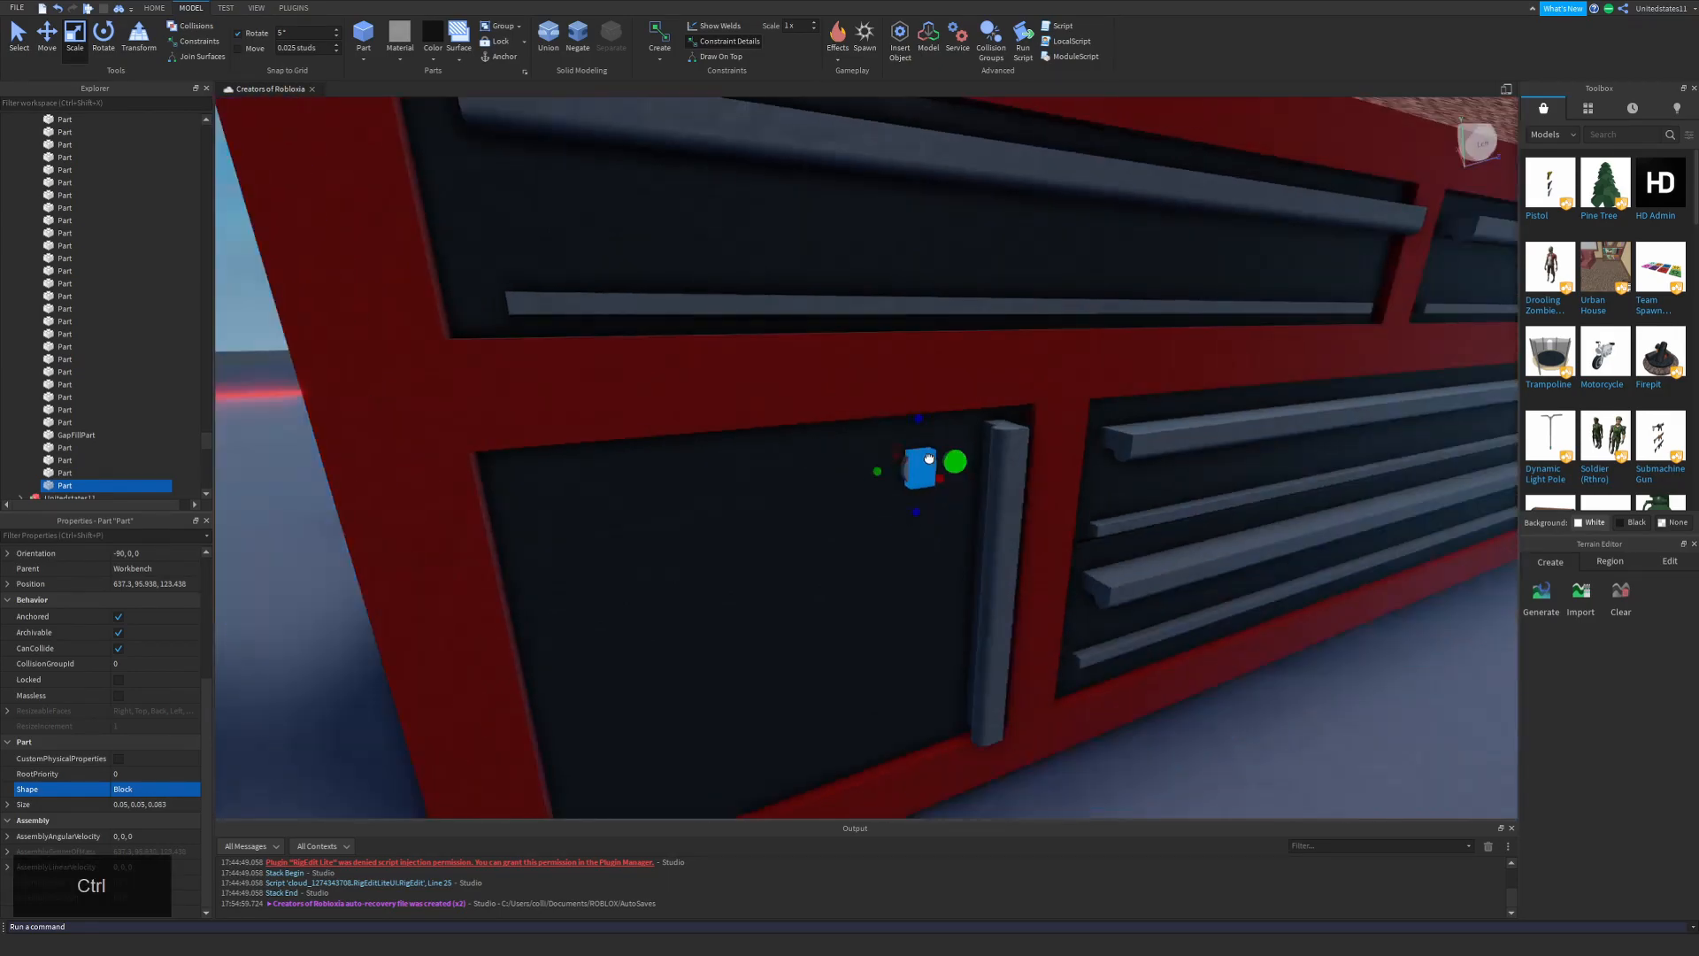
click(997, 546)
right_drag(997, 546, 997, 546)
alt+click(903, 476)
alt+click(893, 472)
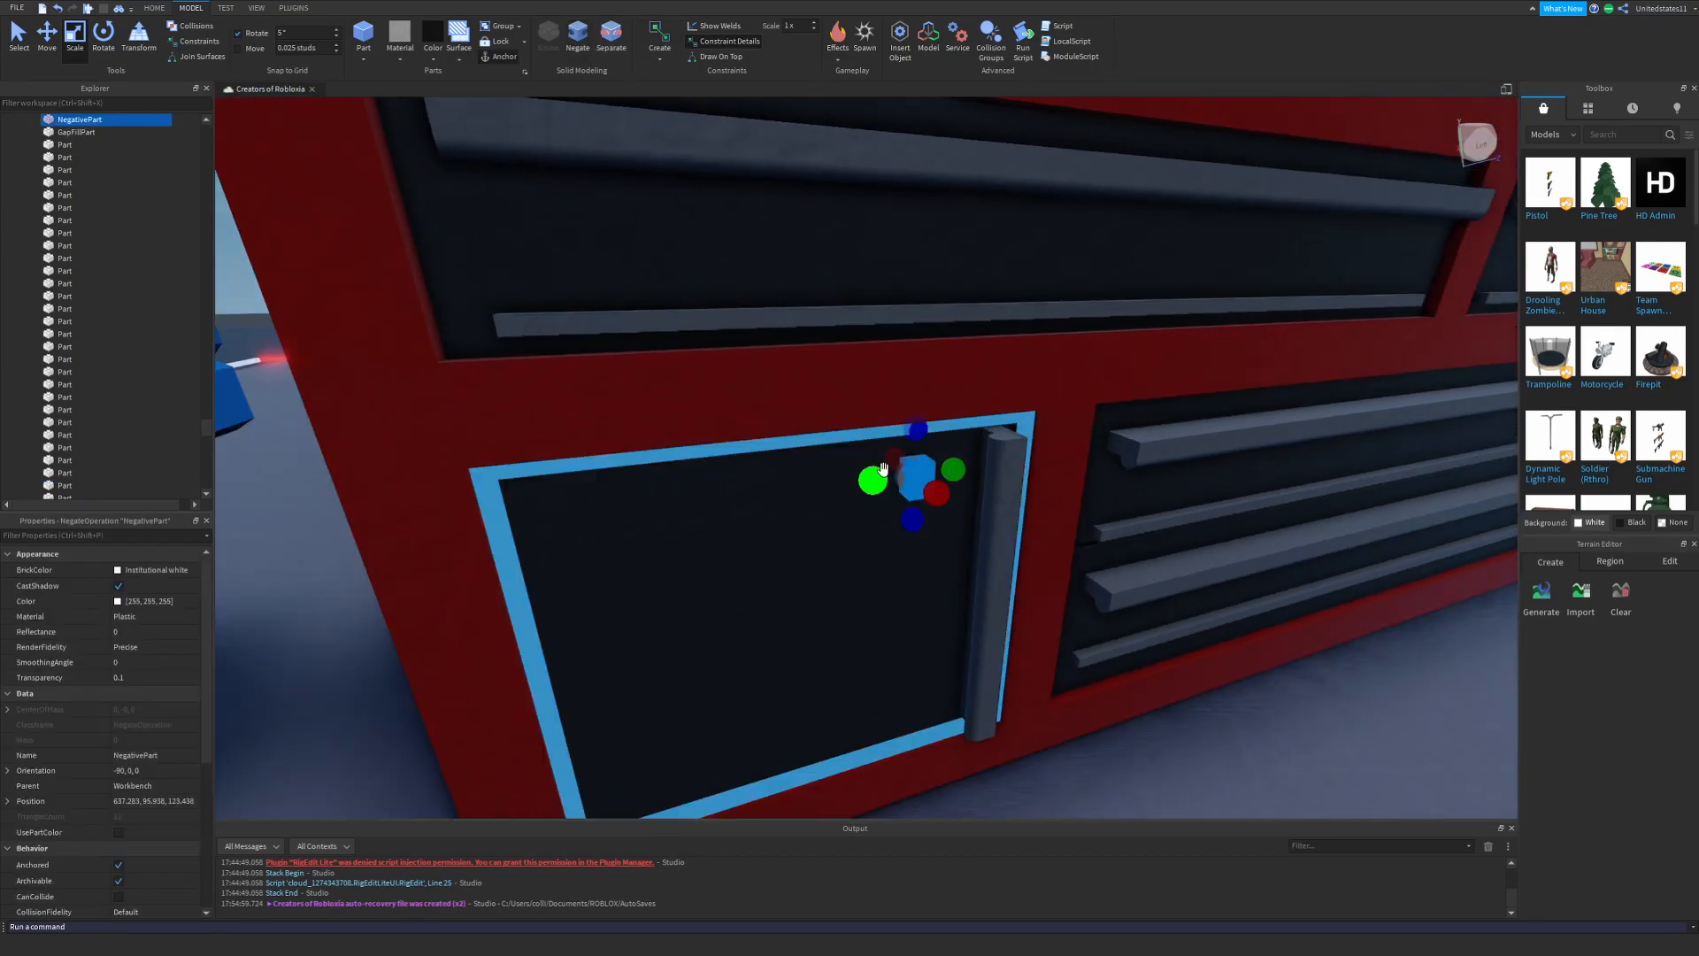
Try to union the negated block with the lock disc to cut a keyhole.
click(19, 37)
alt+click(914, 476)
click(773, 259)
scroll(773, 260, down, 5)
right_drag(772, 259, 785, 297)
key(shift+w)
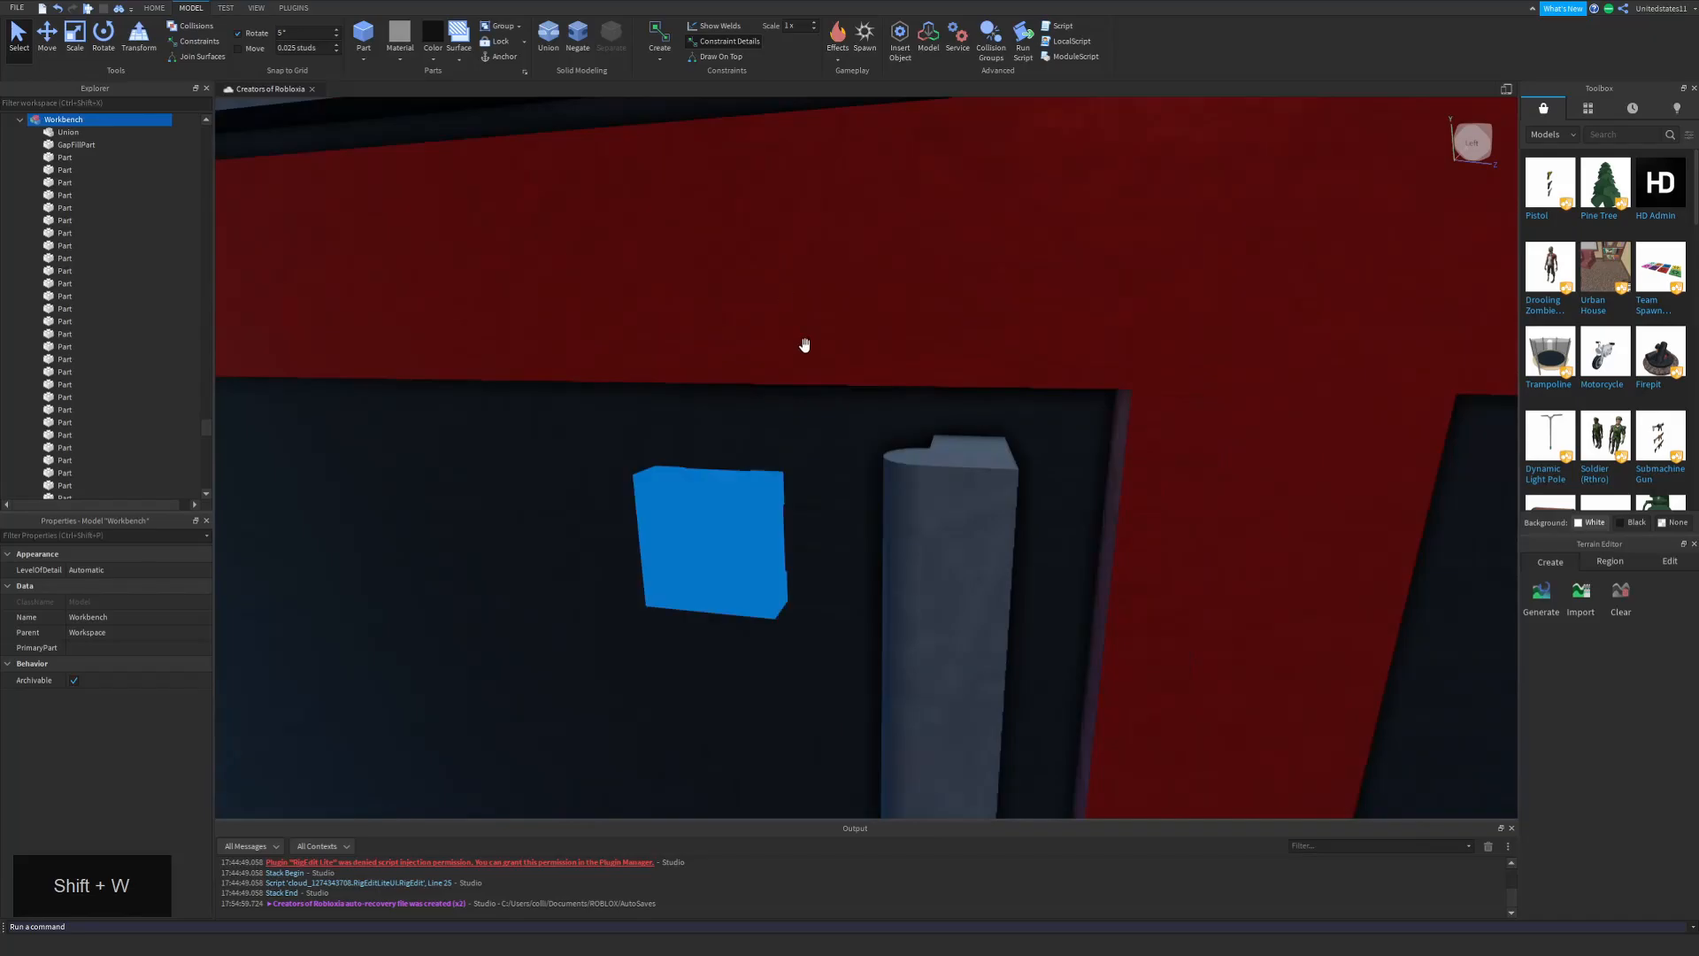
key(ctrl+z)
Shift the negated keyhole block slightly outward from the cabinet door.
alt+click(899, 493)
key(ctrl+2)
right_drag(609, 541, 609, 540)
key(shift+w)
drag(627, 540, 633, 542)
key(ctrl+1)
right_drag(490, 535, 490, 535)
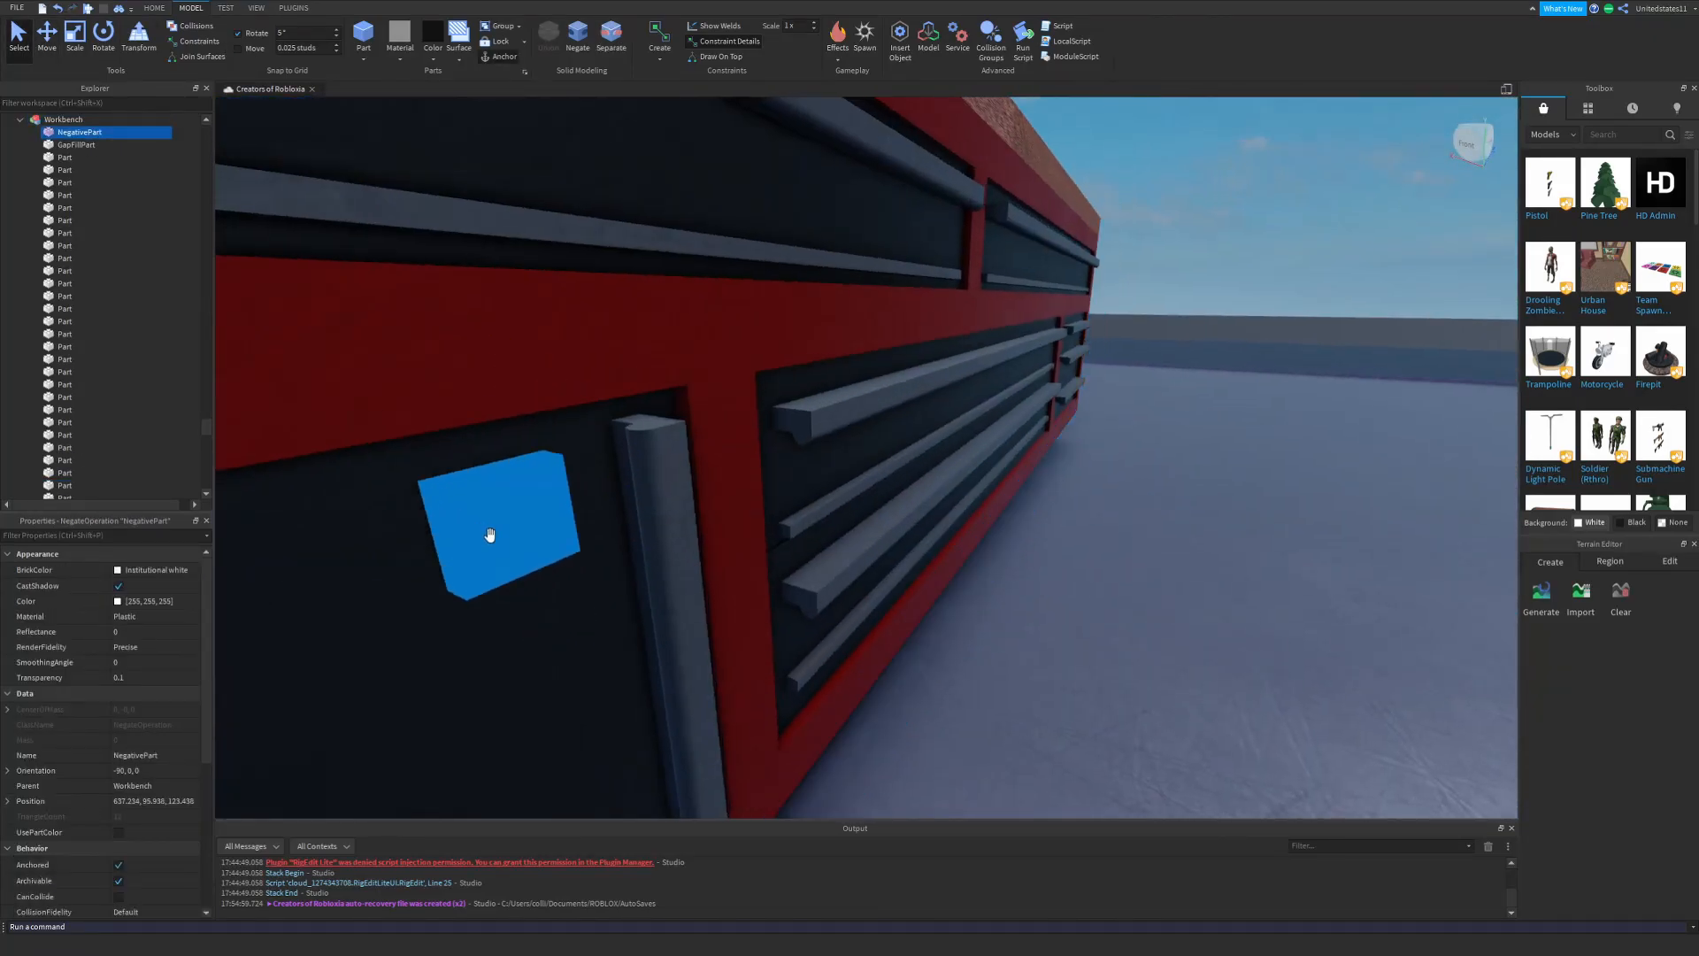
Try the keyhole union again with the negated block in its shifted position.
click(1186, 306)
right_drag(1185, 305, 1410, 303)
key(shift+a)
key(ctrl+z)
Shift the black keyhole block slightly along the lock's axis and try negating it.
key(ctrl+2)
right_drag(902, 220, 903, 221)
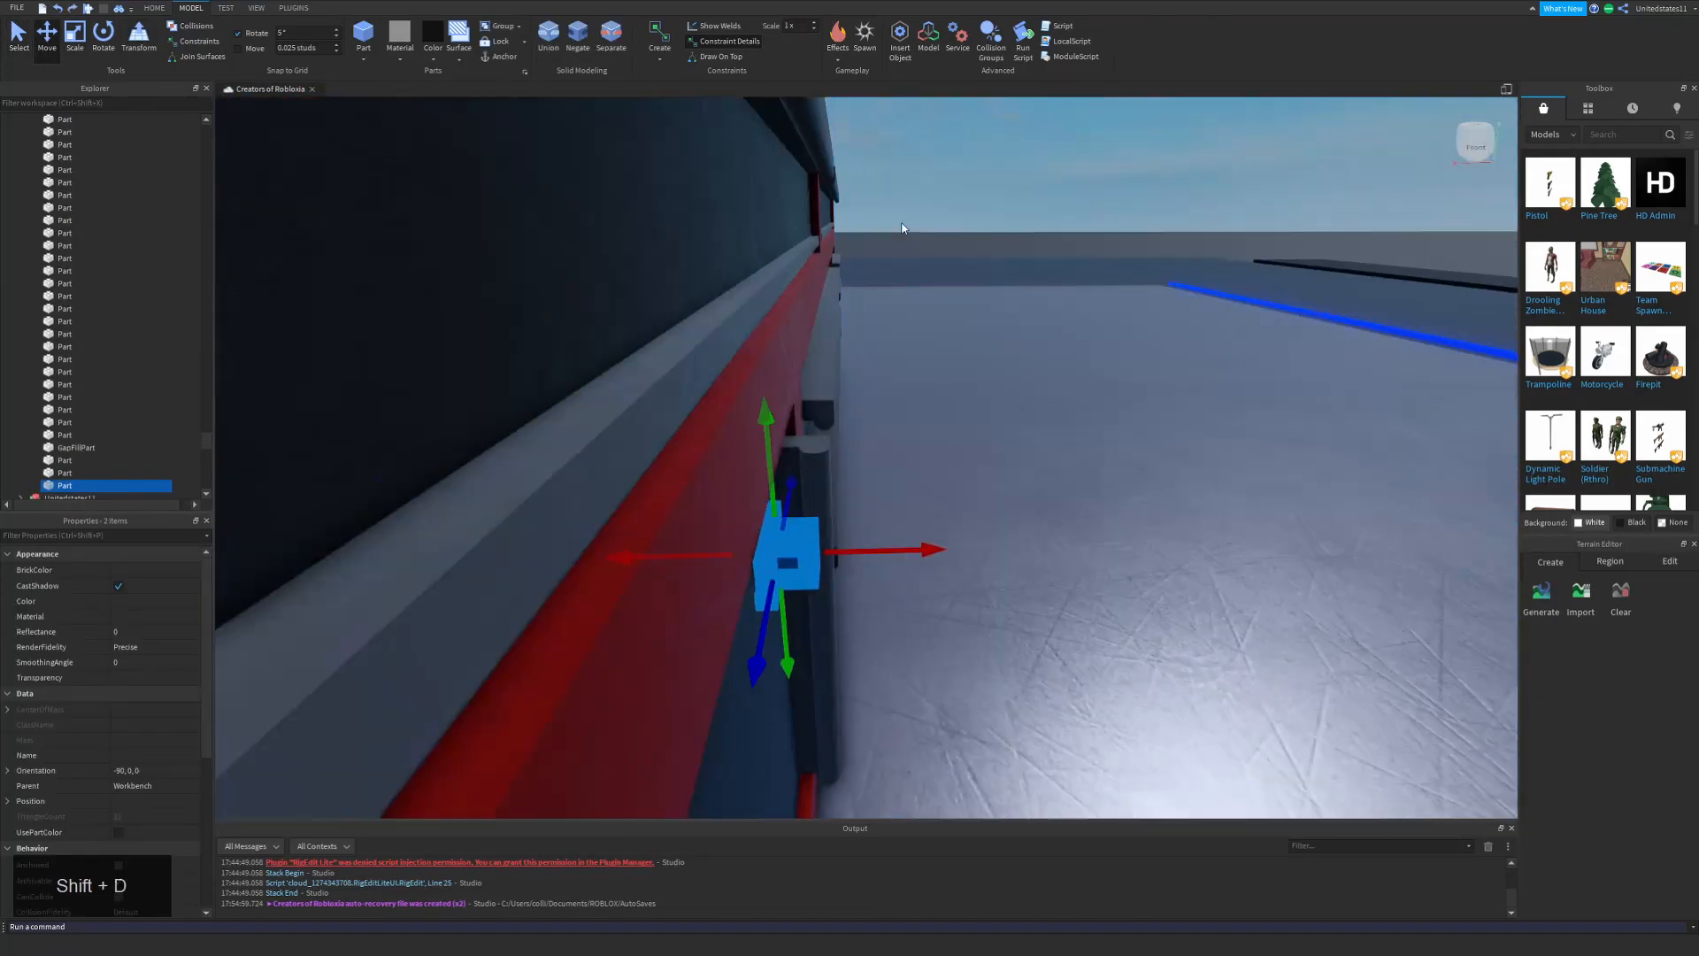
alt+click(700, 547)
drag(757, 553, 762, 553)
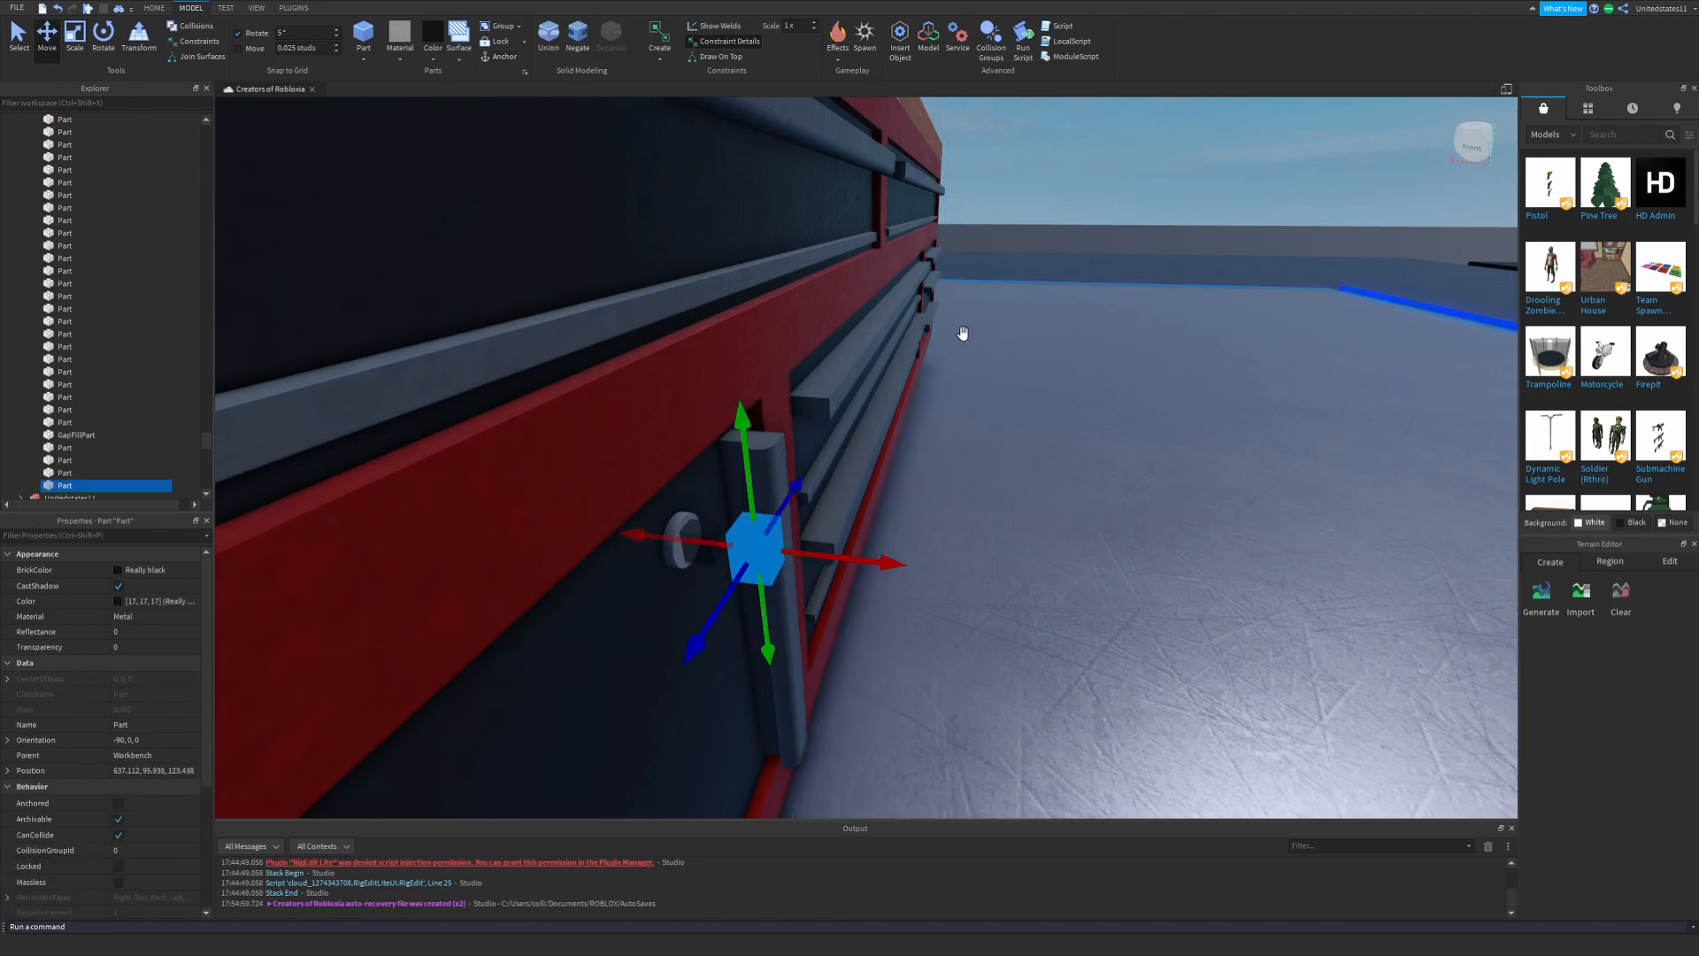
drag(741, 570, 743, 569)
key(ctrl+shift+n)
key(ctrl+z)
Nudge the keyhole block into the lock disc, negate it, and union it with the disc.
alt+click(675, 486)
drag(740, 492, 743, 493)
key(ctrl+shift+n)
alt+shift+click(601, 453)
key(ctrl+shift+g)
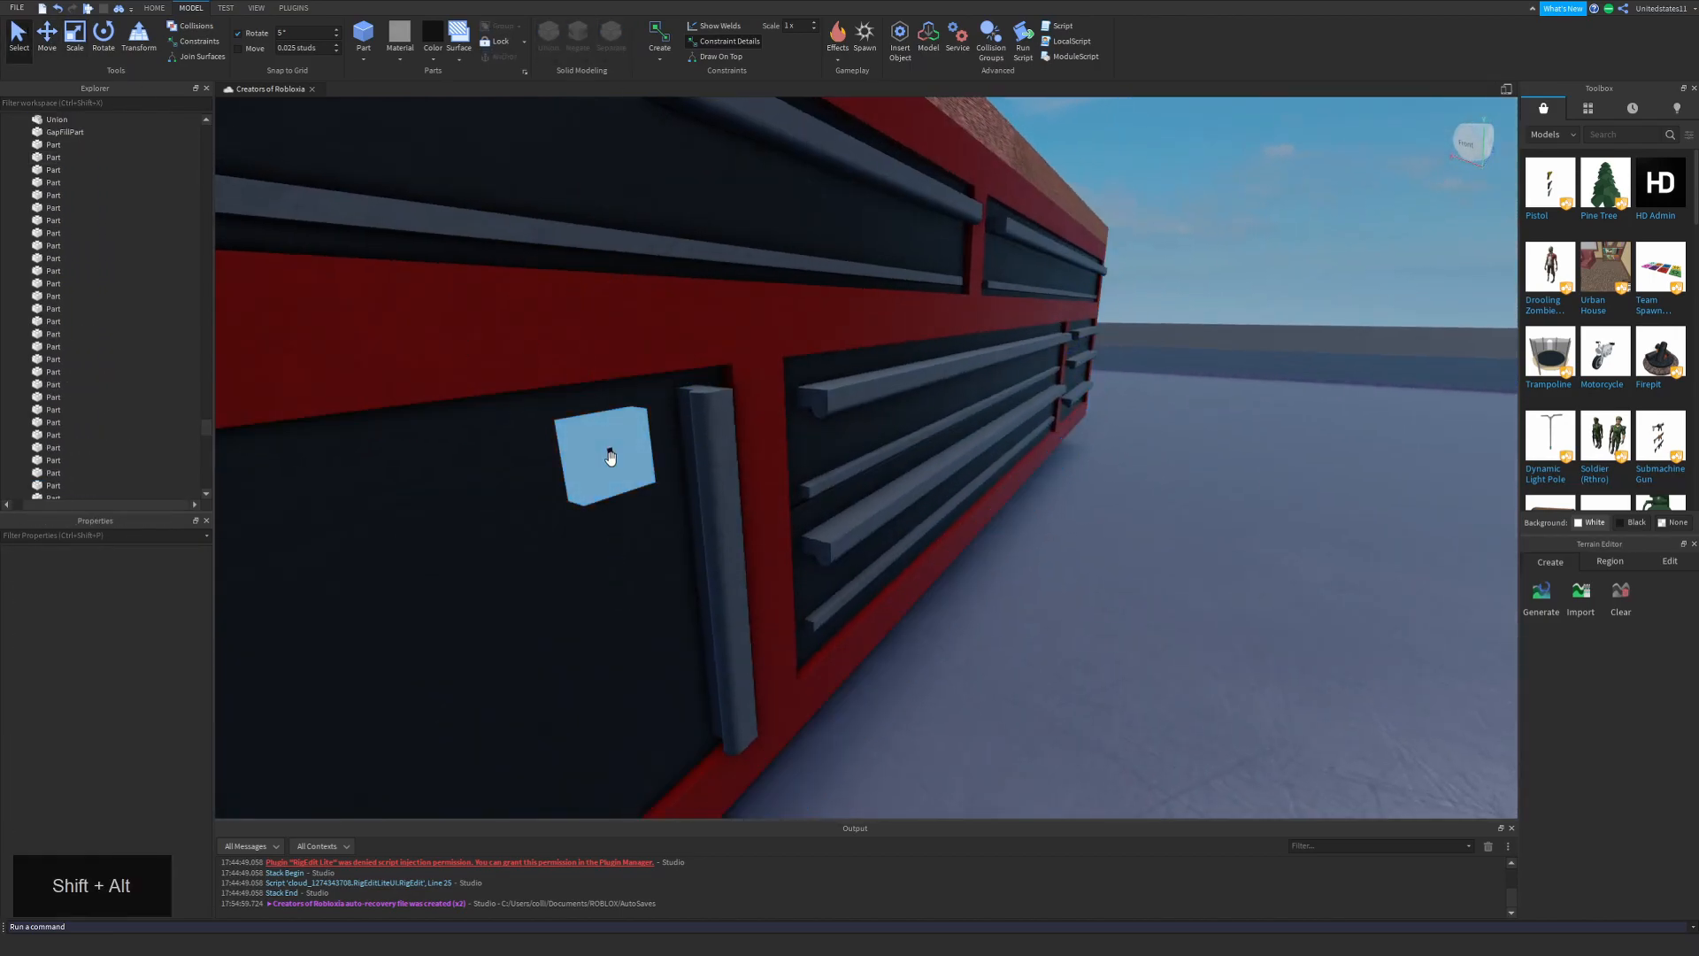
Name the grouped lock model Lock.
click(100, 202)
text(Lock)
key(Return)
Duplicate the lock and move the copy at 0.125-stud increments to the red frame joint below the upper drawers' divider.
right_drag(363, 123, 368, 118)
click(238, 48)
double_click(292, 49)
text(0.125)
key(Return)
key(ctrl+d)
drag(858, 425, 1270, 443)
drag(863, 354, 862, 298)
right_drag(876, 310, 878, 302)
key(shift+w)
drag(944, 341, 912, 346)
Set the move increment to 0.025 studs and shift the copied lock slightly outward from the red frame.
double_click(292, 49)
text(0.025)
key(Return)
right_drag(913, 346, 920, 351)
key(shift+s)
drag(1013, 393, 1027, 398)
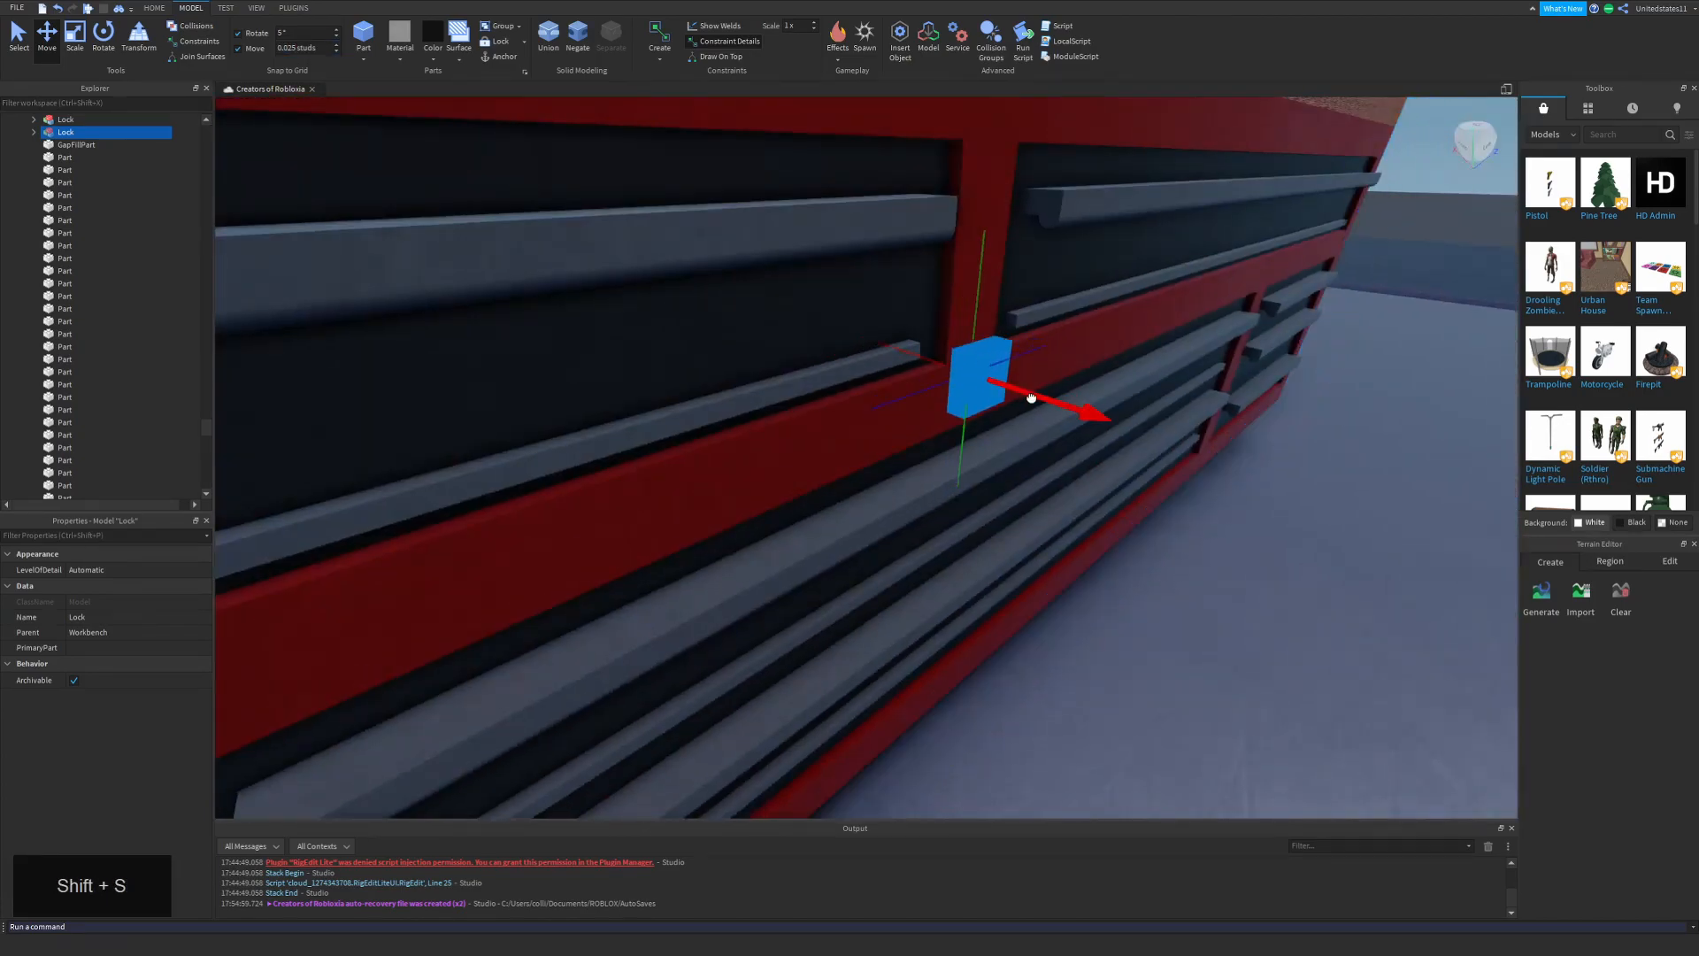
Duplicate the frame lock and raise the copy to the top of the divider between the upper drawers.
right_drag(1031, 398, 1040, 394)
click(1164, 380)
right_drag(903, 379, 898, 358)
key(ctrl+z)
drag(842, 334, 857, 180)
click(238, 49)
key(ctrl+d)
click(1012, 348)
key(s)
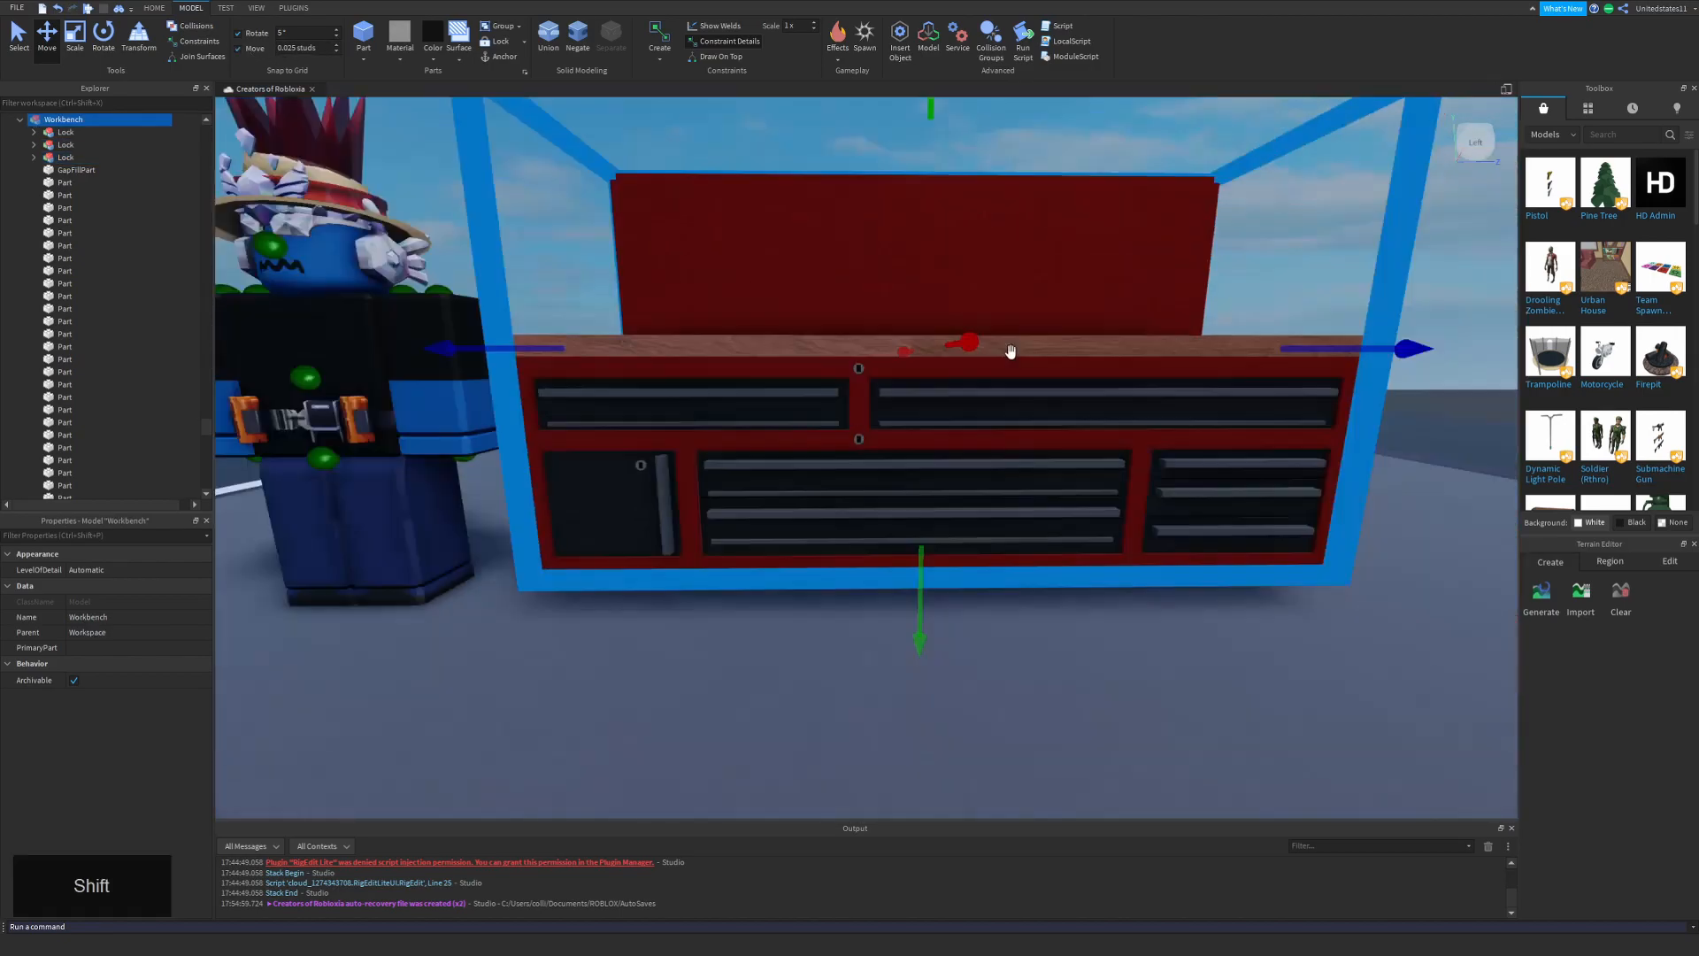
Duplicate the disc union of the upper lock and place the copy below, in front of the workbench.
click(1267, 214)
right_drag(944, 371, 924, 403)
key(w)
right_drag(619, 410, 615, 414)
alt+click(874, 313)
key(ctrl+d)
drag(878, 317, 768, 530)
scroll(826, 567, down, 5)
scroll(814, 540, up, 3)
key(shift+s)
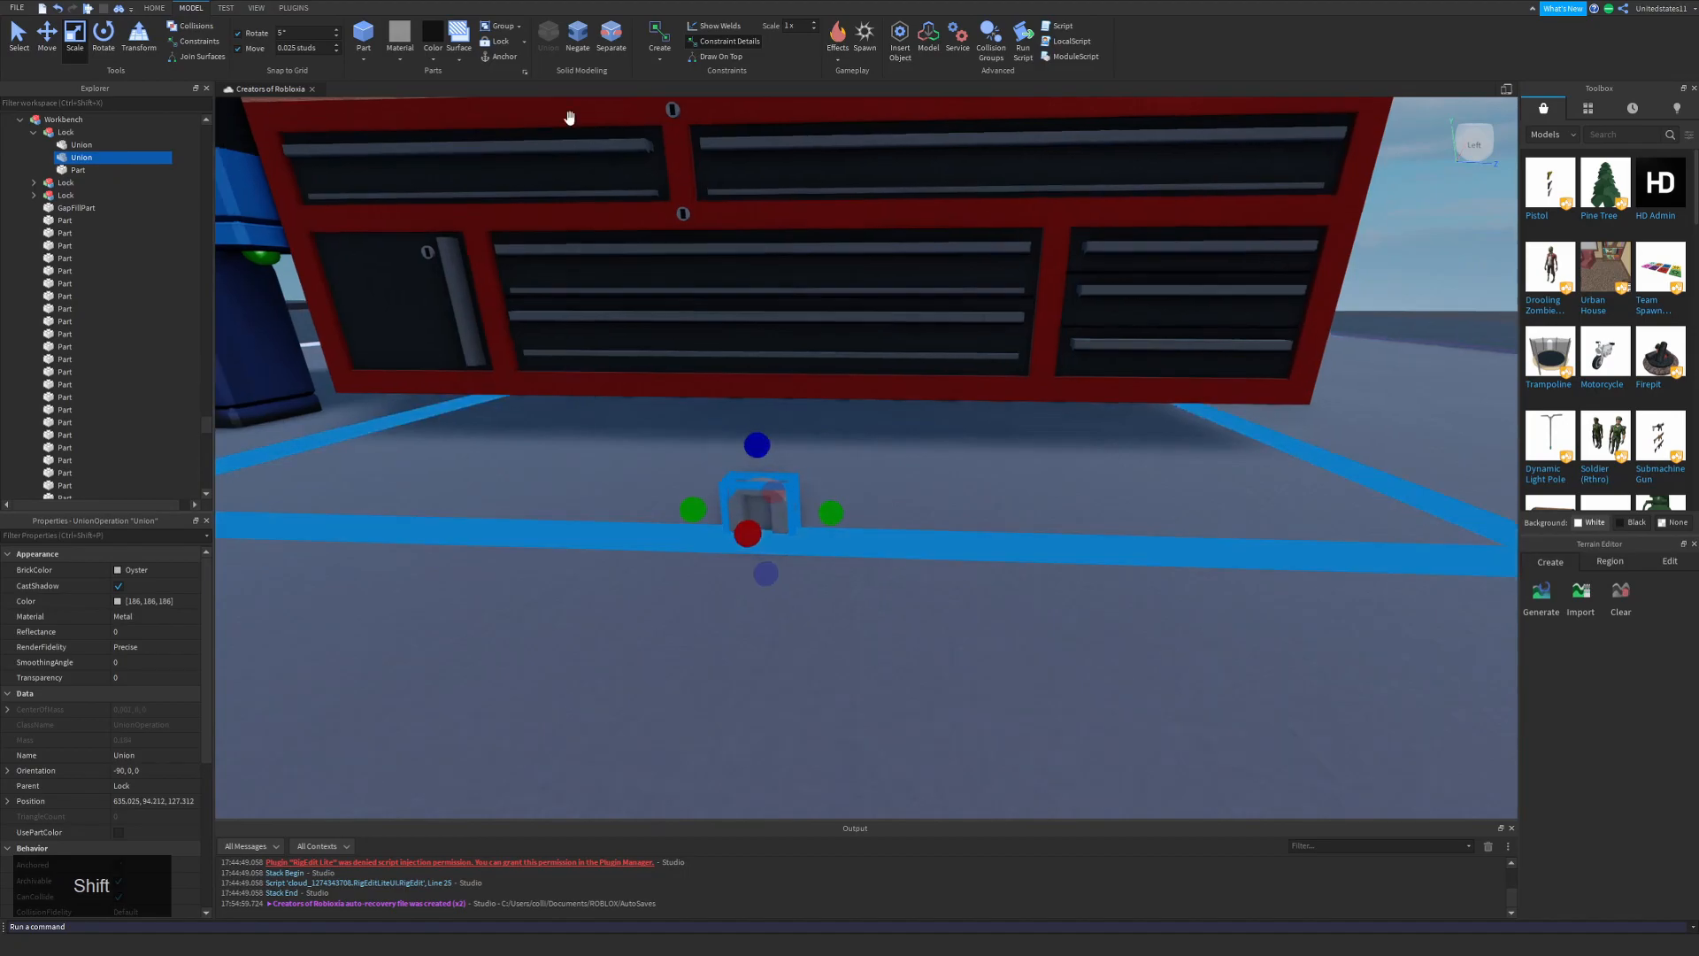
Separate the copied union and delete its keyhole piece, keeping only the plain disc.
click(612, 37)
alt+click(699, 552)
key(Delete)
alt+click(699, 547)
key(shift+d)
right_drag(698, 540, 671, 451)
key(shift+s)
key(shift+a)
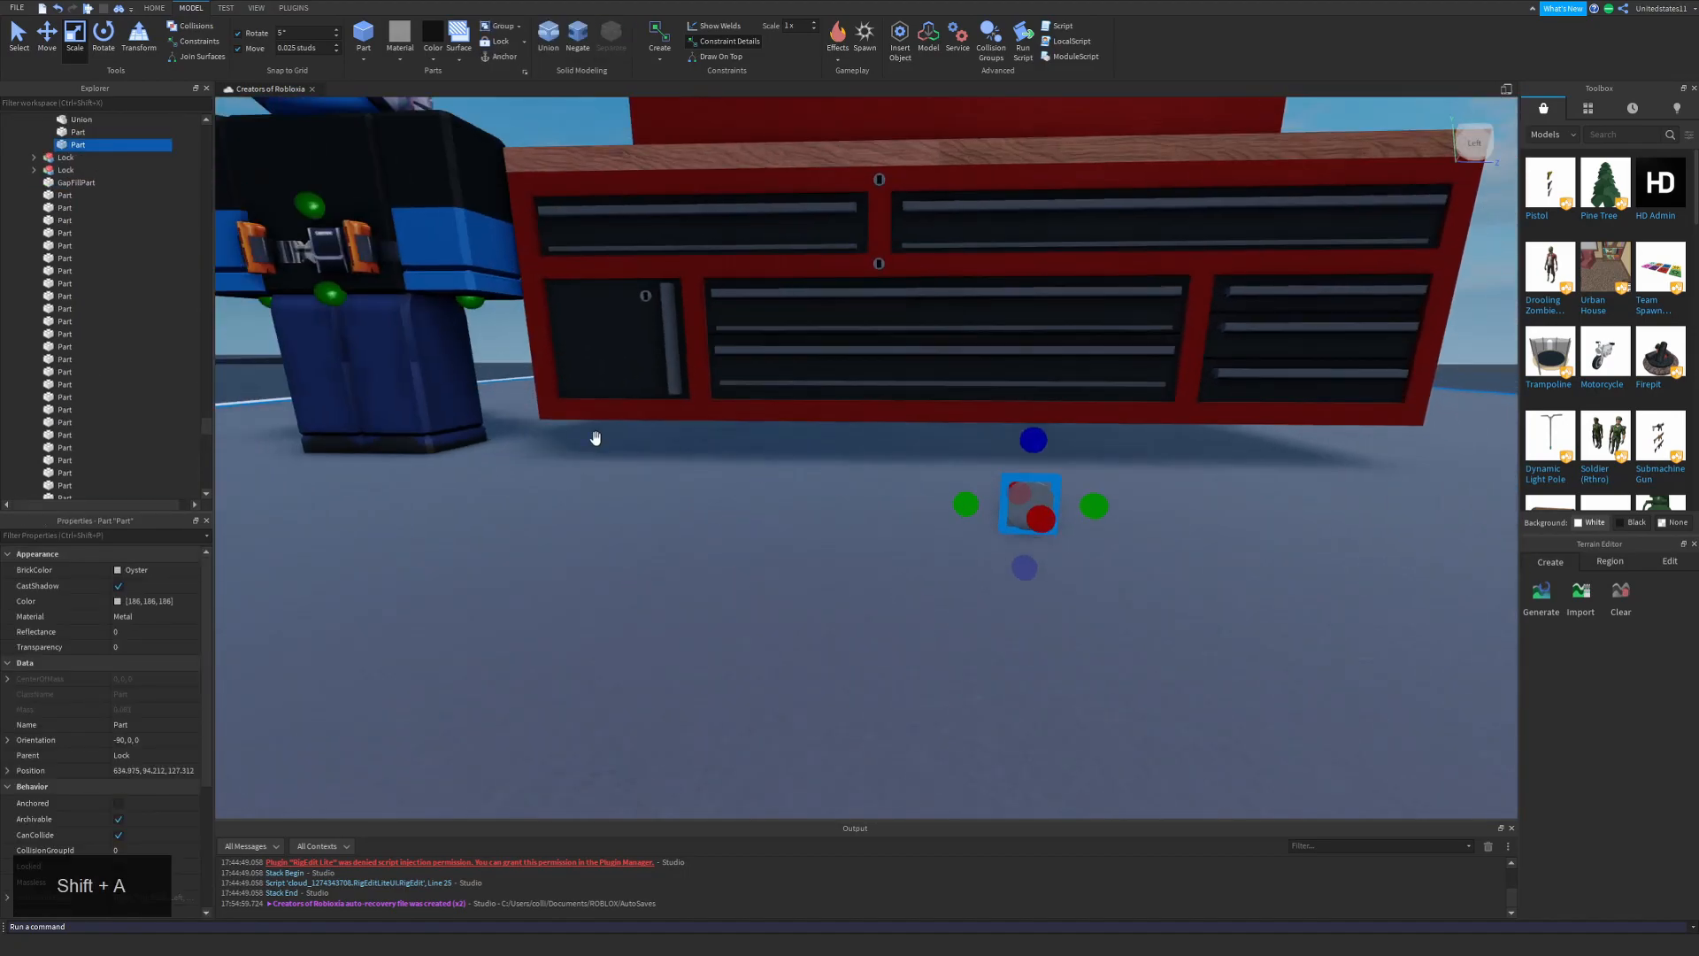
Scale up the plain disc symmetrically as the base of a wheel bracket.
alt+click(976, 536)
ctrl+drag(887, 471, 883, 461)
key(ctrl+2)
key(shift+w)
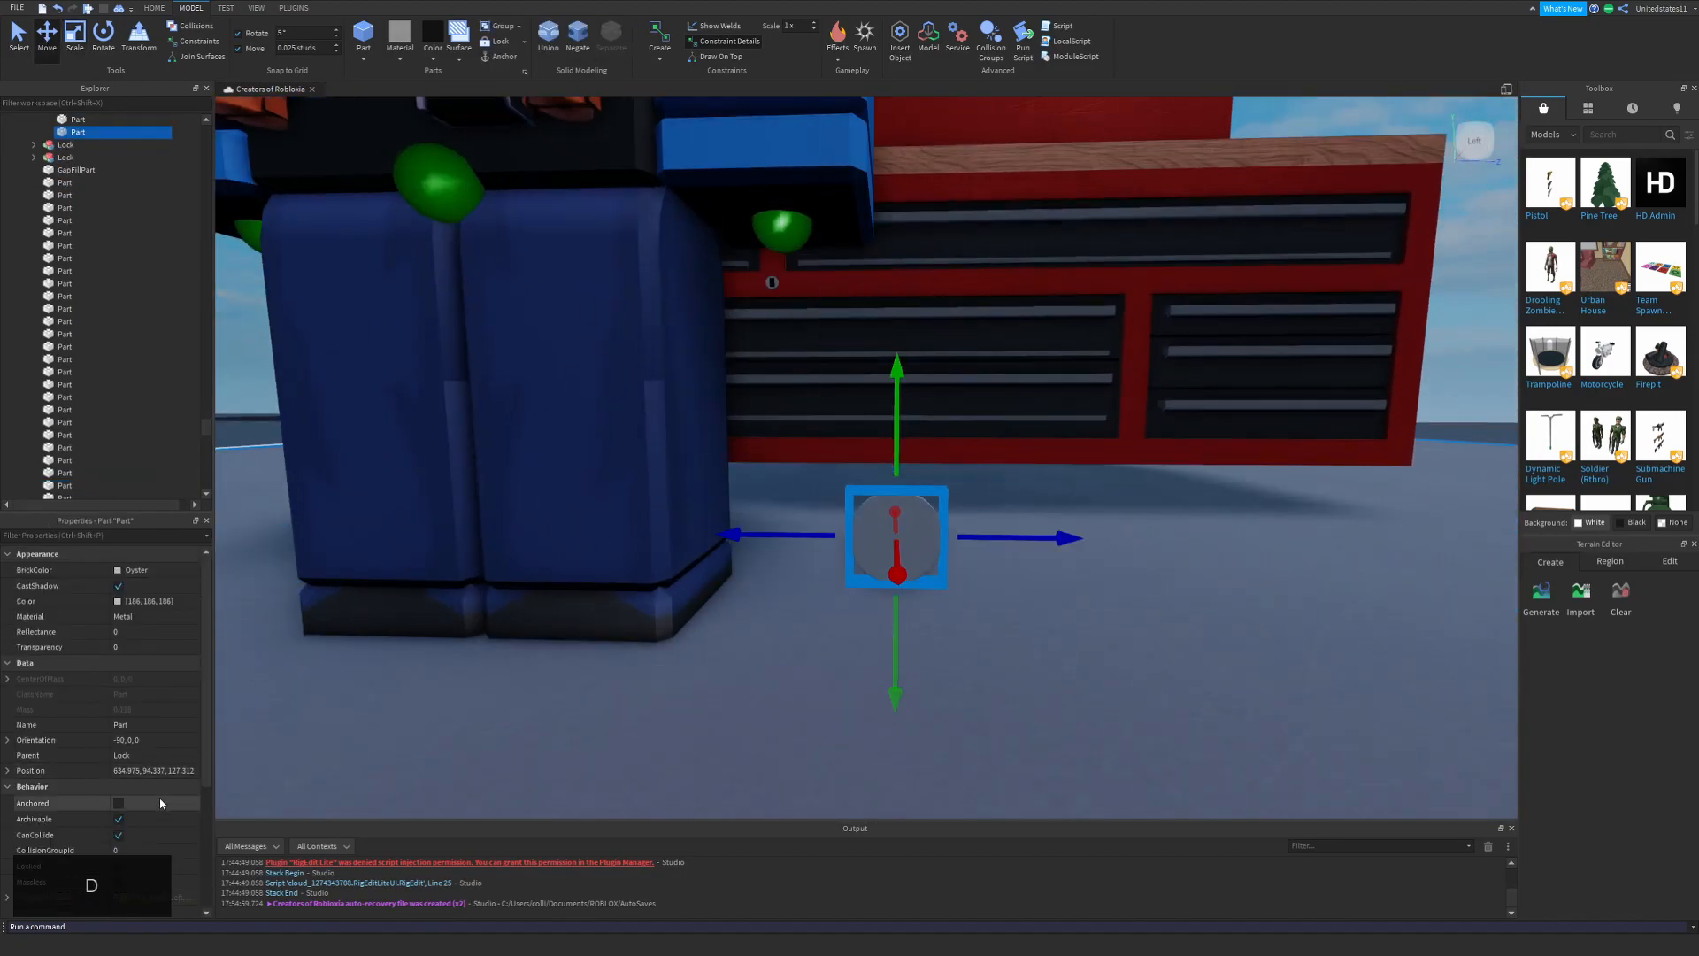
Change the duplicated disc to a Block and resize it into a plate extending upward from the round disc.
click(149, 813)
right_drag(849, 540, 865, 619)
click(74, 37)
drag(864, 675, 872, 601)
right_drag(872, 602, 956, 699)
click(956, 701)
Narrow the block to match the disc's width and shorten its top end.
key(shift+s)
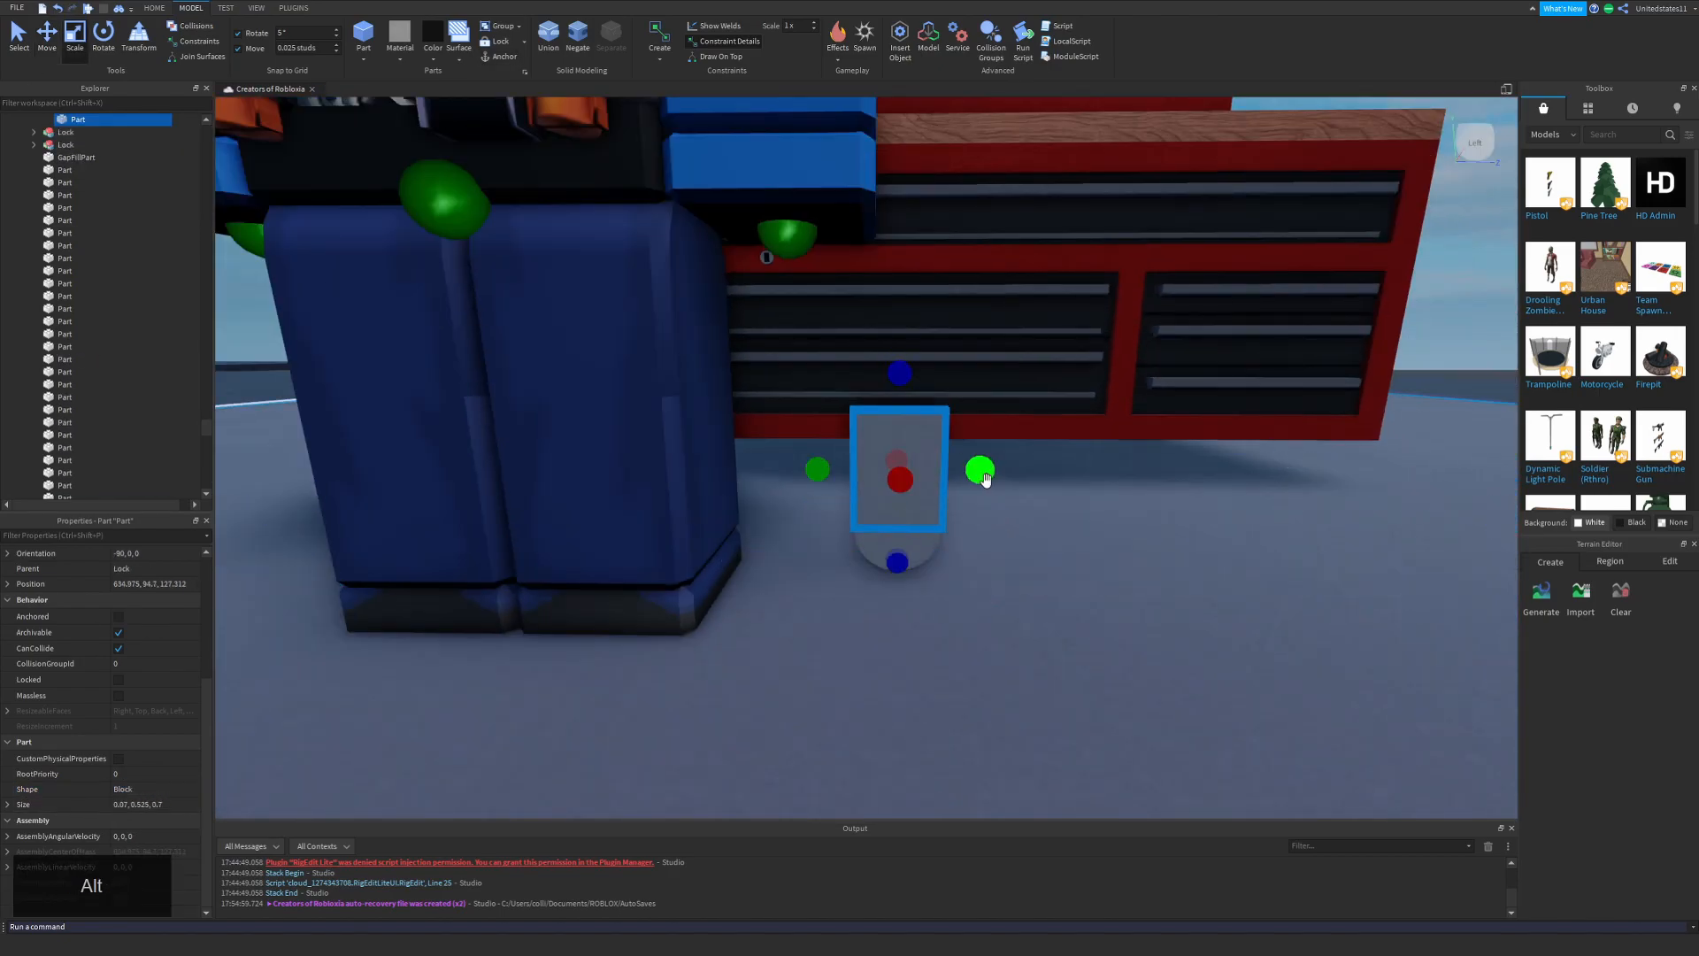
ctrl+drag(957, 535, 953, 534)
right_drag(953, 534, 997, 561)
click(997, 561)
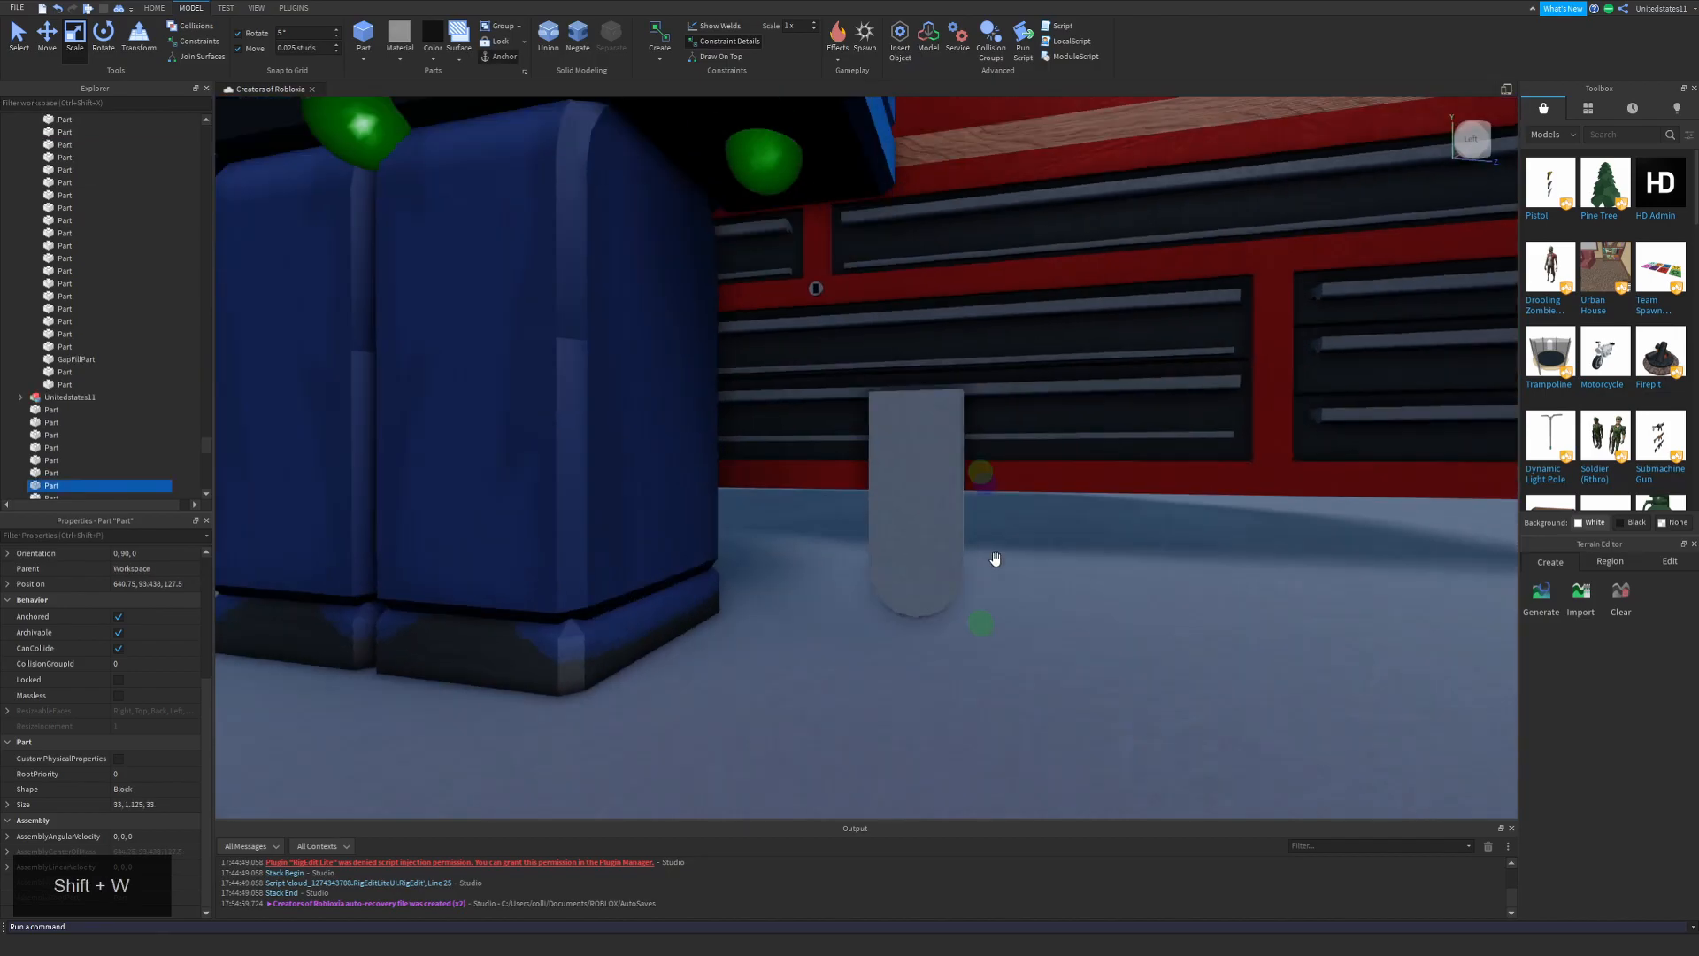
alt+click(911, 460)
drag(900, 400, 901, 429)
Duplicate the bracket's round disc and shift the copy sideways along its axis, beside the bracket plate.
alt+click(925, 557)
right_drag(926, 558, 796, 540)
key(shift+d)
click(54, 37)
key(ctrl+d)
right_drag(708, 495, 655, 487)
key(d)
drag(584, 578, 610, 576)
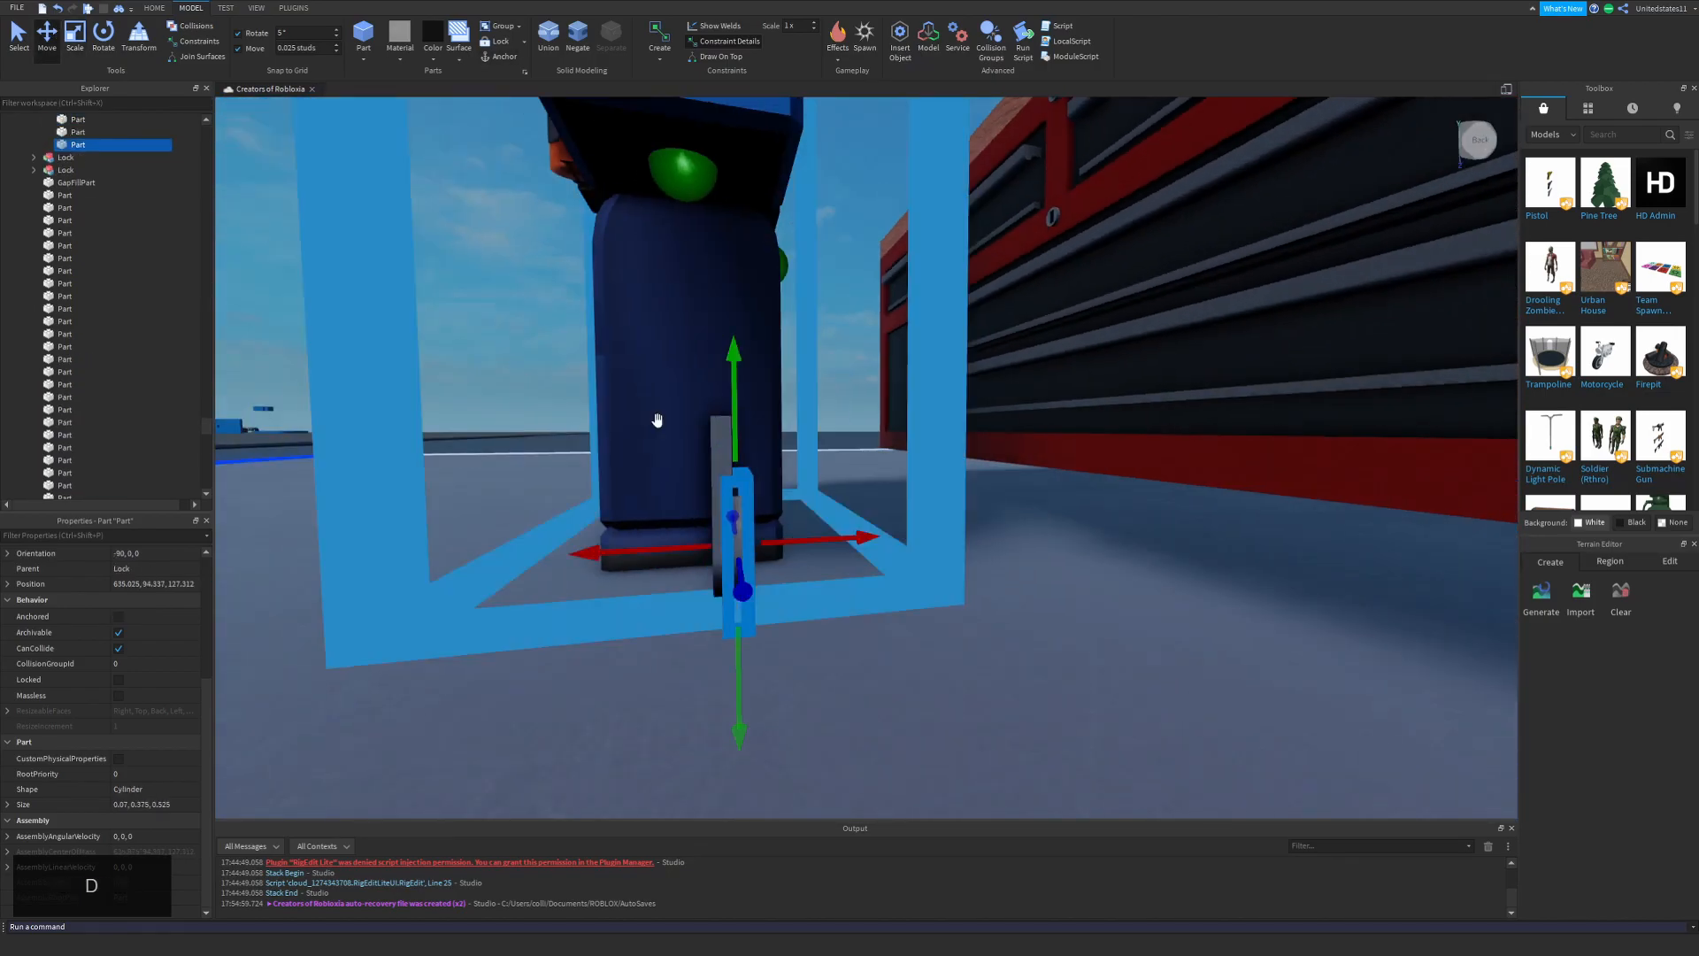
Scale the copied disc symmetrically to a wheel 0.675 studs in diameter.
click(75, 37)
right_drag(708, 619, 726, 567)
ctrl+drag(730, 688, 730, 680)
right_drag(730, 680, 840, 619)
ctrl+drag(859, 568, 916, 575)
click(944, 667)
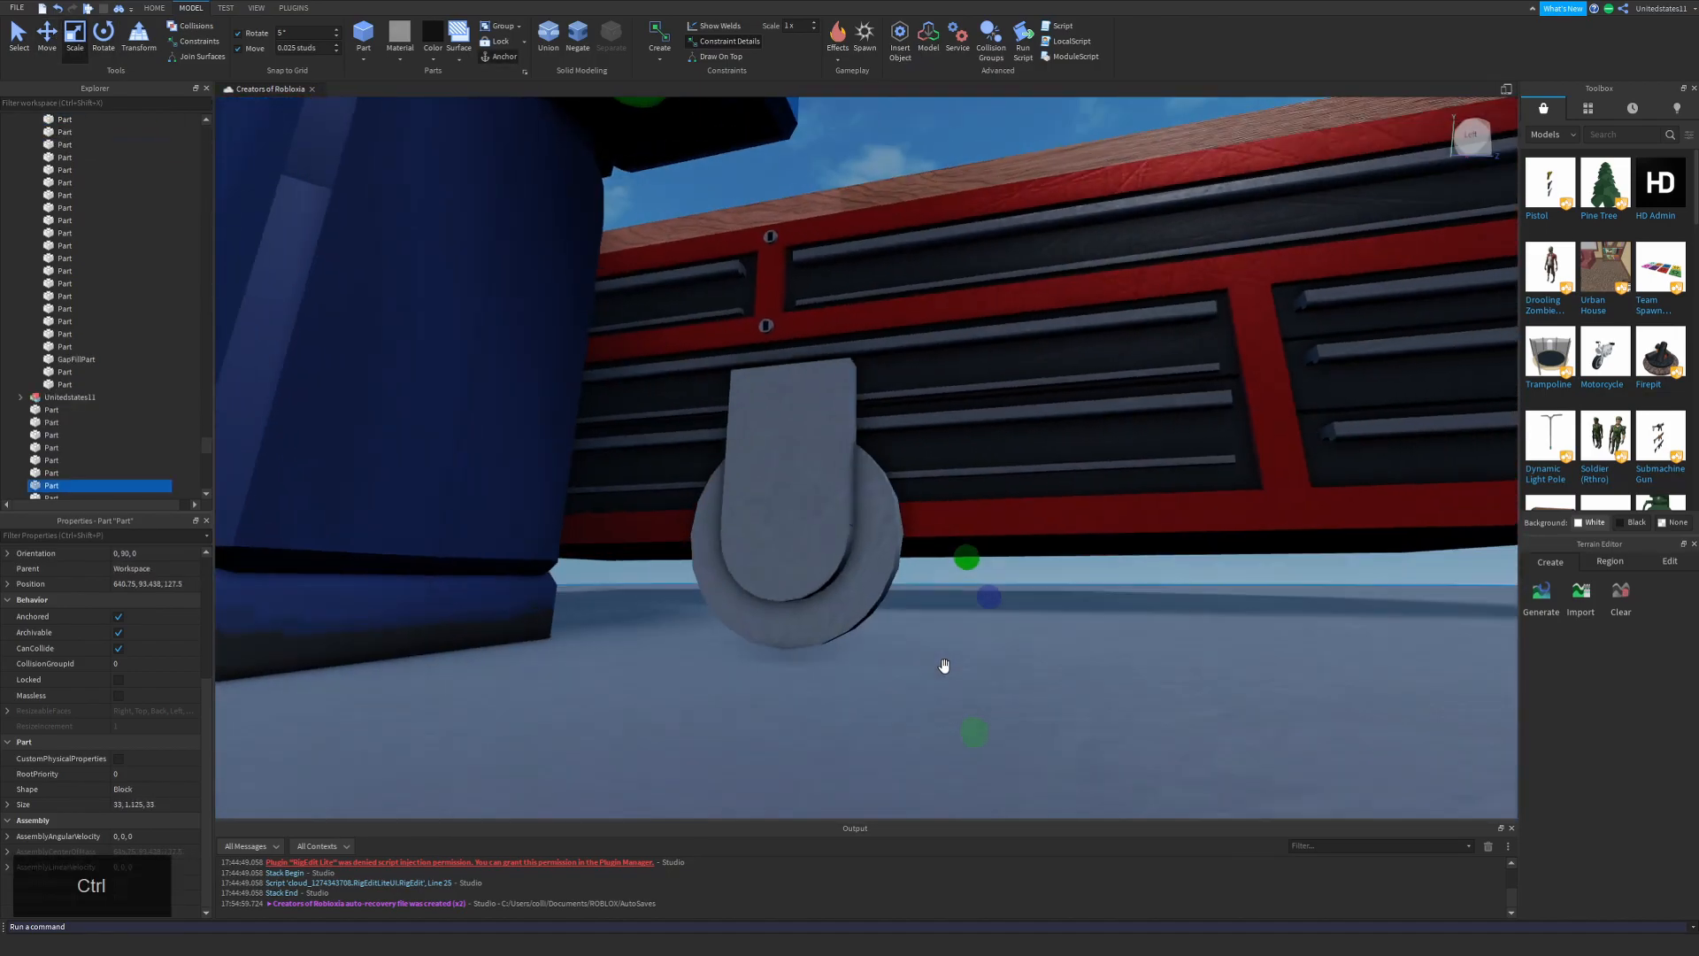
Give the wheel cylinder the Slate material and color it black.
right_drag(944, 667, 944, 646)
alt+click(836, 626)
right_drag(989, 535, 857, 620)
click(857, 644)
alt+click(860, 639)
click(400, 58)
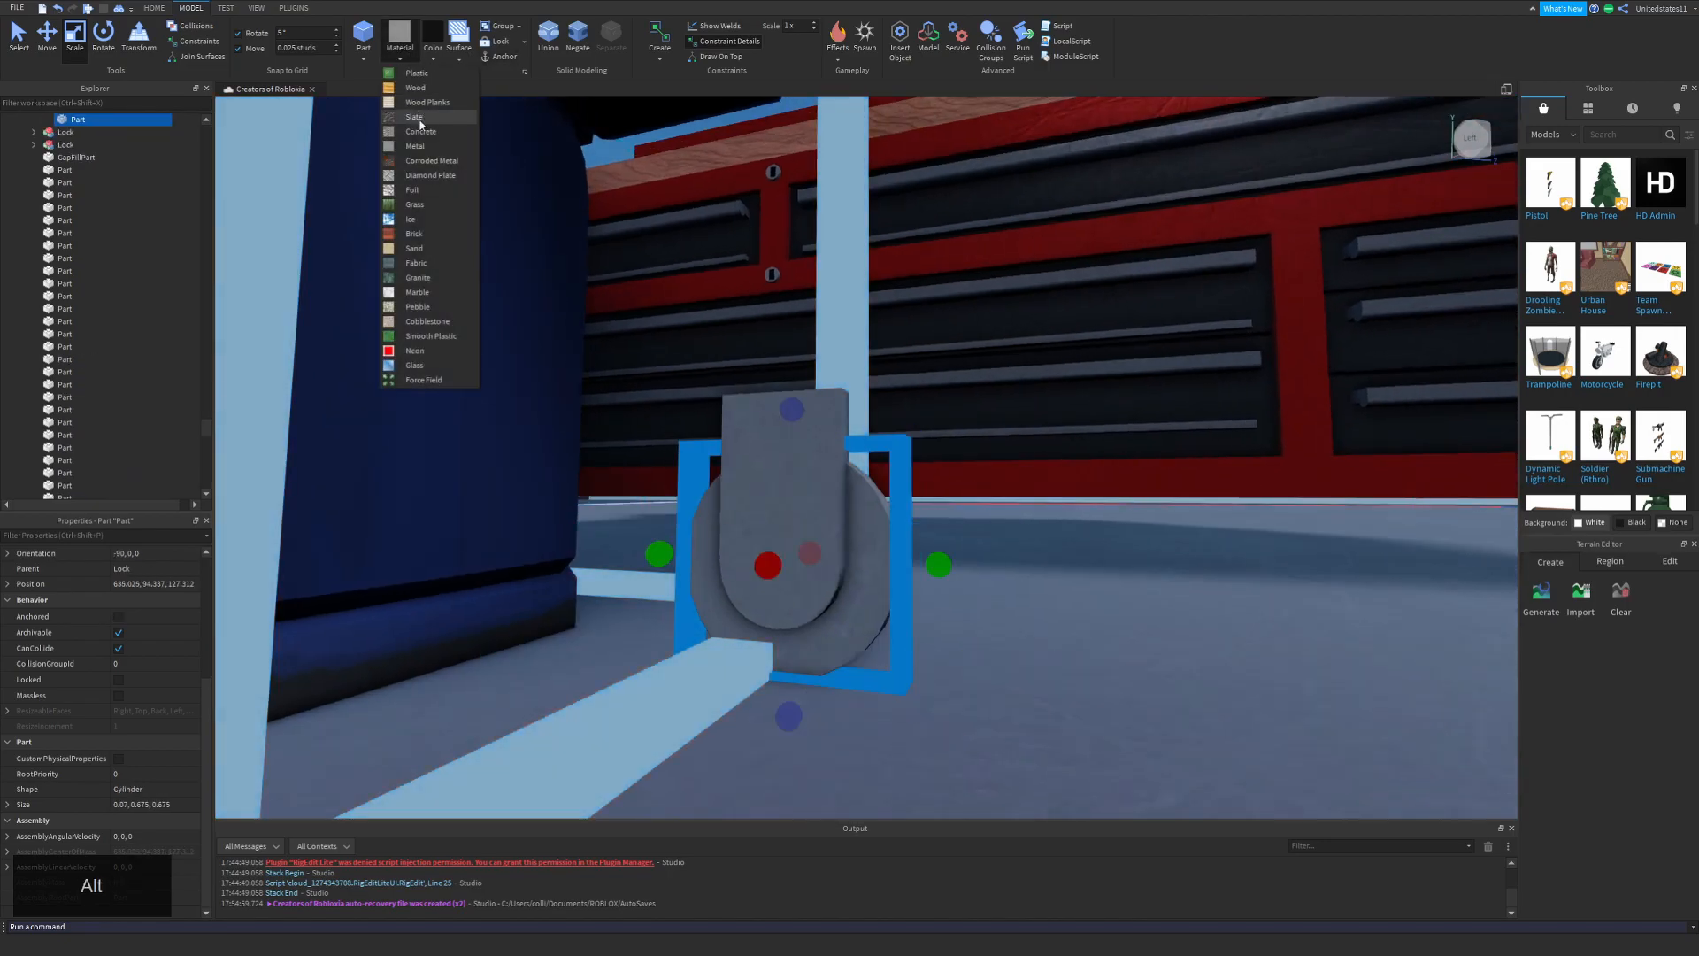
click(421, 125)
Thicken the black wheel along its axle.
right_drag(938, 531, 758, 535)
click(758, 536)
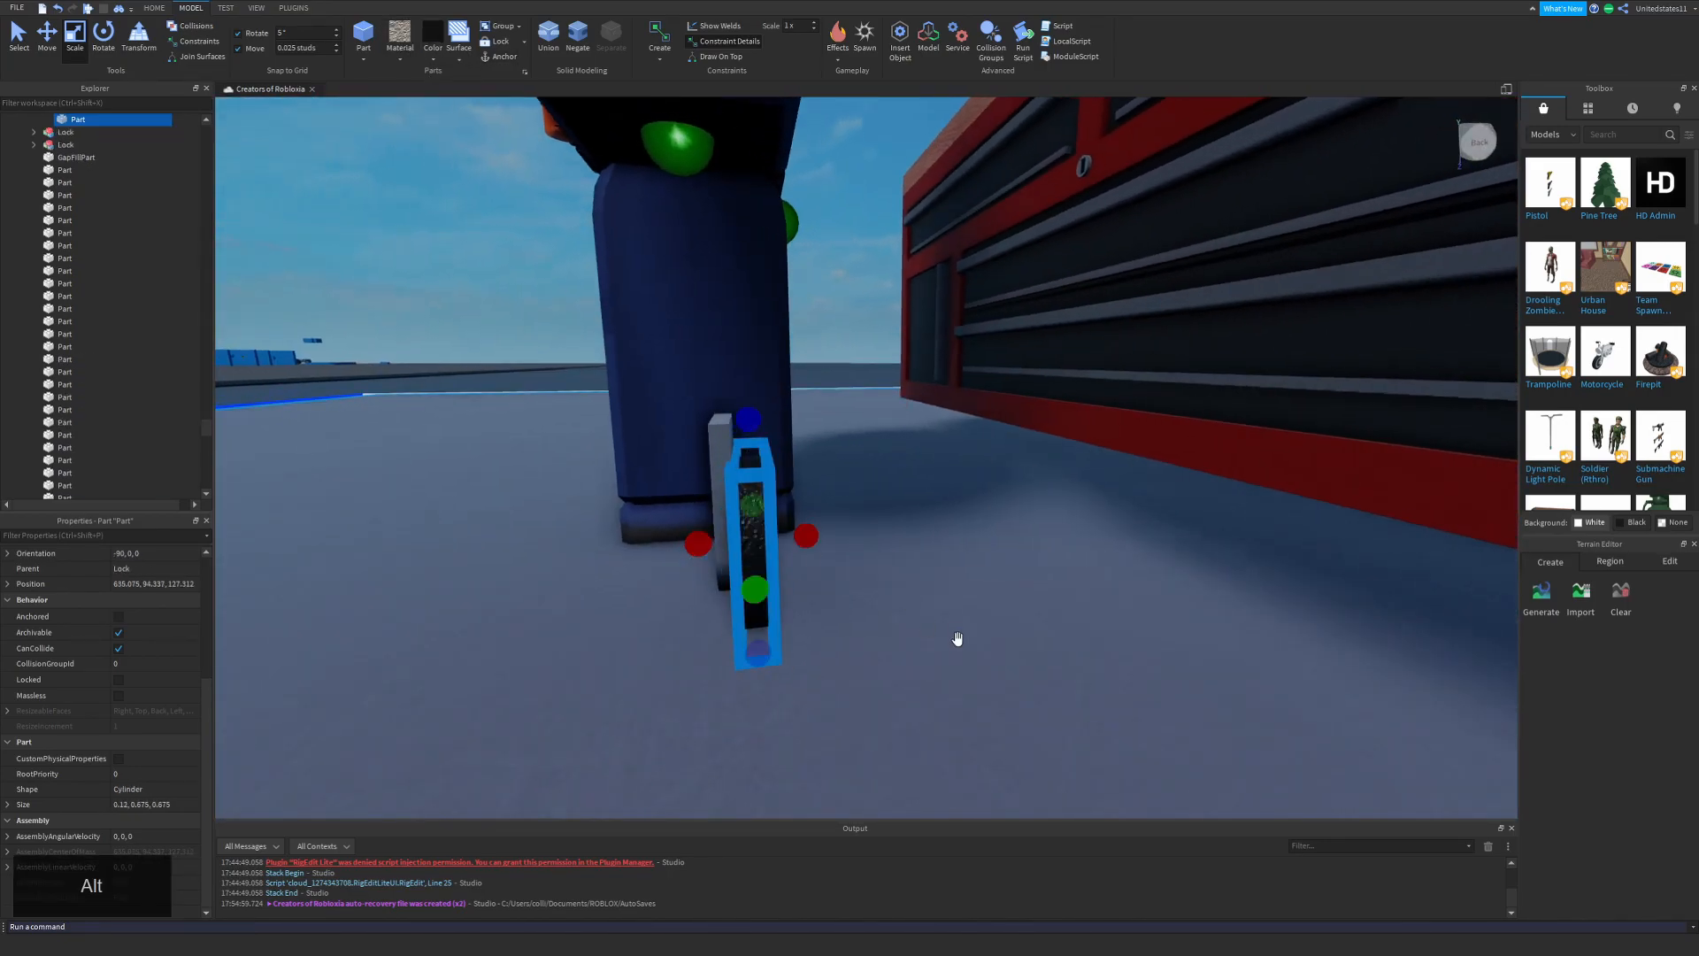
right_drag(959, 639, 952, 620)
drag(800, 538, 815, 540)
click(907, 609)
Duplicate the bracket's plate and disc and move the copies to the opposite side of the wheel.
right_drag(906, 609, 752, 591)
alt+shift+click(711, 595)
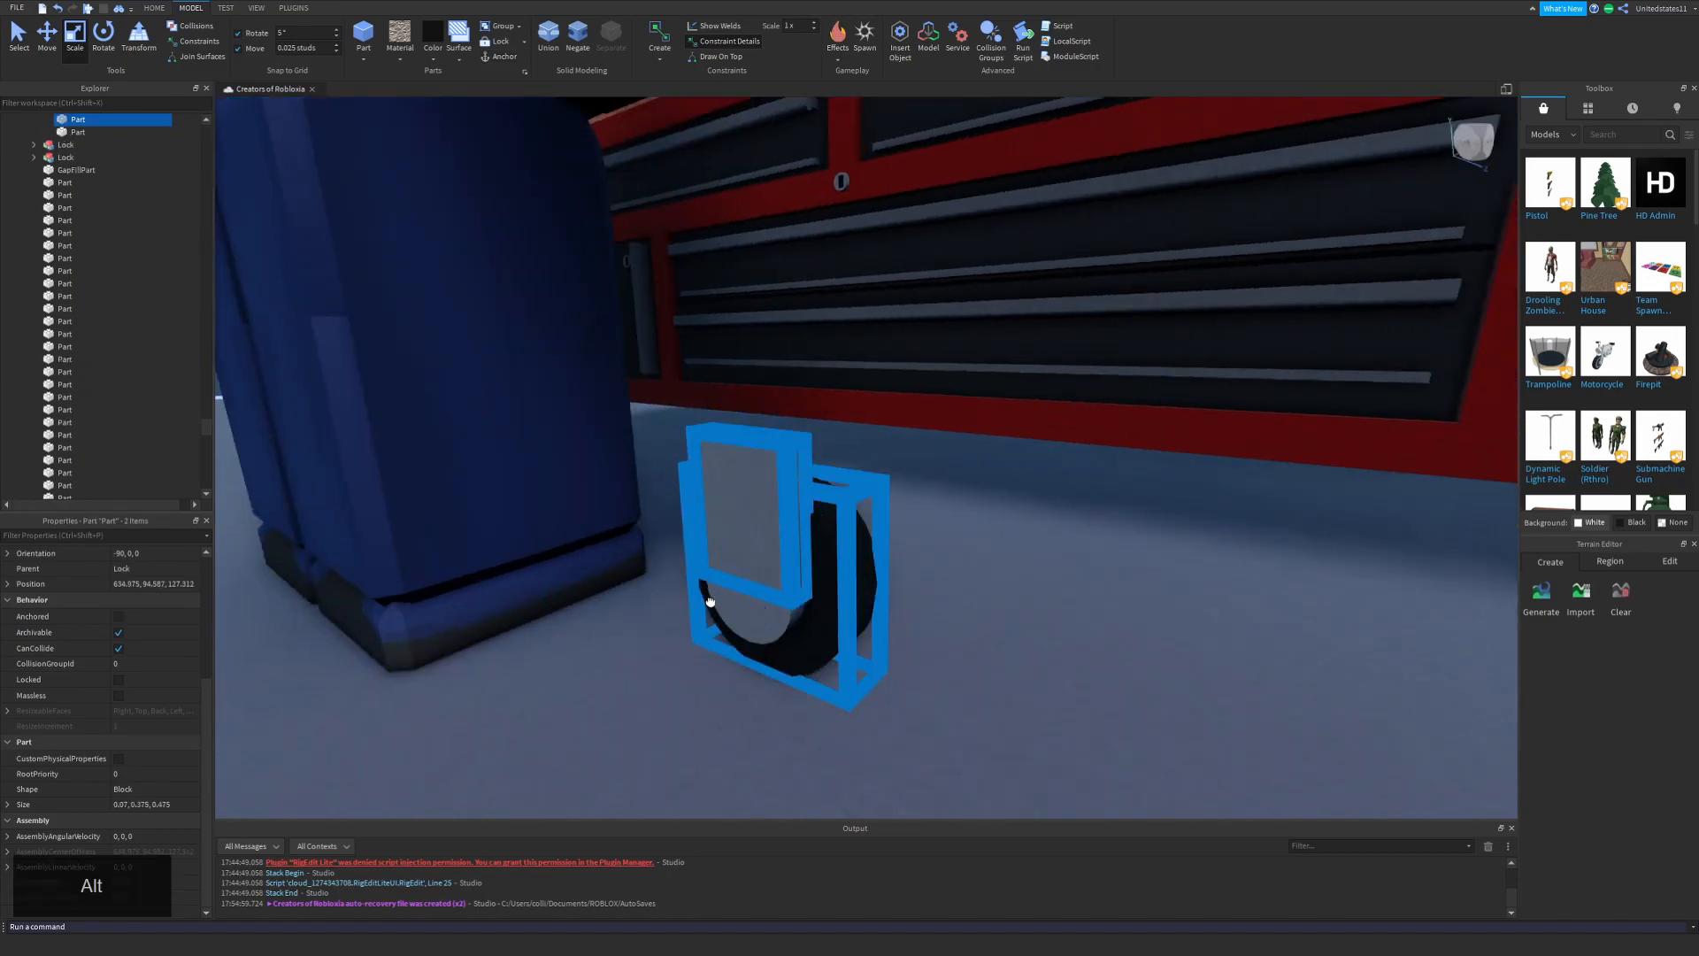
key(ctrl+1)
key(ctrl+d)
right_drag(796, 531, 838, 520)
key(d)
drag(804, 518, 898, 523)
click(985, 644)
Place the grouped wheel model directly under Workbench in the hierarchy and name it Wheel.
right_drag(985, 644, 912, 482)
key(shift+s)
click(47, 145)
right_click(77, 144)
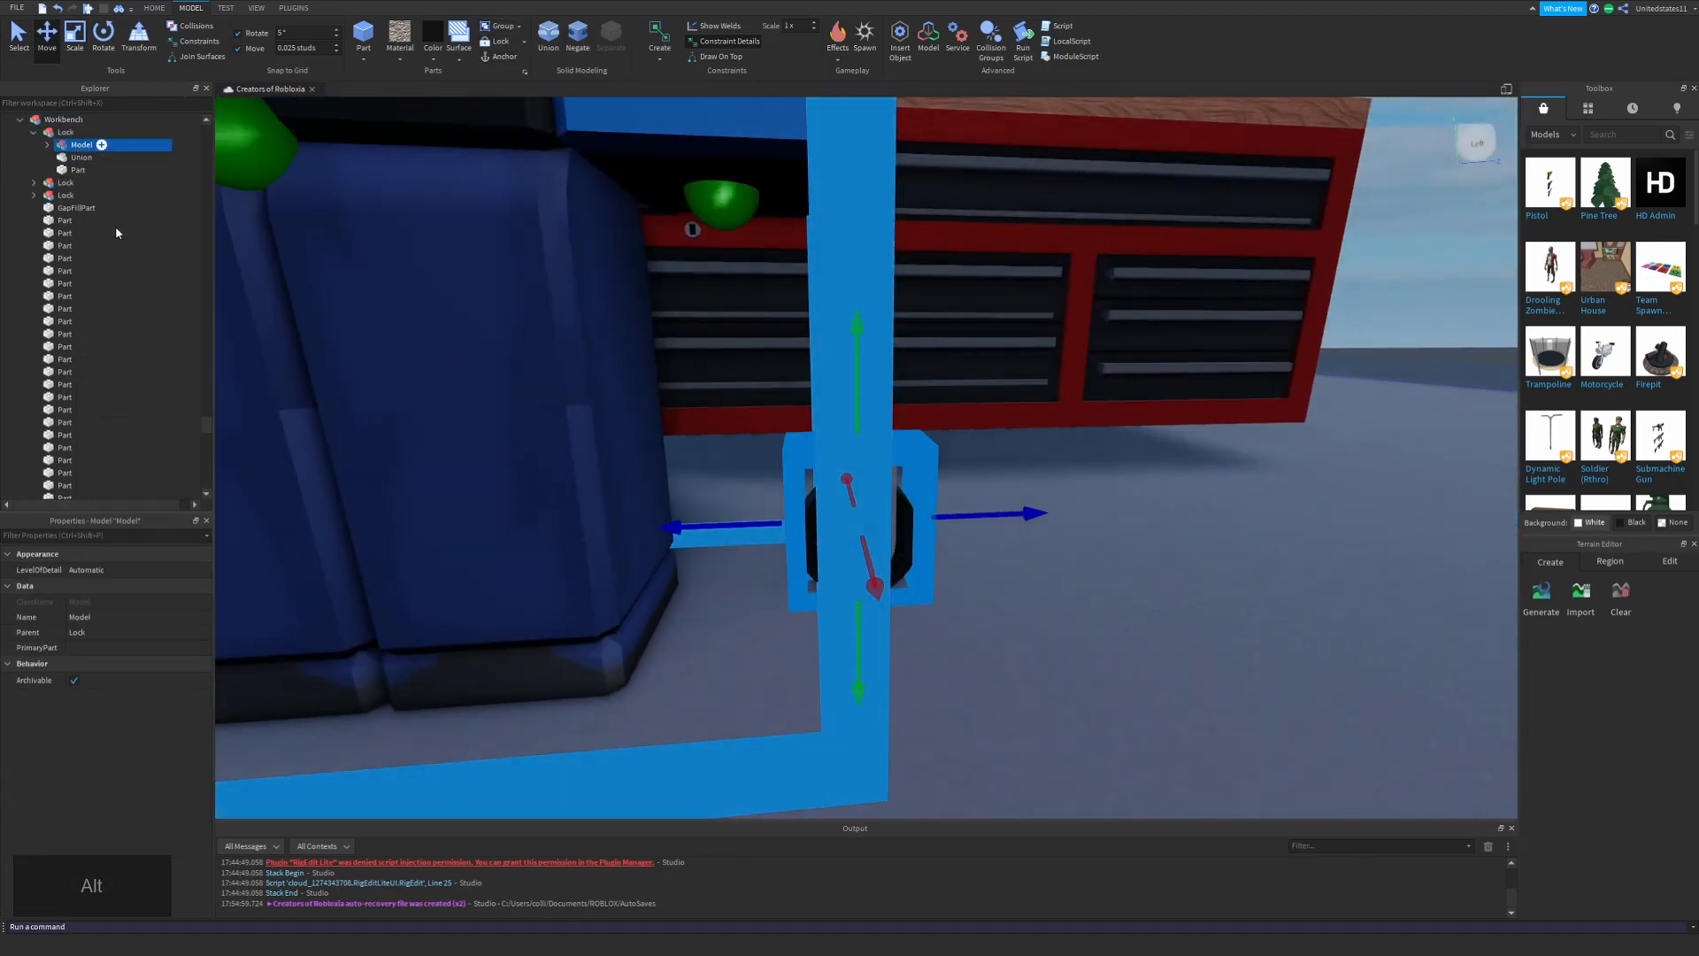
click(115, 230)
text(Wheel)
key(Return)
Move the Wheel model back toward the workbench's lower front edge.
right_drag(832, 511, 777, 515)
key(shift+a)
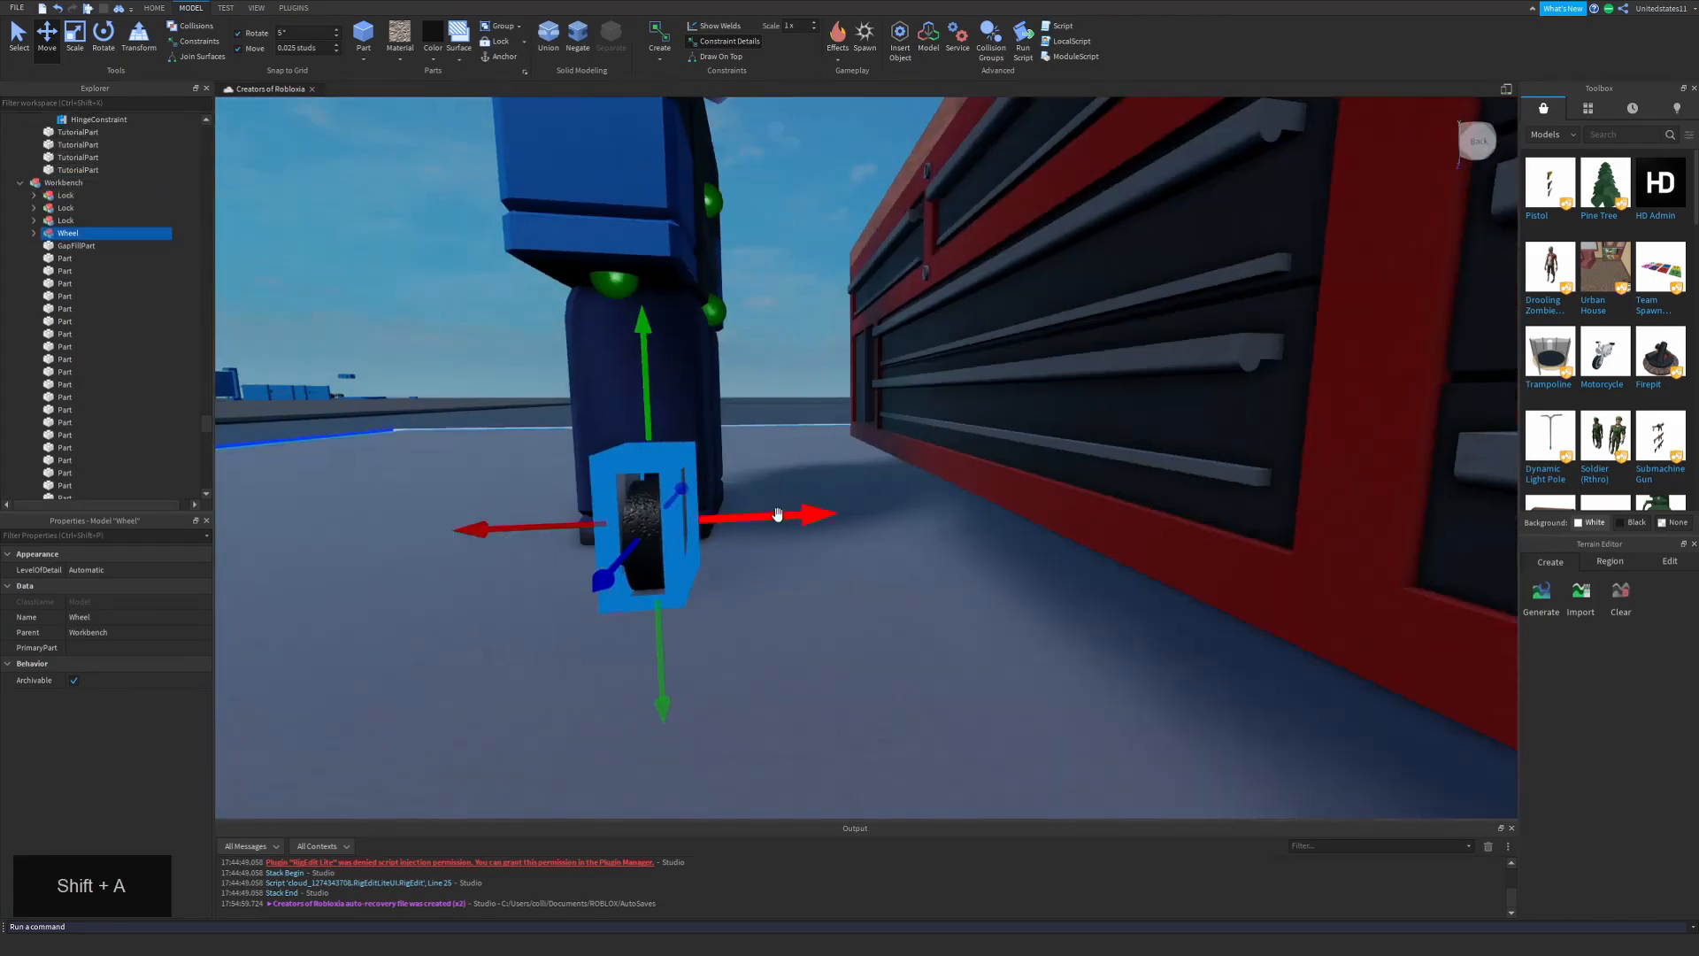
right_drag(1098, 522, 754, 334)
click(755, 334)
key(s)
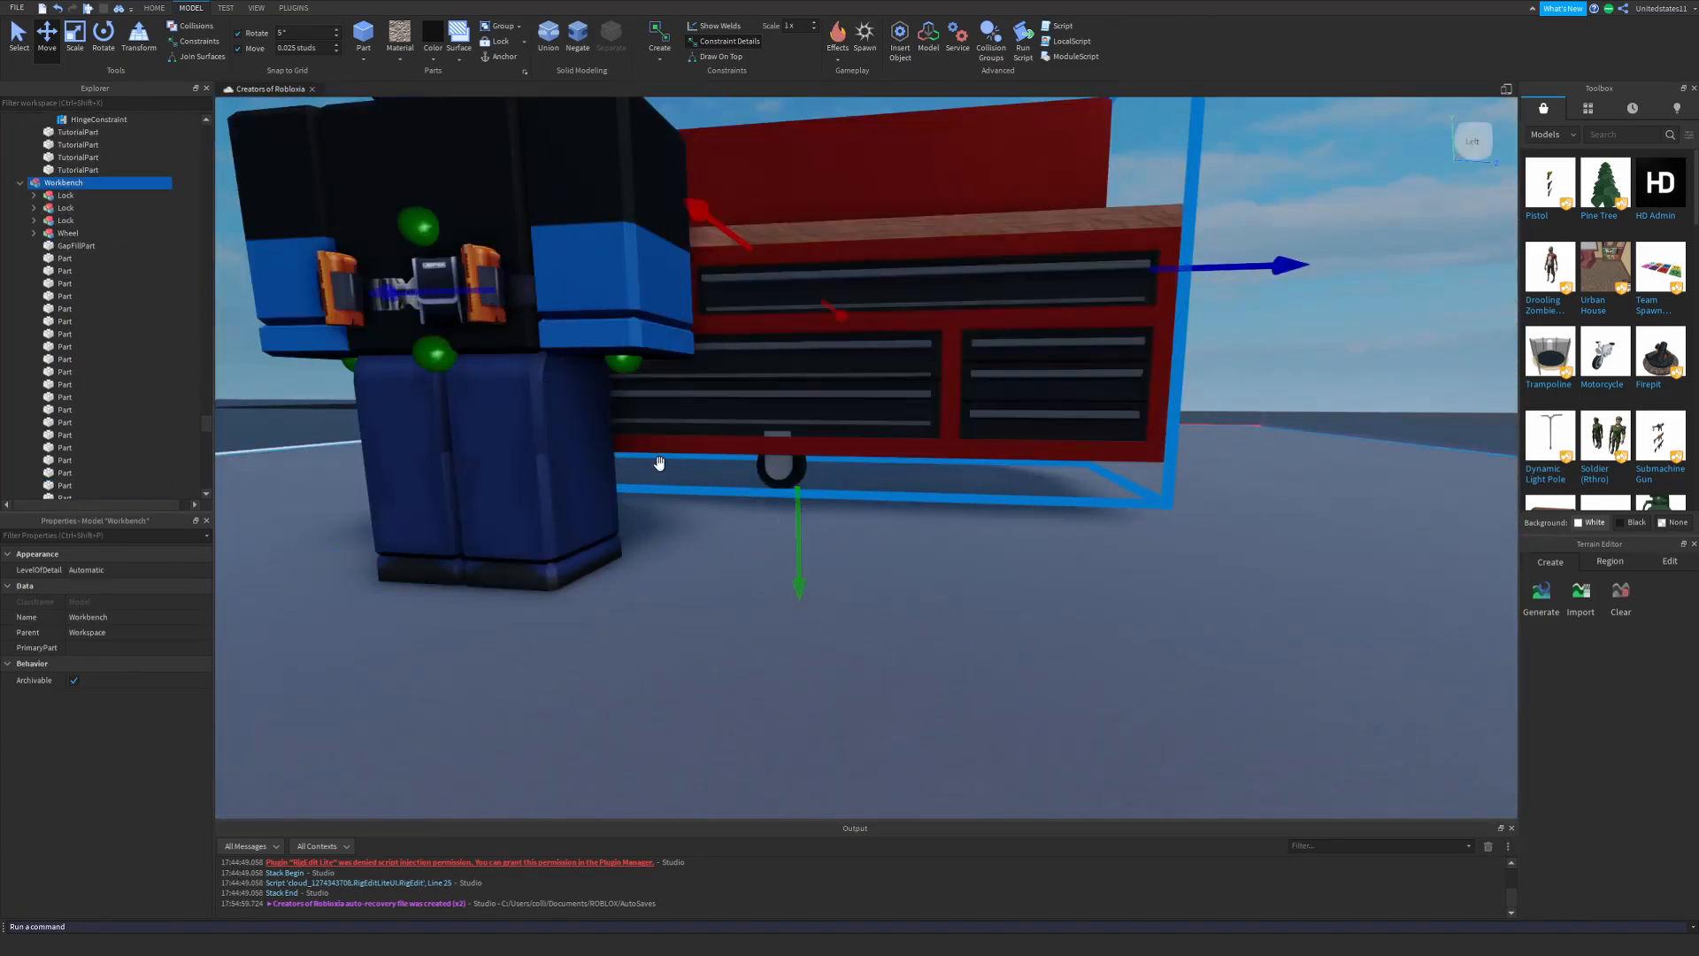
Lower the Wheel model so that it sits beneath the workbench's bottom frame.
click(67, 233)
right_drag(655, 463, 694, 402)
key(shift+w)
drag(708, 416, 708, 470)
key(s)
right_drag(709, 469, 703, 411)
click(916, 364)
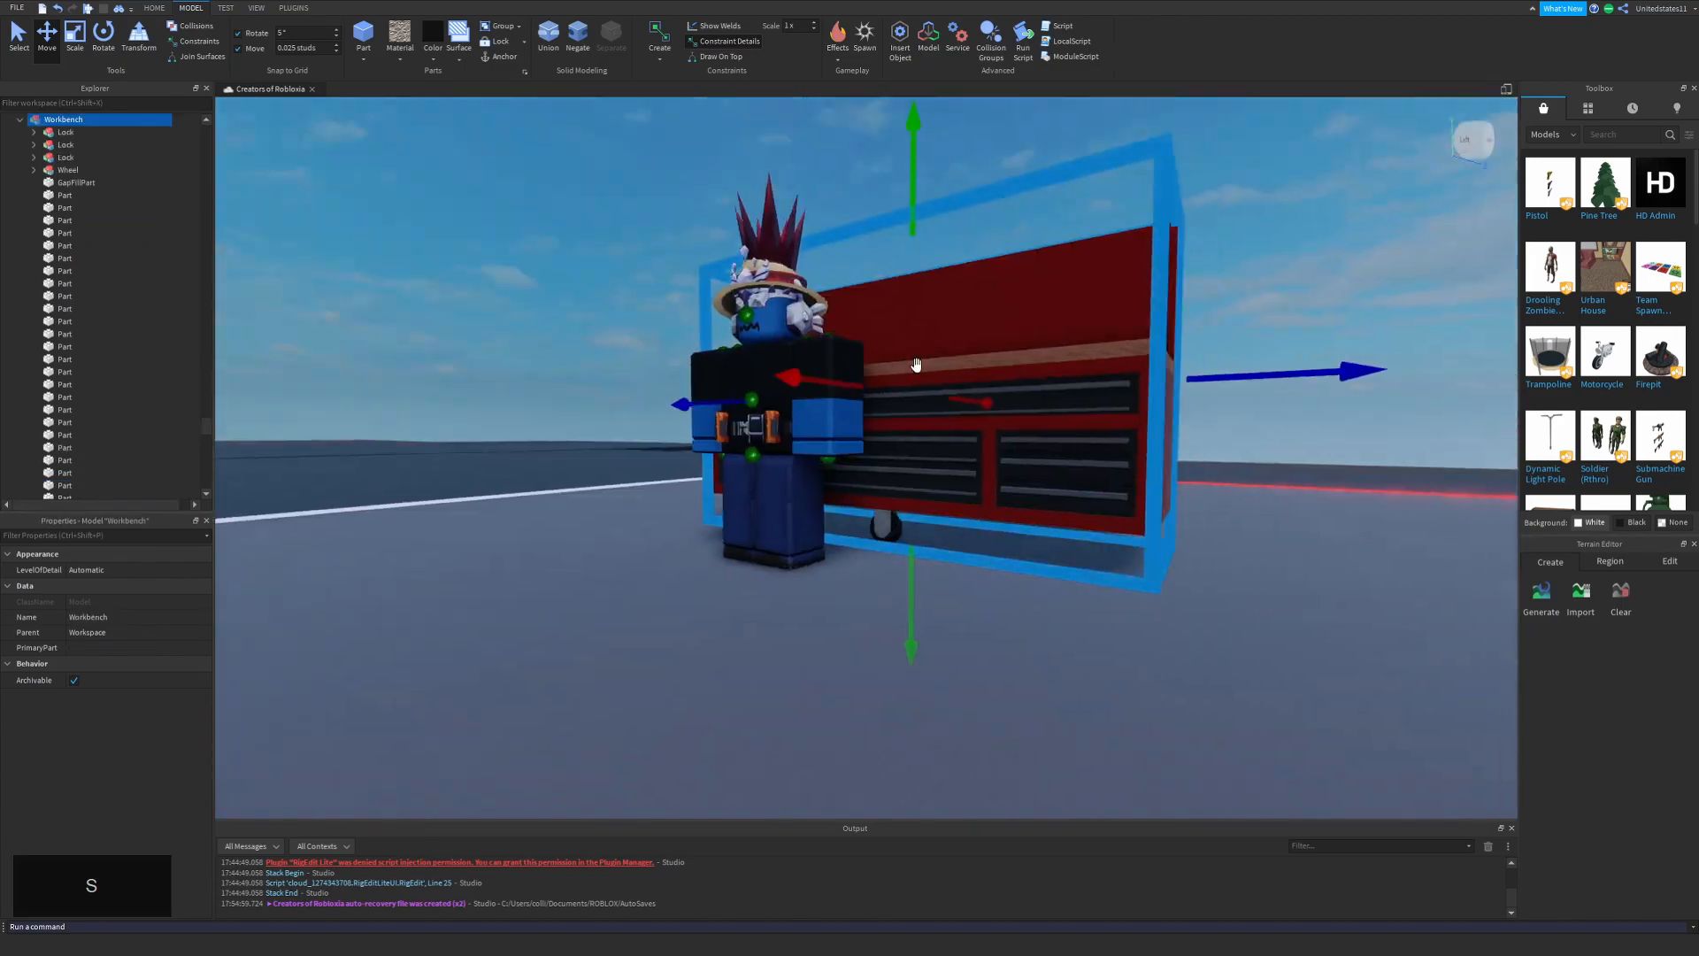
Shorten the top of the wheel's bracket plates to the underside of the workbench.
click(755, 638)
right_drag(903, 574, 823, 544)
key(shift+w)
key(s)
alt+click(823, 544)
click(76, 34)
right_drag(761, 372, 725, 300)
key(shift+w)
drag(725, 273, 725, 290)
right_drag(726, 291, 819, 323)
alt+click(819, 323)
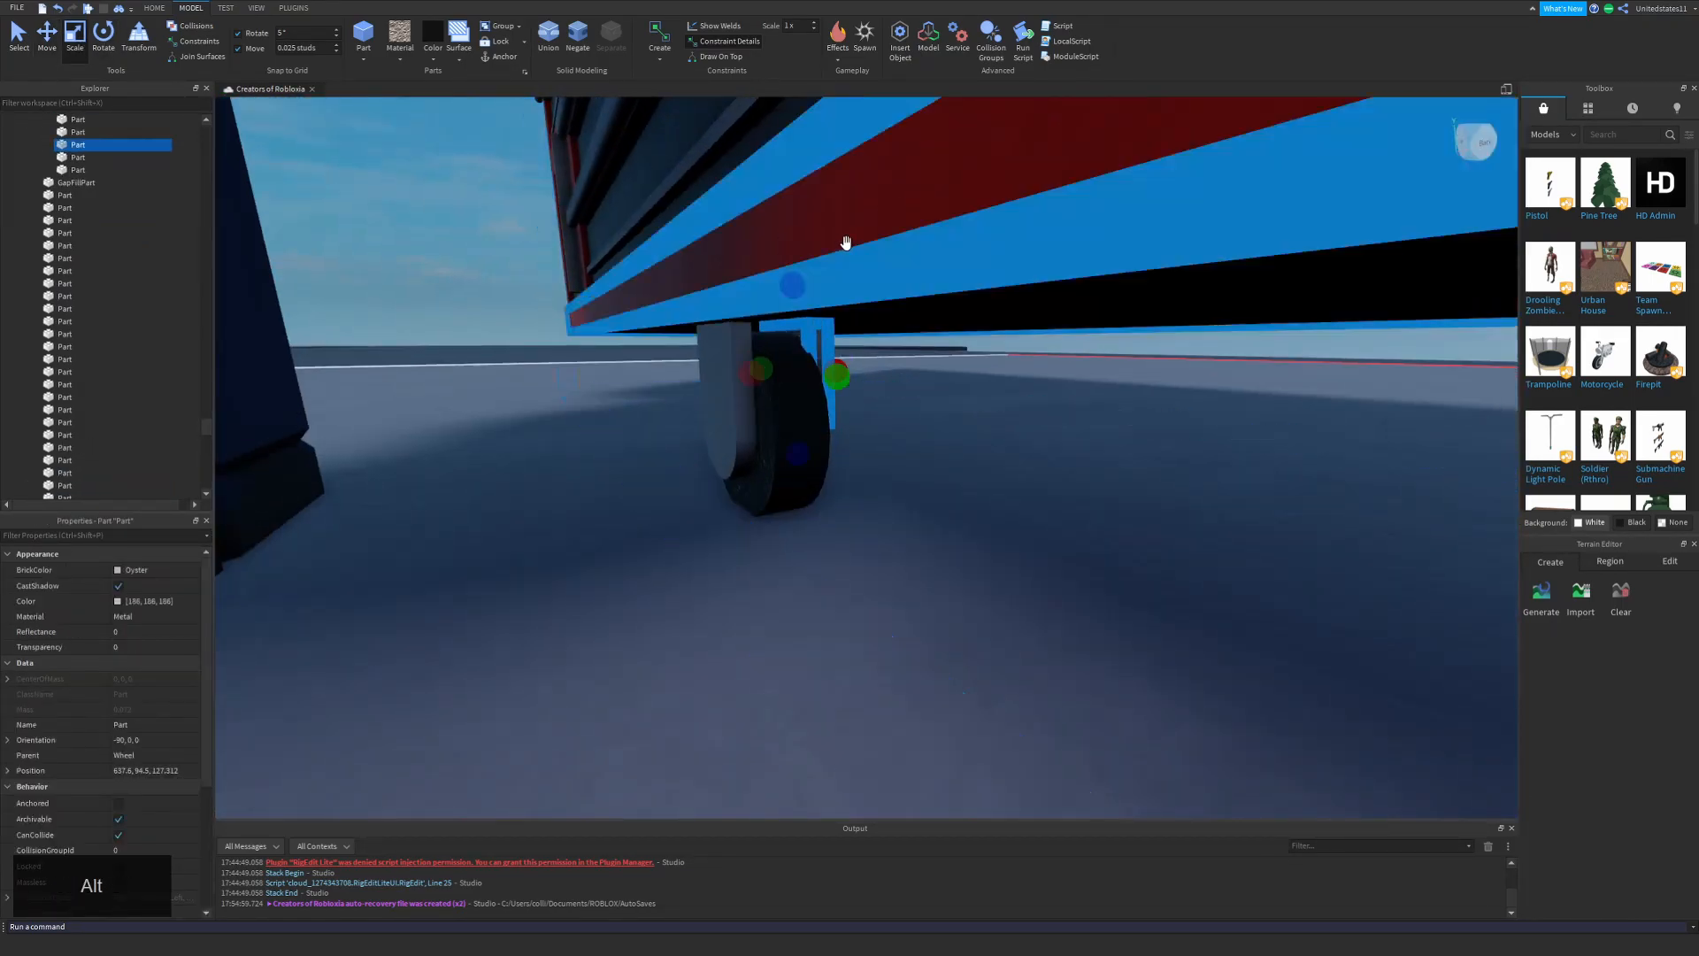
Lower the whole workbench slightly and raise the Wheel model against its underside.
alt+click(846, 243)
click(54, 158)
click(47, 35)
drag(978, 492, 978, 500)
alt+click(800, 416)
click(87, 207)
drag(769, 596, 769, 591)
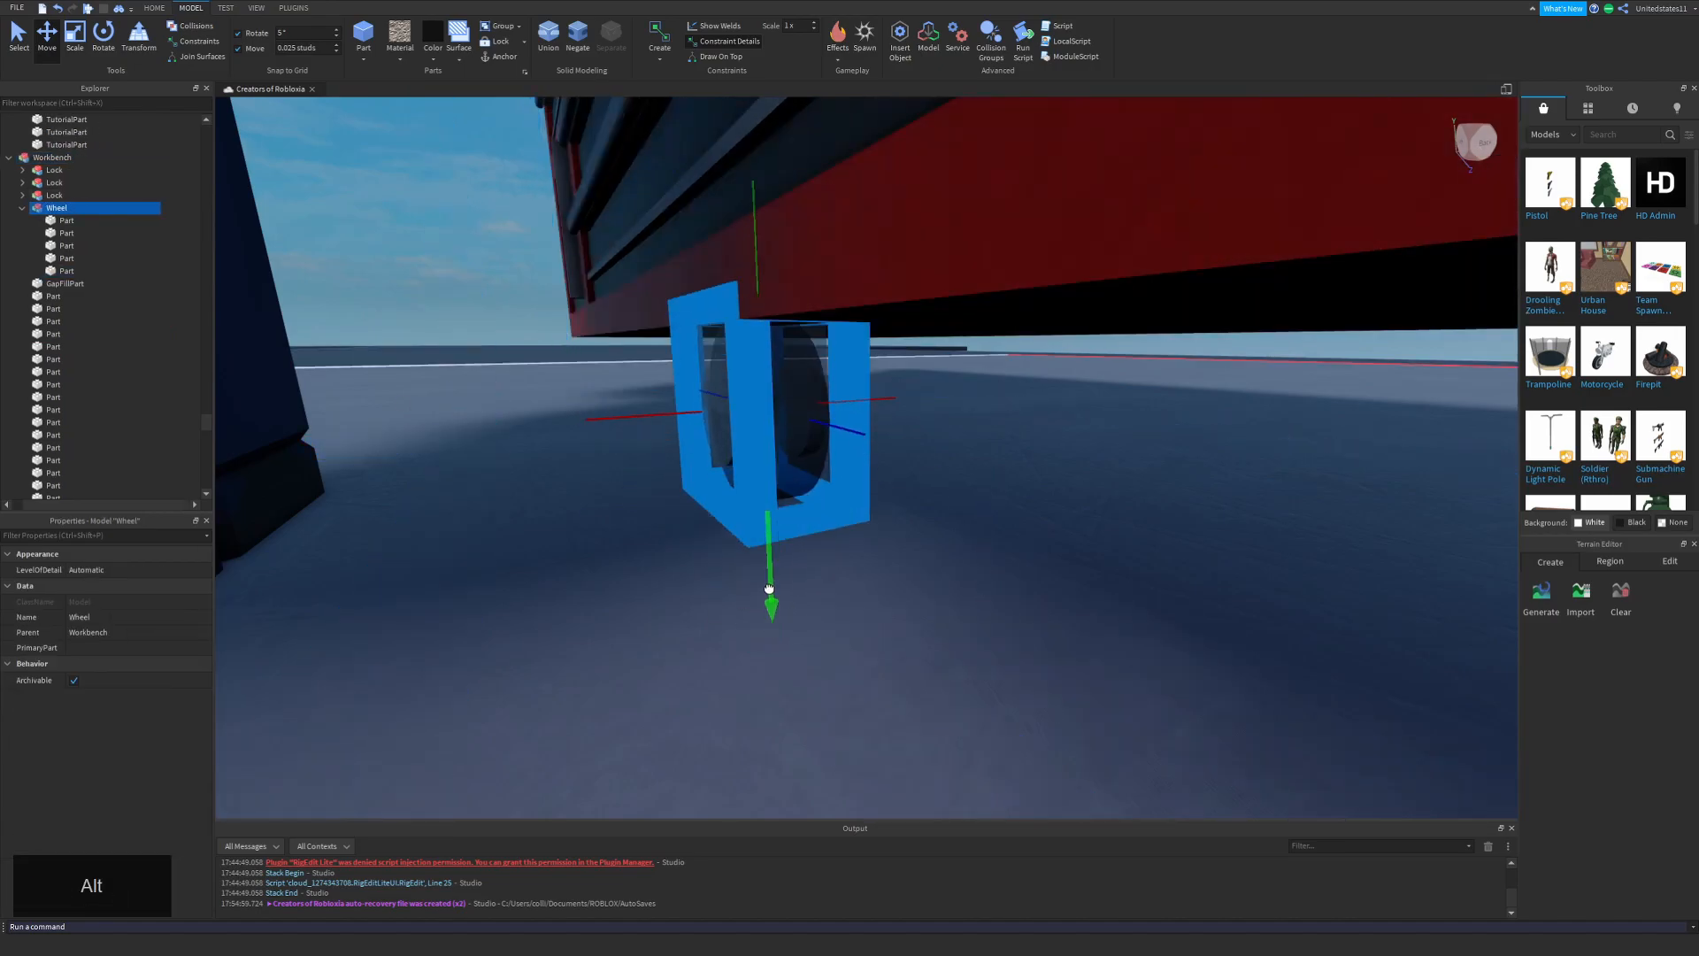
Duplicate the Wheel model and move the copy along the workbench's front edge to its far corner.
right_drag(870, 602, 707, 456)
key(shift+s)
right_drag(571, 372, 584, 341)
key(ctrl+d)
drag(876, 580, 1153, 650)
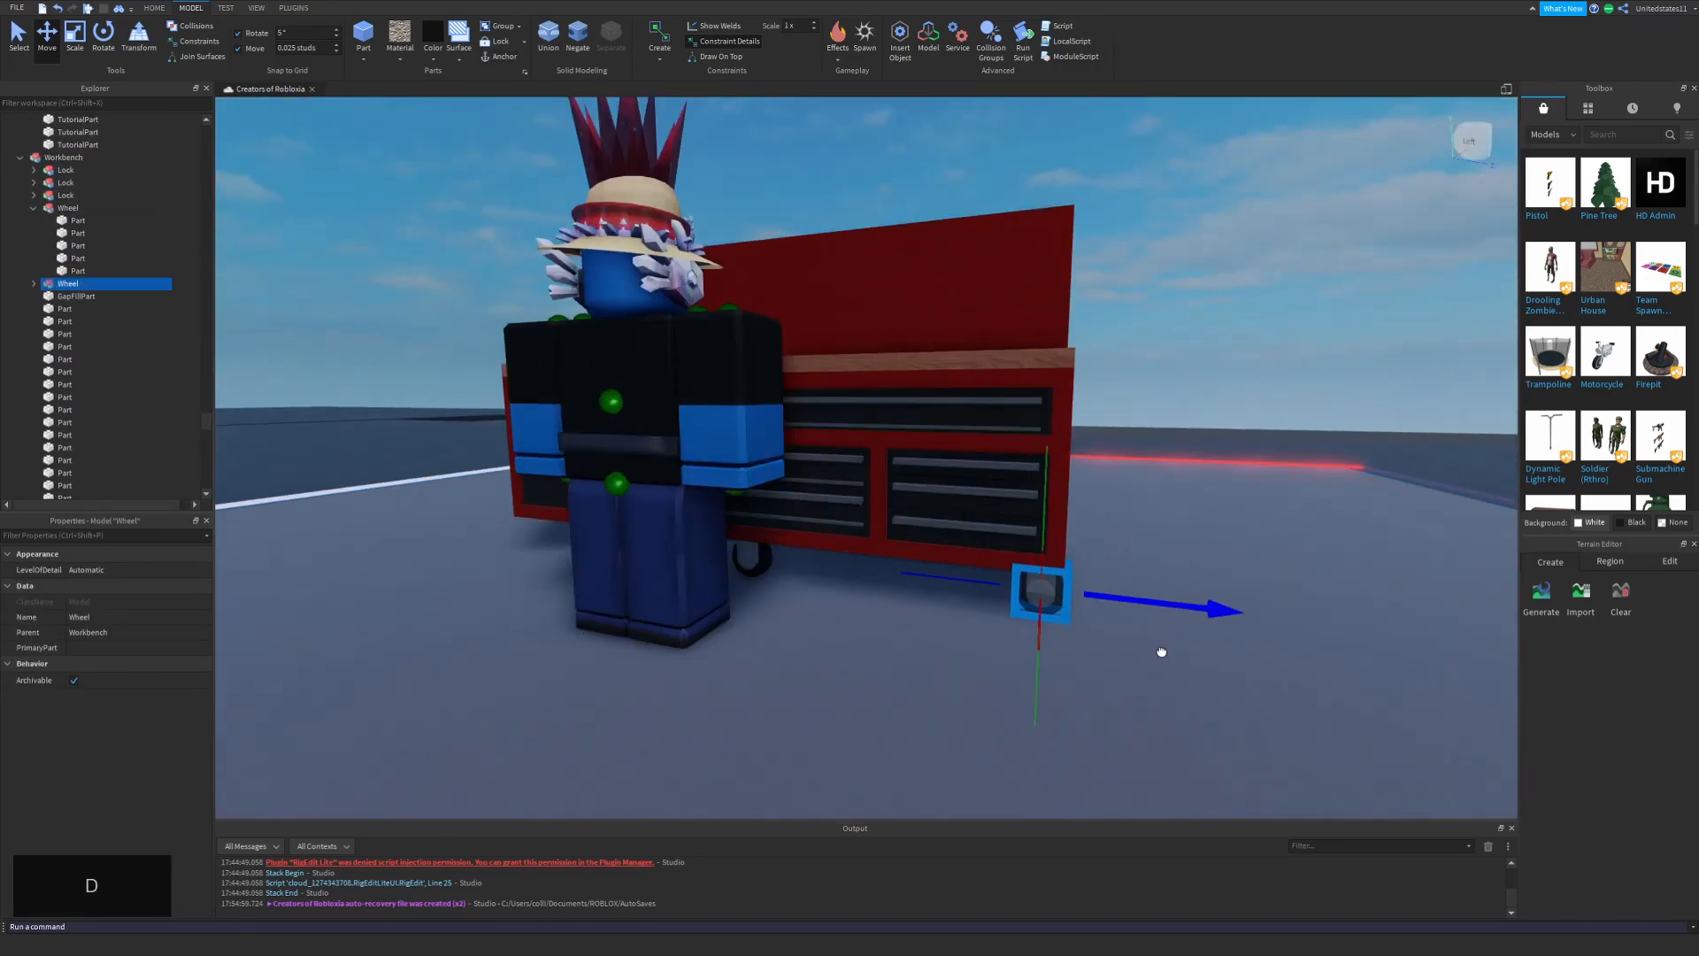
Duplicate the corner Wheel model and move the copy back along the workbench's front edge.
key(ctrl+d)
drag(1018, 577, 766, 542)
key(a)
Duplicate the three front Wheel models together and move the copies beneath the workbench's rear edge.
click(34, 208)
shift+click(83, 208)
right_drag(973, 567, 865, 593)
key(ctrl+d)
key(d)
drag(865, 593, 899, 588)
key(shift+d)
click(929, 390)
right_drag(930, 389, 1060, 476)
key(w)
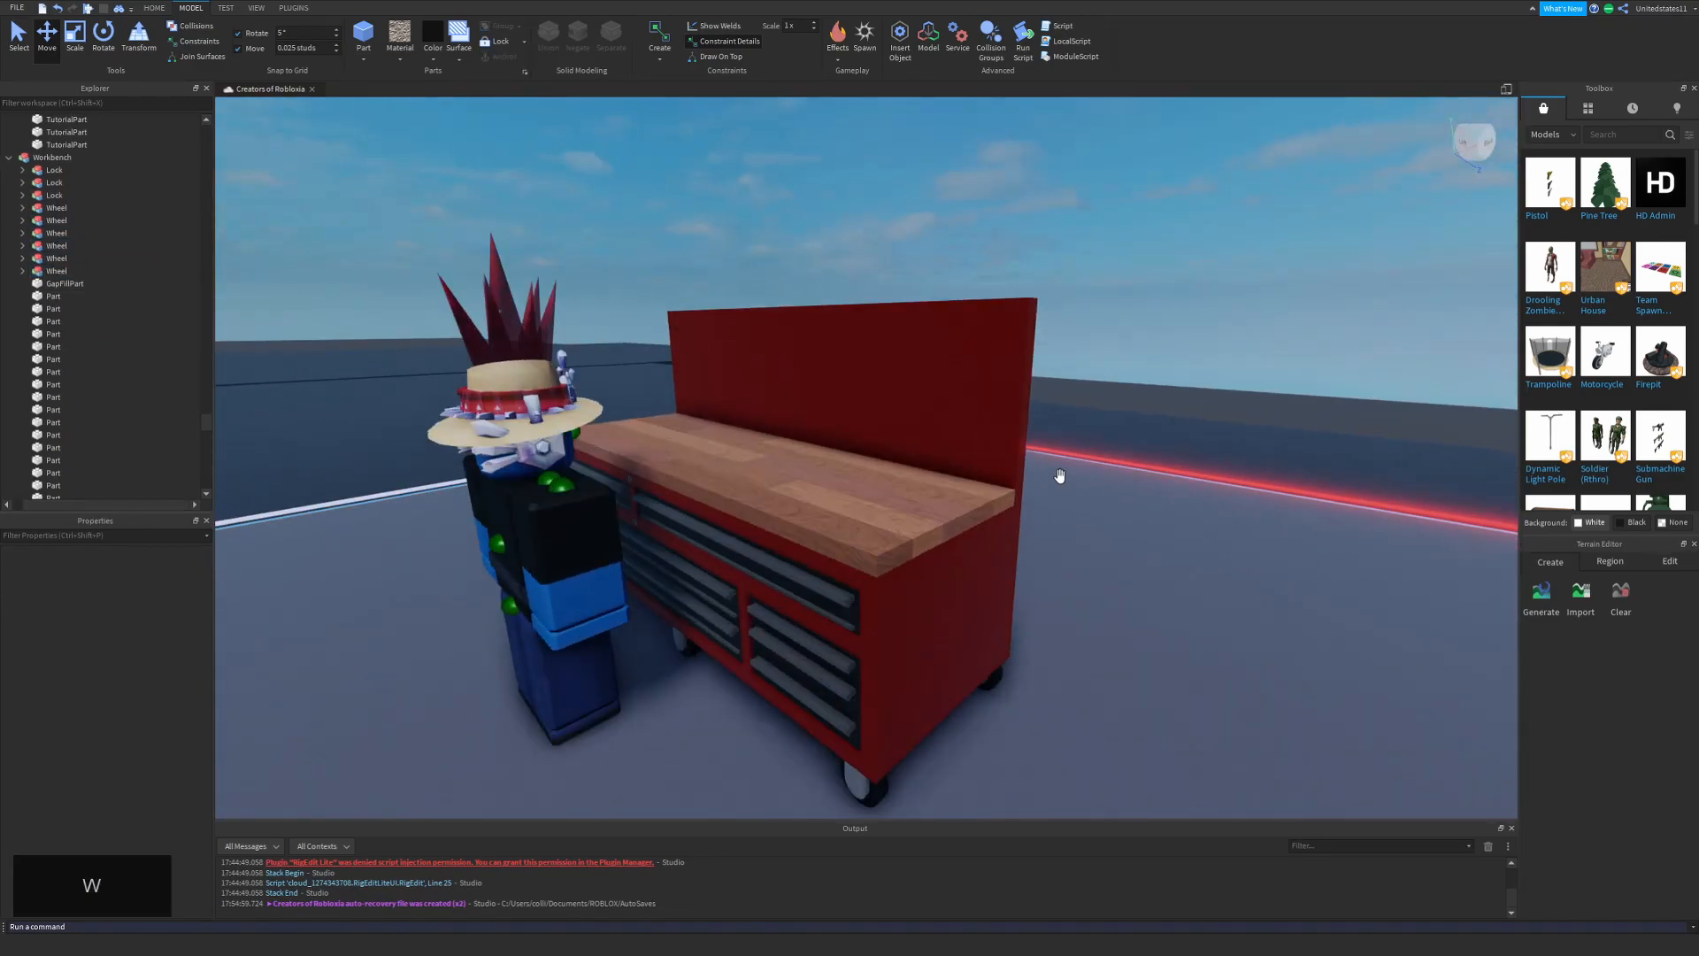
Make a dark metal square plate, 0.05 by 0.3 by 0.3 studs, on the upper front area of the workbench's end side.
alt+click(951, 503)
key(shift+w)
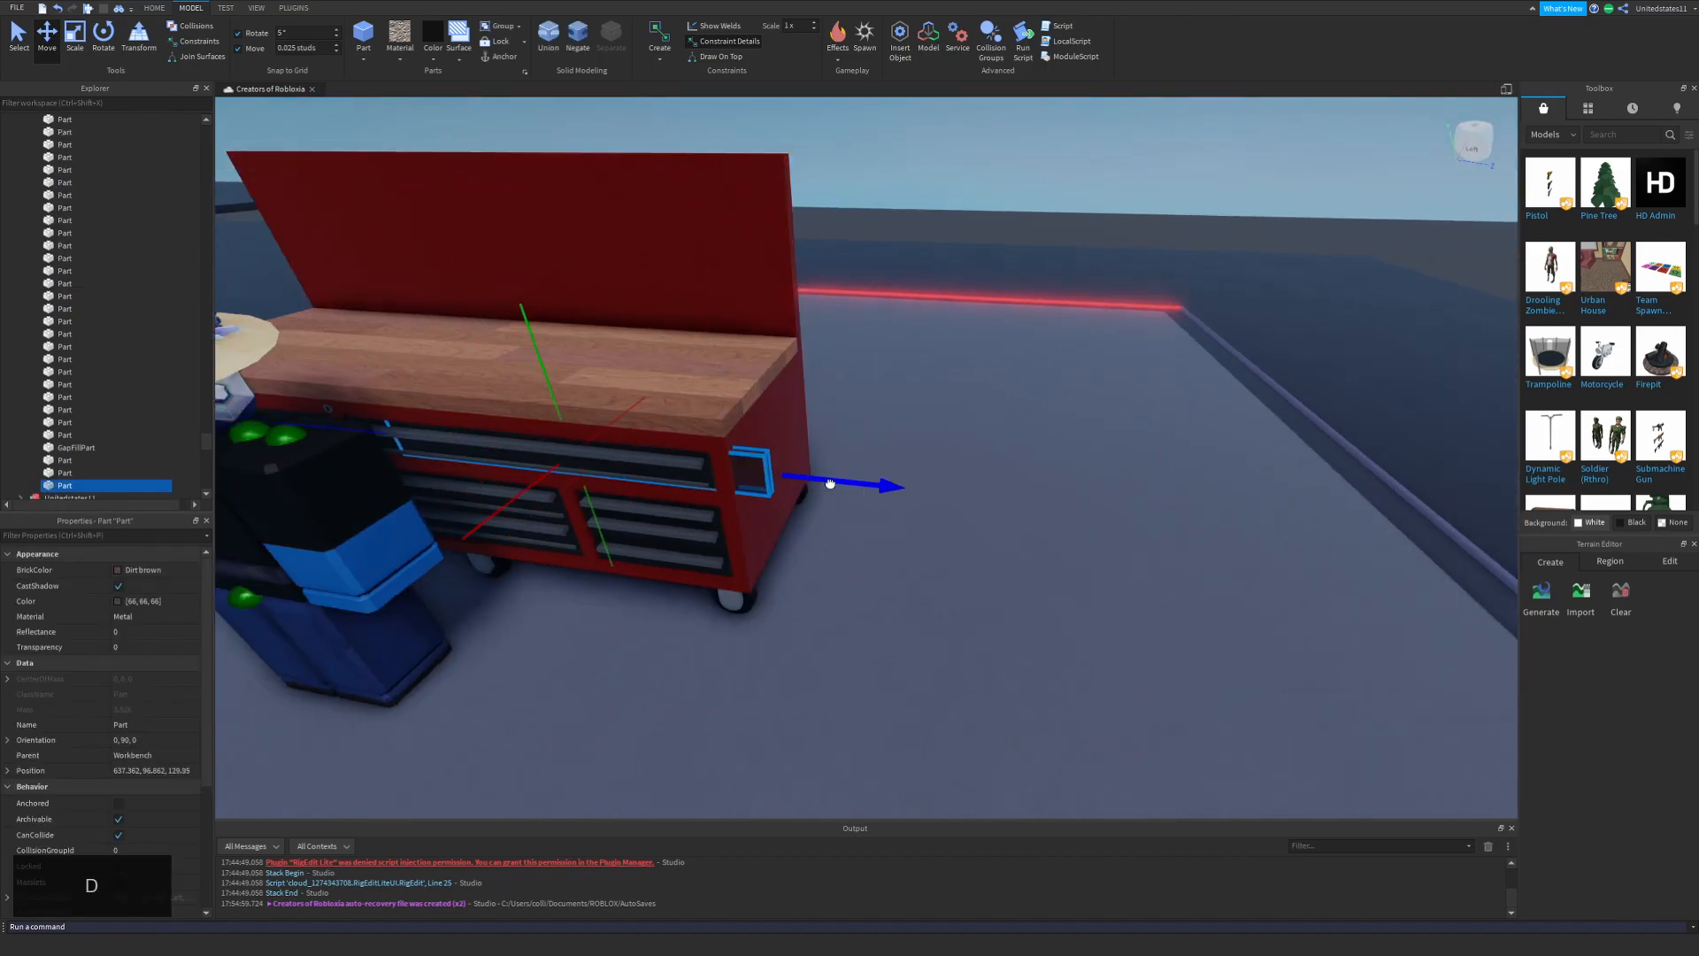
right_drag(859, 520, 824, 550)
key(shift+w)
right_drag(720, 593, 832, 513)
key(shift+a)
key(shift+d)
drag(838, 508, 849, 505)
right_drag(850, 504, 797, 482)
click(47, 38)
right_drag(838, 562, 809, 531)
key(shift+a)
key(shift+d)
click(47, 38)
Set the move increment to 0.125 studs, duplicate the square plate toward the backboard and adjust the front plate's spacing.
click(300, 46)
text(.125)
key(Return)
key(ctrl+d)
drag(832, 511, 1142, 531)
right_drag(1142, 530, 1012, 464)
scroll(732, 475, up, 1)
alt+click(731, 477)
drag(802, 482, 820, 483)
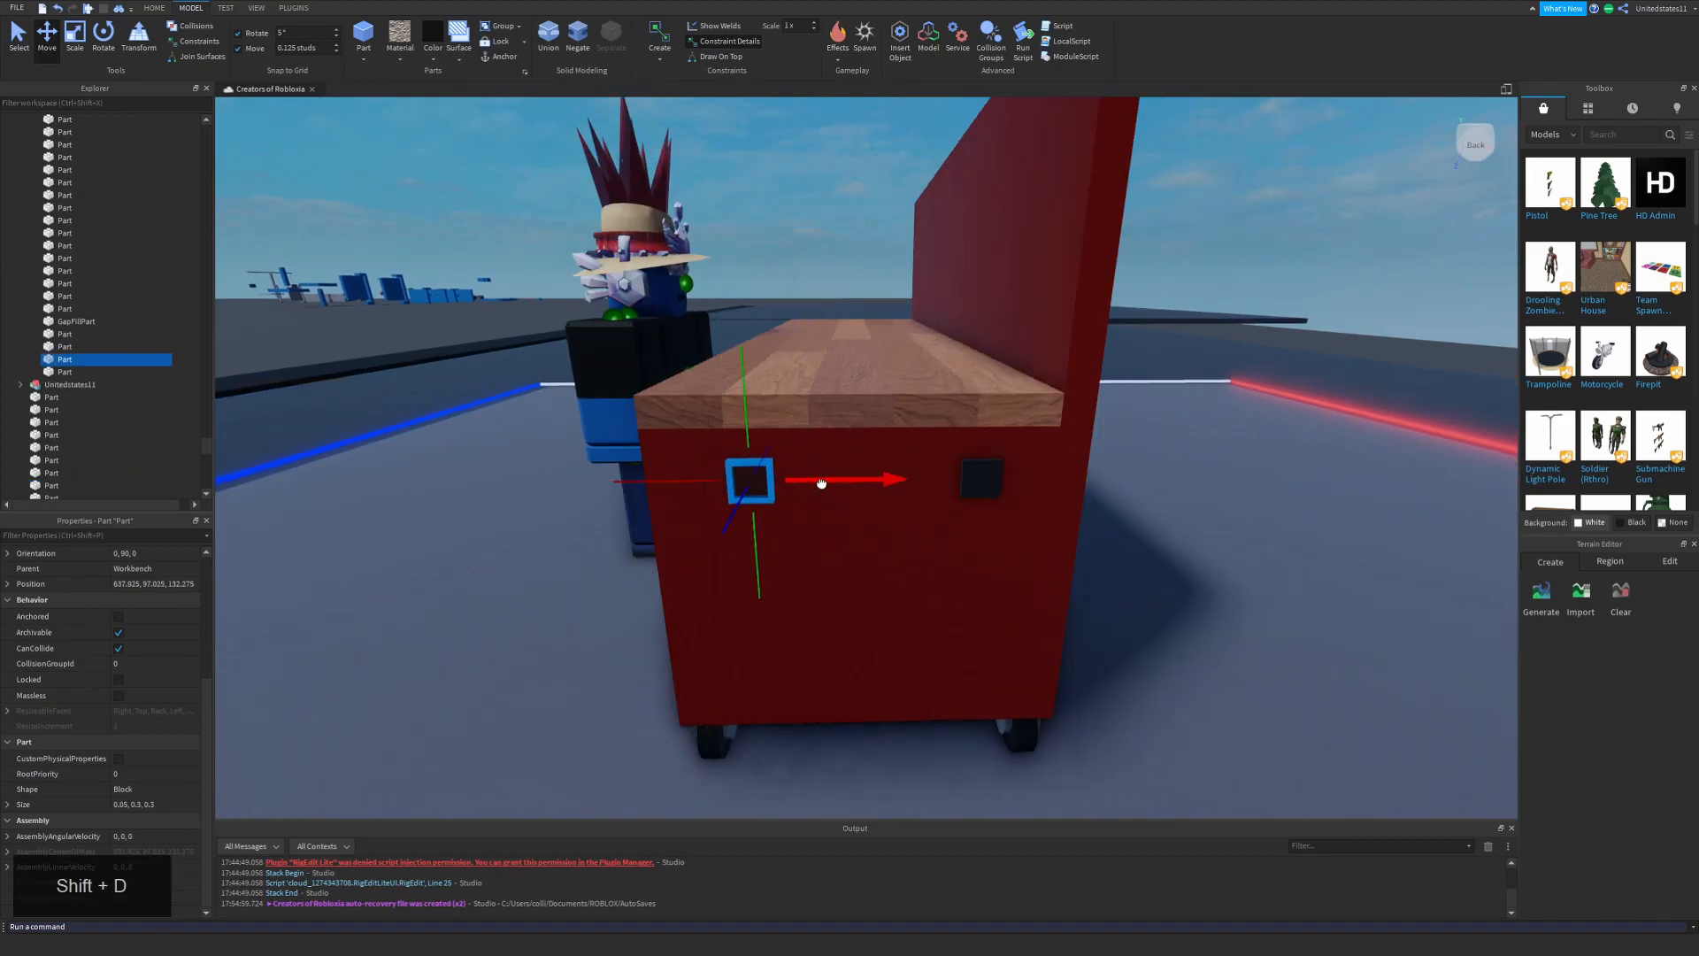
Turn a copy of the front plate into a Cylinder post sized 0.4, 0.15, 0.15 projecting from the side.
click(141, 820)
key(shift+a)
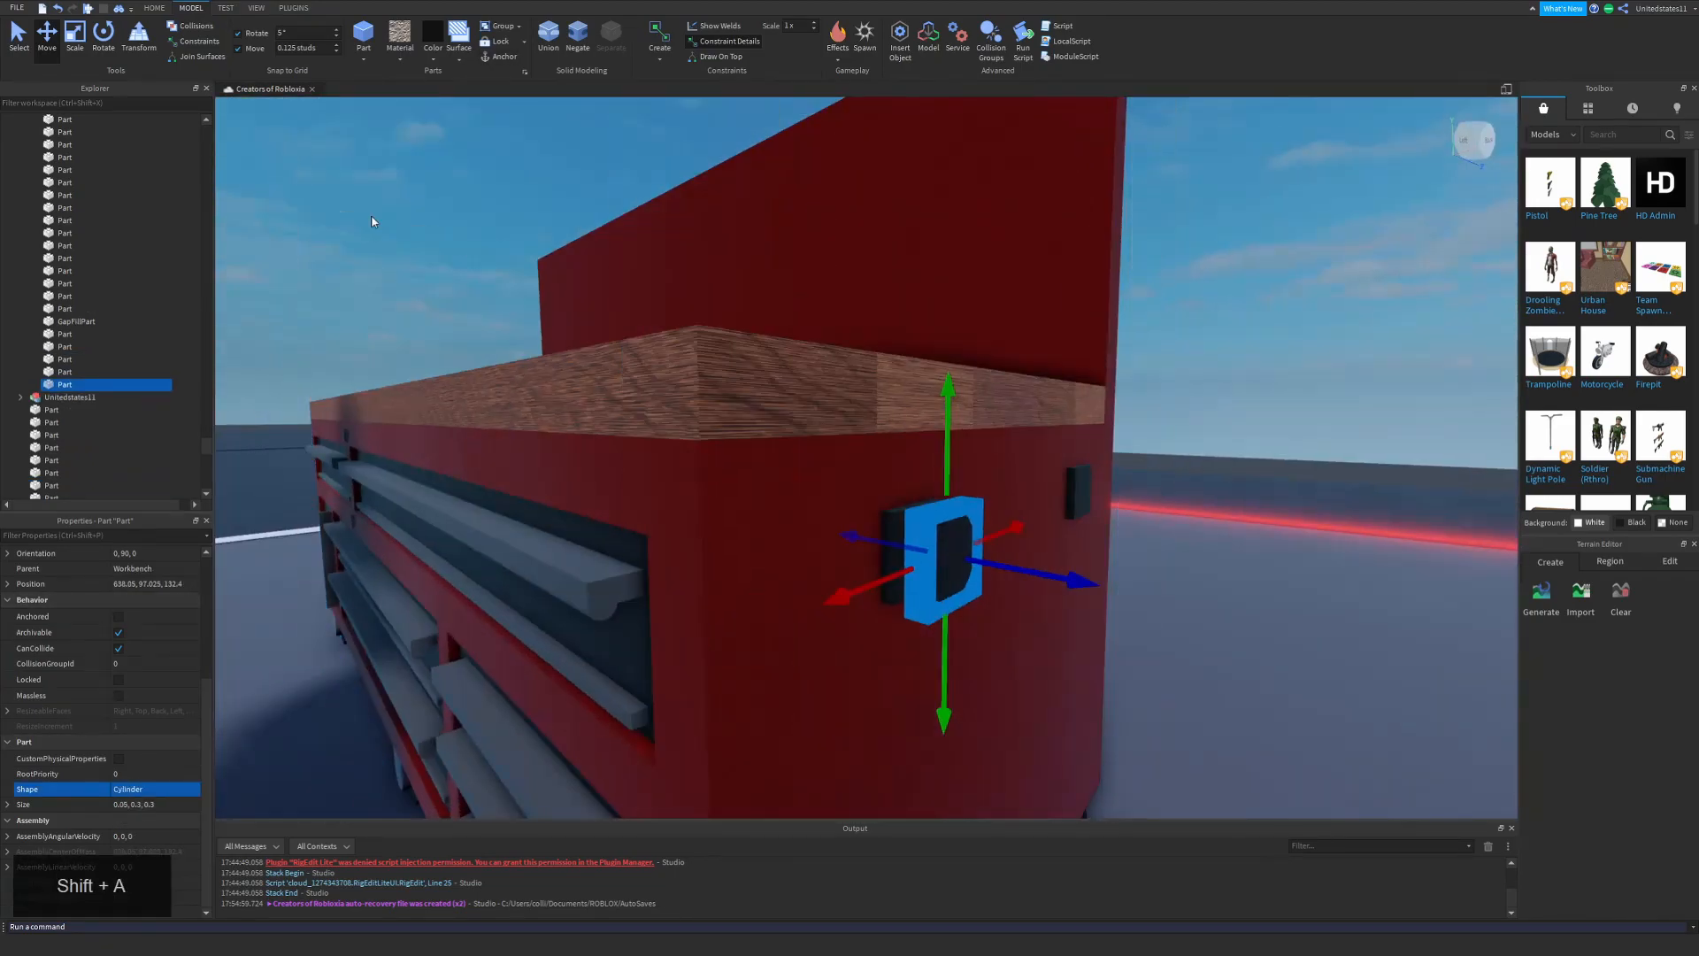
key(ctrl+3)
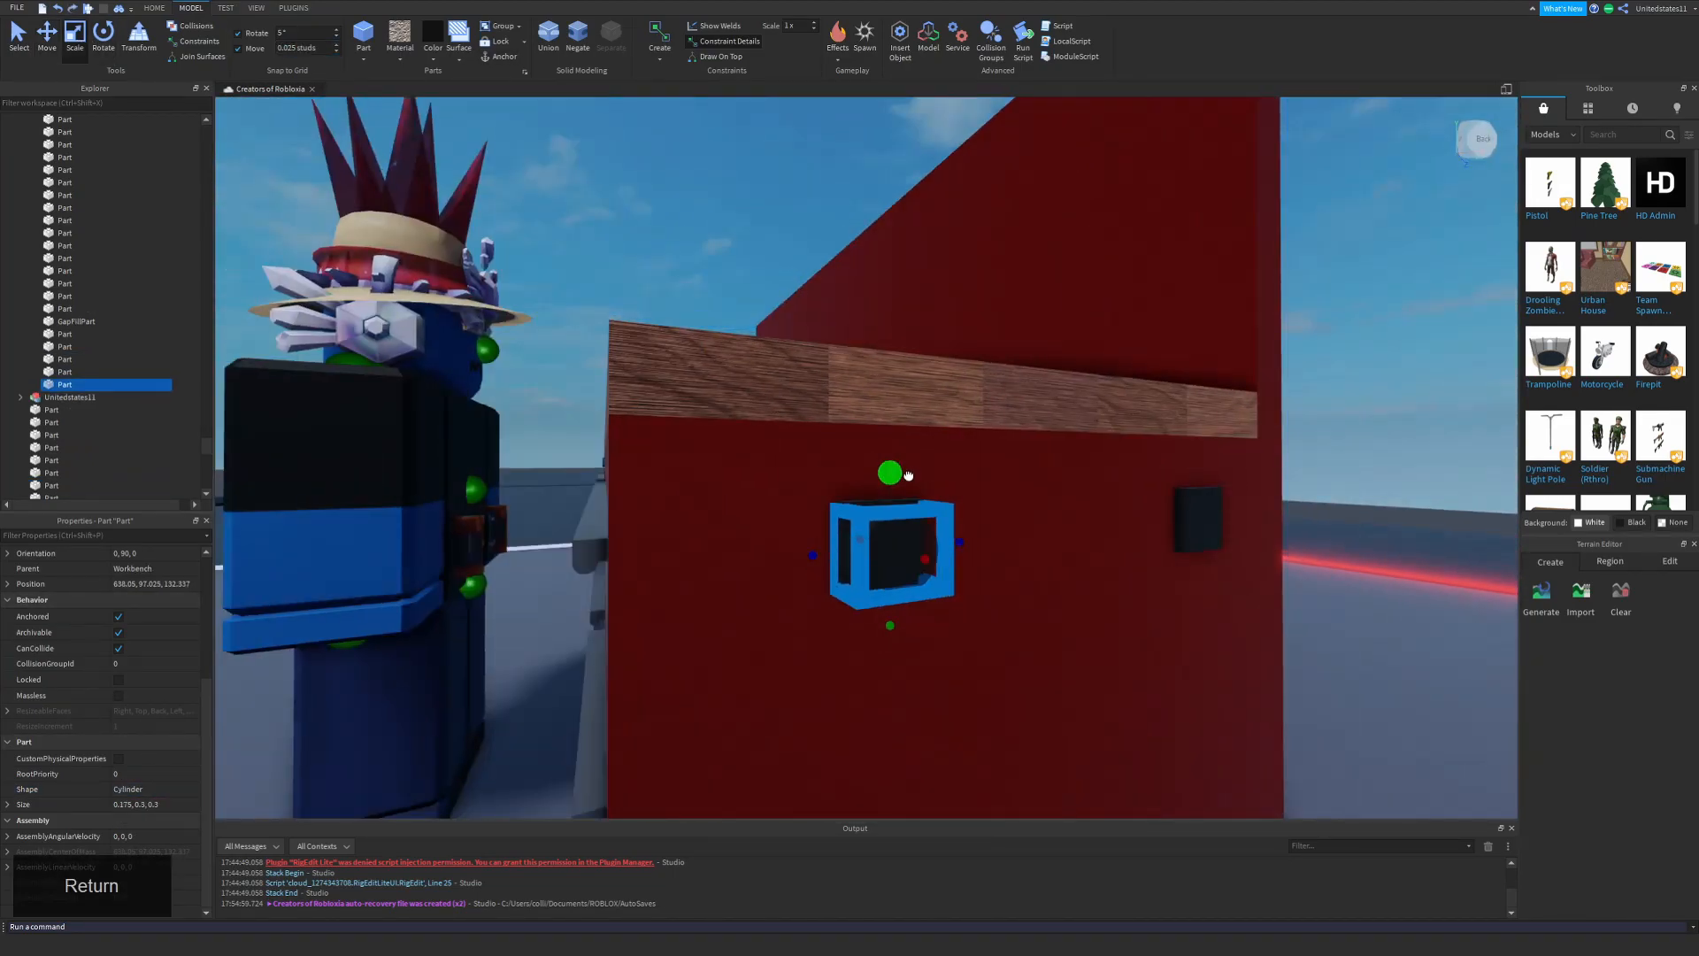
key(shift+d)
right_drag(848, 543, 826, 543)
drag(787, 568, 842, 576)
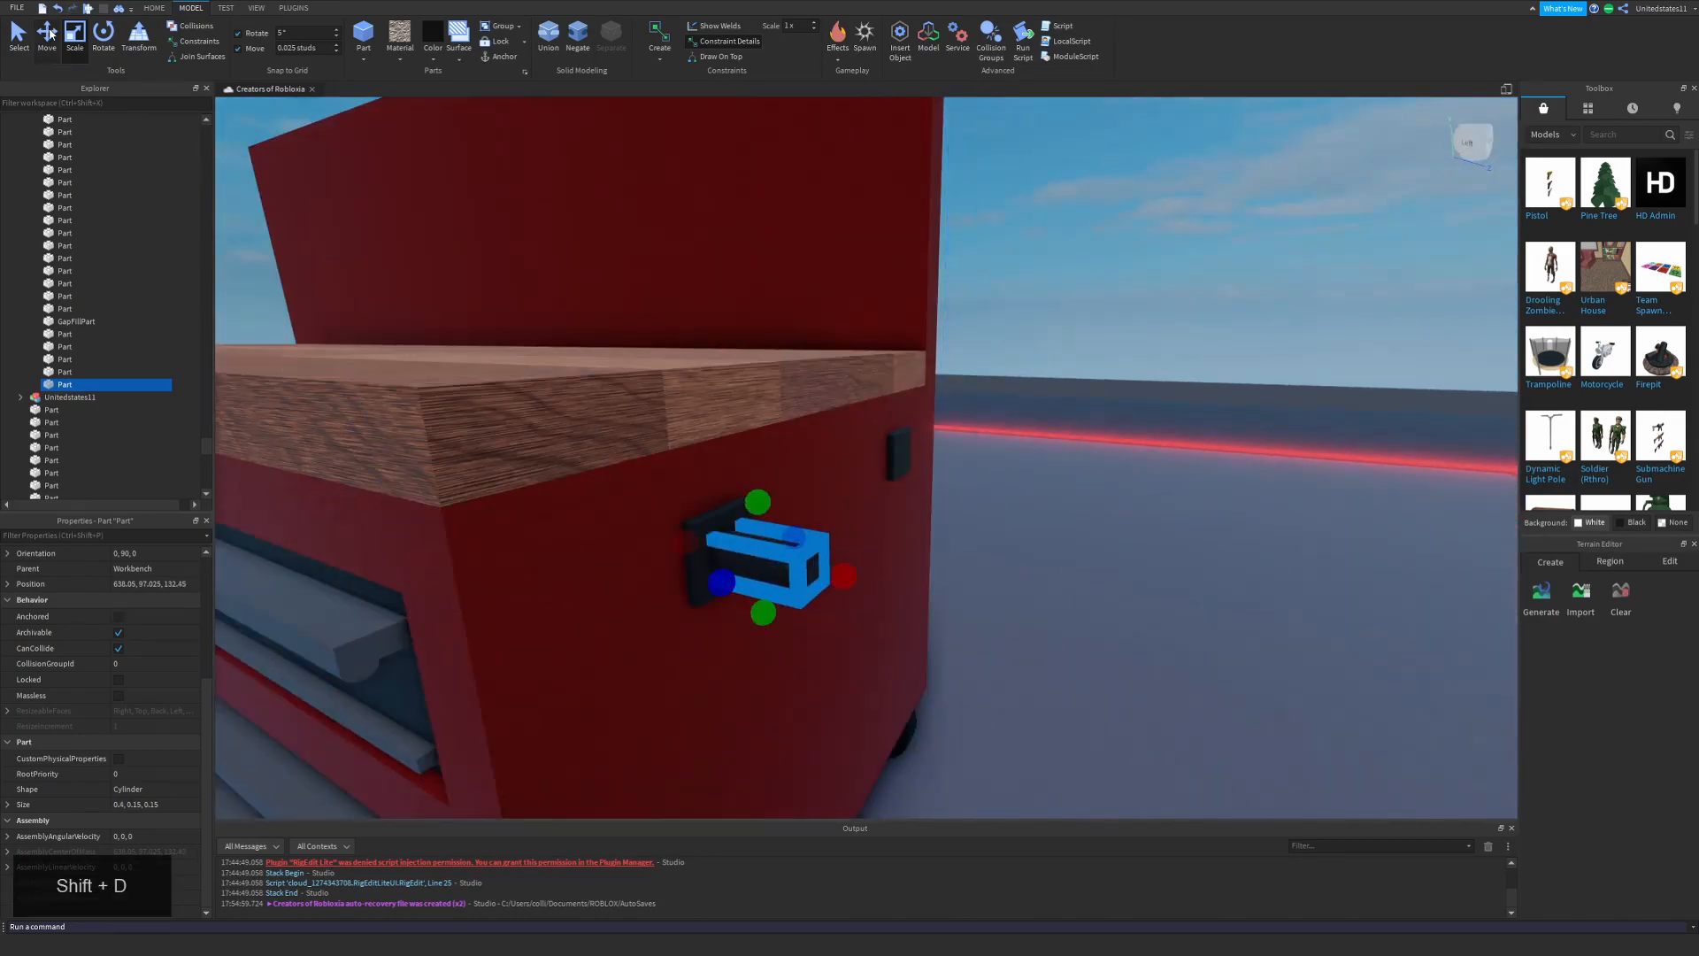
Duplicate the post, make the copy a 0.15-stud Ball and position it on the post's outer end.
key(ctrl+d)
key(ctrl+2)
click(142, 788)
click(141, 799)
key(d)
right_drag(753, 653, 740, 643)
key(ctrl+3)
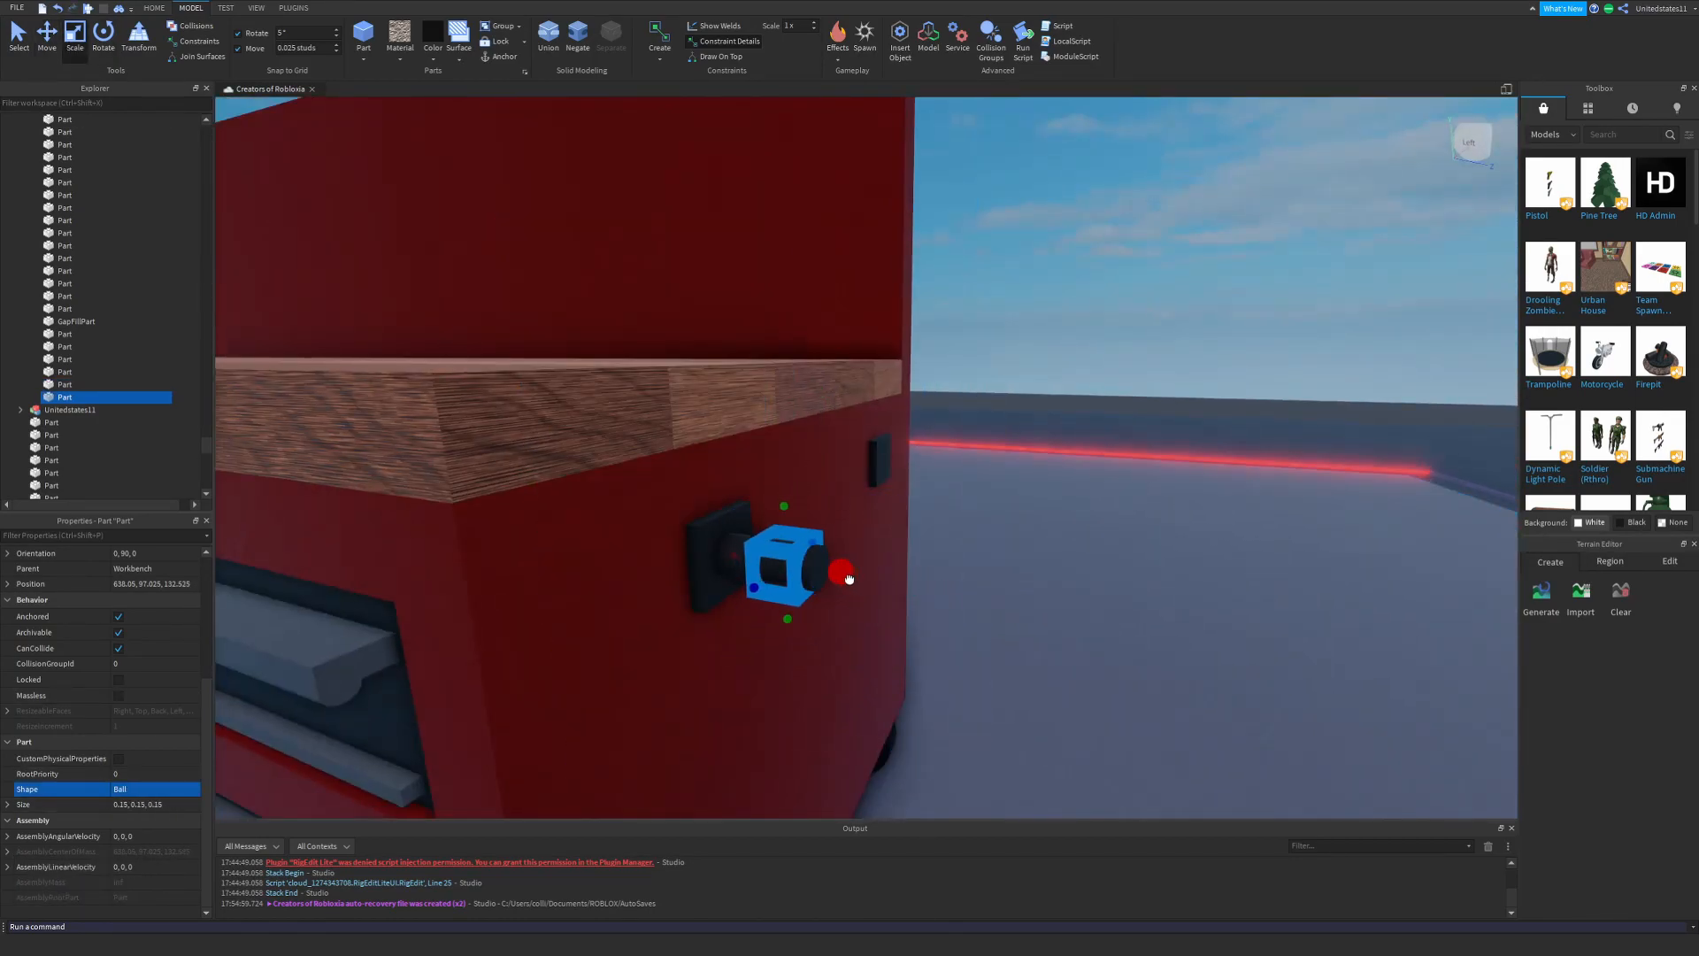
right_drag(849, 579, 894, 575)
key(ctrl+2)
drag(902, 572, 917, 573)
Duplicate the cylinder post and rotate the copy parallel to the workbench's side as the handle's crossbar.
click(956, 347)
click(790, 580)
key(ctrl+d)
key(ctrl+4)
drag(861, 682, 926, 580)
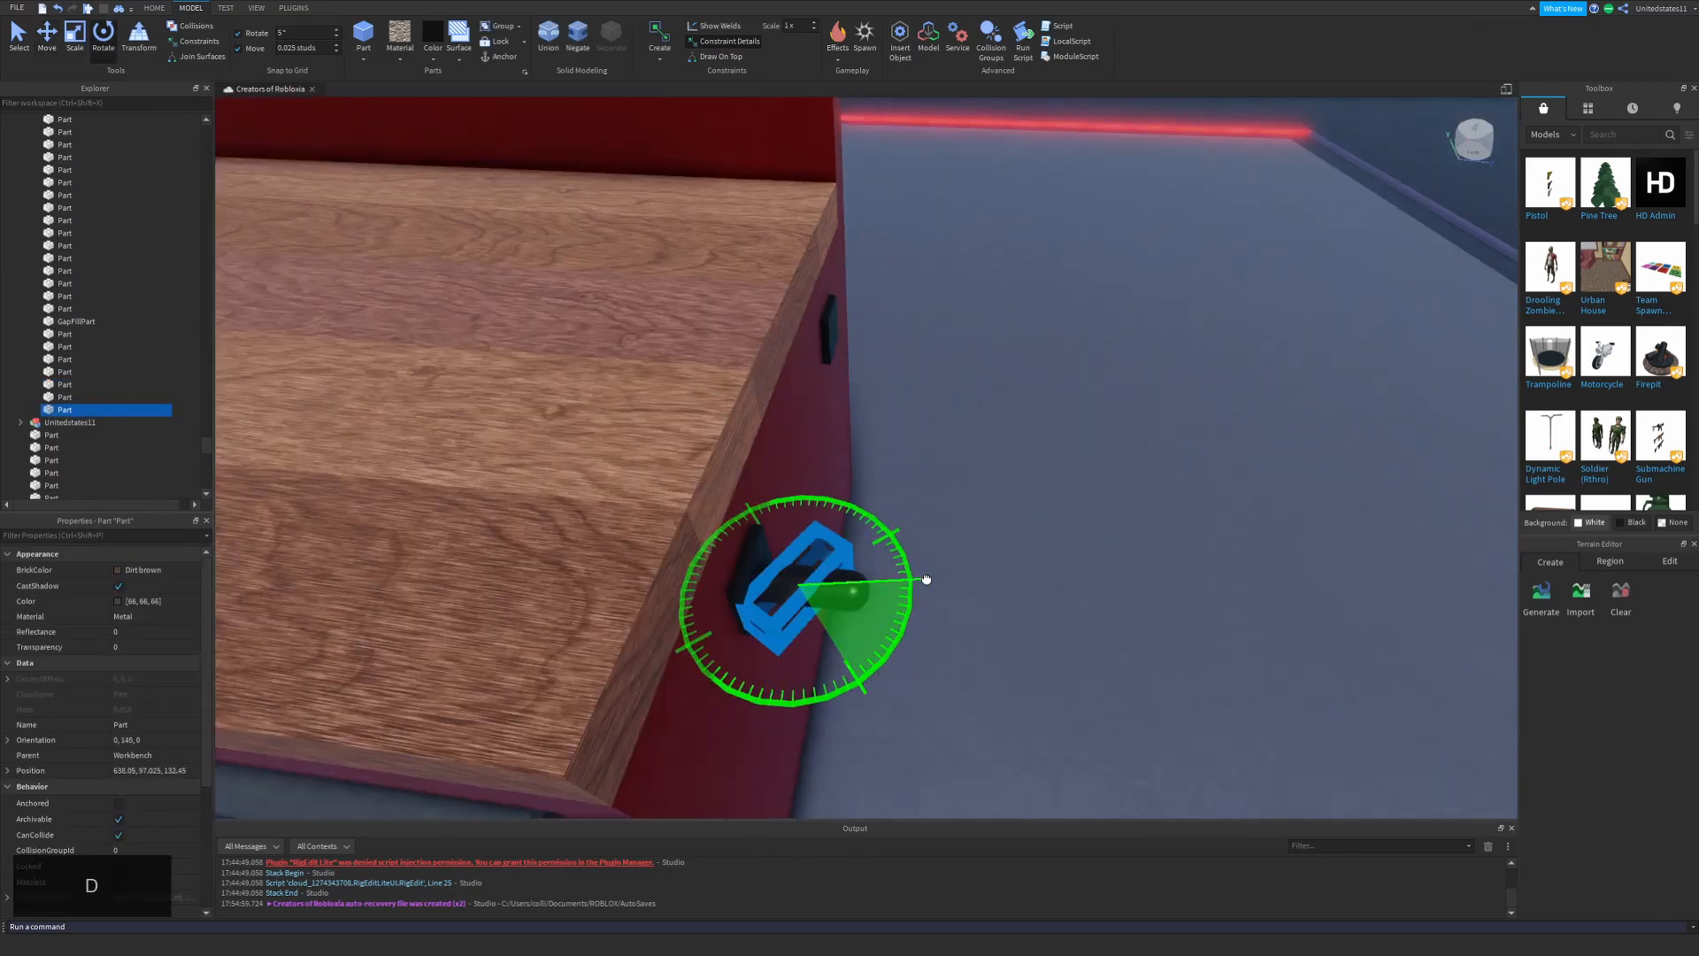
right_drag(942, 611, 894, 601)
click(789, 649)
drag(894, 503, 1017, 496)
Copy the post and ball to the other plate and stretch the crossbar between the two ball joints.
alt+click(768, 523)
alt+shift+click(772, 482)
key(ctrl+d)
right_drag(991, 538, 1031, 534)
alt+click(836, 509)
key(ctrl+3)
right_drag(876, 516, 831, 513)
drag(587, 502, 856, 513)
Group the plates, posts, balls and crossbar into a model named Handle.
click(908, 578)
alt+click(854, 542)
right_drag(908, 577, 855, 509)
click(880, 598)
key(s)
click(899, 614)
key(shift+a)
alt+drag(854, 509, 973, 668)
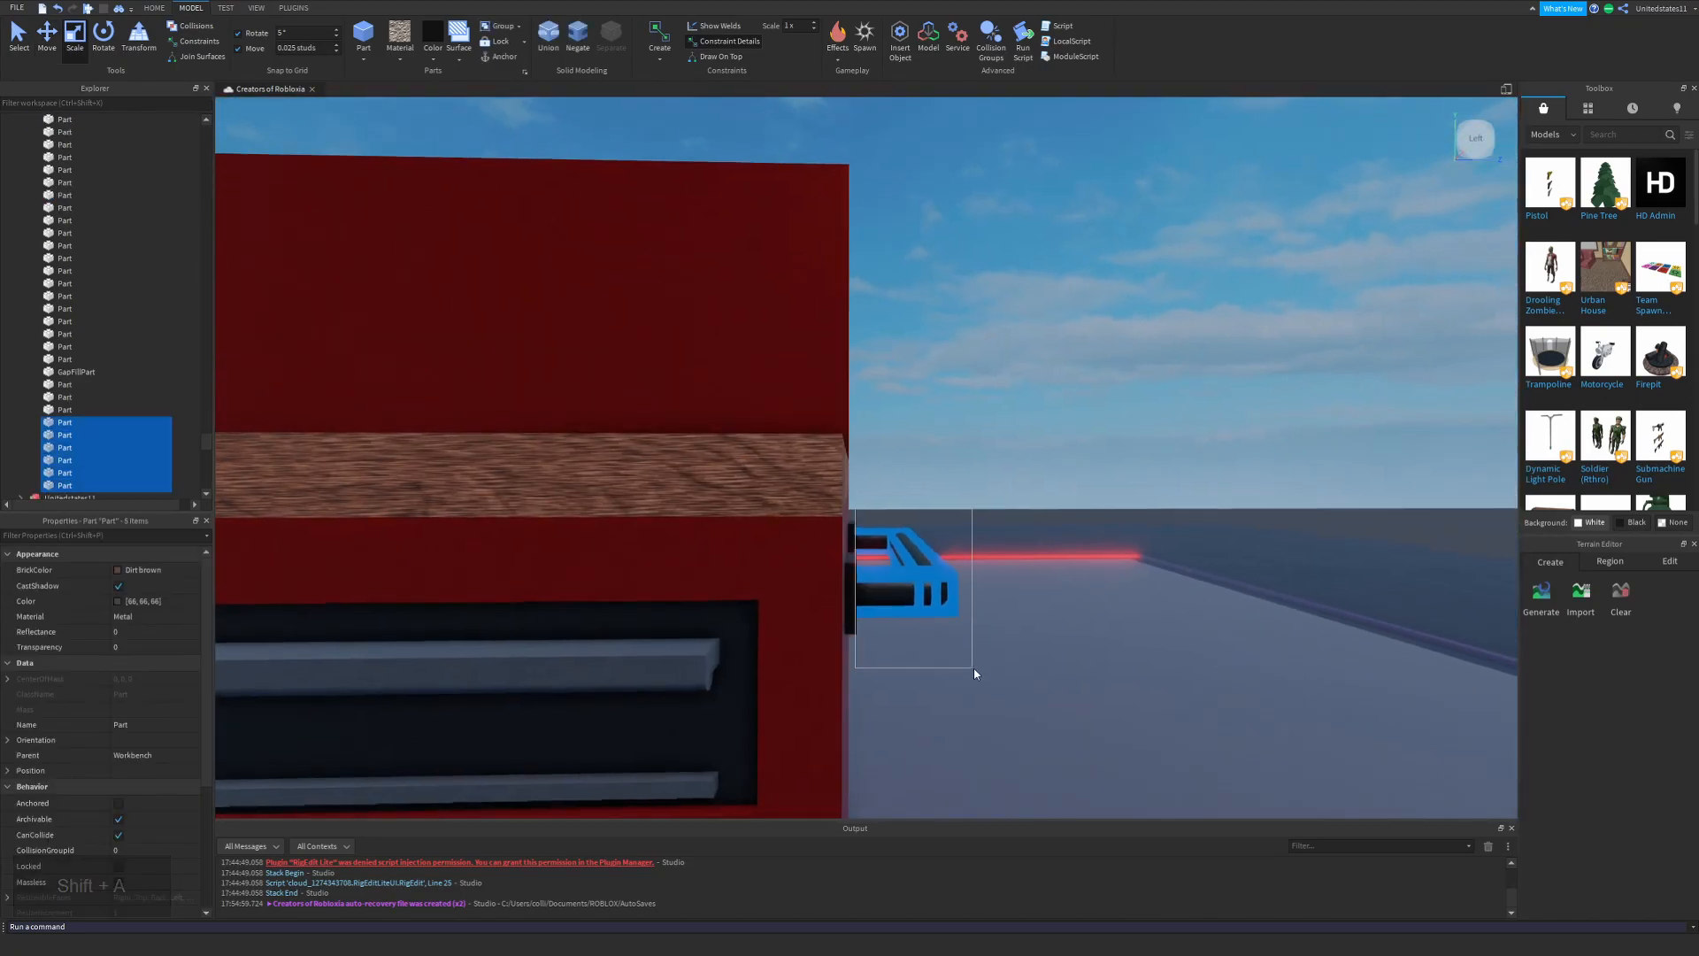
right_drag(974, 673, 956, 653)
alt+shift+click(852, 607)
text(Handle)
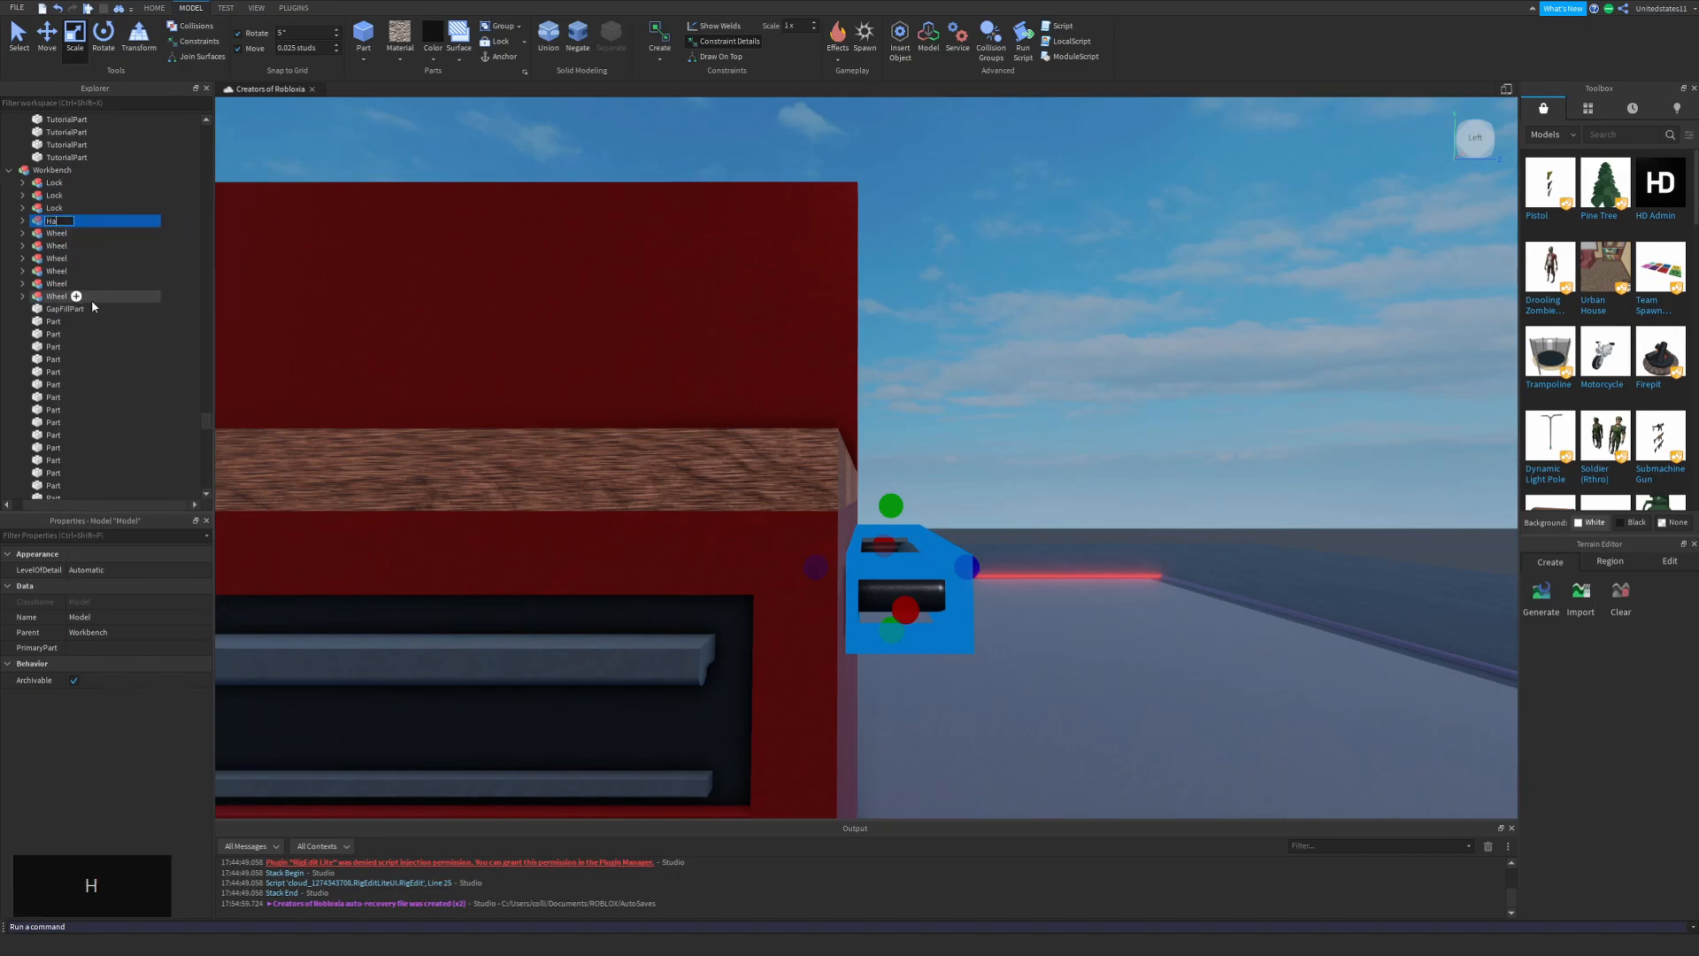
key(Return)
Duplicate a handle plate below the handle and widen the copy into a centred horizontal strip.
right_drag(1062, 619, 994, 645)
key(shift+s)
alt+click(842, 501)
click(46, 36)
key(ctrl+d)
drag(862, 425, 876, 557)
key(ctrl+3)
right_drag(876, 558, 756, 510)
key(shift+d)
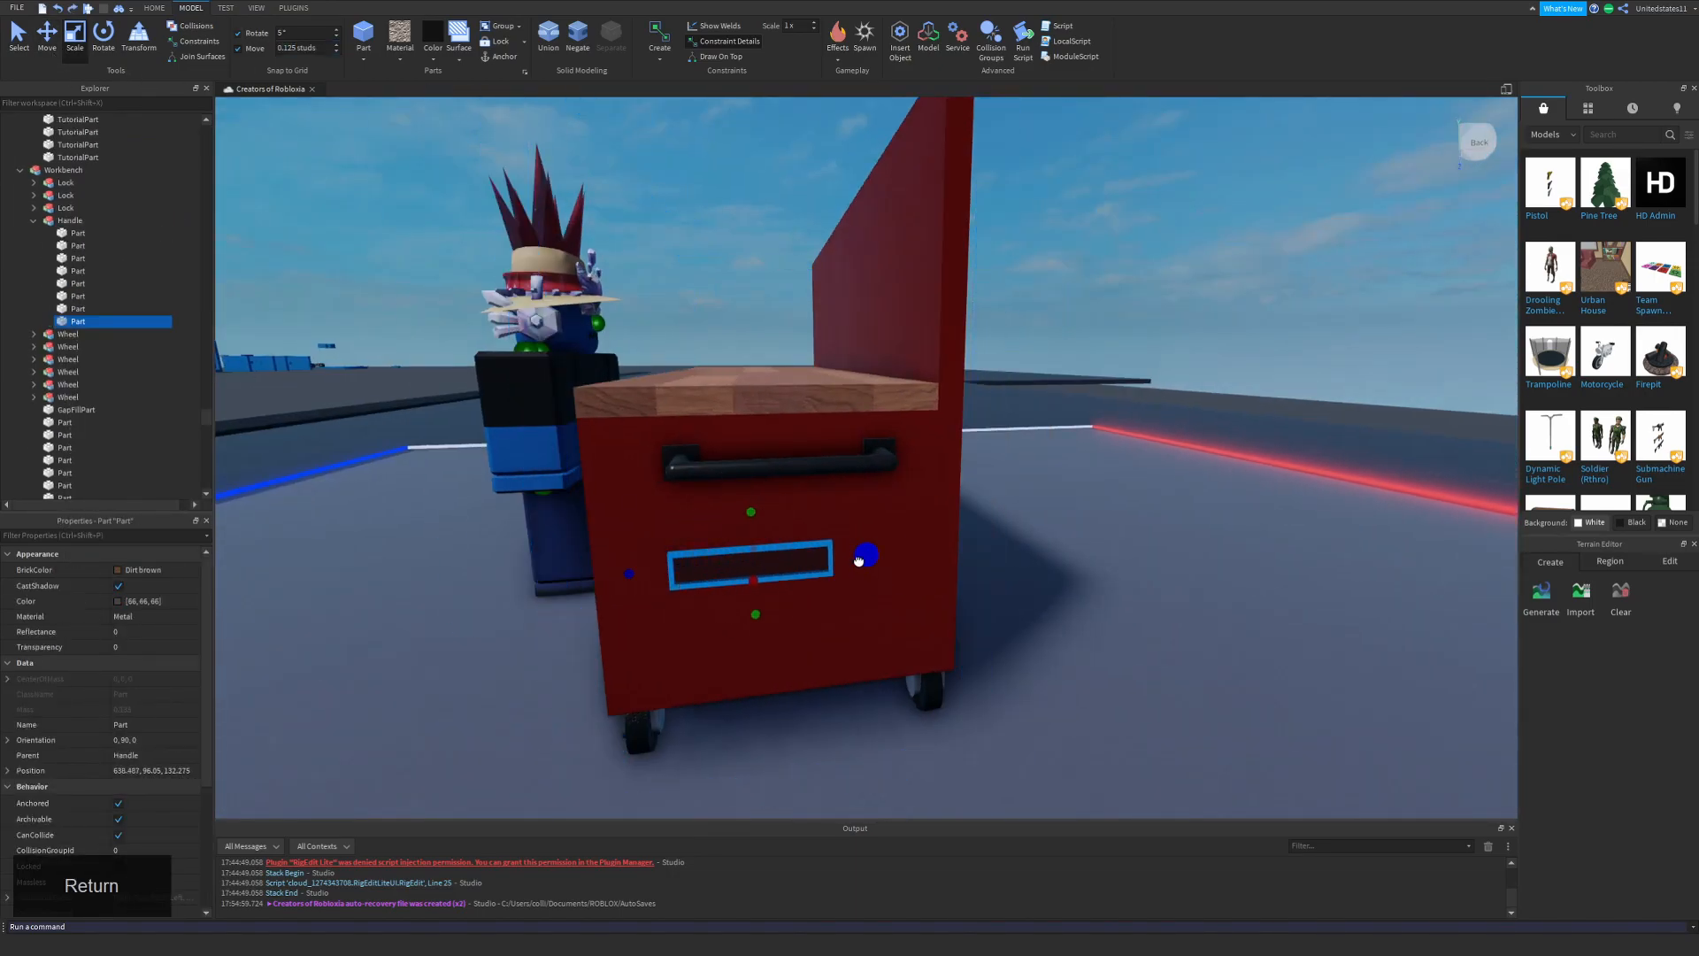
drag(885, 551, 913, 550)
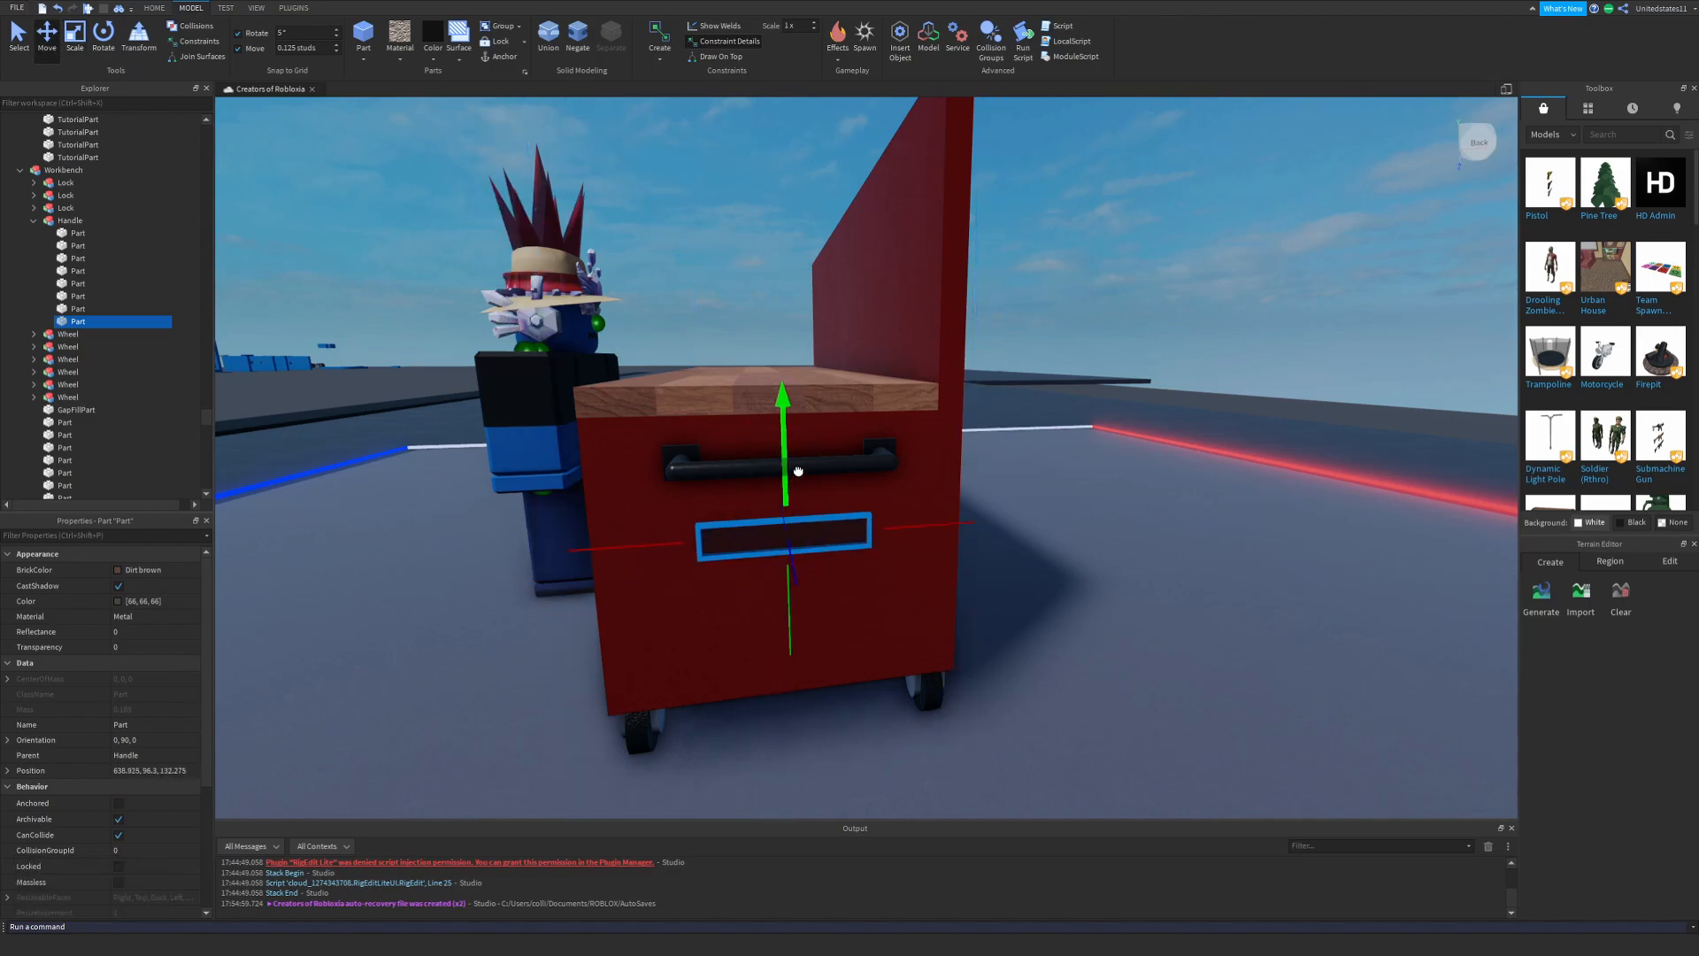
Recess the strip slightly into the workbench's side and trim its height symmetrically at a 0.025-stud increment.
key(shift+w)
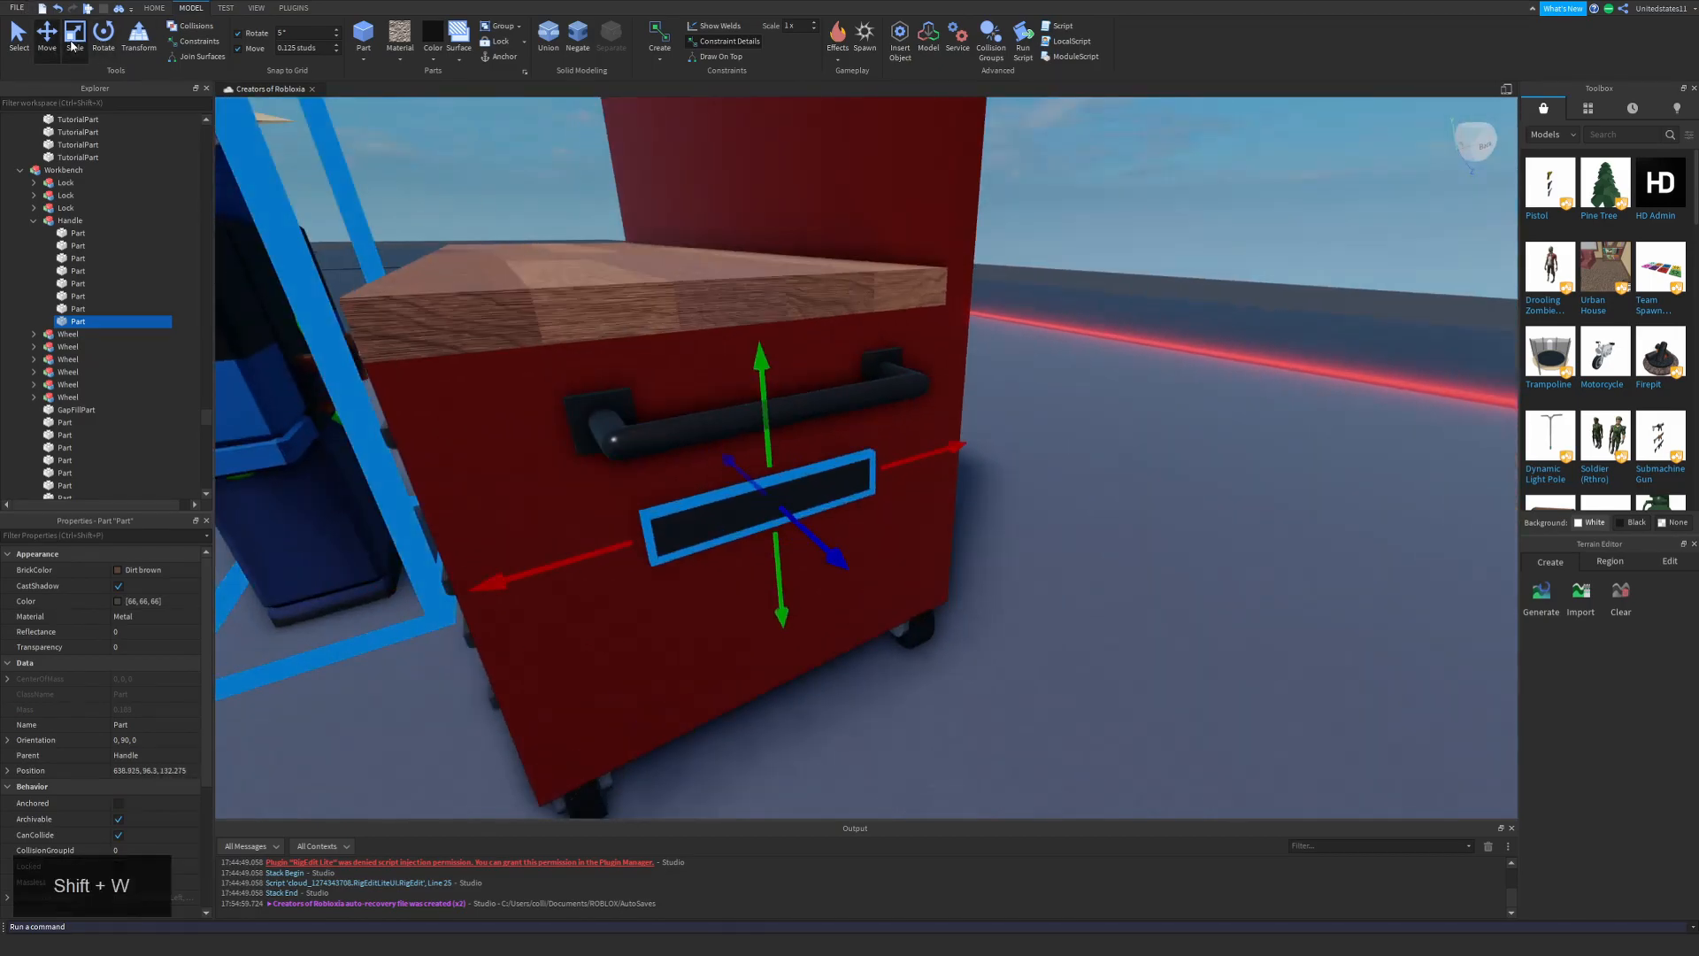
key(shift+a)
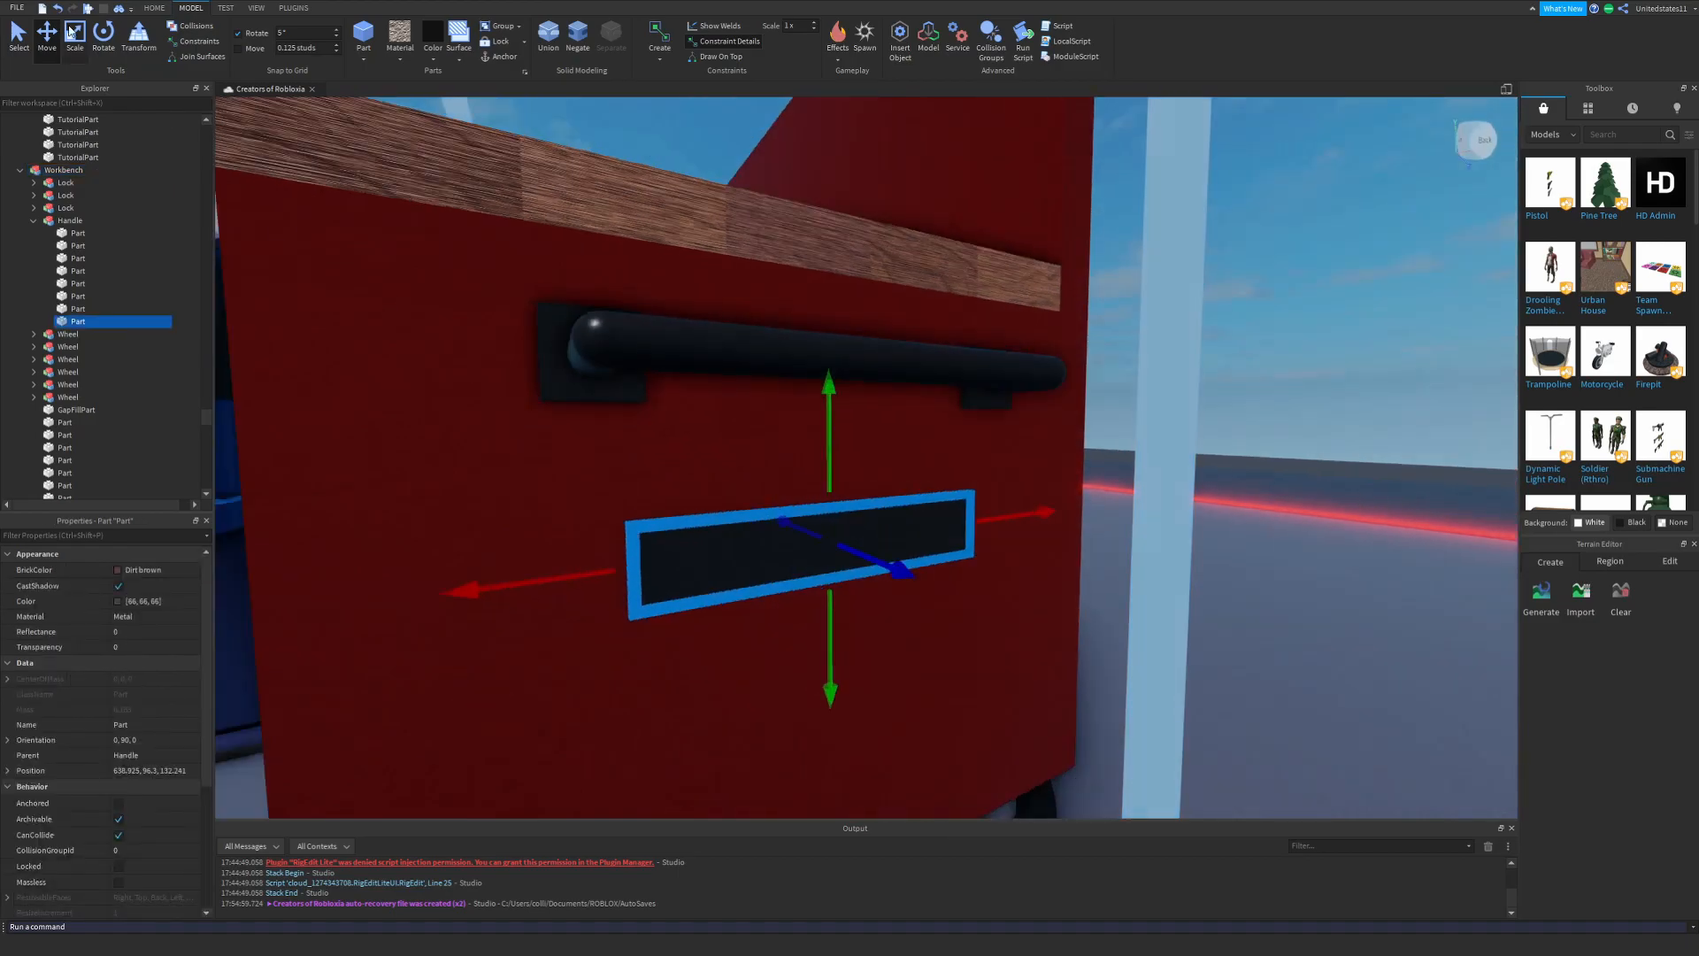
key(shift+s)
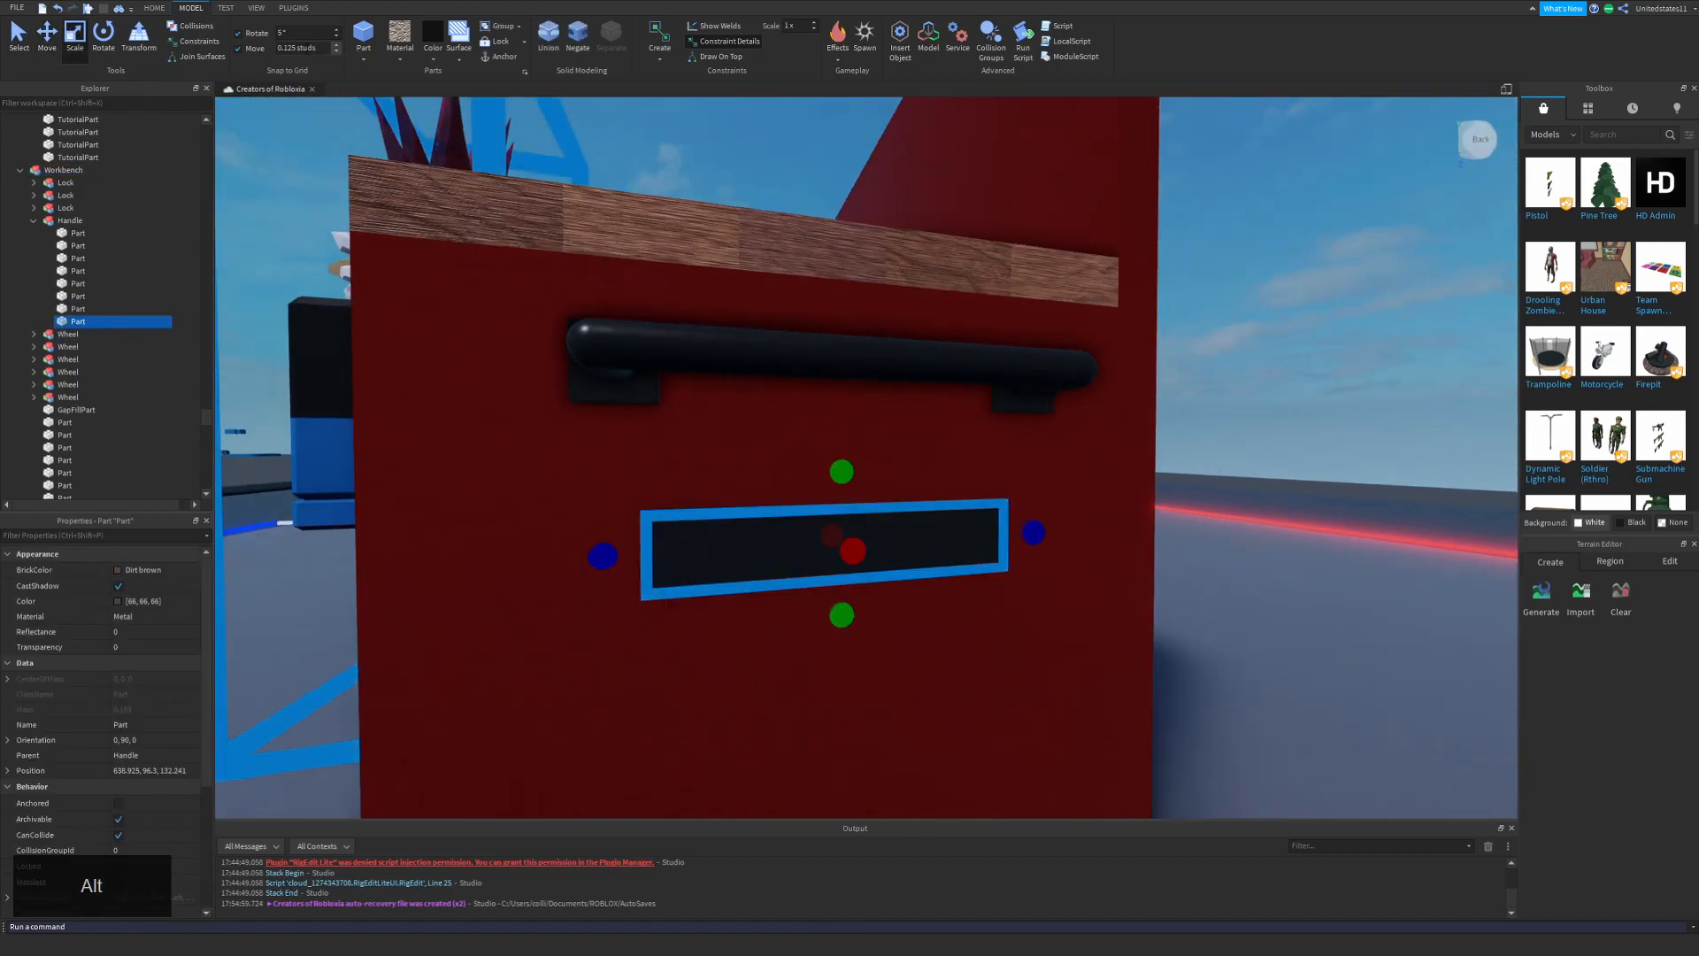
text(5)
ctrl+drag(841, 472, 842, 484)
click(892, 501)
key(shift+s)
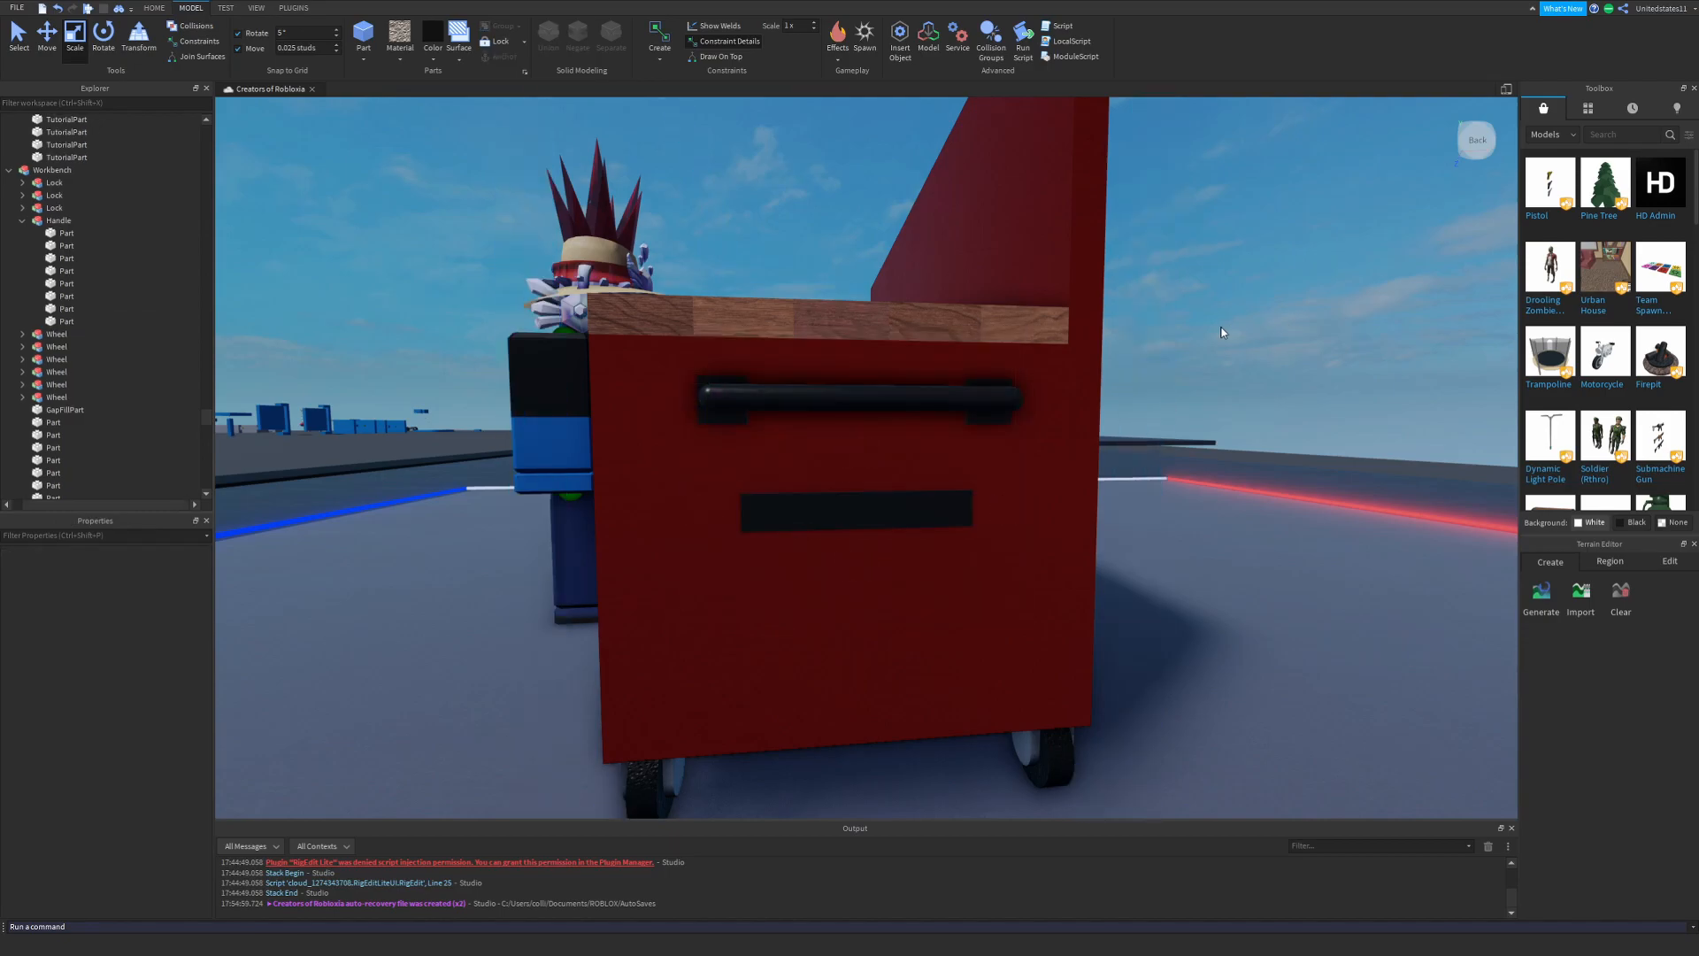
Change the strip below the handle to Plastic with a lighter grey colour.
key(w)
key(shift+w)
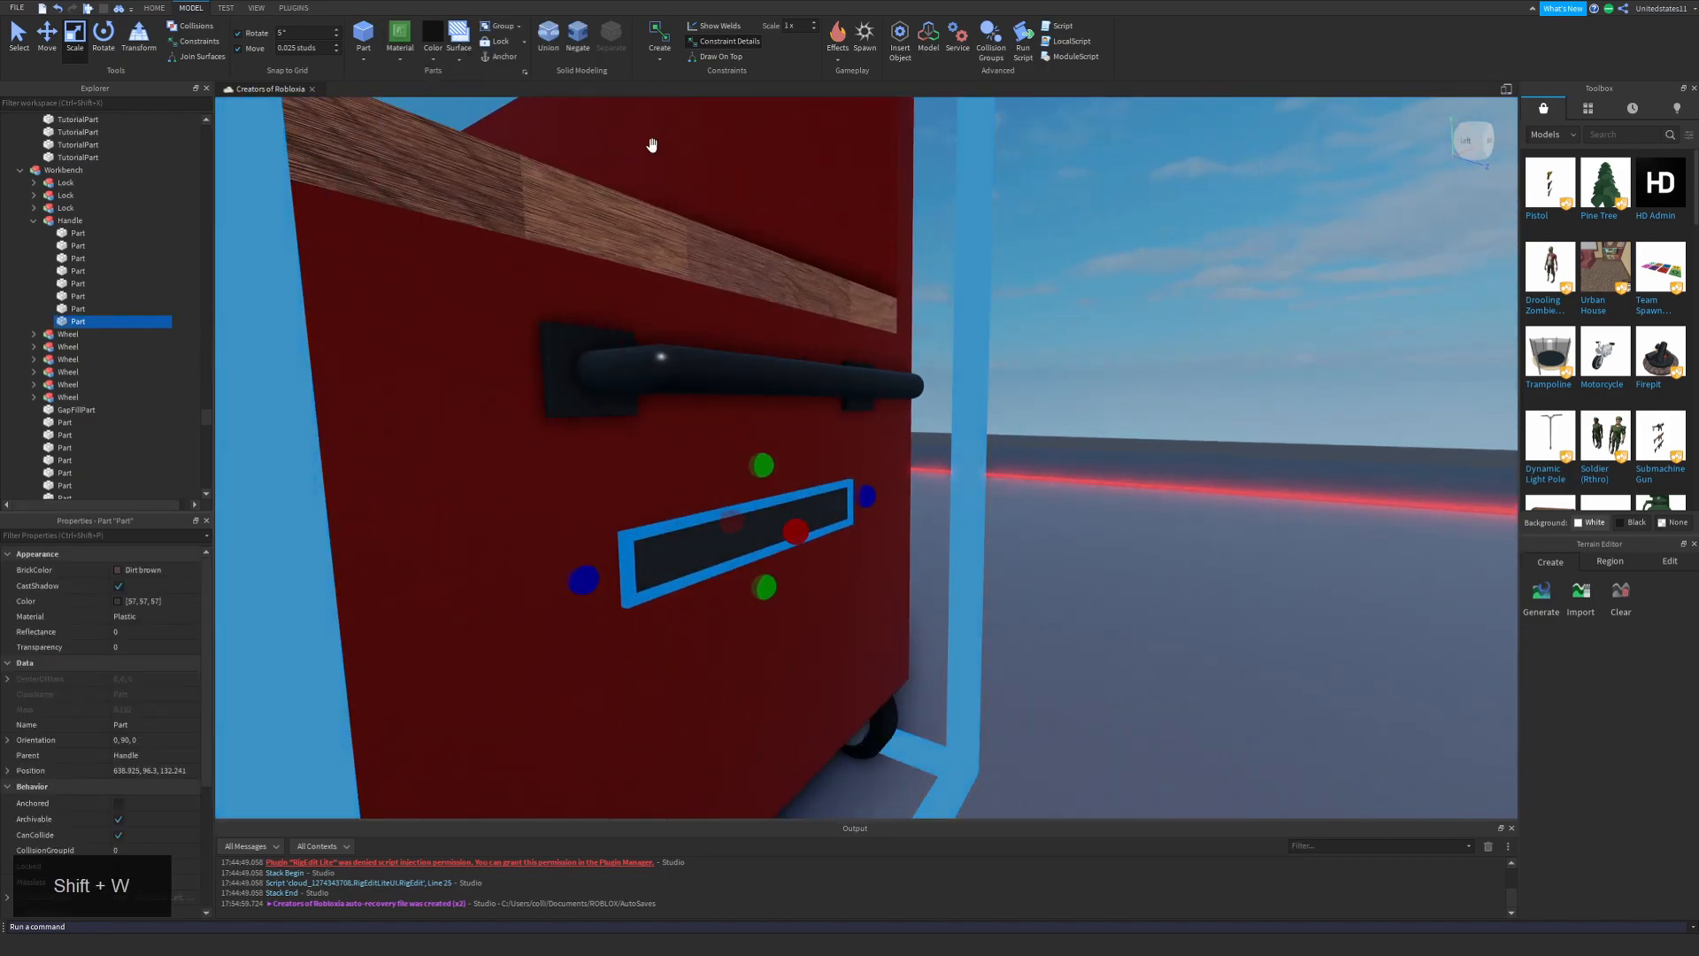
key(s)
key(shift+a)
right_drag(1167, 330, 1006, 386)
key(s)
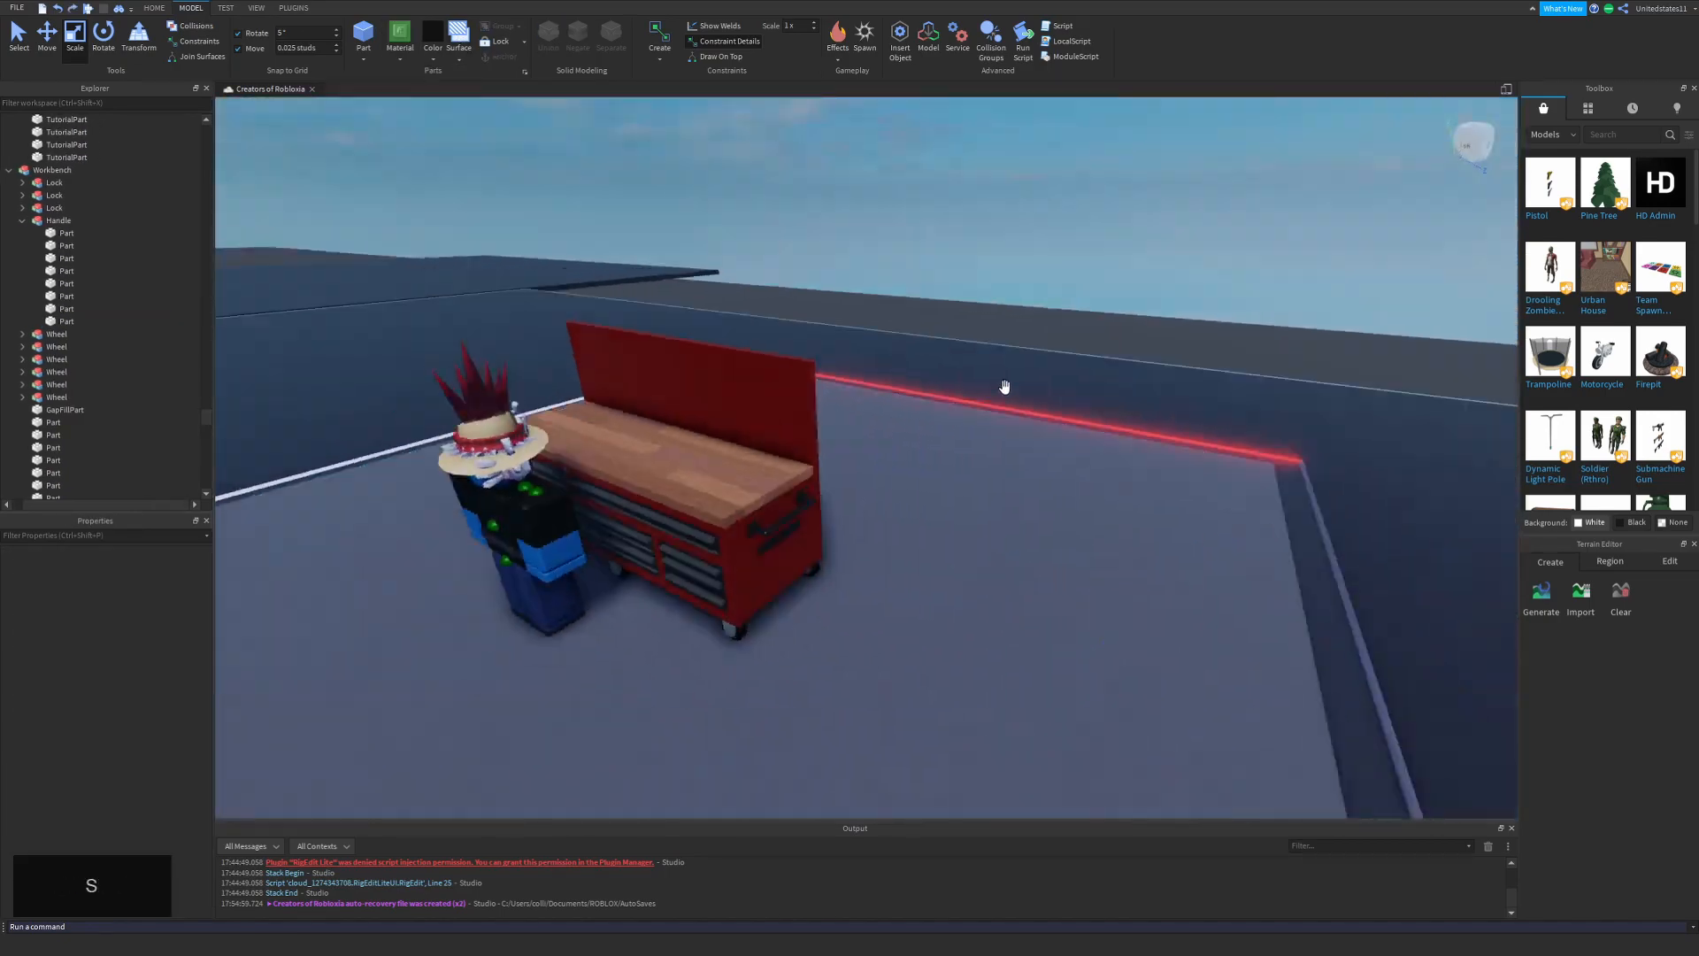
Extend a bright red metal part outward from the lower end side of the workbench to form a shelf.
key(w)
key(shift+d)
click(782, 636)
click(789, 651)
right_drag(789, 651, 847, 698)
key(shift+s)
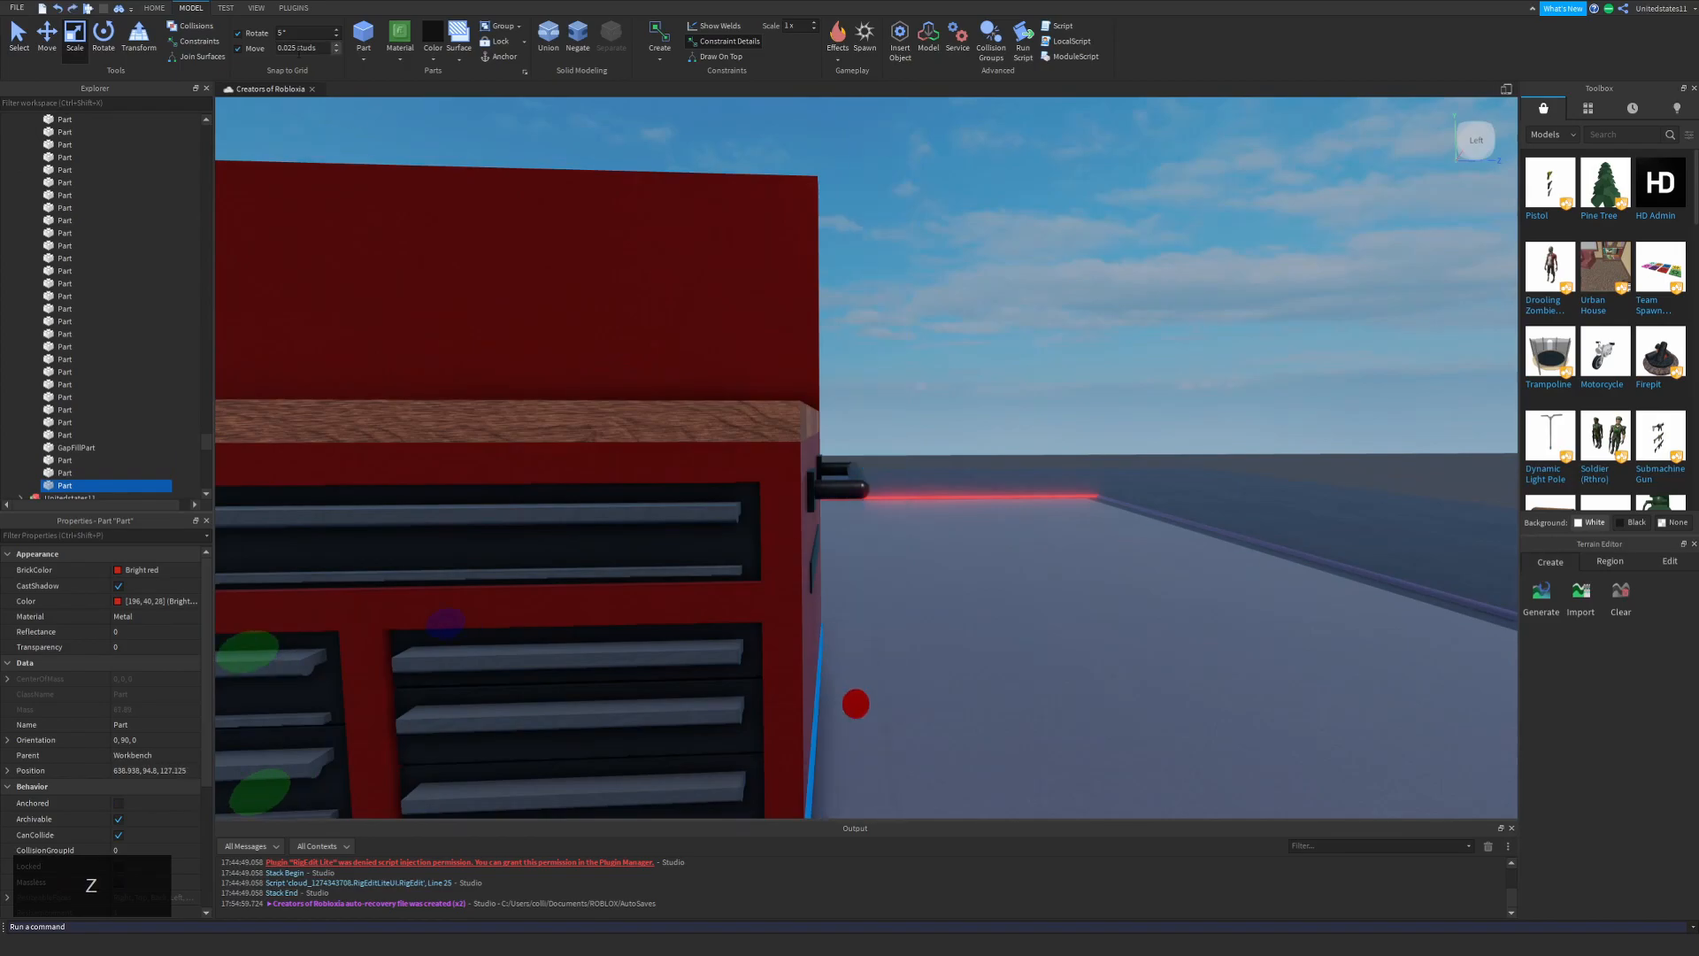
key(shift+a)
right_drag(855, 390, 614, 364)
key(shift+d)
drag(614, 363, 826, 535)
Set the snap increment to 0.025 studs and adjust the red shelf slightly in the vertical direction.
key(shift+a)
right_drag(827, 535, 840, 566)
key(s)
double_click(289, 48)
text(0.025)
right_drag(752, 496, 740, 372)
key(w)
key(shift+s)
drag(876, 440, 876, 431)
Shape a narrow red upright post against the workbench's side at the shelf's front end.
key(w)
mouse_move(875, 416)
right_down()
mouse_move(872, 394)
mouse_move(894, 442)
right_up()
key(shift+s)
right_drag(635, 575, 787, 641)
key(shift+a)
drag(840, 657, 766, 623)
drag(731, 587, 710, 478)
right_drag(744, 519, 699, 442)
click(805, 634)
Duplicate the upright post to the shelf's outer corner and shorten the copy to a small stub.
alt+click(722, 548)
right_drag(722, 549, 646, 496)
key(shift+d)
key(ctrl+d)
drag(645, 572, 862, 571)
click(75, 37)
drag(719, 448, 718, 570)
Duplicate the tall and short posts together and move the copies to the shelf's opposite end.
alt+shift+click(522, 544)
click(47, 37)
key(ctrl+d)
right_drag(549, 443, 474, 443)
key(d)
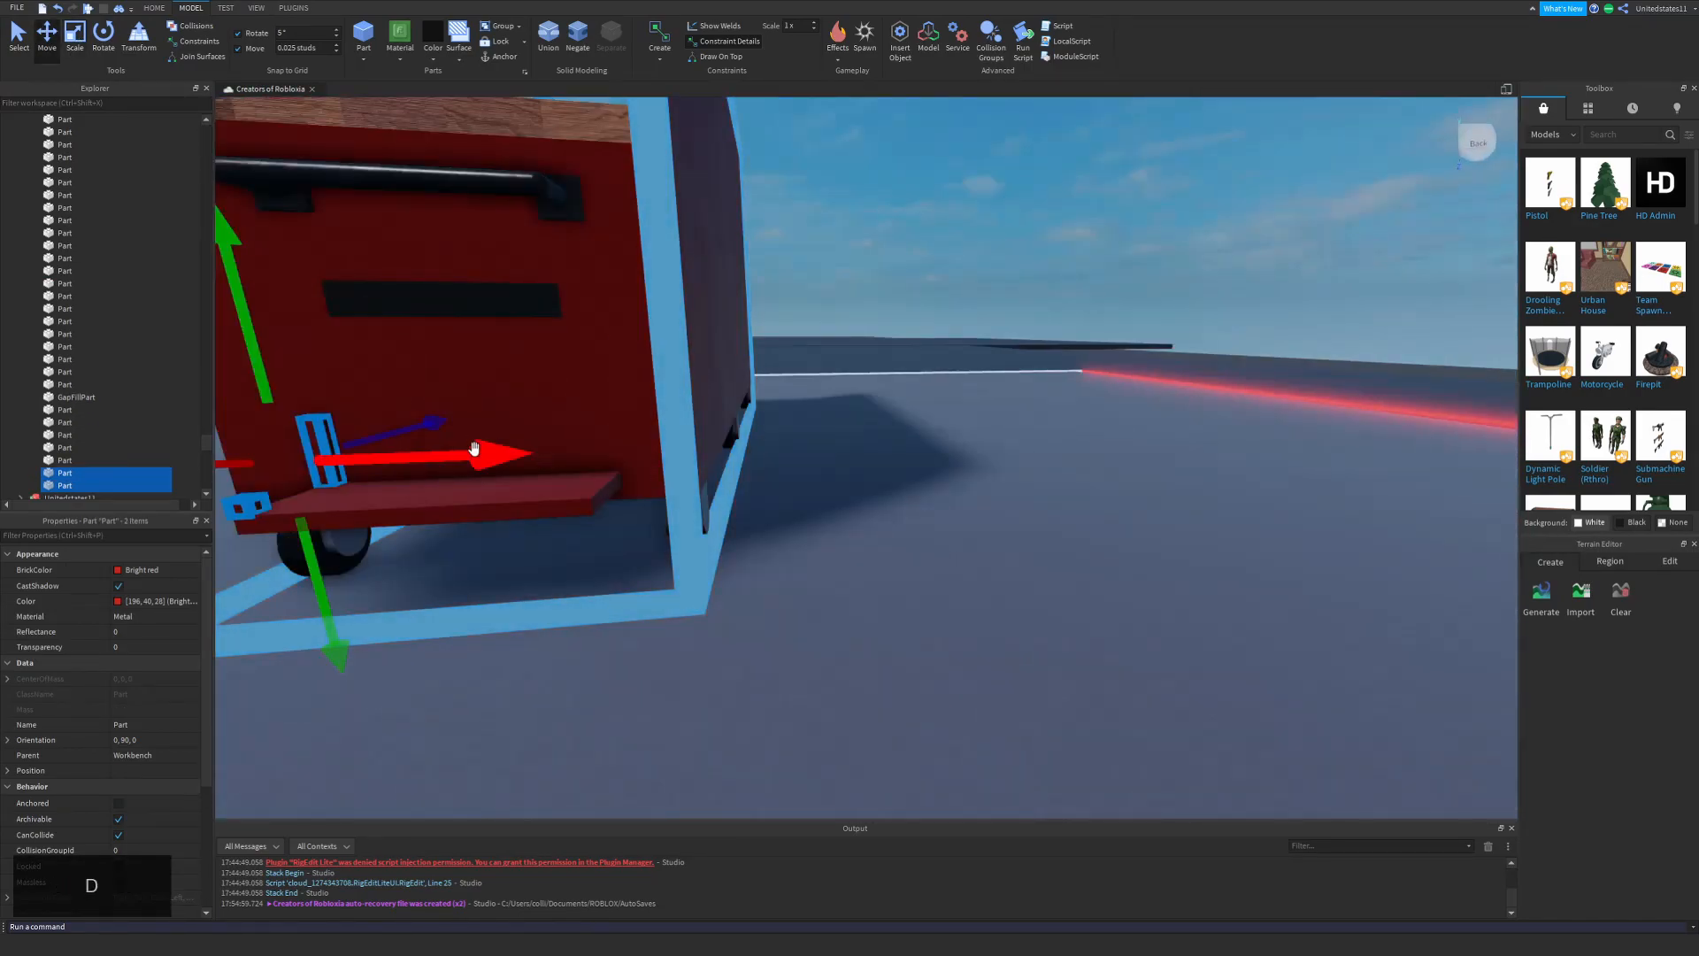
drag(473, 444, 736, 451)
Bridge the front pair of posts with a diagonal brace using GapFill at Thinnest part thickness.
click(938, 201)
right_drag(938, 202, 936, 213)
key(shift+w)
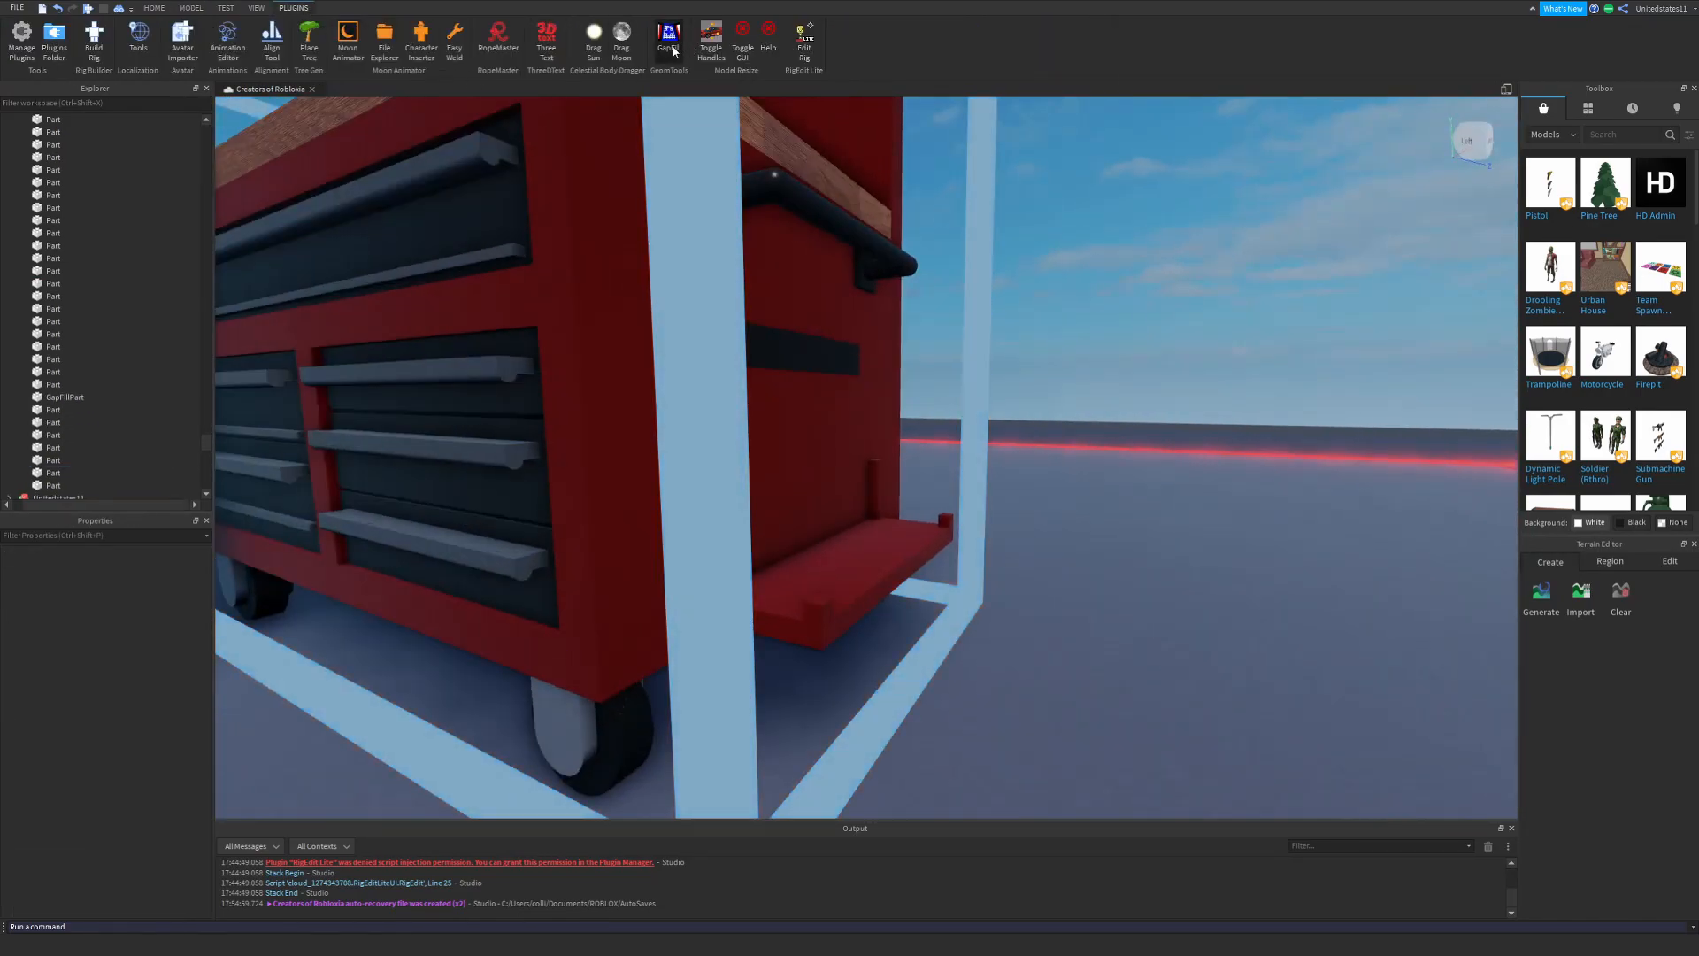
click(309, 266)
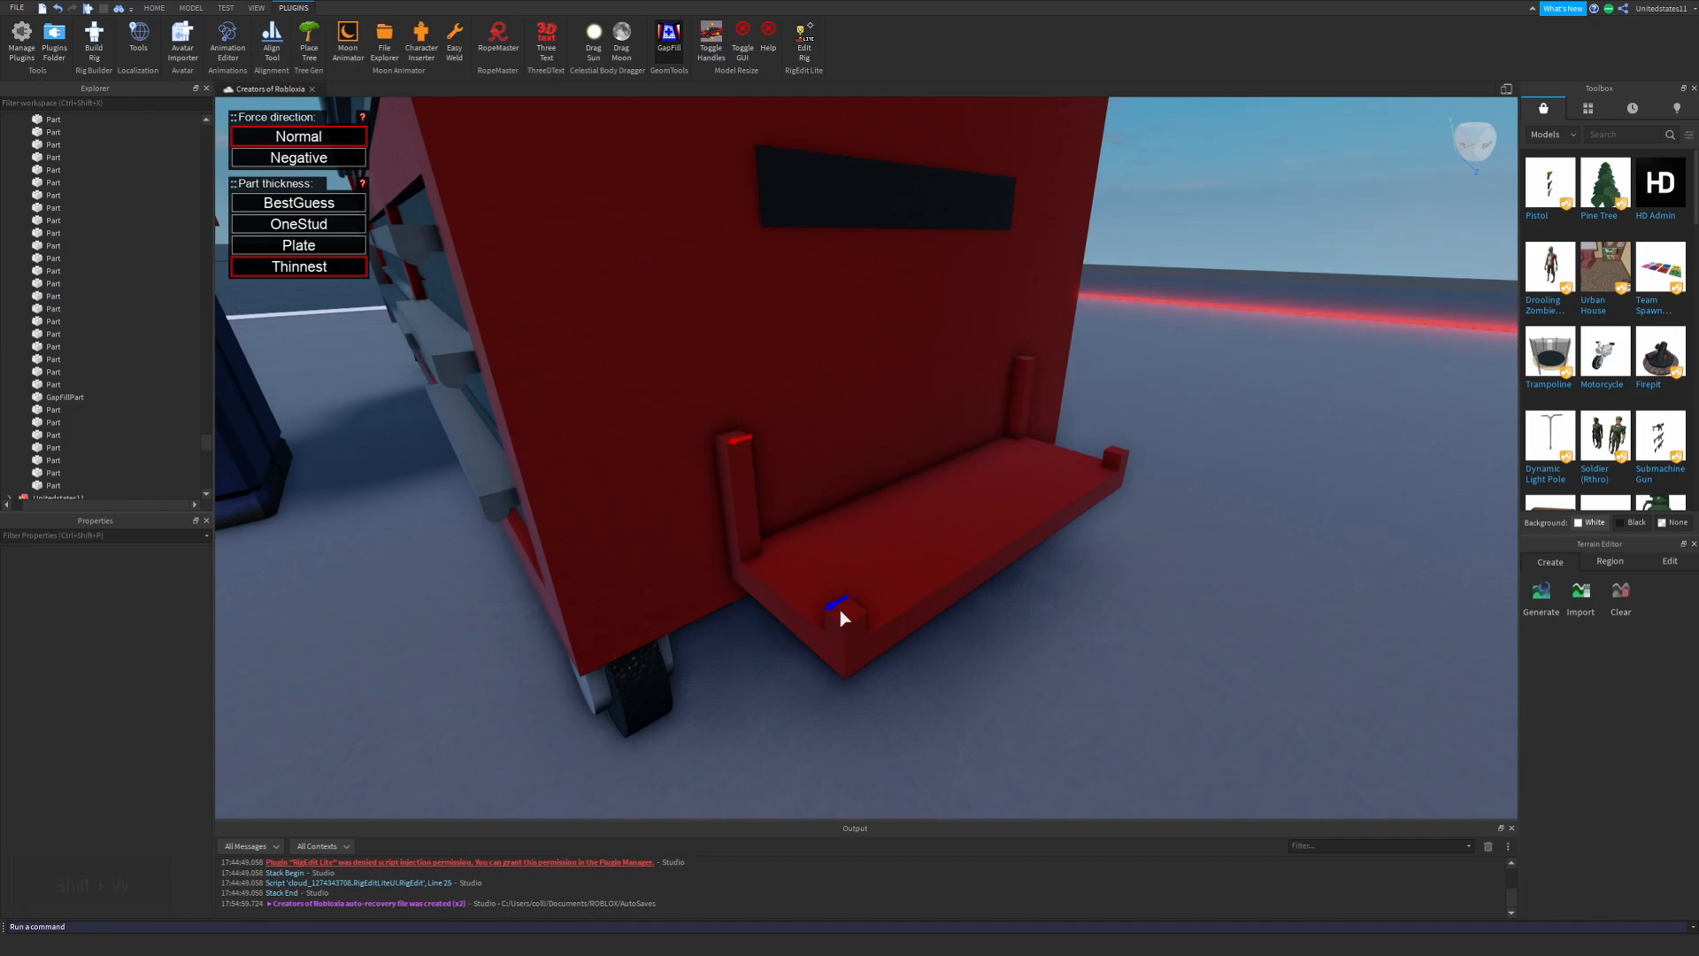
click(841, 611)
Bridge the rear pair of shelf posts with a matching GapFill brace and leave the GapFill tool.
right_drag(840, 610, 943, 398)
key(shift+d)
click(942, 398)
click(991, 553)
right_drag(991, 553, 1050, 561)
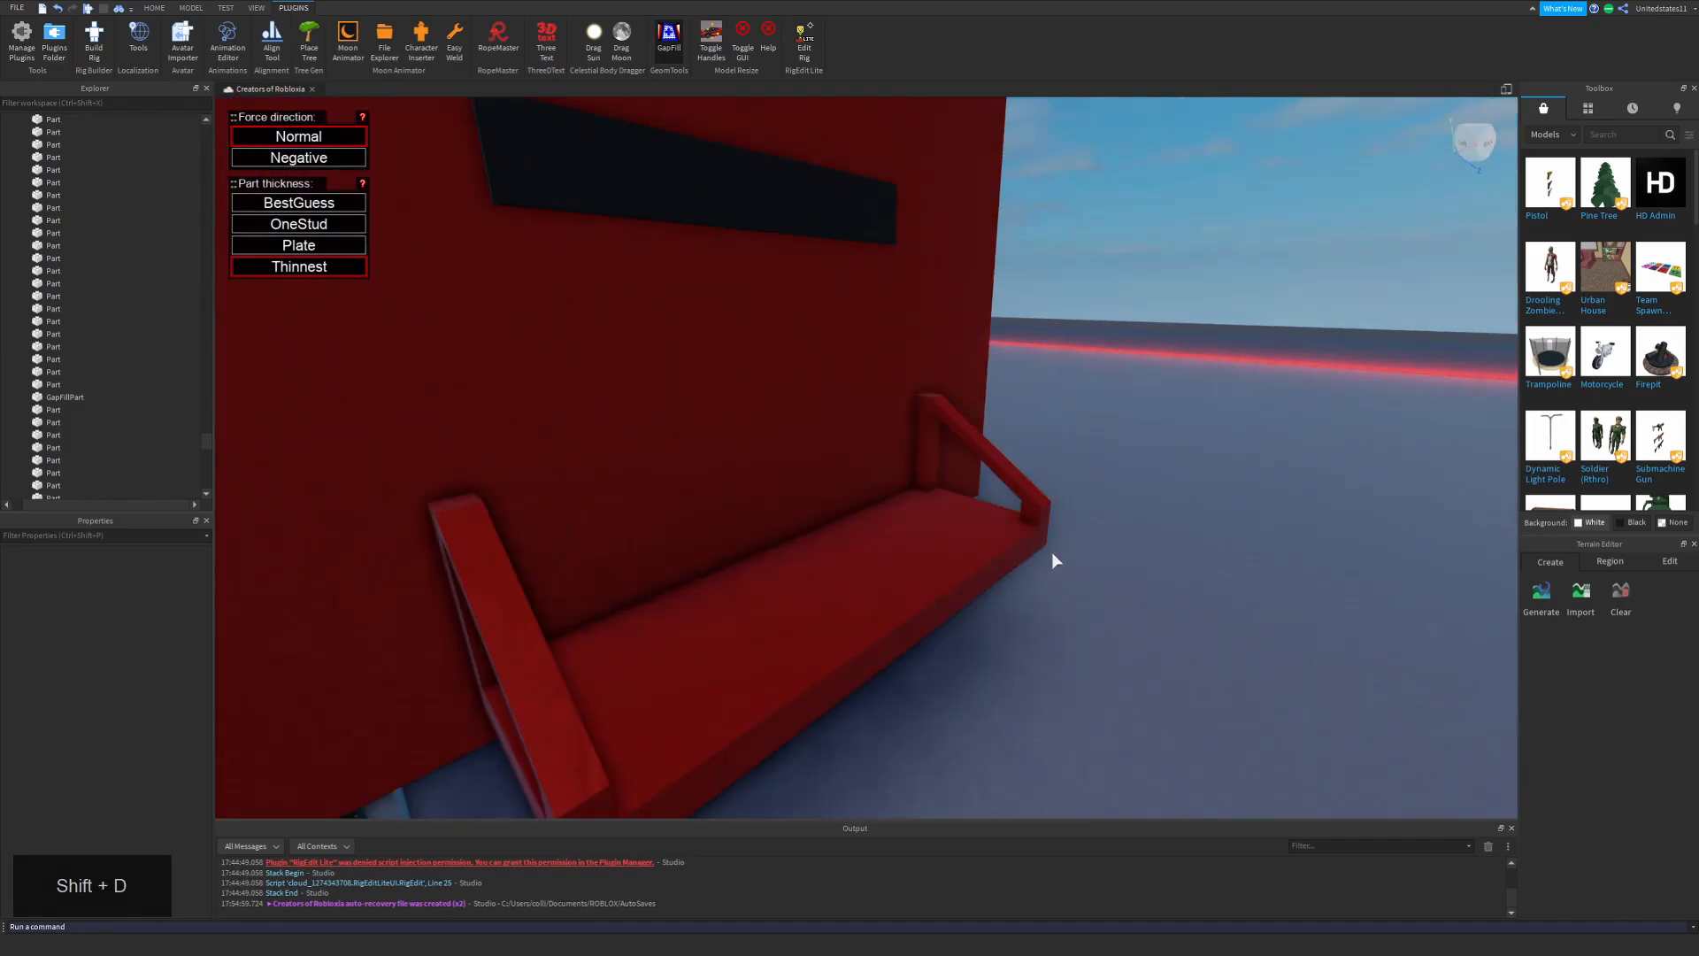
click(669, 39)
Copy the side shelf's colour value and apply it to both diagonal braces.
alt+click(743, 531)
click(160, 598)
key(ctrl+c)
alt+click(815, 551)
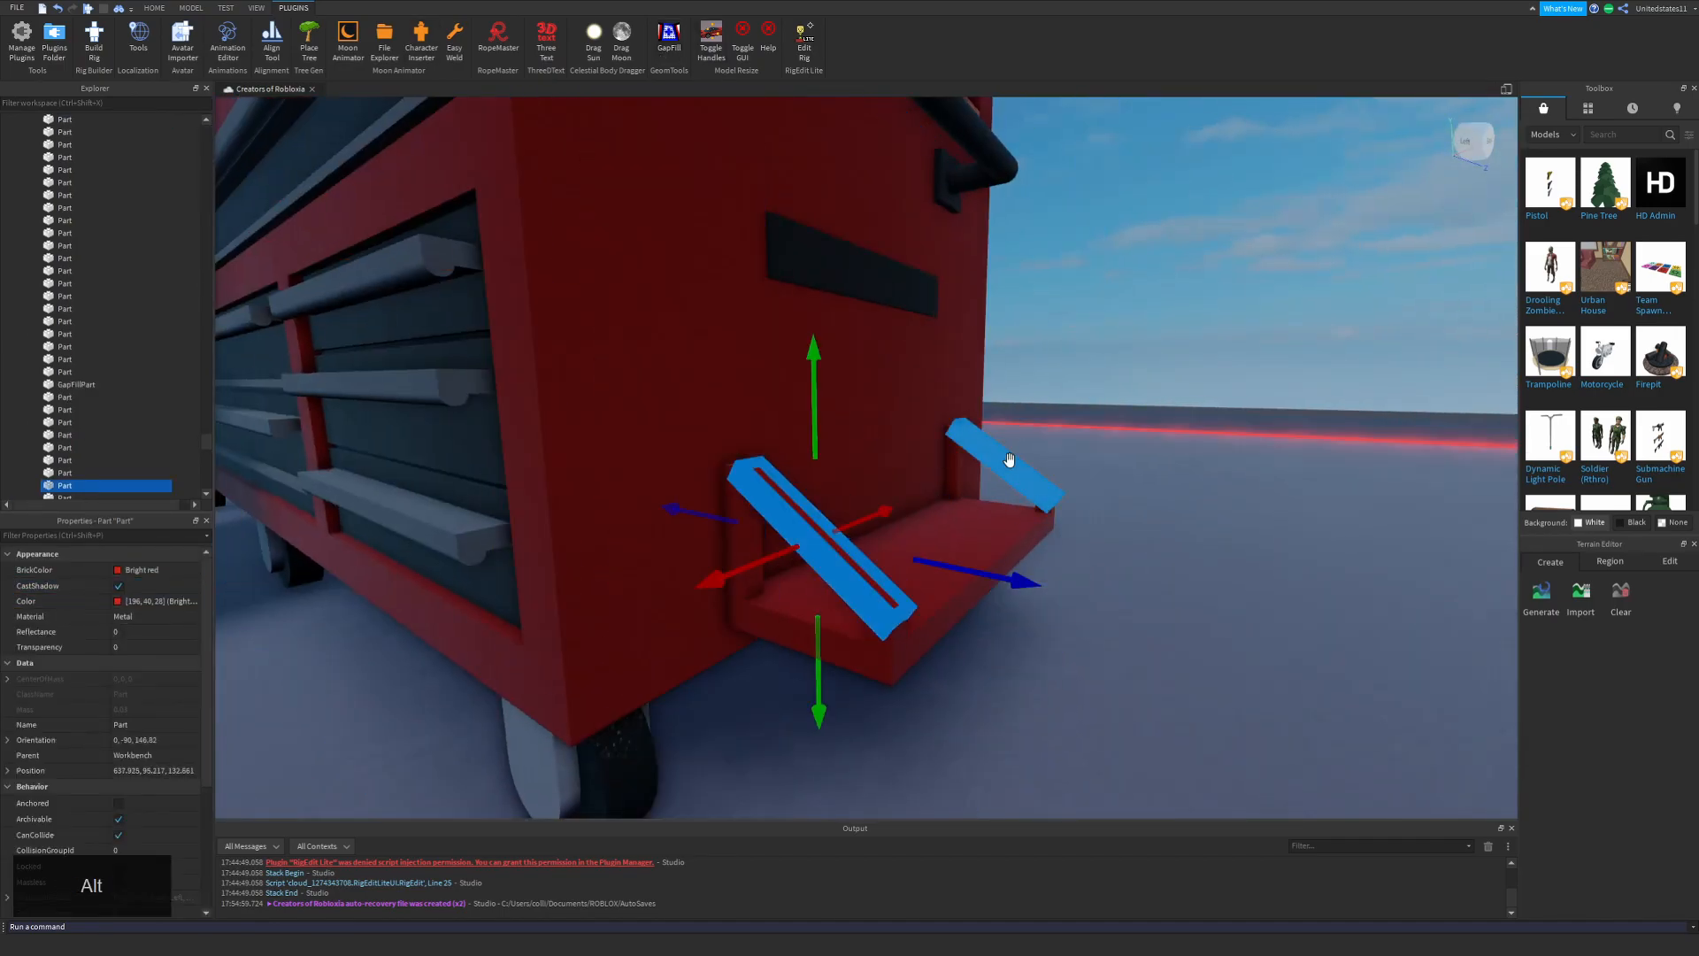
key(Return)
click(1076, 386)
right_drag(1076, 386, 944, 510)
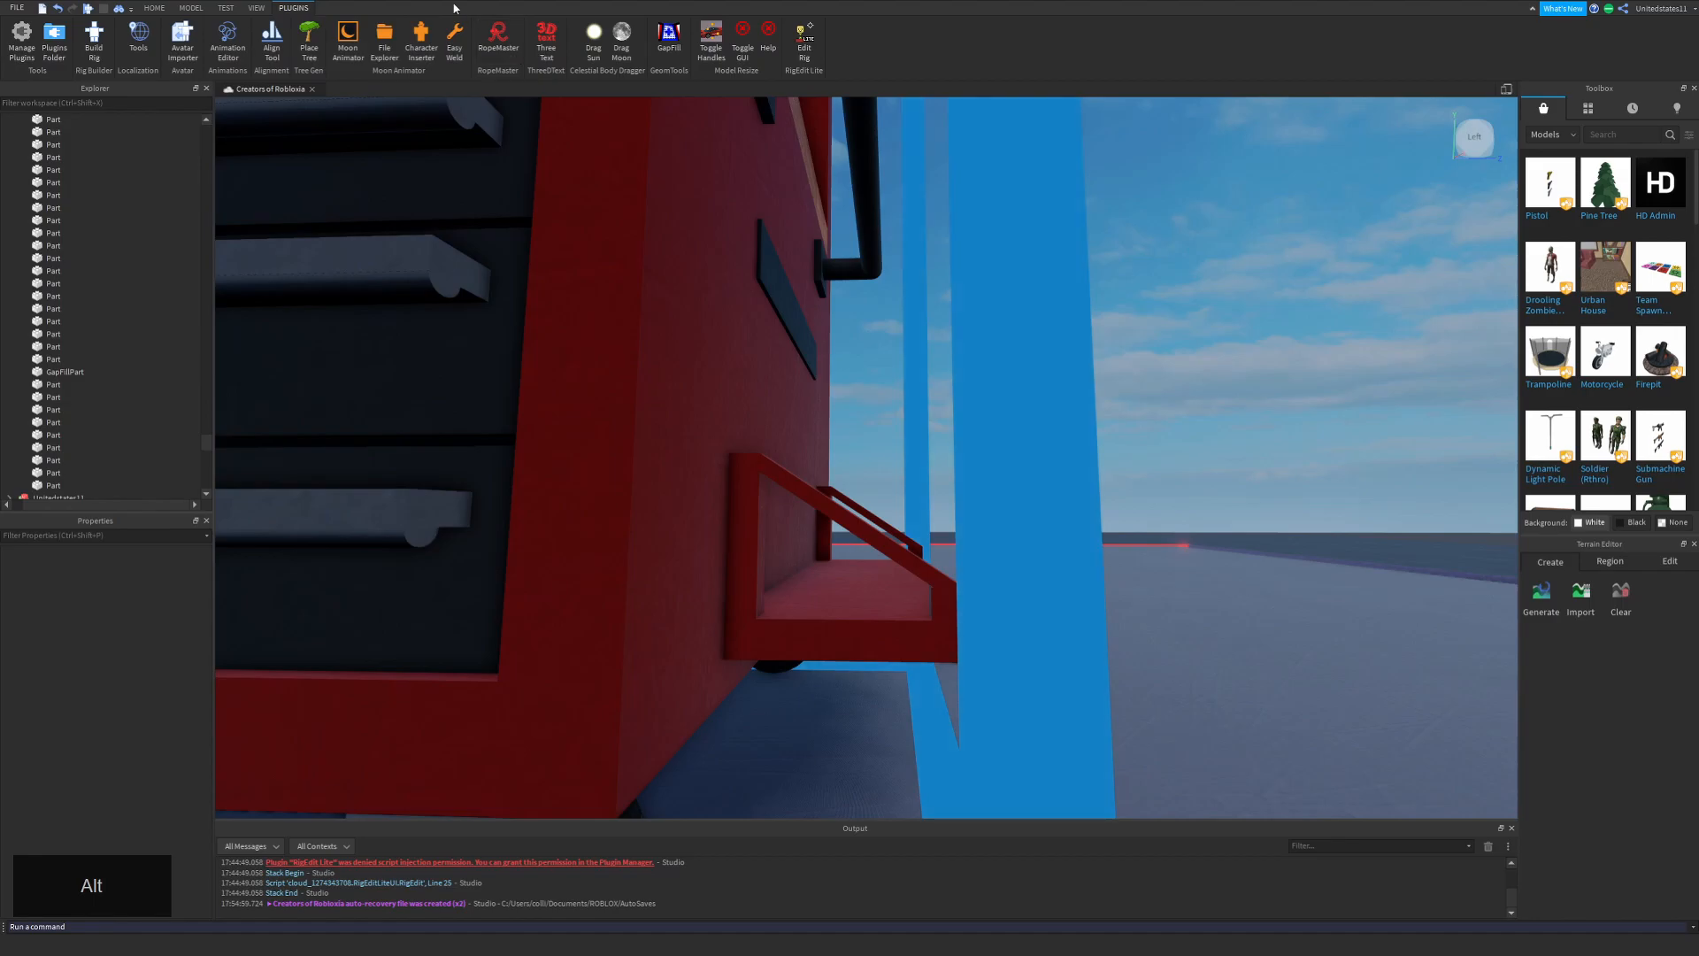
Fill the triangular openings beneath the side shelf's diagonal braces with GapFill wedges.
click(669, 40)
click(807, 507)
mouse_move(806, 507)
right_down()
mouse_move(1094, 490)
mouse_move(669, 508)
mouse_move(830, 491)
right_up()
key(shift+w)
key(shift+a)
click(669, 40)
alt+click(751, 521)
key(shift+w)
Adjust the thickness of the wedge infill under one shelf brace with the Scale tool and undo the last resize.
click(153, 8)
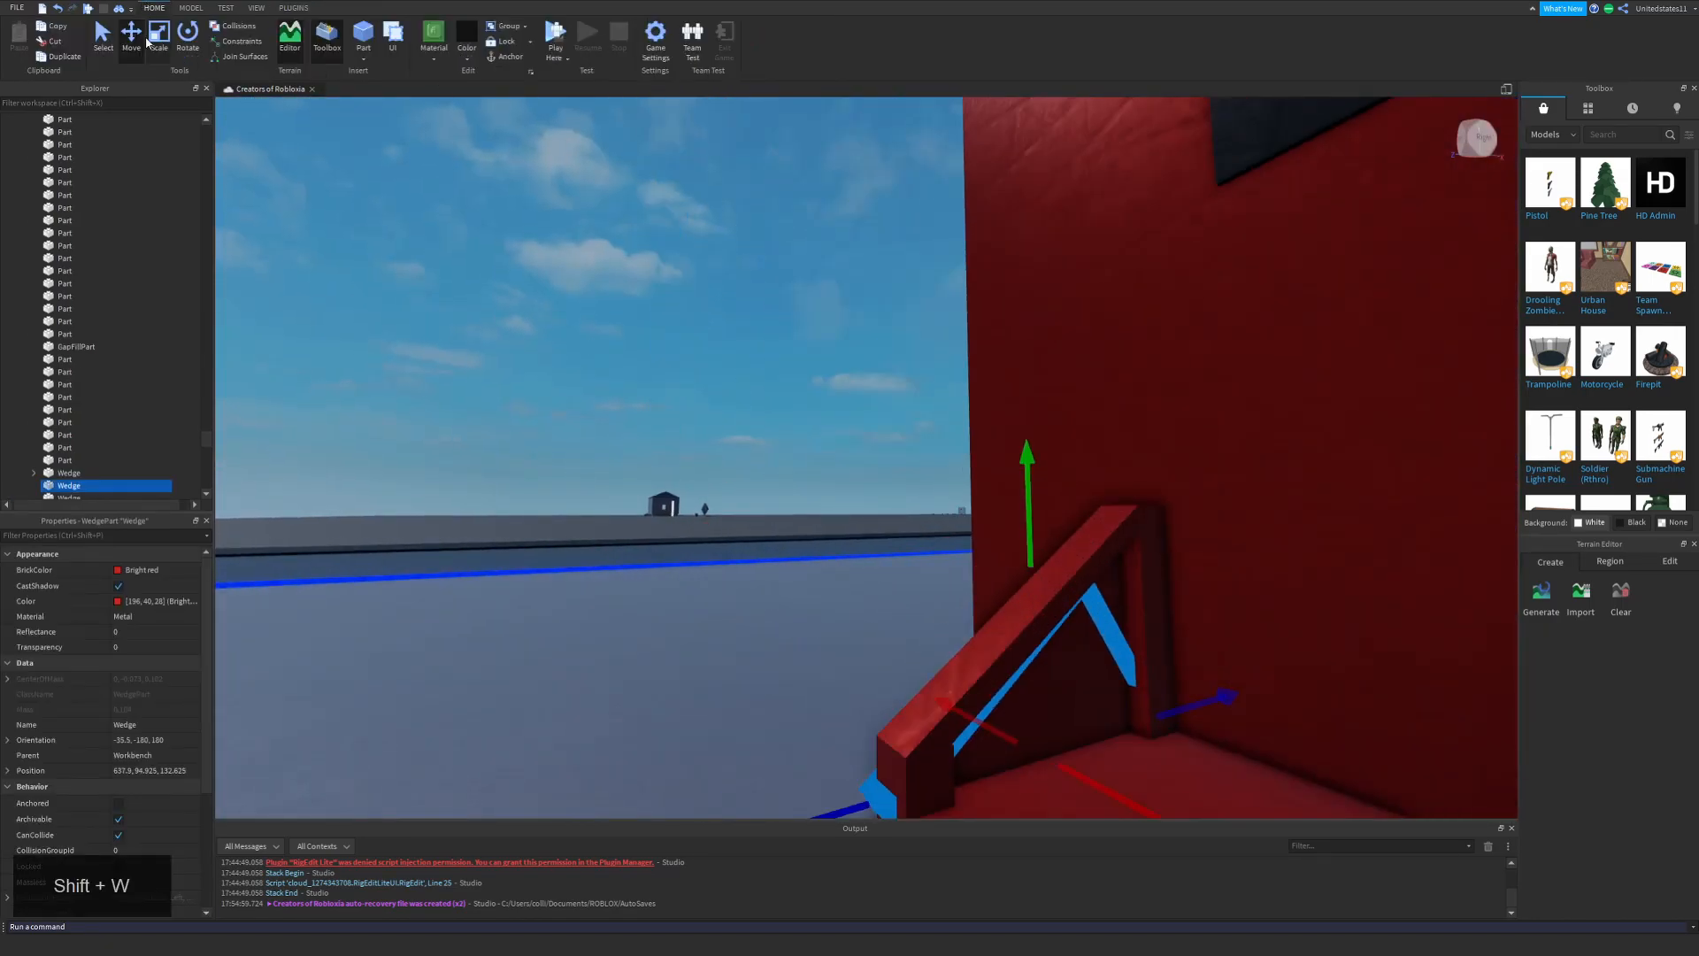
click(160, 38)
key(shift+d)
click(955, 688)
right_drag(974, 678, 872, 587)
alt+click(851, 584)
click(971, 682)
right_drag(971, 682, 956, 611)
alt+click(931, 584)
drag(956, 596, 1141, 610)
key(ctrl+z)
Scale the wedge infill under the opposite shelf brace to fit the bracket's thickness.
click(698, 428)
right_drag(698, 428, 737, 444)
key(shift+w)
key(shift+s)
alt+click(682, 596)
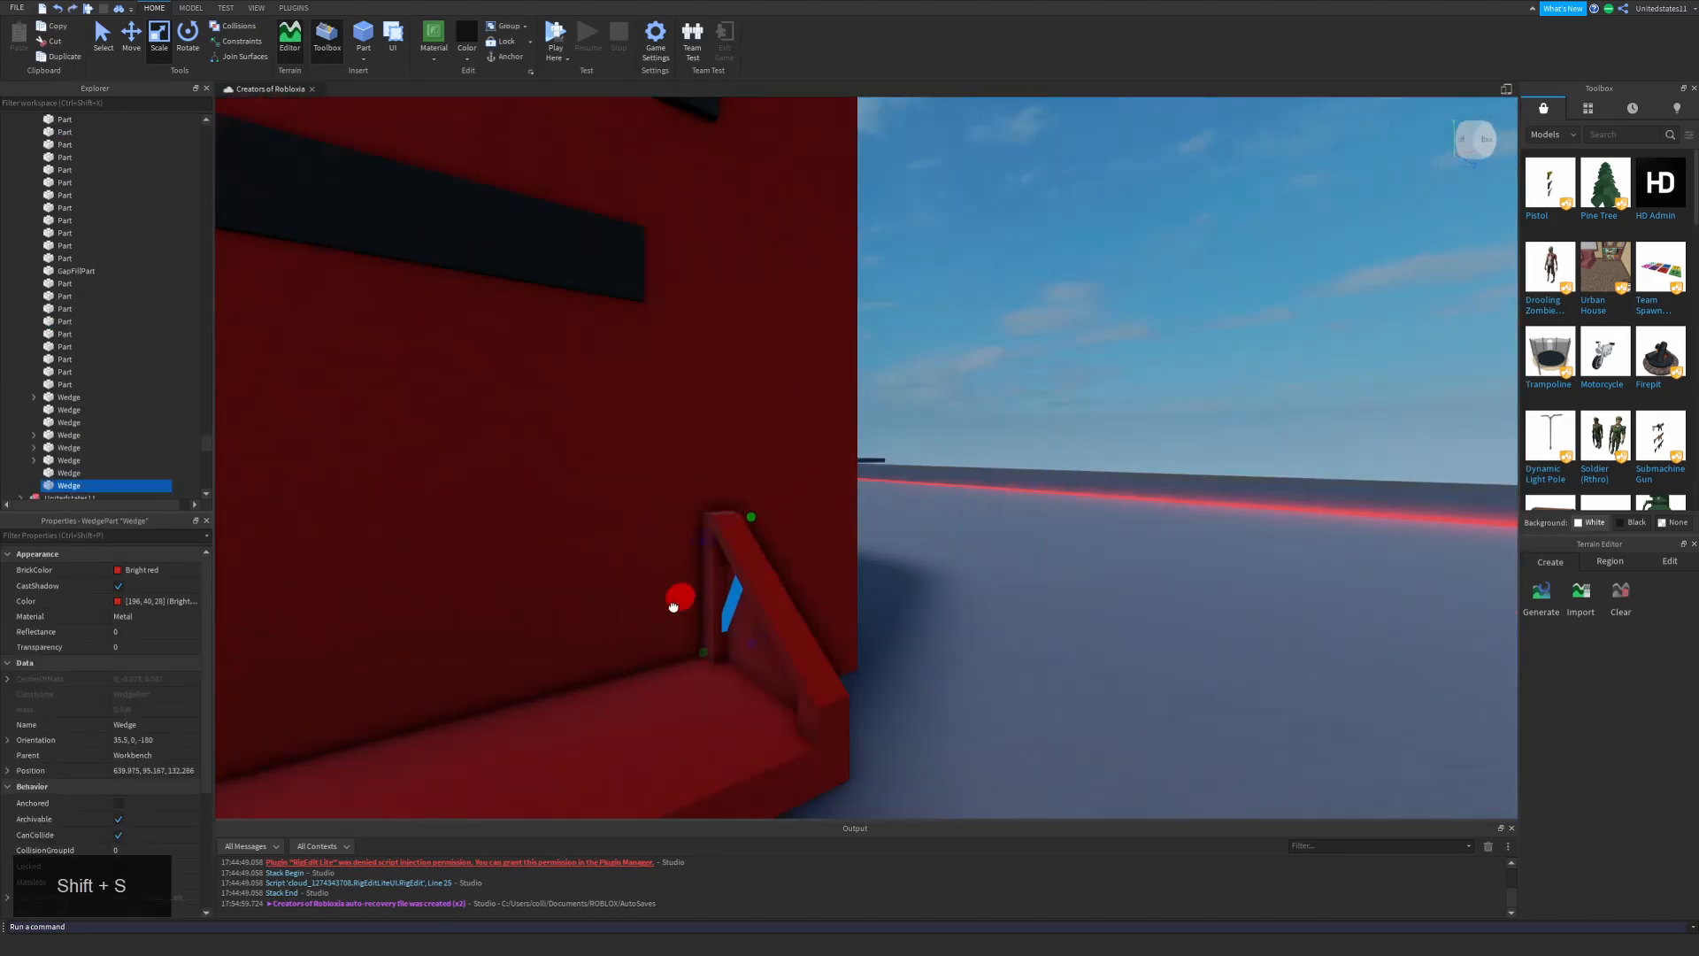
click(959, 436)
right_drag(959, 436, 959, 436)
alt+click(752, 540)
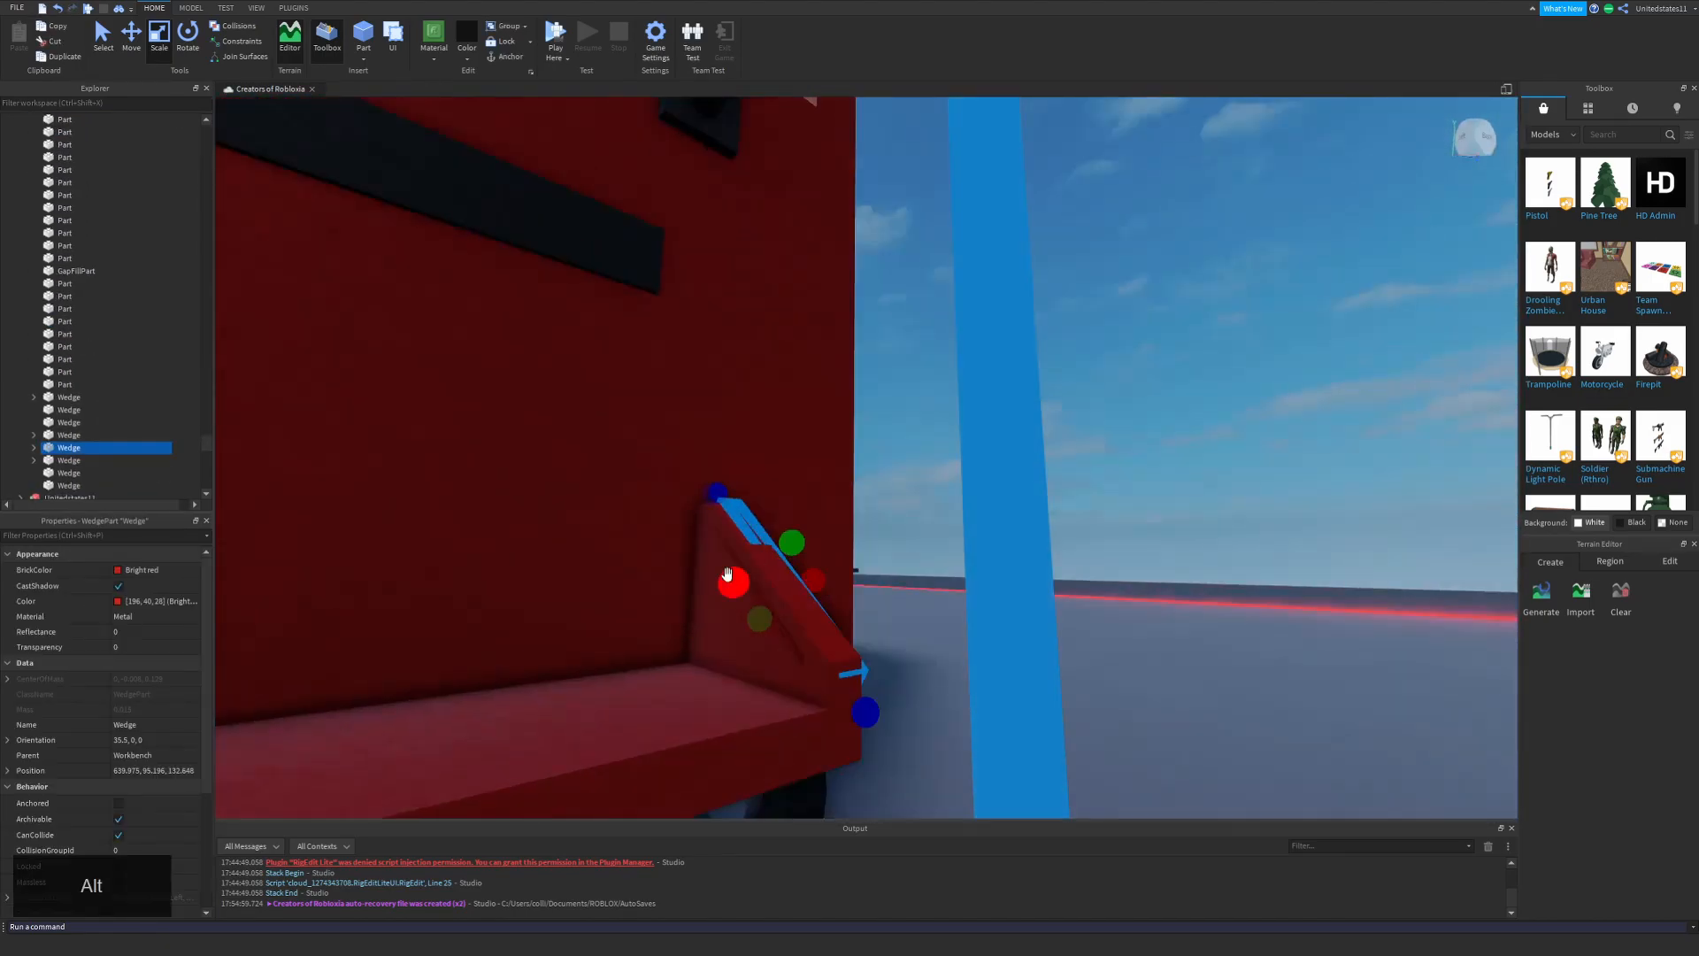
drag(728, 580, 721, 584)
Resize the red strip along the side shelf's outer edge to form a low front lip between the end brackets.
click(1107, 466)
right_drag(1107, 466, 1059, 463)
key(shift+w)
alt+click(865, 641)
key(shift+d)
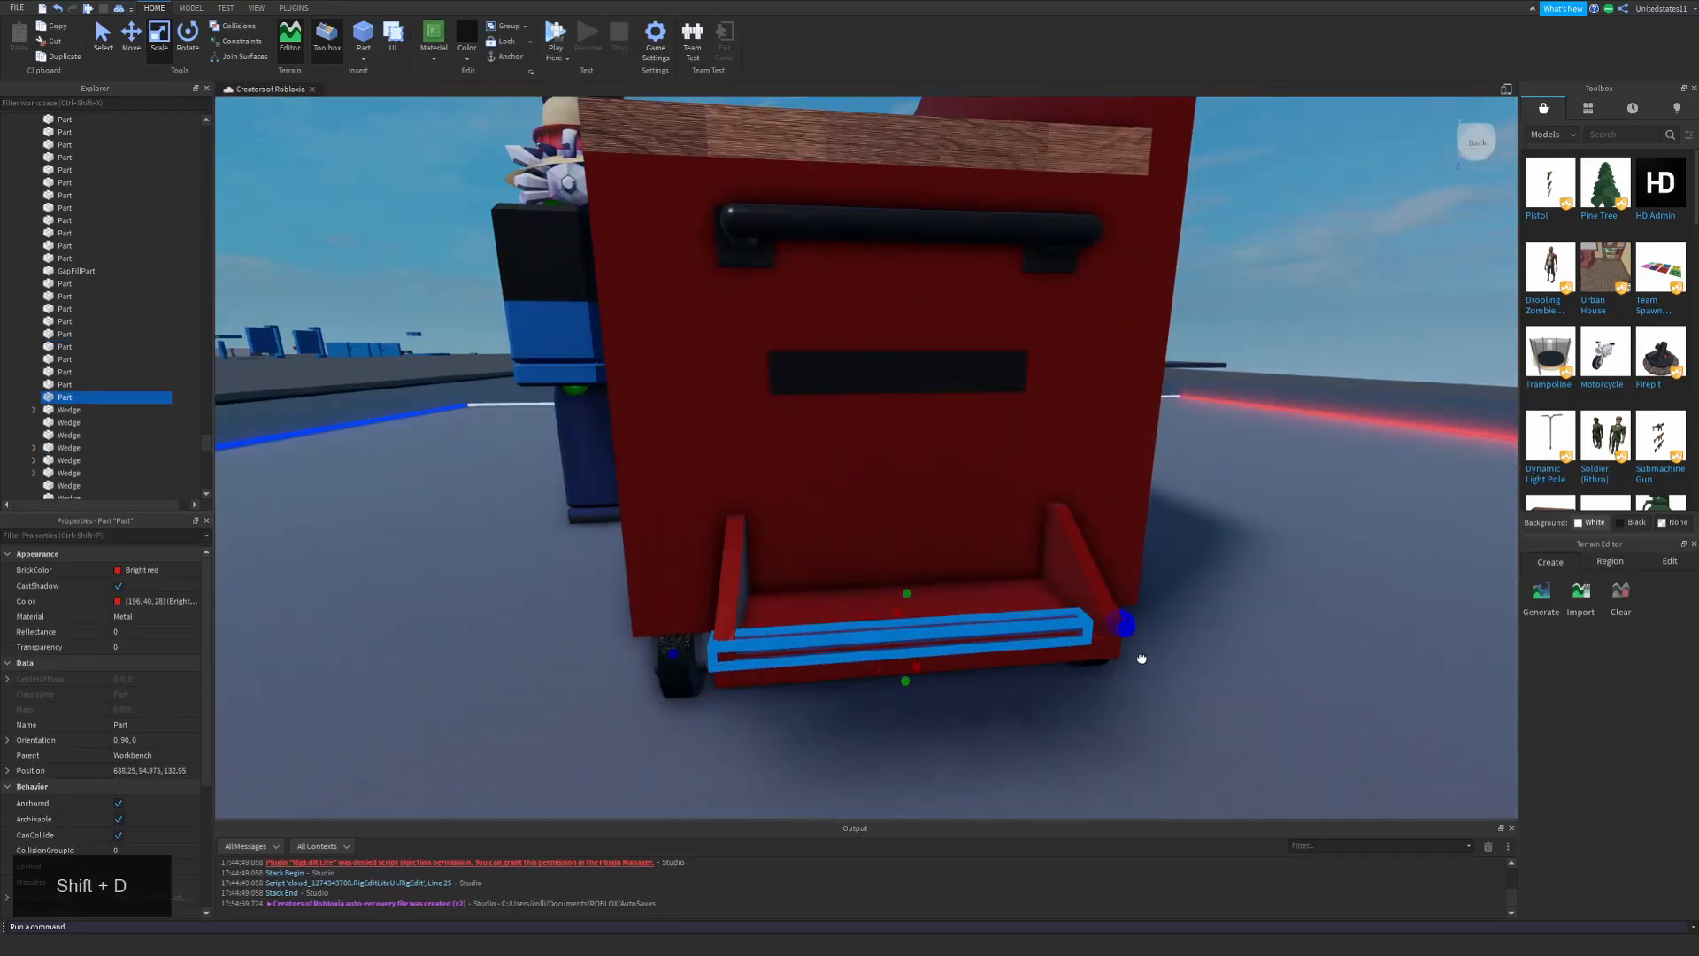
right_drag(691, 665, 691, 665)
right_drag(781, 614, 858, 596)
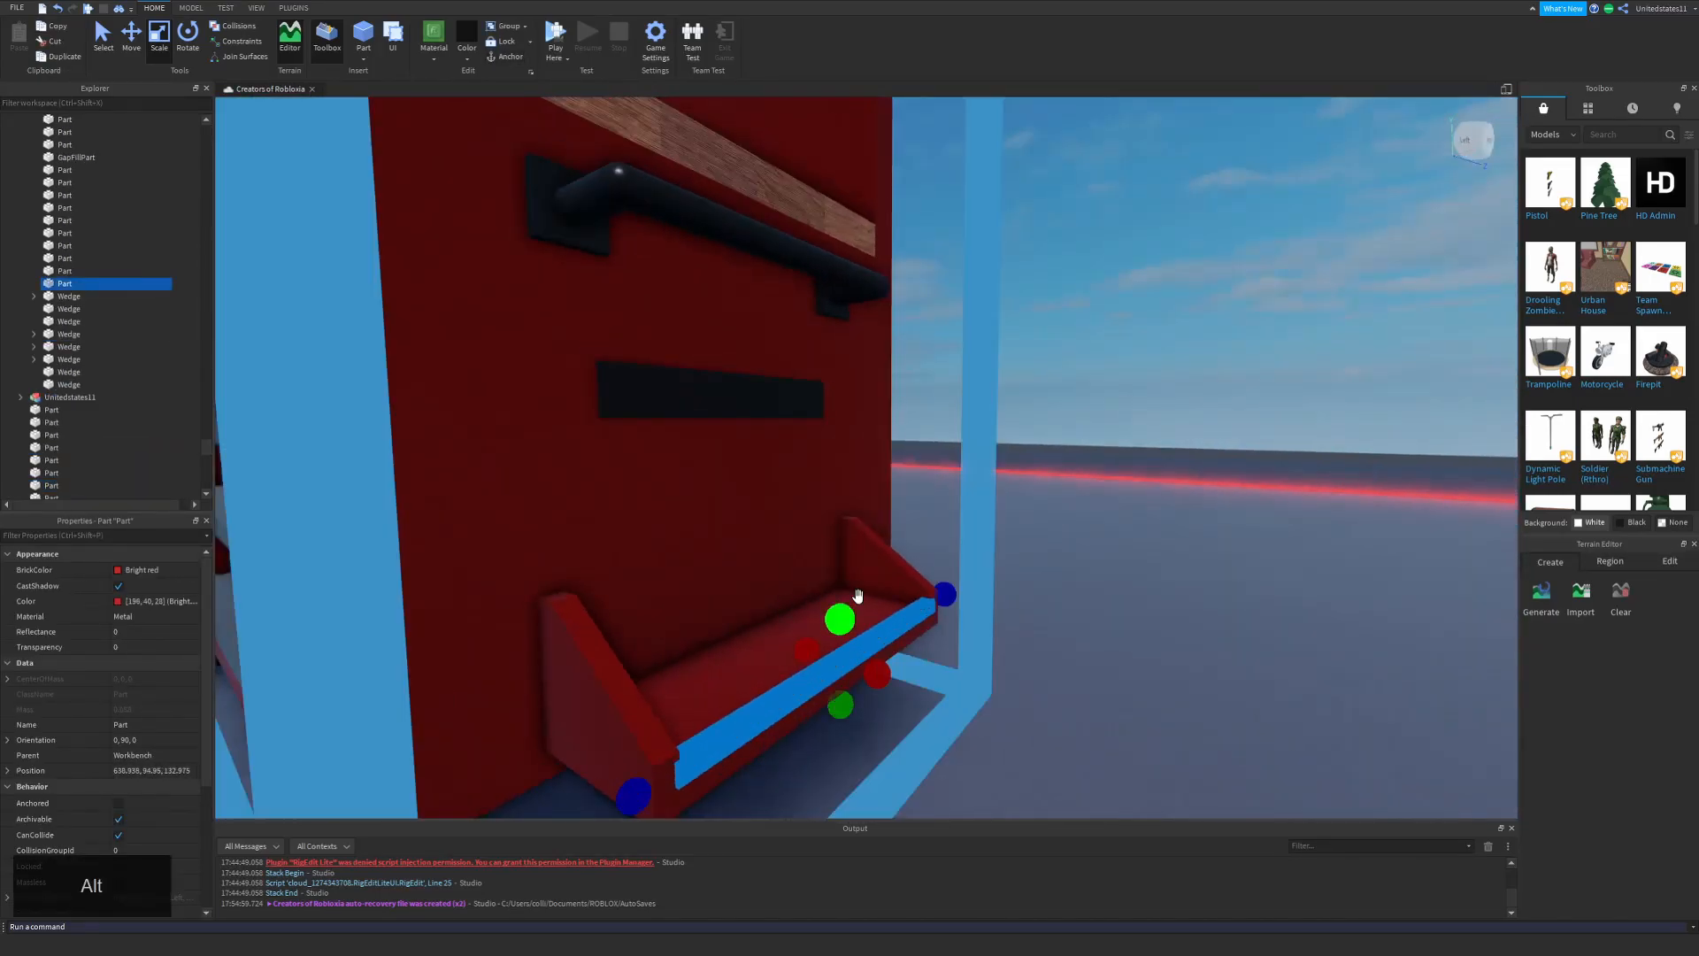
click(1070, 417)
key(shift+s)
key(shift+d)
right_drag(1070, 417, 1052, 435)
key(shift+s)
Duplicate the dark plate below the side handle and shorten one piece into a small square outlet plate.
alt+click(856, 412)
right_drag(856, 412, 854, 411)
key(shift+w)
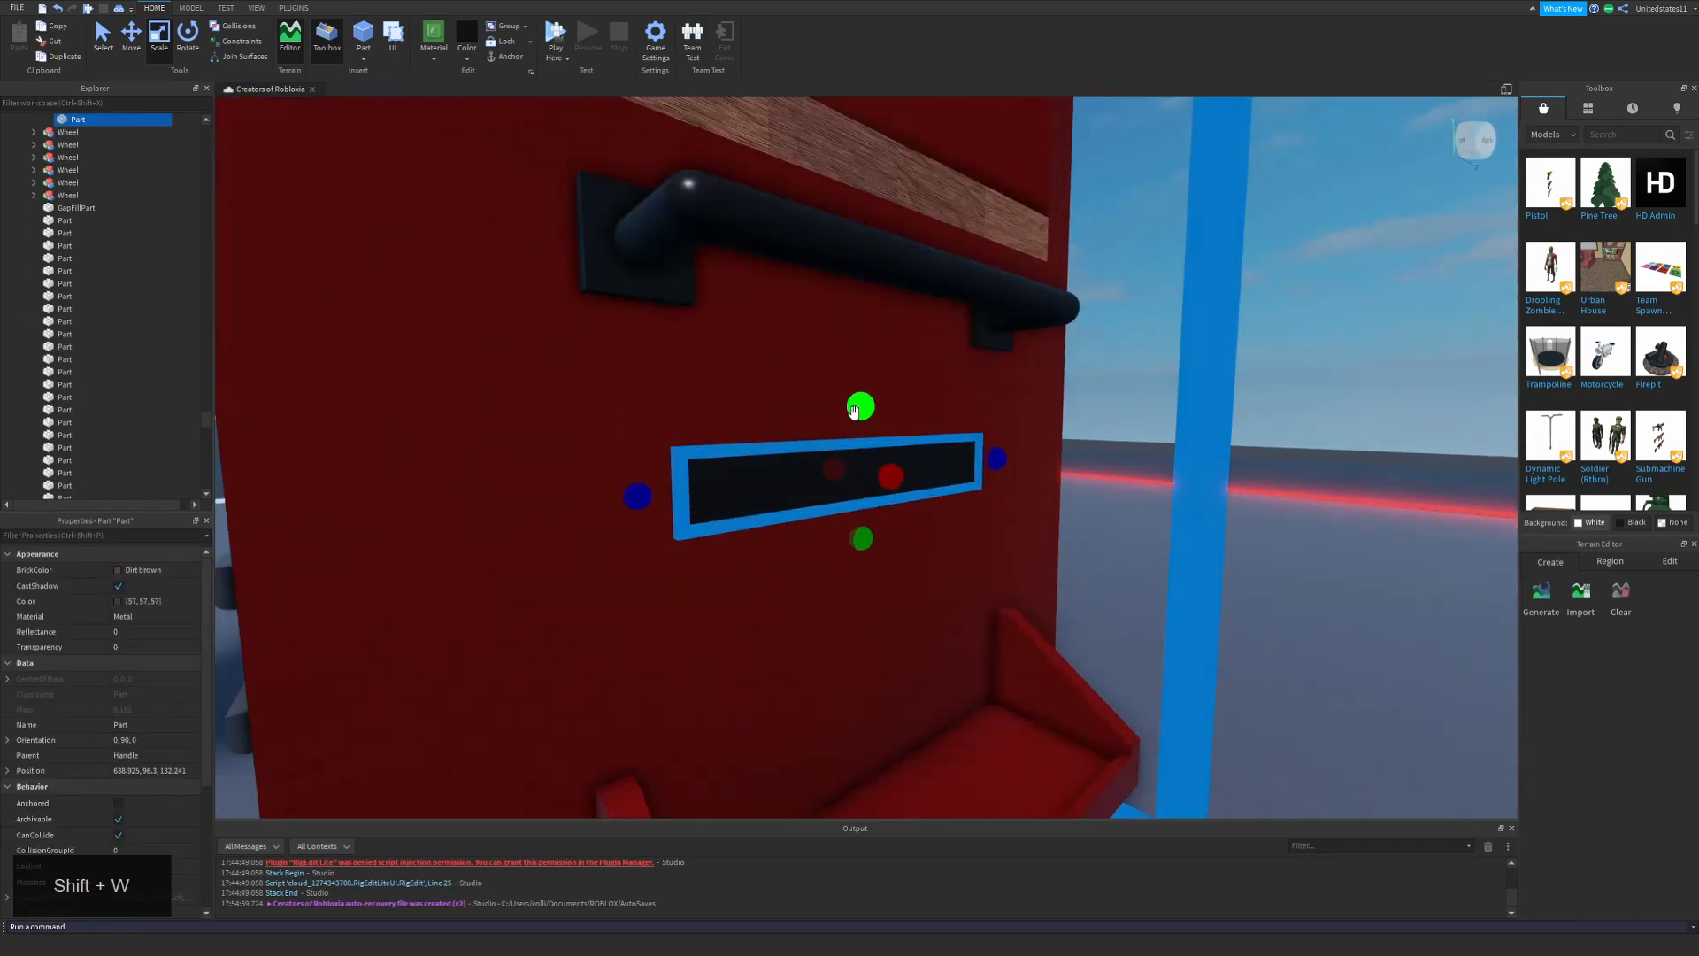
alt+click(1013, 465)
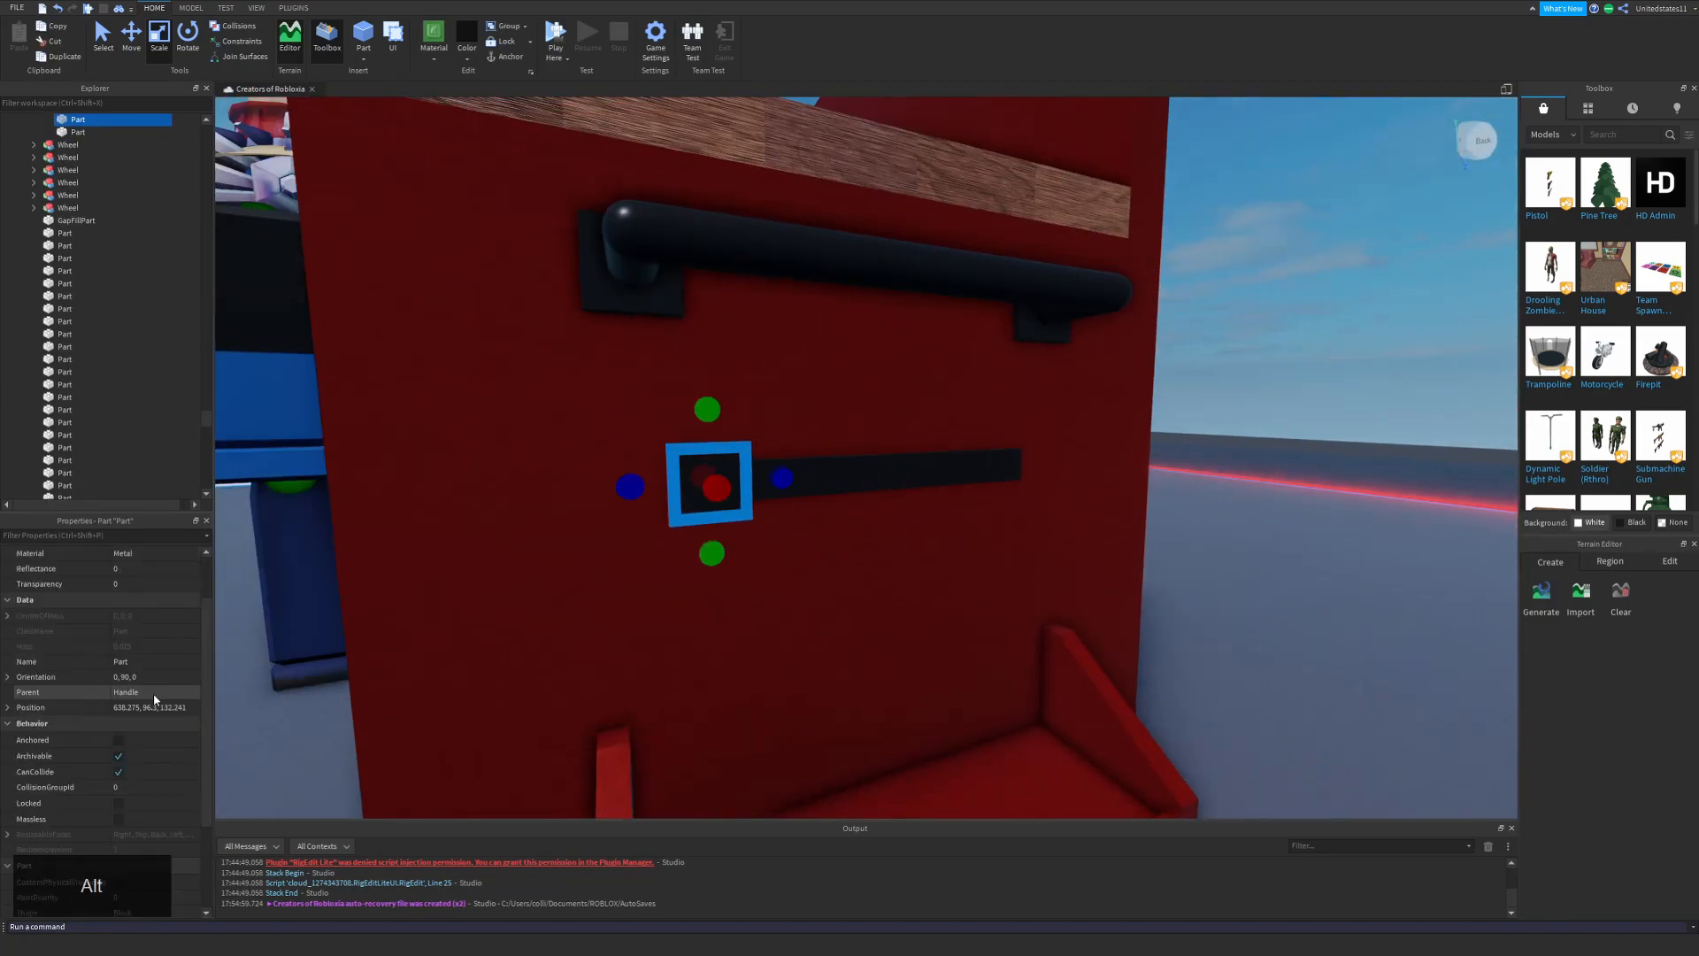
Shrink the other dark strip into a small socket block and duplicate it to form three blocks on the outlet plate.
right_drag(754, 501, 751, 512)
drag(751, 513, 744, 516)
mouse_move(743, 516)
right_down()
mouse_move(714, 519)
mouse_move(740, 486)
right_up()
drag(740, 483, 656, 485)
key(shift+w)
right_drag(706, 482, 715, 471)
key(ctrl+d)
drag(645, 357, 646, 400)
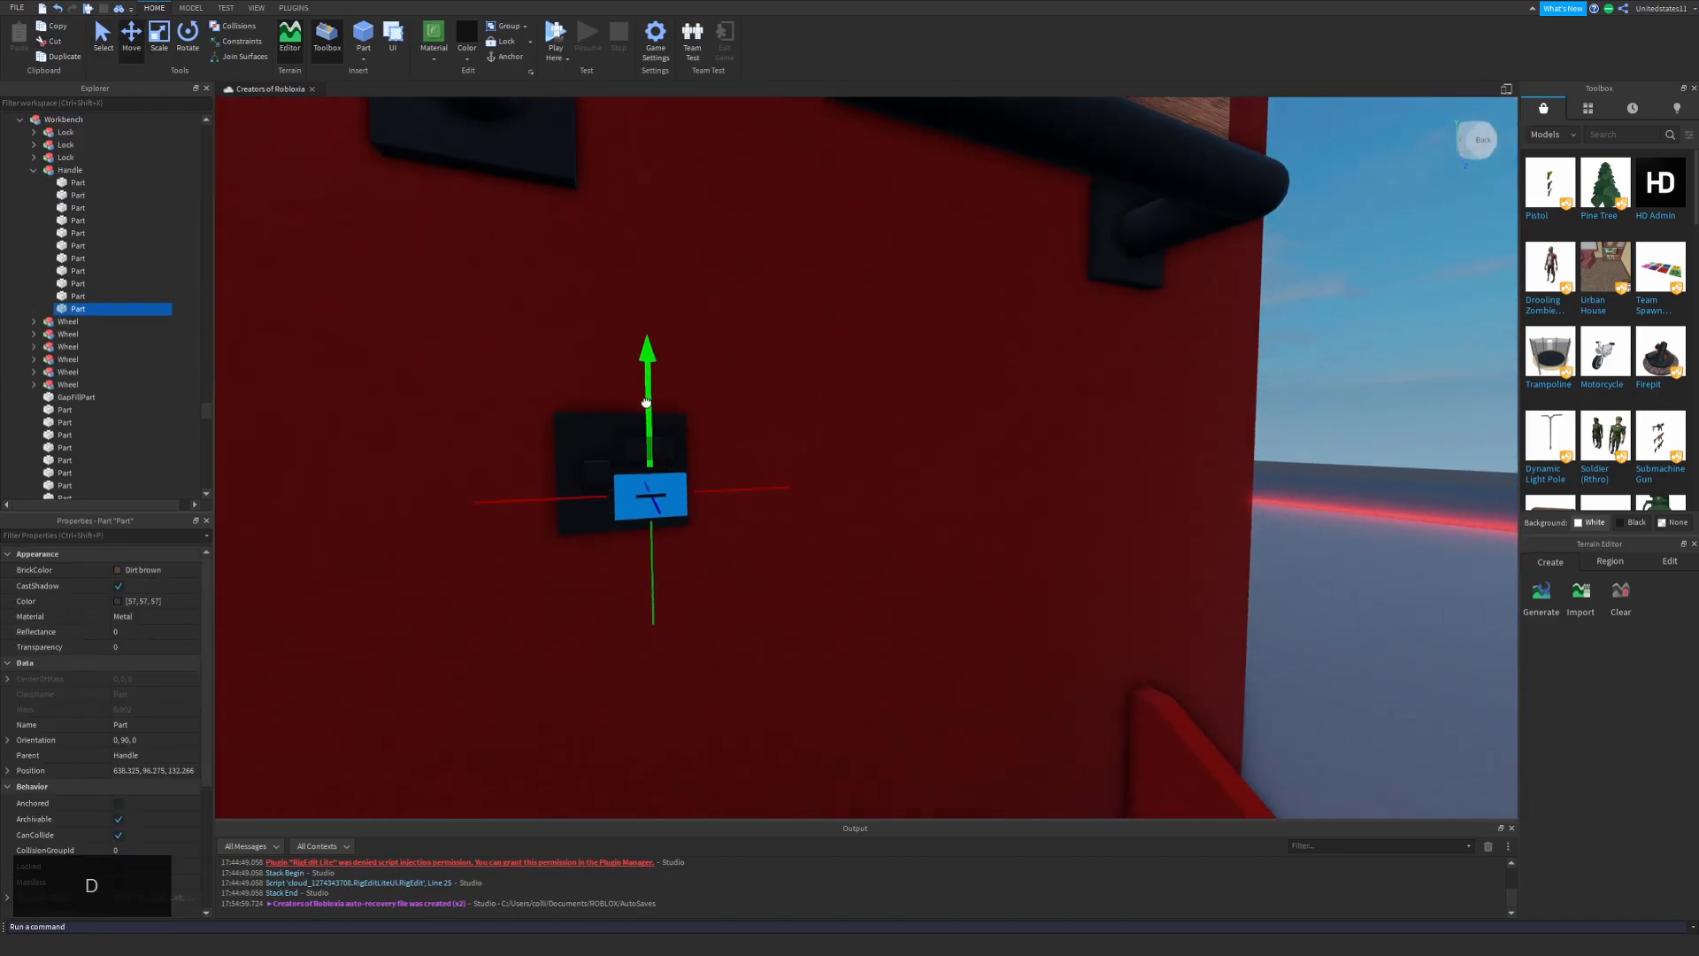
Select the three socket blocks, duplicate them and move the copies straight out from the outlet plate.
alt+click(628, 455)
key(shift+s)
alt+shift+click(720, 460)
alt+shift+click(759, 481)
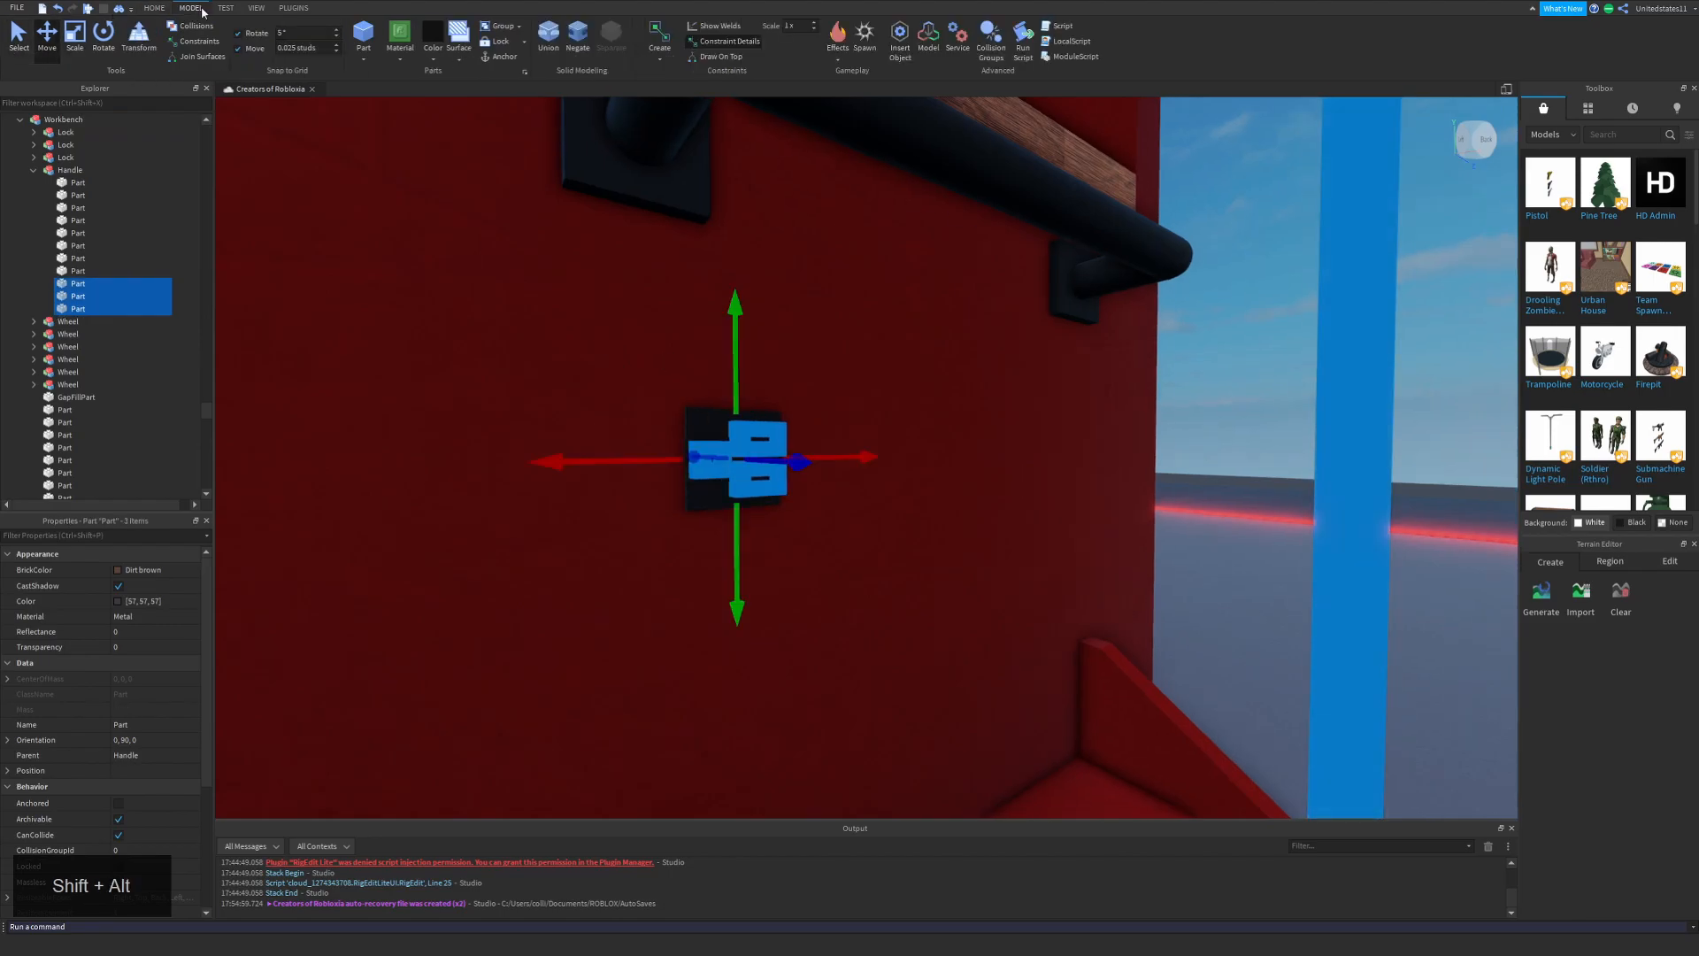
right_drag(758, 481, 849, 485)
drag(887, 489, 895, 491)
right_drag(895, 492, 770, 480)
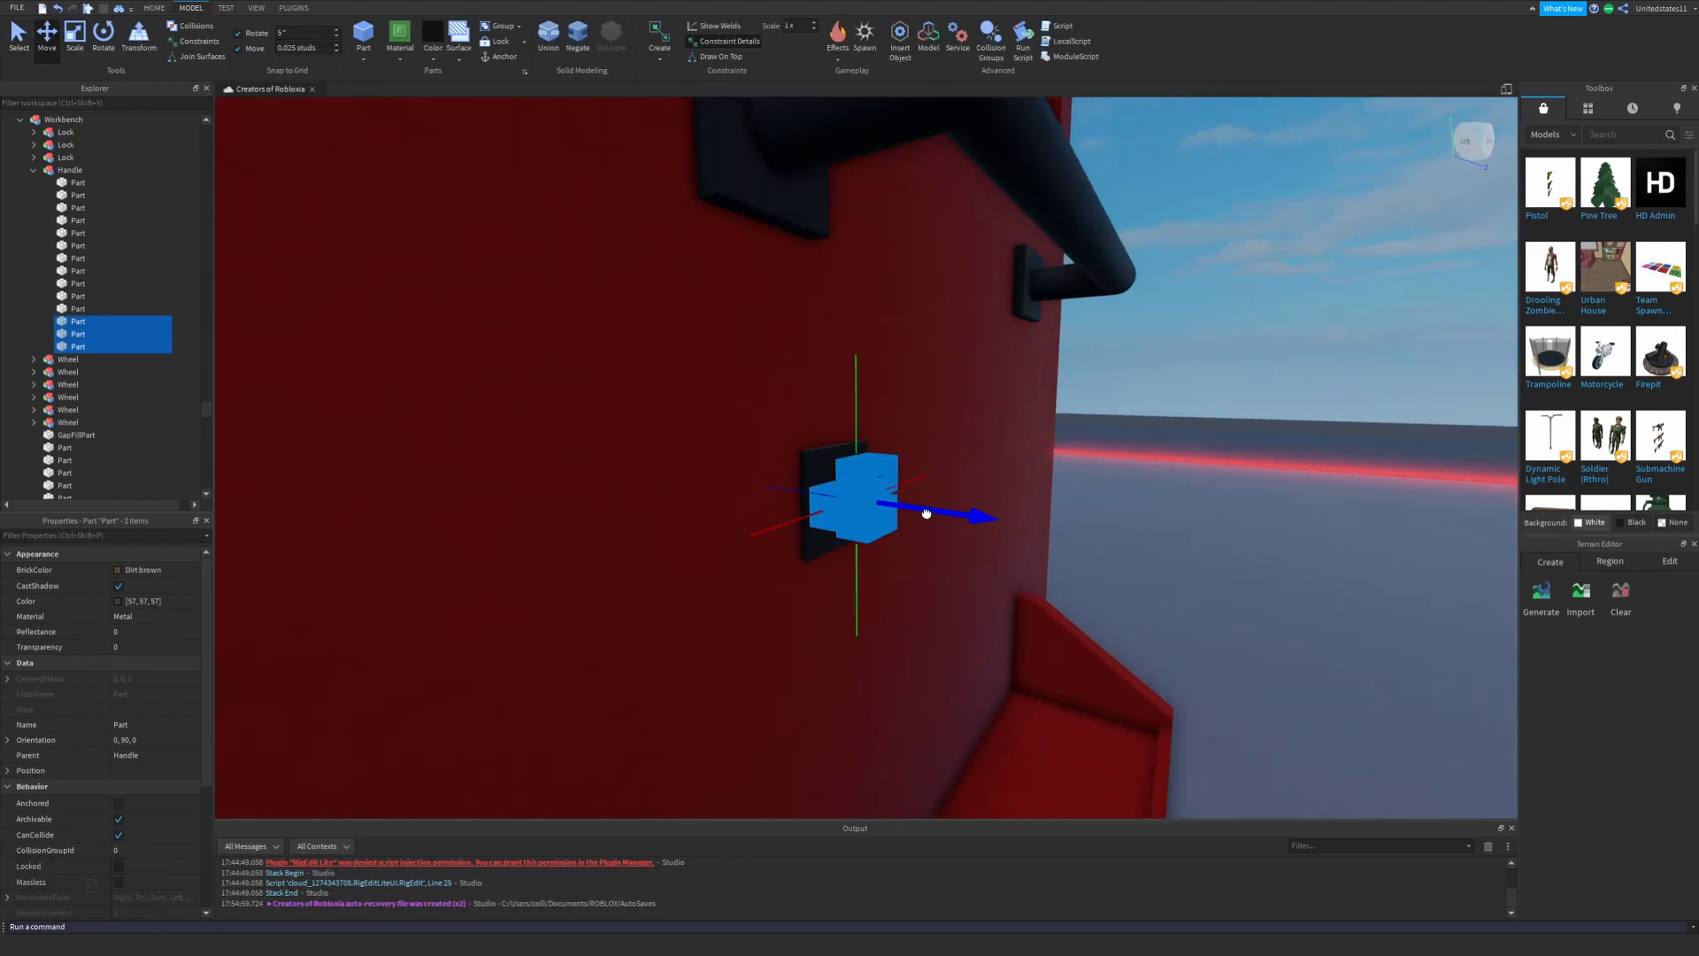
drag(927, 514, 1053, 531)
Negate the three blocks embedded in the outlet plate, try to union them with the plate, and undo the union.
right_drag(1053, 531, 1013, 428)
click(1012, 428)
alt+click(911, 398)
click(19, 37)
right_drag(885, 478, 796, 504)
alt+click(794, 506)
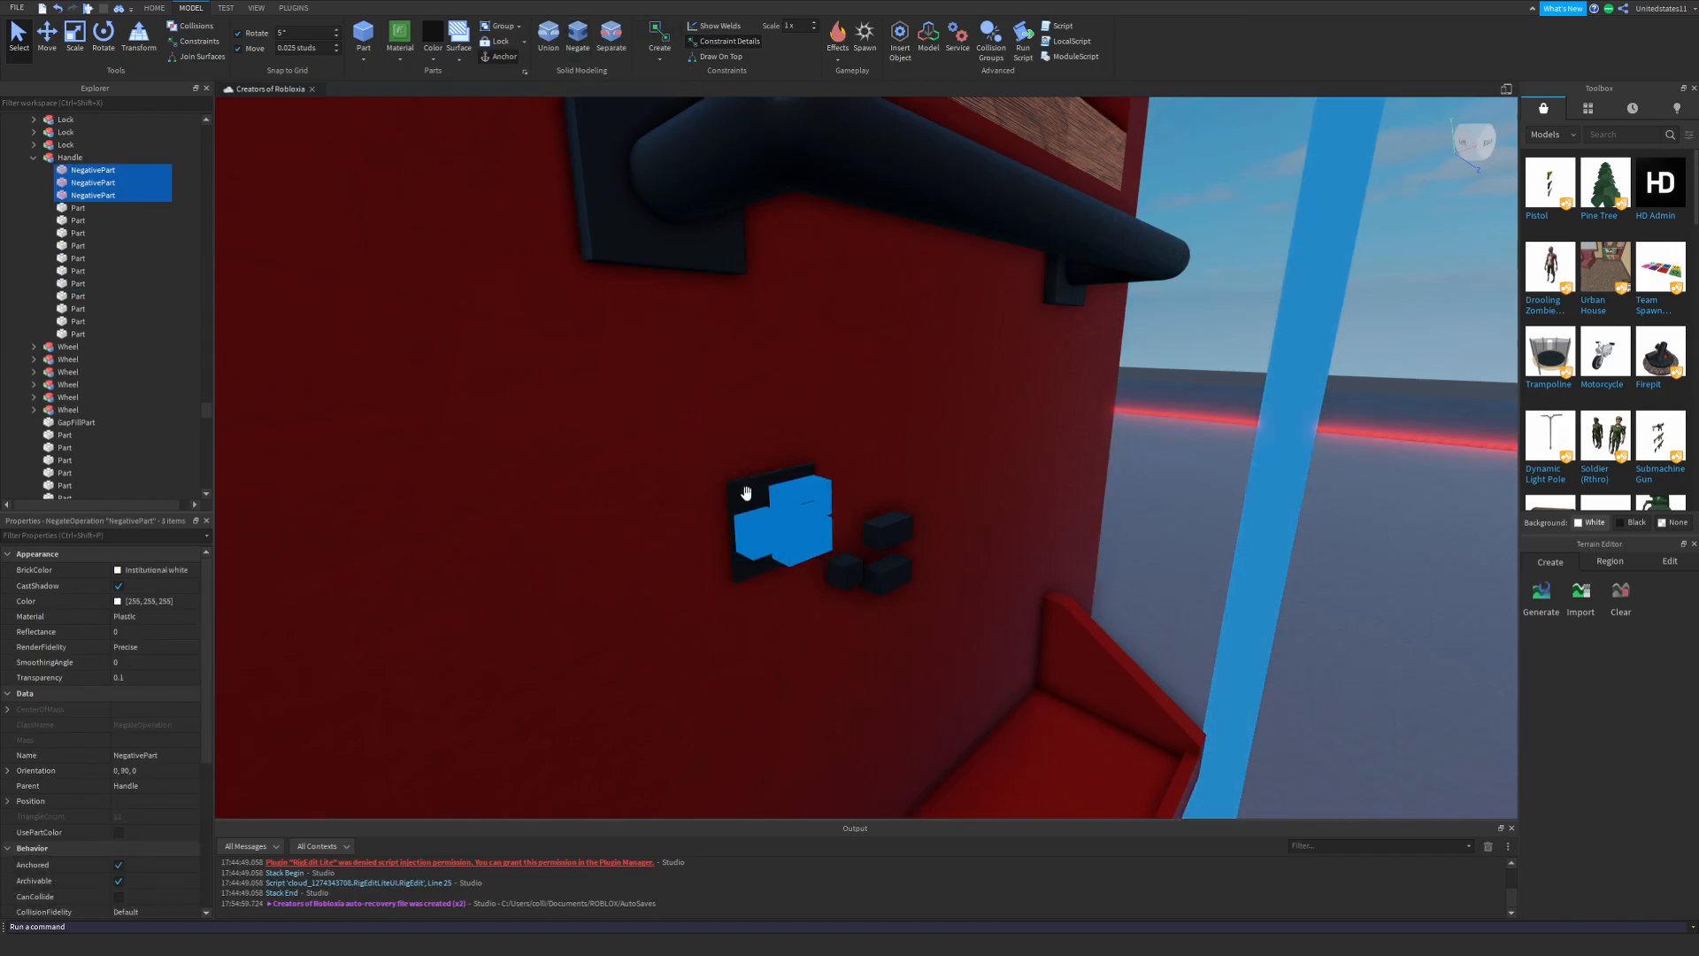
right_drag(746, 493, 757, 485)
alt+shift+click(756, 485)
click(548, 37)
key(ctrl+z)
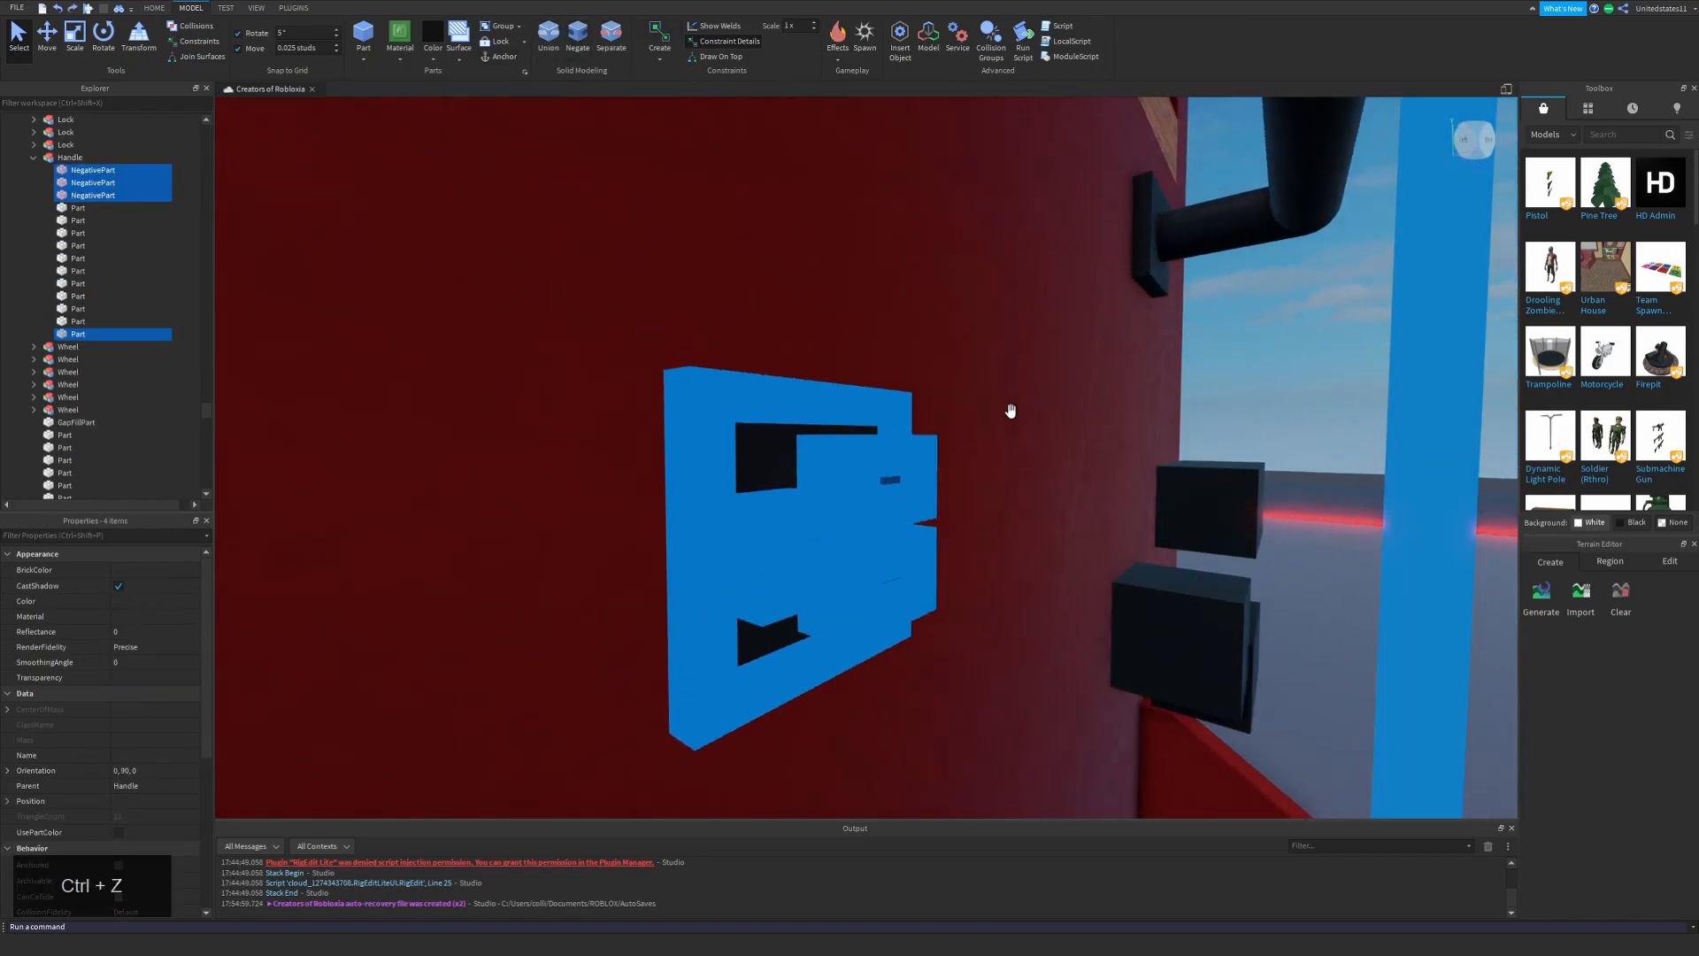
Union the three negated blocks with the outlet plate to cut its socket recesses.
alt+click(828, 504)
right_drag(864, 482, 889, 538)
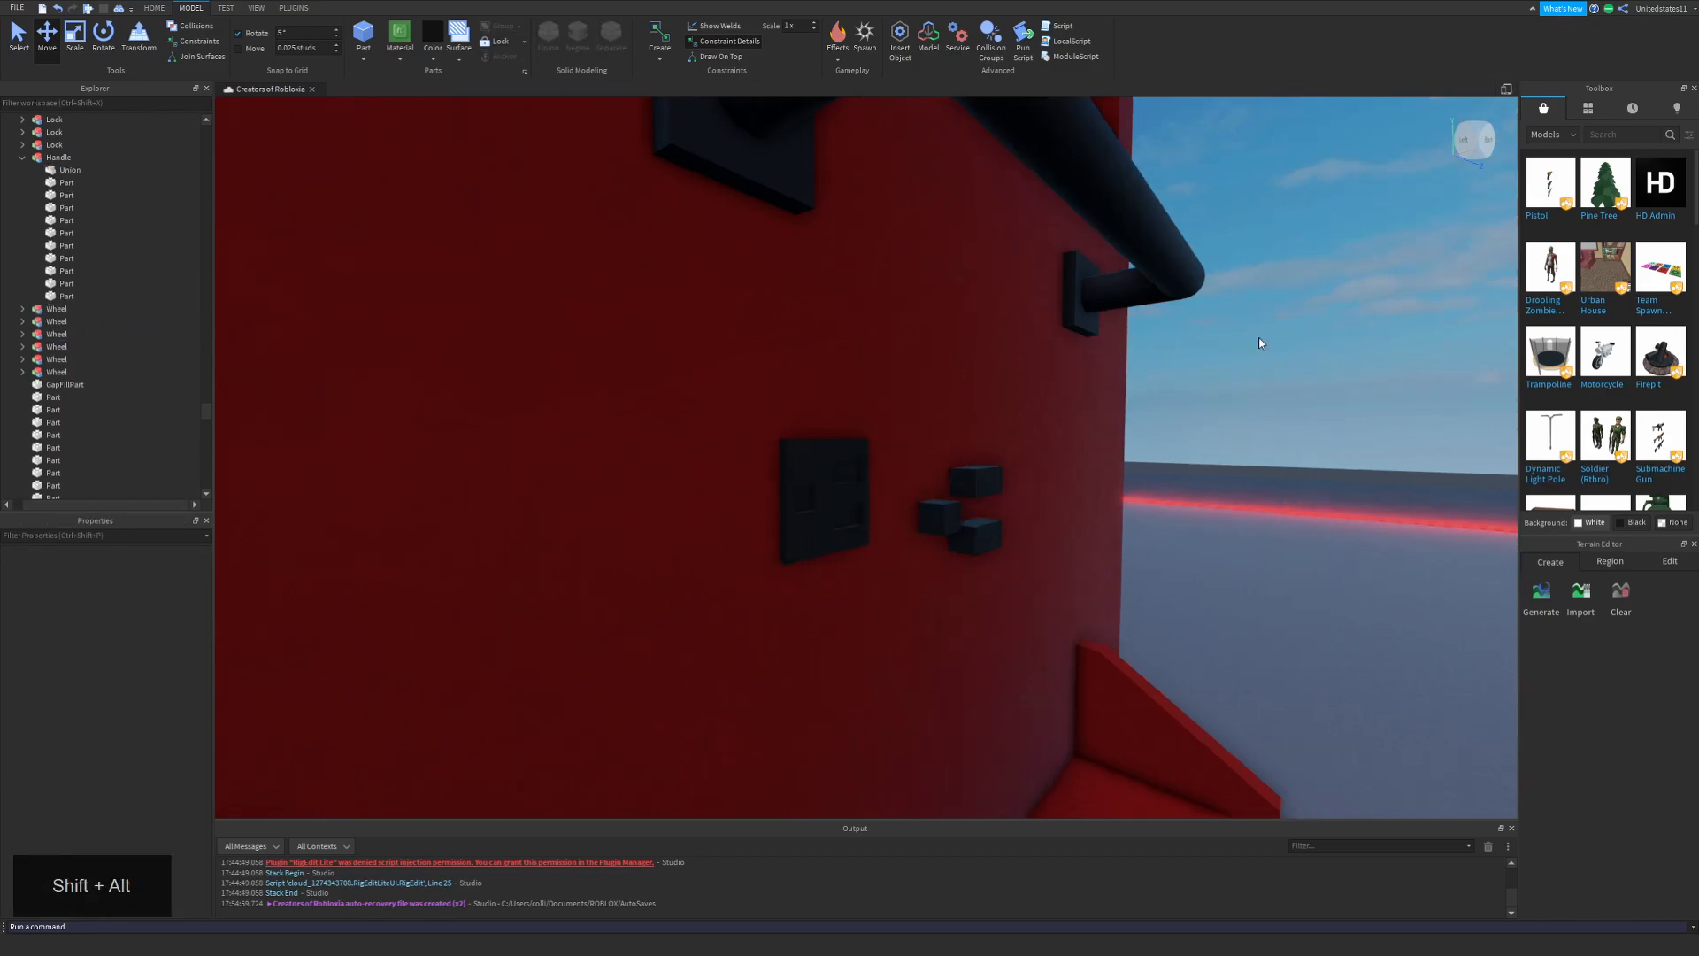
alt+shift+click(893, 542)
click(540, 37)
Colour the three spare socket blocks black (0, 0, 0).
alt+click(883, 549)
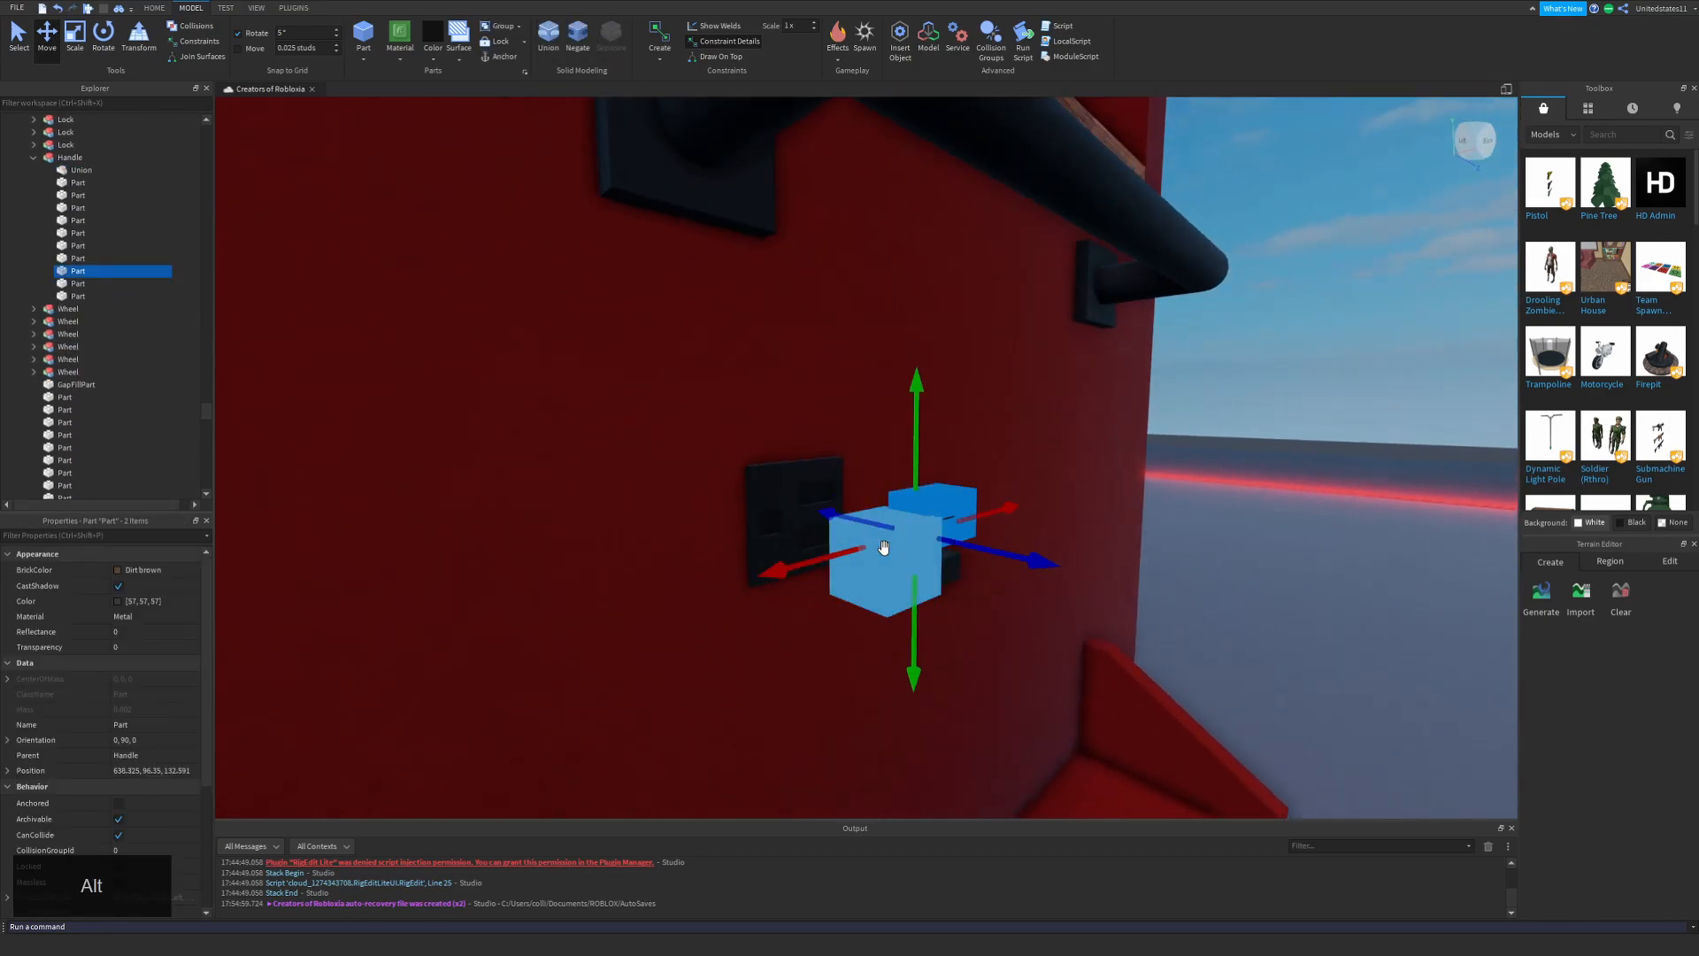
click(116, 601)
click(925, 596)
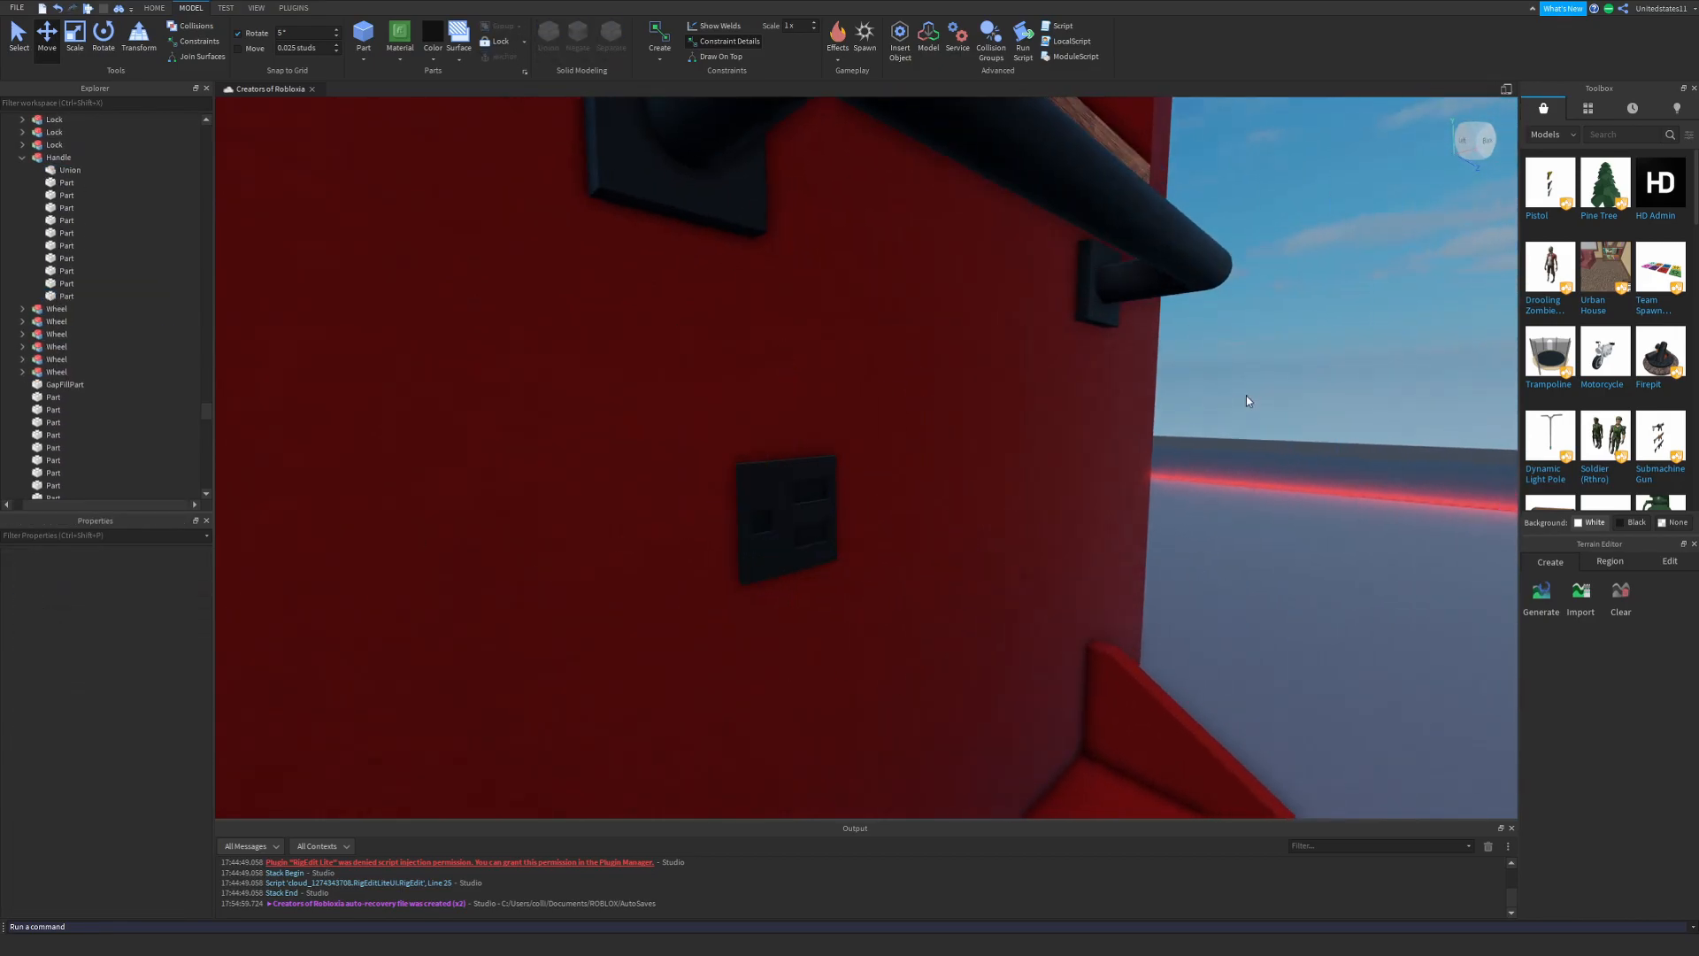
Try different depths for the black inserts in the outlet's sockets and undo the moves.
right_drag(1248, 400, 1102, 588)
key(ctrl+z)
drag(929, 577, 1059, 571)
click(1260, 417)
right_drag(1259, 416, 1259, 417)
key(shift+w)
key(ctrl+z)
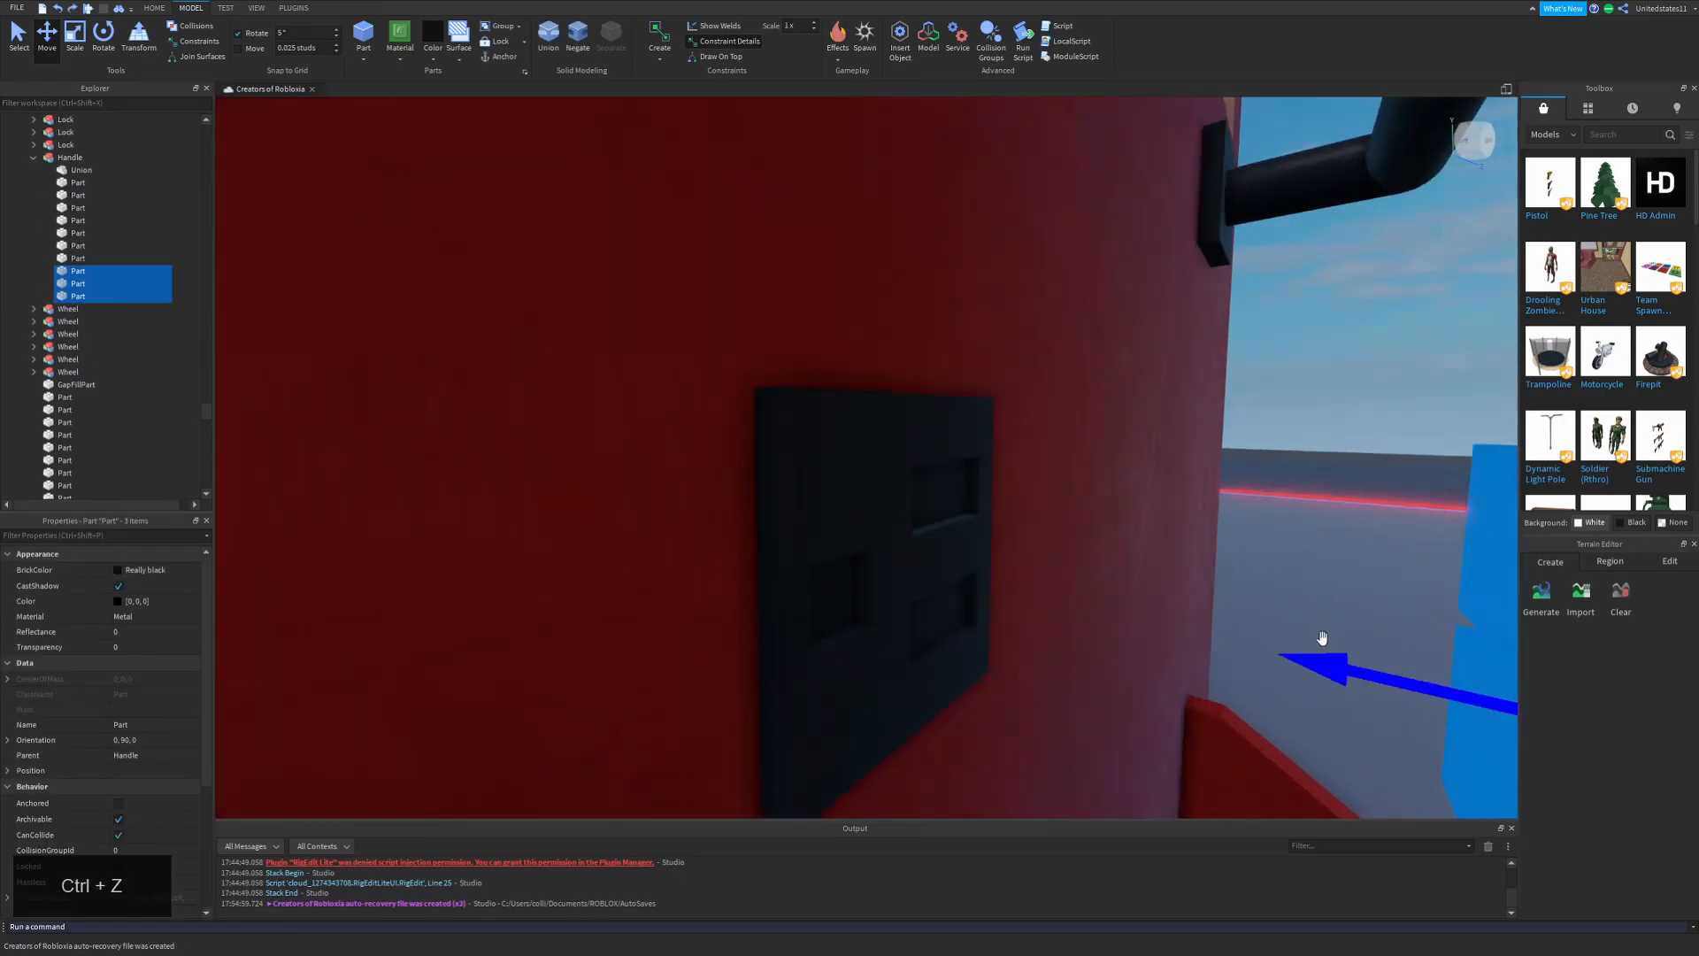
drag(761, 553, 763, 553)
click(1376, 390)
key(ctrl+z)
drag(857, 599, 781, 542)
click(1357, 420)
key(ctrl+z)
Move the three black inserts into the recesses of the outlet plate.
click(1348, 420)
right_drag(1348, 419, 1348, 420)
key(shift+s)
key(shift+a)
drag(1143, 449, 804, 538)
right_drag(838, 531, 838, 531)
key(shift+w)
key(s)
Group the outlet plate and its three black inserts into a model named Outlet.
click(1001, 493)
right_drag(1001, 493, 1000, 493)
drag(1062, 505, 980, 402)
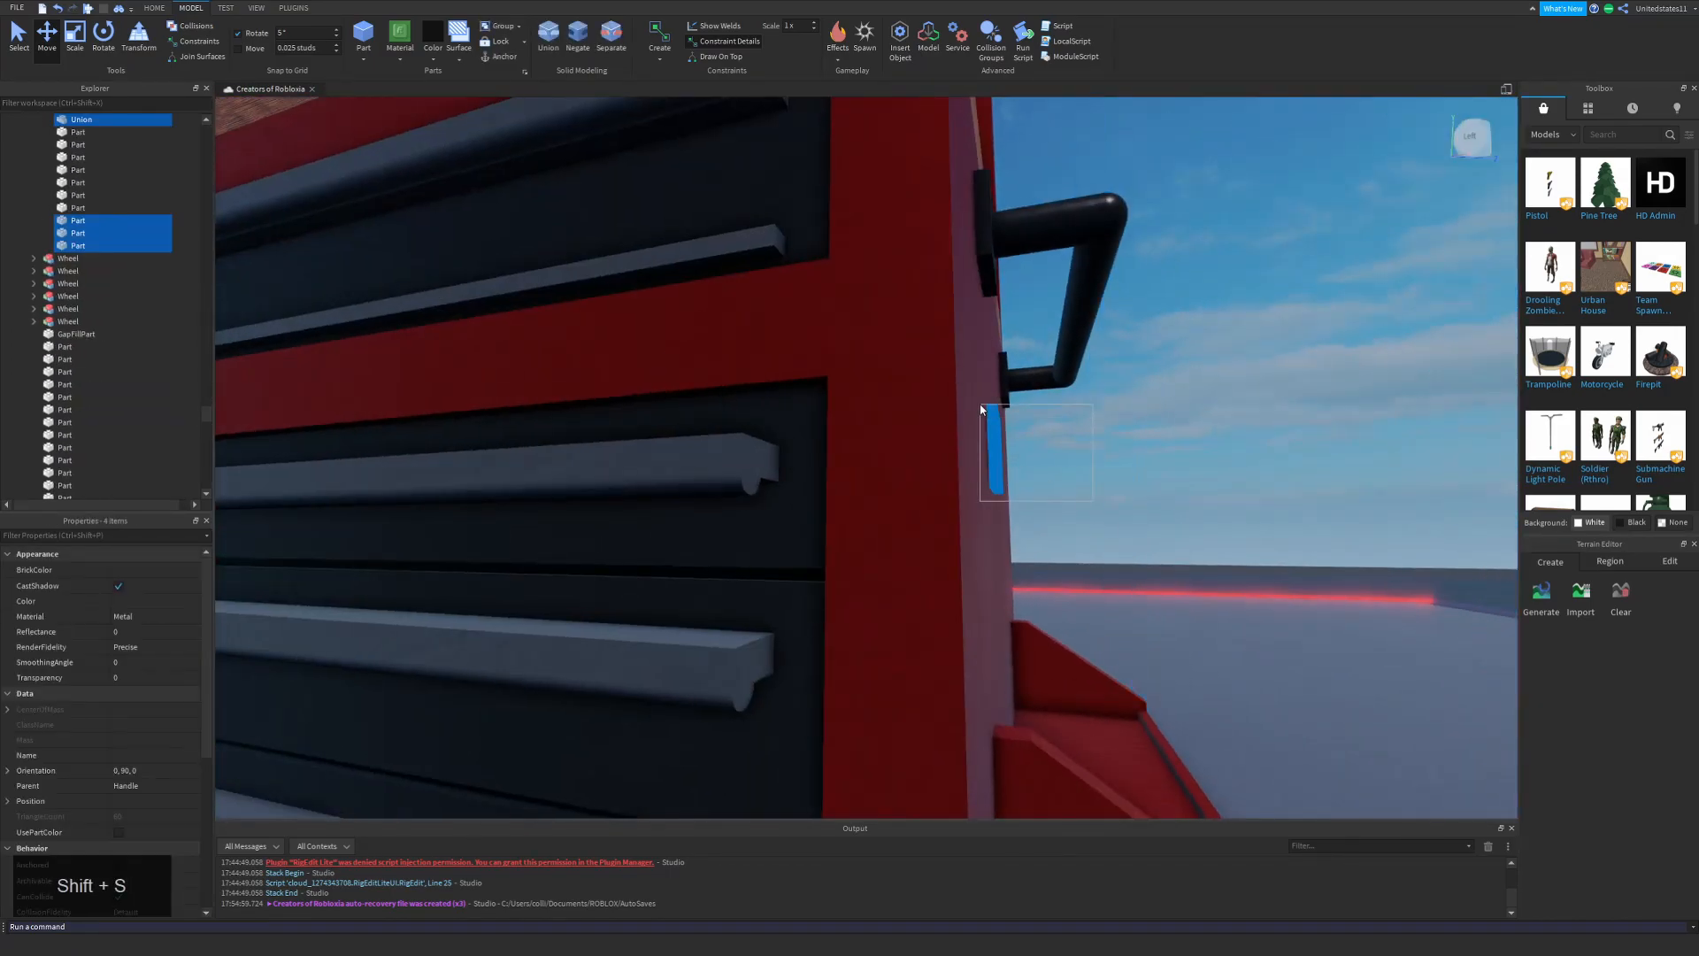
click(856, 492)
key(ctrl+z)
click(1076, 421)
drag(855, 495, 772, 397)
right_drag(772, 397, 772, 397)
key(shift+s)
click(503, 27)
key(shift+w)
right_drag(566, 354, 496, 354)
click(78, 184)
text(Outlet)
key(Return)
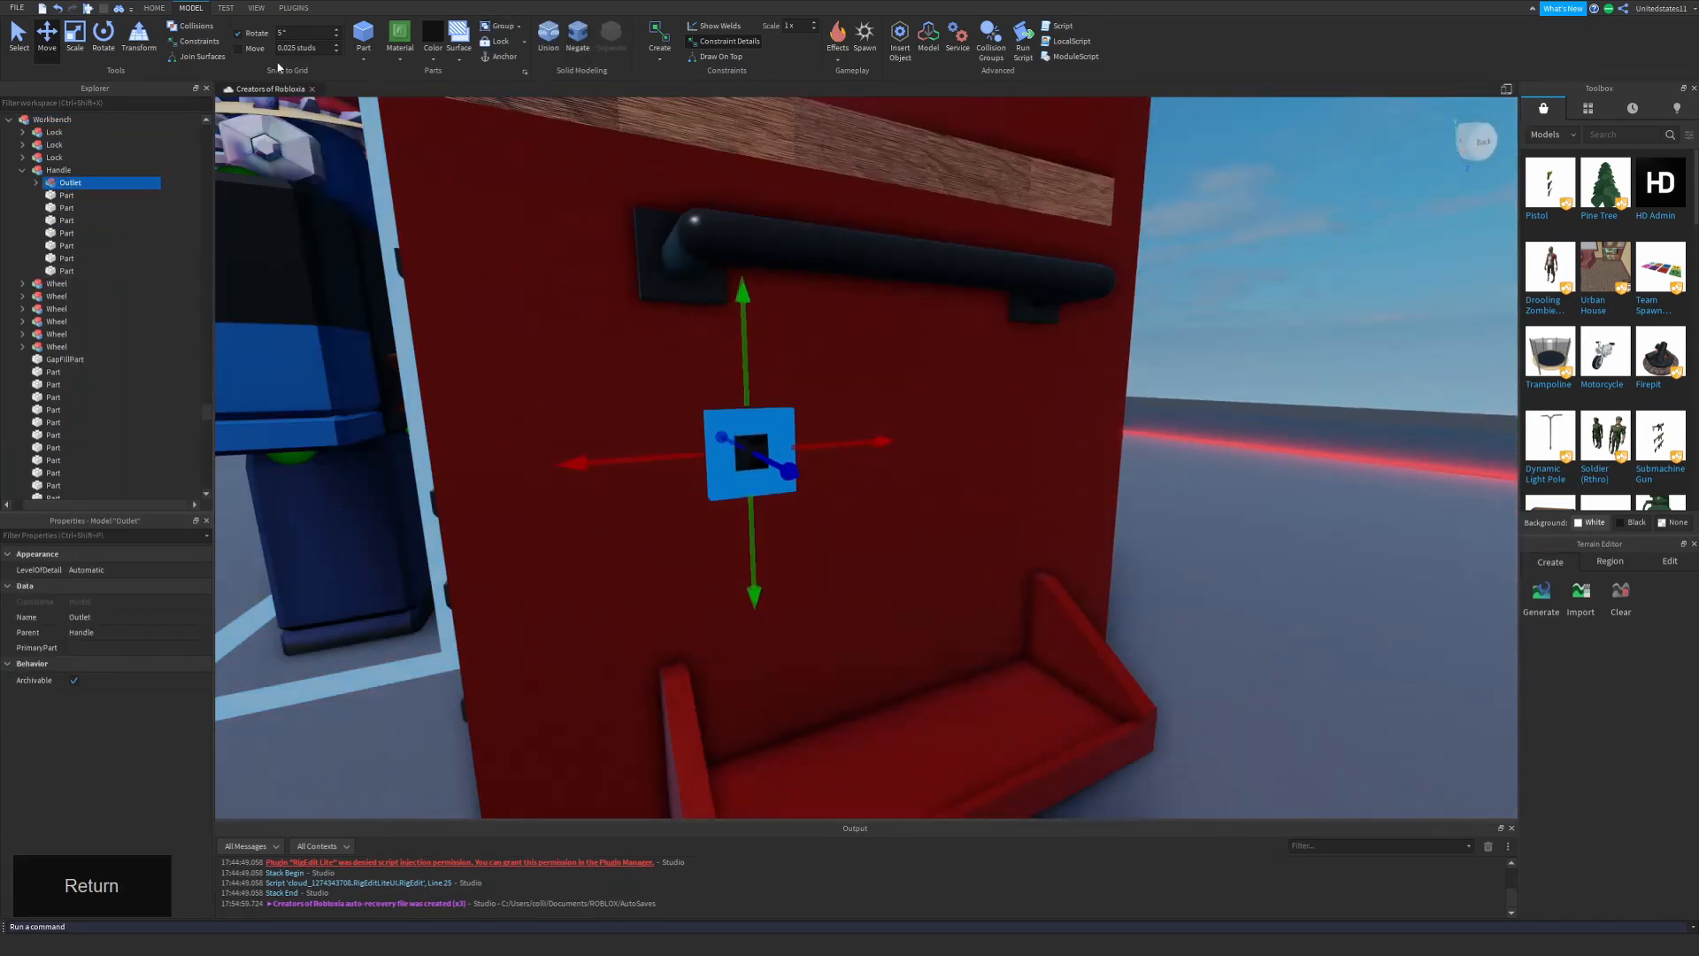
Set the move snap to 0.125 studs and duplicate the outlet sideways into a row of three.
key(Return)
key(ctrl+d)
drag(650, 461, 717, 463)
click(1324, 356)
right_drag(1323, 357, 1324, 356)
key(ctrl+z)
key(ctrl+d)
drag(925, 340, 1000, 342)
Group the outlets into their own model under Workbench and duplicate two of them to extend the row to five.
drag(80, 194, 77, 124)
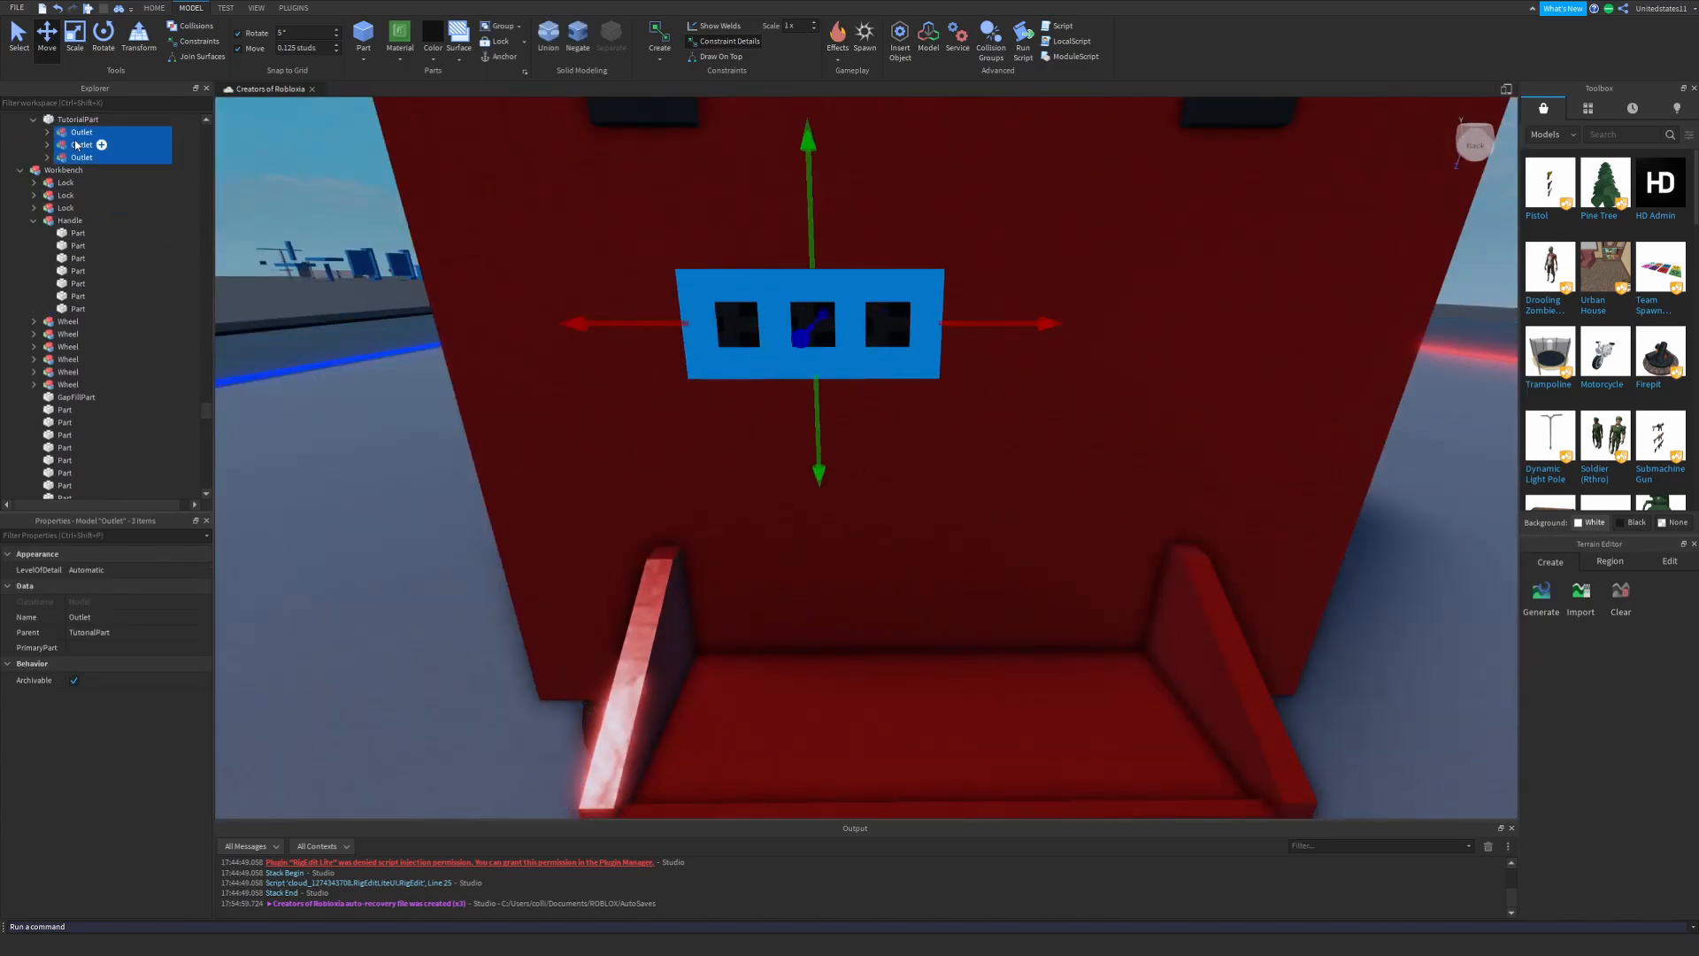
click(34, 284)
click(80, 297)
shift+click(80, 309)
key(ctrl+d)
drag(959, 378, 1035, 380)
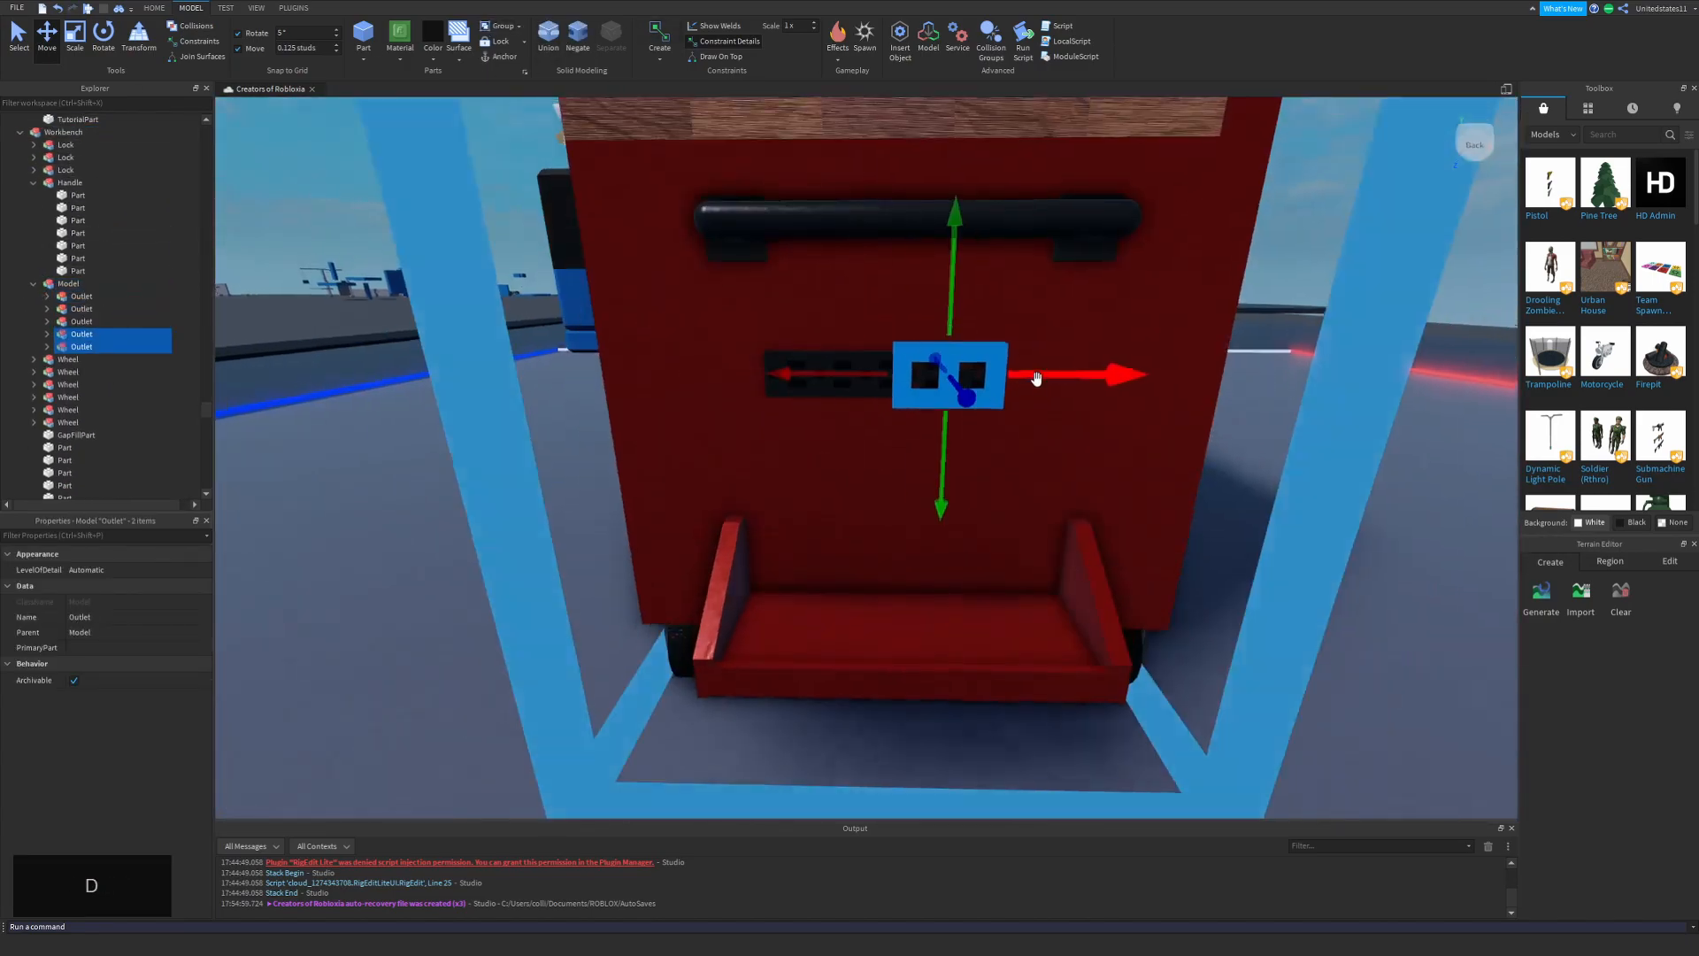
Rename the outlet row's model PowerBrick and shift it along the side panel to sit centred below the handle.
click(495, 354)
key(shift+a)
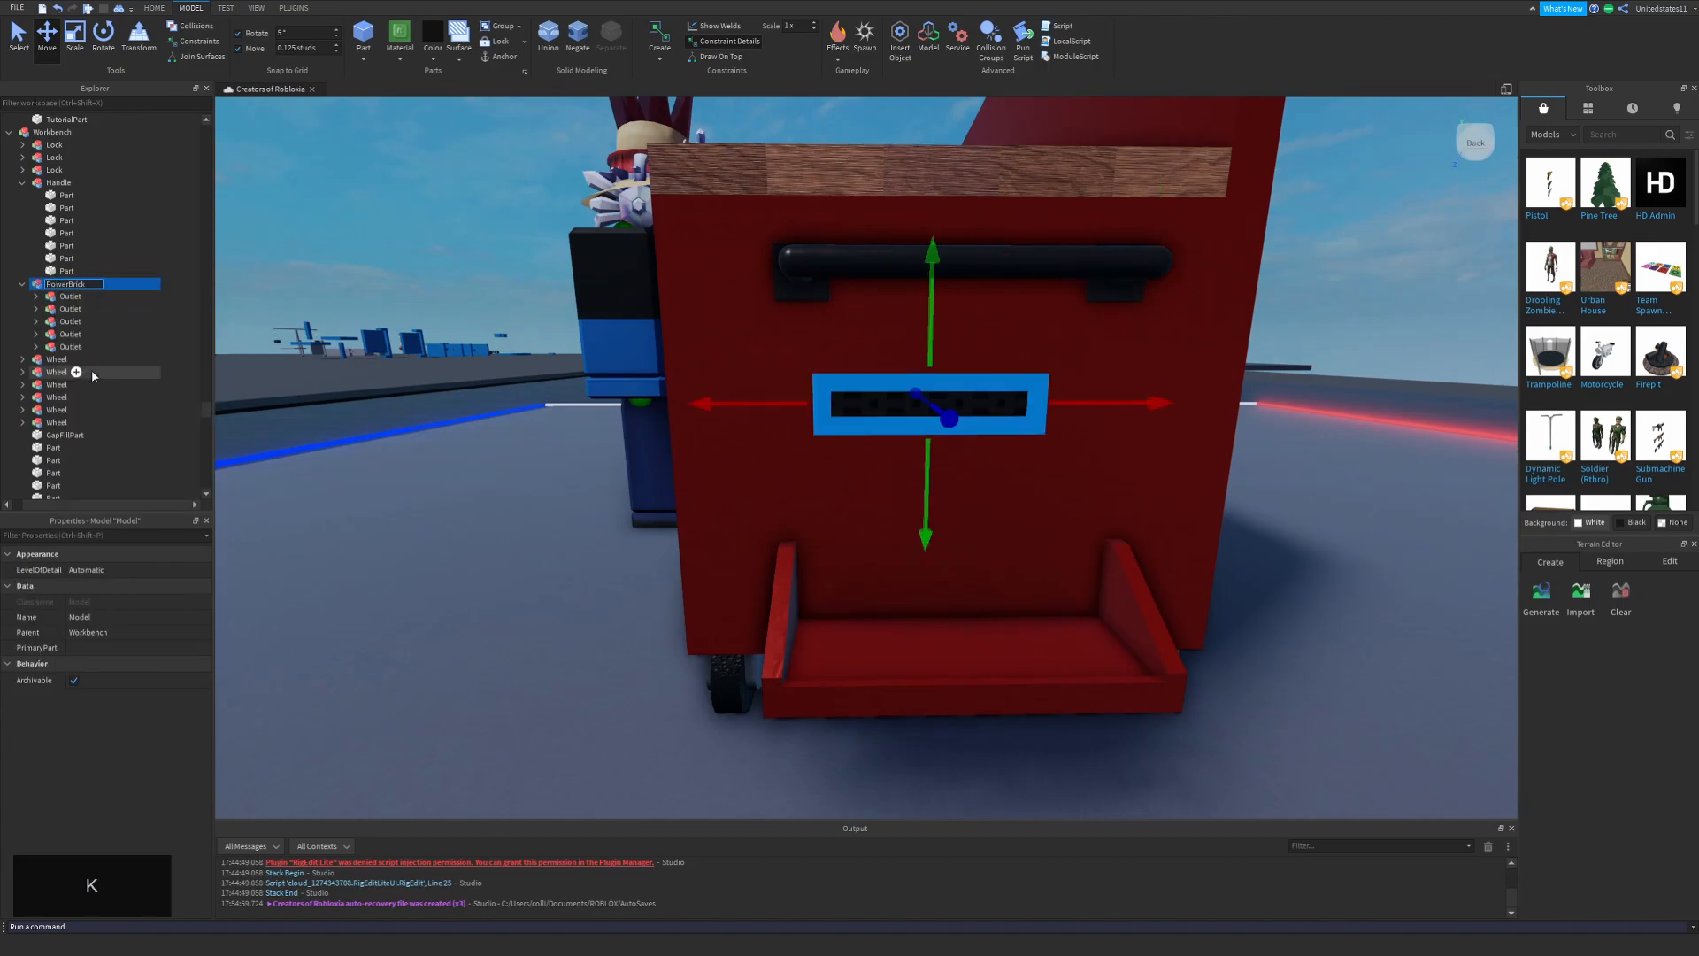
drag(759, 404, 803, 408)
key(s)
click(1196, 336)
right_drag(1204, 340, 1203, 340)
key(shift+s)
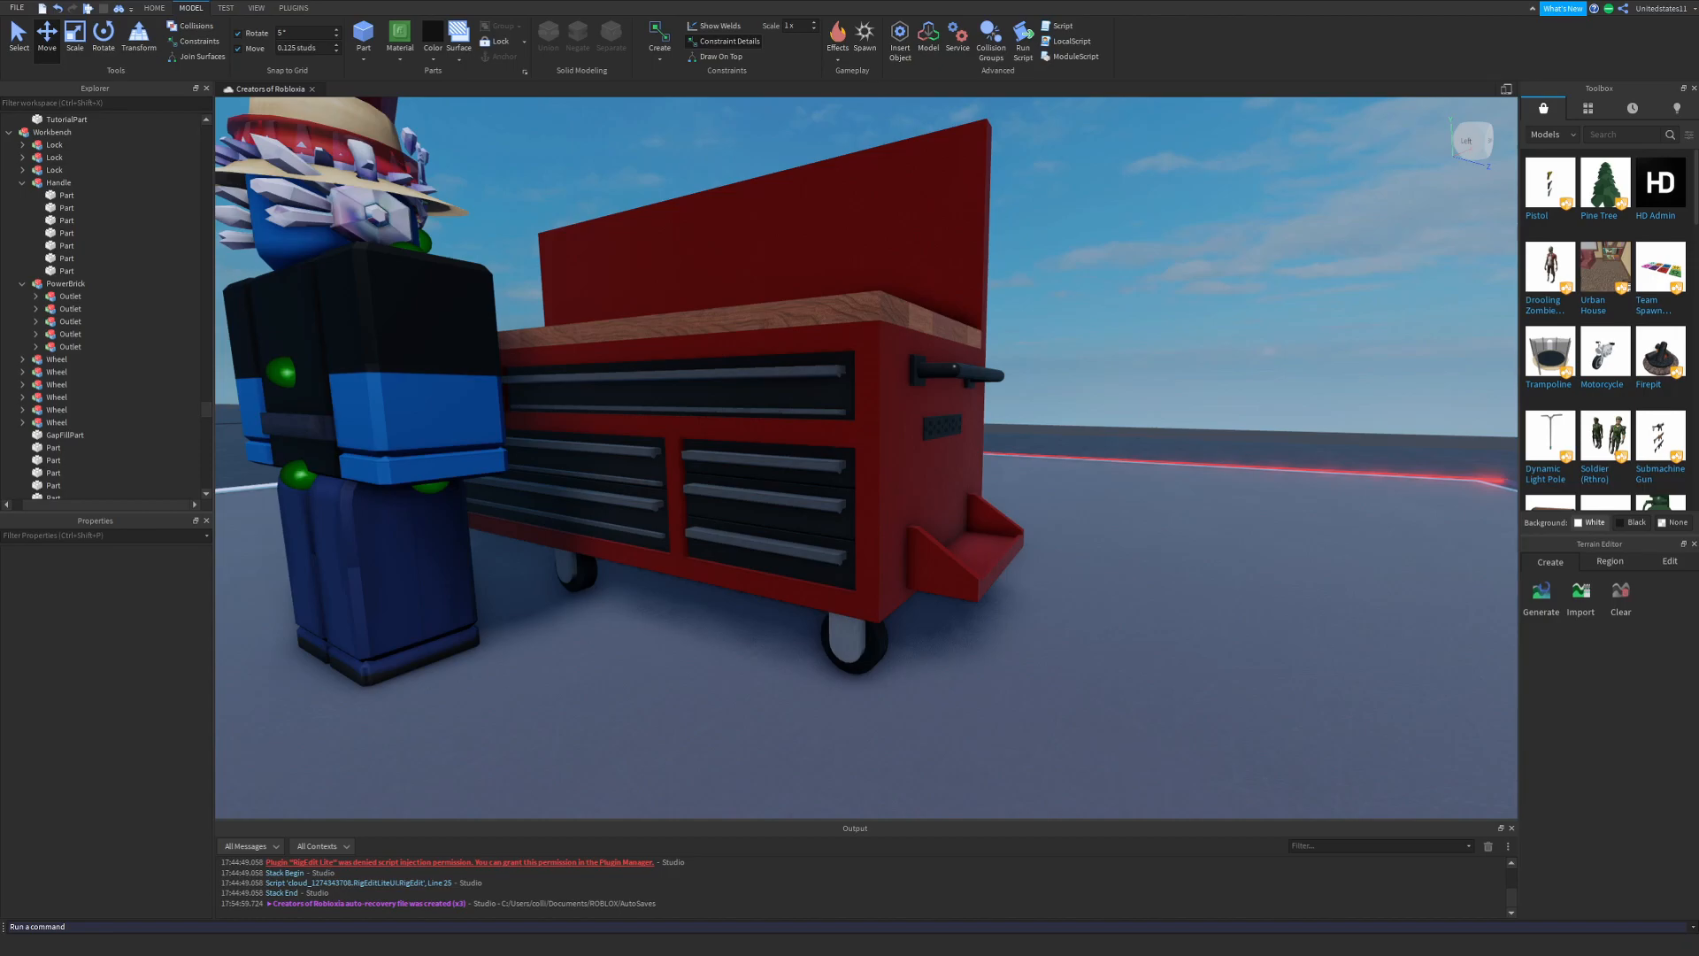
Duplicate the backboard, shrink the copy to a thin strip along its top edge, and extend it forward as an overhang.
right_drag(789, 422, 788, 421)
alt+click(785, 371)
key(w)
click(75, 37)
key(shift+a)
right_drag(550, 186, 550, 187)
key(ctrl+d)
drag(925, 542, 911, 305)
key(shift+a)
right_drag(987, 315, 987, 315)
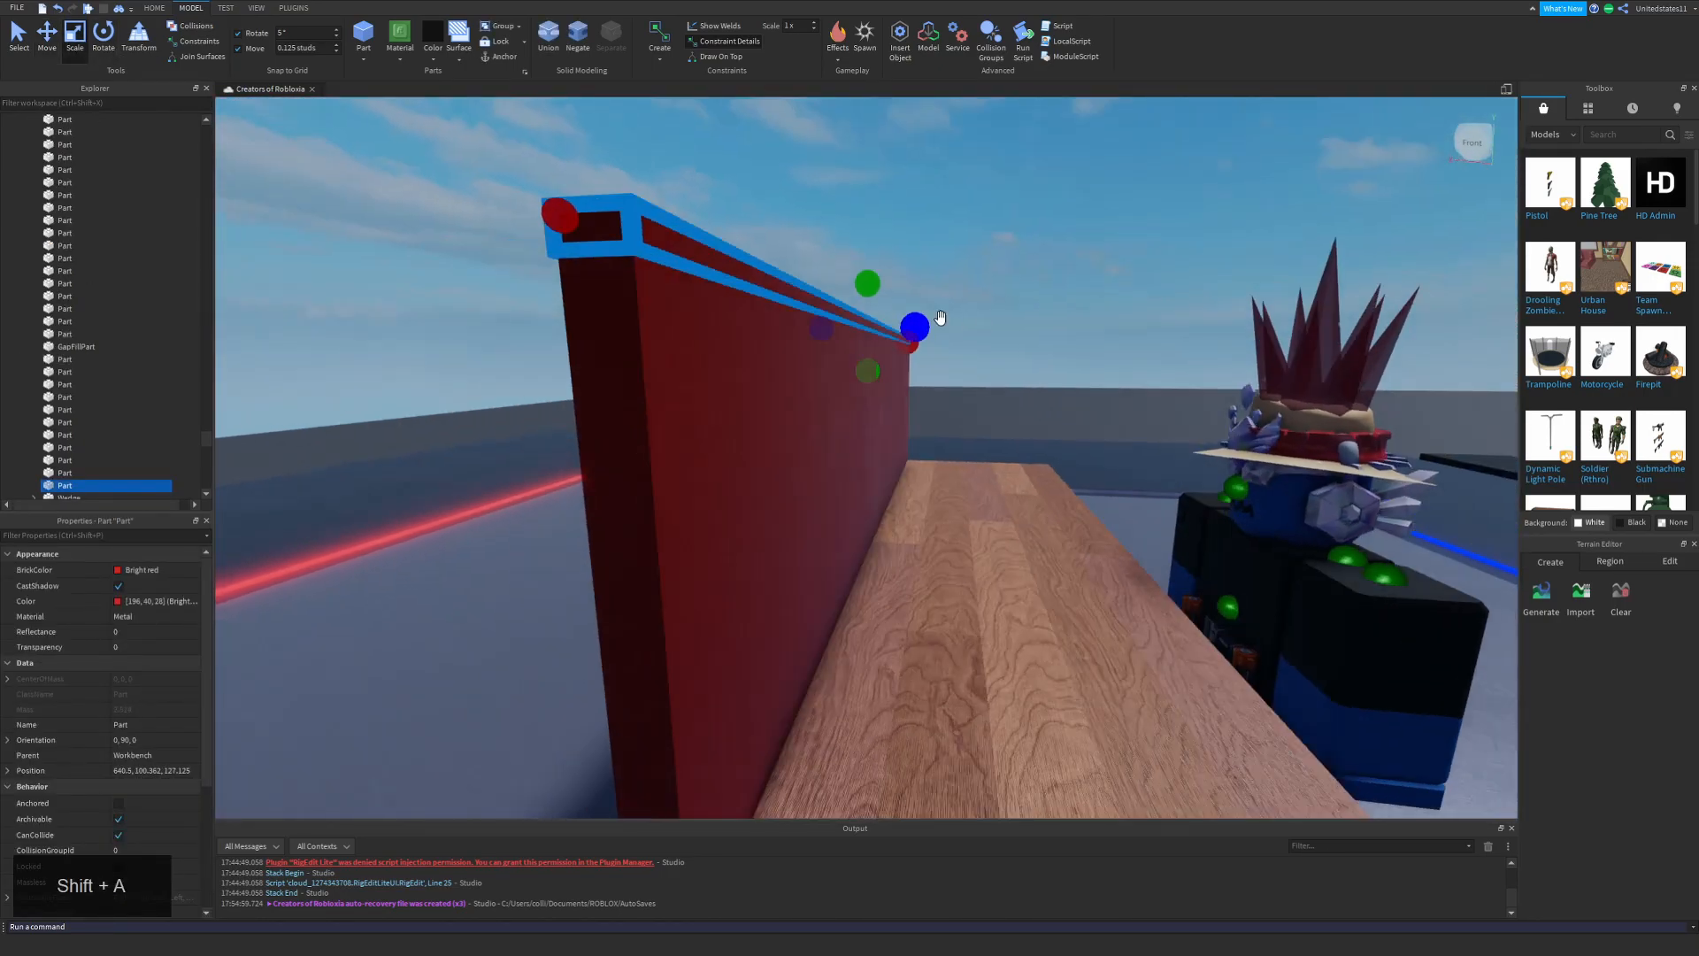
drag(810, 334, 894, 345)
Duplicate the overhang strip, shrink the copy into a thin brace above the bench top's end, and tilt it to 20°.
alt+right_drag(1017, 328, 971, 334)
scroll(971, 334, down, 5)
key(ctrl+d)
drag(1023, 432, 1017, 569)
drag(1229, 445, 793, 482)
drag(750, 359, 750, 385)
key(shift+a)
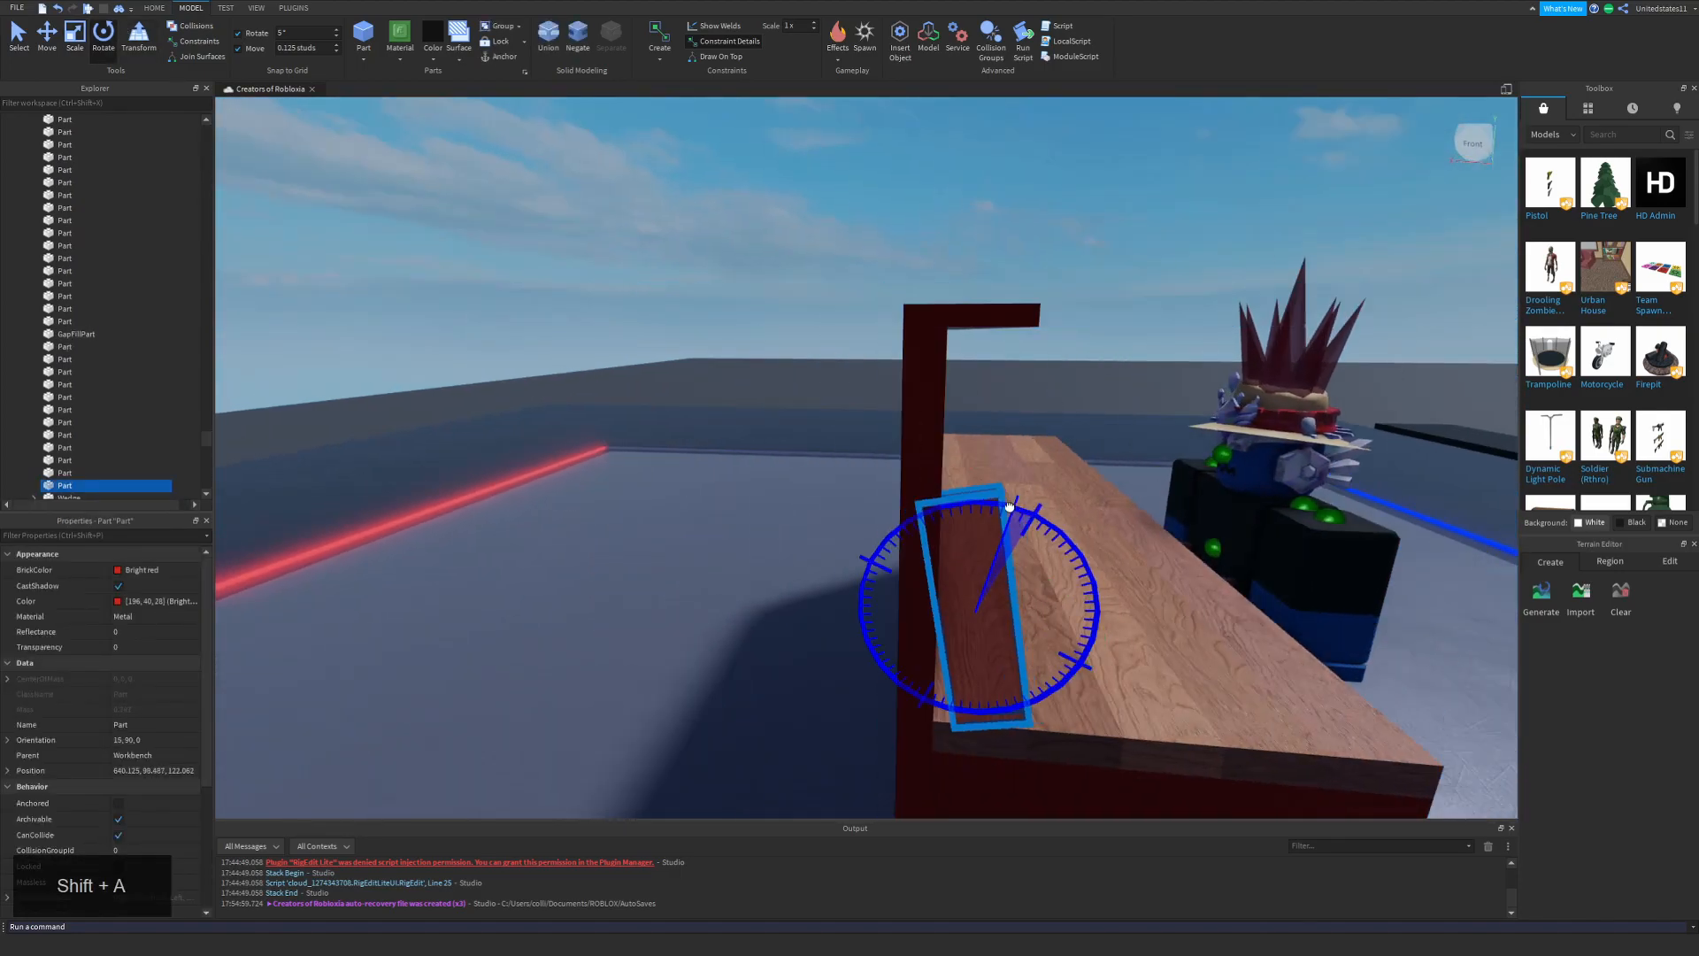
drag(1008, 507, 997, 505)
Shift the tilted brace against the backboard and resize it so it leans from the bench top's end edge.
key(shift+d)
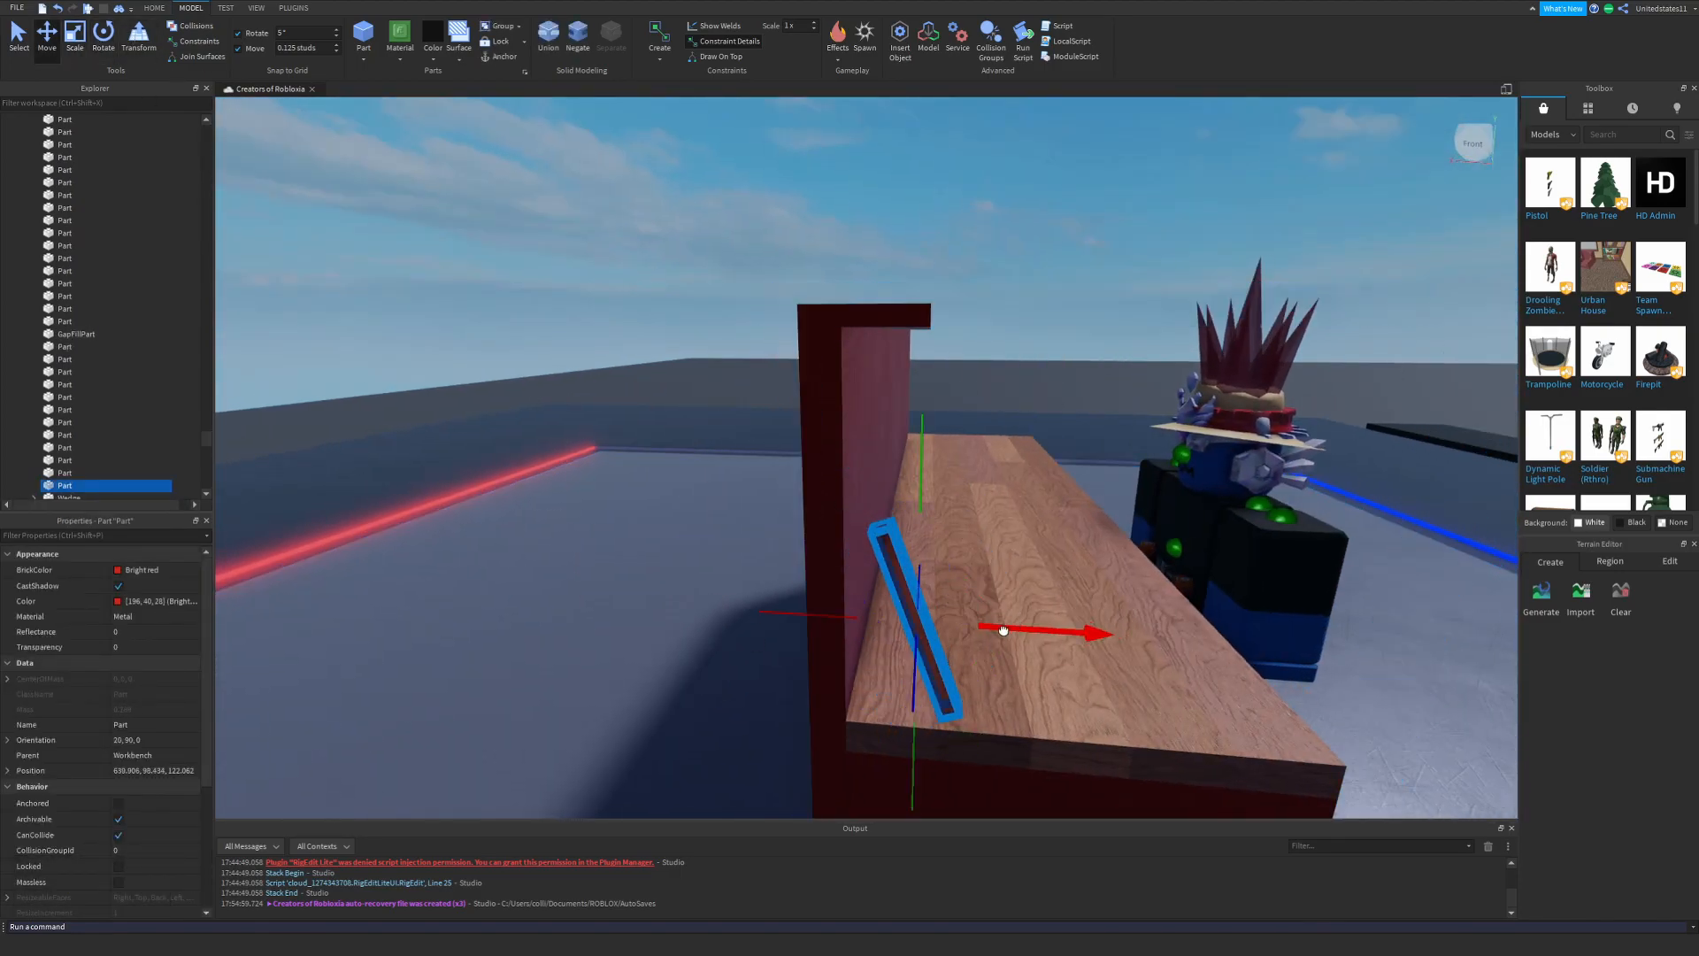
drag(1012, 627, 967, 625)
click(75, 35)
key(shift+s)
drag(897, 677, 910, 709)
key(shift+w)
alt+click(909, 635)
alt+click(916, 626)
right_drag(920, 626, 929, 627)
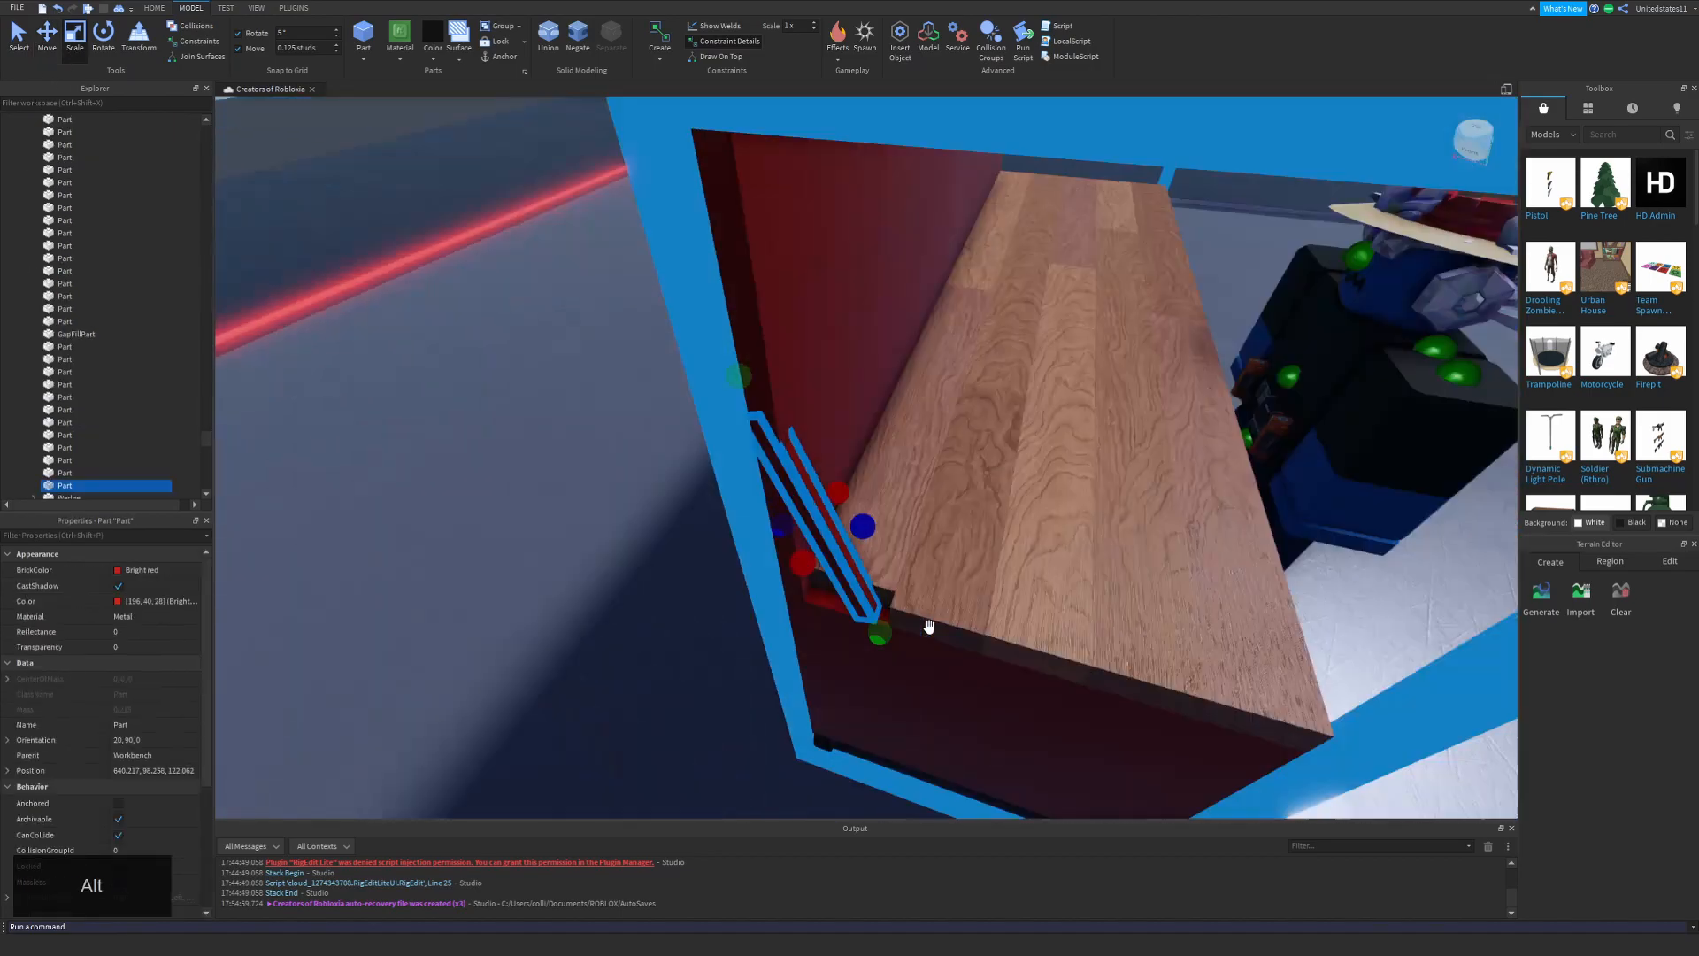
key(ctrl+z)
alt+click(846, 569)
key(shift+w)
right_drag(846, 569, 846, 567)
key(shift+s)
click(104, 36)
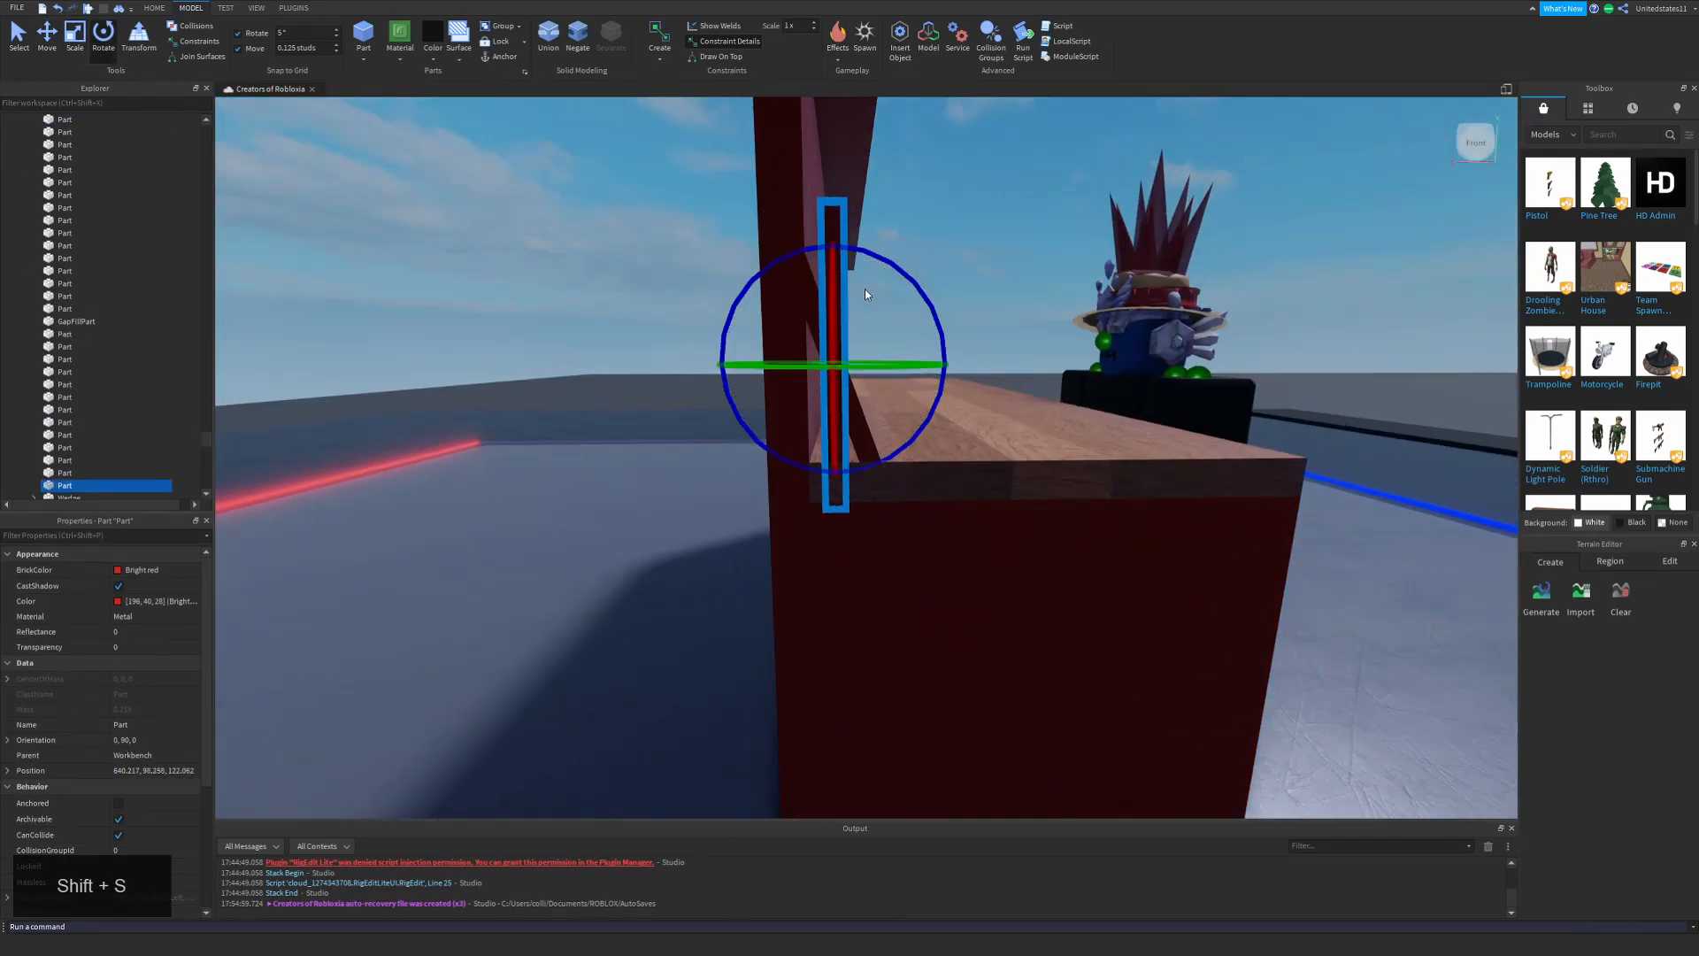
click(75, 35)
right_drag(848, 256, 842, 240)
key(ctrl+z)
Lower a copy of the overhang strip to the bench top and shorten it into a block enclosing the brace's foot.
right_drag(861, 432, 861, 425)
key(d)
drag(888, 528, 921, 528)
right_drag(922, 528, 921, 528)
key(shift+d)
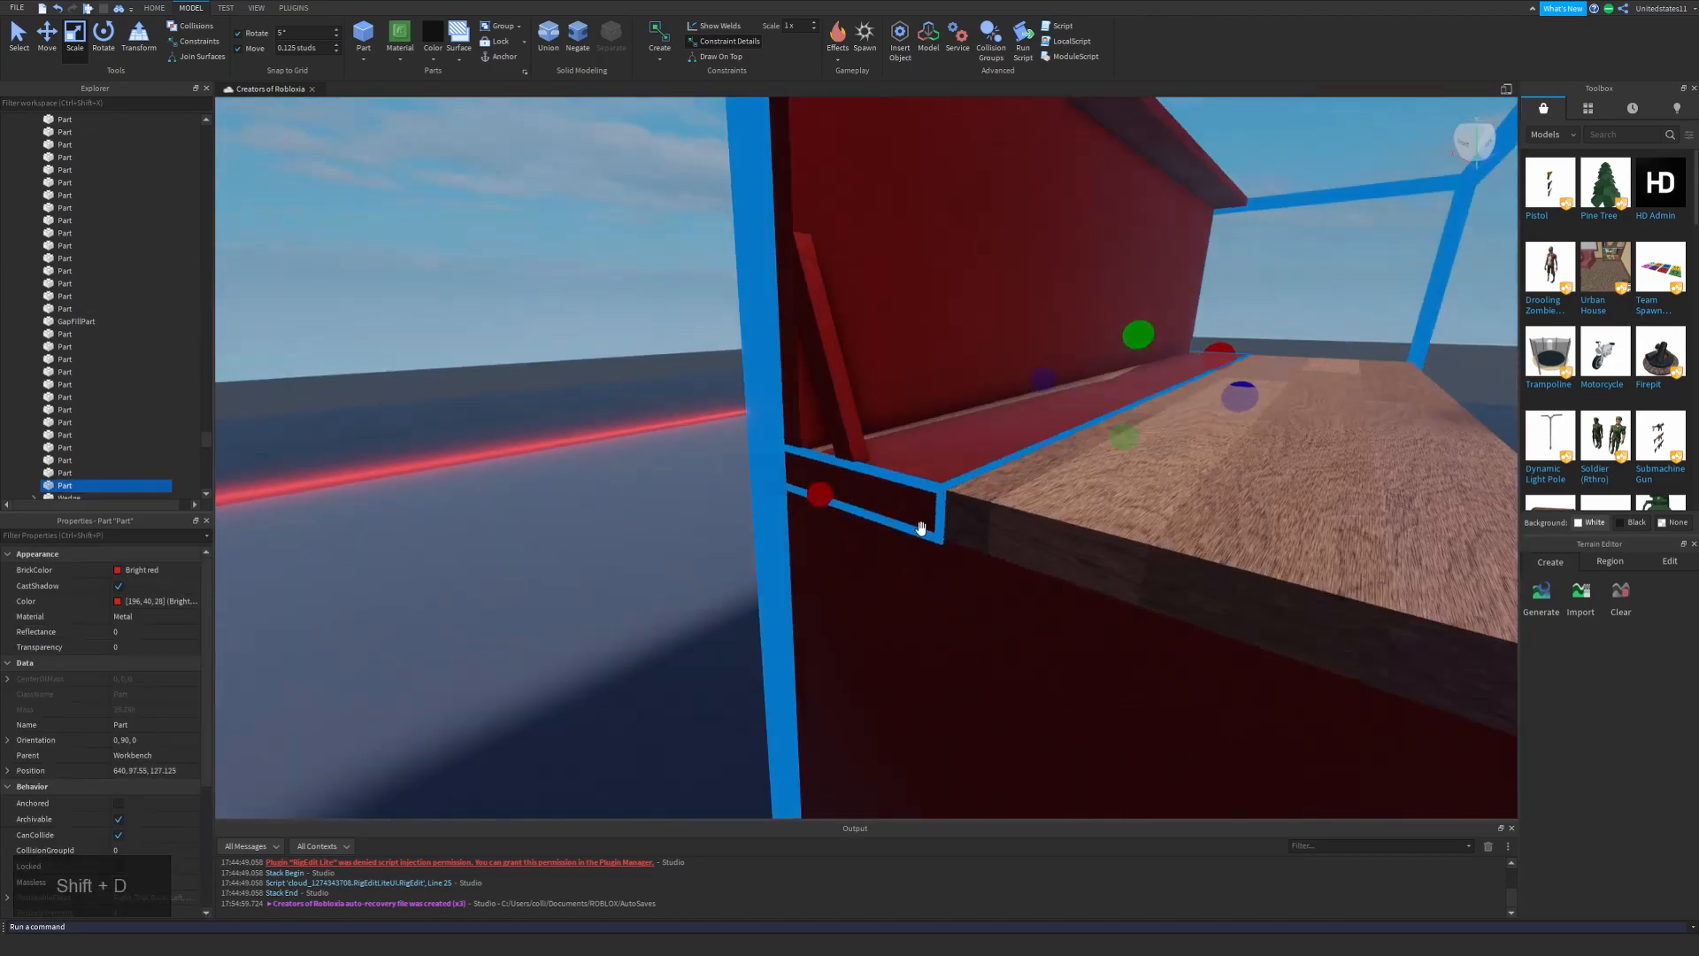
right_drag(992, 468, 758, 459)
key(shift+a)
key(shift+s)
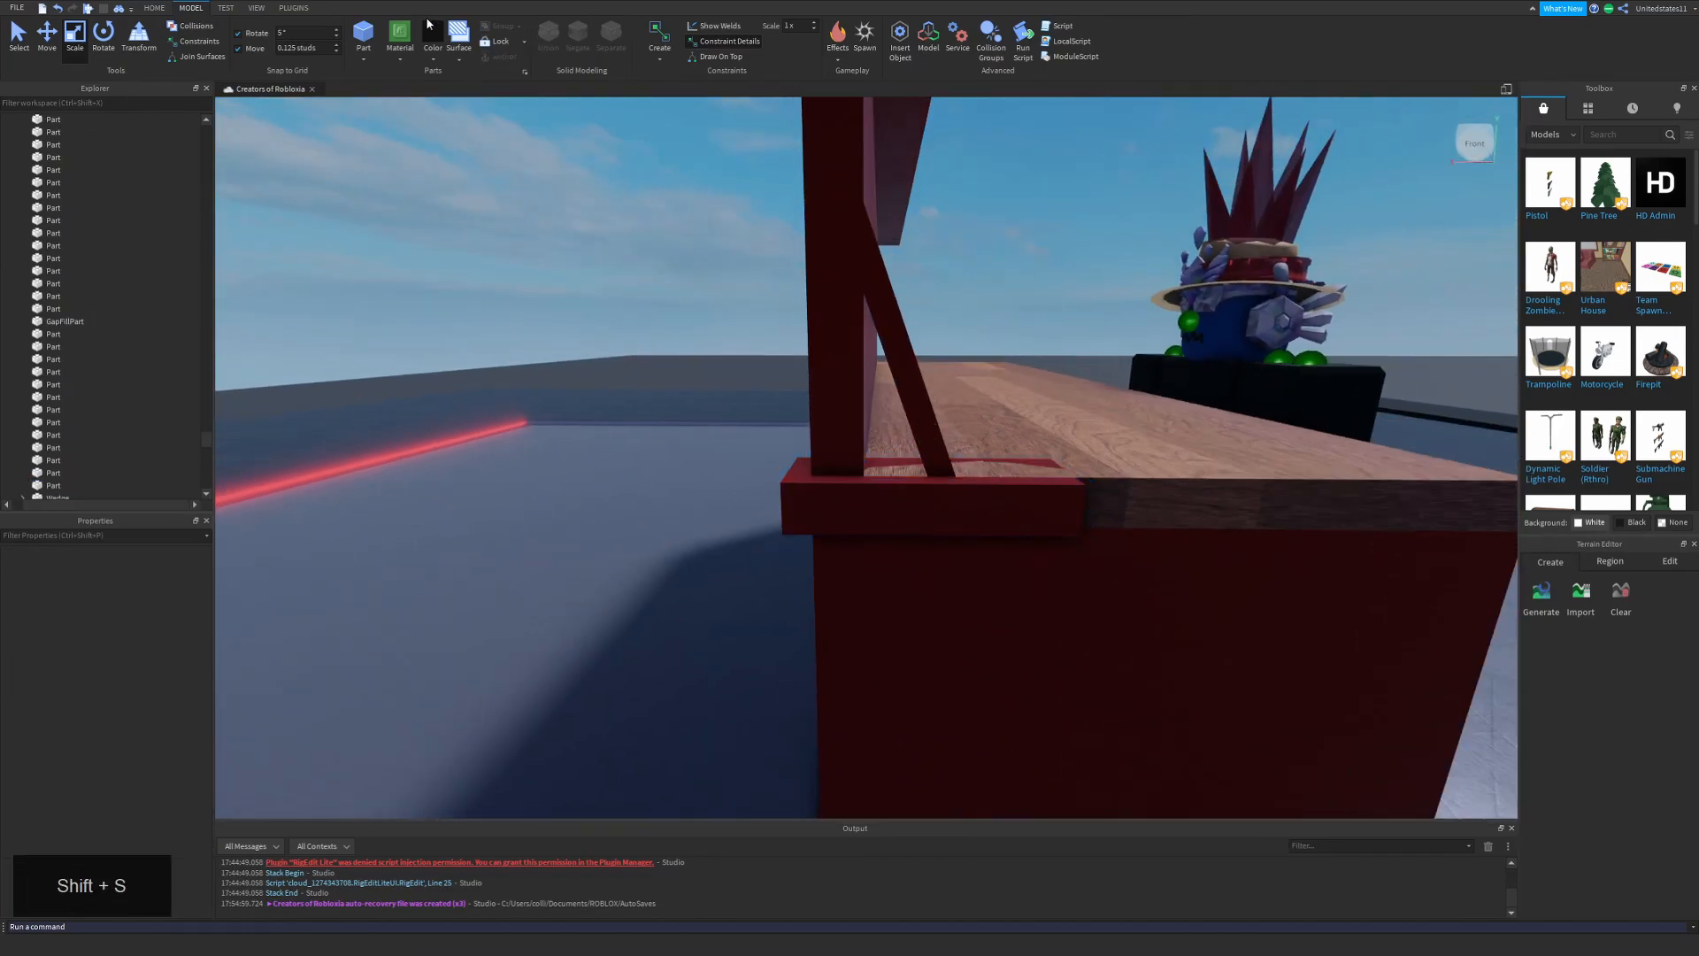
Fill the gap between brace and backboard with GapFill wedges, and try cutting their foot with the negated block.
click(921, 382)
key(shift+w)
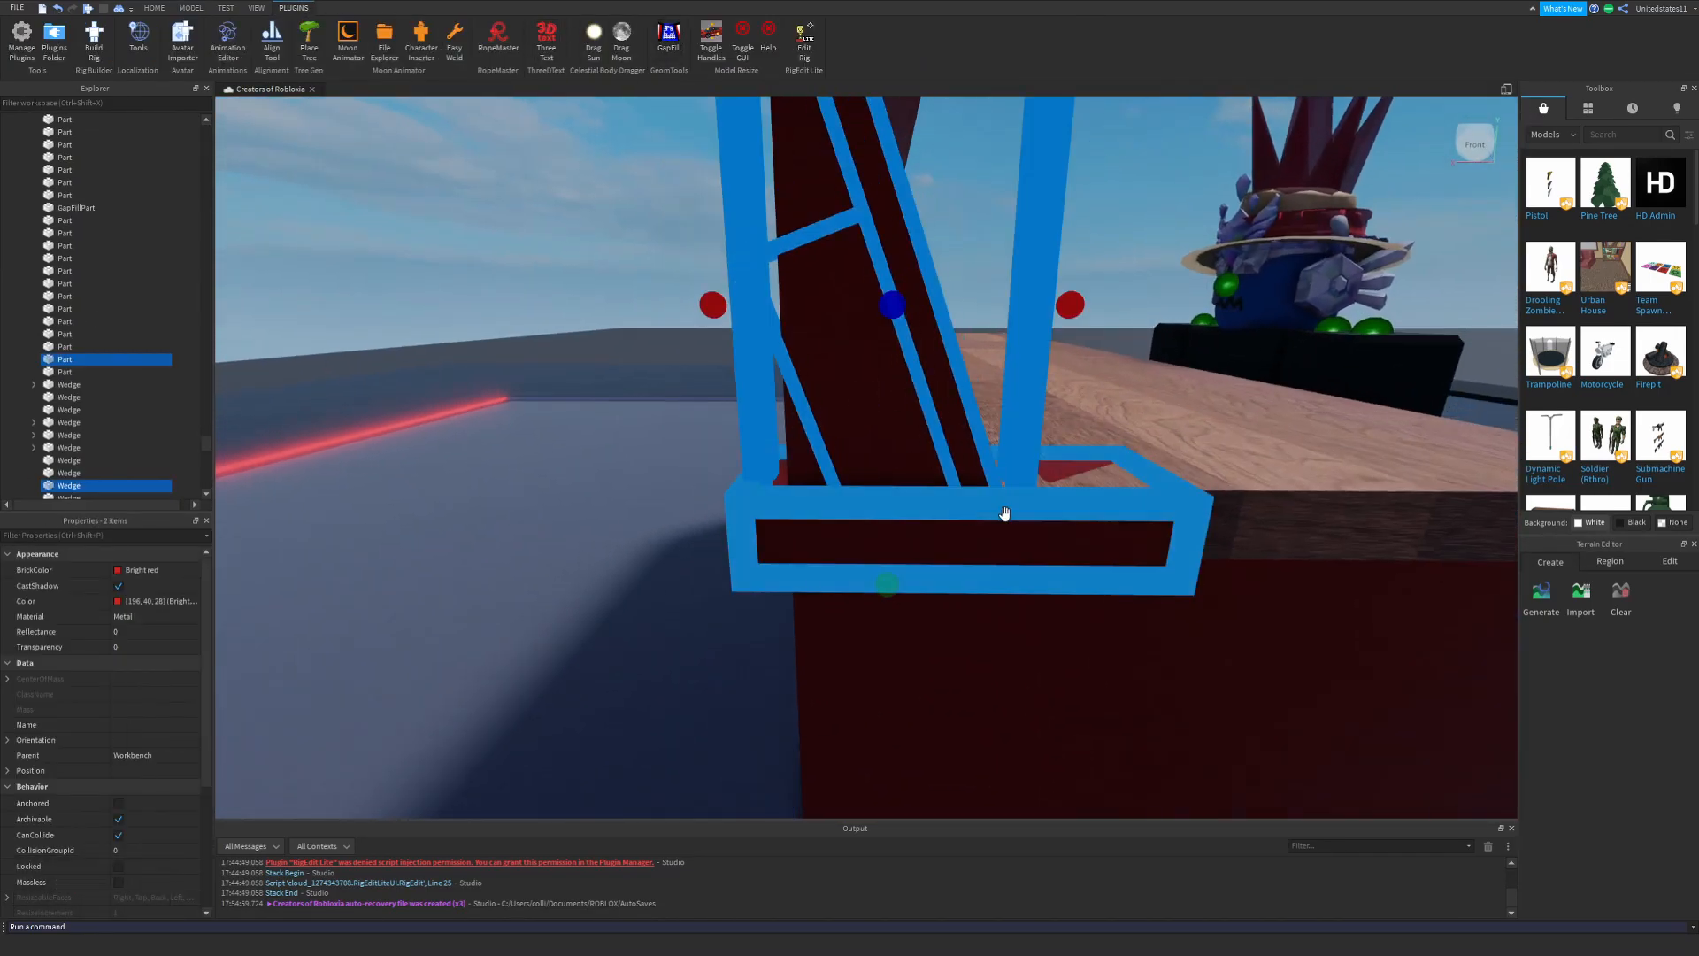
alt+click(967, 511)
click(577, 40)
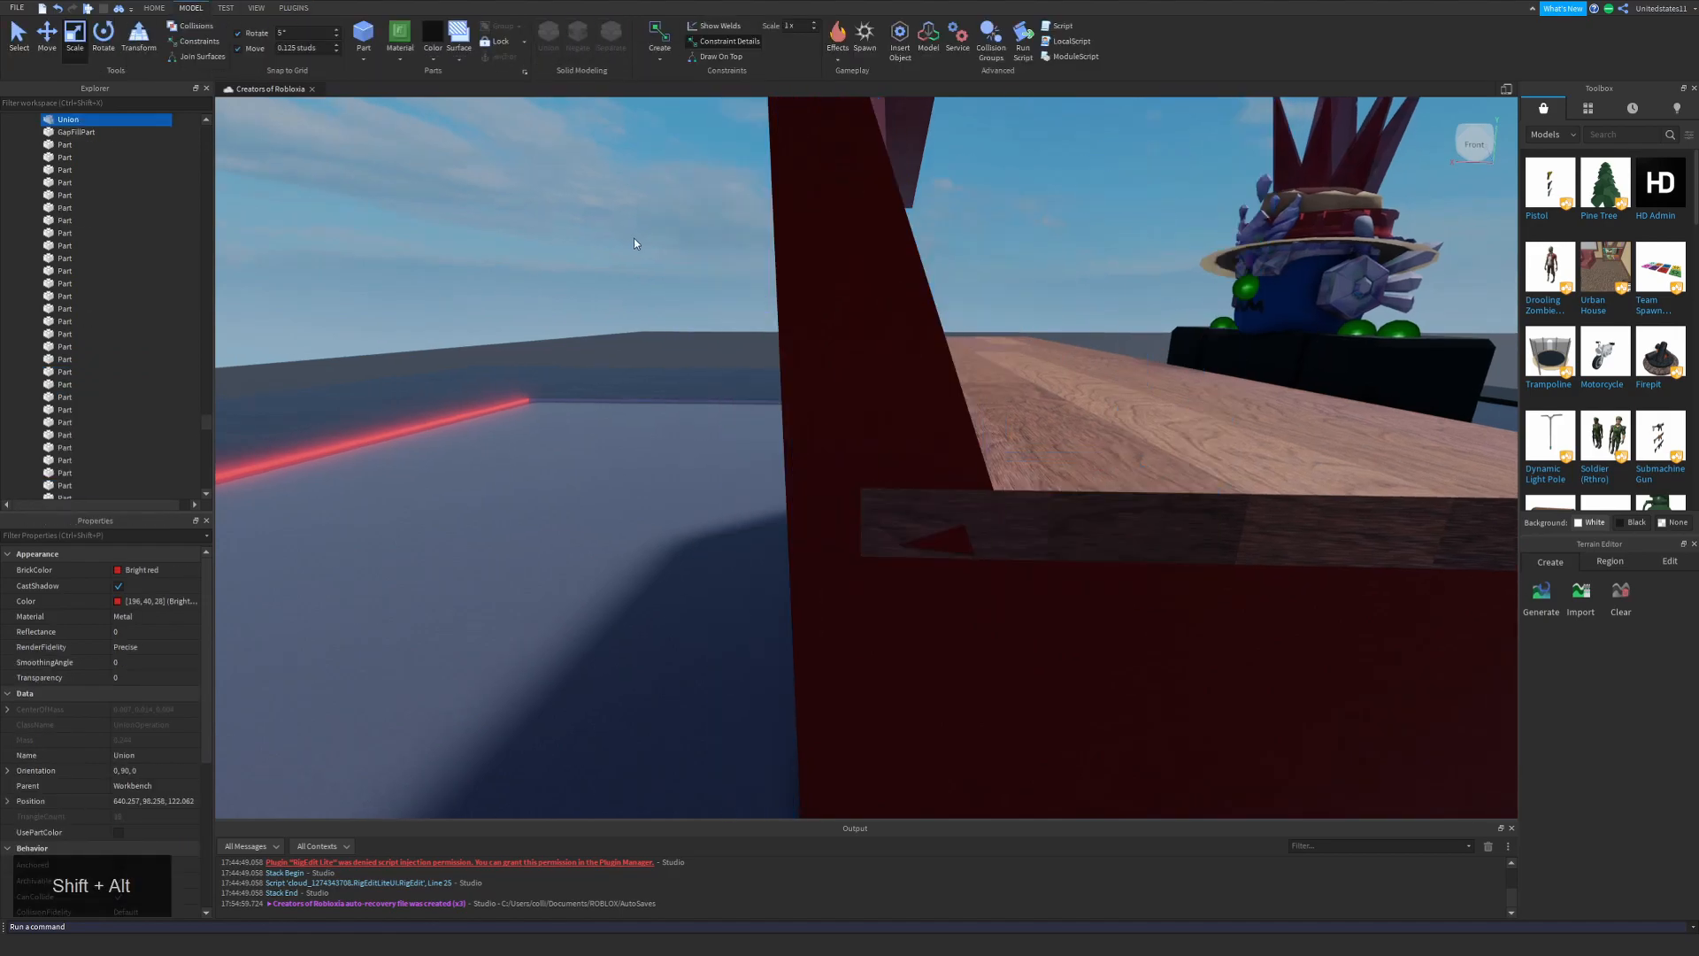
key(shift+s)
click(602, 46)
key(shift+w)
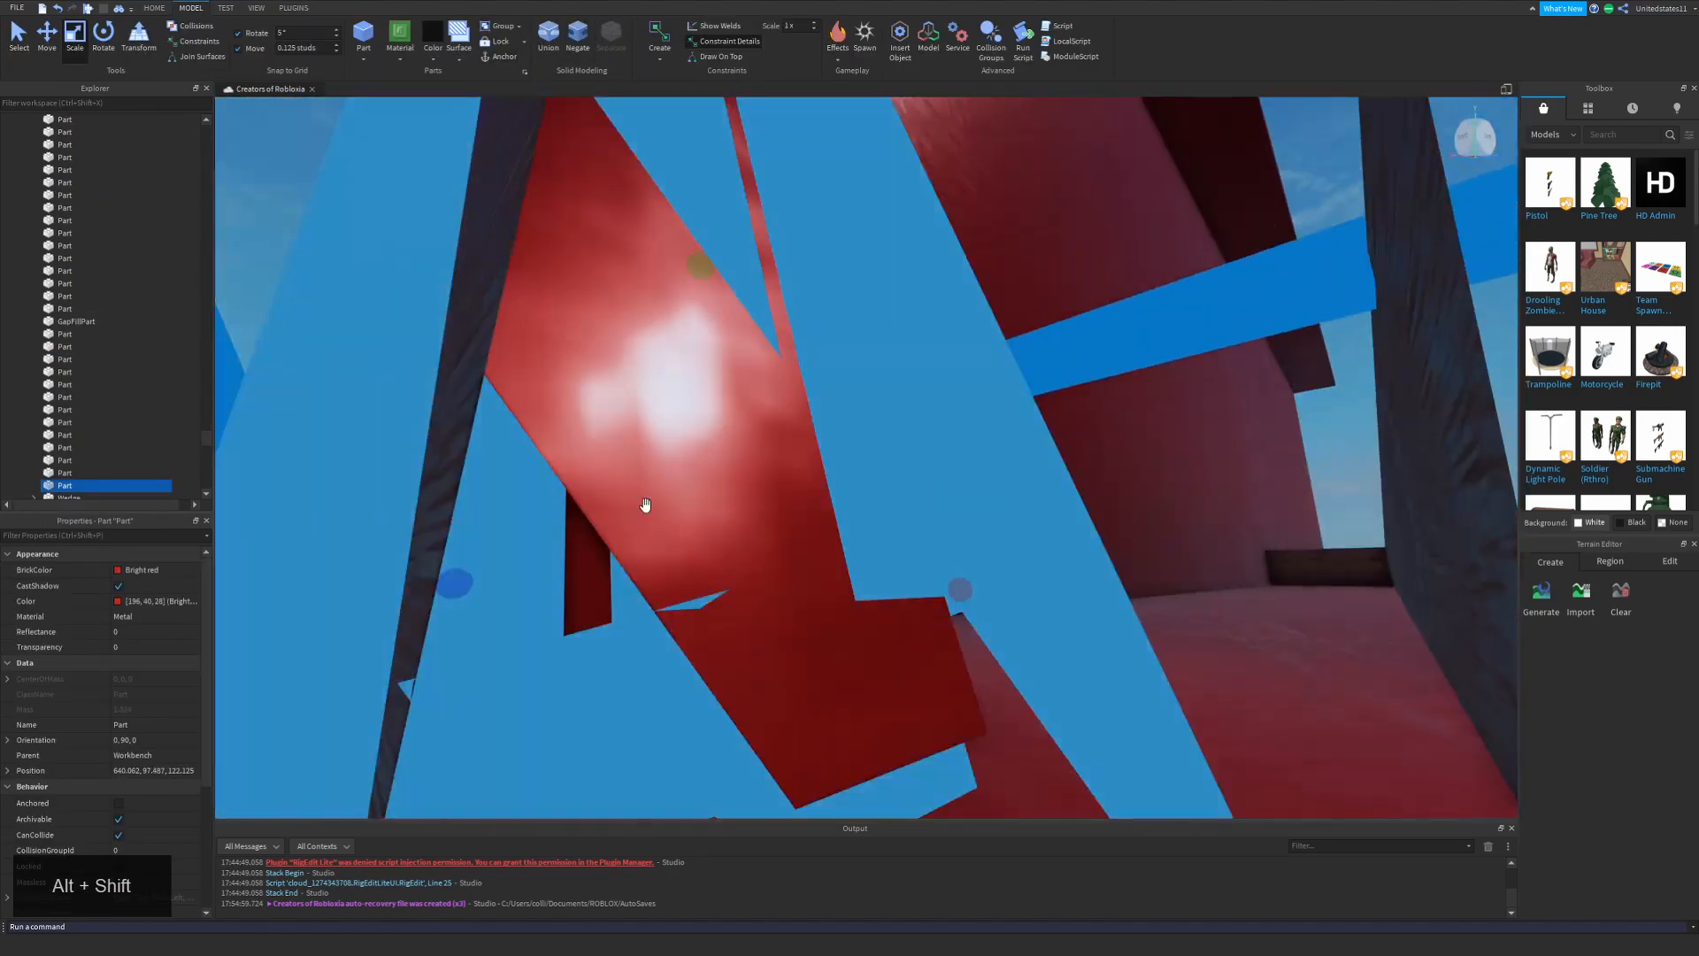
Group the brace pieces into a model named Angle and negate the block overlapping their foot.
key(shift+s)
alt+shift+click(977, 495)
key(shift+s)
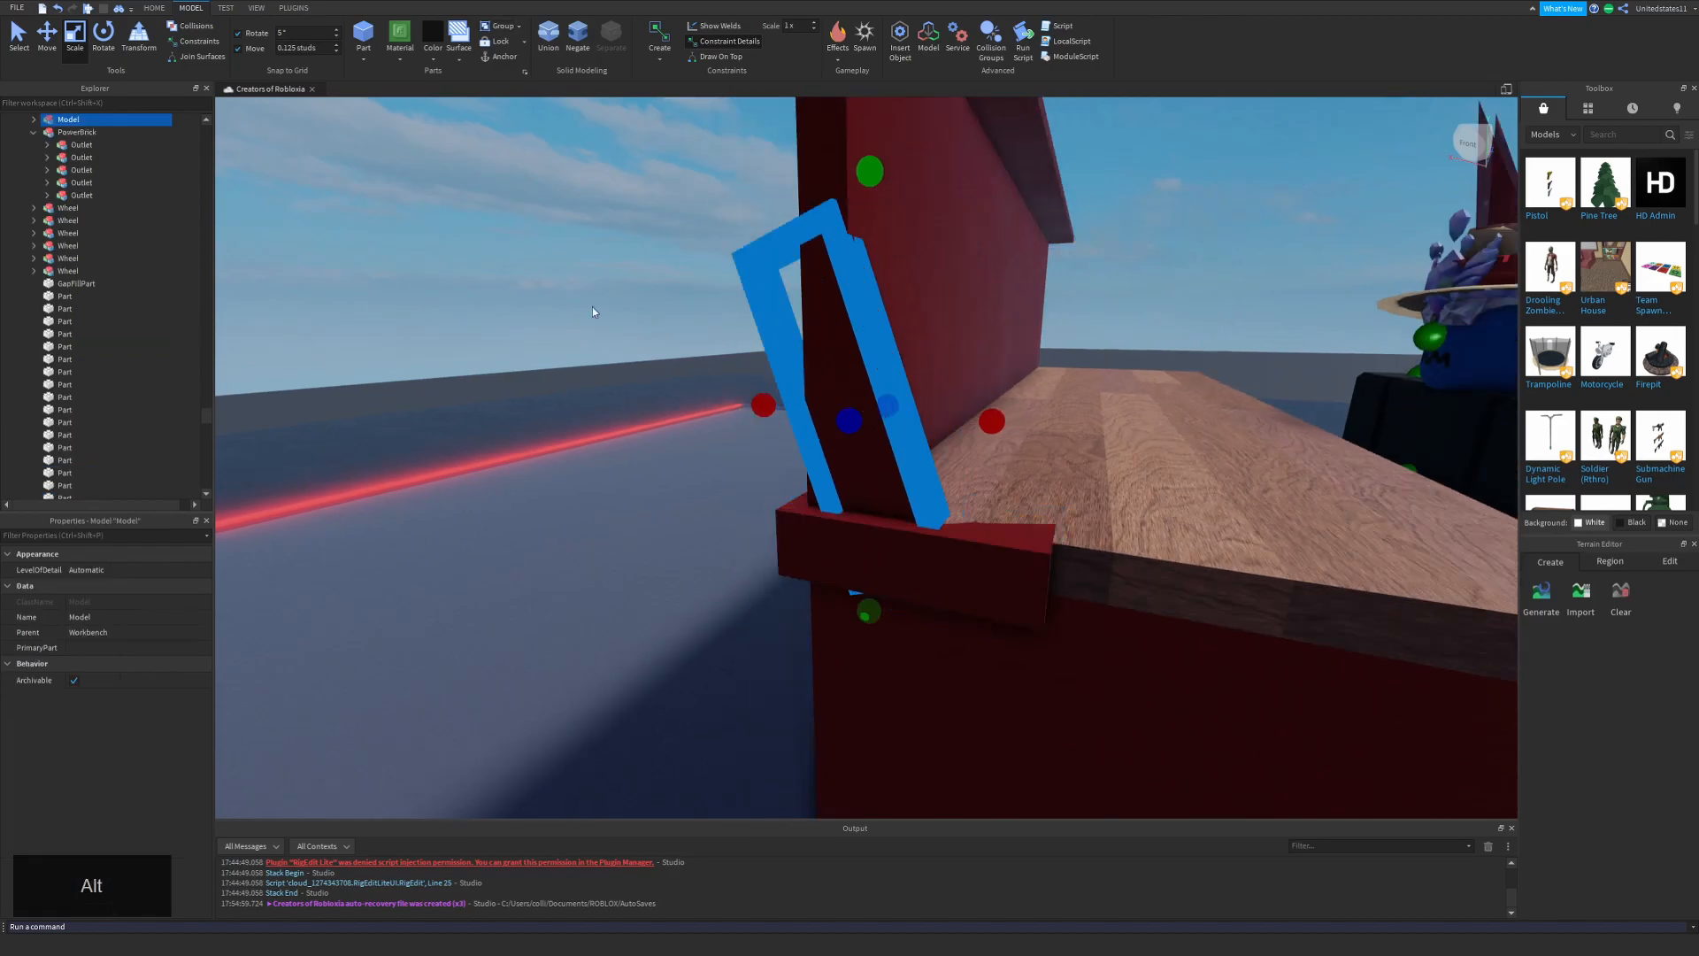
alt+click(916, 566)
click(578, 40)
Try to union the brace's wedges with the negated block, and separate the result again.
alt+click(854, 442)
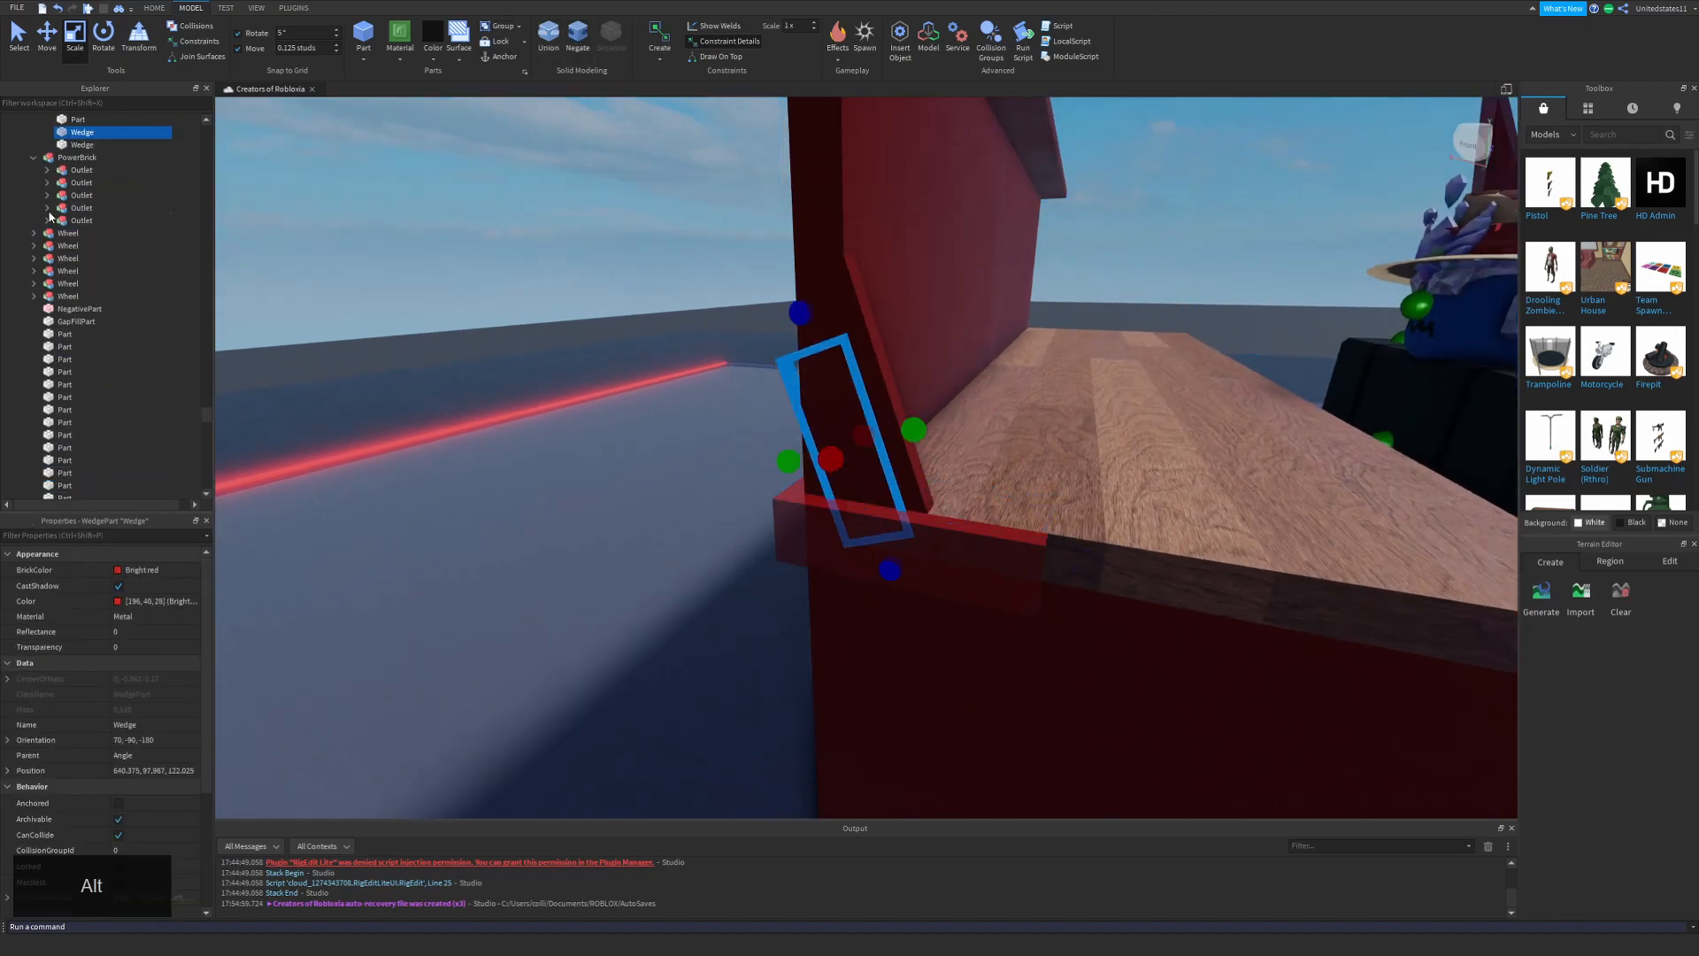
ctrl+click(78, 221)
ctrl+click(944, 554)
click(549, 38)
click(633, 204)
alt+click(823, 398)
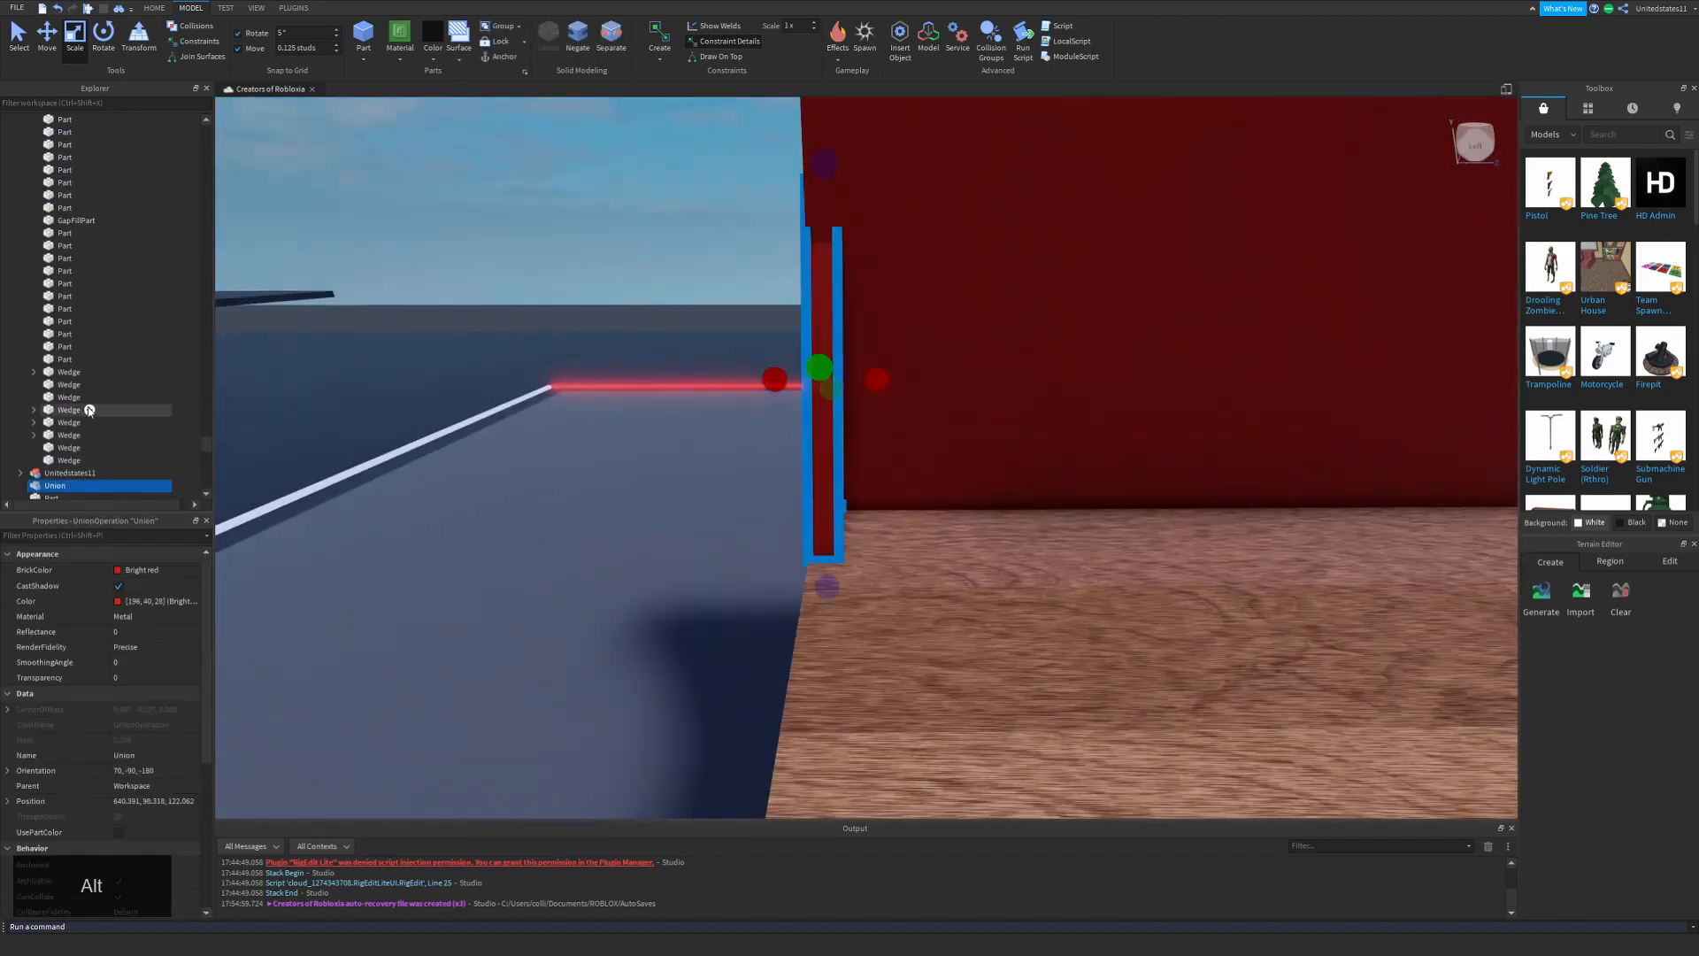
scroll(79, 410, down, 1)
right_drag(614, 408, 614, 408)
right_drag(880, 505, 880, 504)
click(610, 43)
click(655, 190)
alt+click(878, 489)
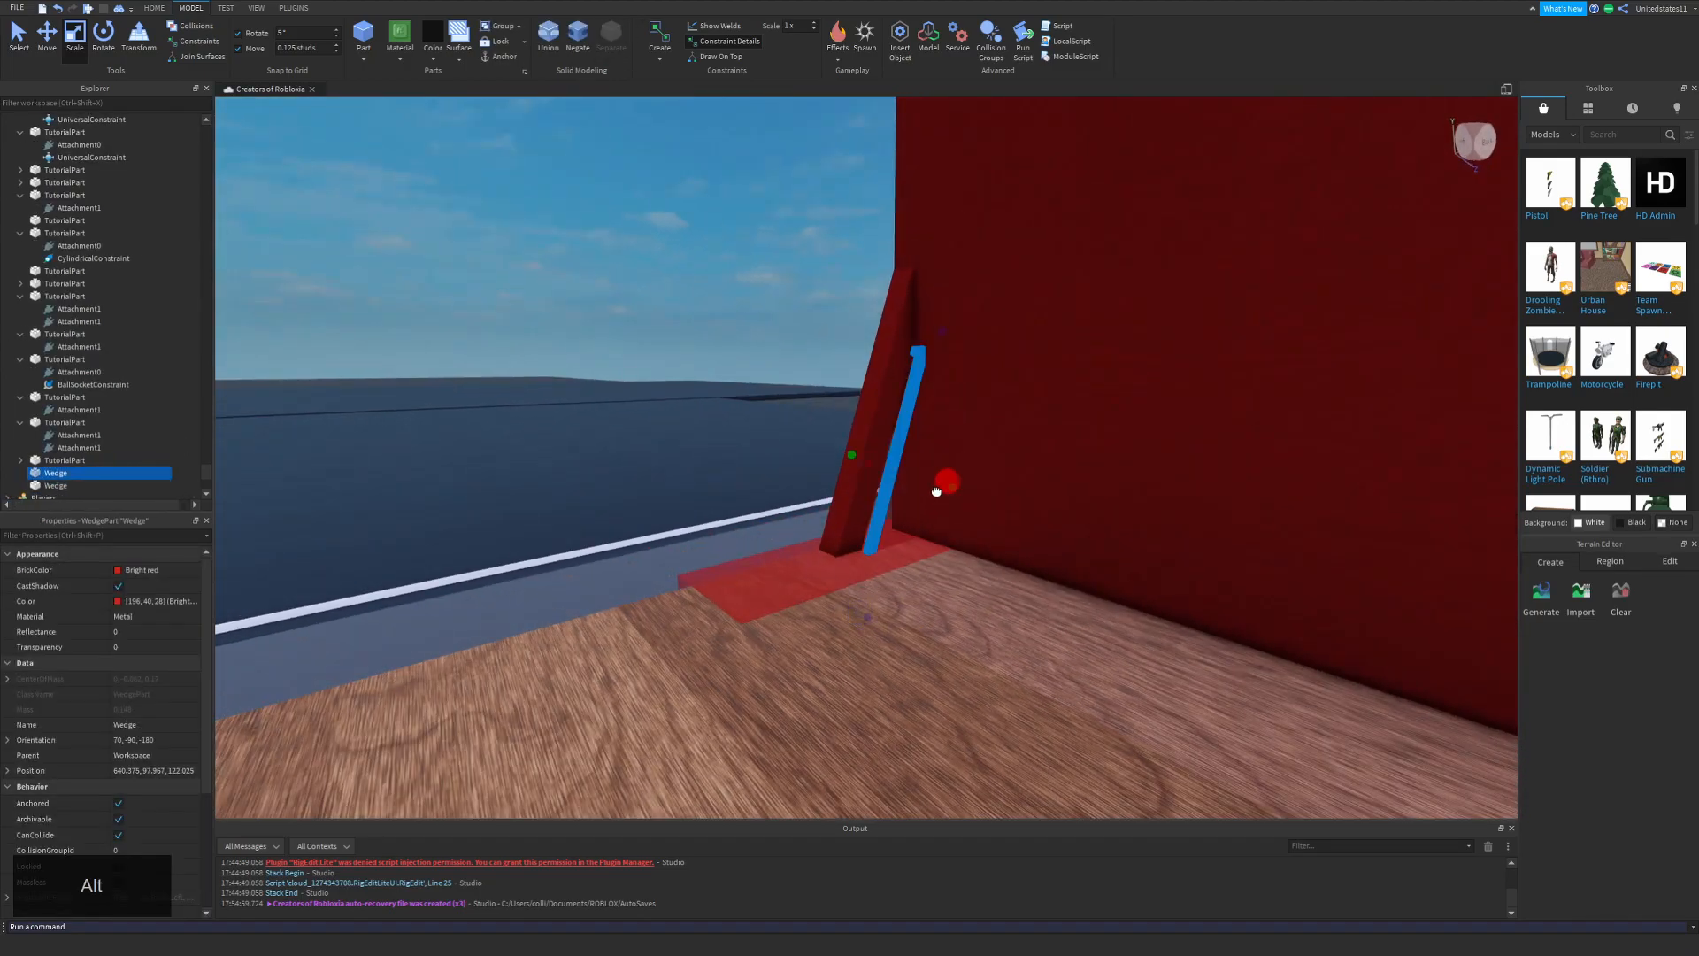
Union the brace and its wedges with the negated block to trim the foot flush with the bench top.
click(955, 580)
right_drag(956, 581, 808, 549)
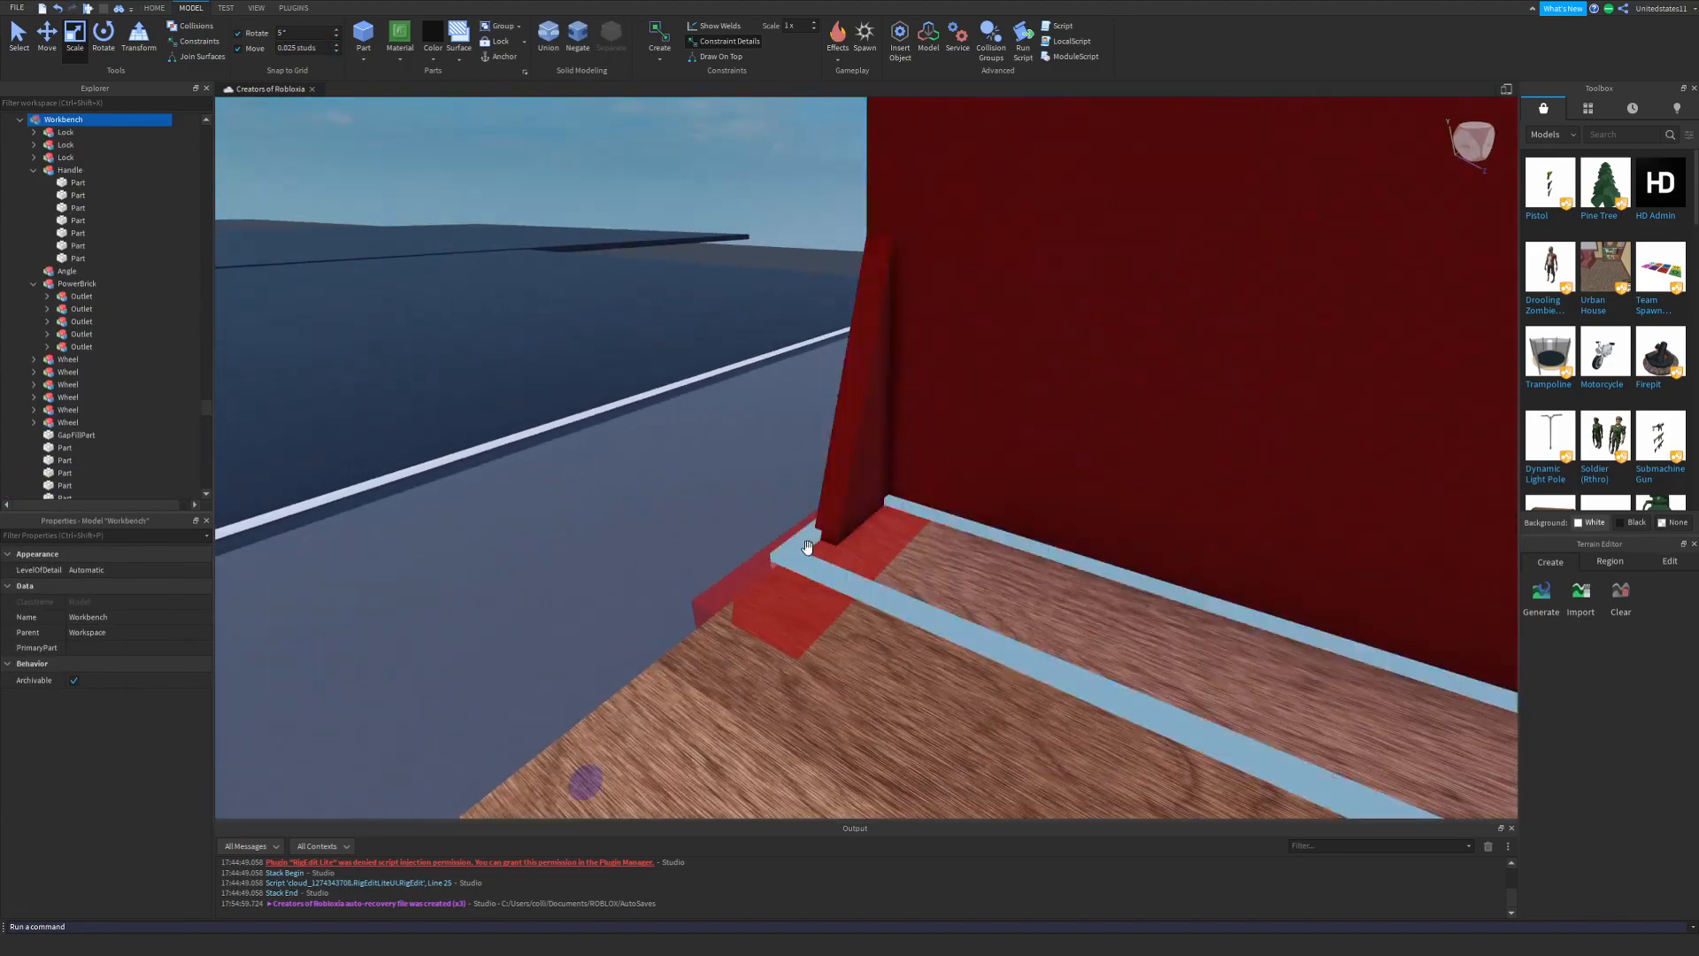
alt+click(808, 559)
ctrl+alt+click(845, 496)
ctrl+alt+click(879, 458)
key(shift+w)
key(shift+s)
key(ctrl+shift+g)
Duplicate the trimmed brace and place the copy at the backboard's opposite end, above the side handle.
key(shift+d)
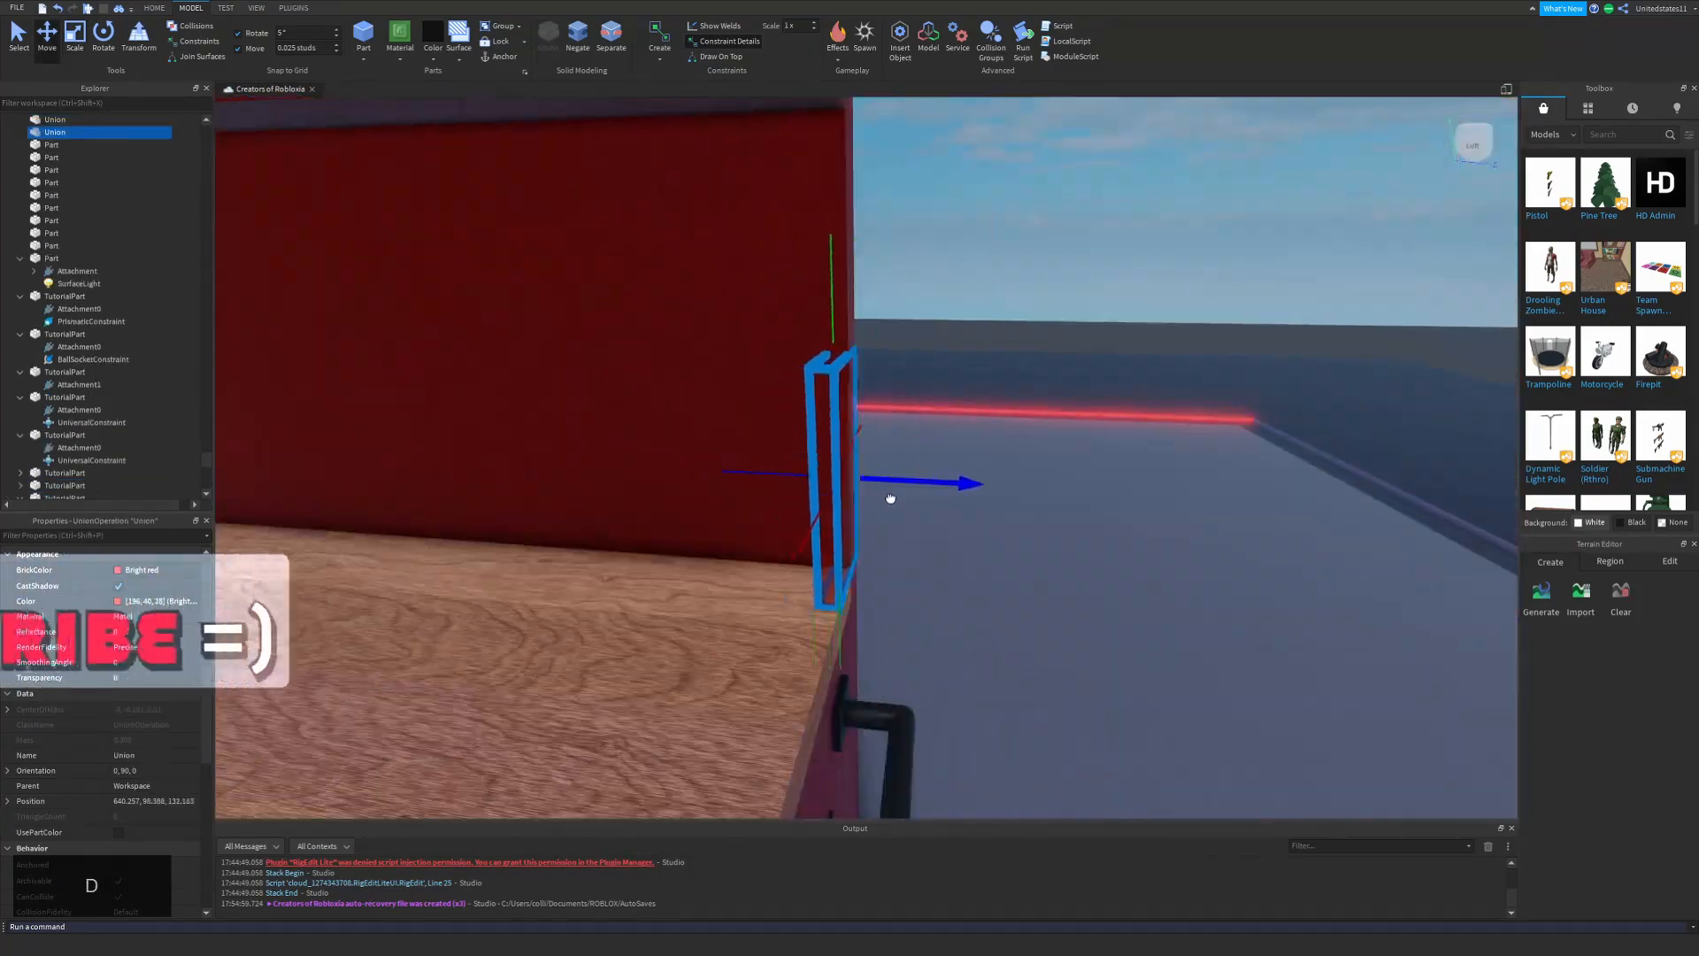
click(890, 498)
key(shift+w)
right_drag(997, 307, 964, 311)
key(shift+a)
key(shift+w)
key(shift+s)
key(shift+a)
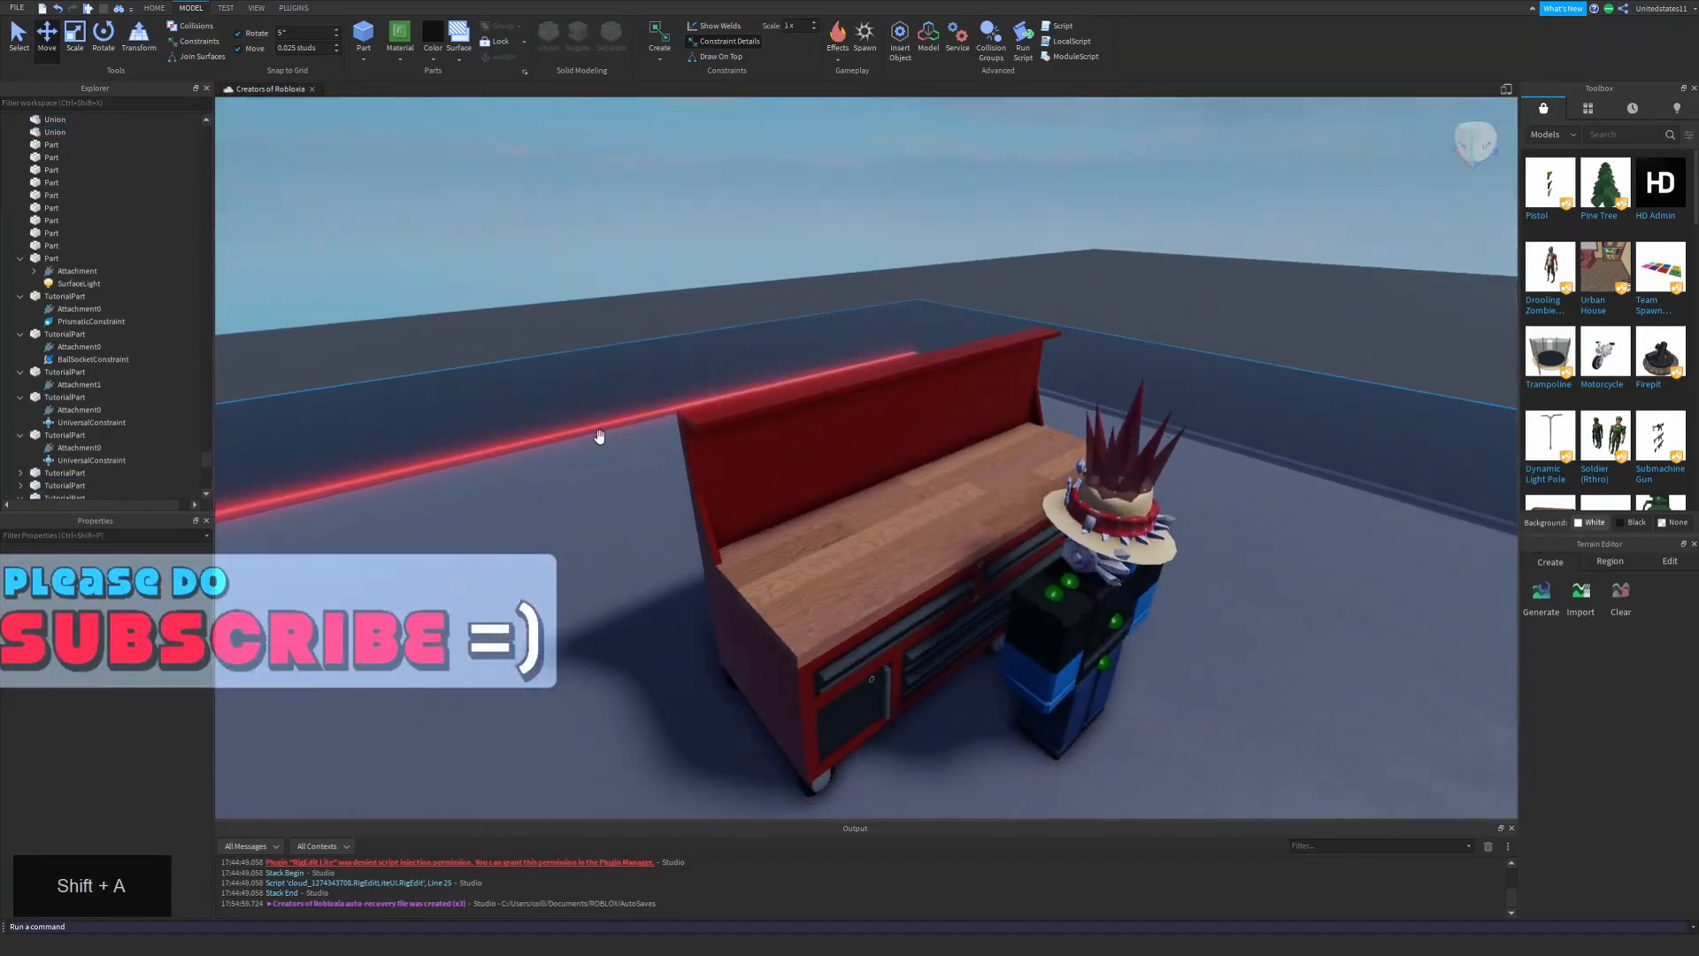
click(531, 575)
key(shift+d)
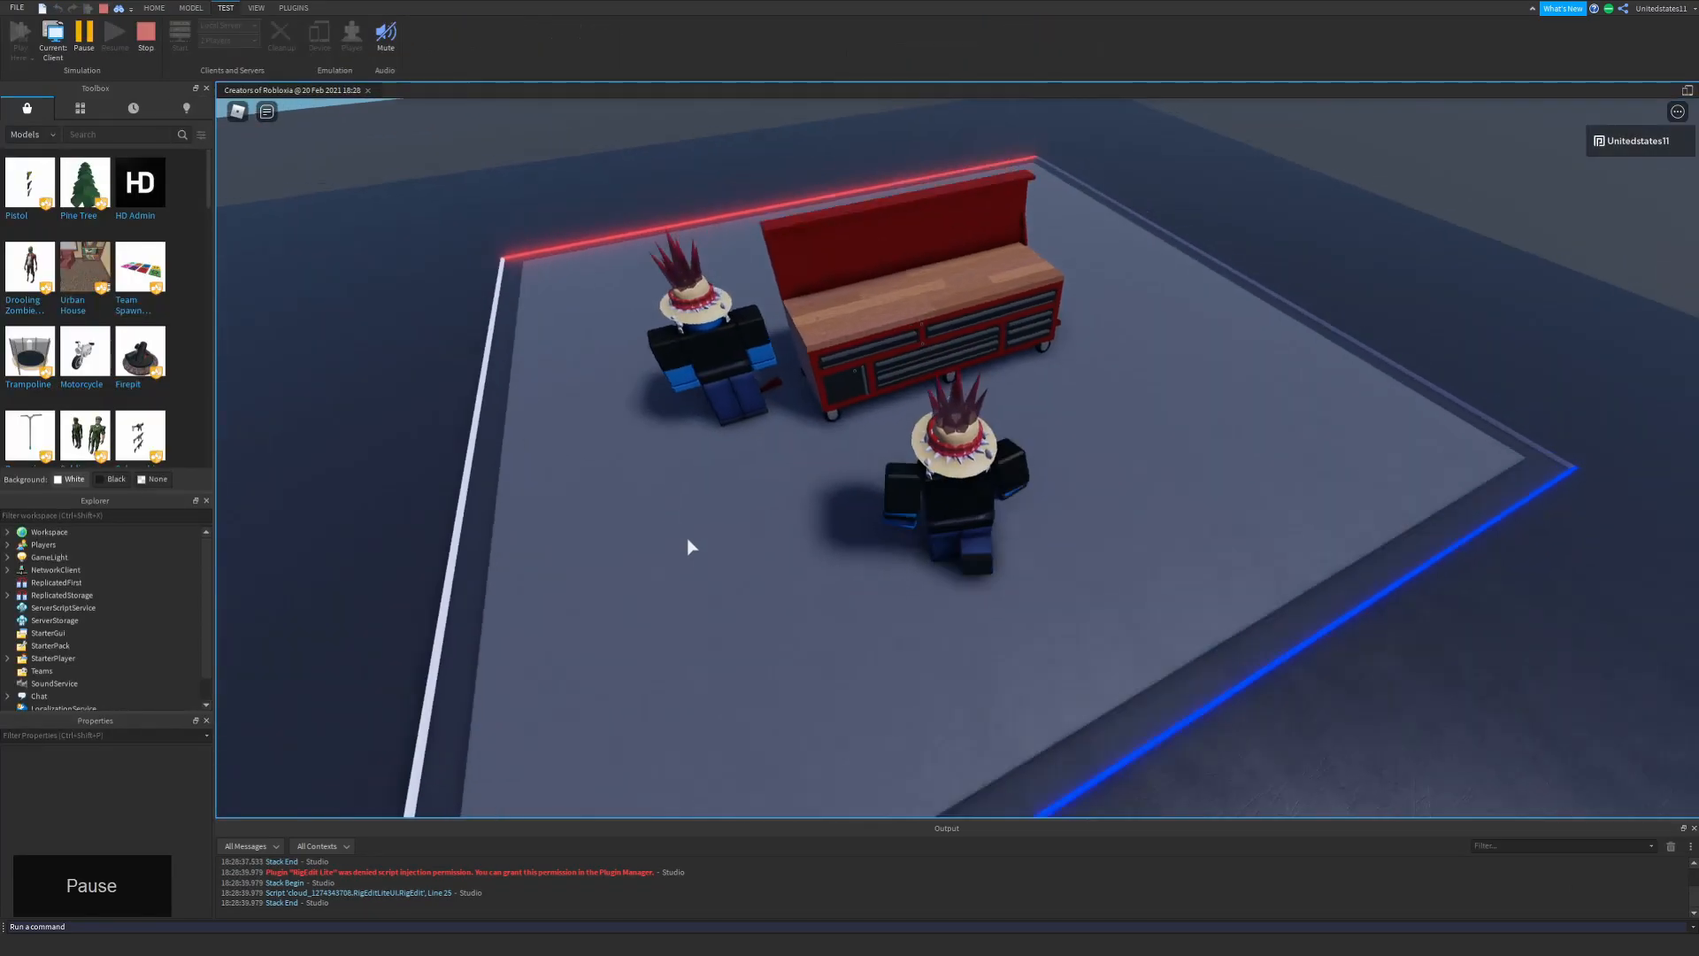
Playtest the place and walk around the workbench to judge its size against the character.
key(a)
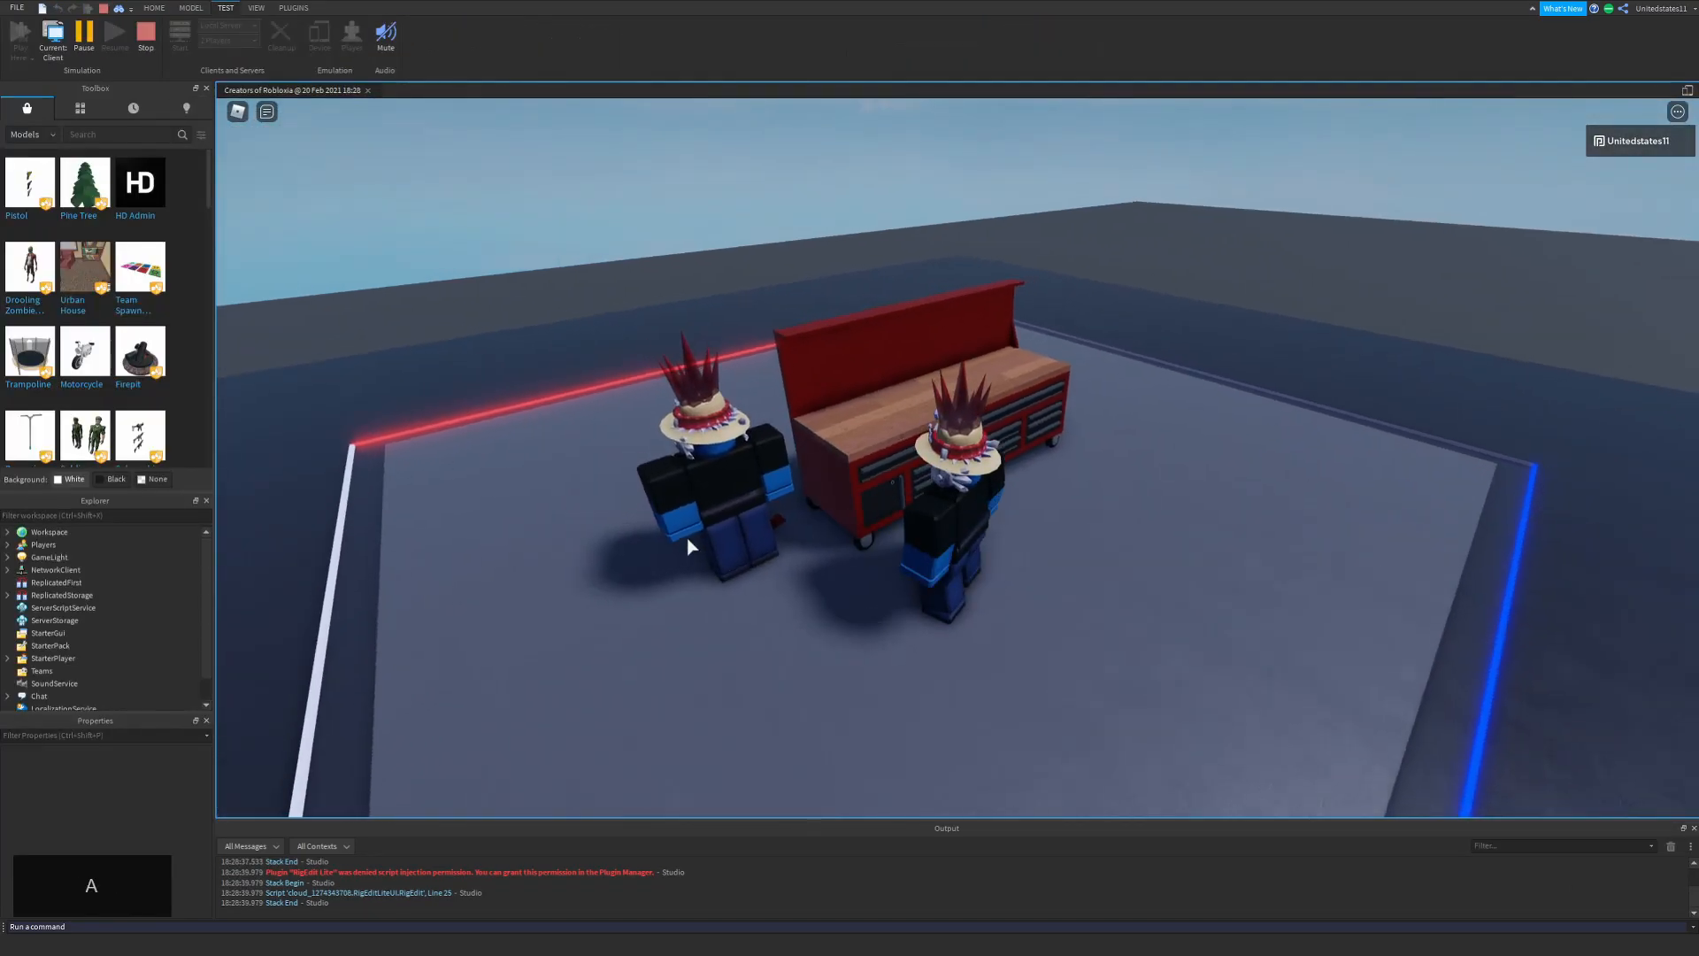
key(s)
key(w)
key(w)
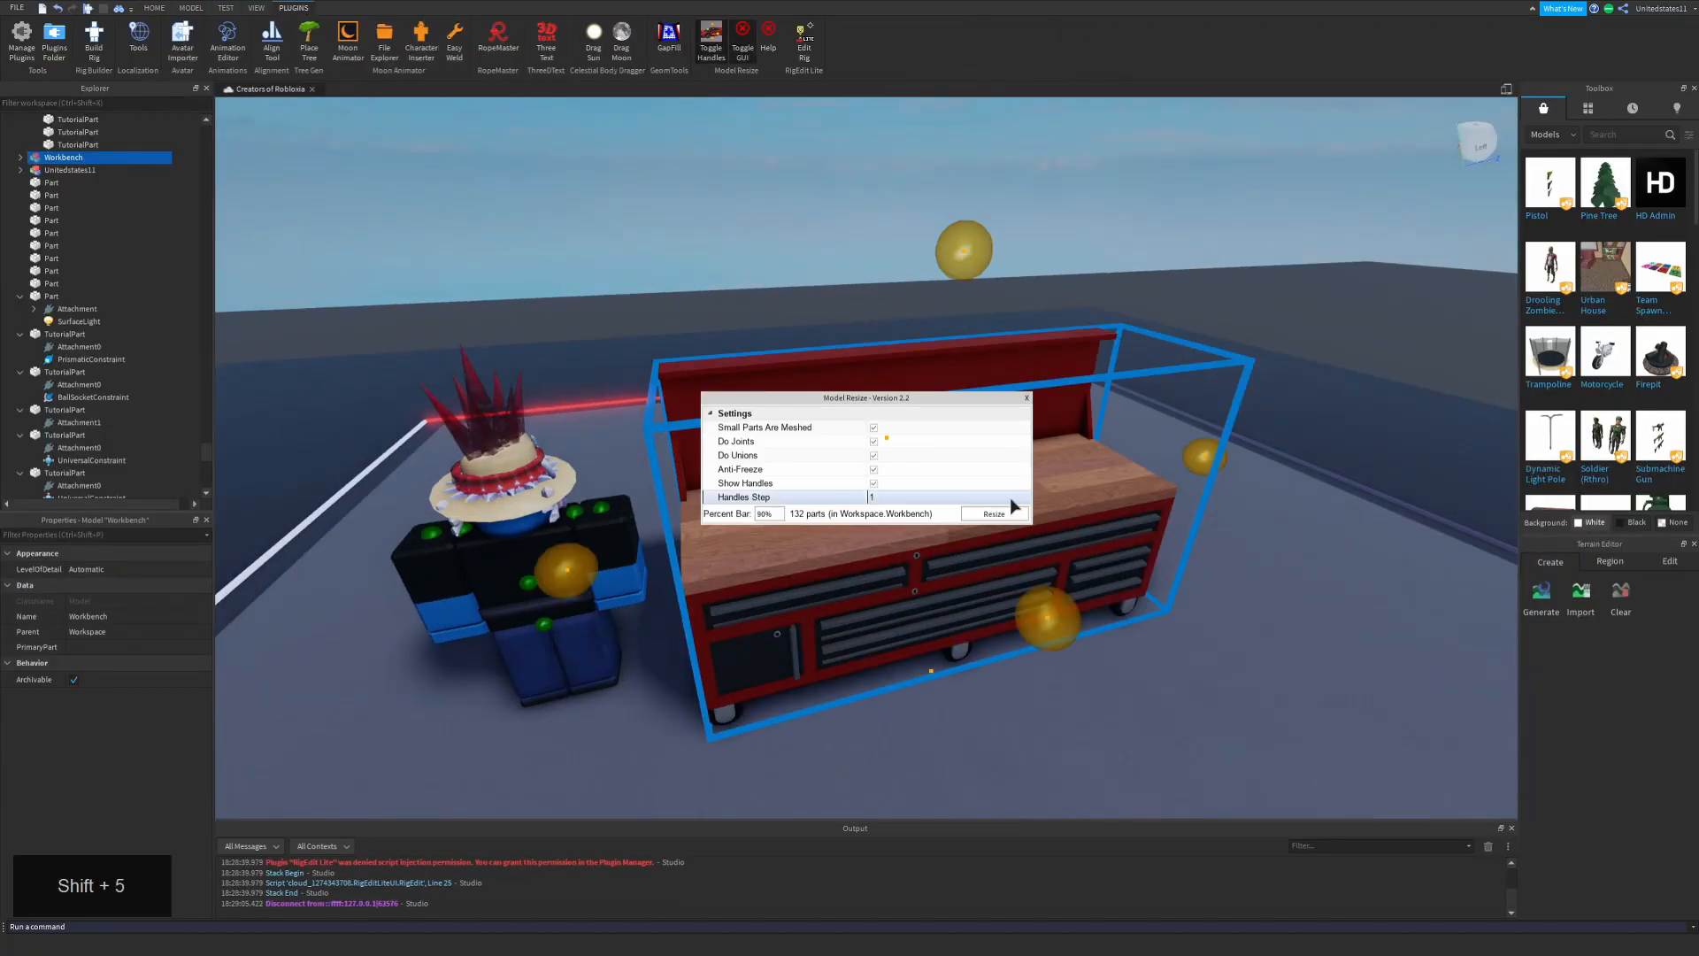
Scale the whole Workbench model to 90% with the Model Resize plugin.
click(1000, 514)
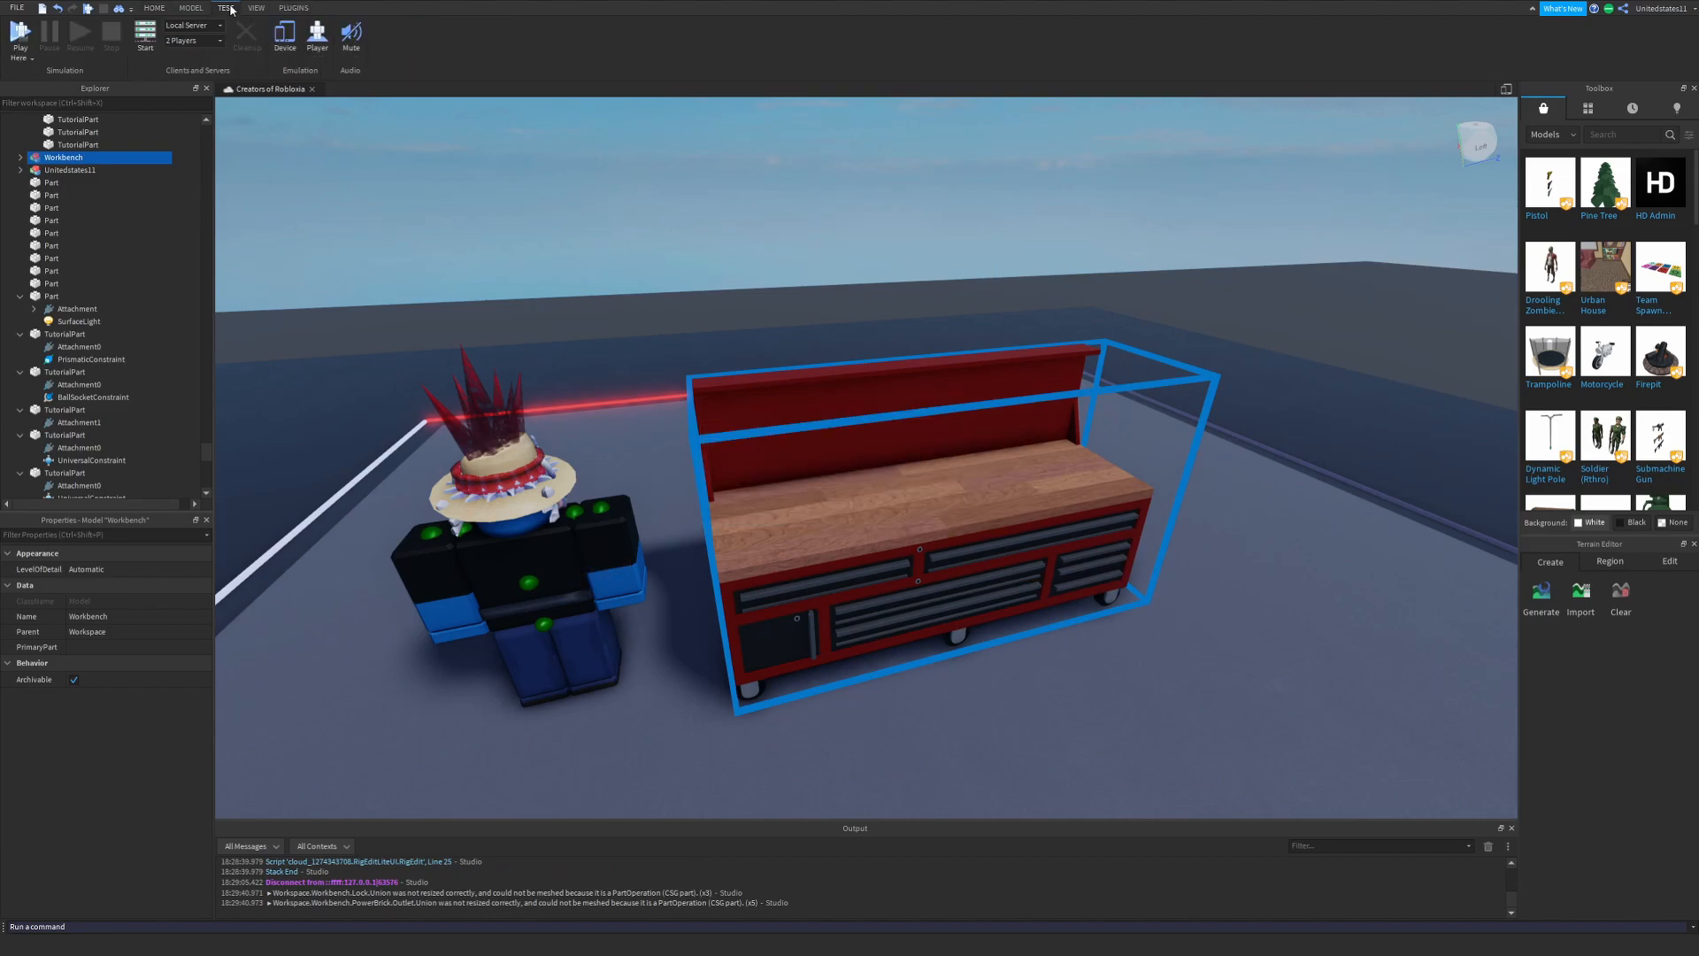
click(188, 9)
key(w)
key(shift+s)
key(z)
key(shift+a)
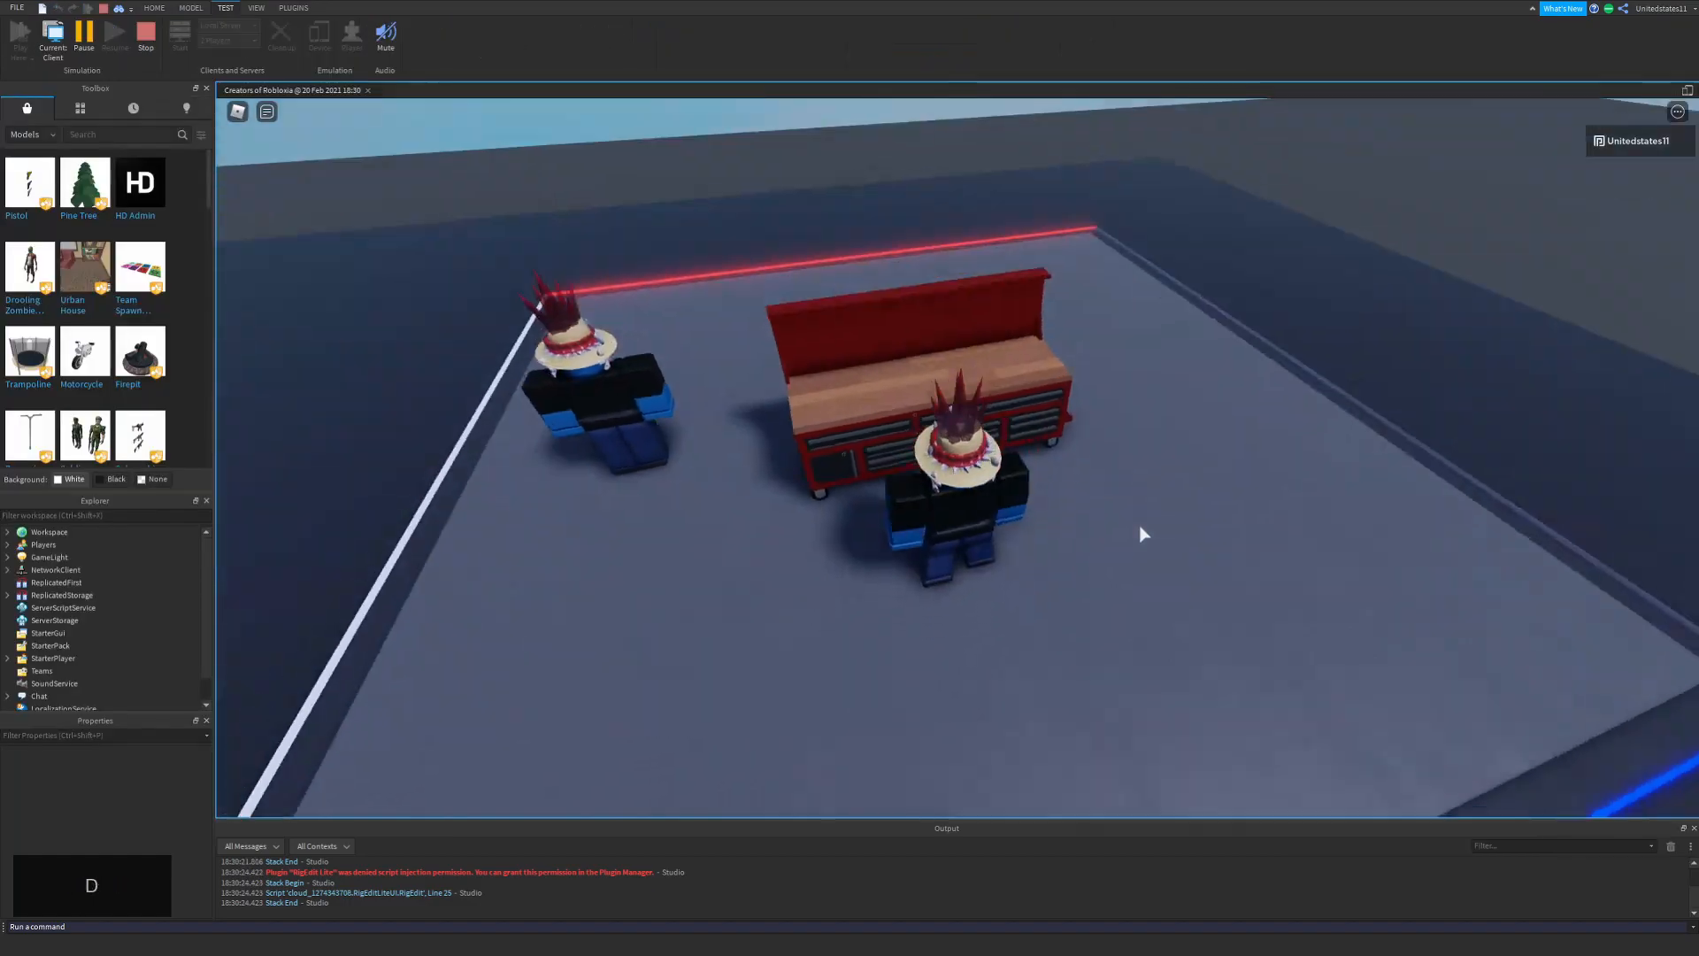
Run another playtest and inspect the resized workbench from the character's viewpoint.
key(w)
right_drag(1140, 527, 1139, 528)
scroll(1139, 527, up, 5)
key(d)
key(a)
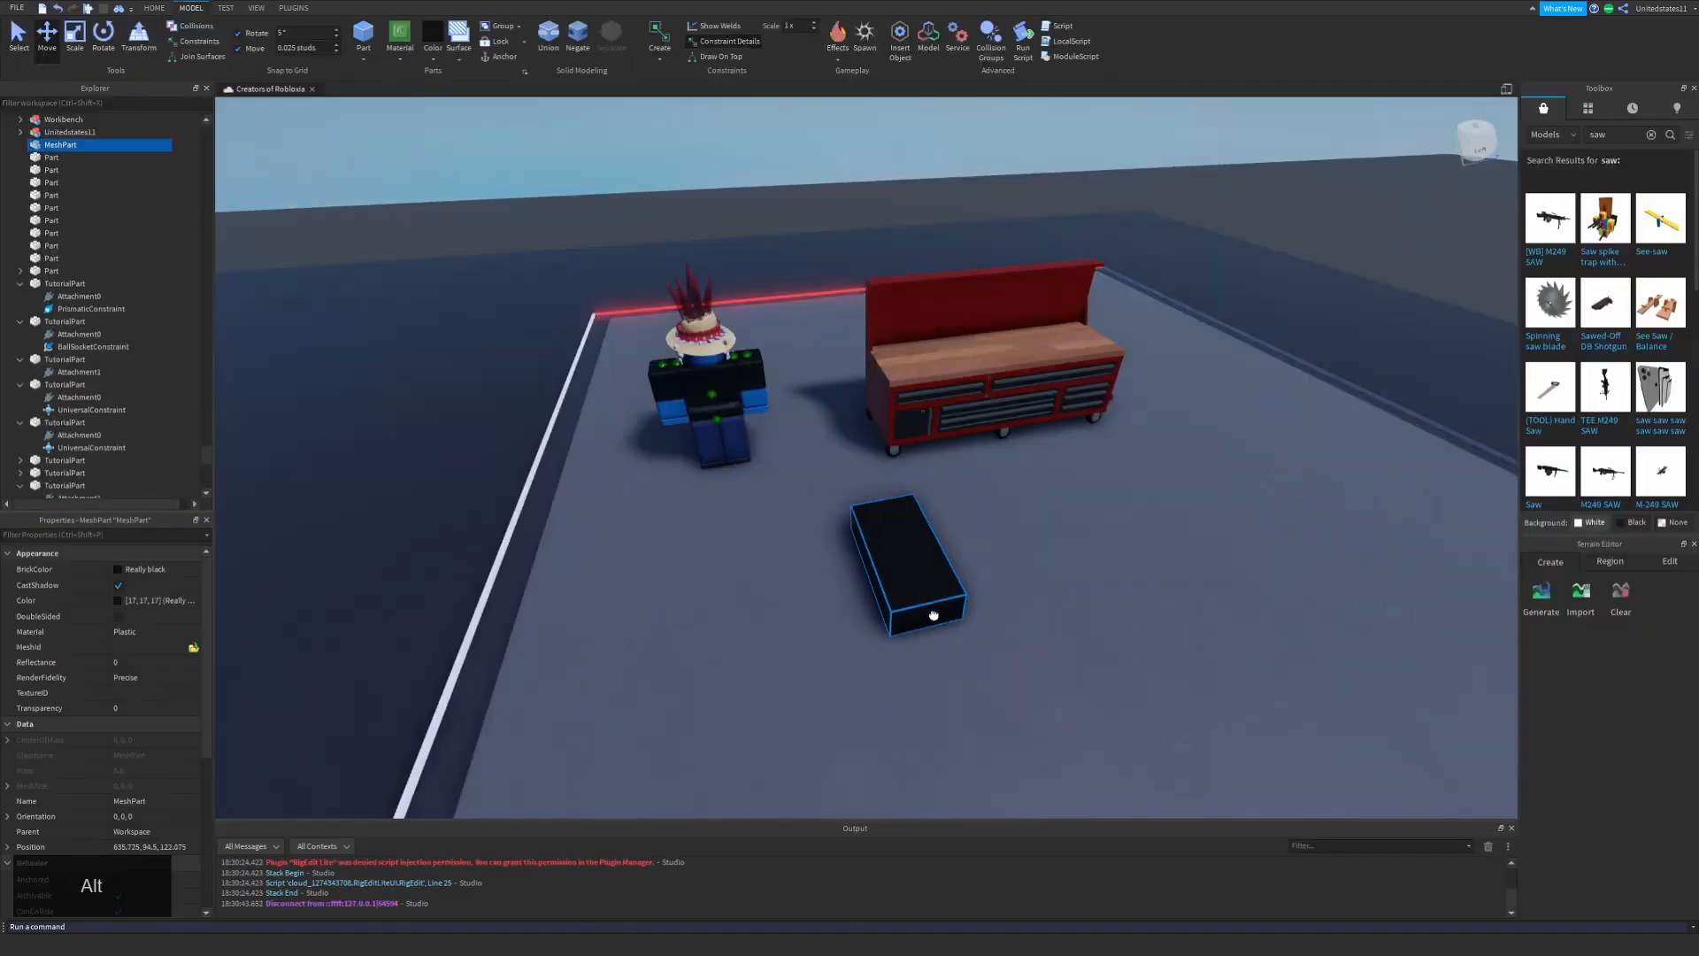
Assign a hammer mesh and texture ID 12592745 to the black mesh part on the floor.
key(Pause)
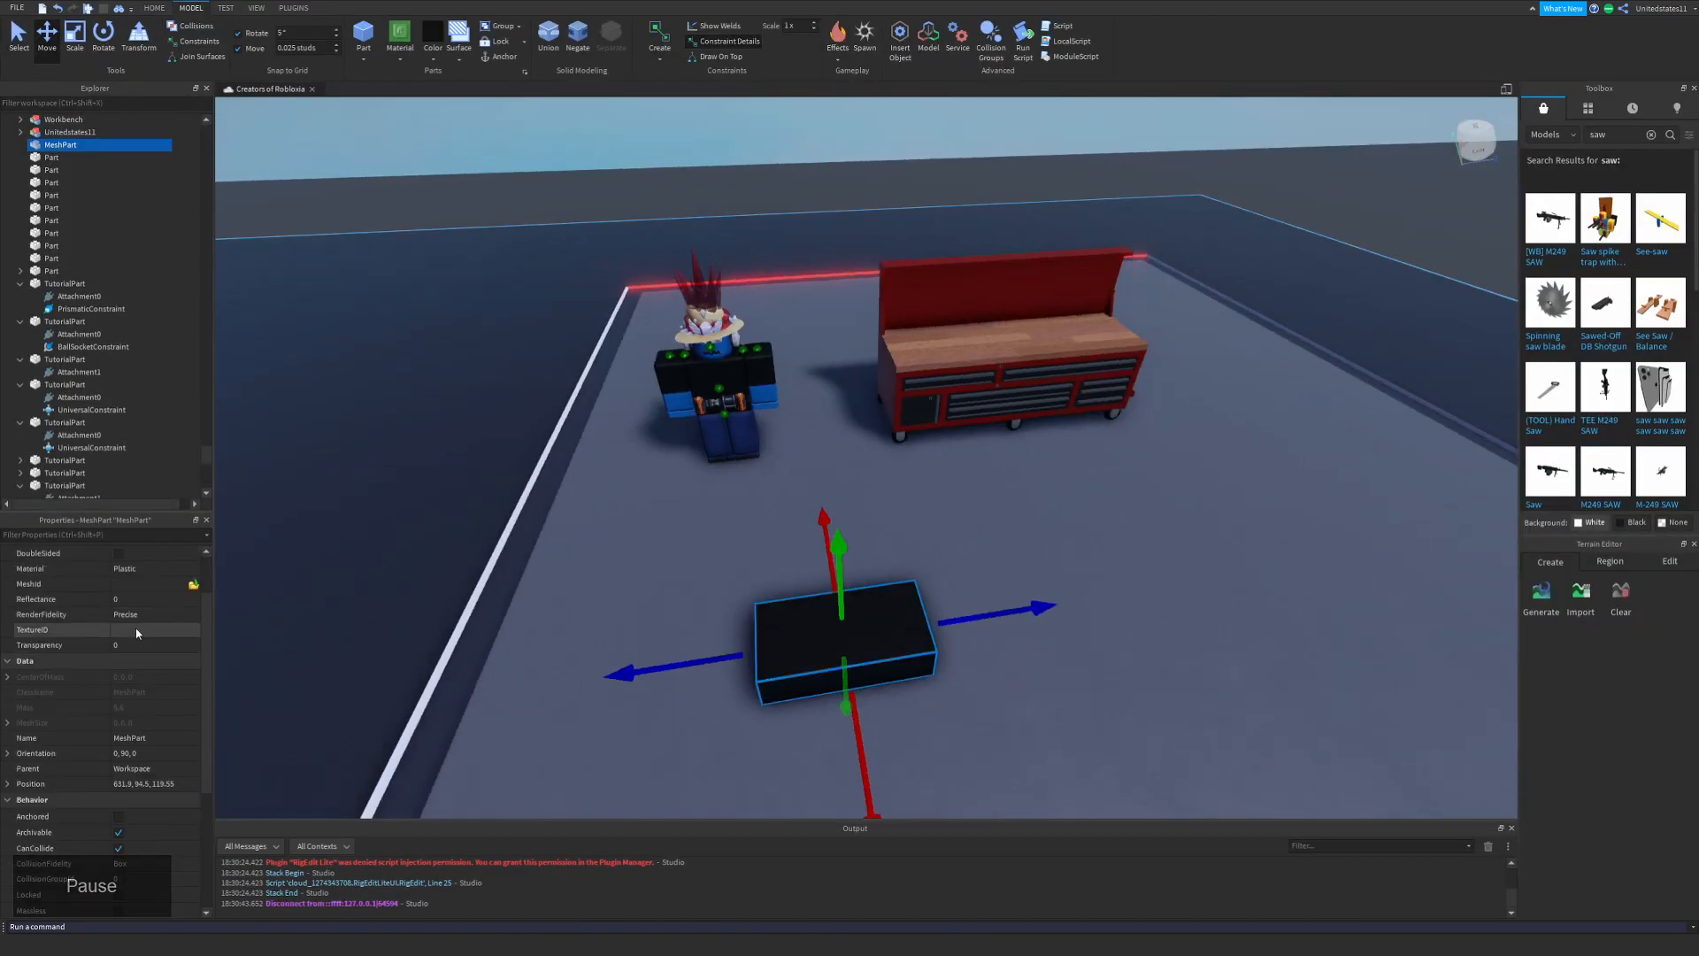
key(Return)
key(shift+w)
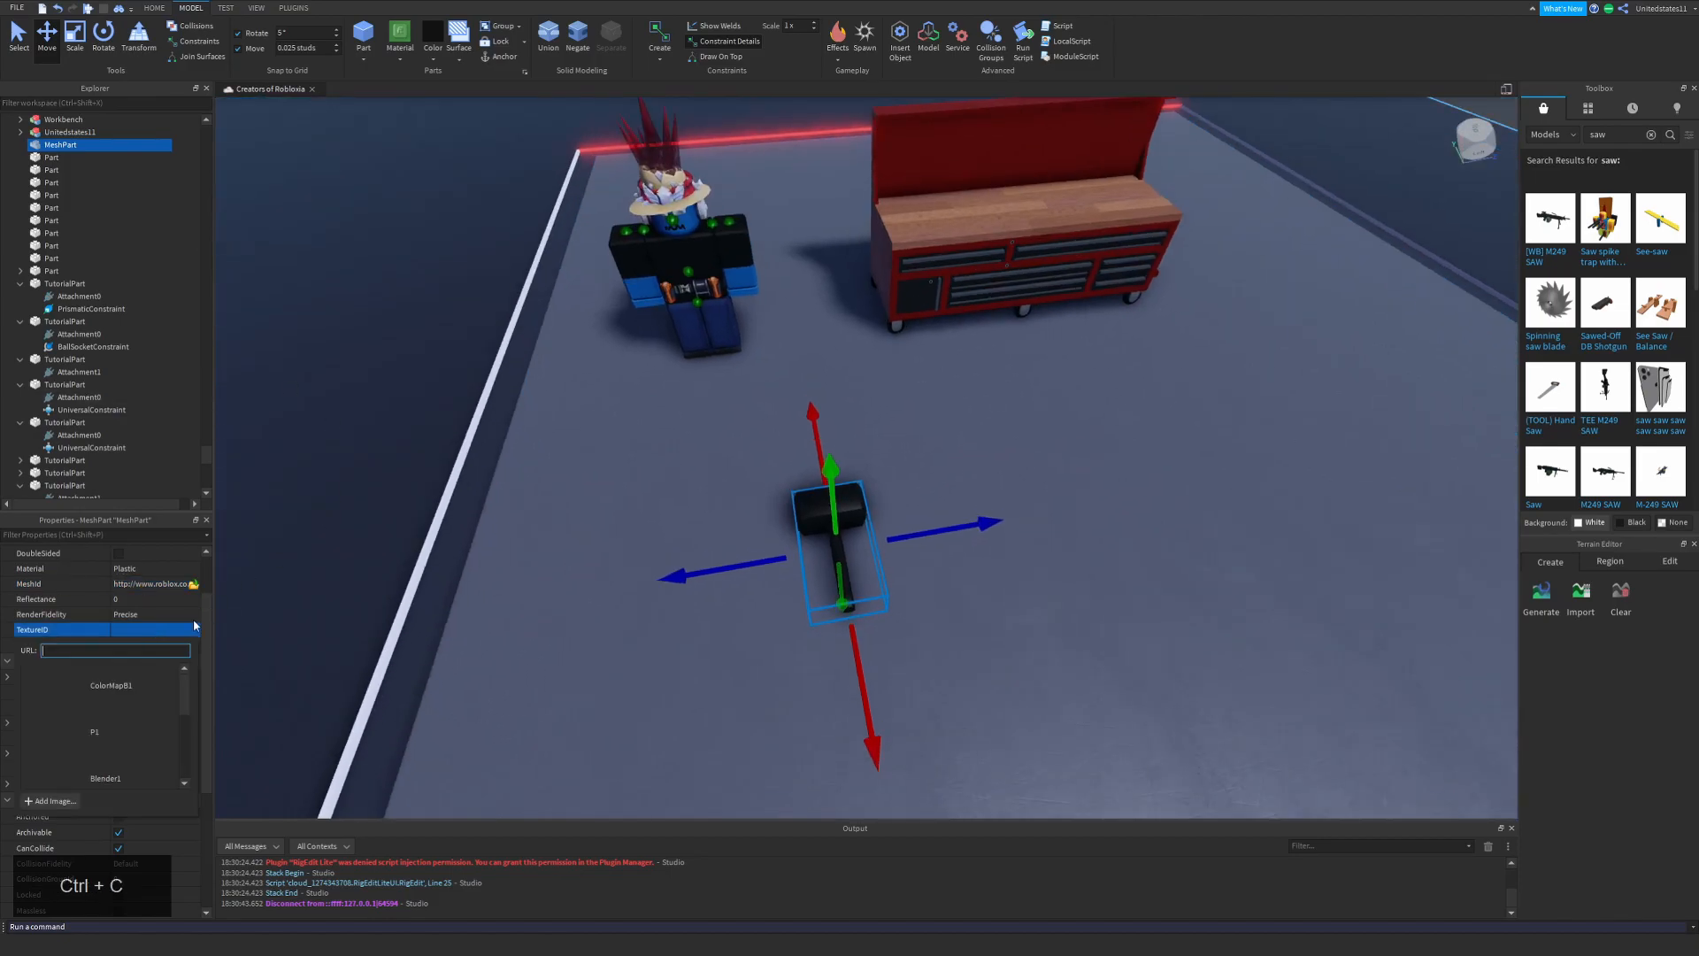
Place the hammer on the wooden bench top and resize it proportionally to suit the workbench.
right_drag(812, 520, 813, 520)
key(d)
drag(813, 521, 779, 500)
key(shift+w)
click(75, 37)
shift+drag(963, 511, 1153, 485)
Try to turn a duplicate of the hammer into a different tool by replacing its mesh ID.
click(47, 37)
key(ctrl+d)
right_drag(1152, 485, 1186, 484)
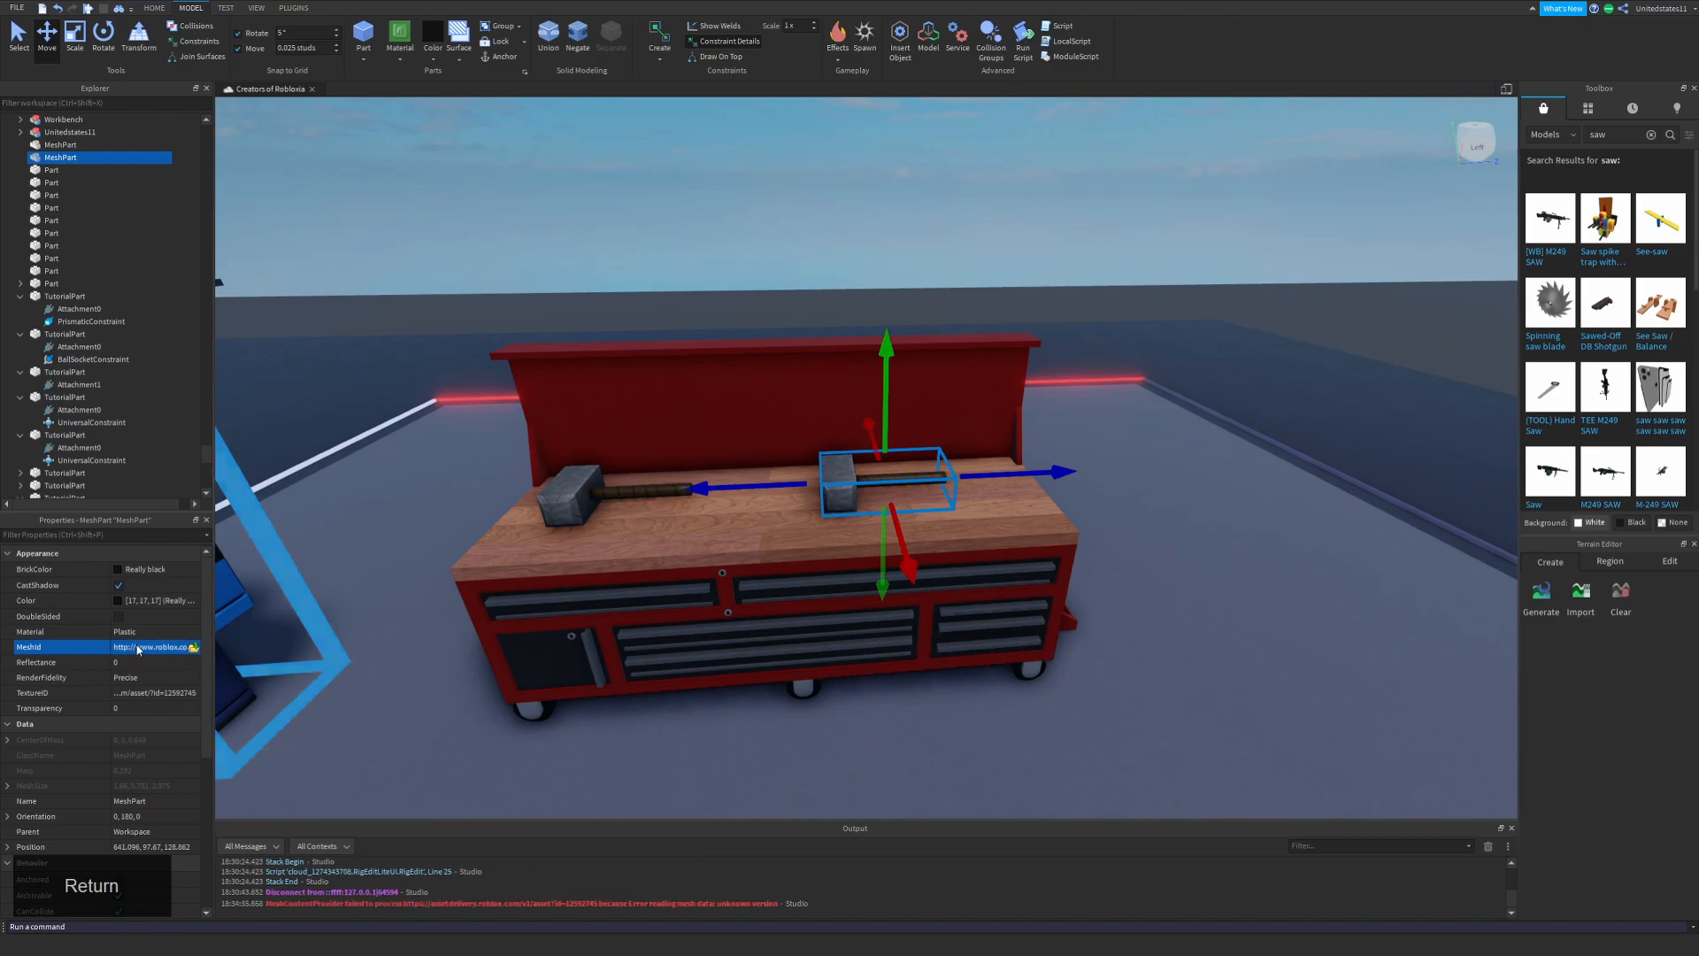
right_drag(1045, 653, 1060, 644)
click(150, 648)
key(ctrl+c)
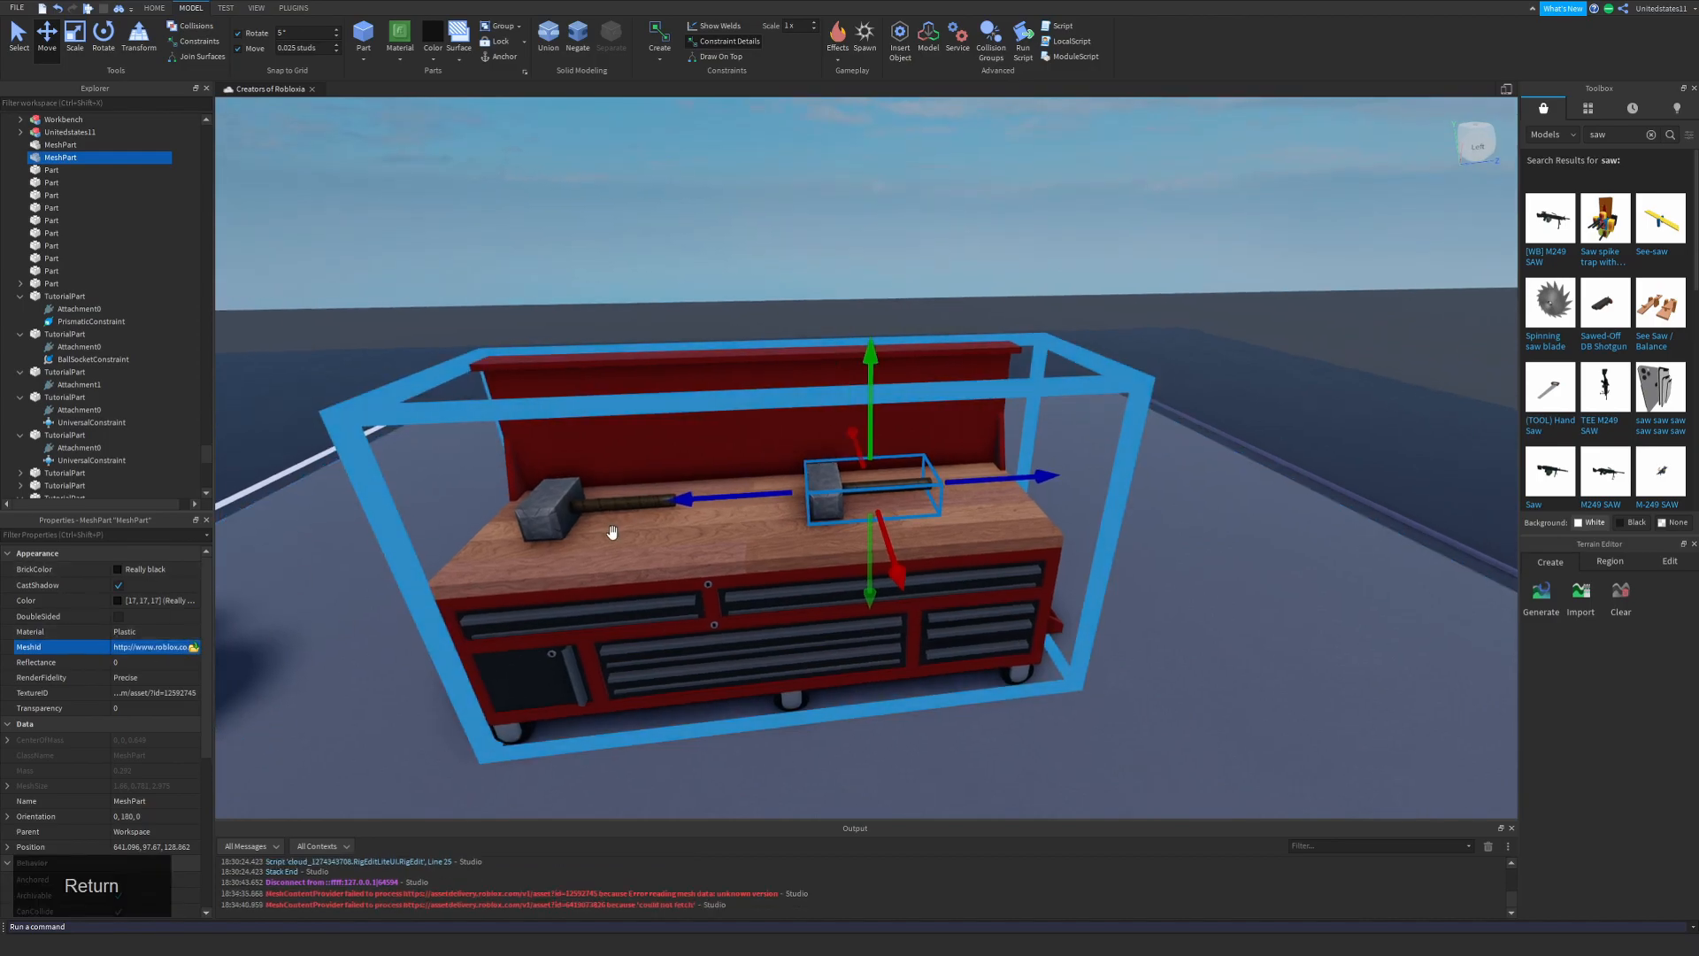
right_drag(612, 532, 584, 538)
key(shift+d)
click(150, 647)
key(ctrl+v)
key(BackSpace)
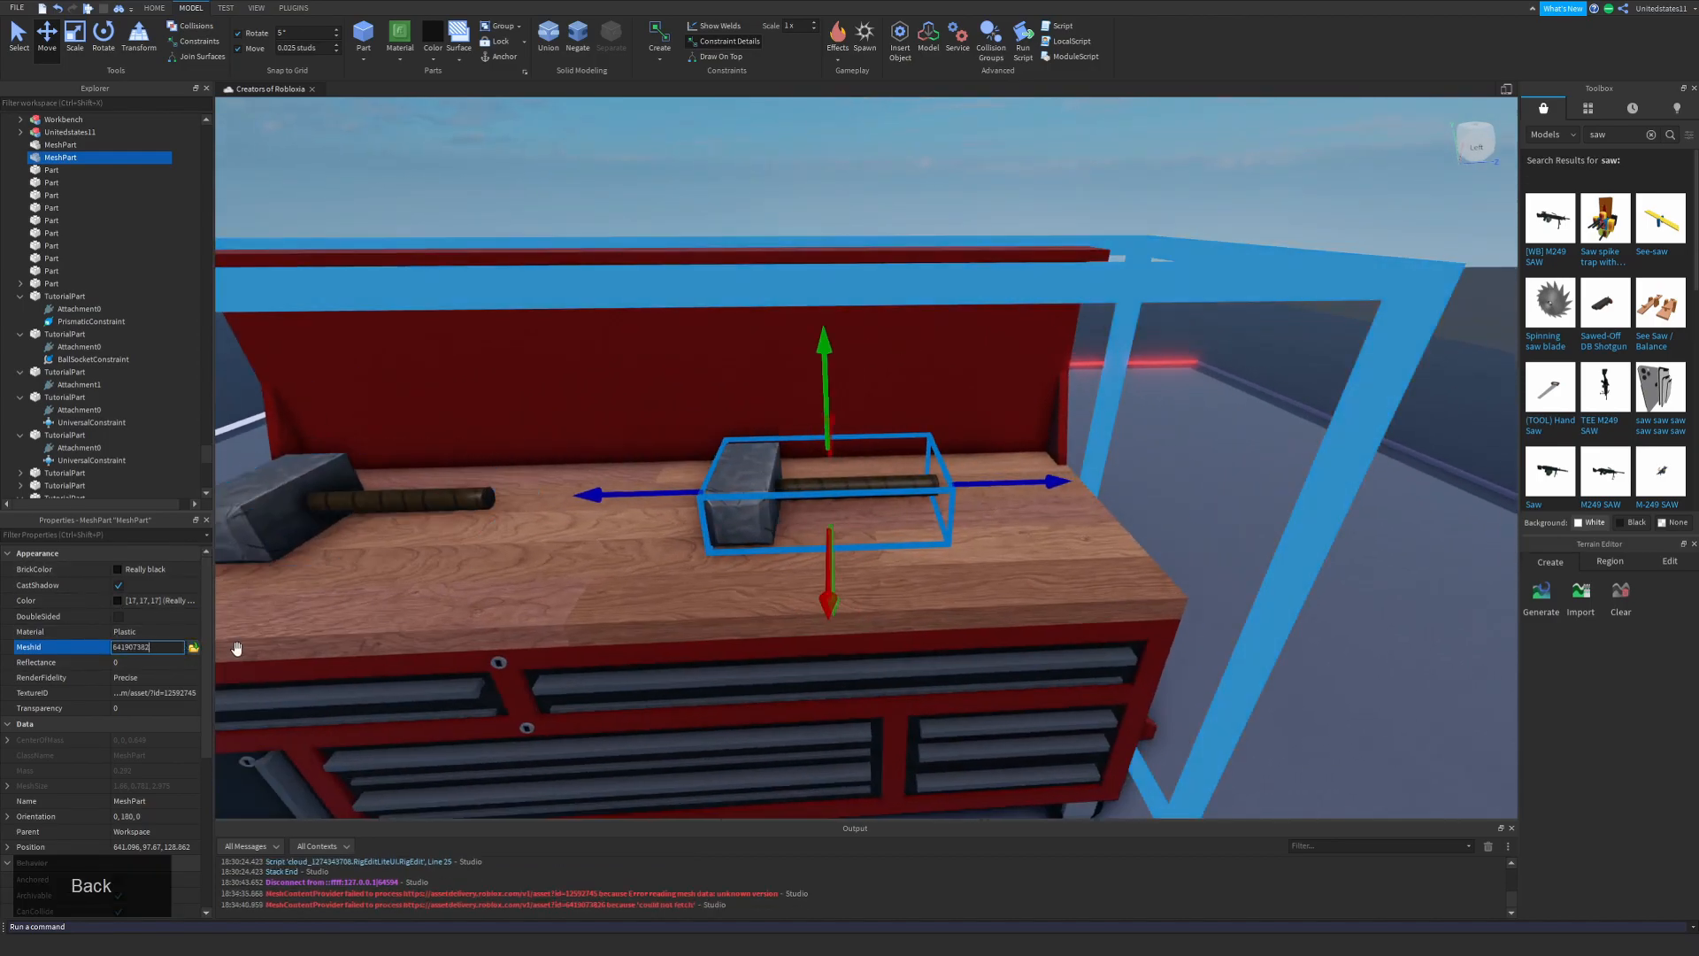
key(Return)
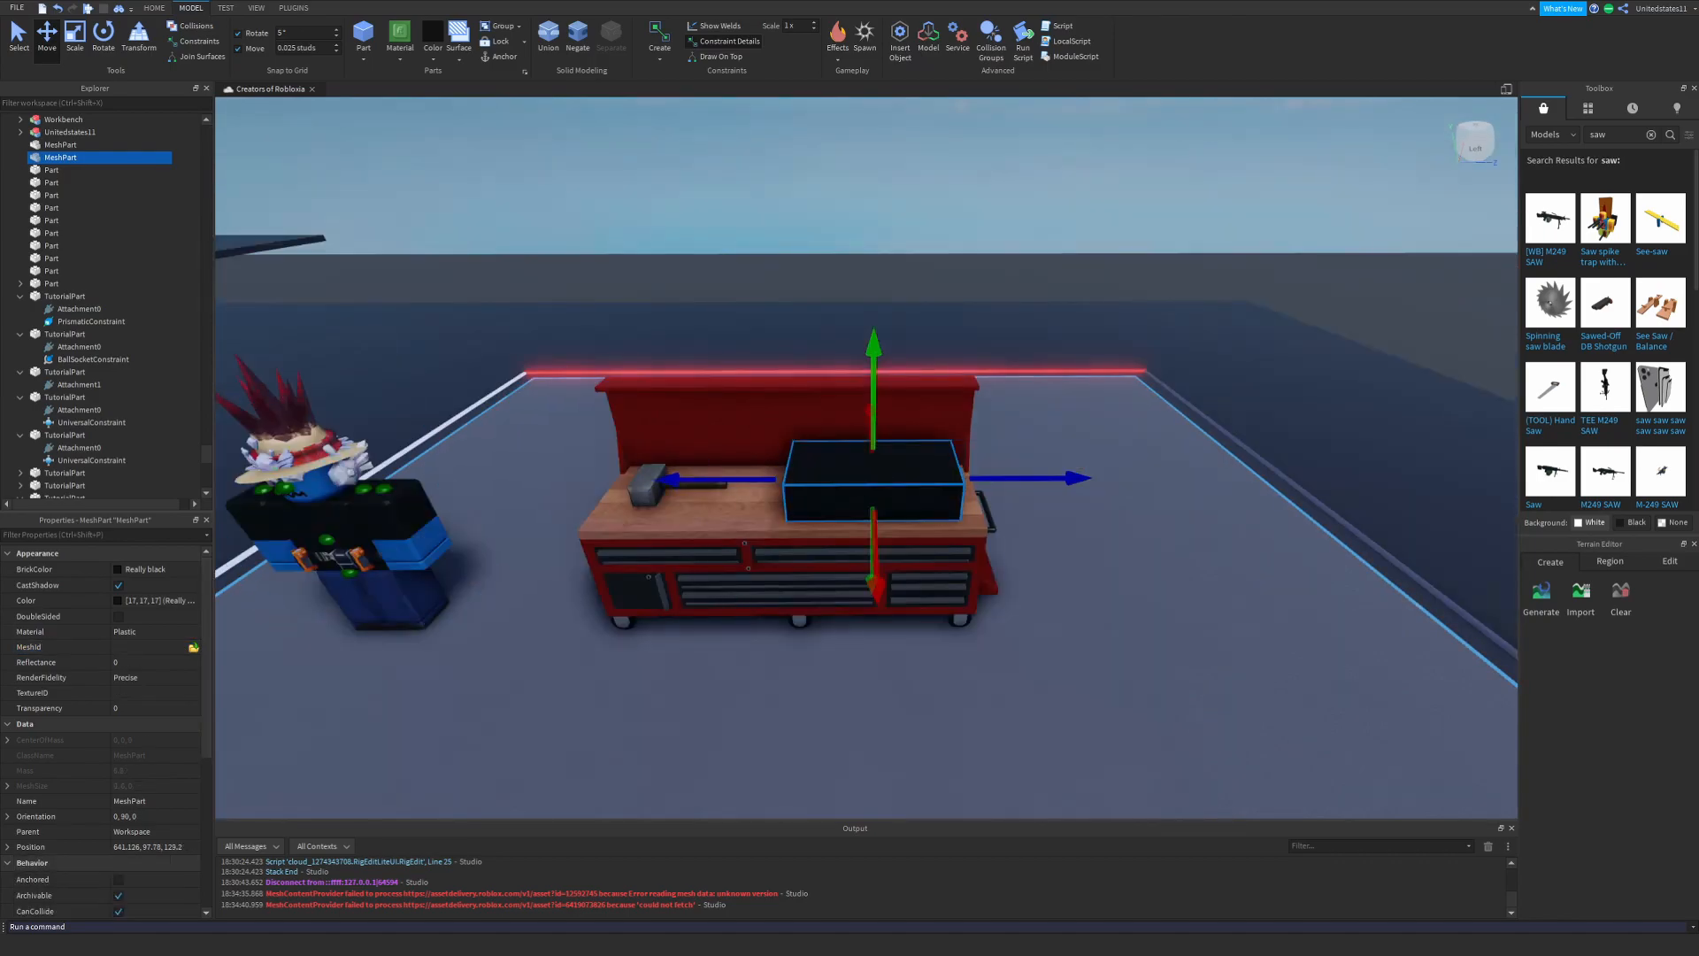
Assign the tape measure mesh to the new black mesh part, position it on the bench top and turn it to 180°.
key(ctrl+c)
mouse_move(849, 531)
right_down()
mouse_move(848, 504)
mouse_move(851, 533)
right_up()
key(Return)
scroll(852, 532, up, 4)
click(75, 37)
drag(812, 565, 867, 570)
key(r)
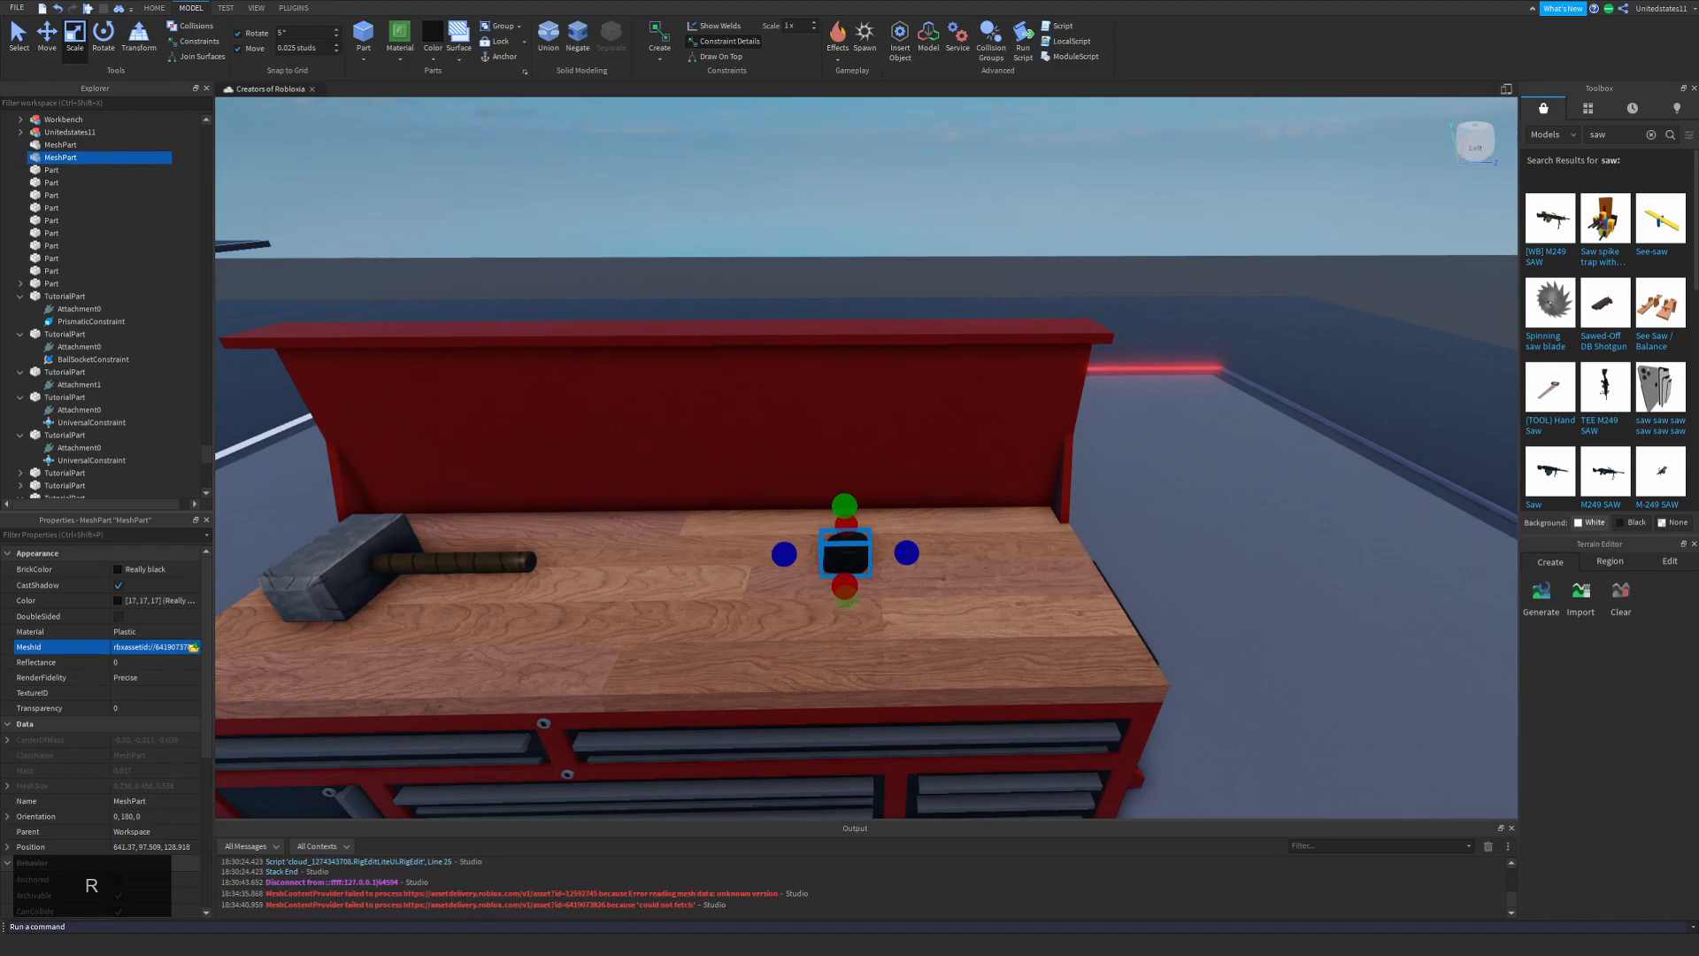
right_drag(383, 365, 383, 347)
click(140, 694)
key(ctrl+v)
key(Return)
right_drag(701, 459, 701, 514)
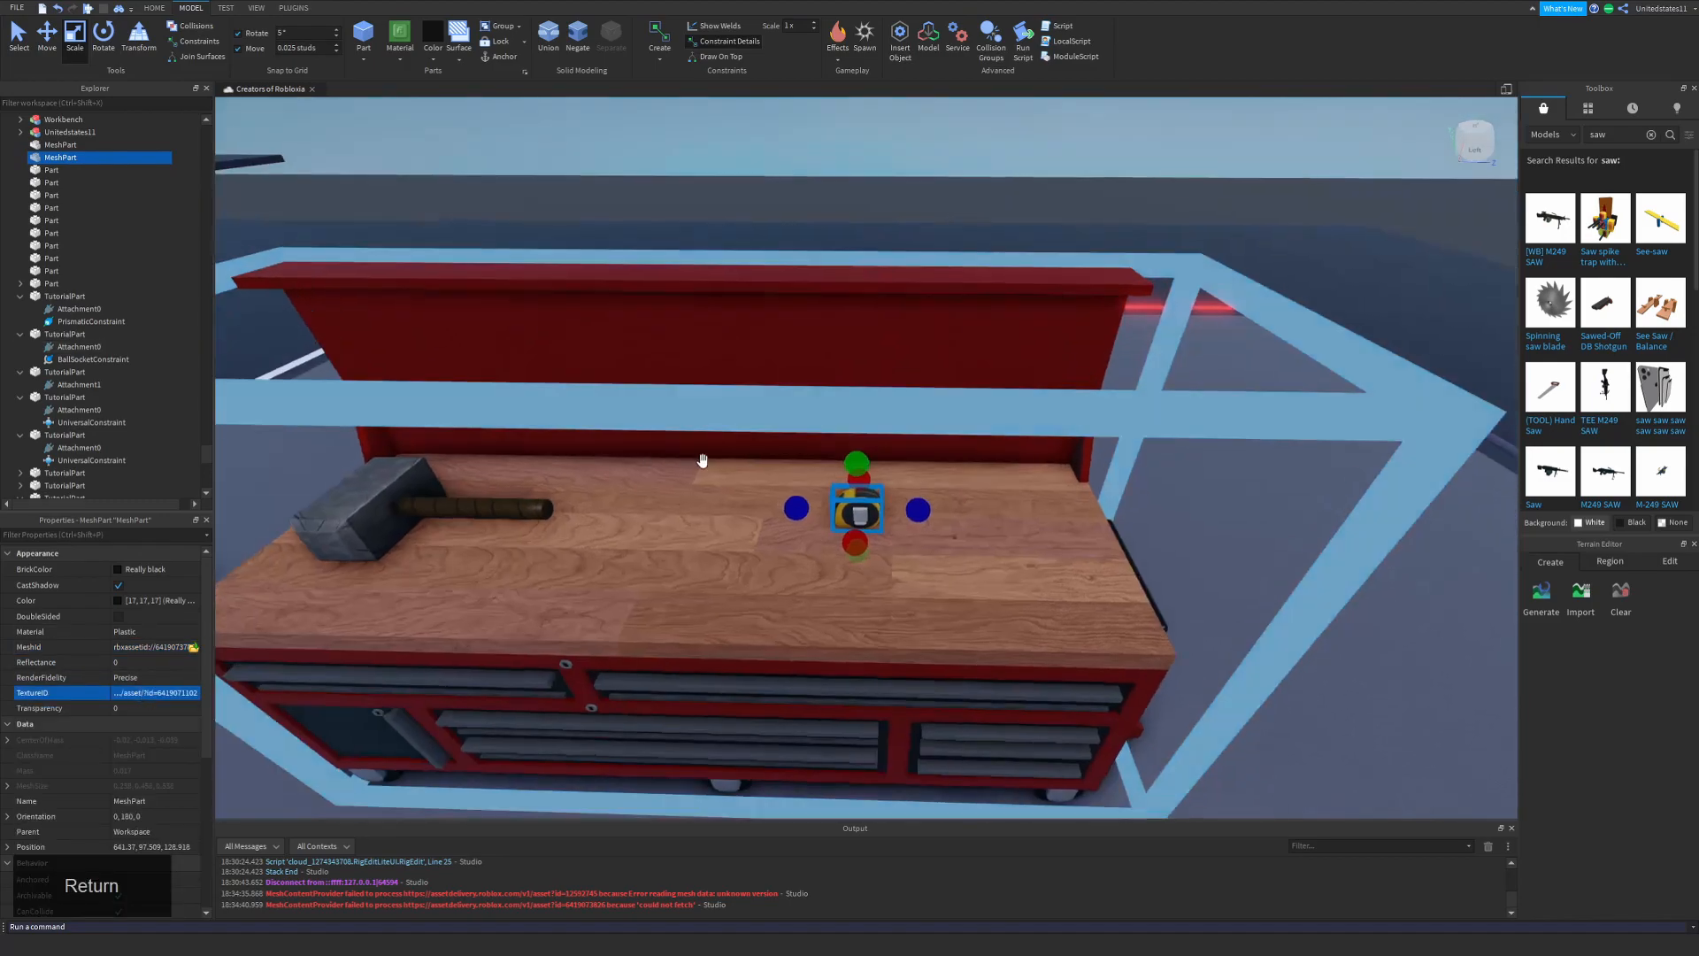
Enlarge the tape measure proportionally and rotate it about its vertical axis on the bench top.
scroll(831, 478, up, 3)
shift+drag(855, 467, 853, 424)
click(103, 38)
drag(679, 551, 619, 578)
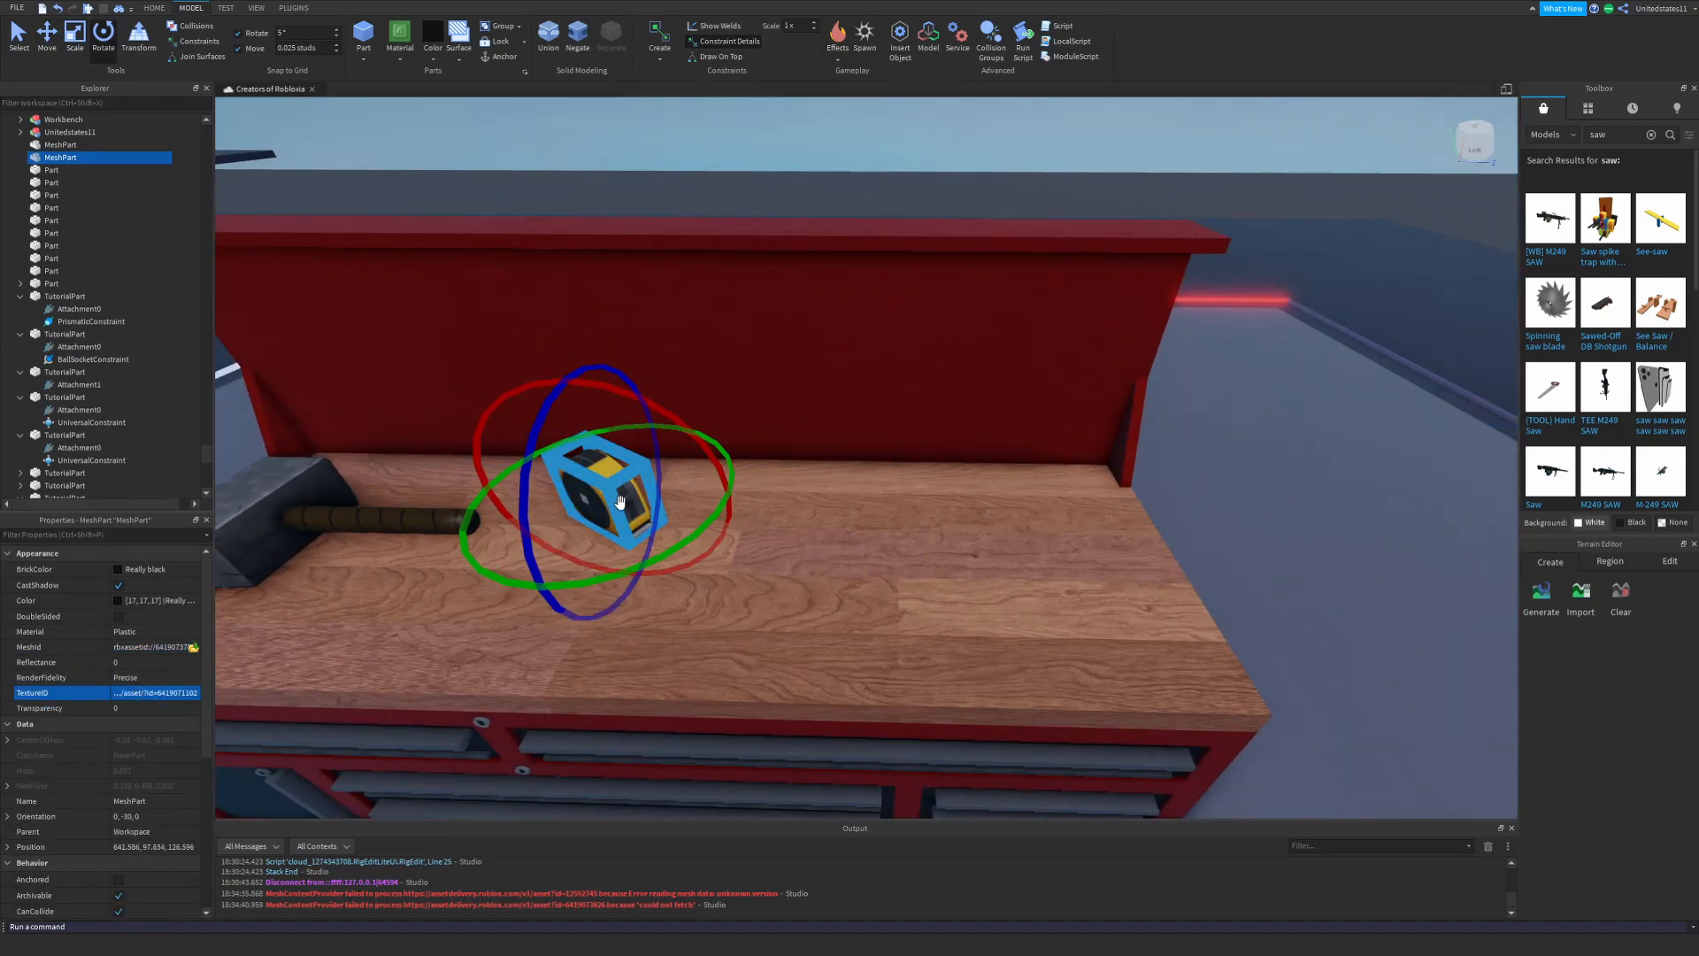
scroll(822, 573, down, 5)
Turn the hammer to -90°, tilt it upright with its head down, and lean it against the backboard on the bench top.
click(824, 541)
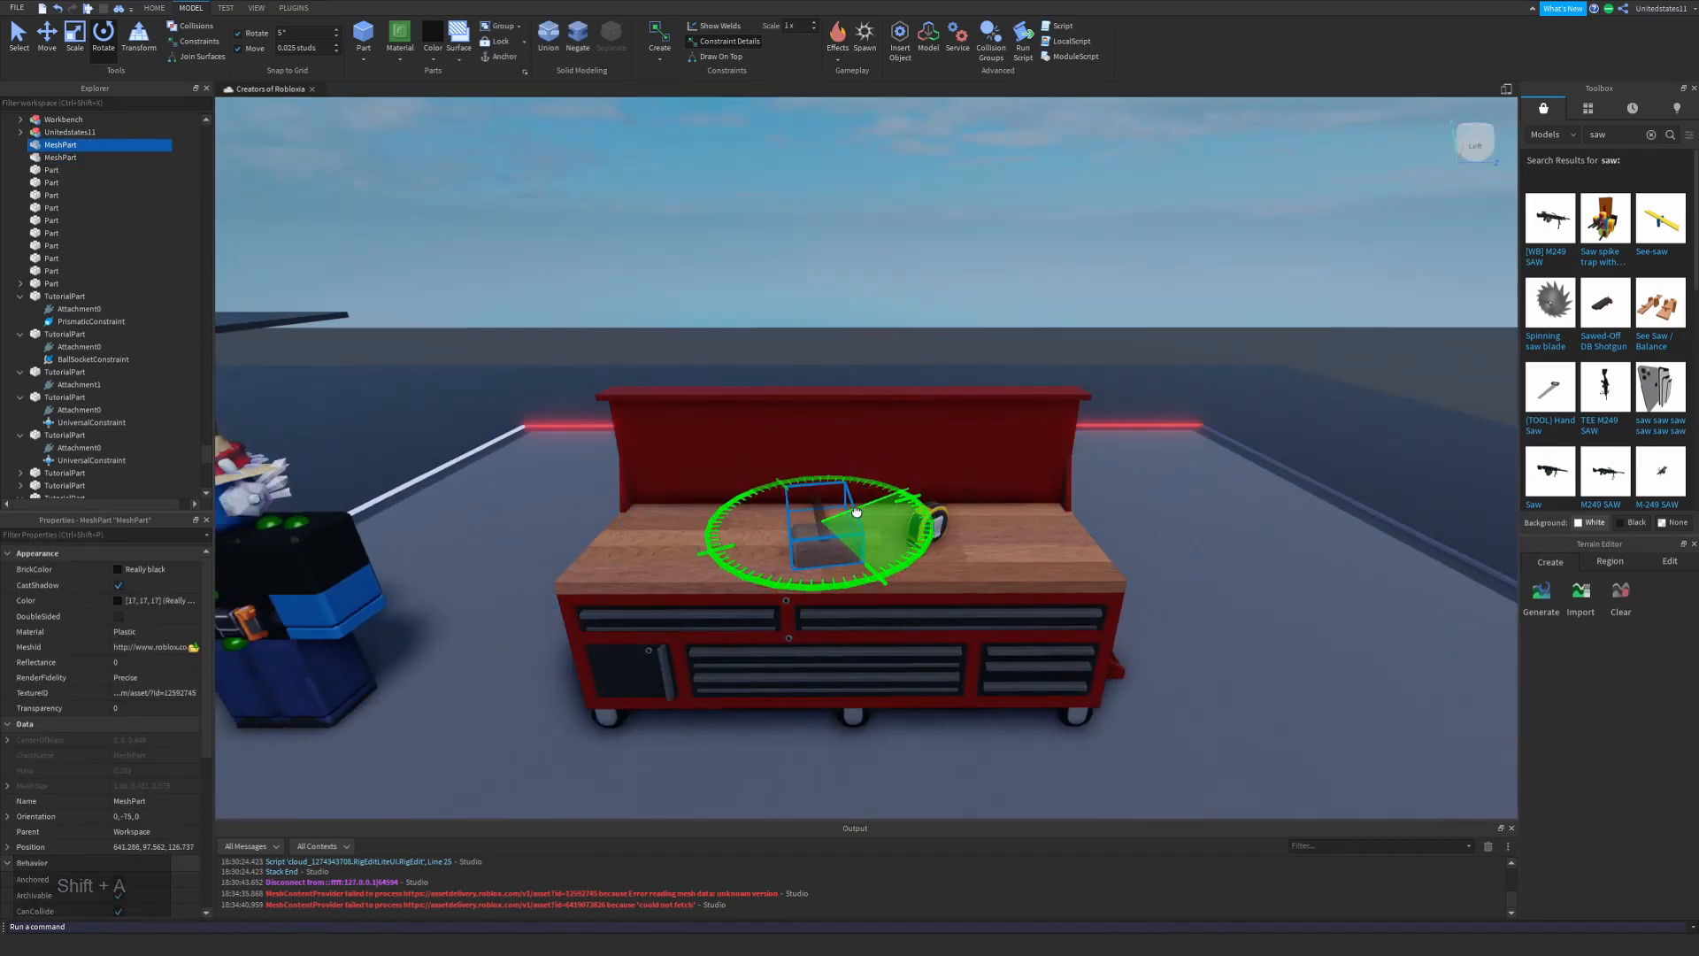
drag(856, 512, 843, 500)
key(shift+a)
right_drag(849, 496, 936, 491)
drag(936, 478, 837, 457)
click(47, 37)
right_drag(849, 460, 924, 469)
drag(929, 502, 894, 495)
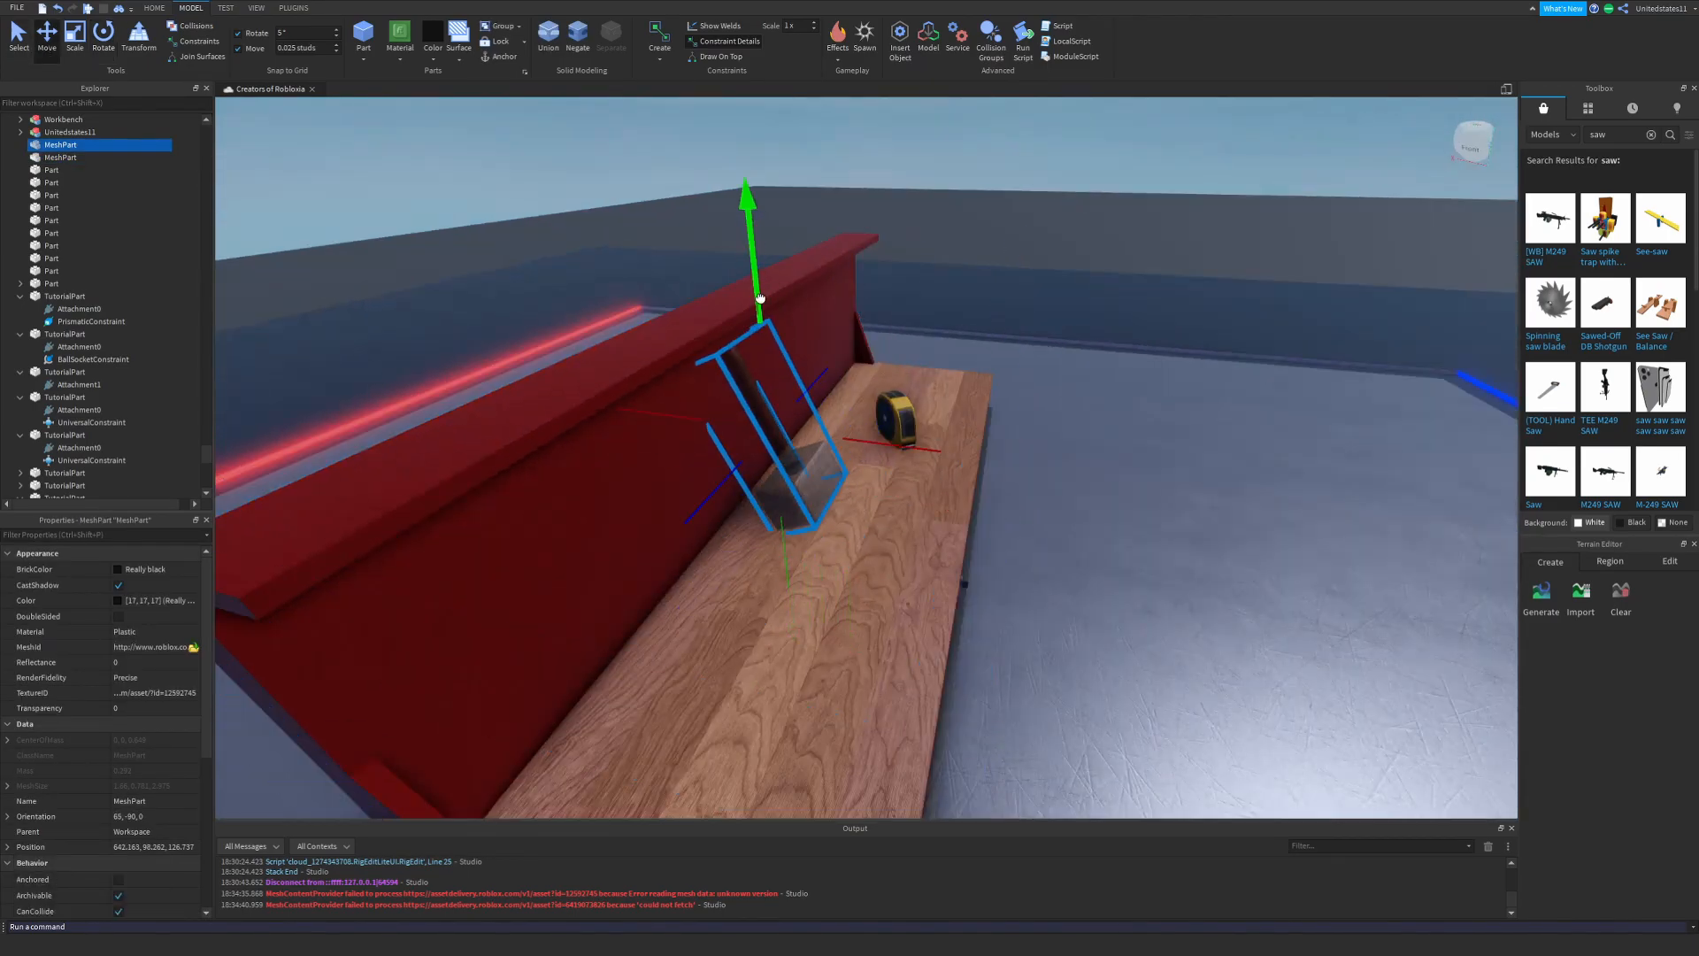
drag(758, 301, 761, 315)
click(1044, 456)
key(shift+w)
right_drag(778, 531, 766, 473)
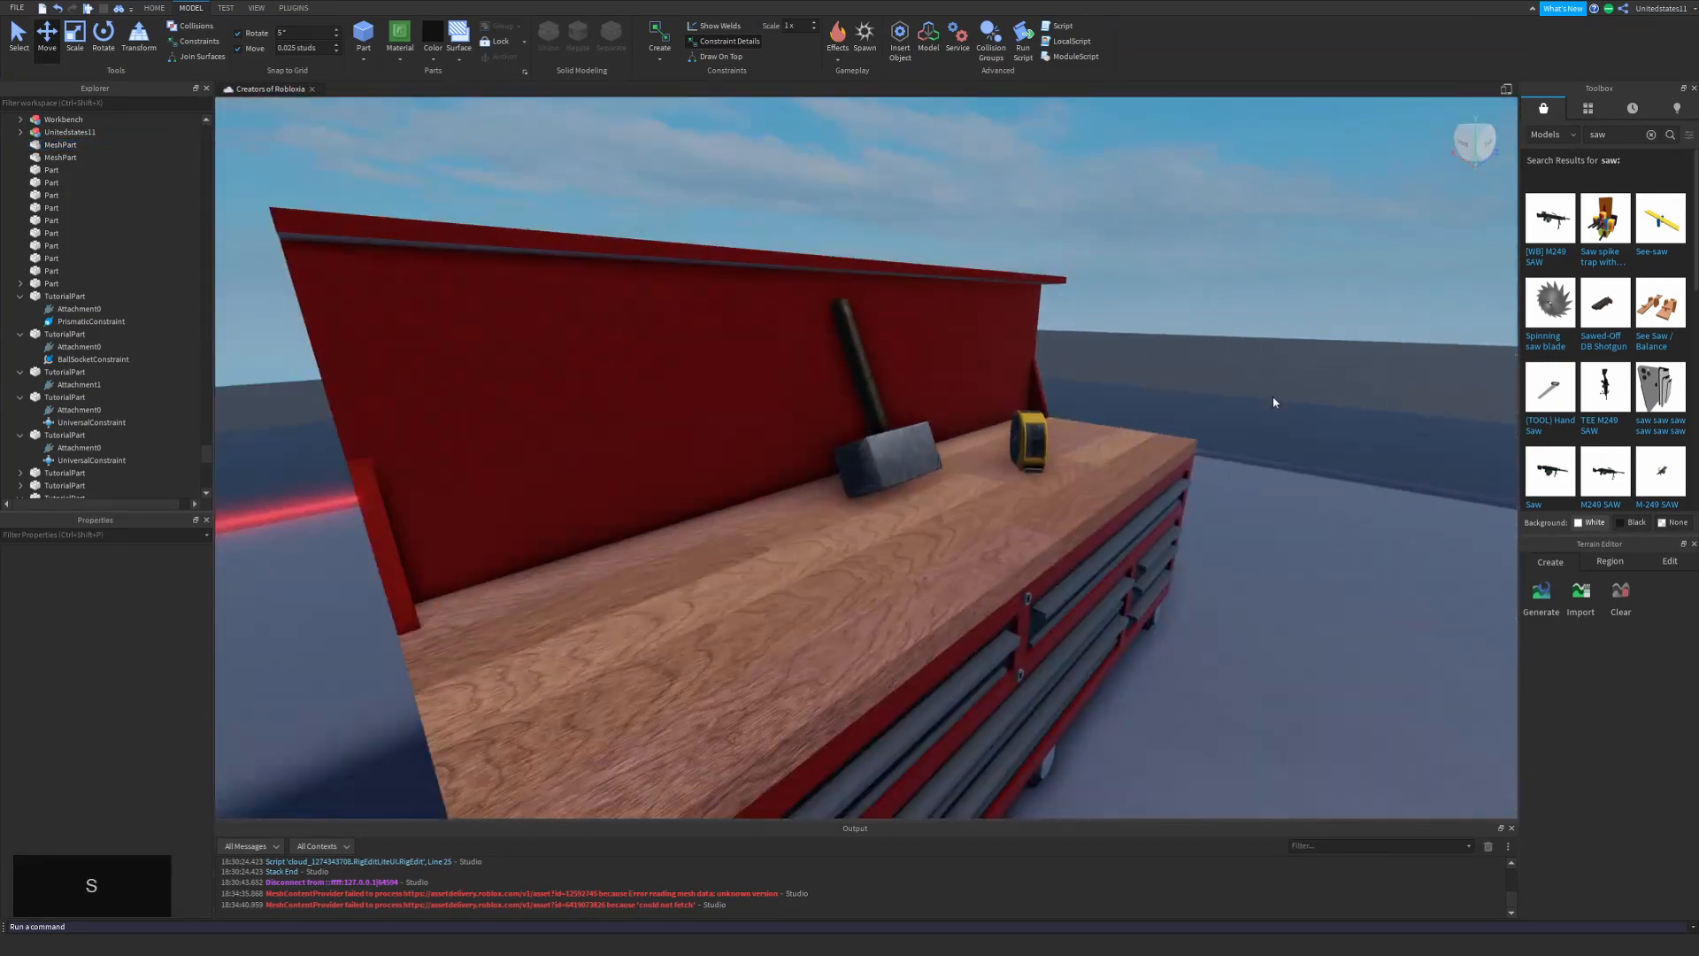
key(s)
right_drag(1273, 398, 1273, 398)
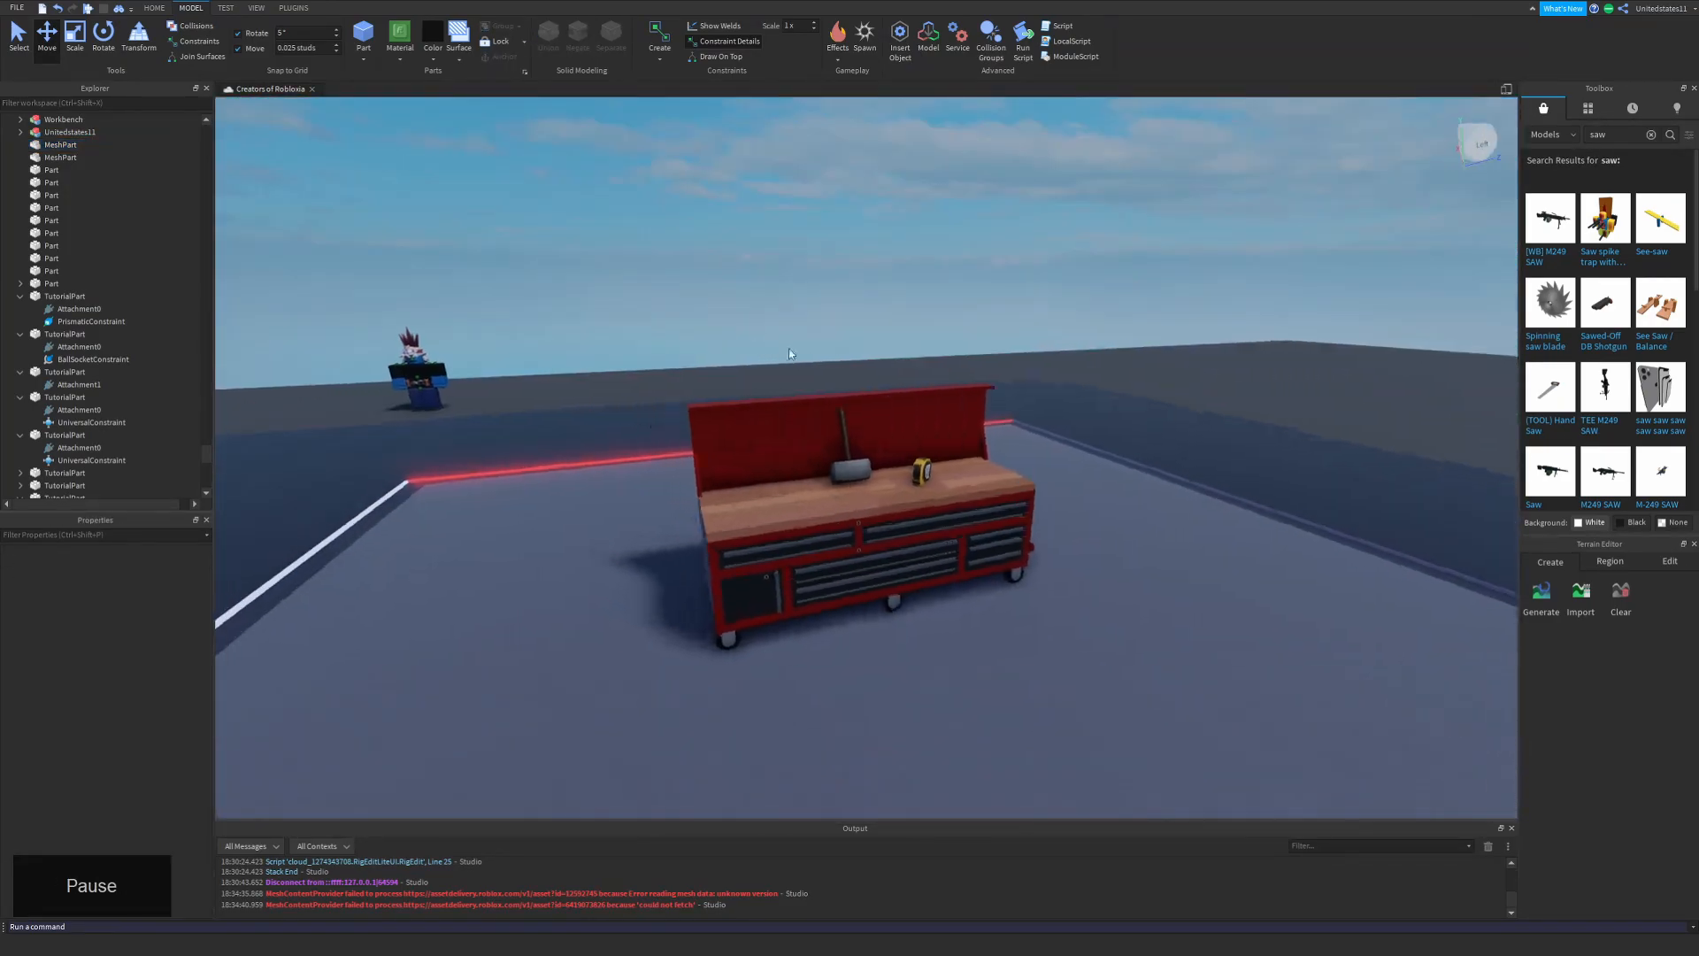
Examine the assembled workbench with the hammer and tape measure from its front and handle side.
key(shift+a)
right_drag(789, 347, 788, 348)
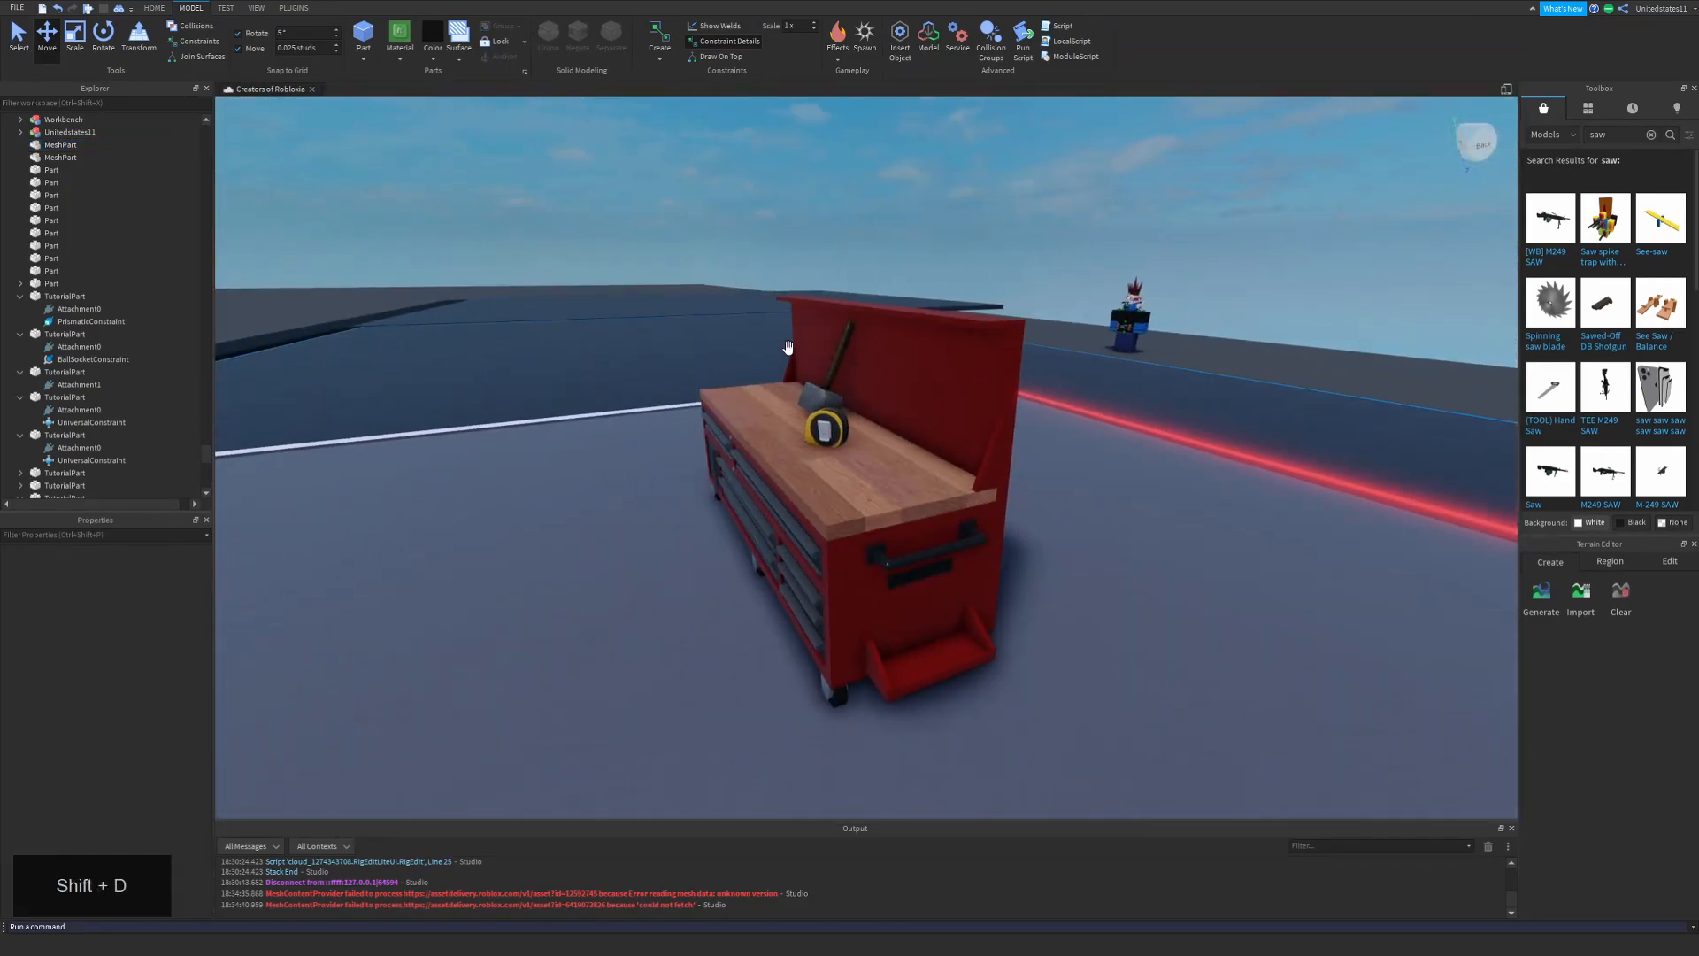
right_drag(1117, 147, 1117, 147)
scroll(1118, 147, up, 3)
key(shift+a)
key(shift+d)
key(shift+a)
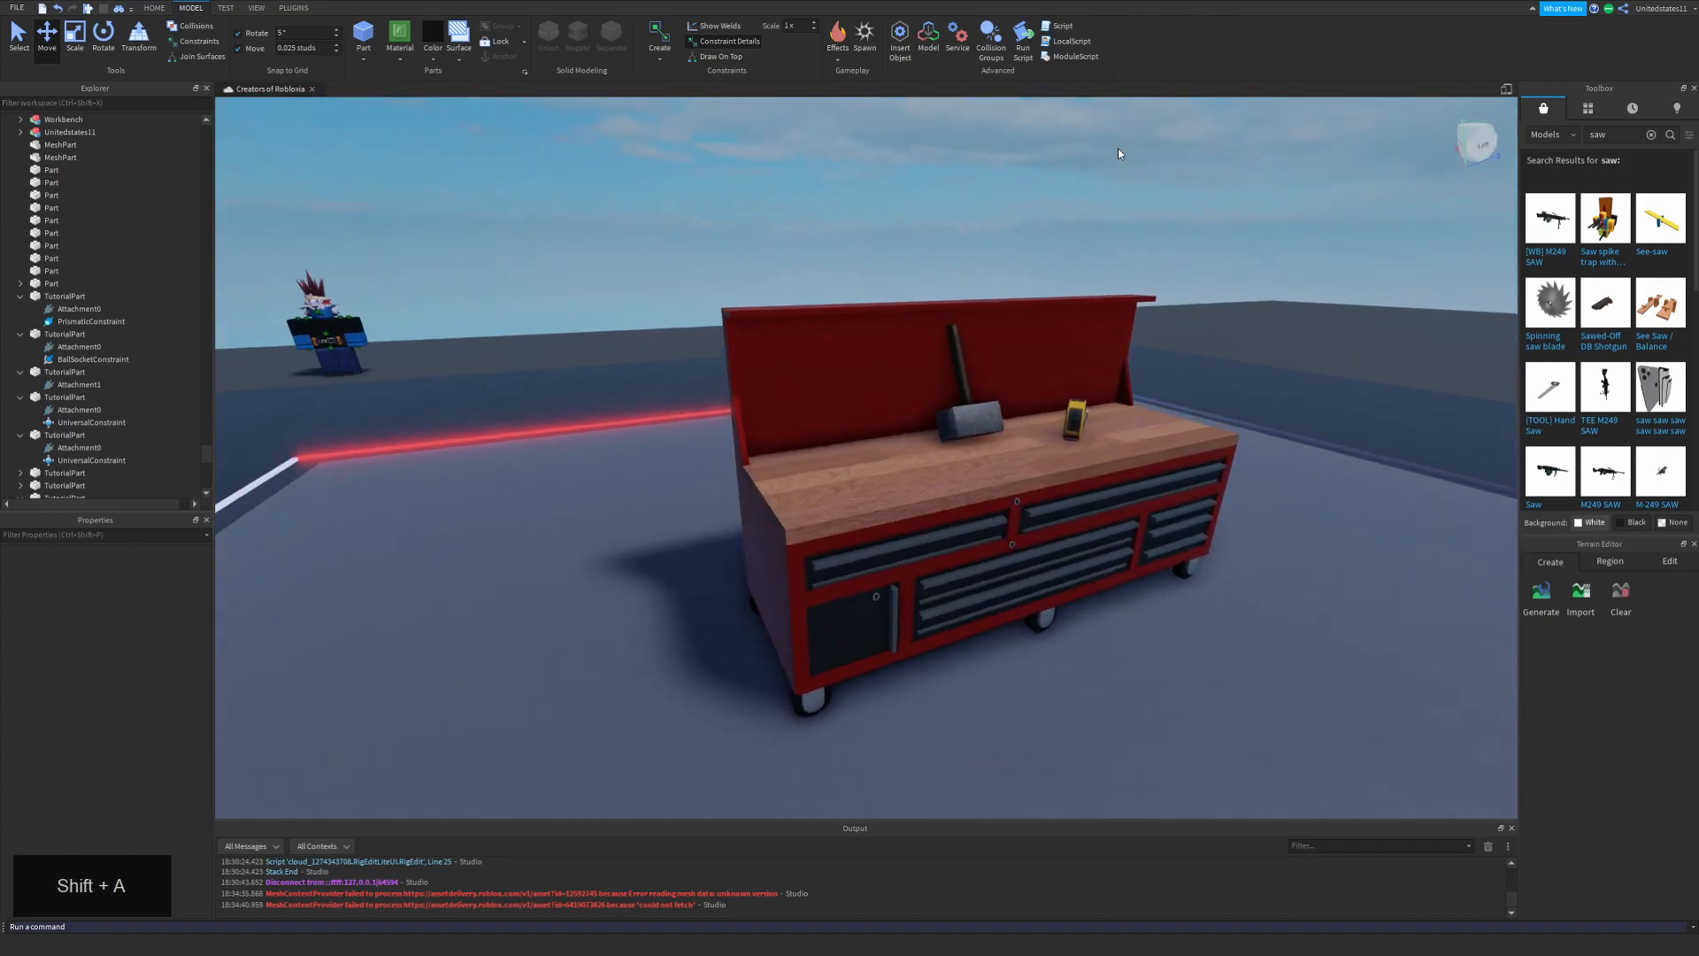
key(shift+d)
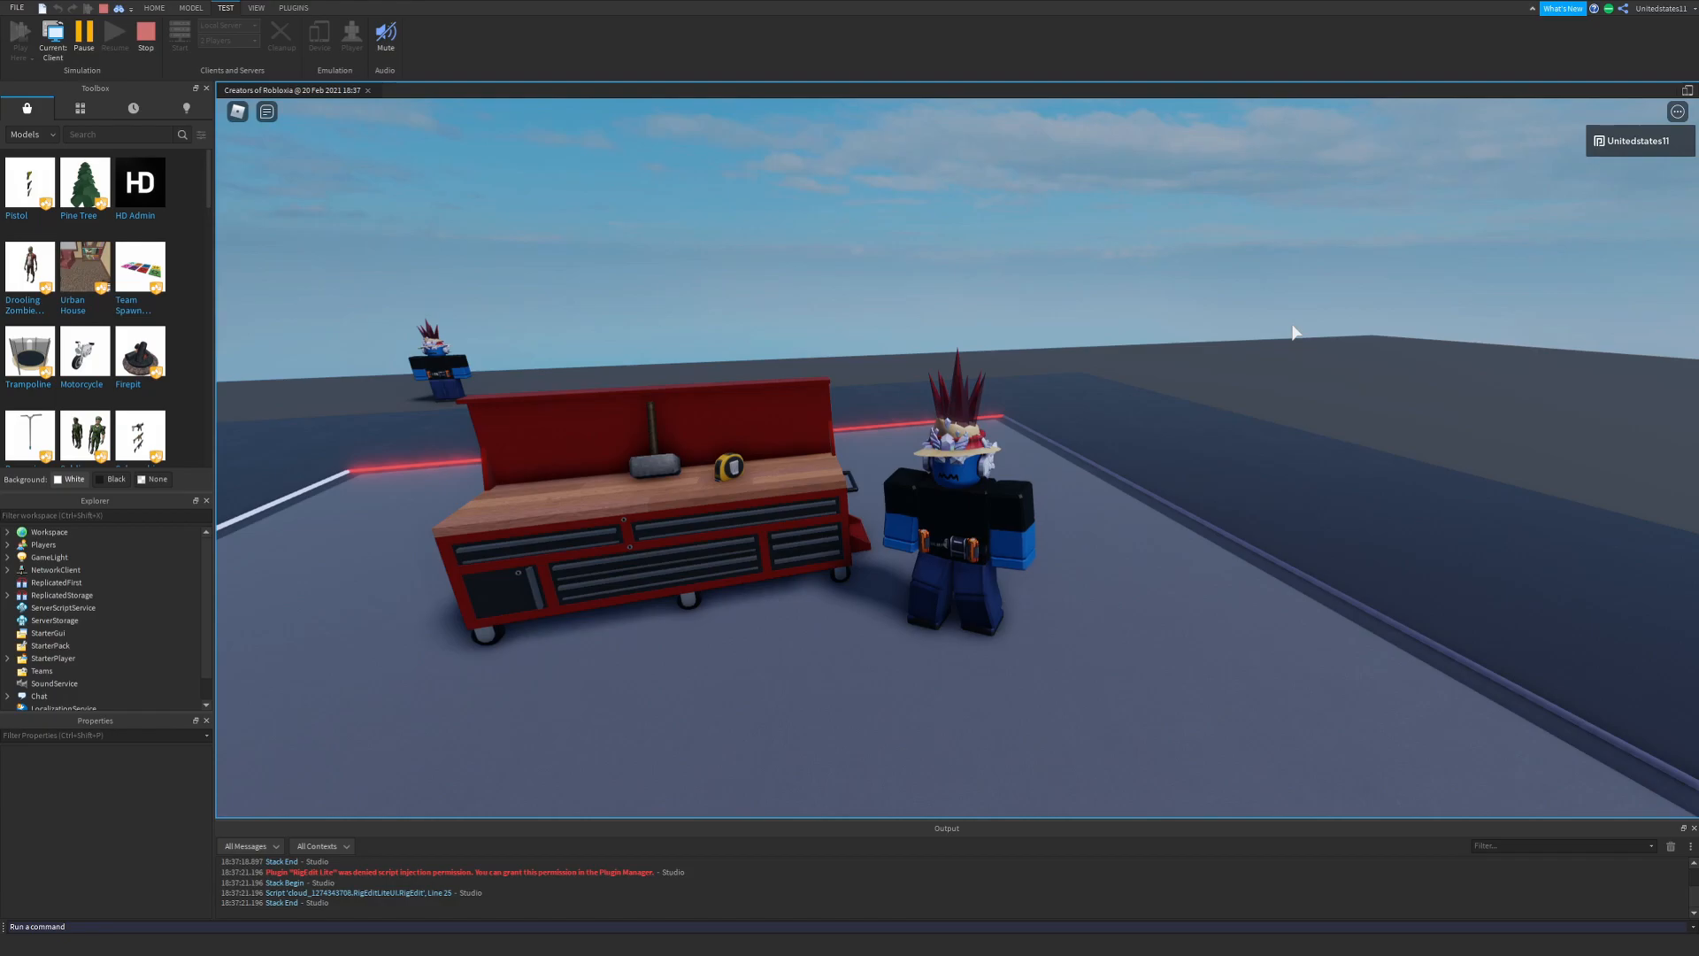
Walk the character around the workbench in the play test to check the bench's size against the character.
key(w)
key(s)
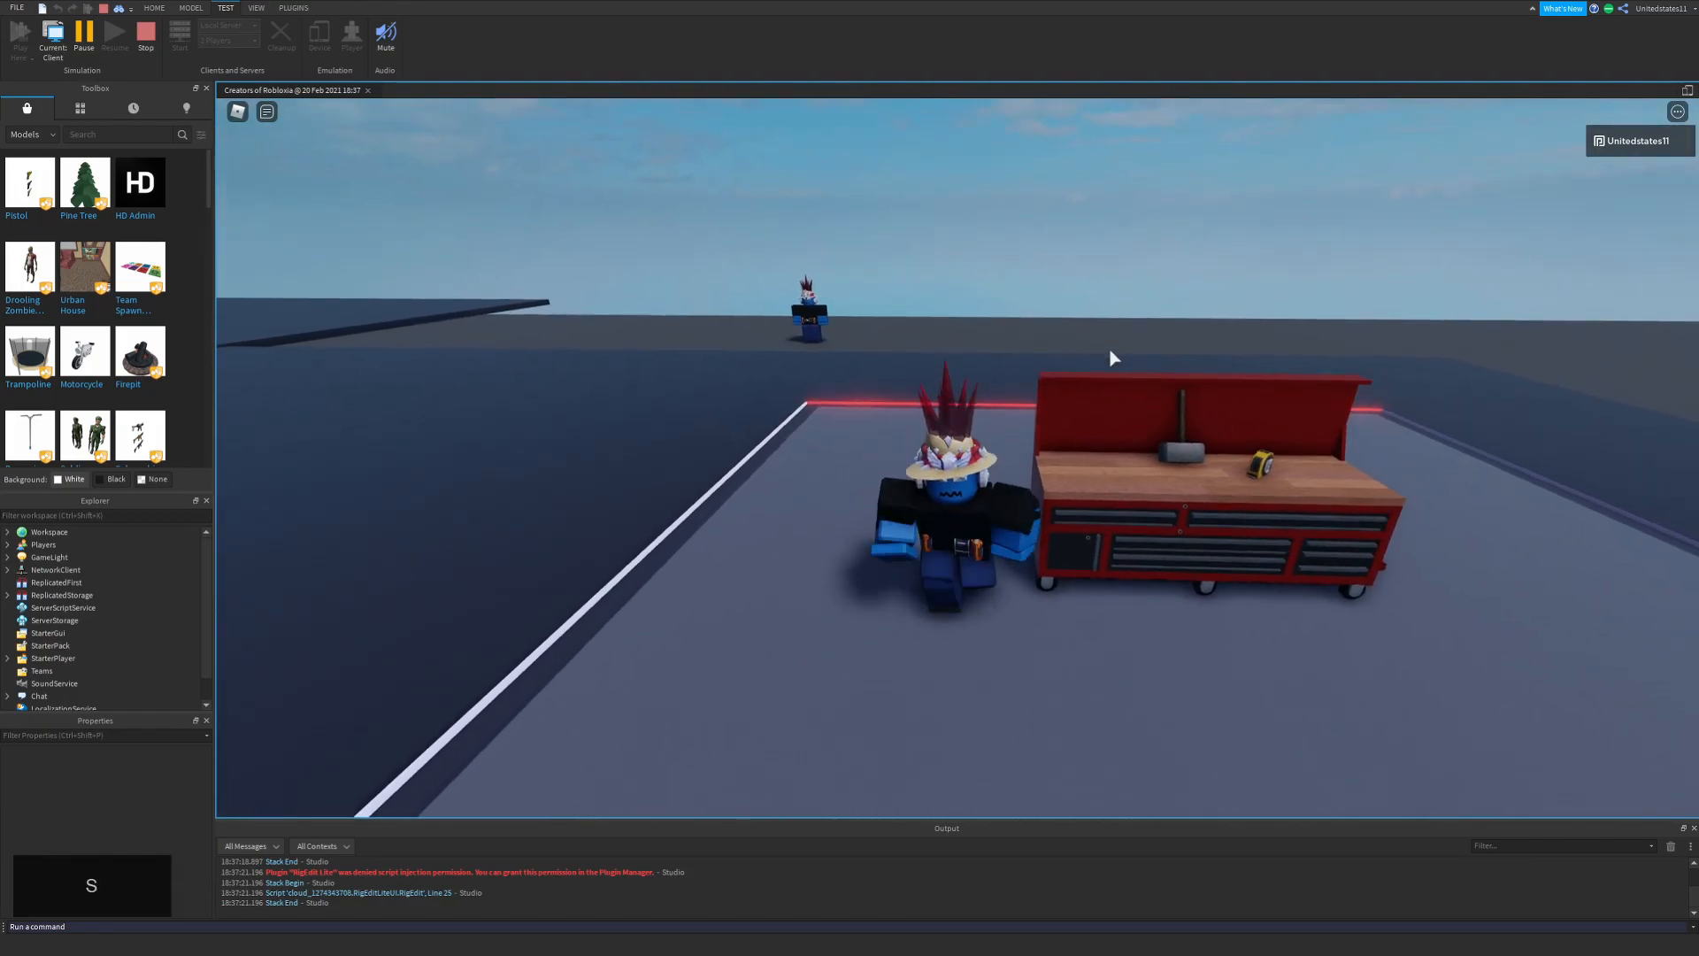
key(a)
key(s)
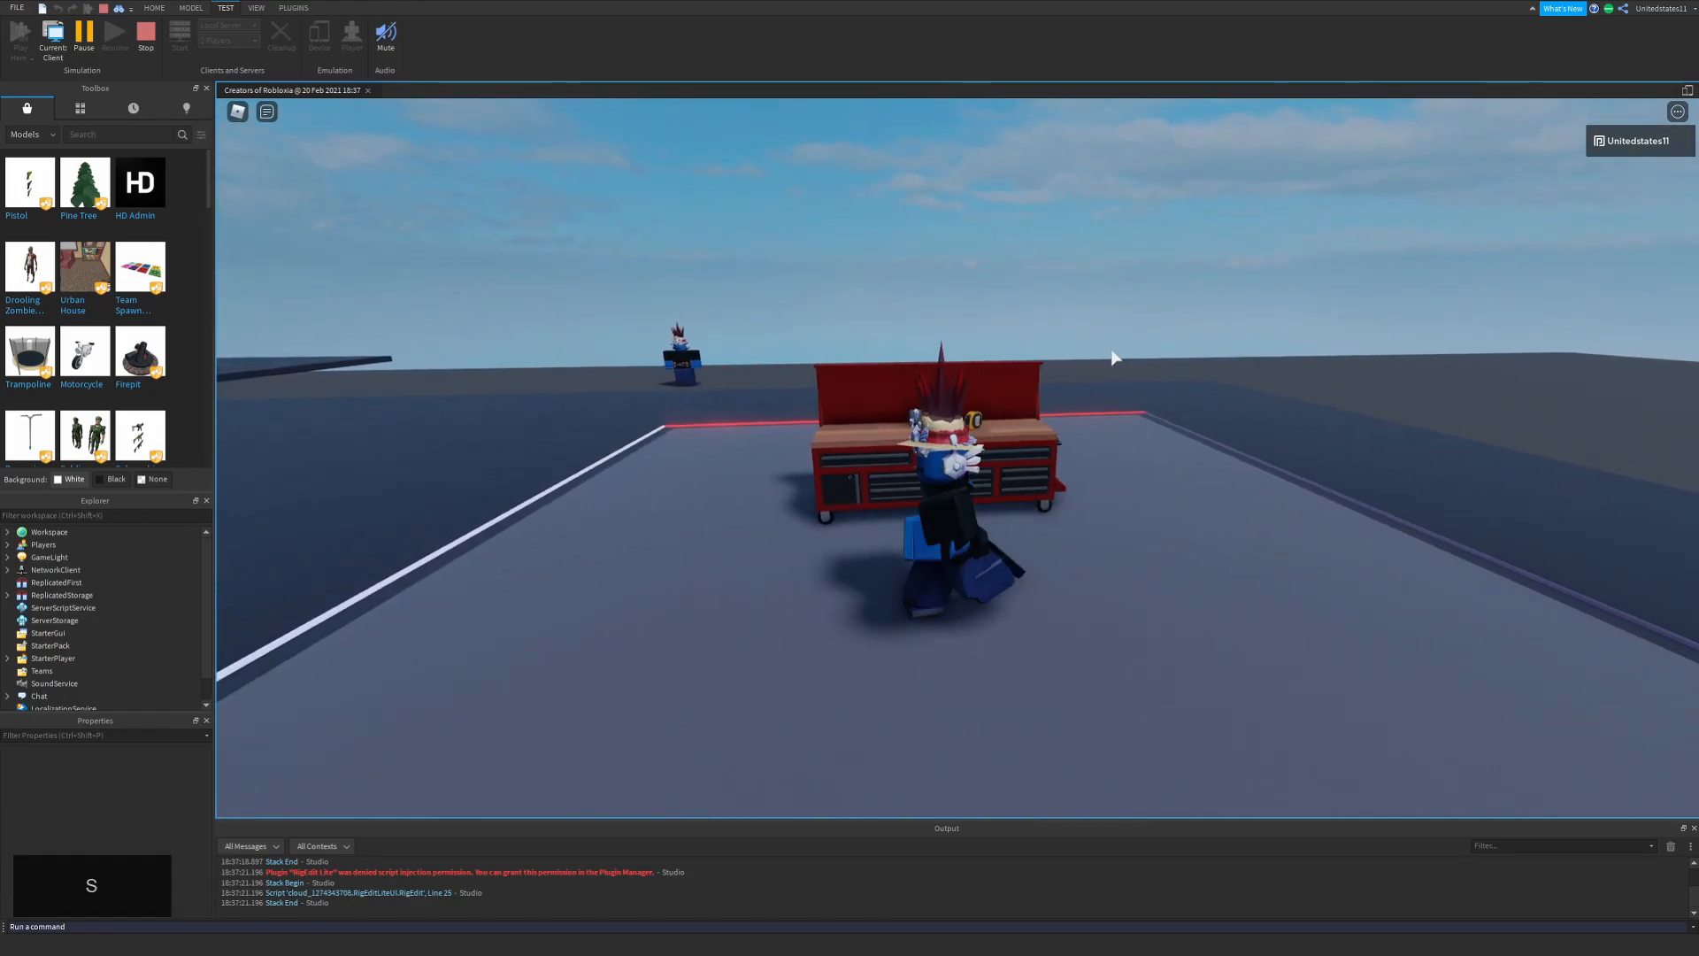
key(a)
key(w)
key(shift)
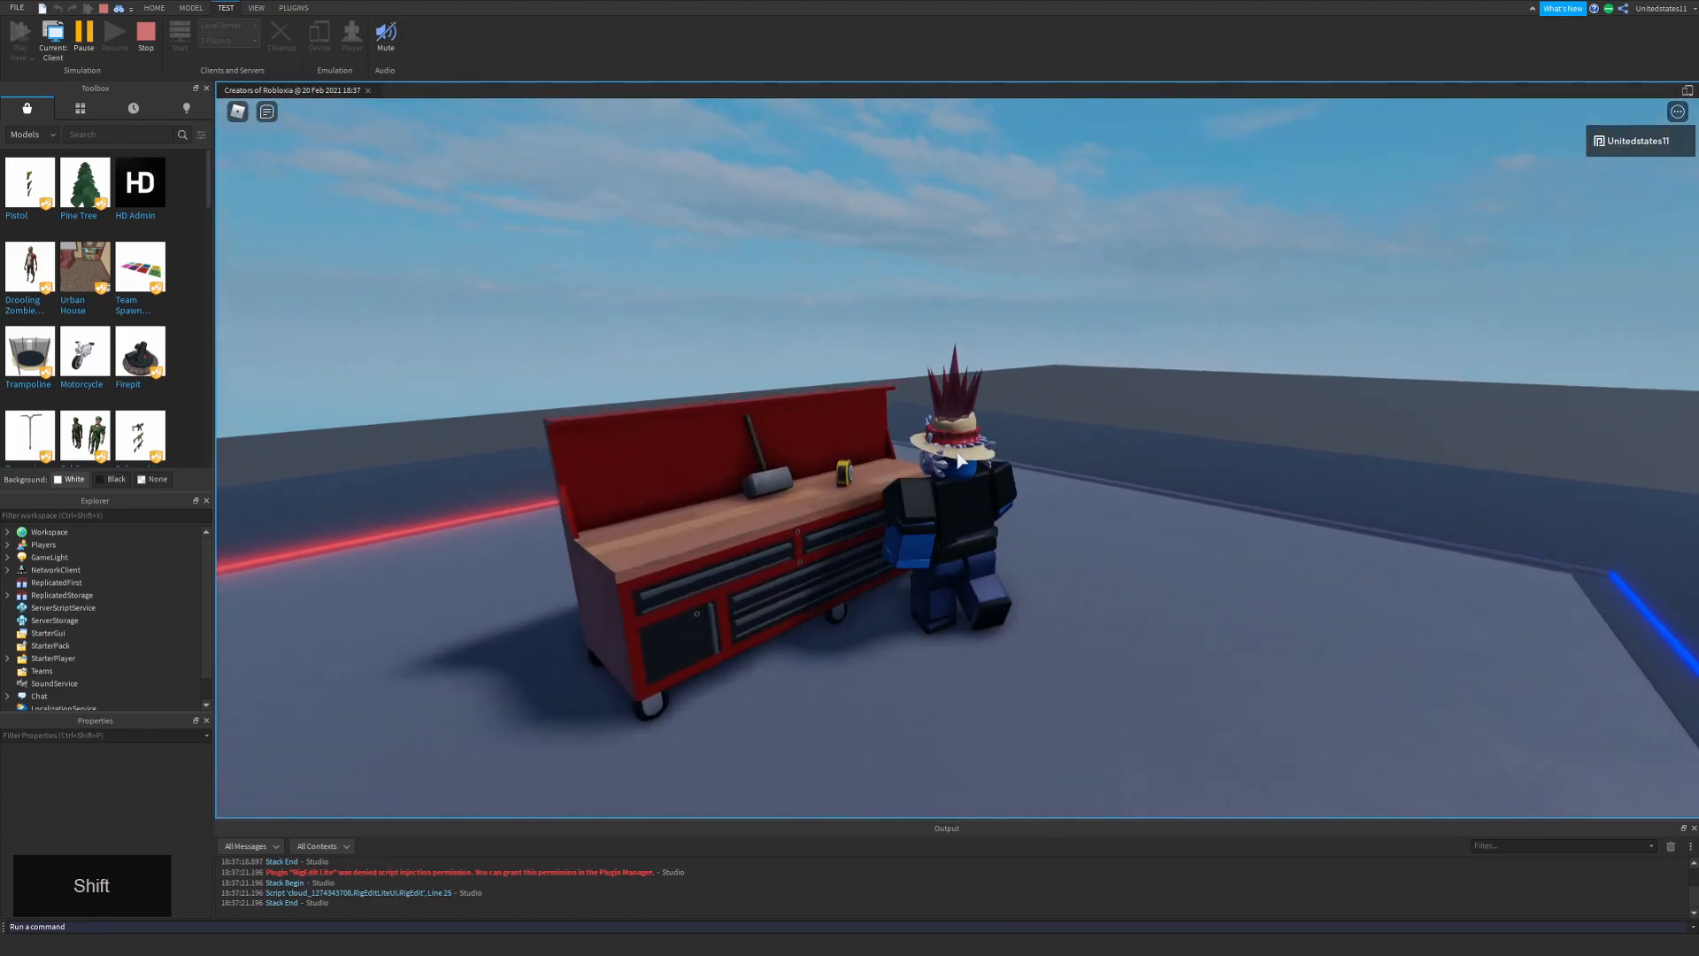
key(a)
key(w)
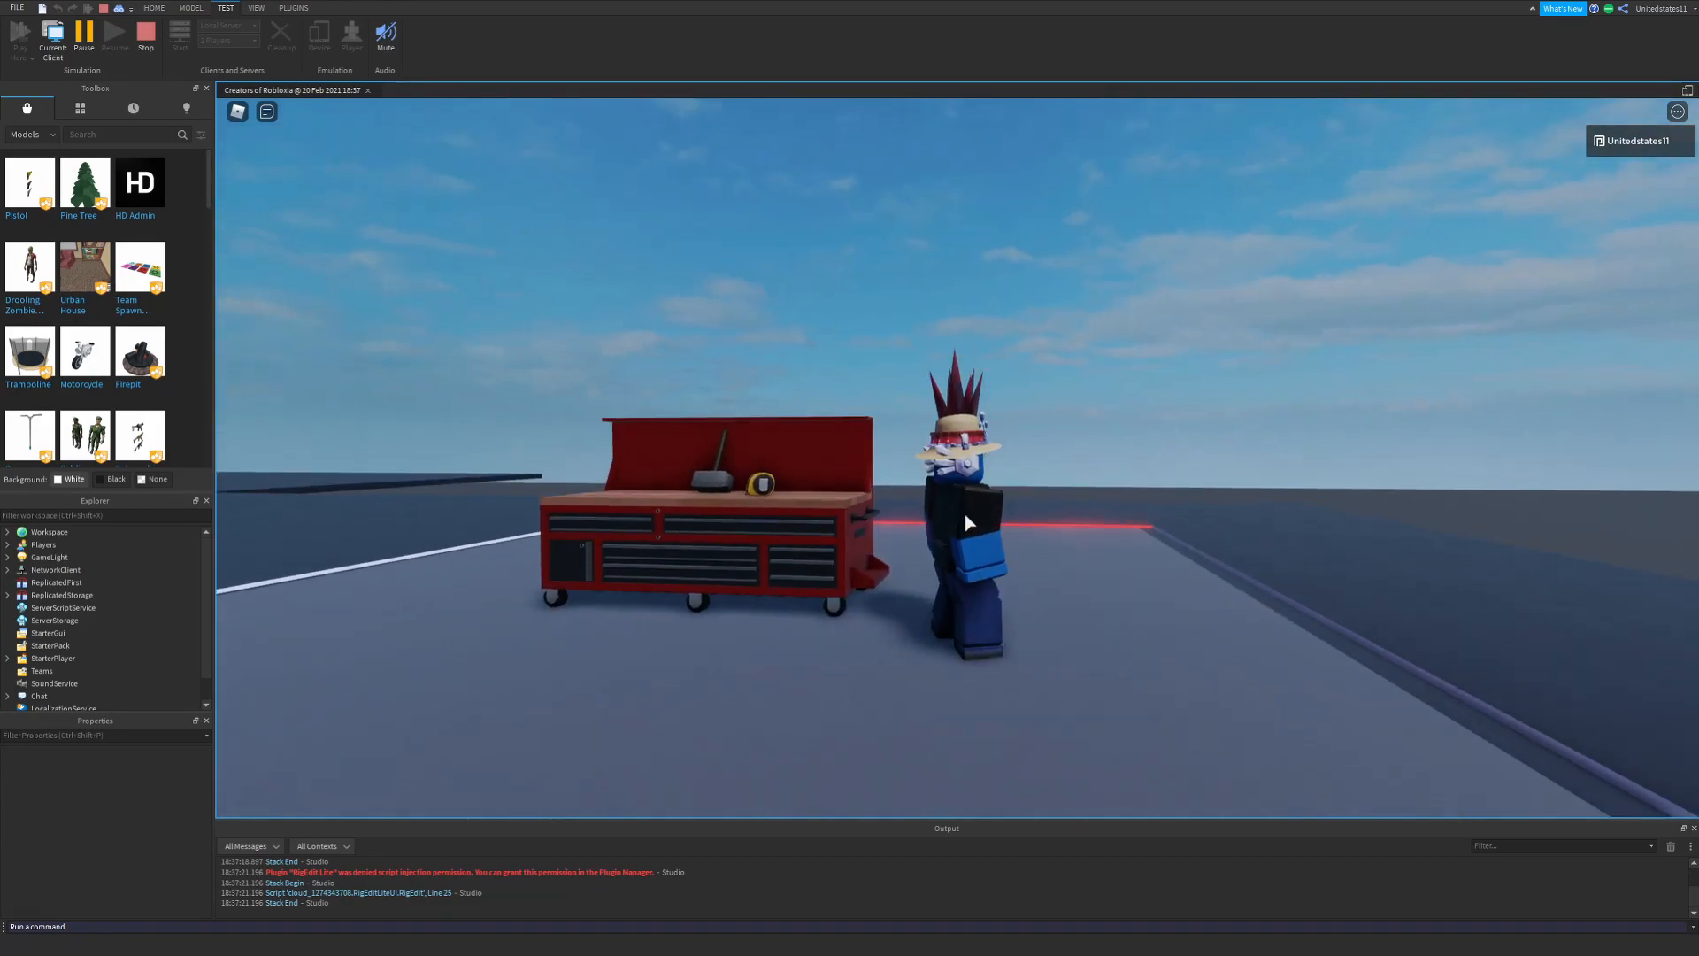
Inspect the workbench's side handle, drawers, wooden top, hammer and tape measure up close in first person, then return to the third-person view.
key(s)
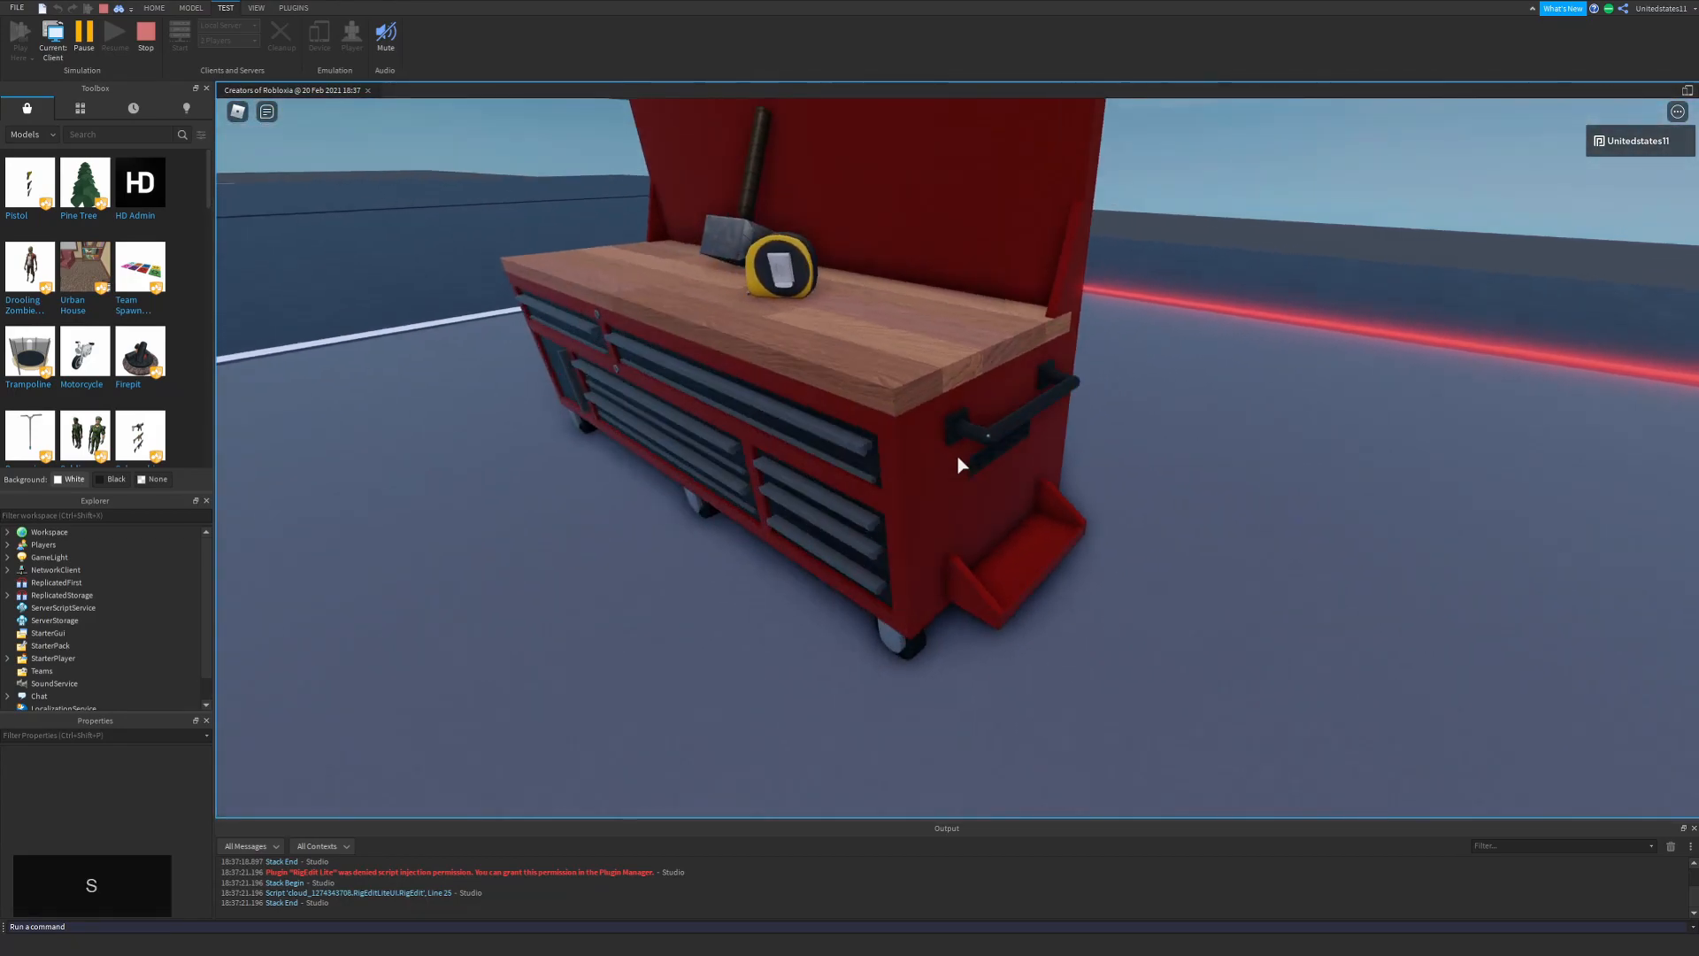
key(a)
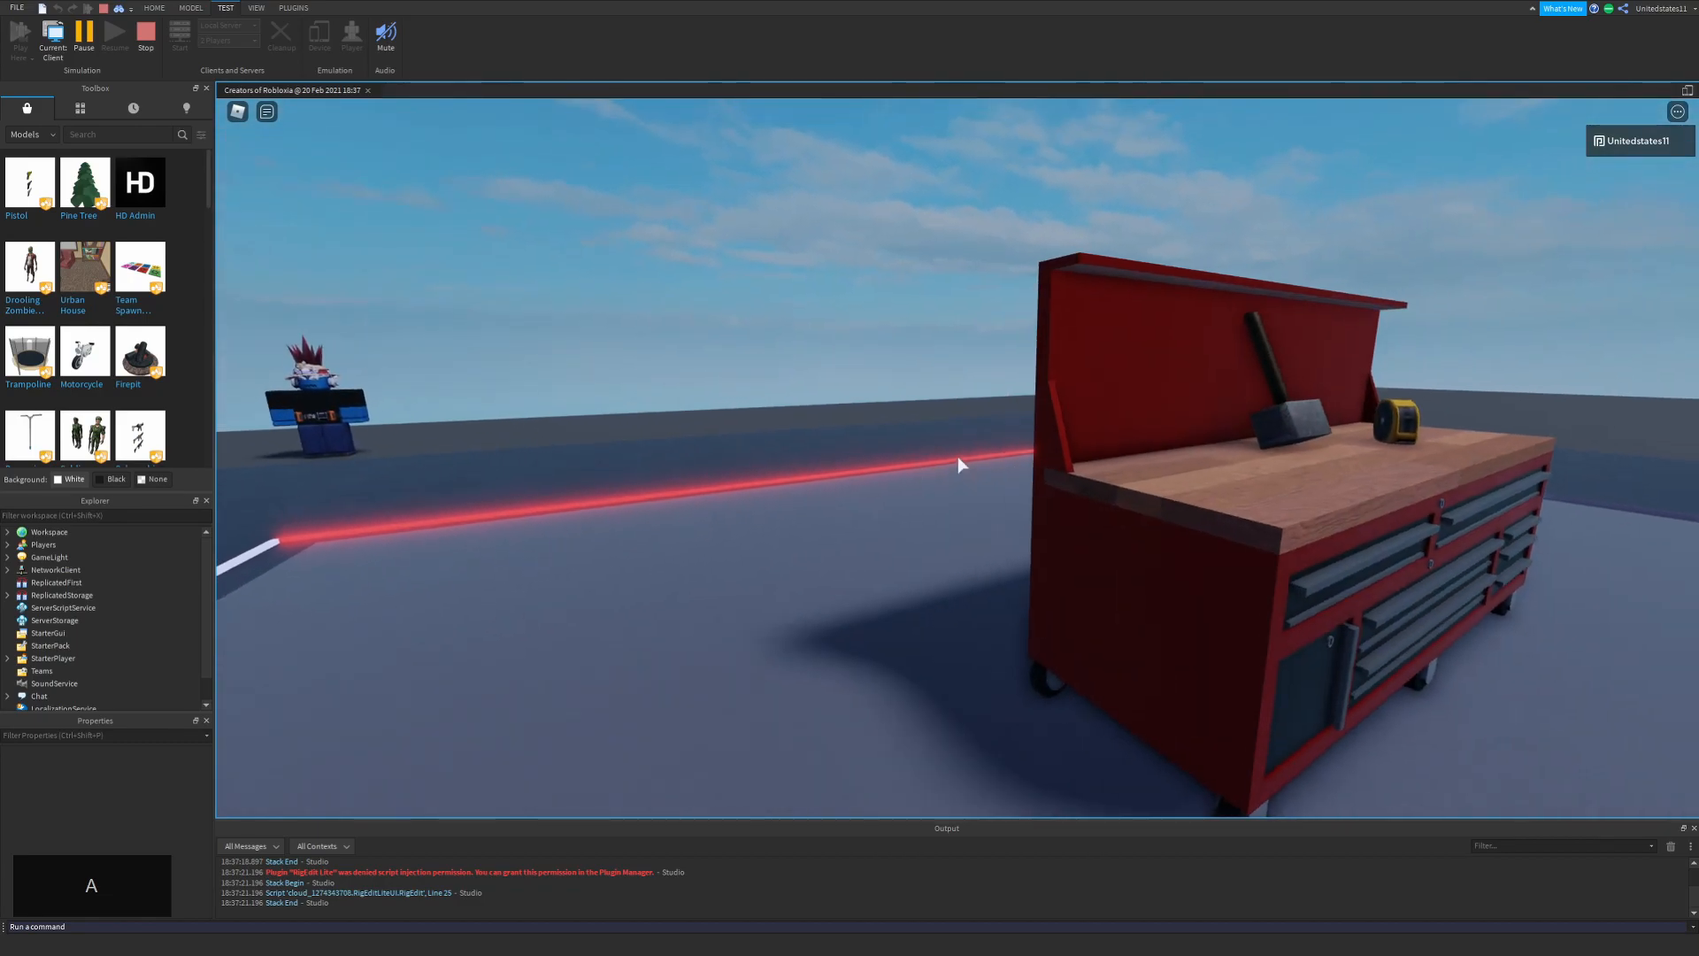
key(w)
key(d)
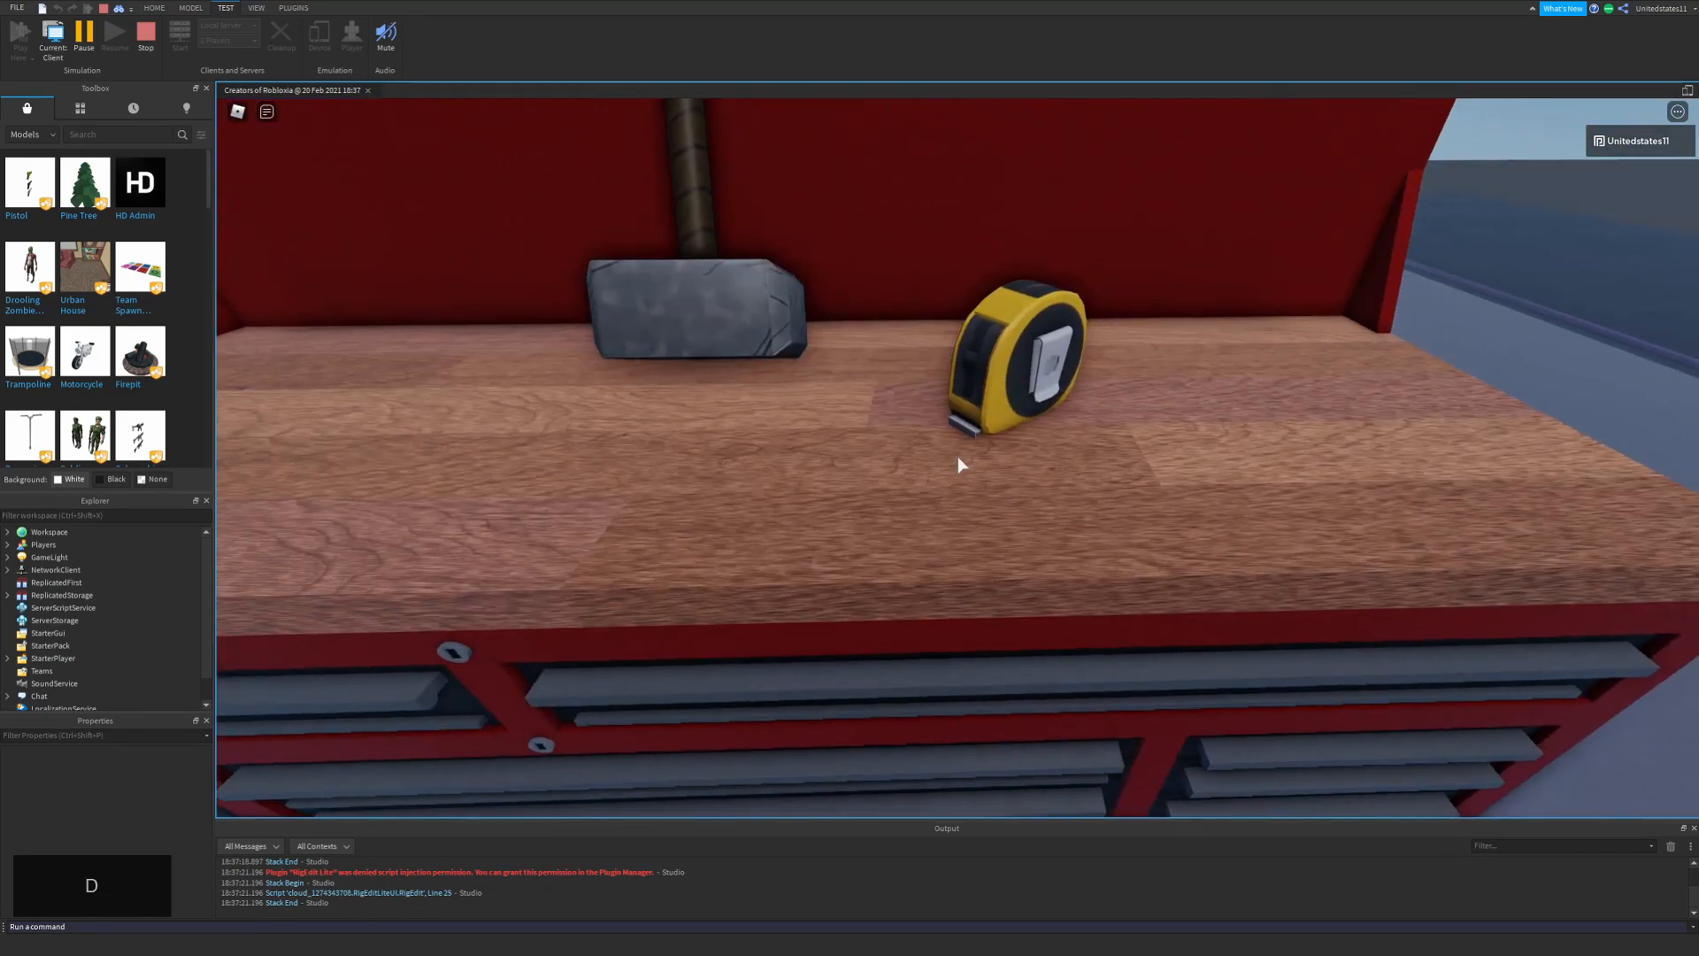
key(a)
key(d)
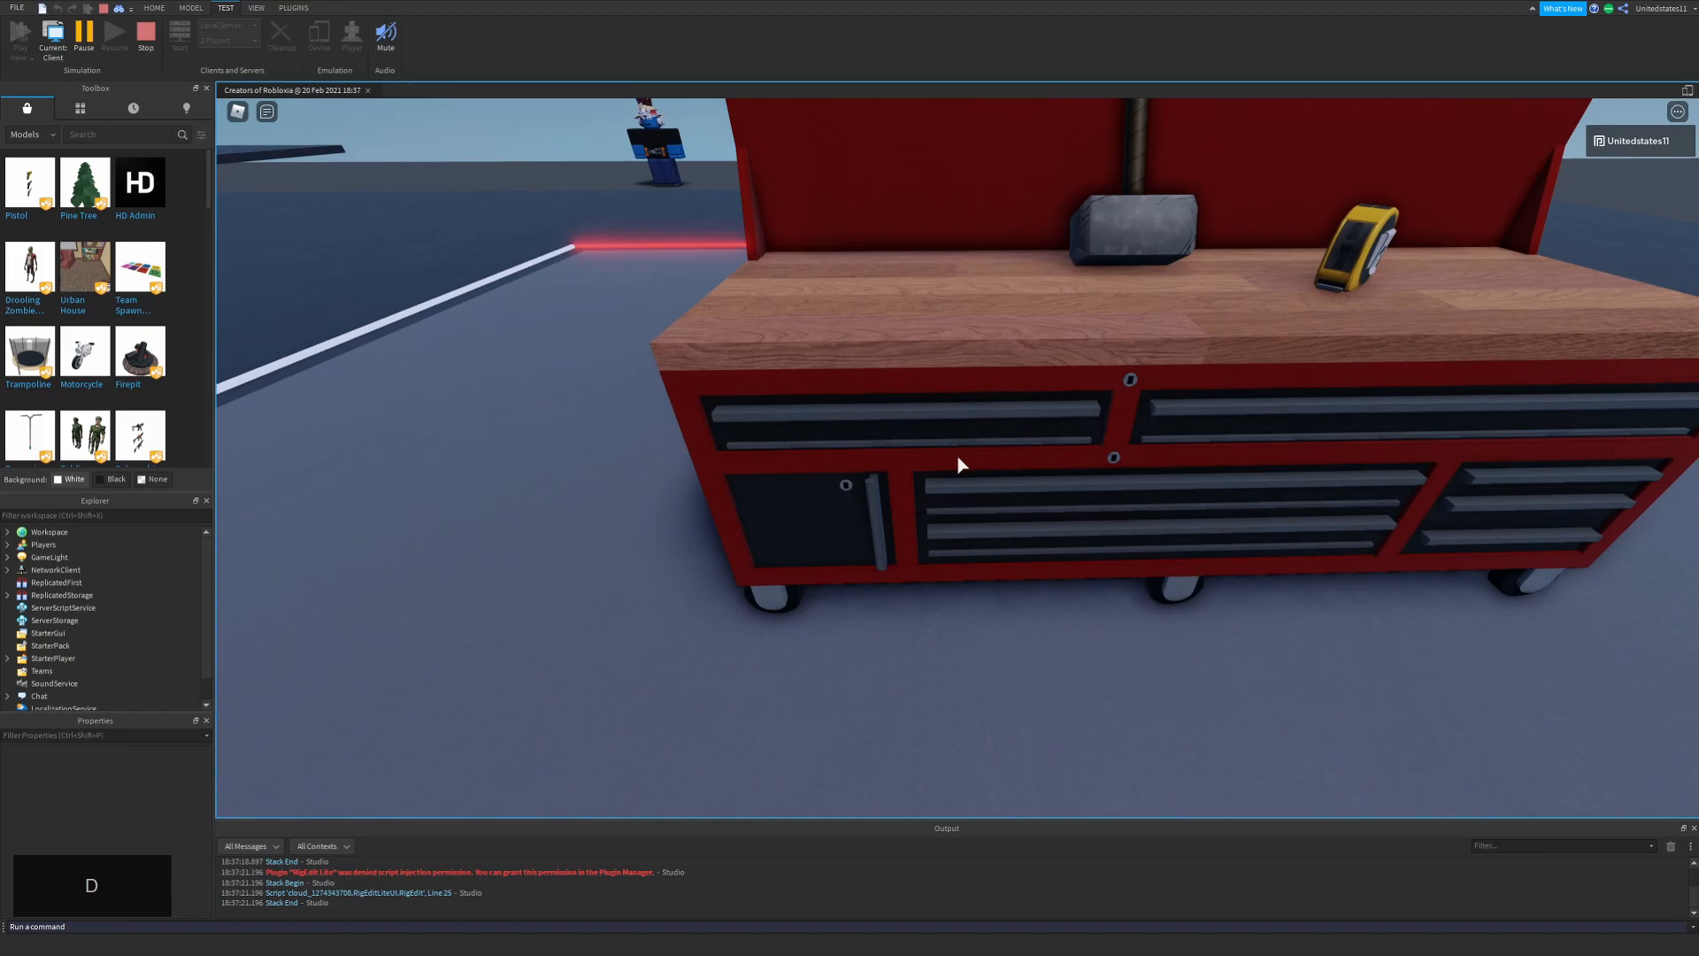
key(a)
key(d)
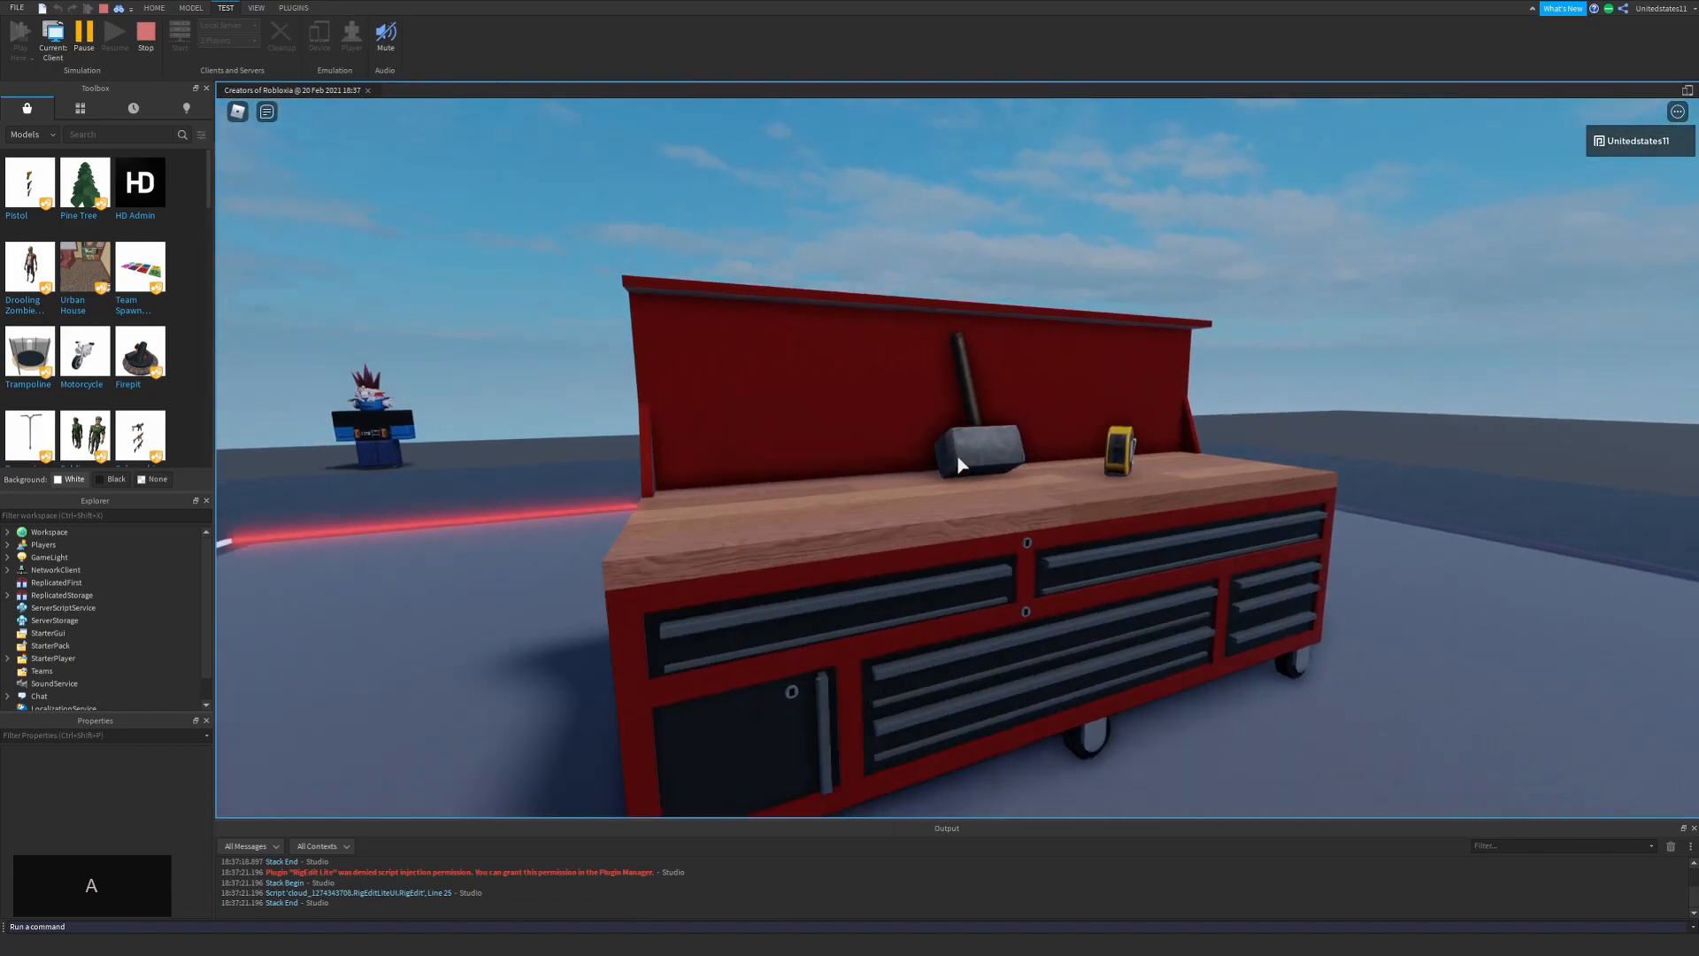
key(d)
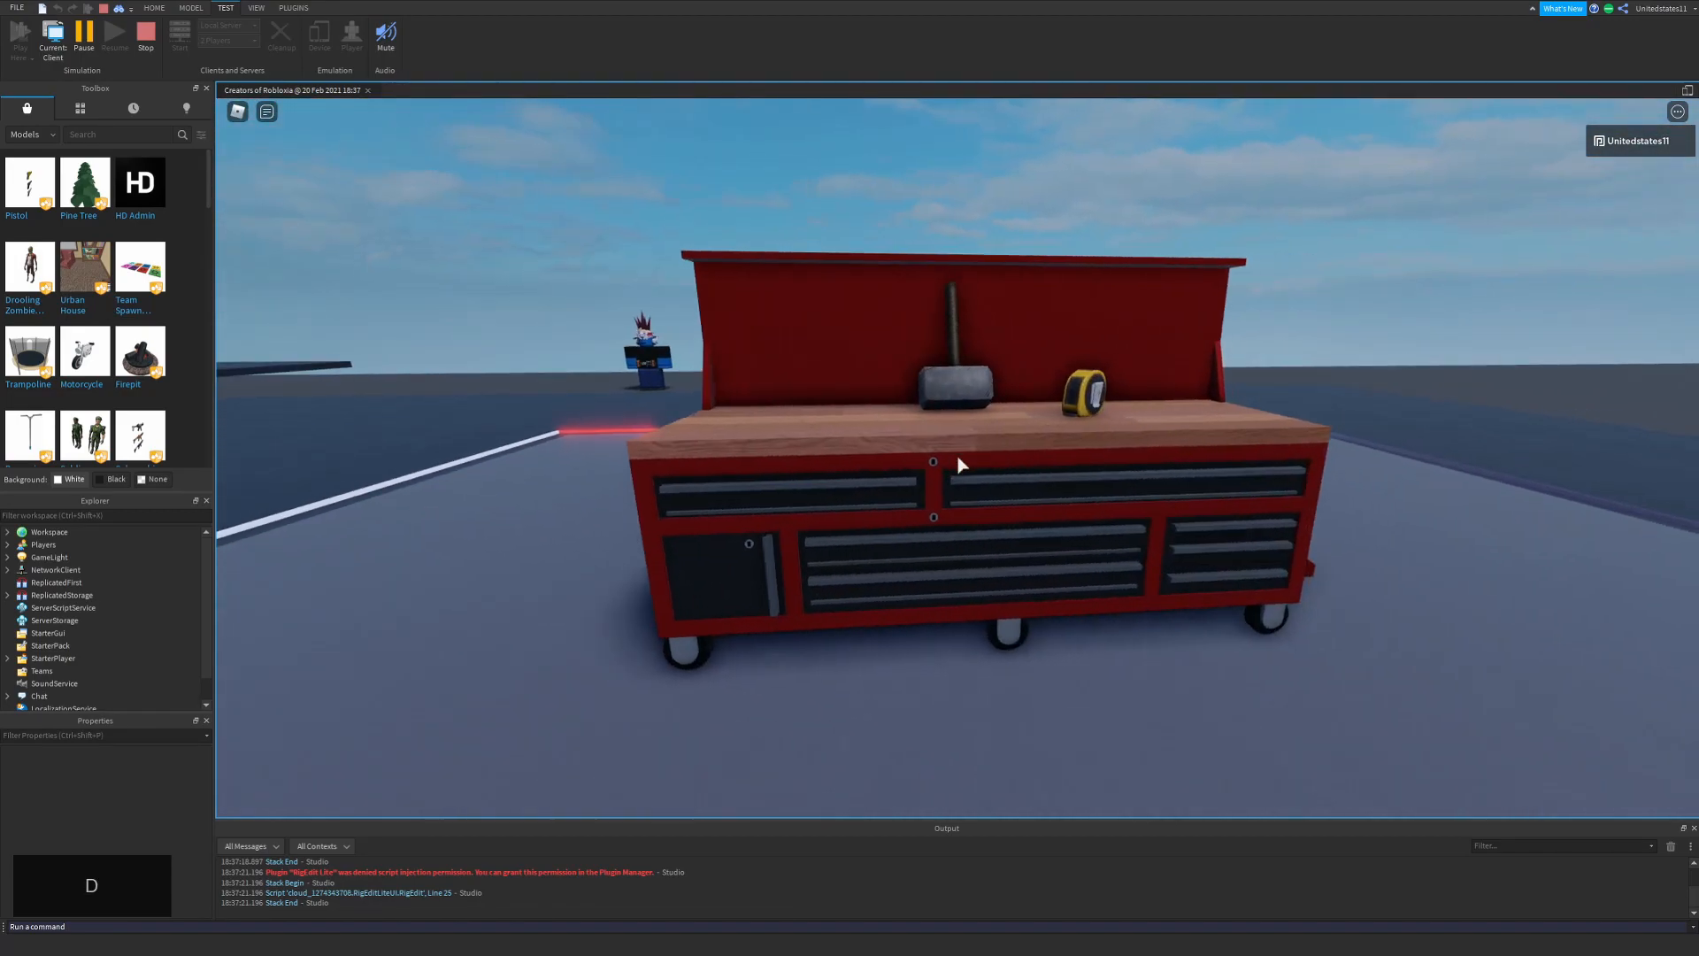
key(a)
key(d)
key(a)
key(d)
scroll(960, 463, down, 5)
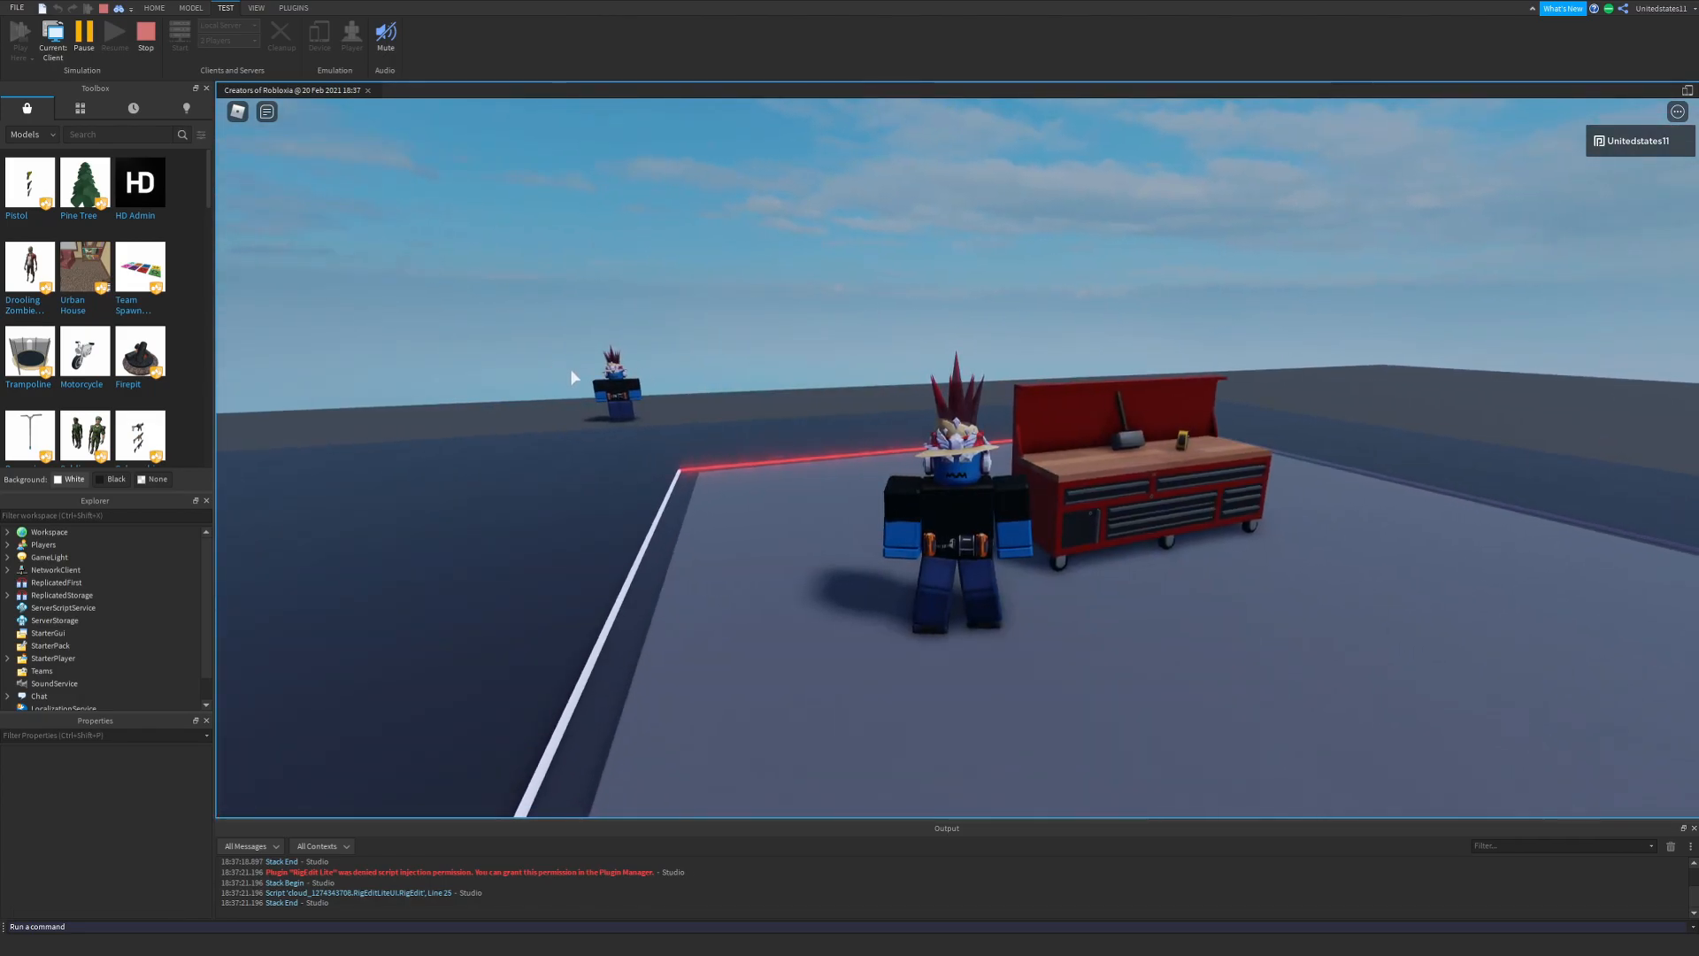
Walk the character past the end of the workbench and view the area behind its backboard.
key(w)
right_drag(789, 365, 789, 365)
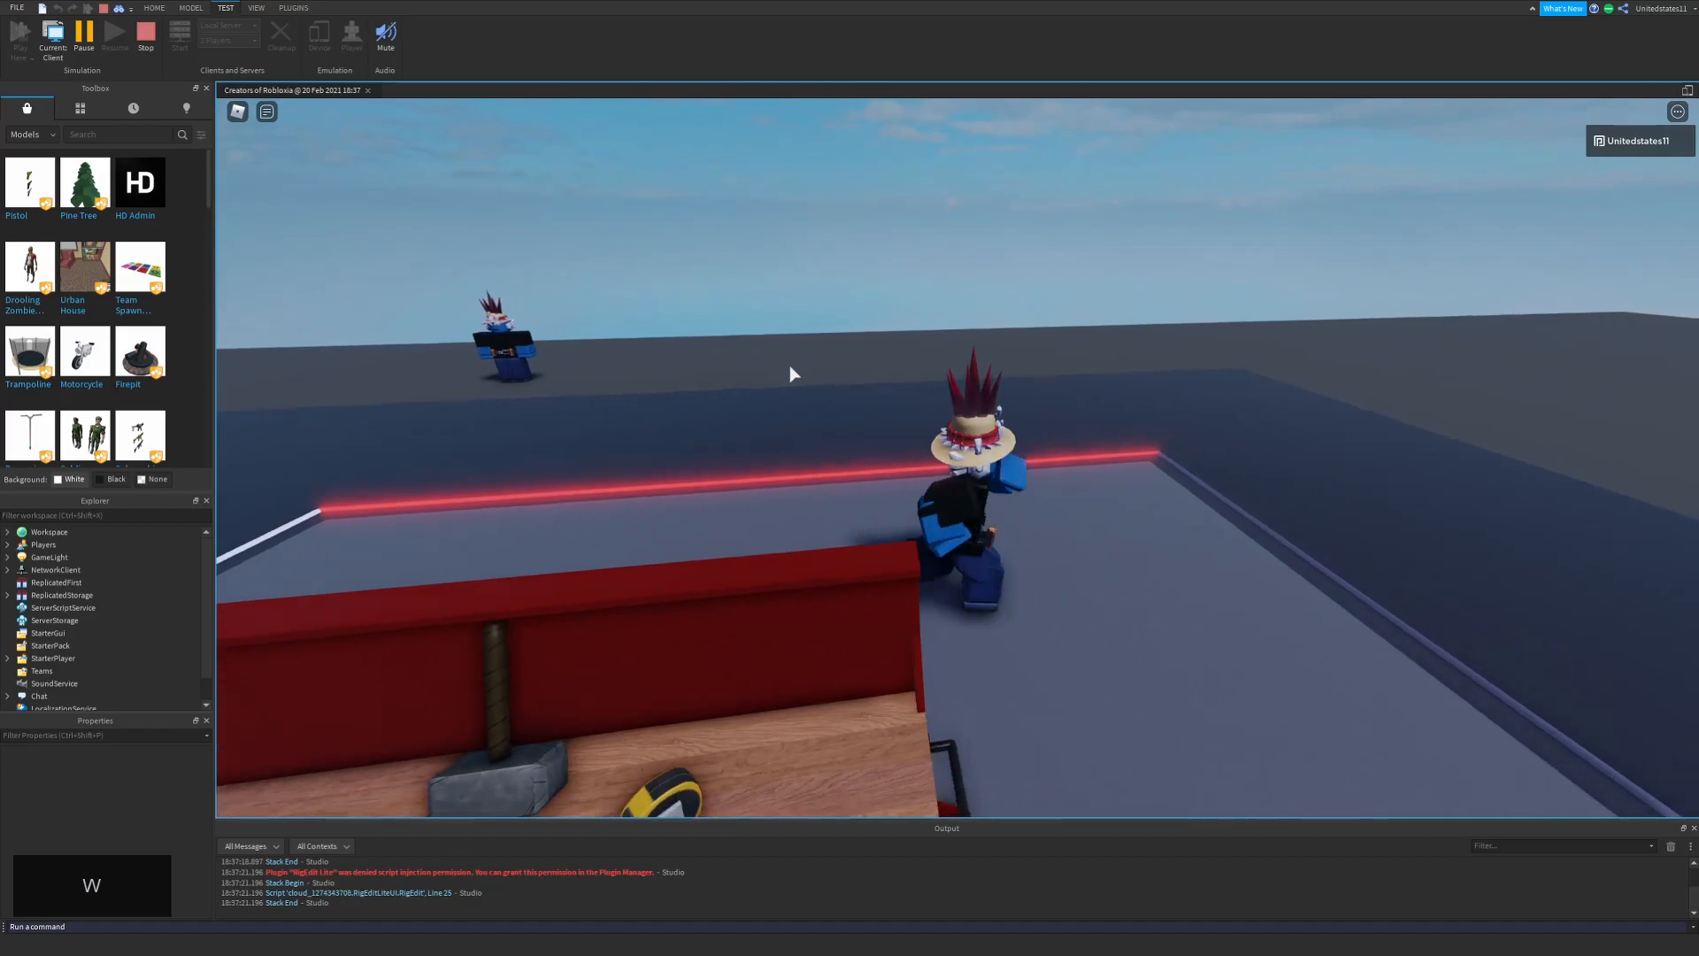
key(s)
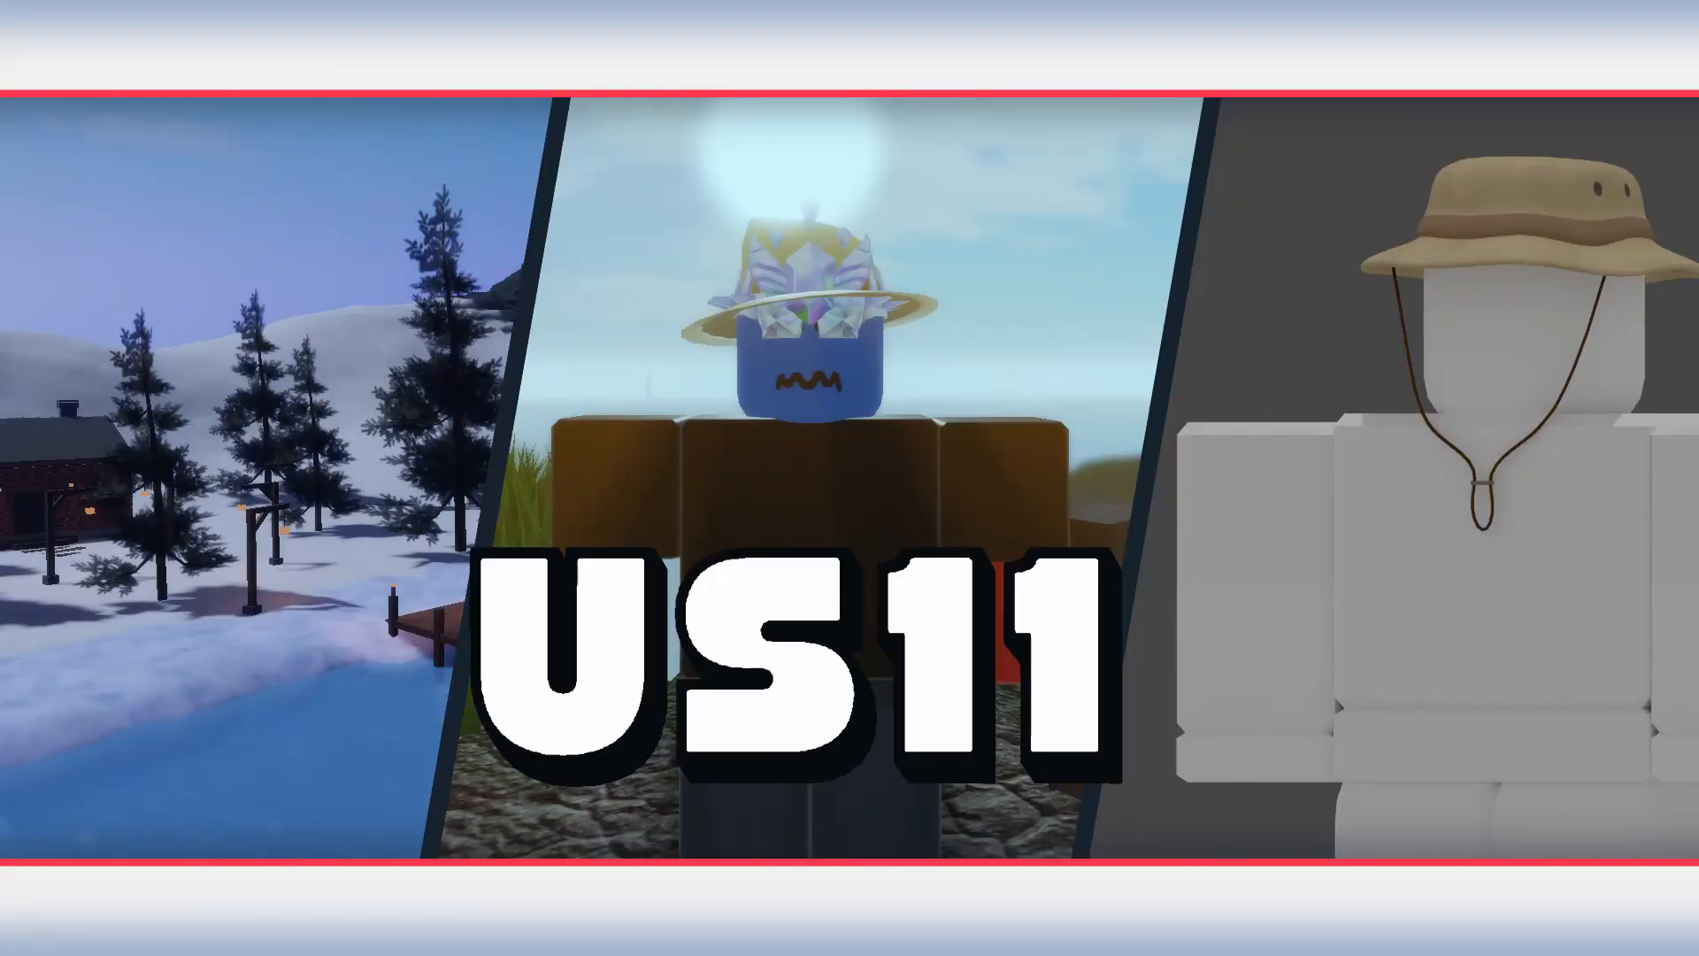